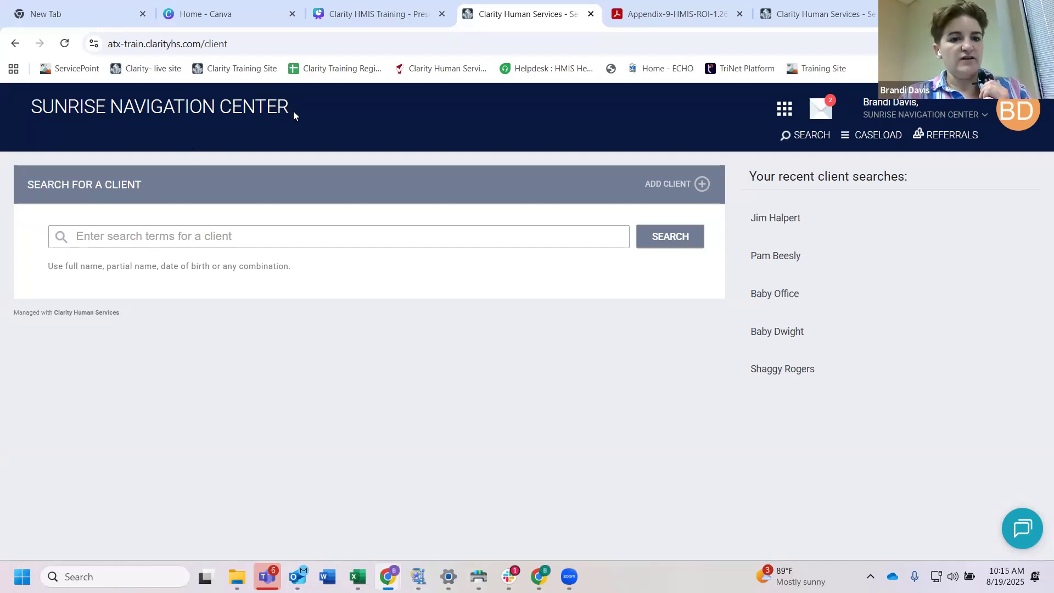
pyautogui.moveTo(293, 110)
pyautogui.mouseDown()
pyautogui.moveTo(228, 108)
pyautogui.moveTo(248, 123)
pyautogui.moveTo(294, 113)
pyautogui.mouseUp()
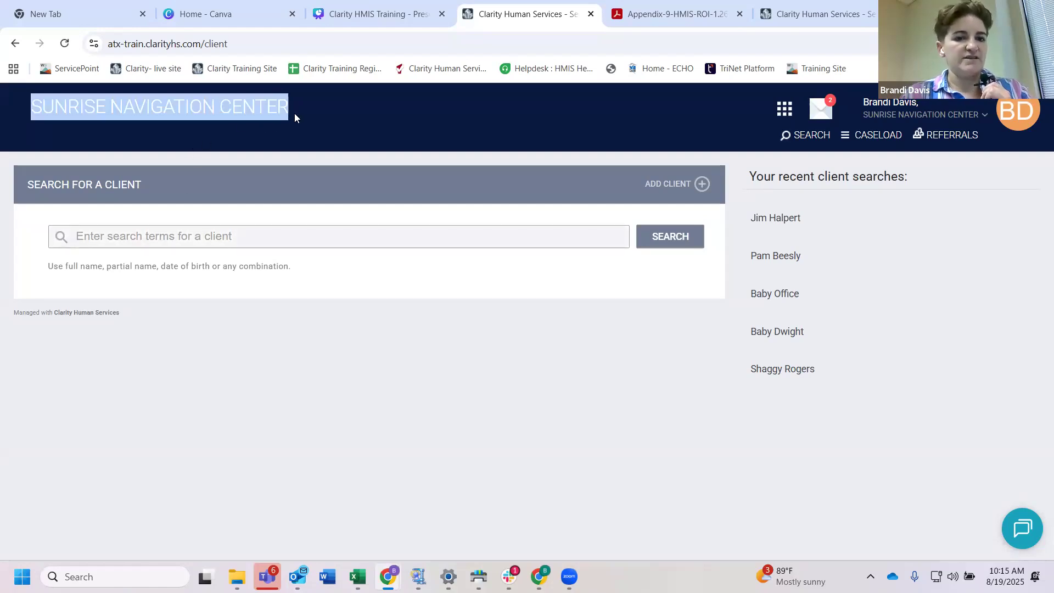
pyautogui.click(291, 114)
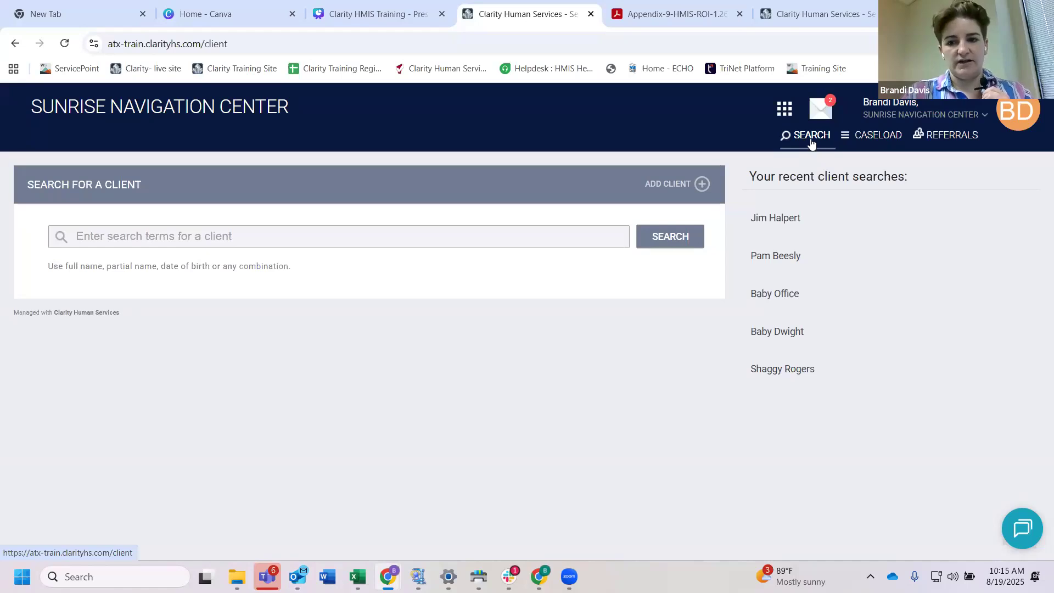
# Step: Open the caseload and review the clients listed under each program in the active caseload
pyautogui.click(873, 140)
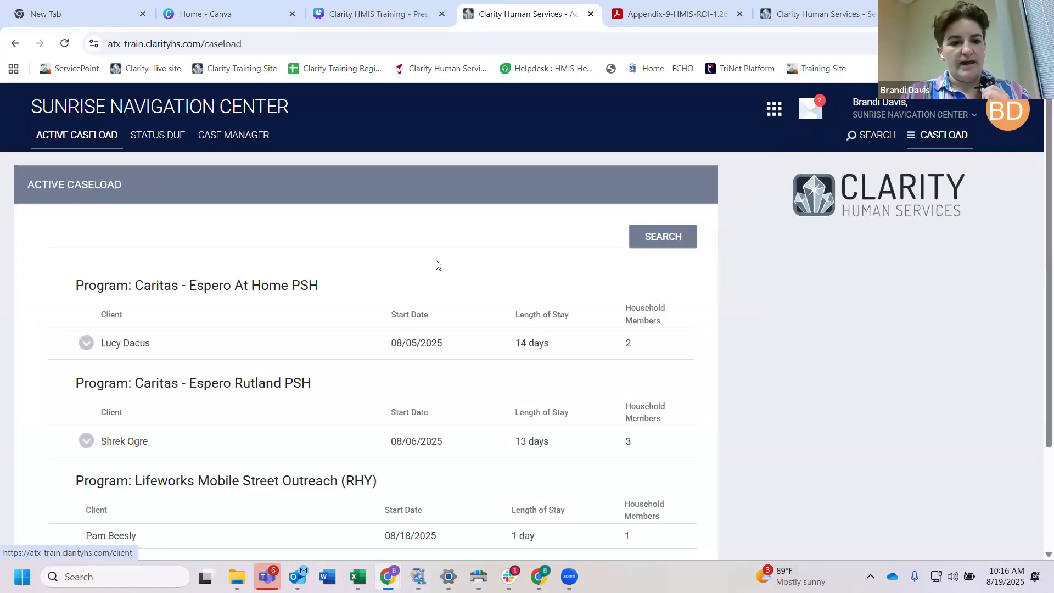
pyautogui.scroll(1, 388, 309)
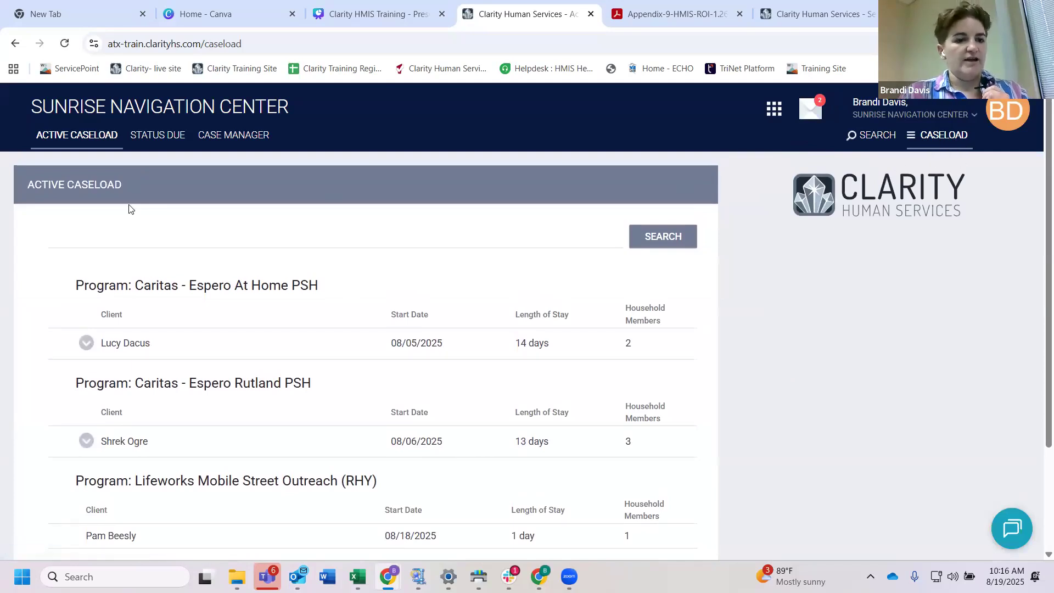
pyautogui.scroll(-1, 227, 291)
pyautogui.scroll(1, 226, 291)
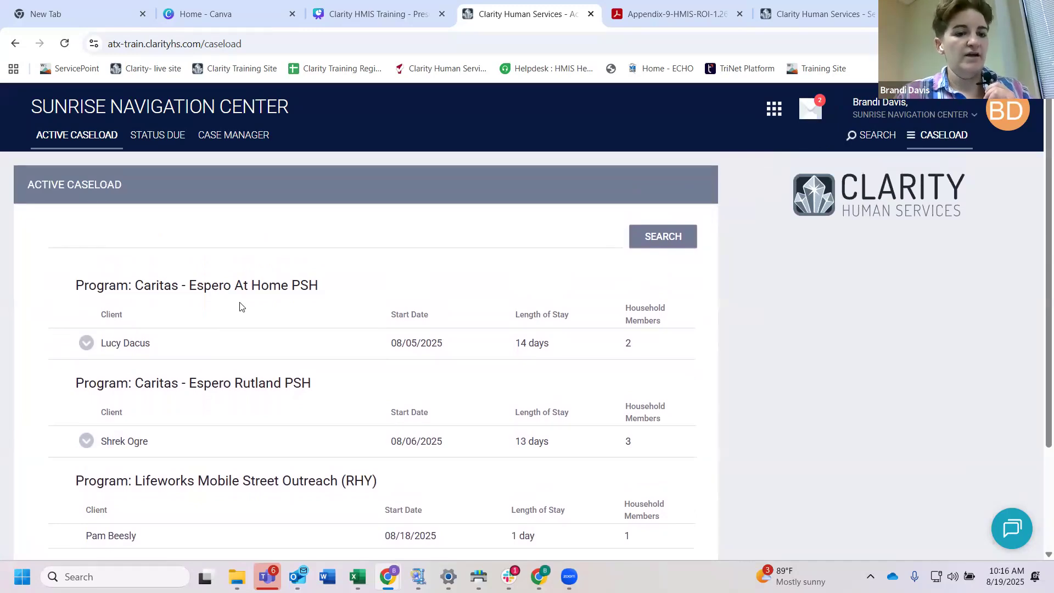
pyautogui.scroll(-3, 239, 307)
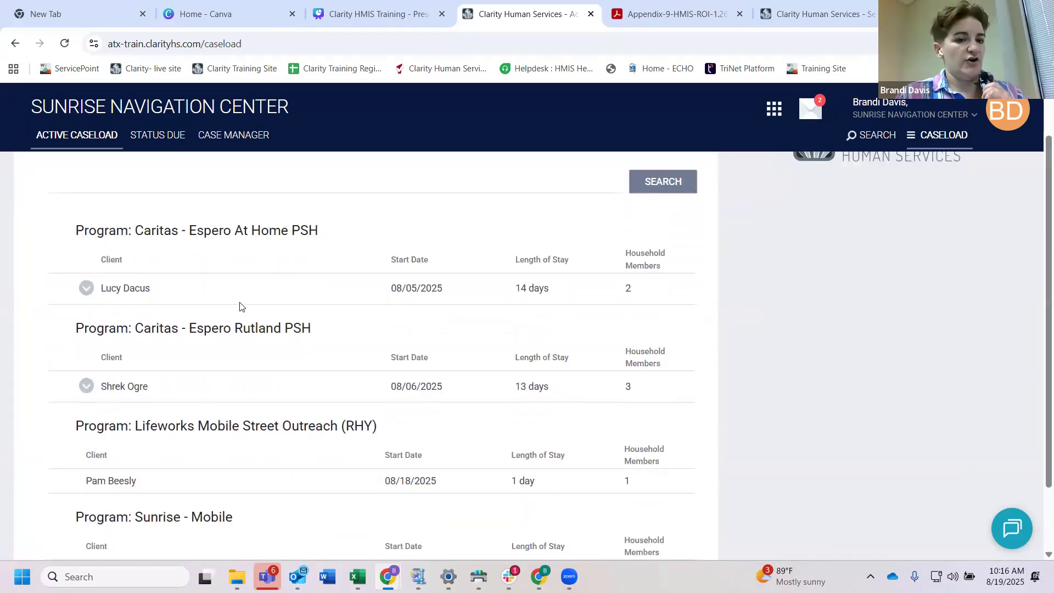
pyautogui.scroll(3, 240, 306)
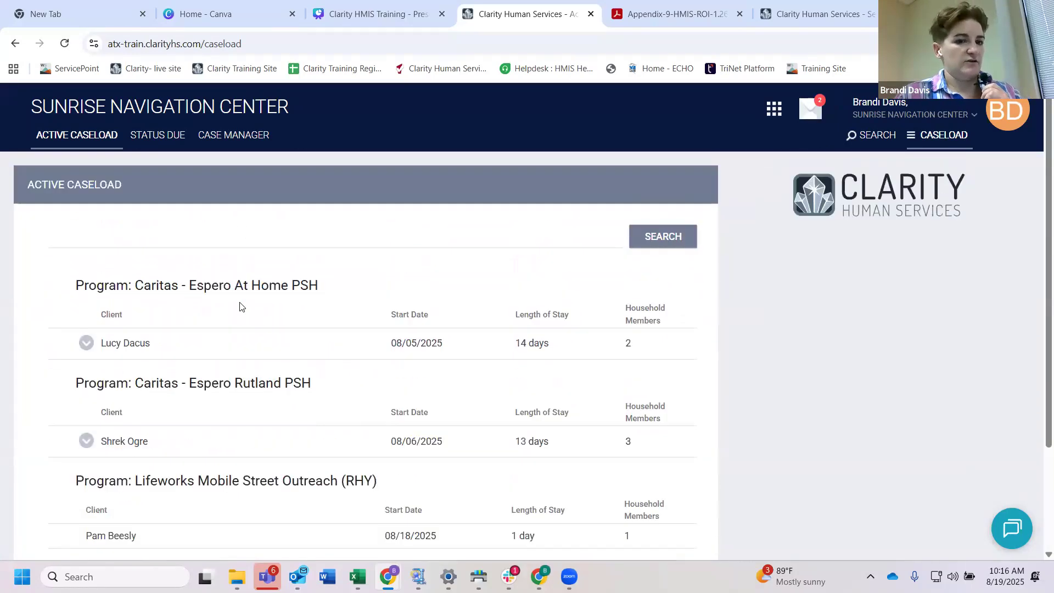
# Step: Check the caseload's Status Due and Case Manager views, and return to the client search page
pyautogui.click(161, 142)
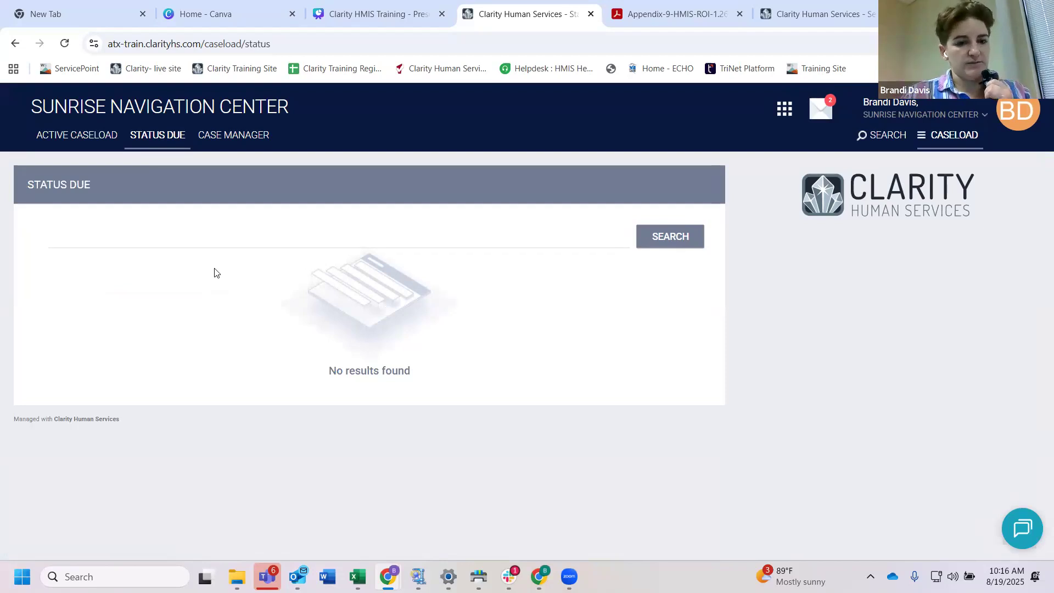
pyautogui.click(244, 142)
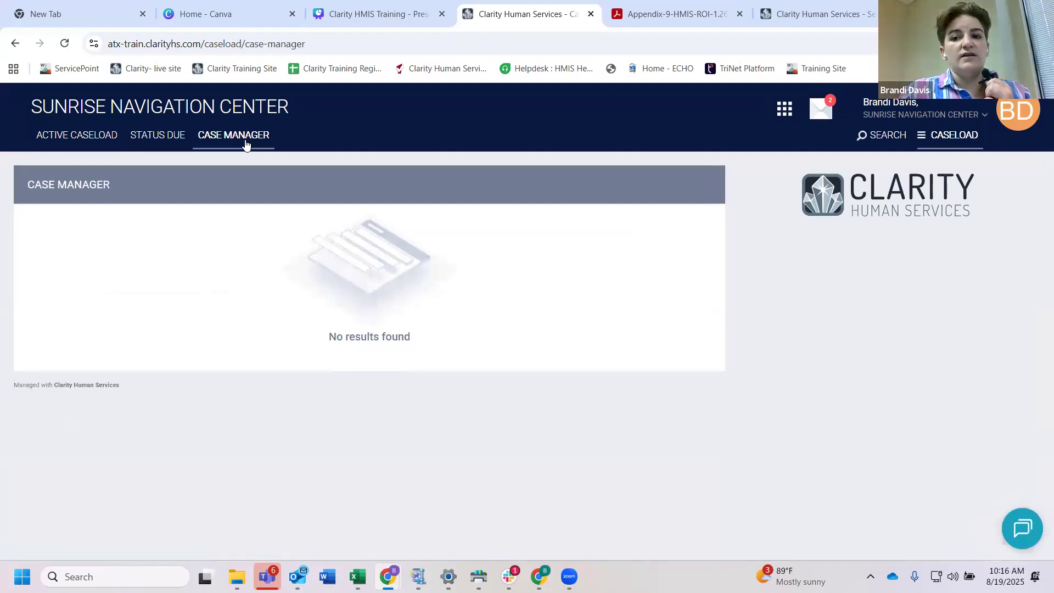
pyautogui.click(871, 138)
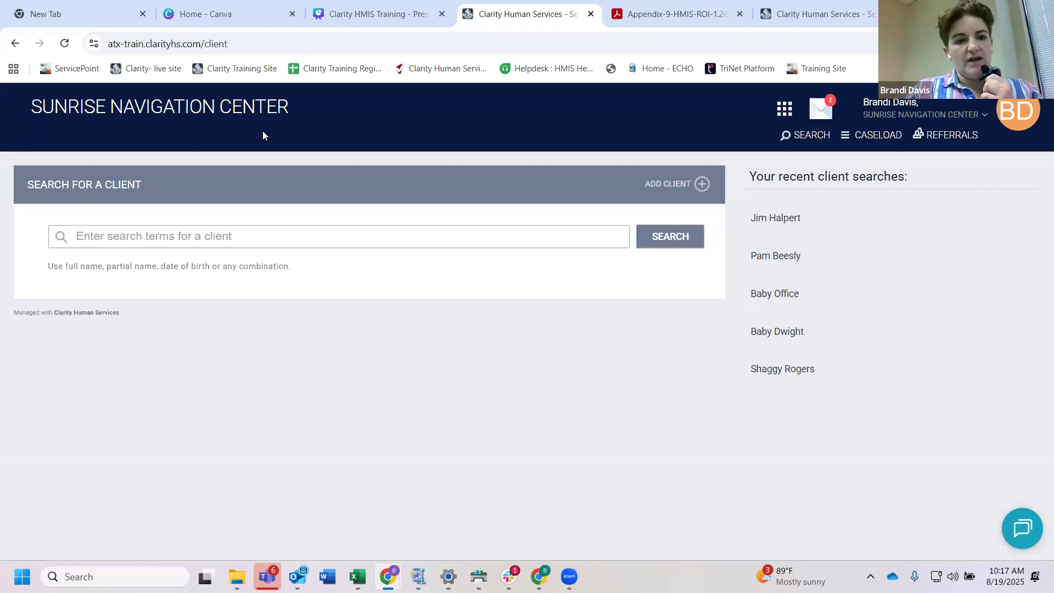
pyautogui.moveTo(31, 107); pyautogui.dragTo(283, 115)
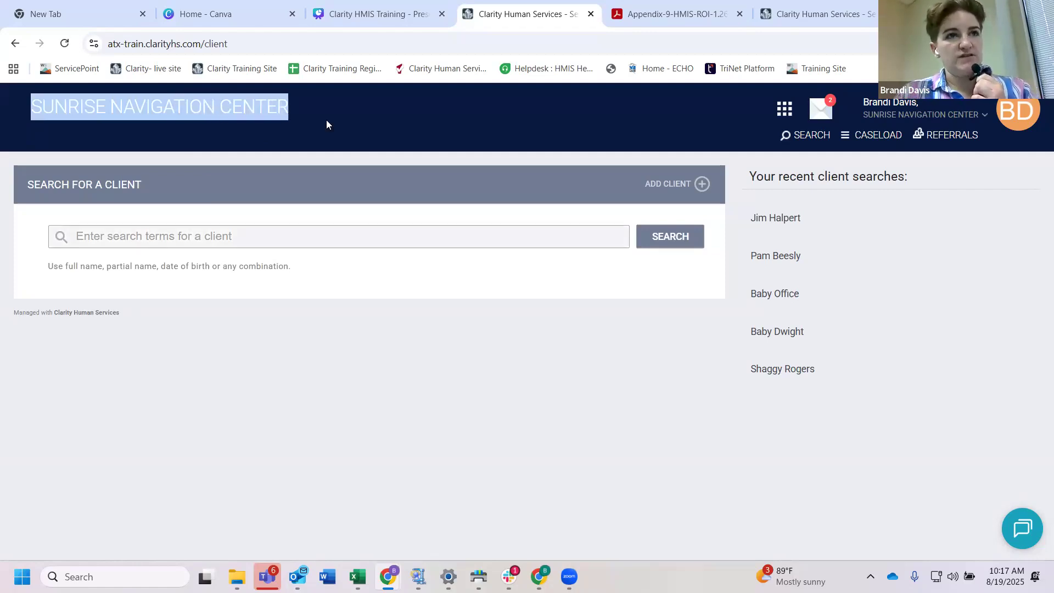
pyautogui.click(326, 145)
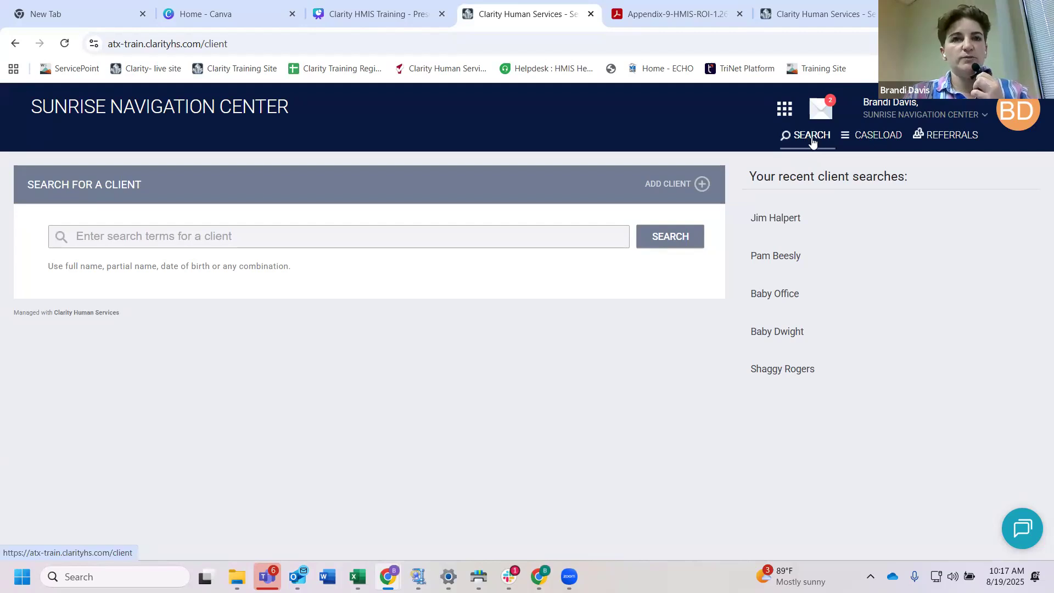
# Step: Reopen the caseload and look through the active program enrollments with their start dates and lengths of stay
pyautogui.click(875, 143)
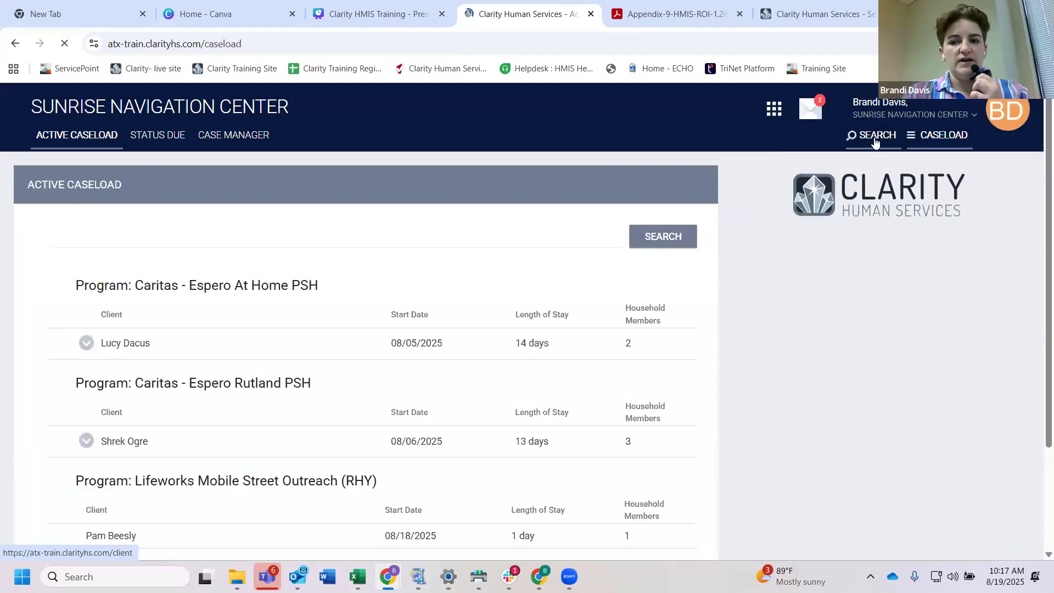
pyautogui.scroll(-1, 408, 269)
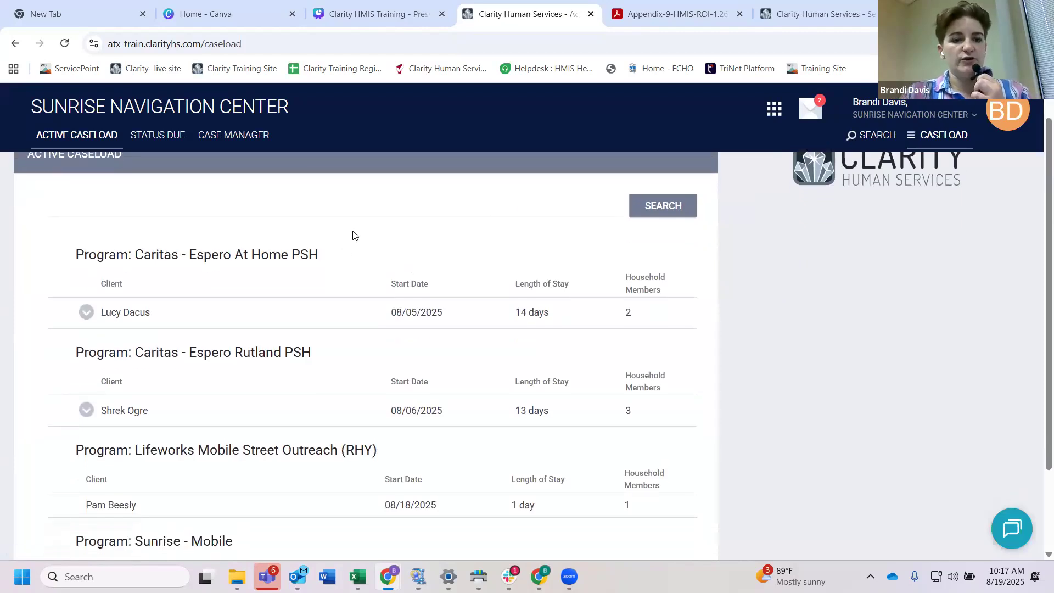
pyautogui.scroll(-1, 337, 355)
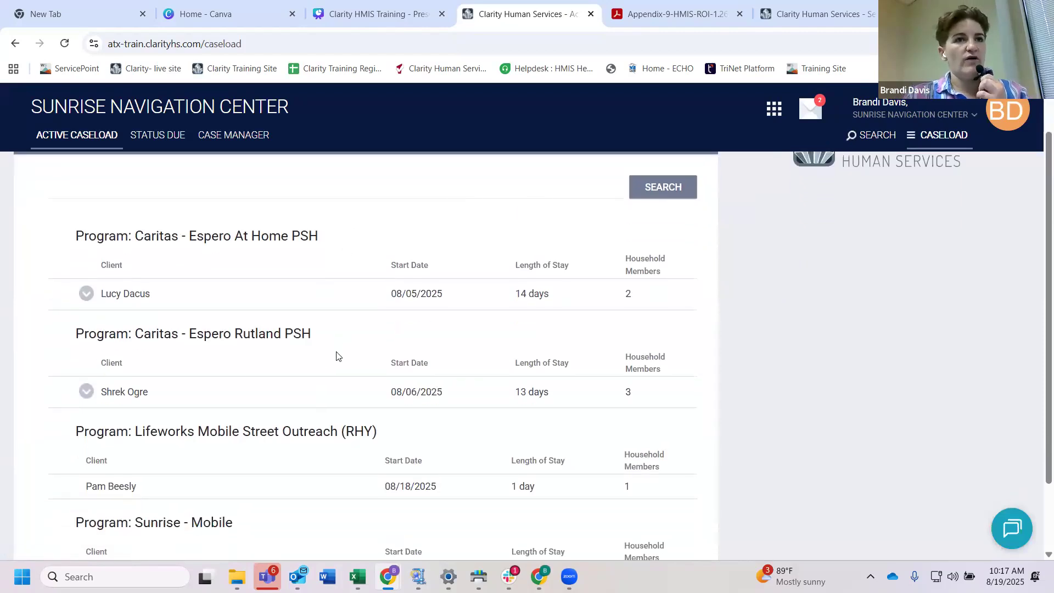
pyautogui.scroll(1, 223, 203)
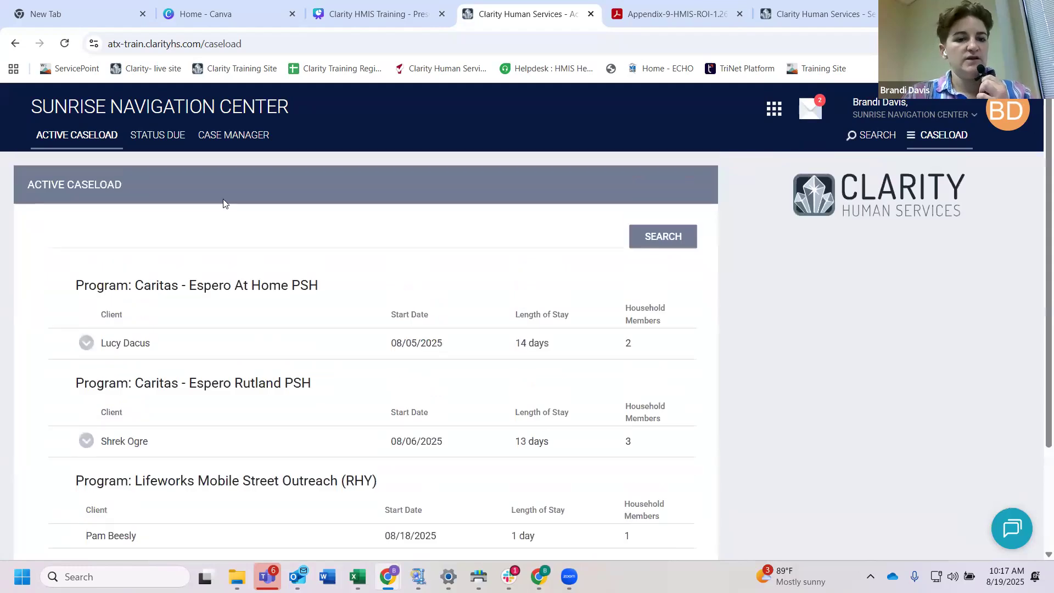
# Step: Review the Status Due list and the Case Manager list of the caseload, and go back to client search
pyautogui.click(169, 141)
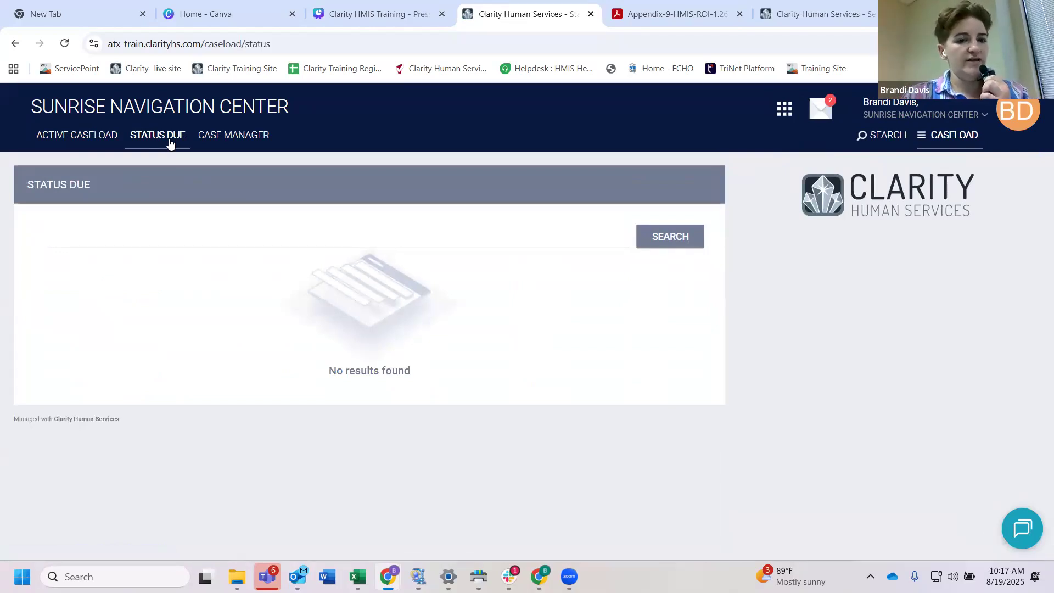
pyautogui.click(231, 143)
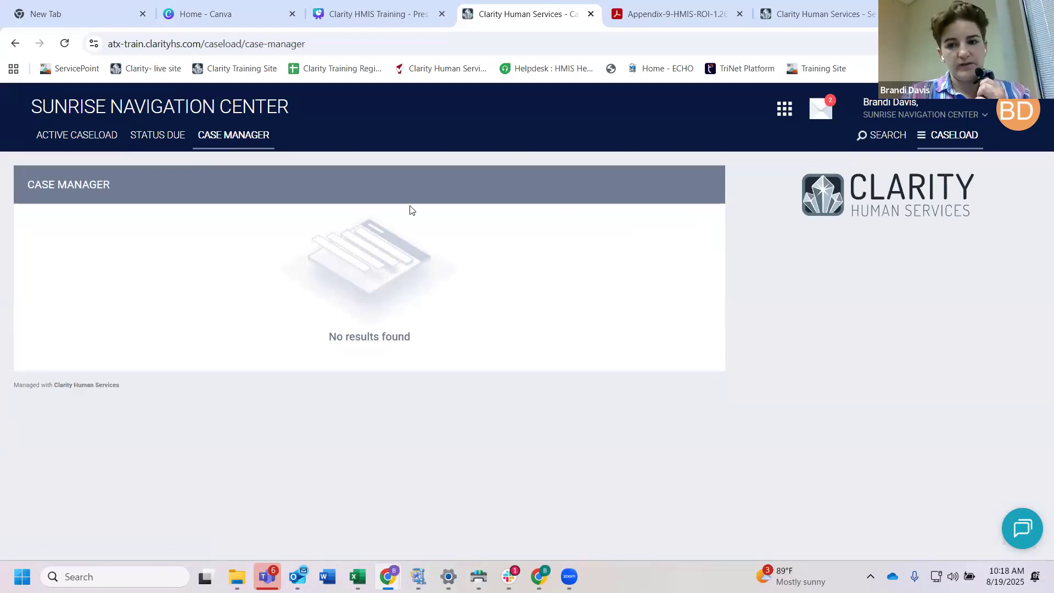
pyautogui.click(884, 137)
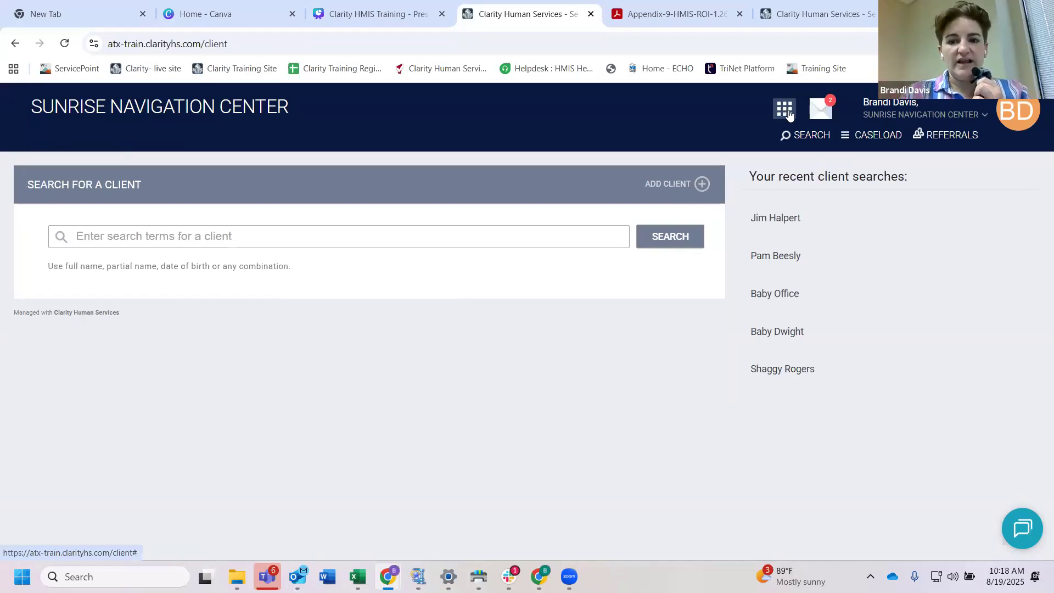
# Step: Look over the available system modules, including Reports and Calendar, and close the list
pyautogui.click(786, 111)
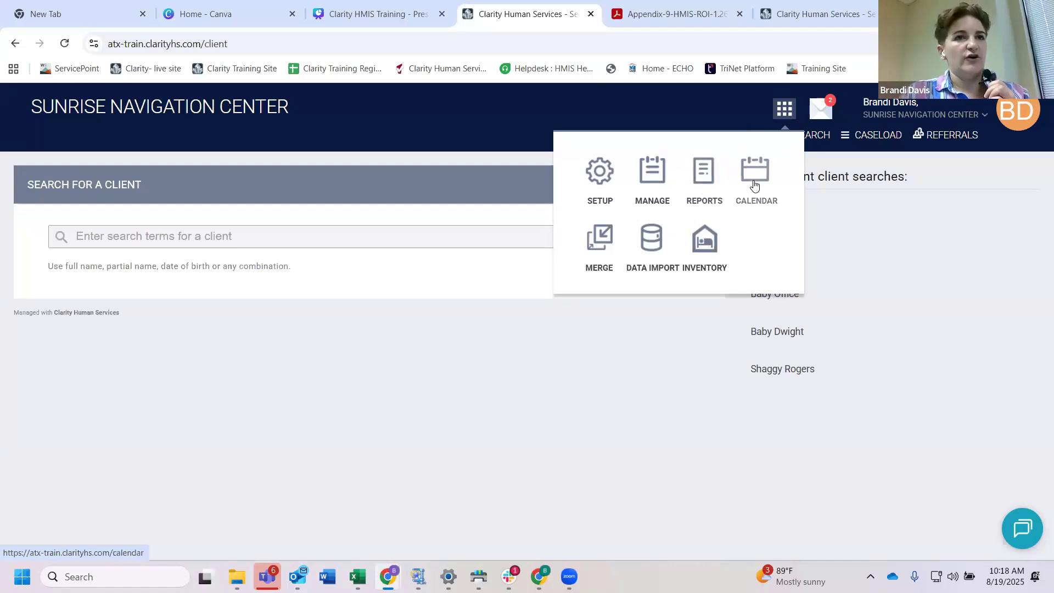
pyautogui.click(695, 112)
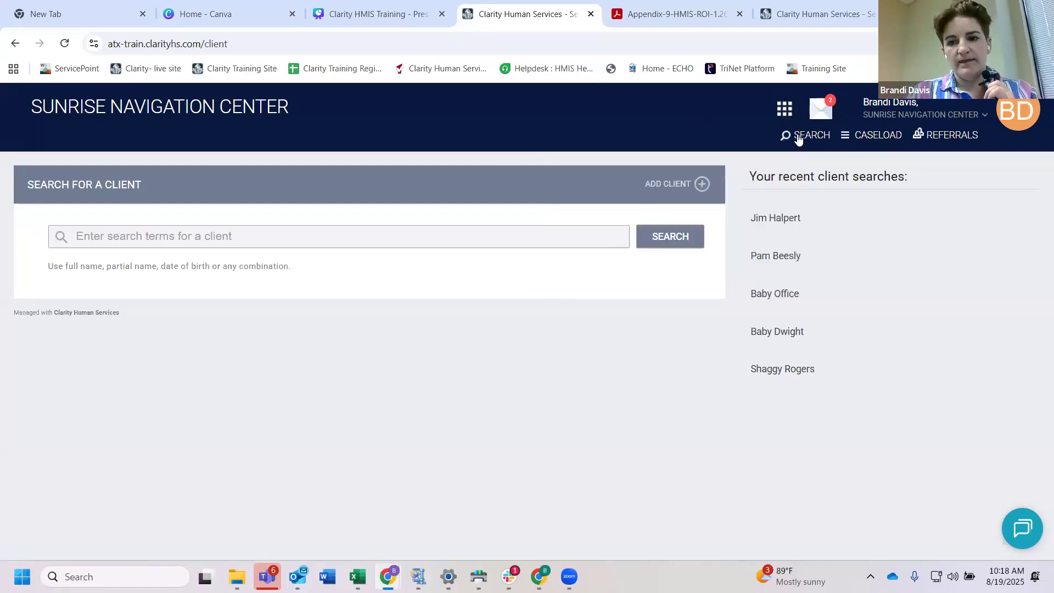
# Step: Open the inbox, draft a message reading "You Rock!" to a Sunrise Navigation Center staff member, and close it without sending
pyautogui.click(824, 113)
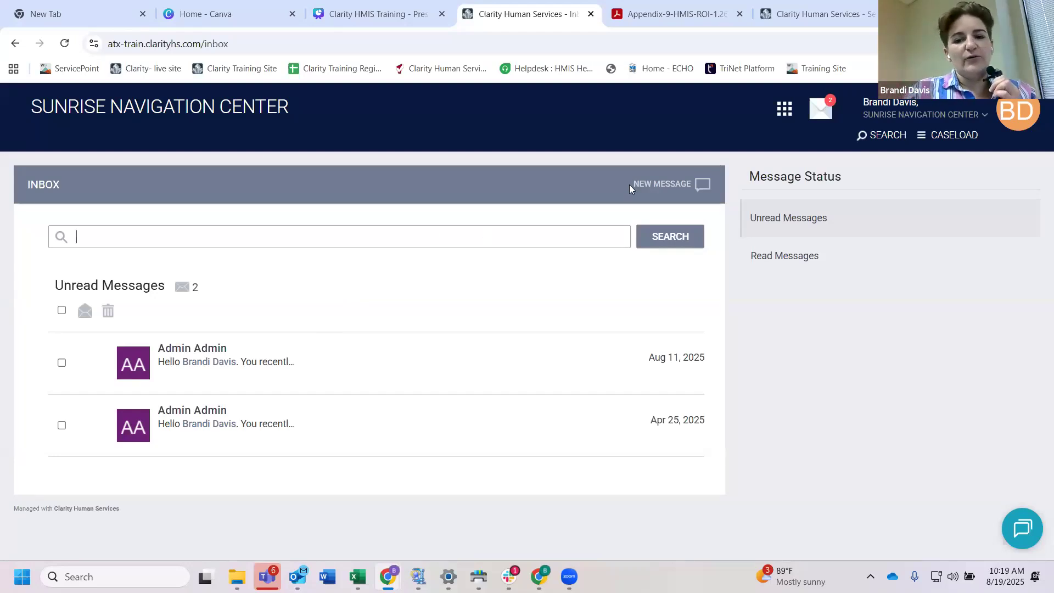
pyautogui.click(662, 189)
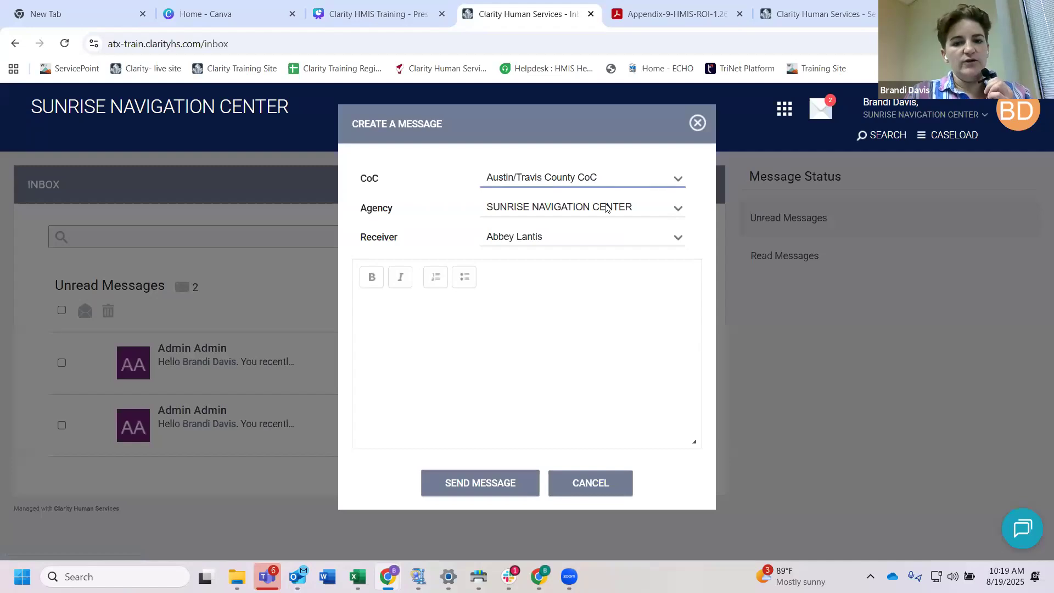
pyautogui.click(606, 208)
pyautogui.click(606, 209)
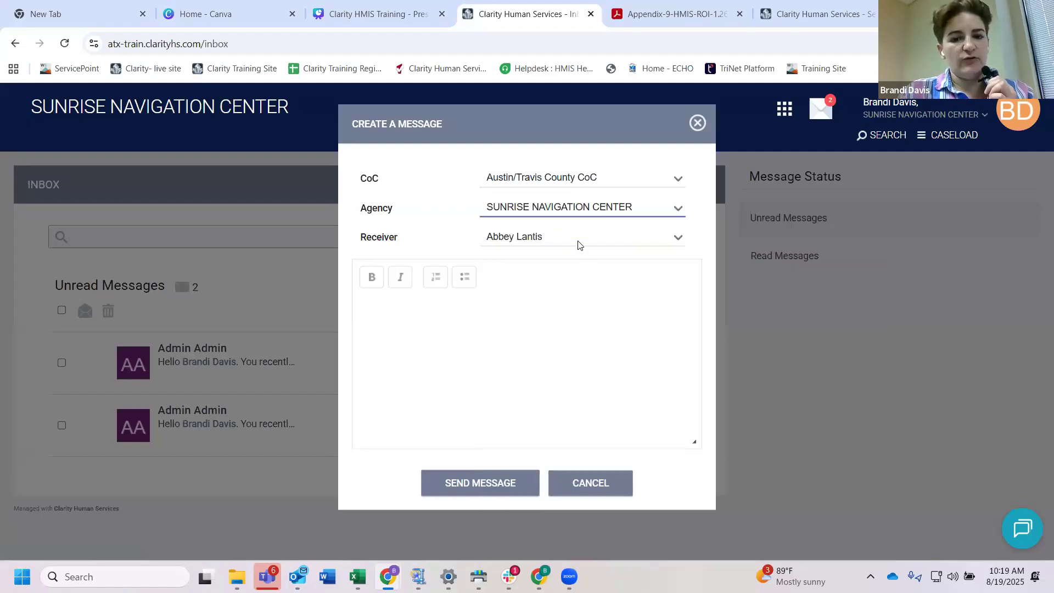
pyautogui.click(577, 243)
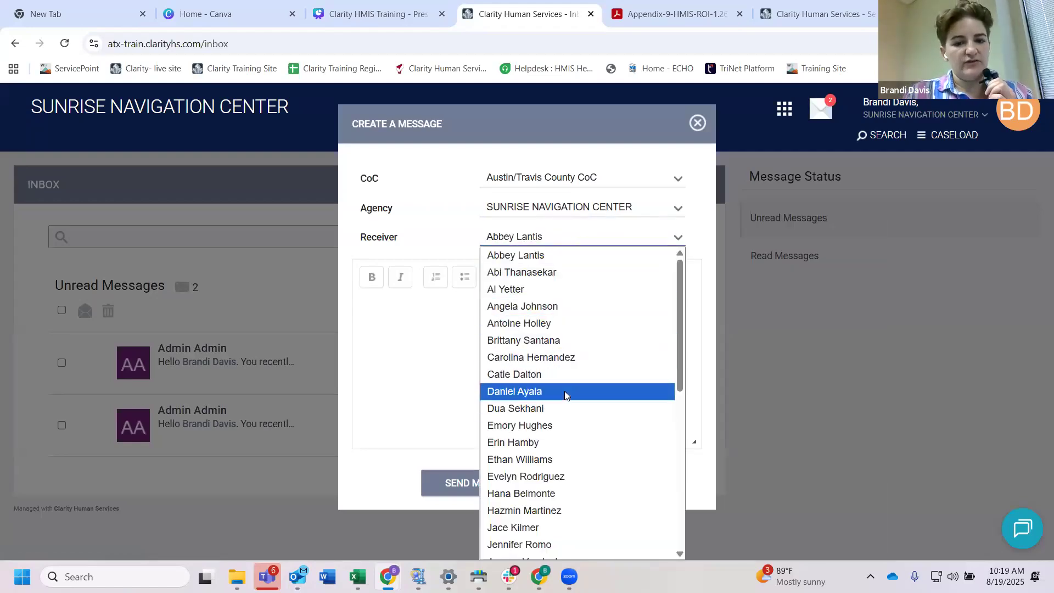
pyautogui.scroll(-1, 564, 391)
pyautogui.click(384, 348)
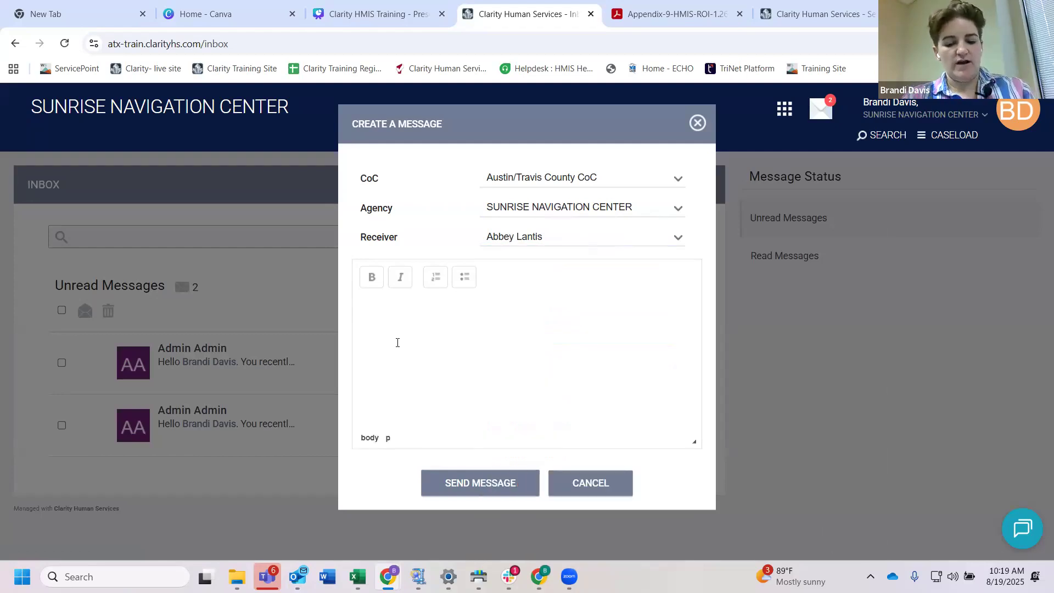
pyautogui.write('You Roc')
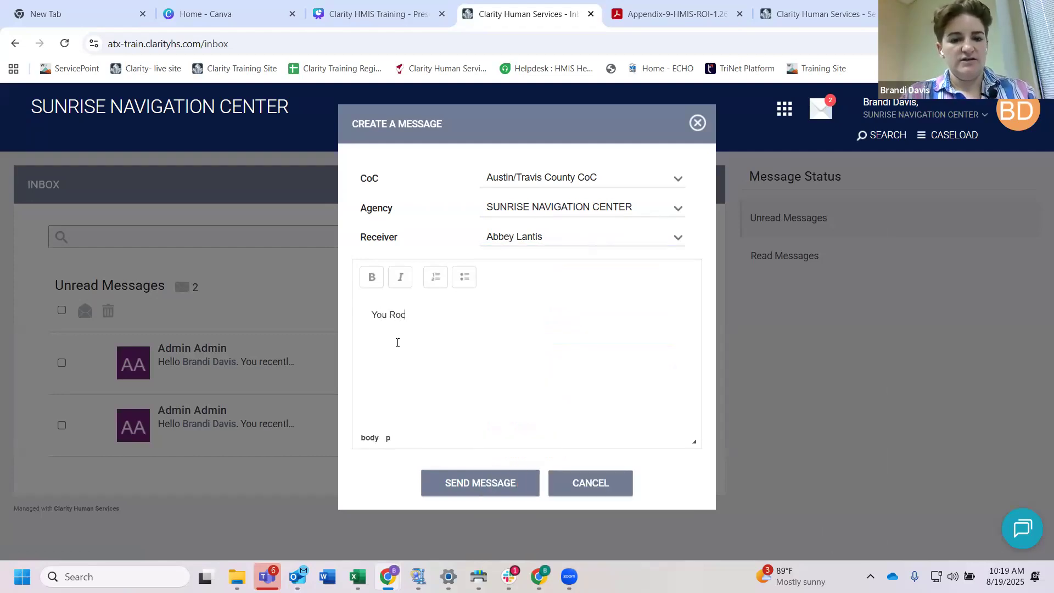
pyautogui.write('k!')
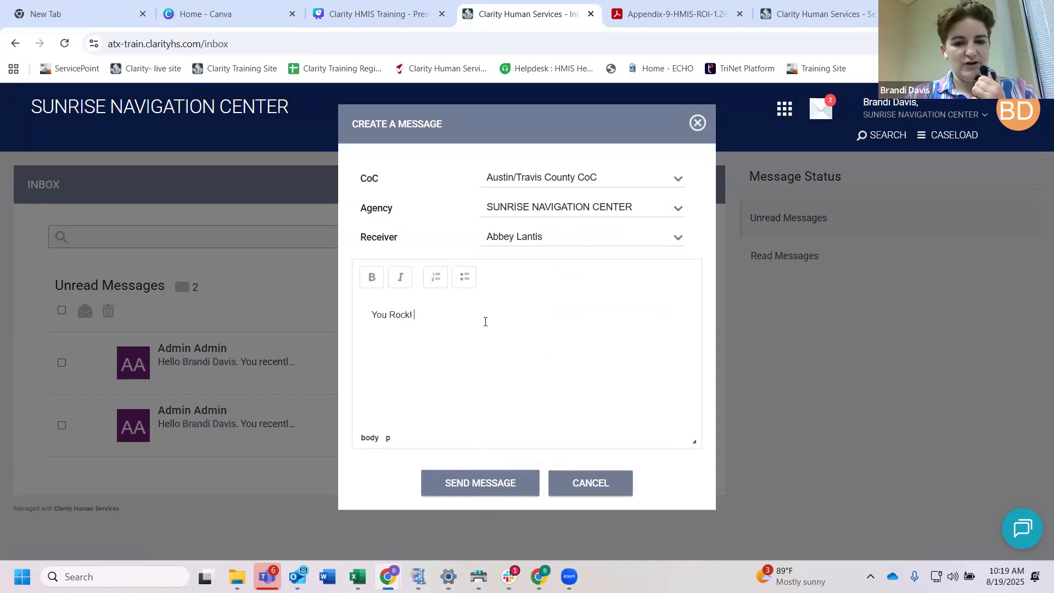
pyautogui.click(697, 123)
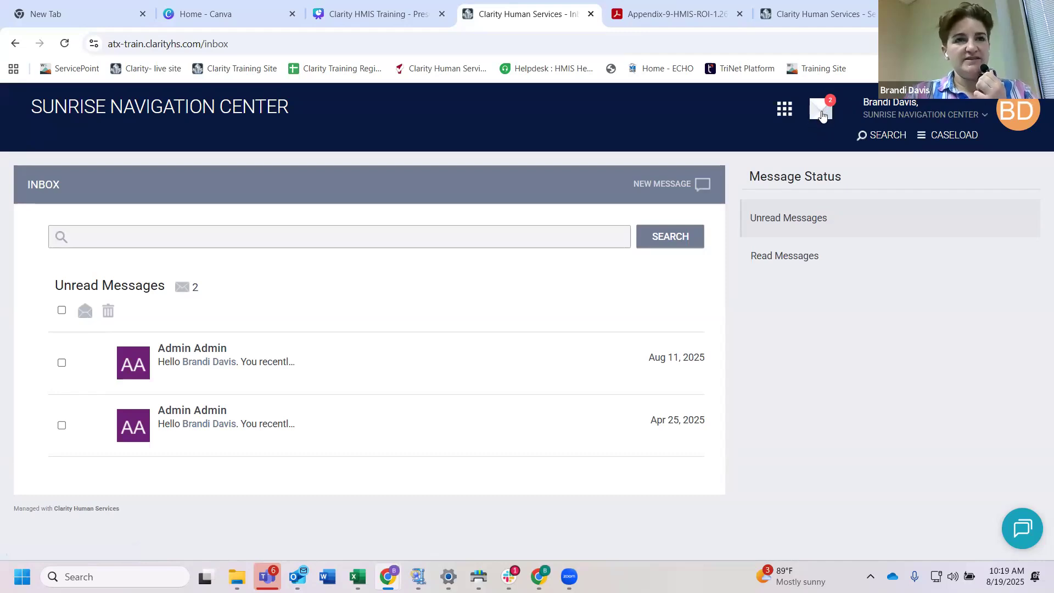
# Step: Return to client search and look up an existing client by the first three letters of the first and last names
pyautogui.click(876, 134)
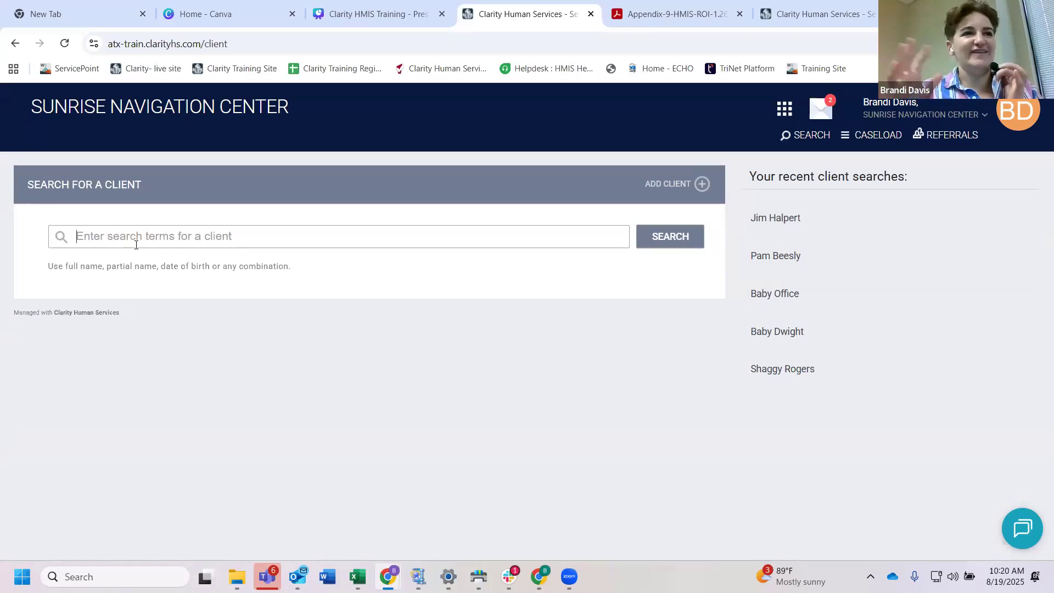
pyautogui.click(113, 239)
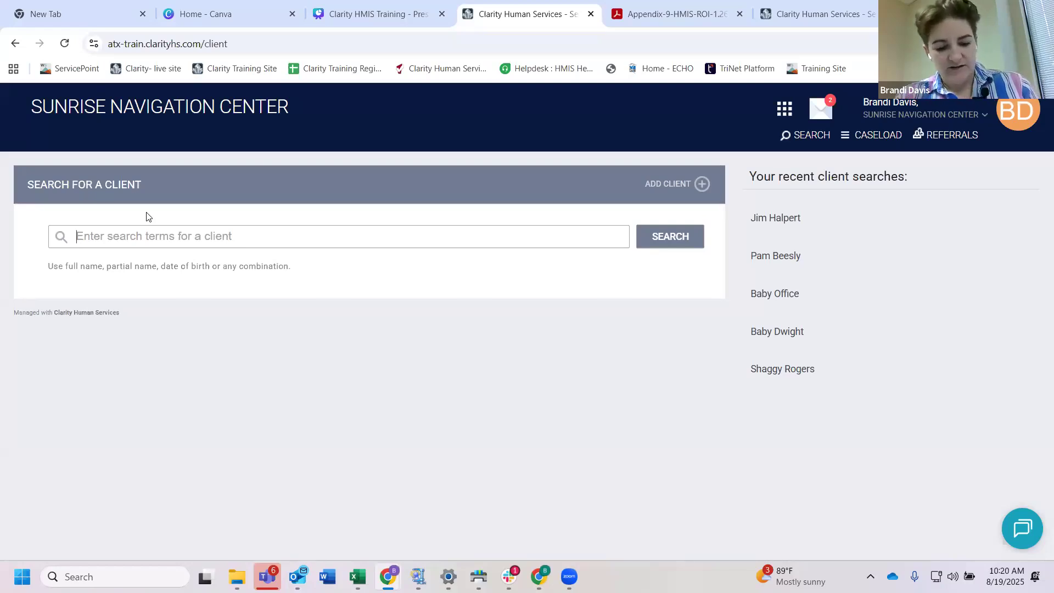
pyautogui.write('Sh')
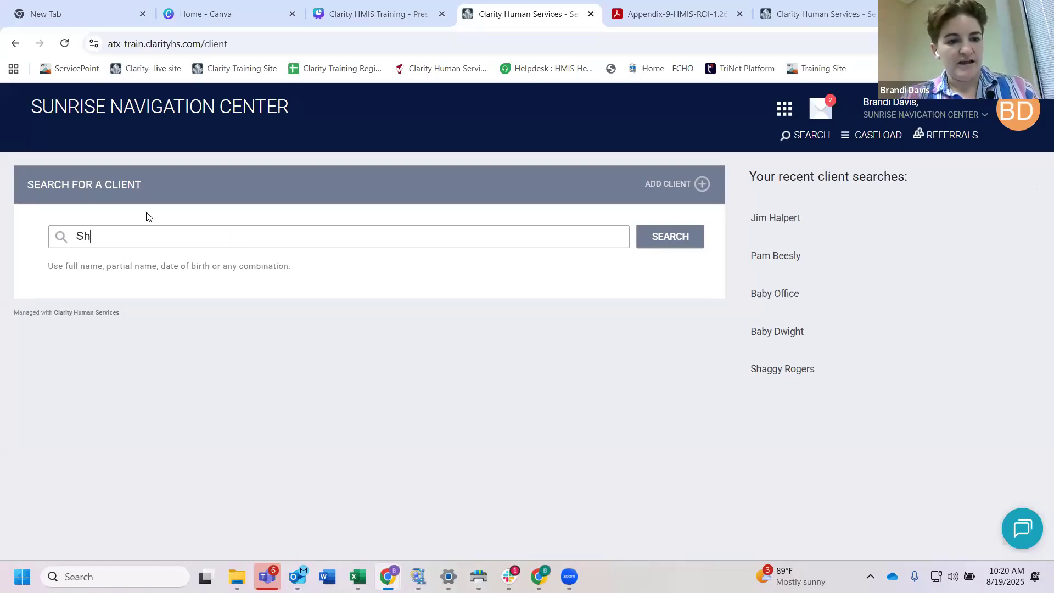
pyautogui.write('r Ogr')
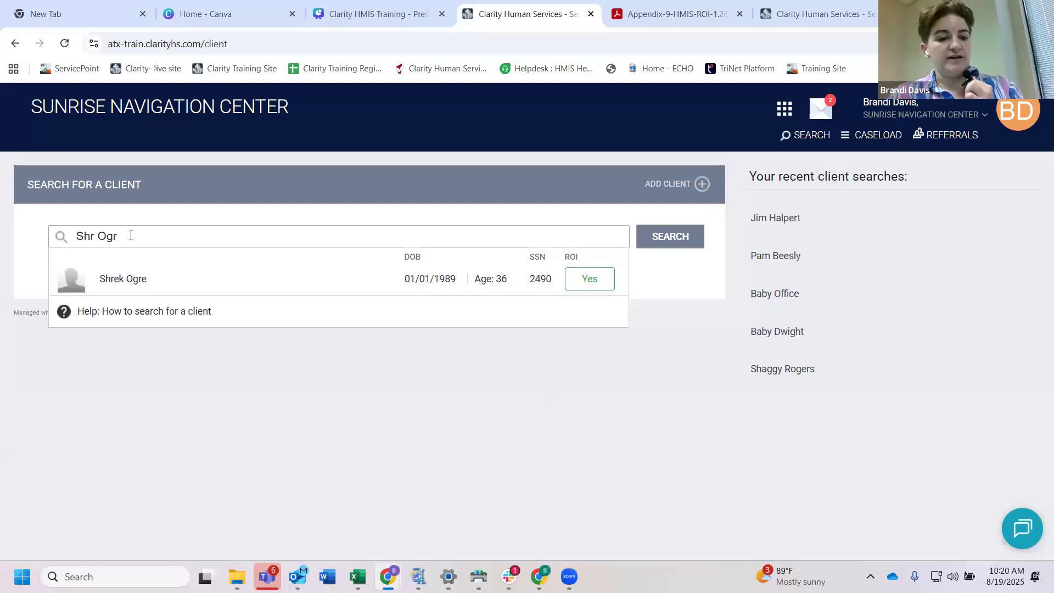
# Step: Clear the previous search terms and search for the new client by full first and last name
pyautogui.tripleClick(85, 237)
pyautogui.write('S')
pyautogui.press('BackSpace')
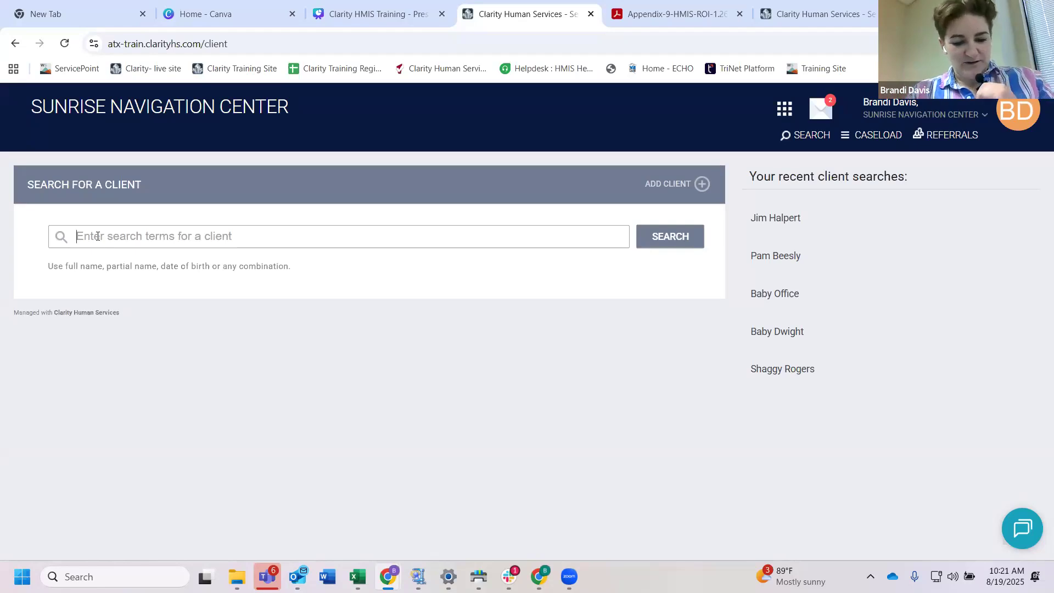
pyautogui.write('M')
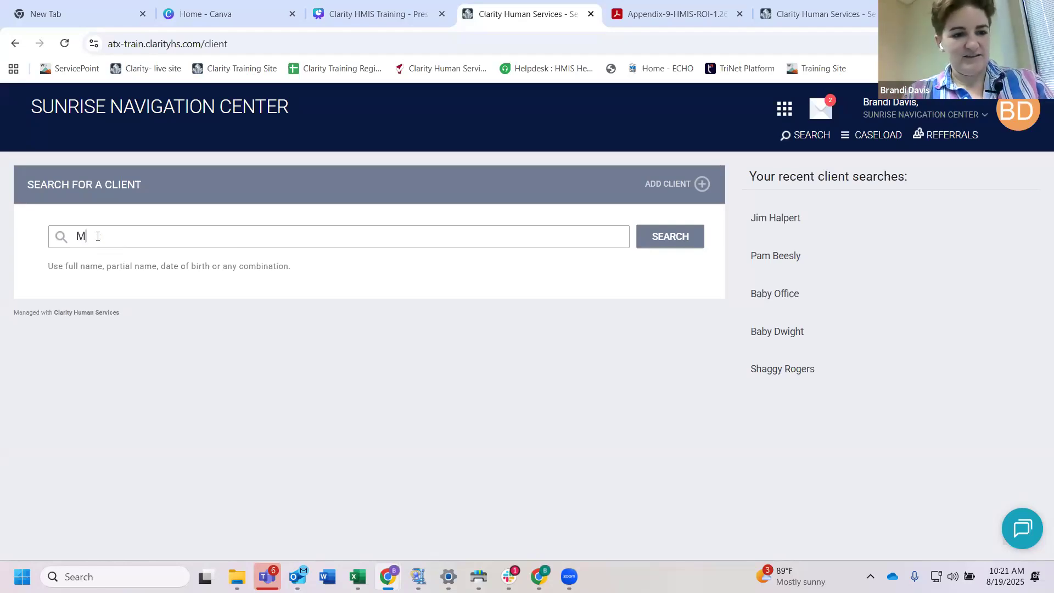
pyautogui.write('ickey Mouse')
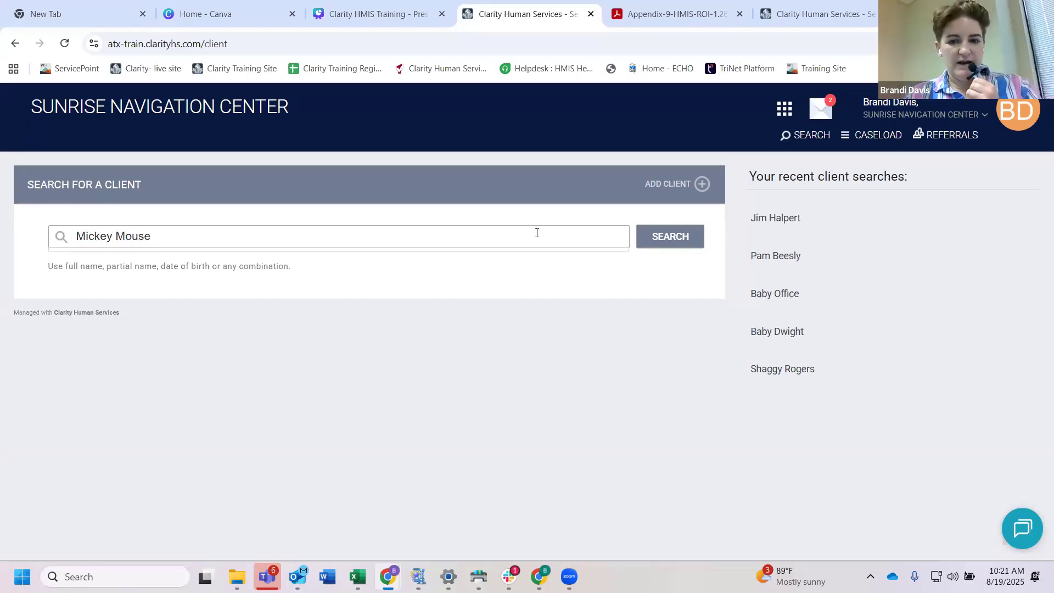
pyautogui.click(659, 246)
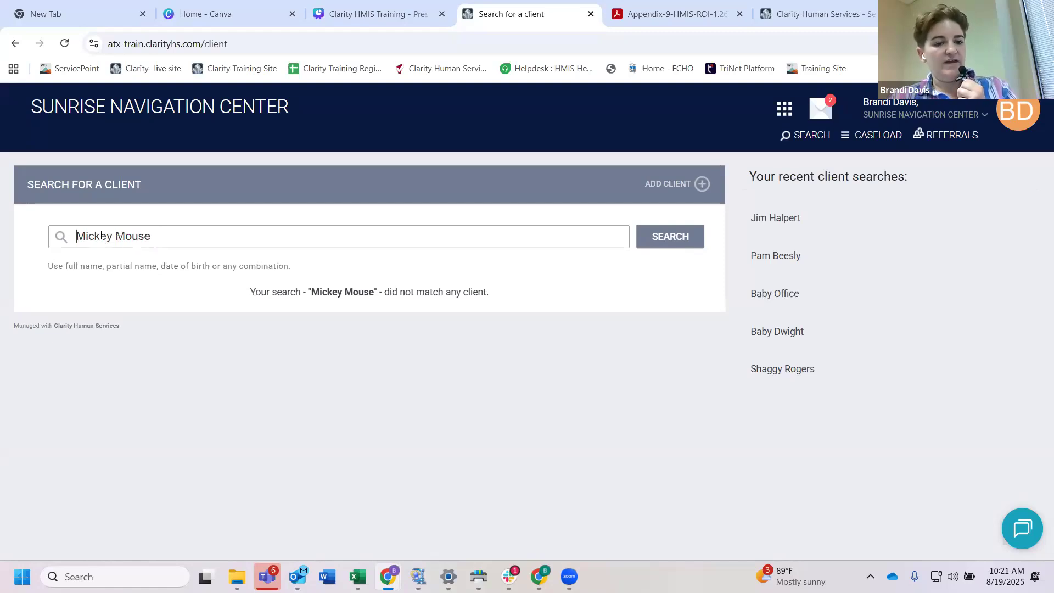
pyautogui.click(658, 235)
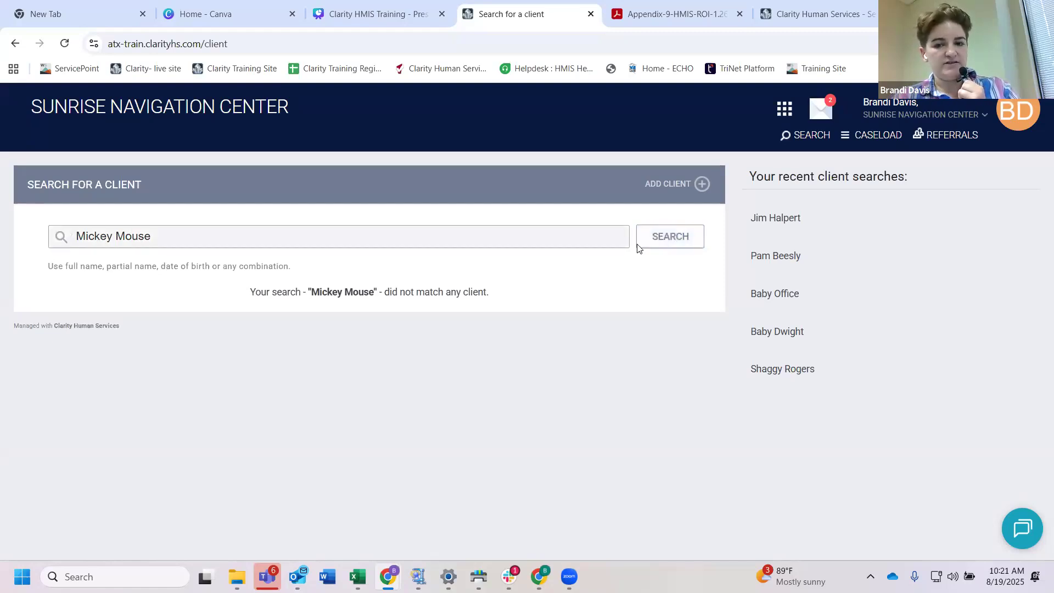
# Step: Start a new client record, enter the client's Social Security Number, and set Quality of SSN to Full SSN Reported
pyautogui.click(675, 188)
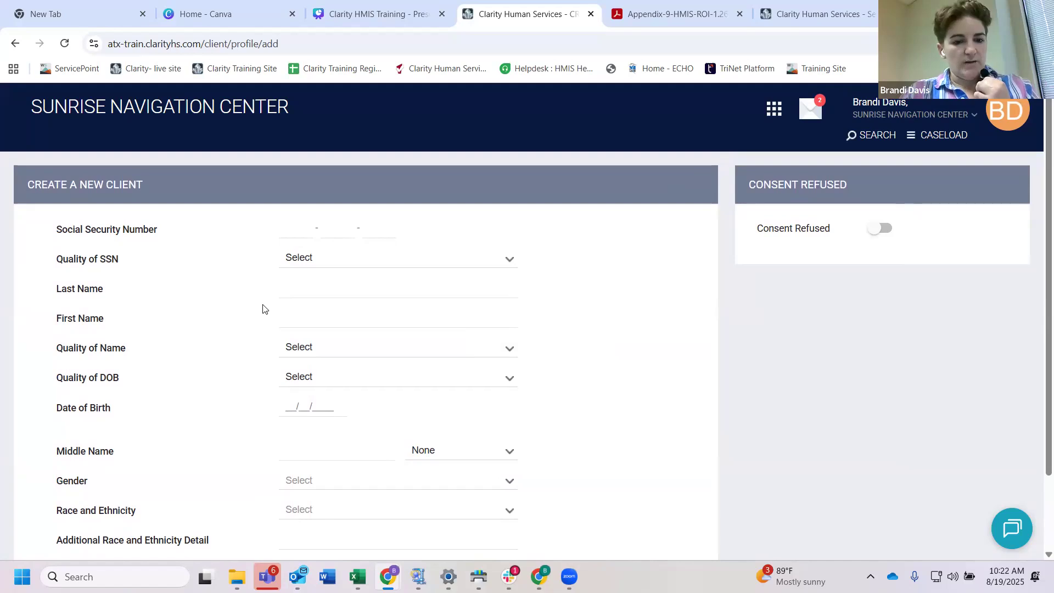
pyautogui.click(284, 225)
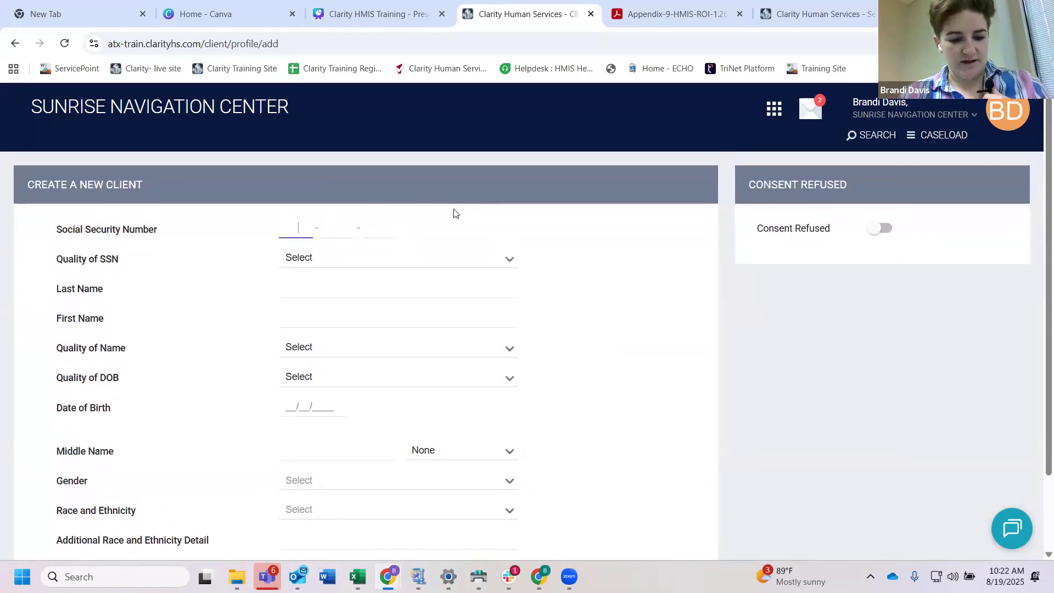
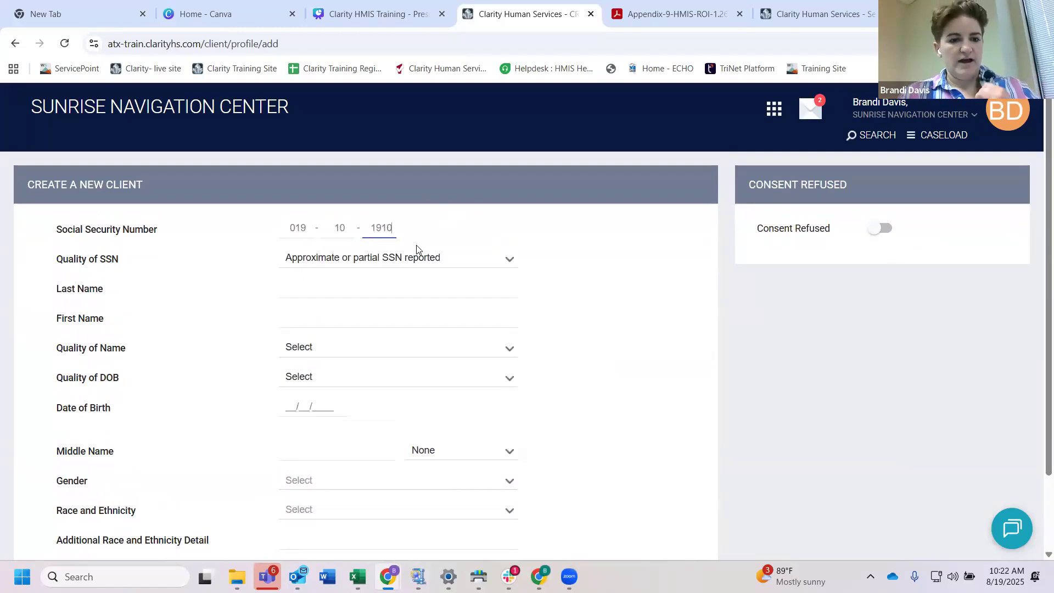
pyautogui.click(409, 261)
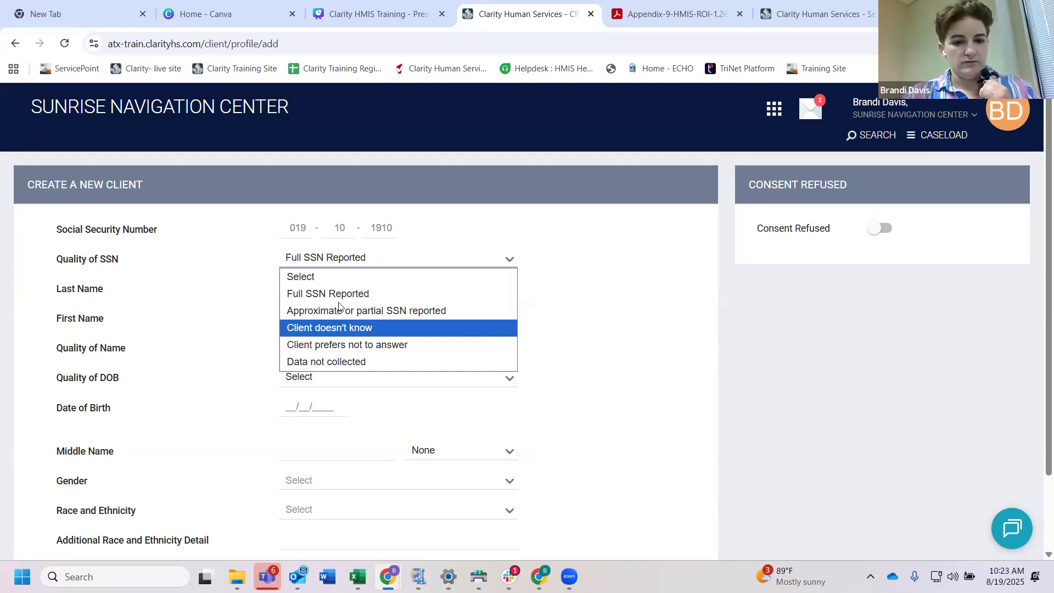
pyautogui.click(324, 294)
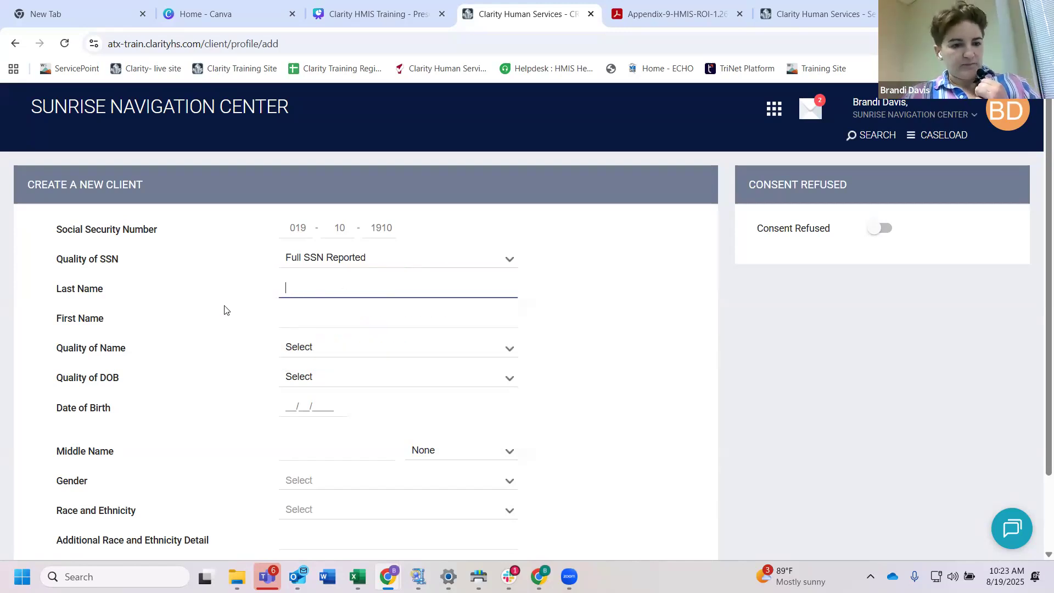
# Step: Enter the client's last and first names and set Quality of Name to Full name reported
pyautogui.write('Mouse')
pyautogui.click(303, 322)
pyautogui.write('N')
pyautogui.press('BackSpace')
pyautogui.write('Mickey')
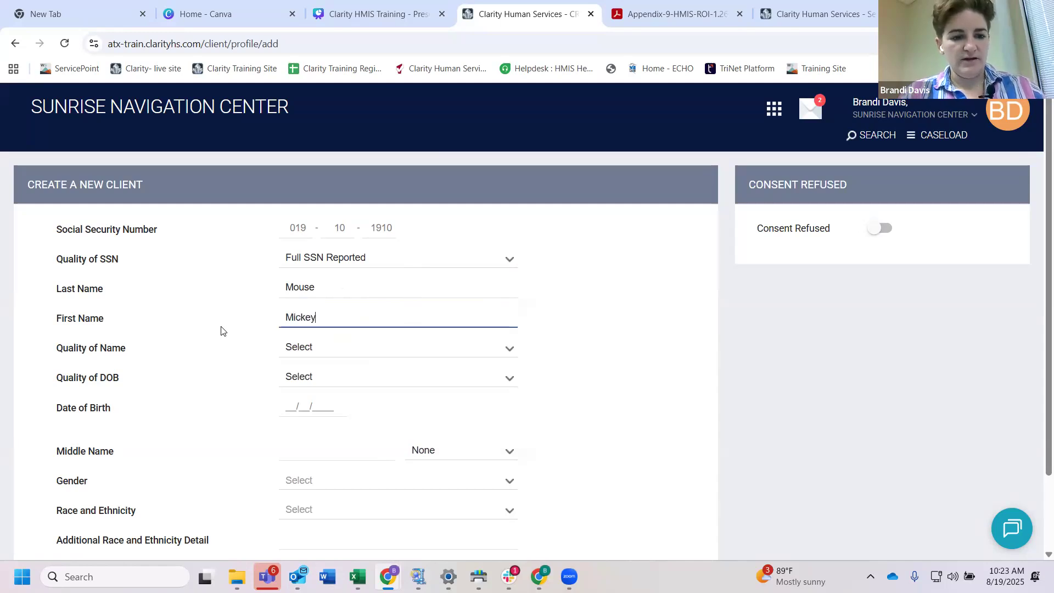
pyautogui.click(305, 348)
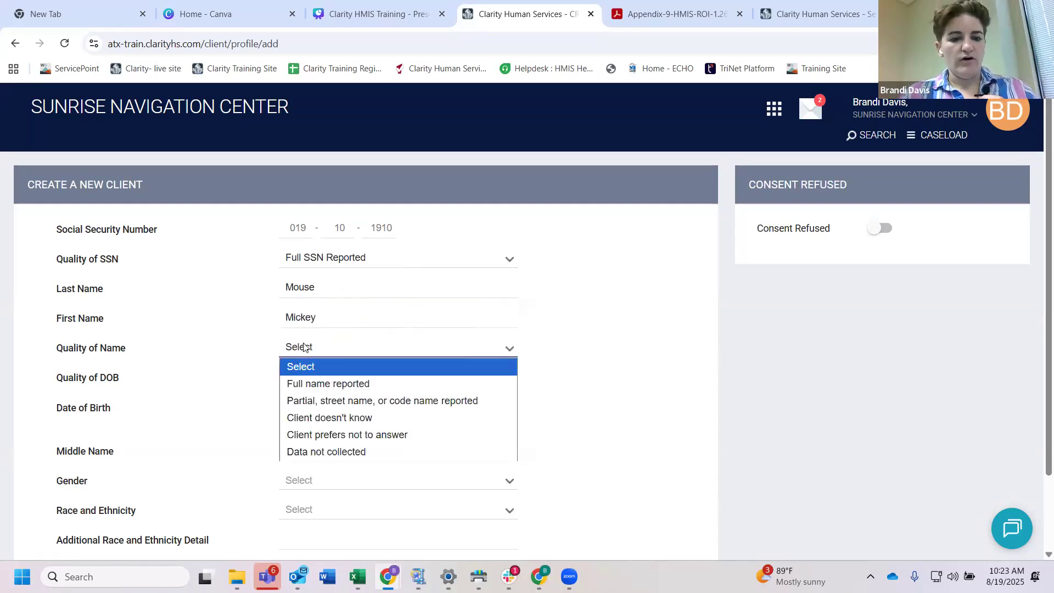
pyautogui.click(321, 384)
# Step: Set Quality of DOB to Full DOB Reported and enter the client's date of birth
pyautogui.scroll(-1, 334, 373)
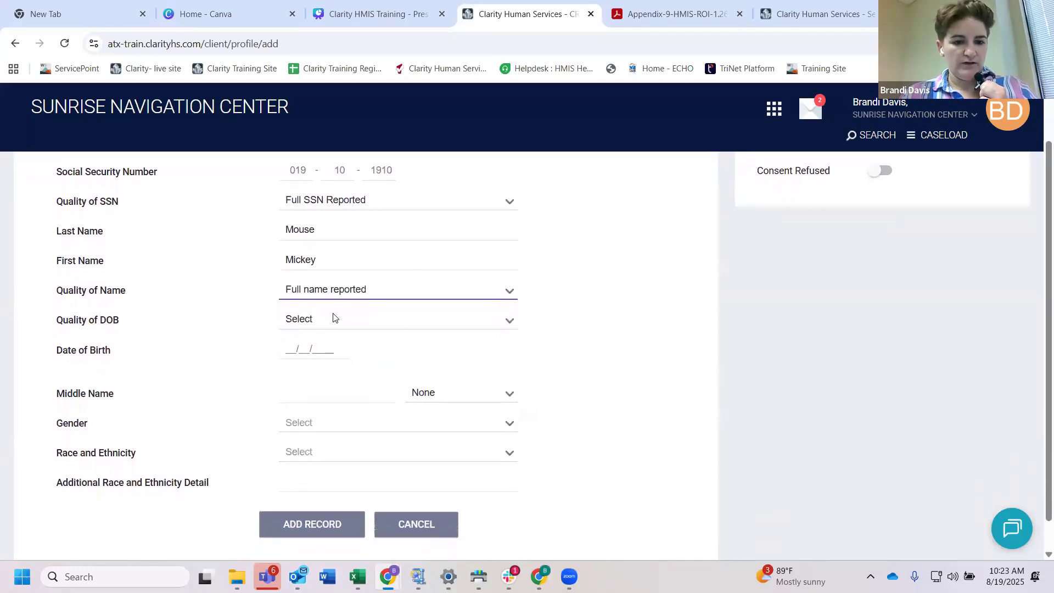
pyautogui.click(334, 318)
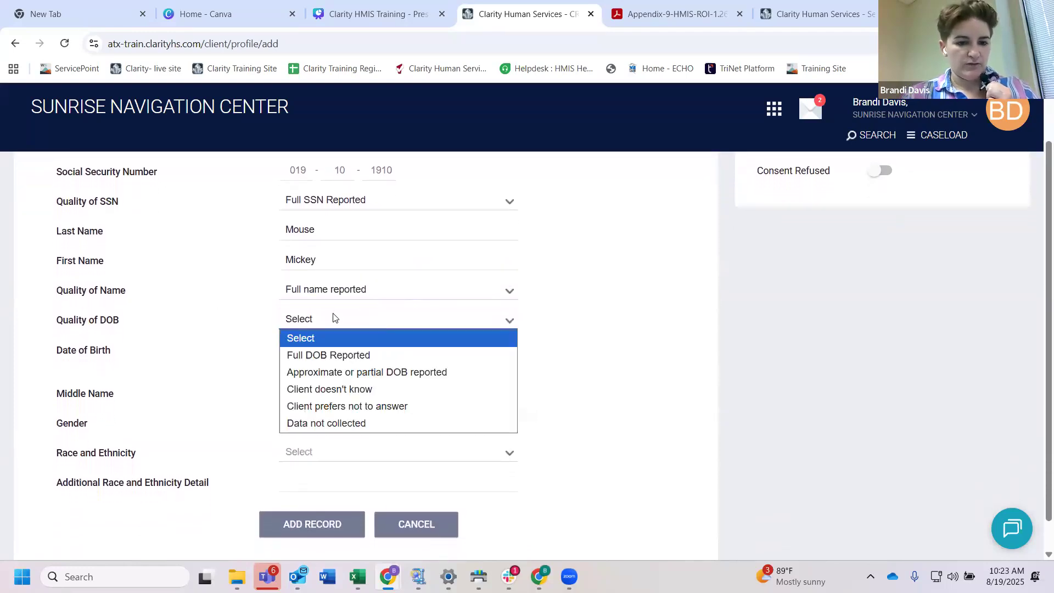
pyautogui.click(333, 355)
pyautogui.click(289, 349)
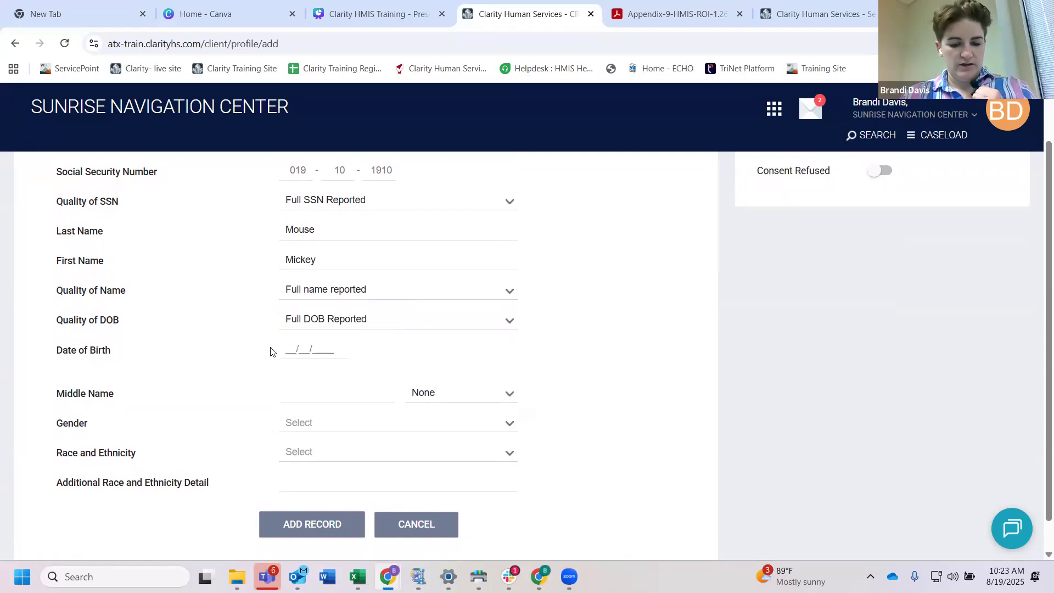
pyautogui.write('01/0')
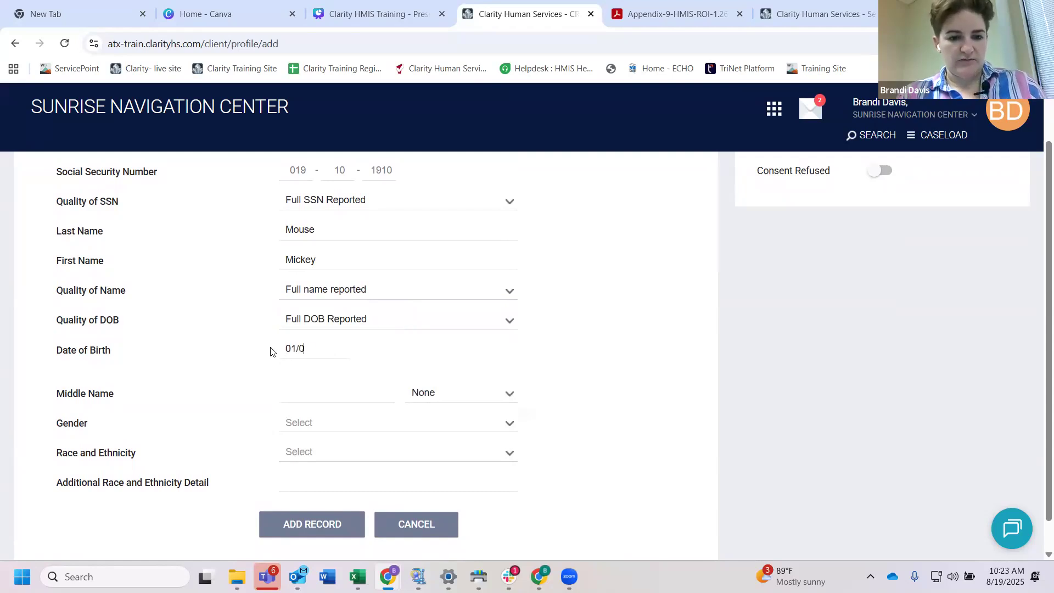
pyautogui.write('1/1989')
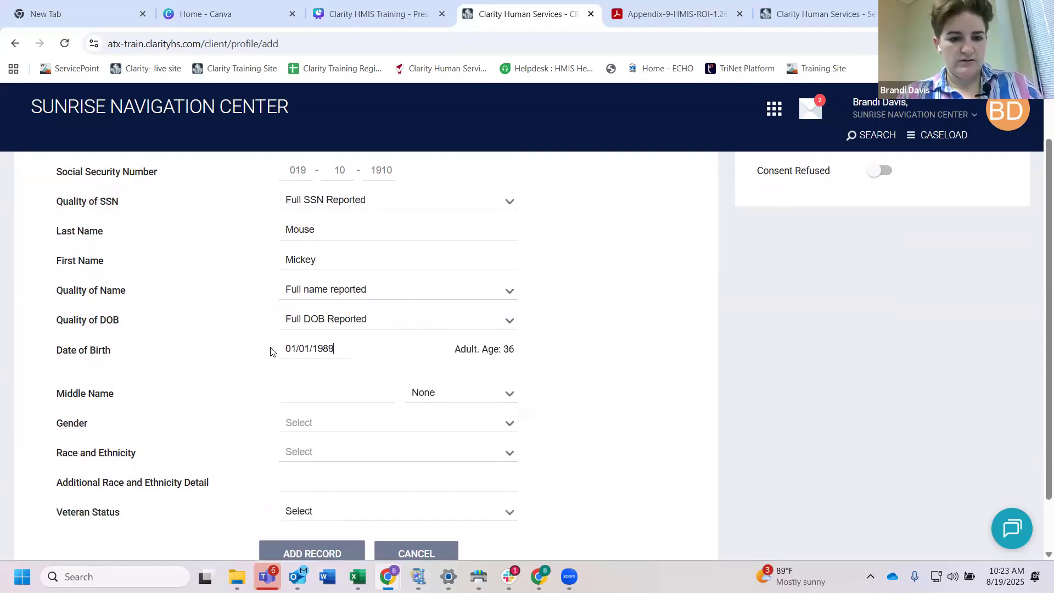
# Step: Leave the middle name blank and set the client's Gender to Man (Boy, if child)
pyautogui.scroll(-1, 325, 367)
pyautogui.click(312, 347)
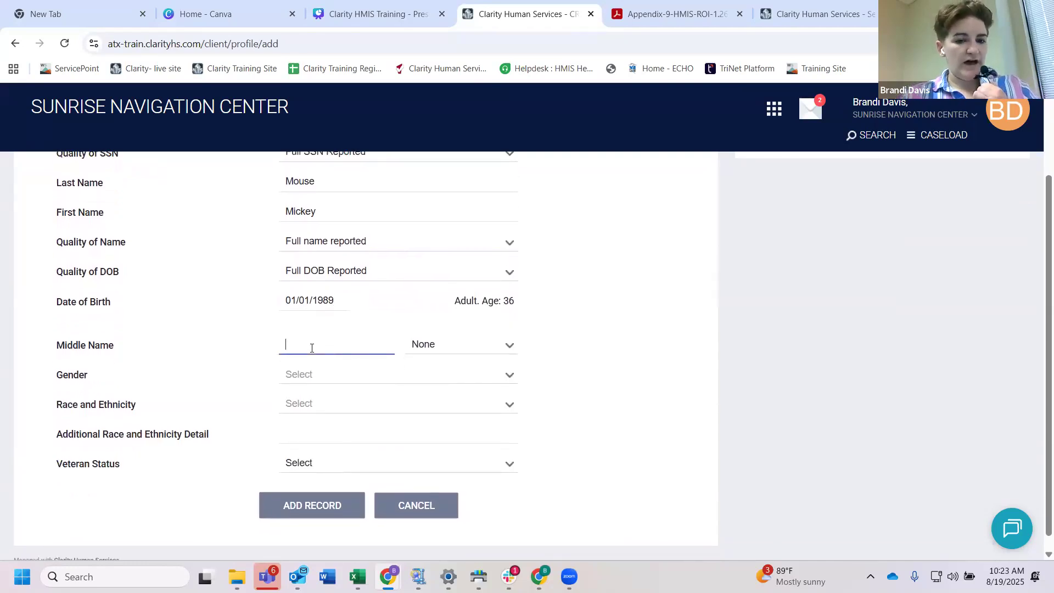
pyautogui.click(310, 380)
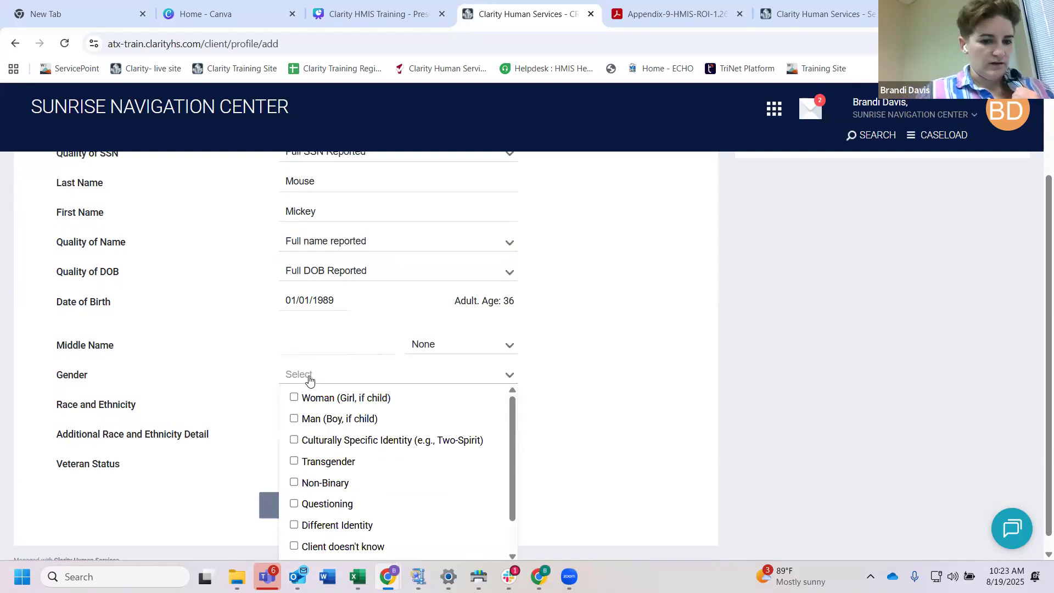
pyautogui.scroll(-1, 310, 382)
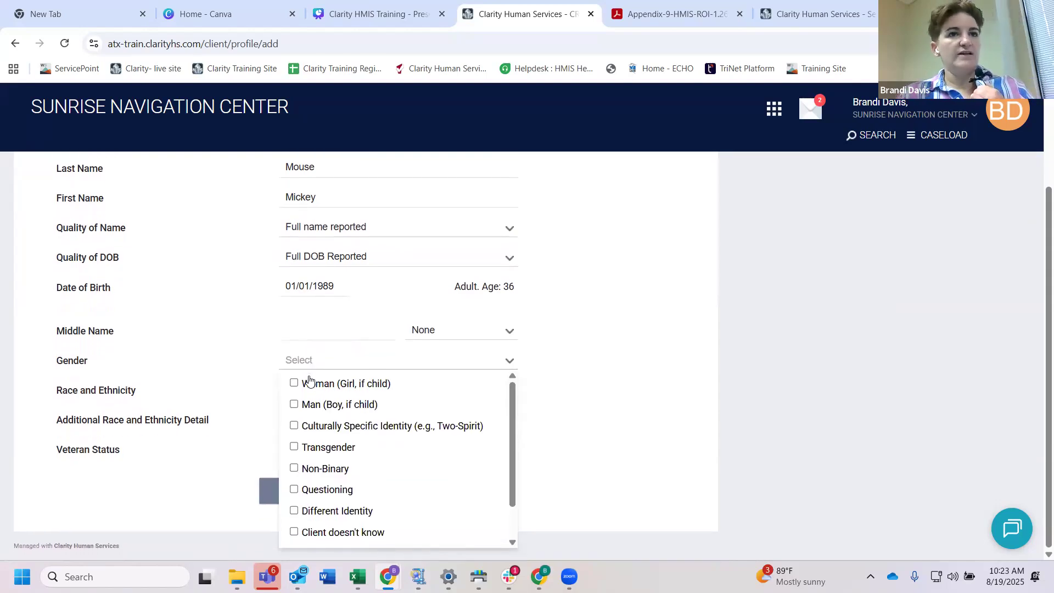
pyautogui.click(293, 404)
pyautogui.click(223, 391)
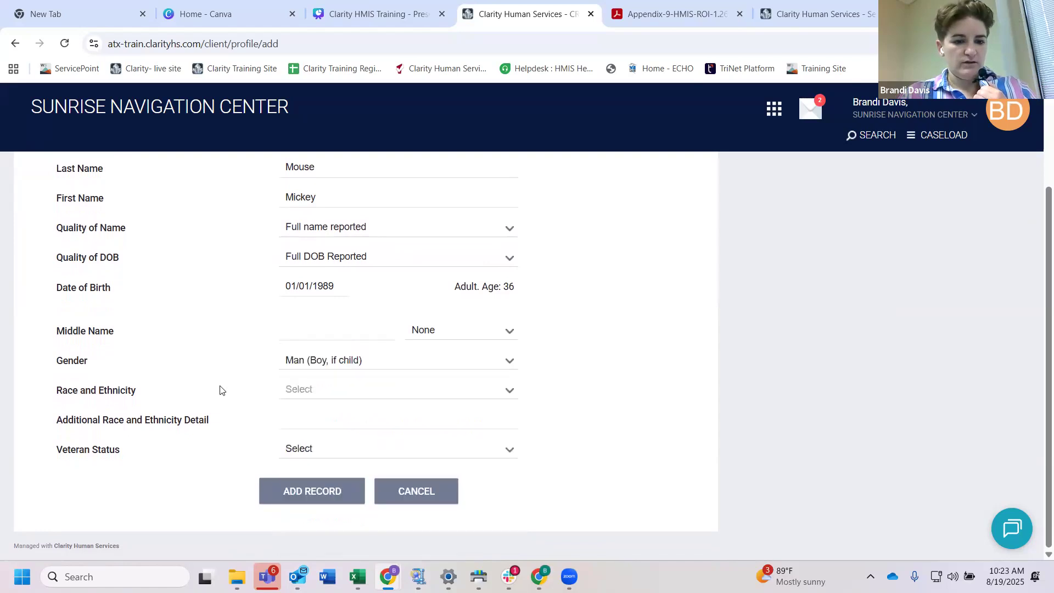
# Step: Set the client's Race and Ethnicity to White, leaving the additional race and ethnicity detail blank
pyautogui.click(310, 397)
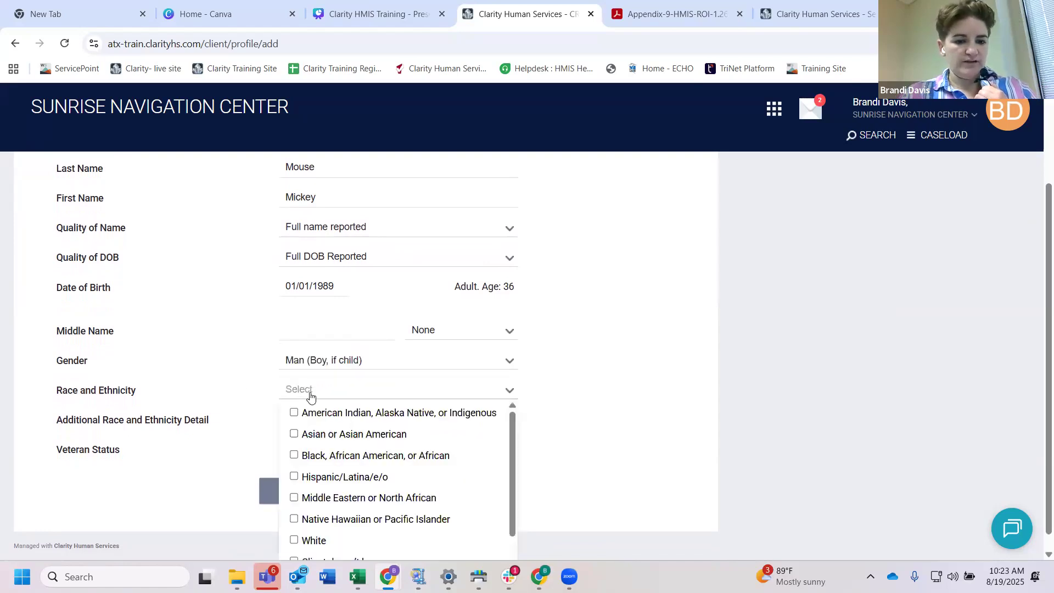
pyautogui.click(294, 539)
pyautogui.click(230, 395)
pyautogui.click(296, 420)
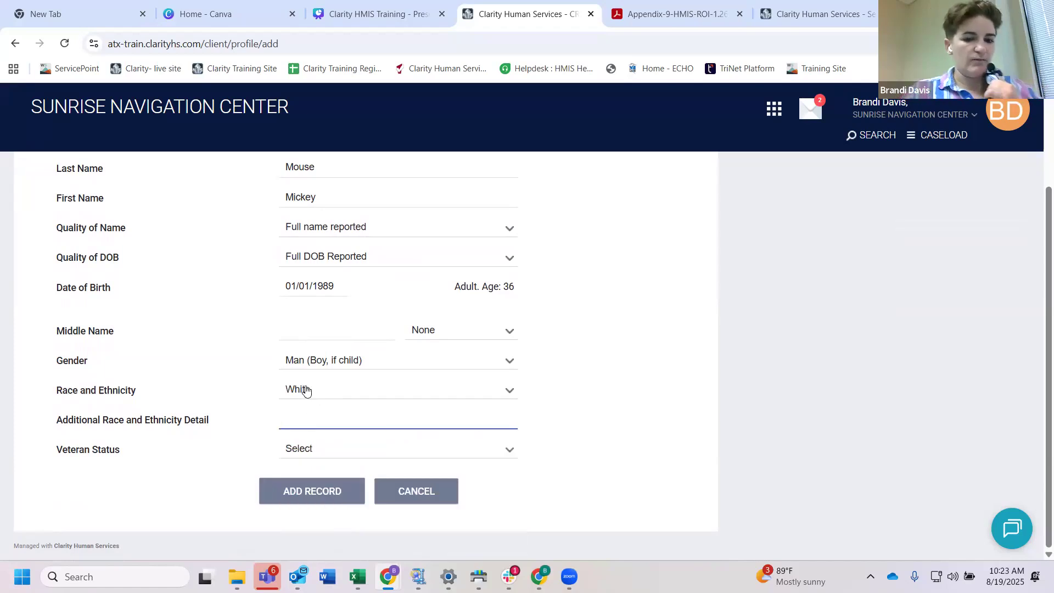
pyautogui.click(311, 393)
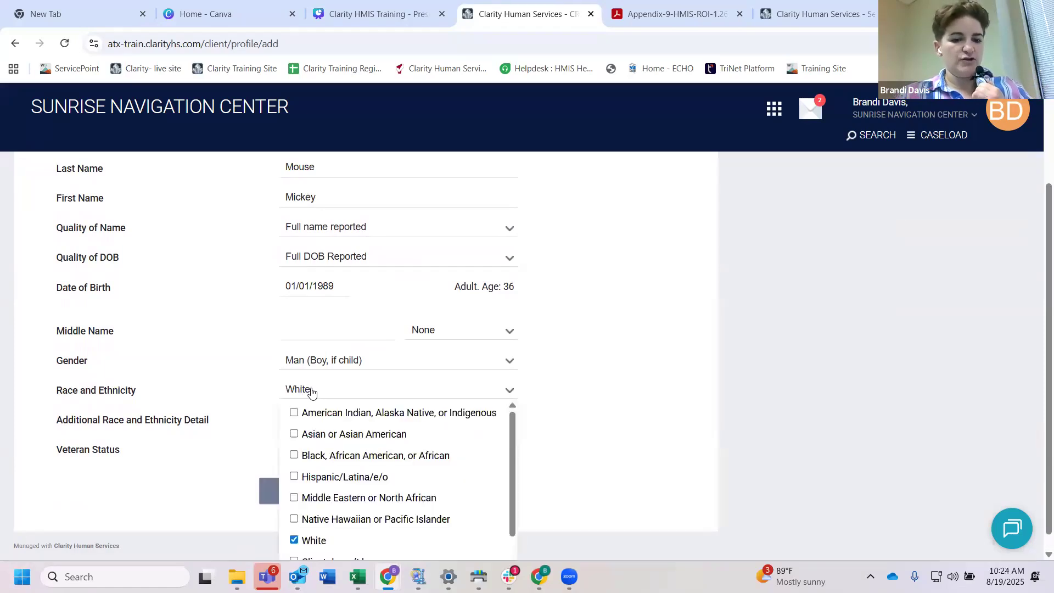
pyautogui.click(259, 393)
pyautogui.click(282, 420)
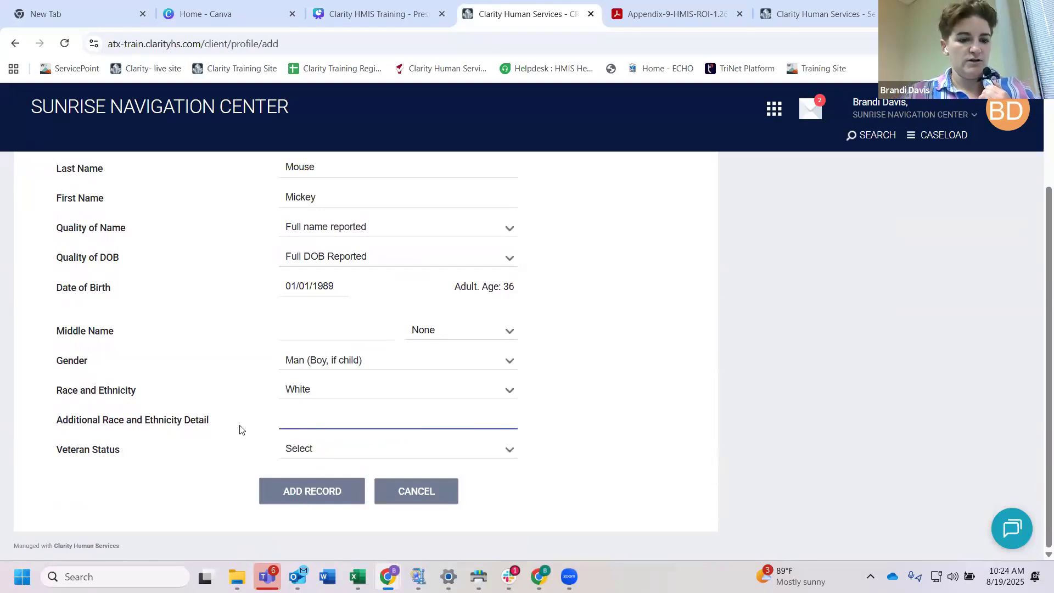
# Step: Set Veteran Status to No, check the completed form, and add the client record
pyautogui.click(308, 451)
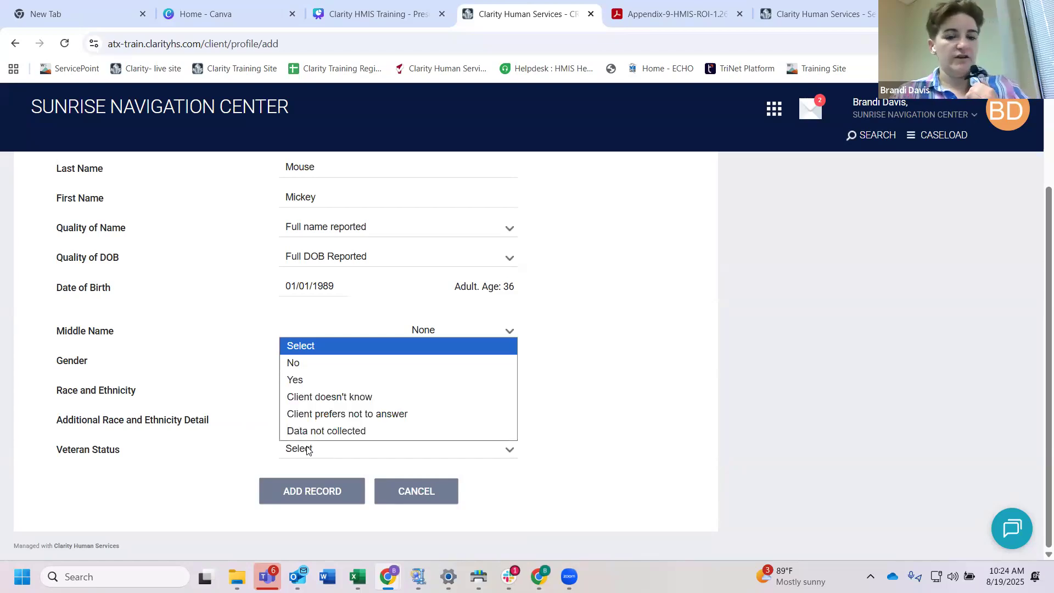
pyautogui.click(302, 363)
pyautogui.scroll(2, 300, 274)
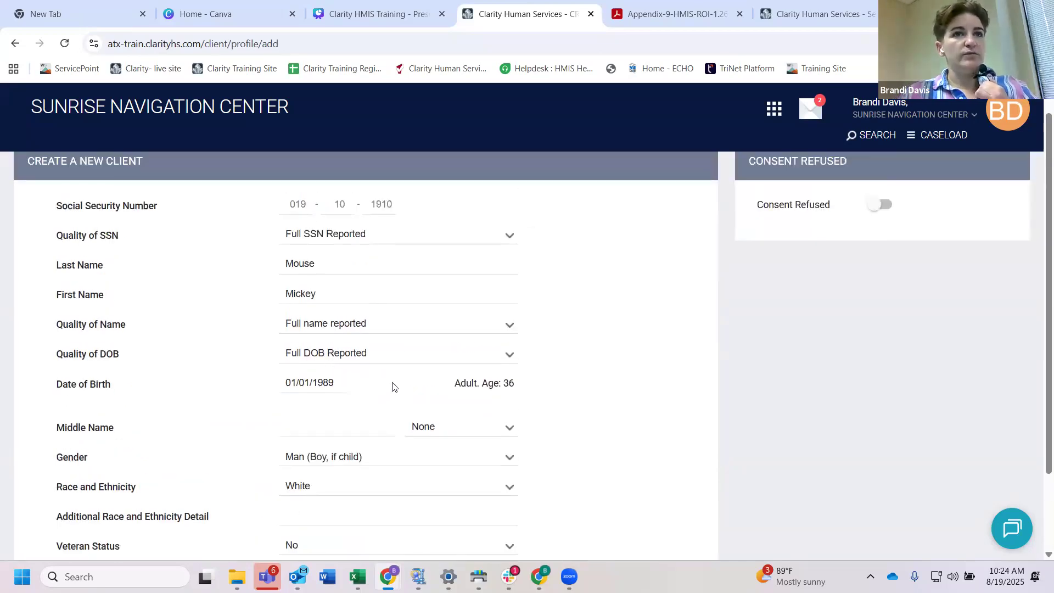
pyautogui.scroll(-2, 393, 383)
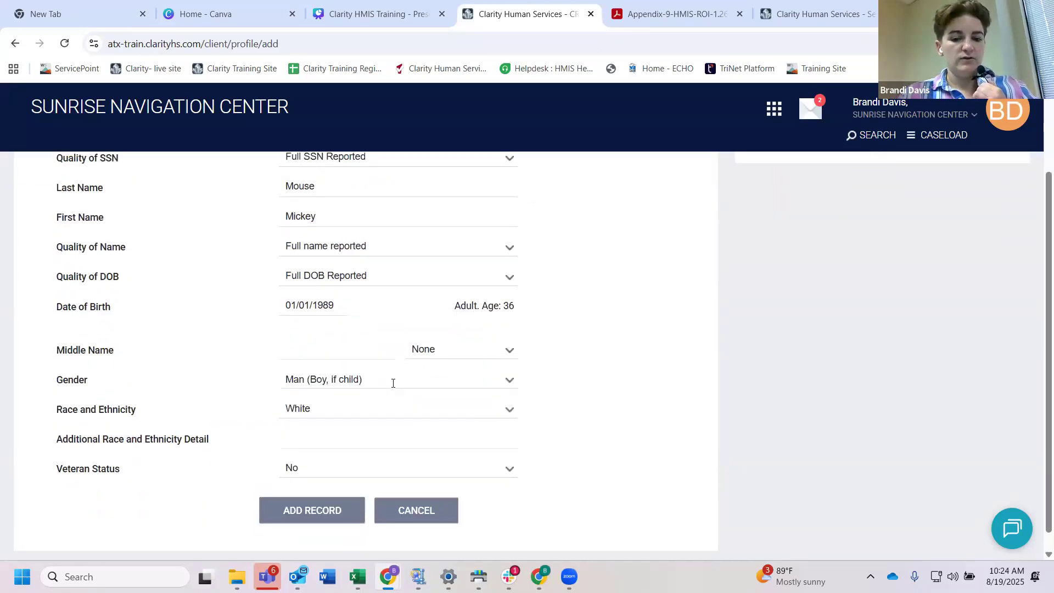
pyautogui.click(320, 494)
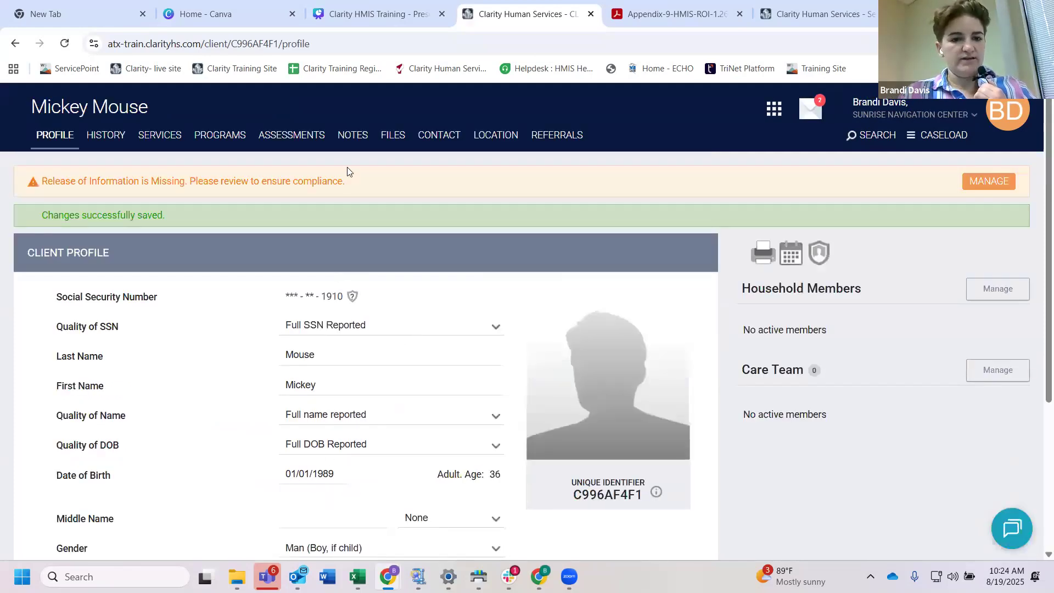
# Step: Review the new client's profile, including the Release of Information alert and the privacy note on the Social Security Number
pyautogui.moveTo(350, 184); pyautogui.dragTo(182, 193)
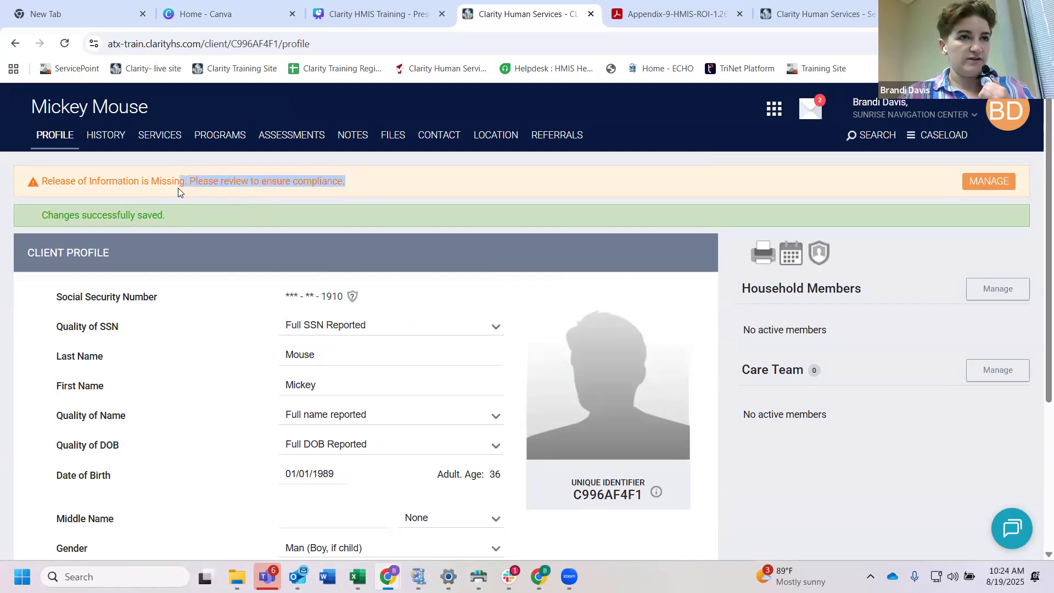
pyautogui.click(184, 228)
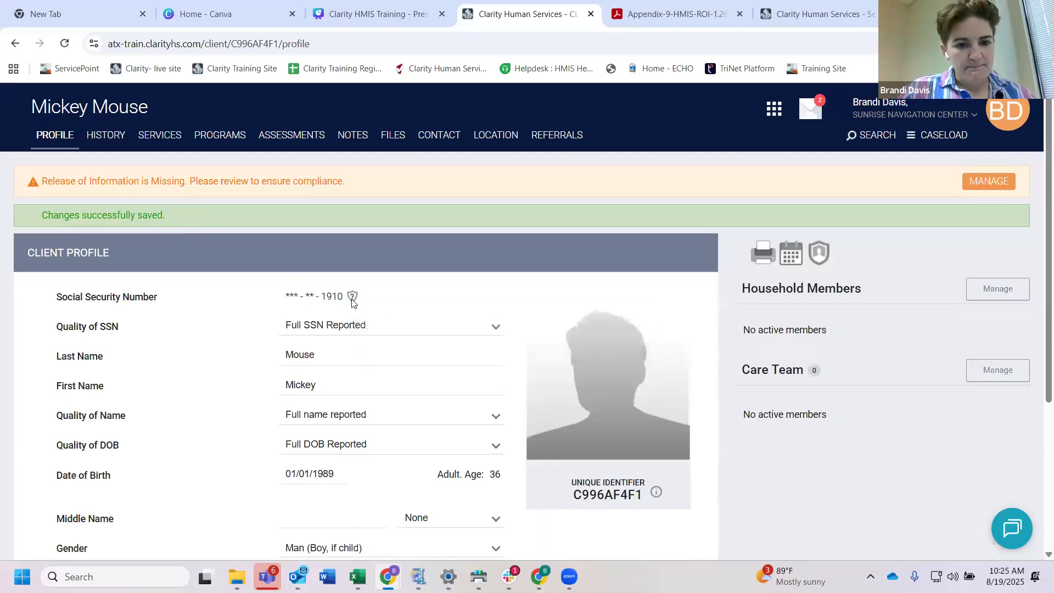
pyautogui.moveTo(352, 301)
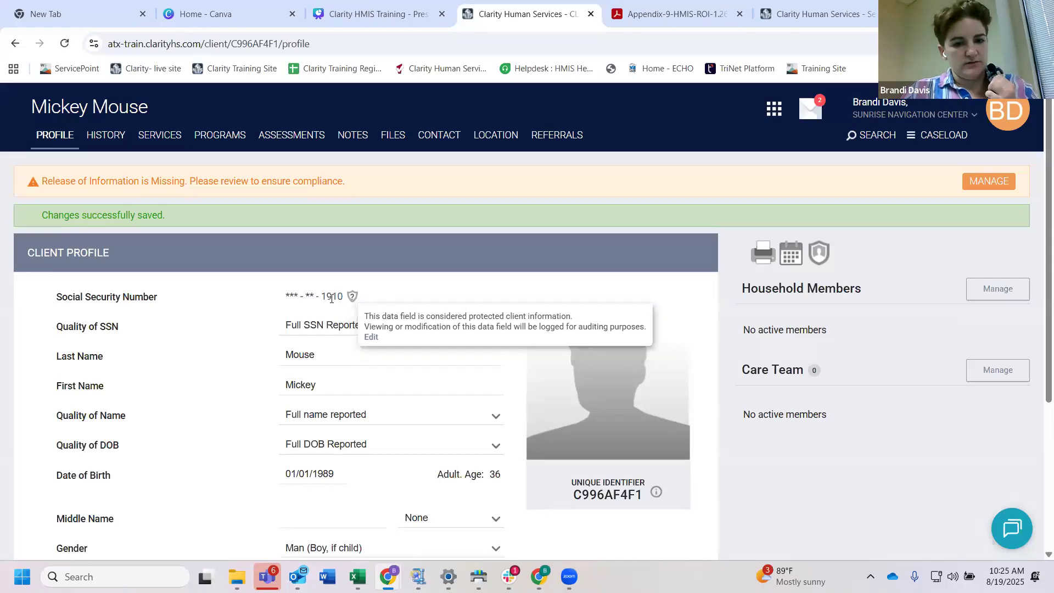
pyautogui.scroll(-3, 400, 332)
pyautogui.scroll(1, 401, 332)
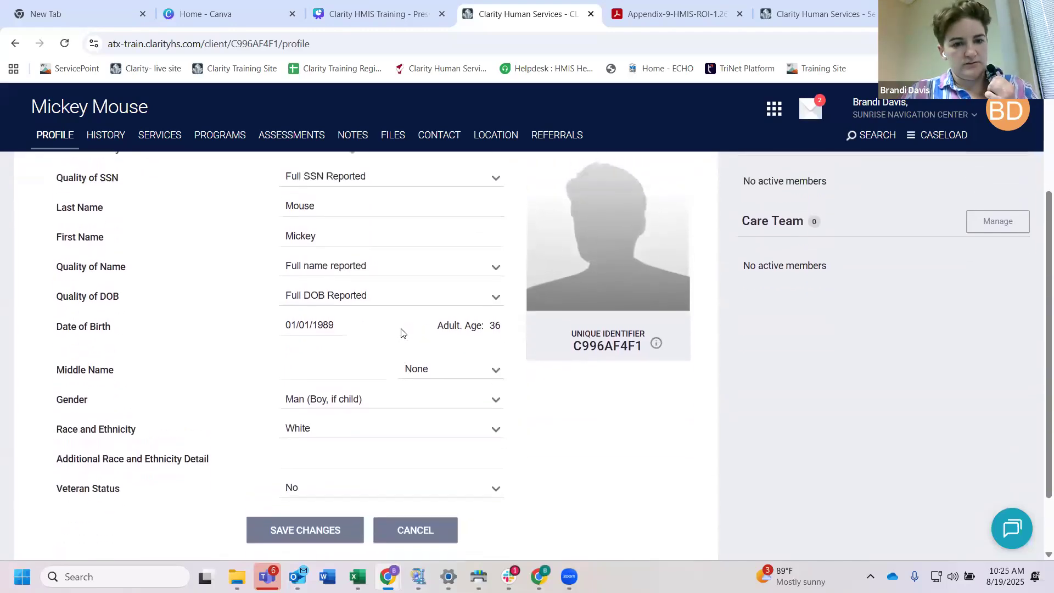
pyautogui.scroll(2, 401, 331)
pyautogui.moveTo(353, 251)
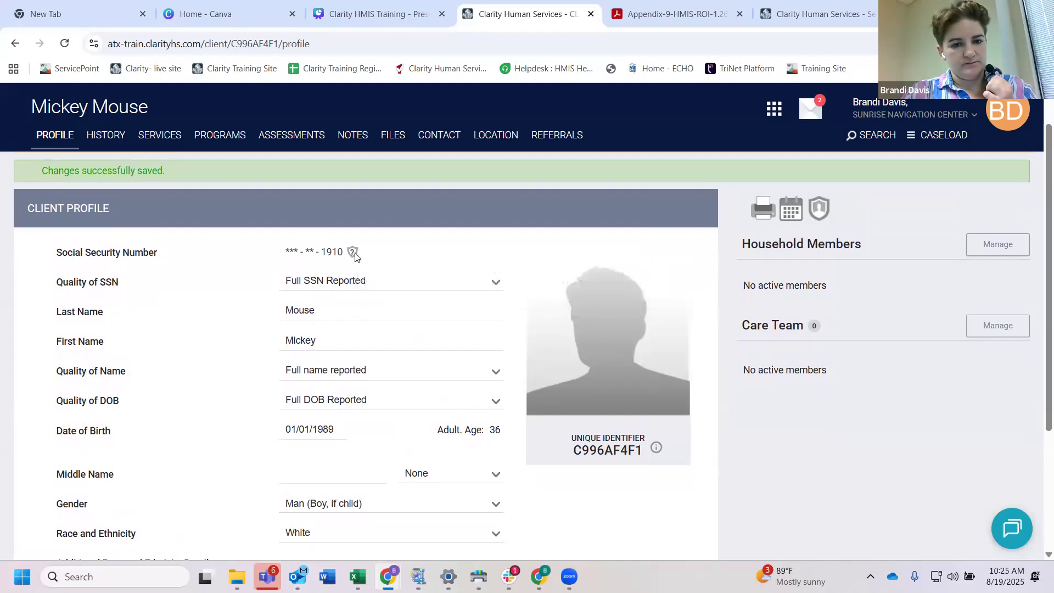
# Step: Set the client's Quality of SSN to Client doesn't know and clear the first part of the revealed Social Security Number
pyautogui.click(371, 295)
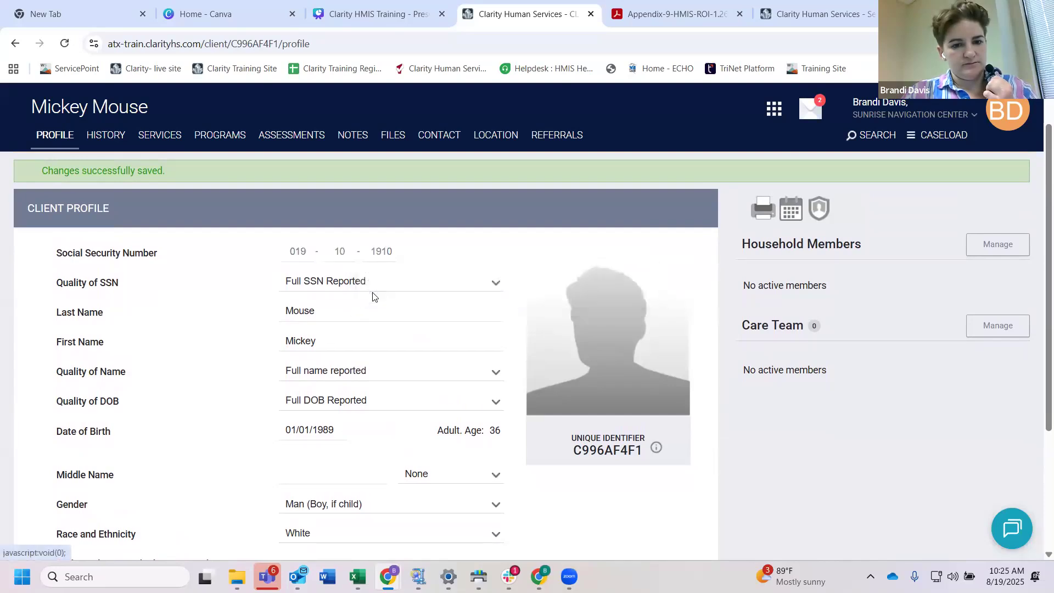
pyautogui.click(325, 278)
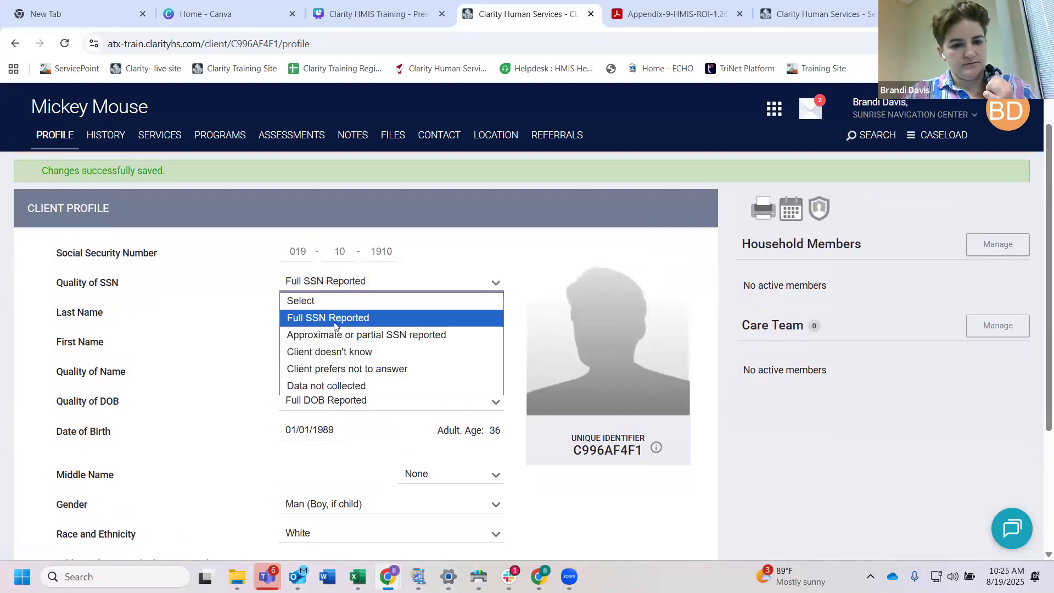
pyautogui.click(345, 354)
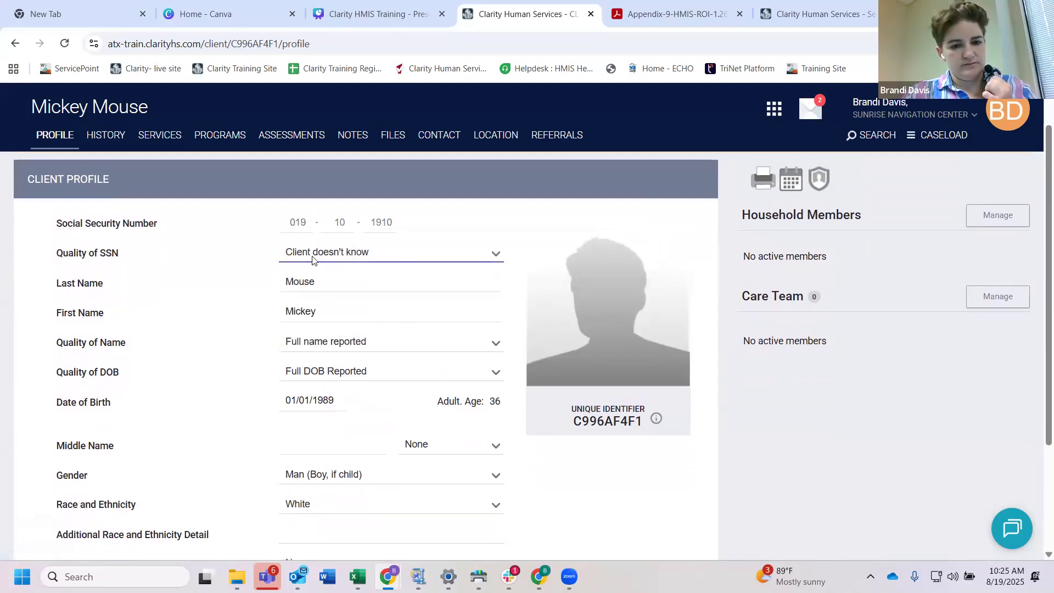
pyautogui.click(299, 229)
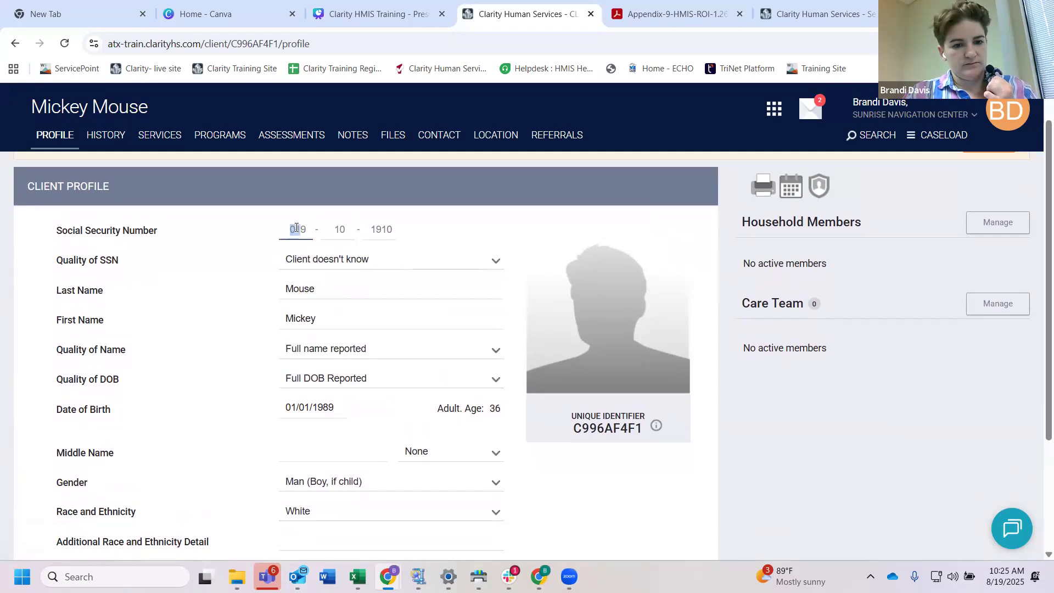
pyautogui.doubleClick(294, 229)
pyautogui.press('BackSpace')
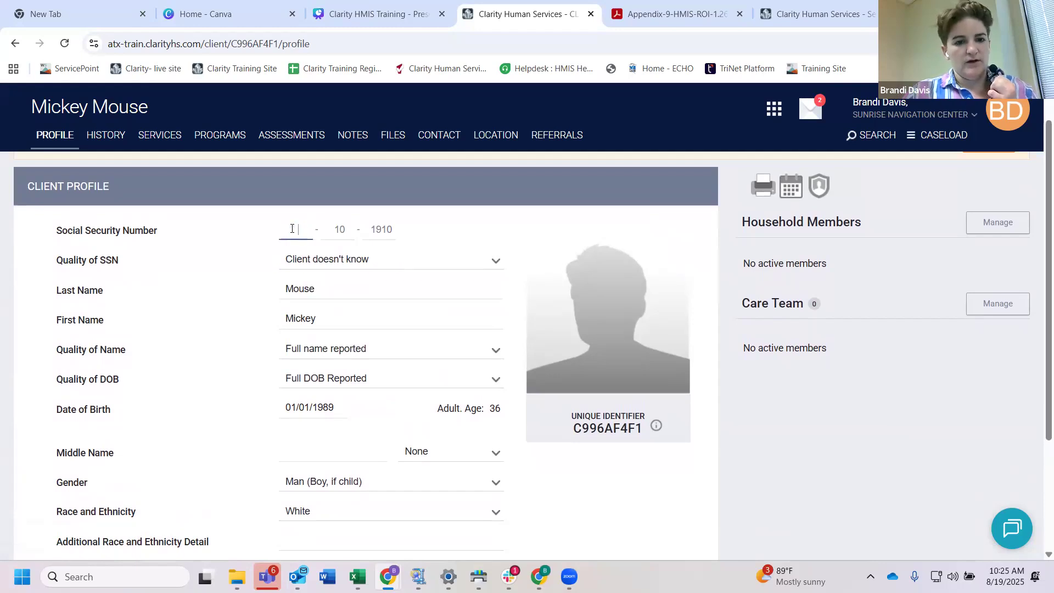
# Step: Fill in the first two parts of the client's Social Security Number and check the rest of the profile
pyautogui.doubleClick(339, 229)
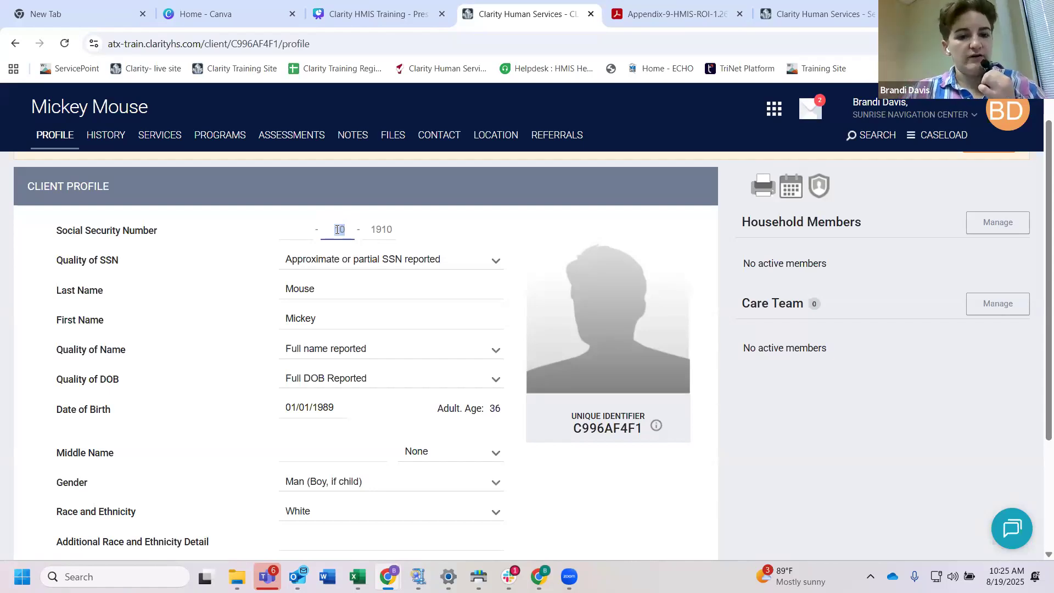
pyautogui.click(289, 227)
pyautogui.write('7')
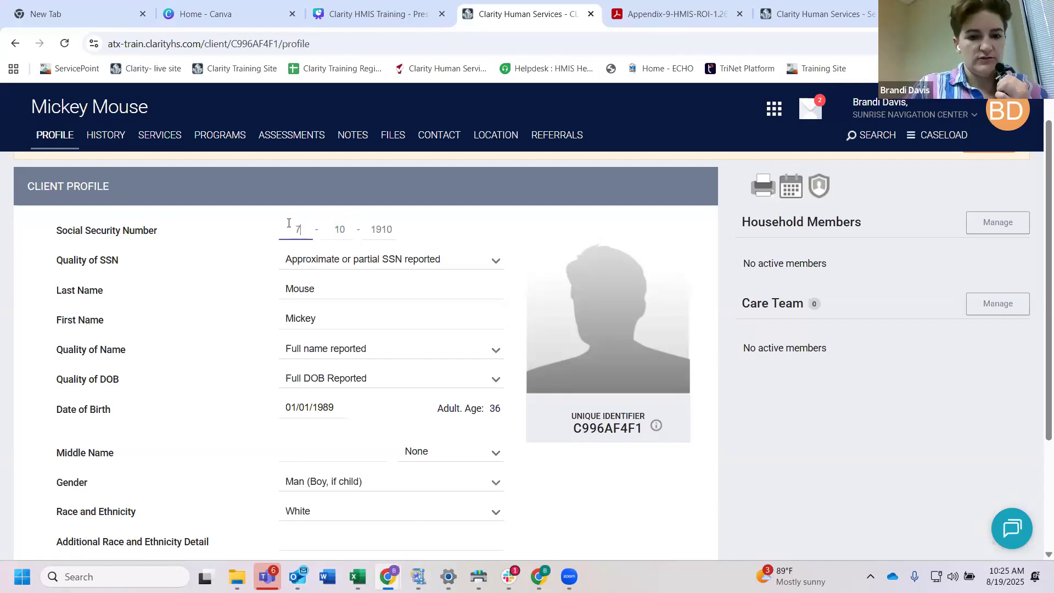
pyautogui.write('87 - 90')
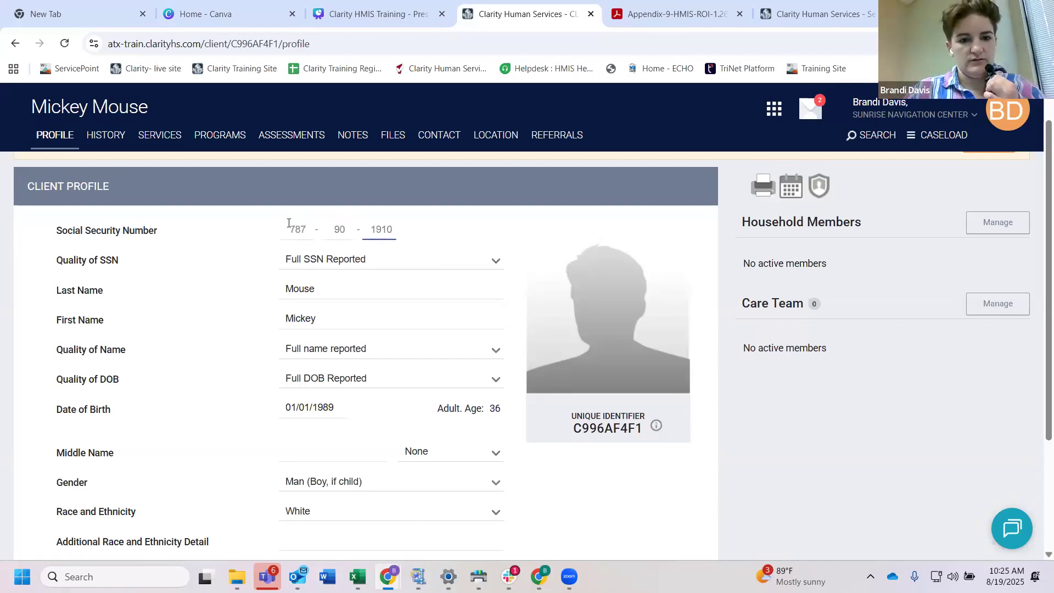
pyautogui.scroll(-2, 416, 277)
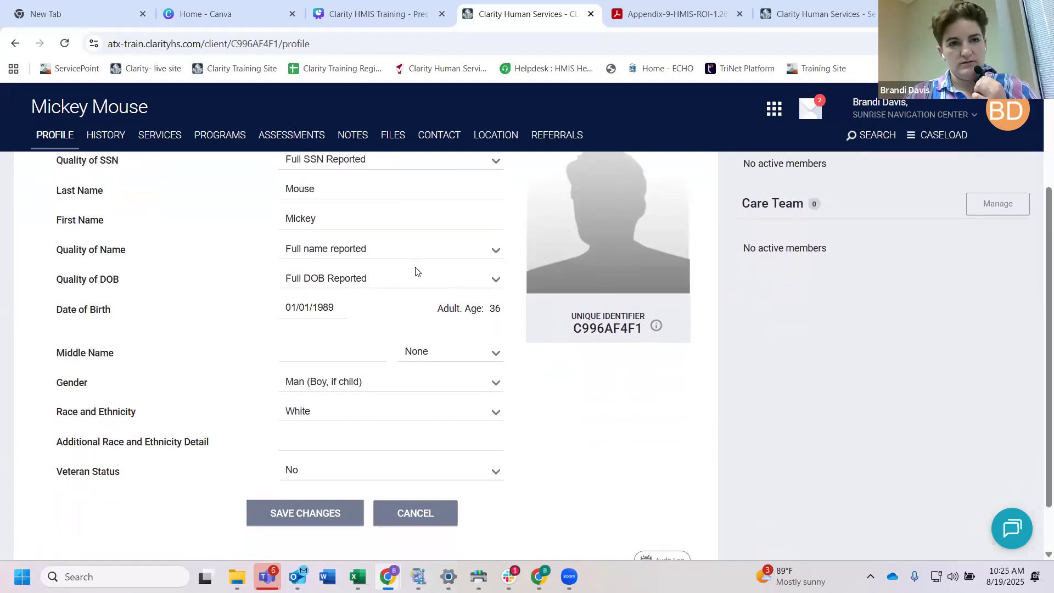
pyautogui.scroll(2, 416, 271)
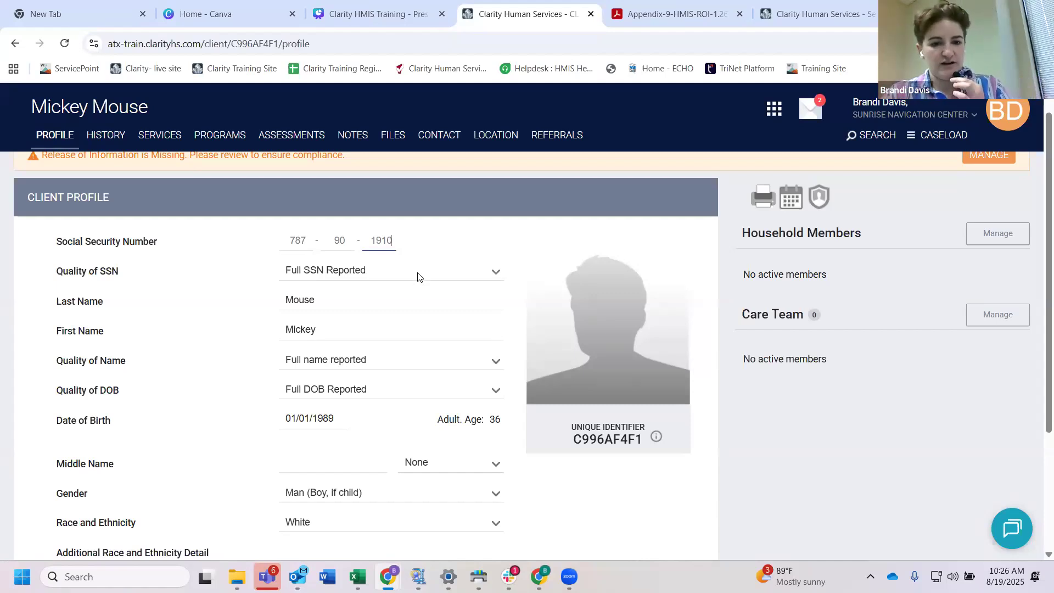
pyautogui.scroll(1, 417, 276)
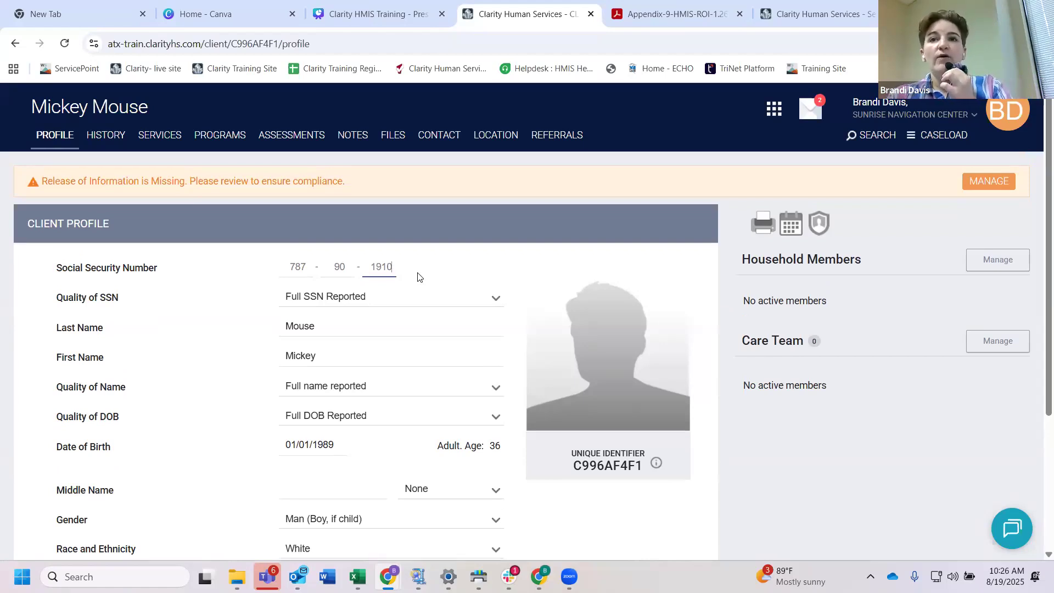
# Step: Return to the client search and look up two other sample clients by full name, clearing each search term
pyautogui.click(877, 137)
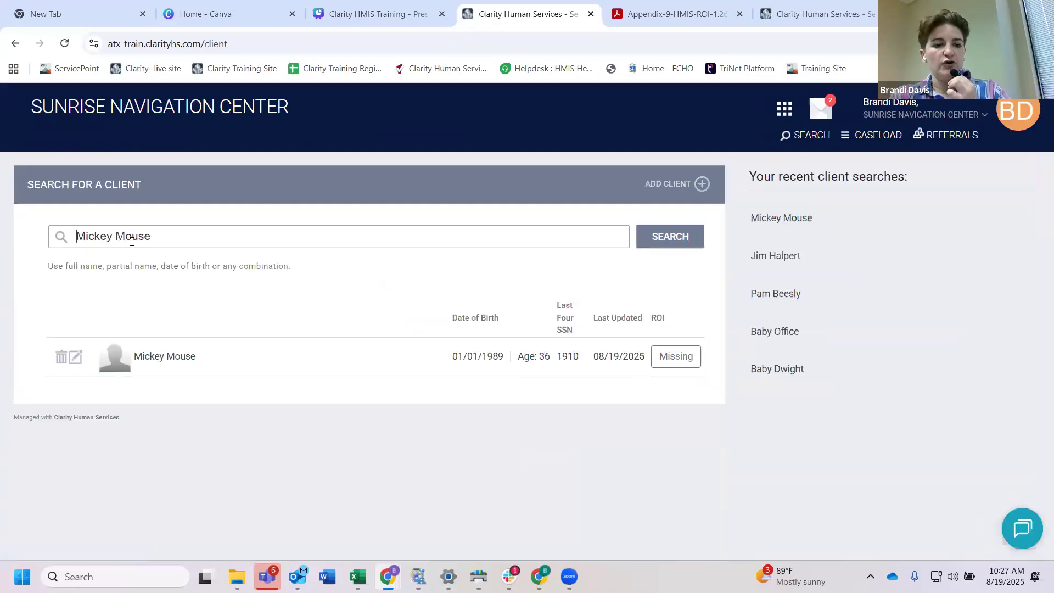
pyautogui.moveTo(153, 239); pyautogui.dragTo(75, 243)
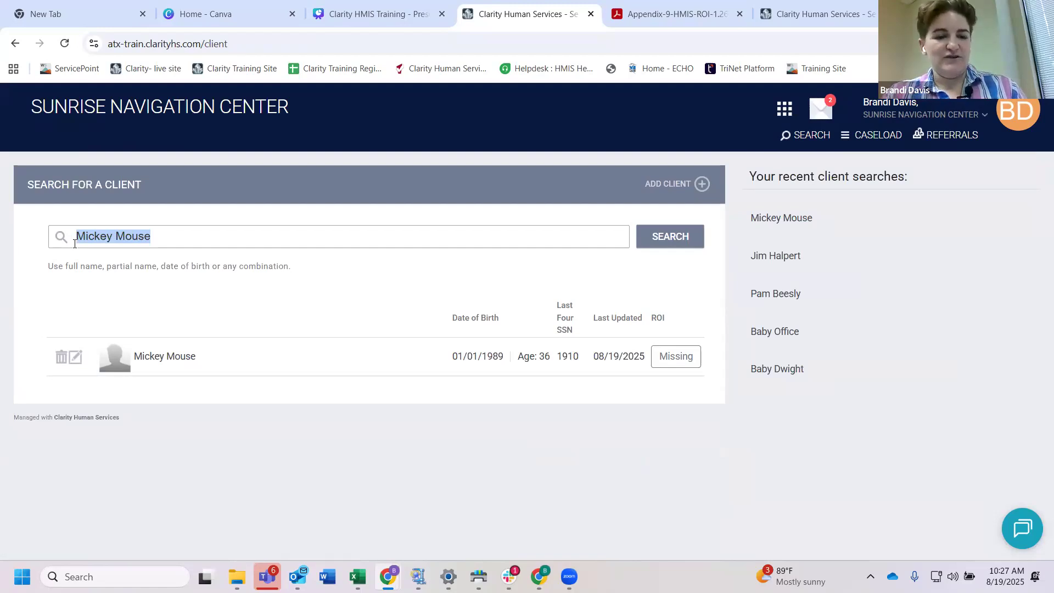
pyautogui.write('Minnie')
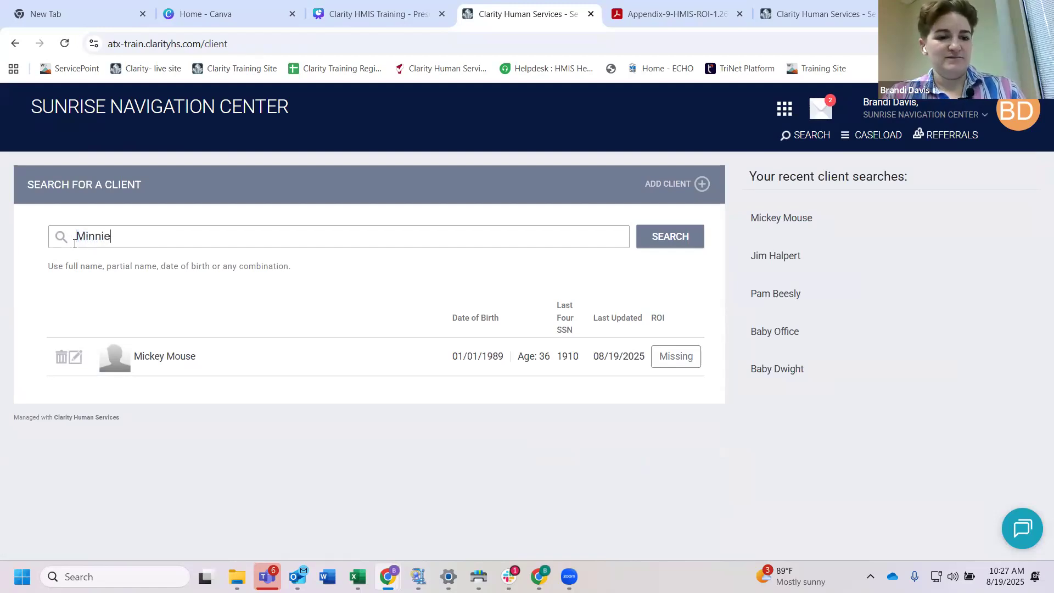
pyautogui.write(' Mouse')
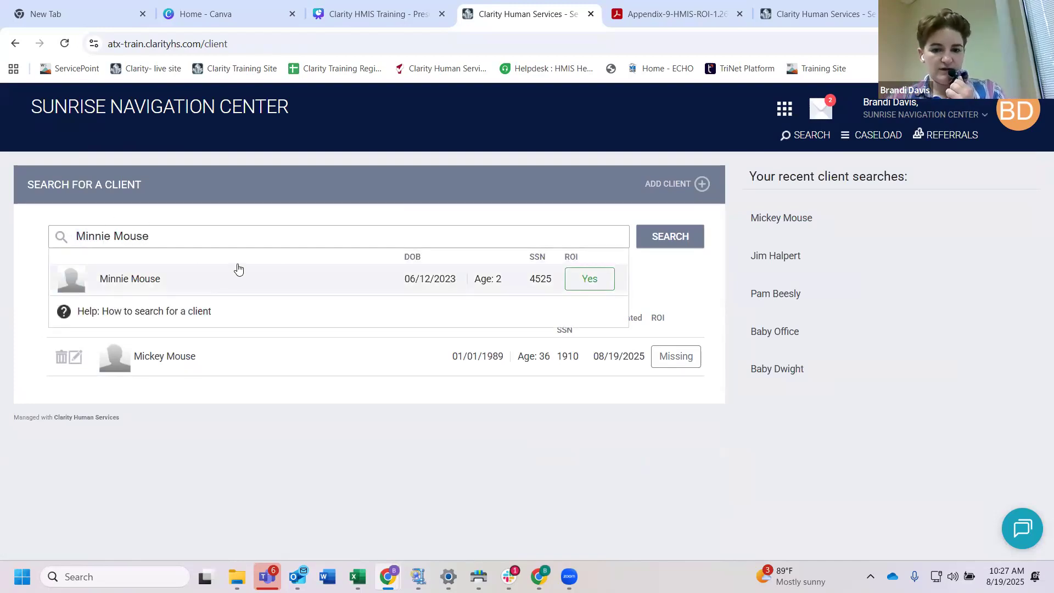
pyautogui.hotkey('ctrl', 'a')
pyautogui.press('BackSpace')
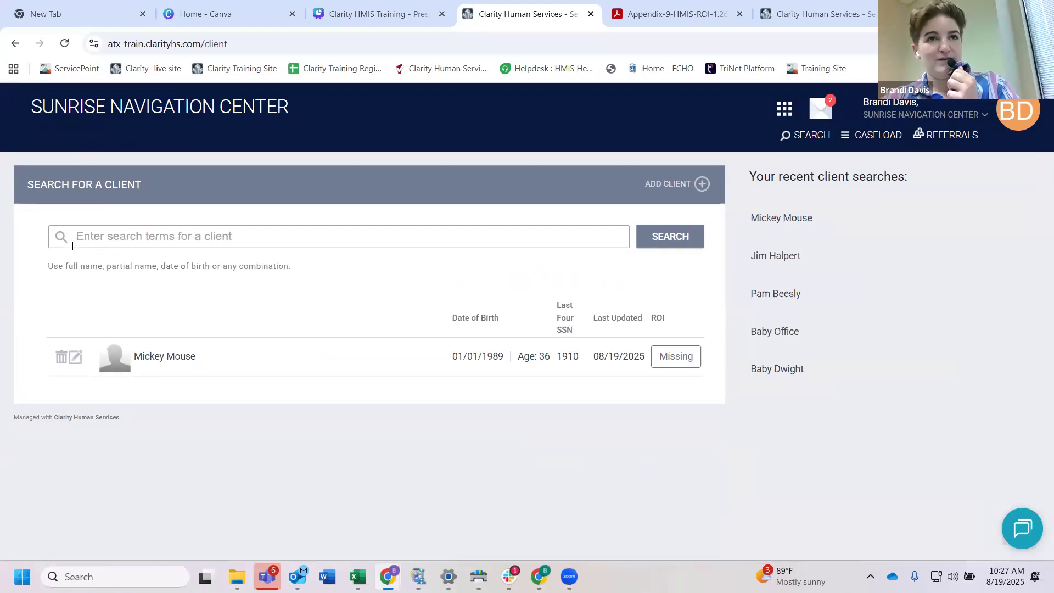
pyautogui.write('Betty Boop')
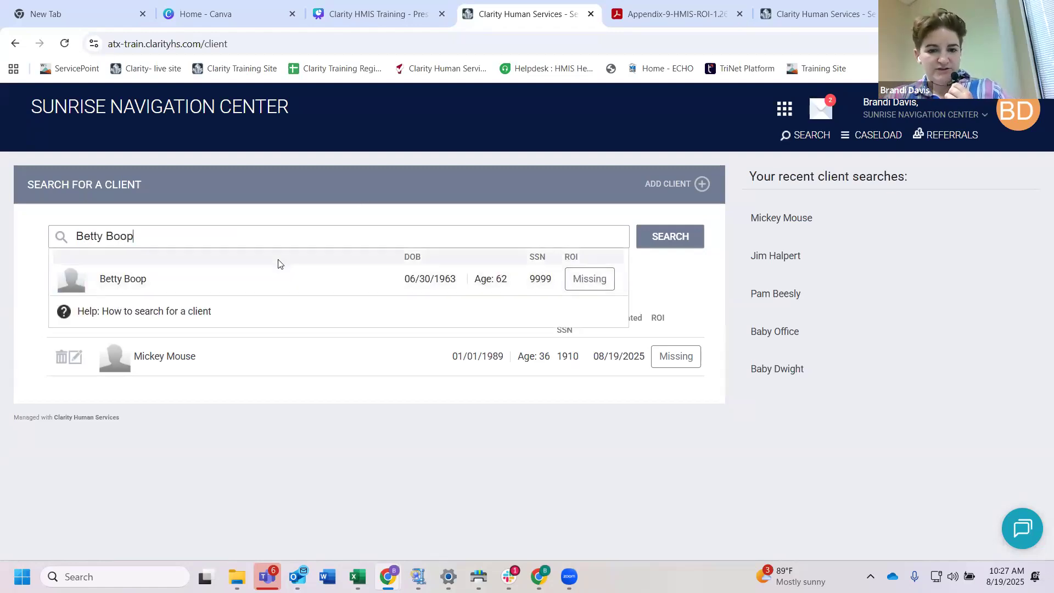
pyautogui.moveTo(137, 237); pyautogui.dragTo(74, 246)
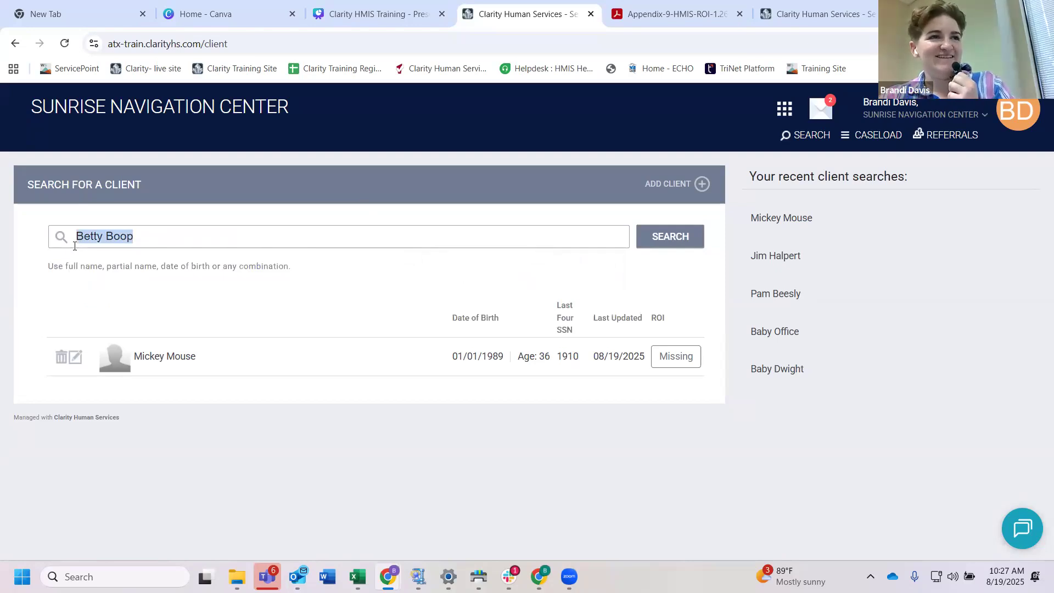
pyautogui.press('BackSpace')
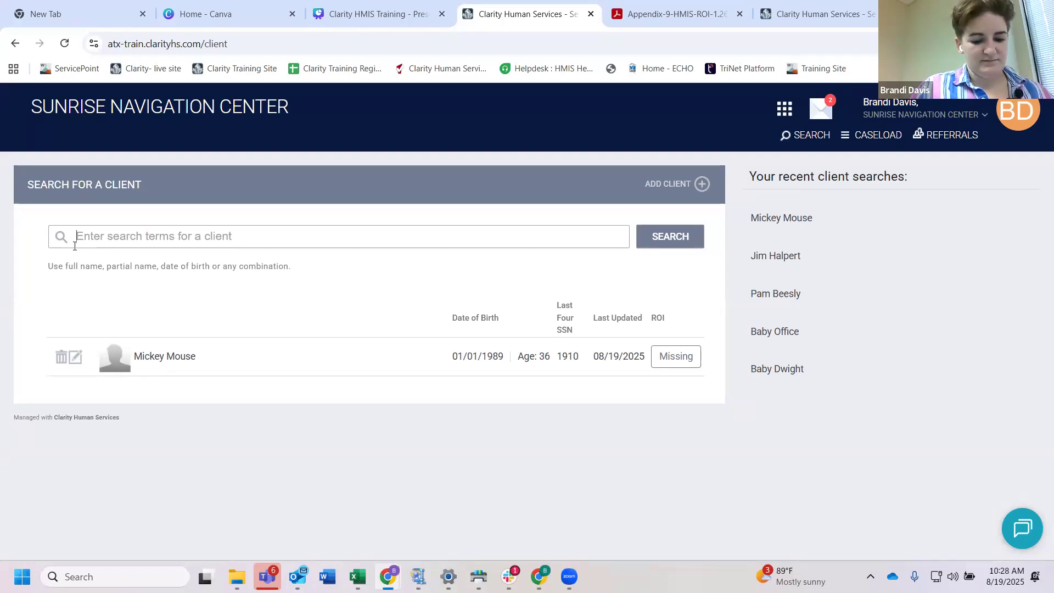
# Step: Run a client search for the full name of the person needing a new record
pyautogui.write('Sandy')
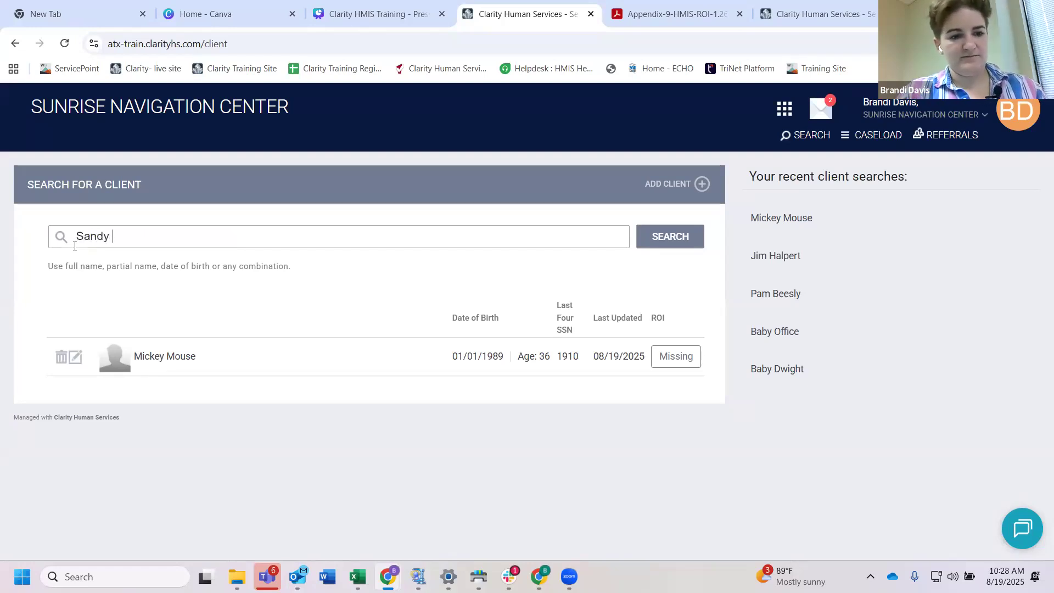
pyautogui.write(' Squ')
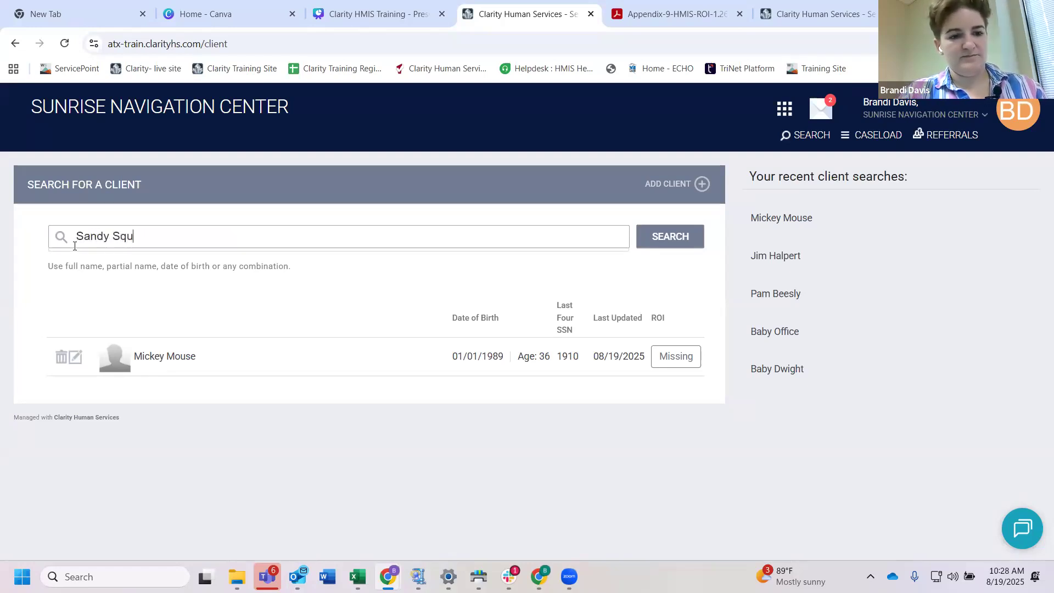
pyautogui.write('arepants')
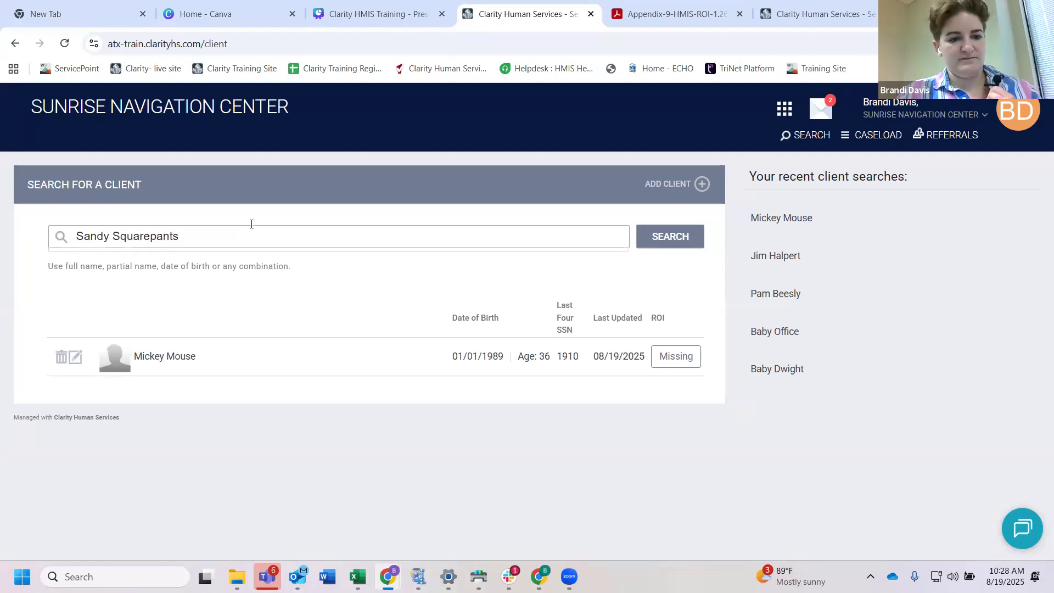
pyautogui.click(668, 237)
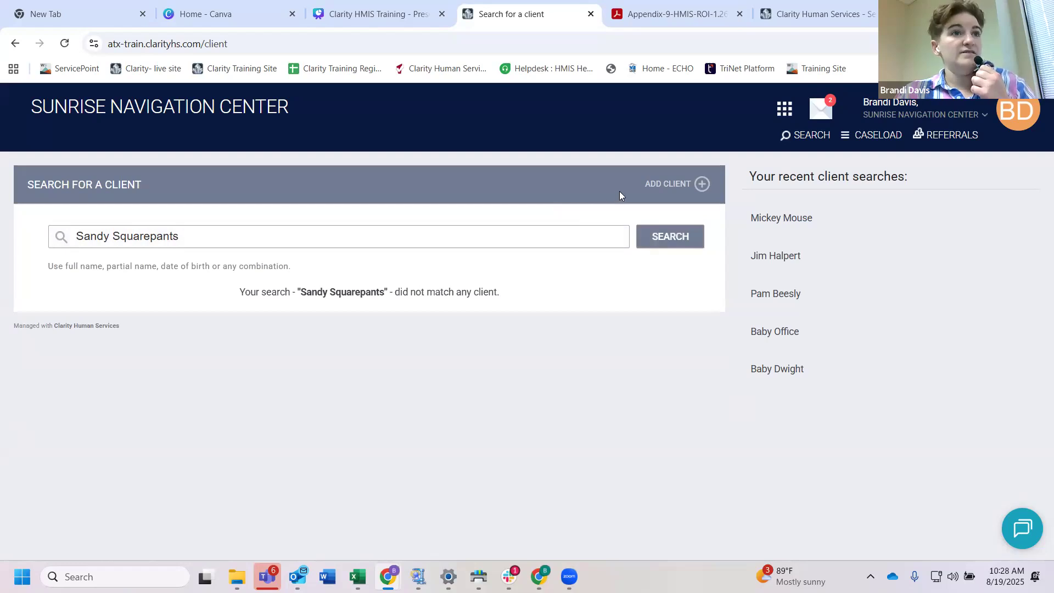
# Step: Start a new client record with the client's Social Security Number and Quality of SSN set to Full SSN Reported
pyautogui.click(679, 187)
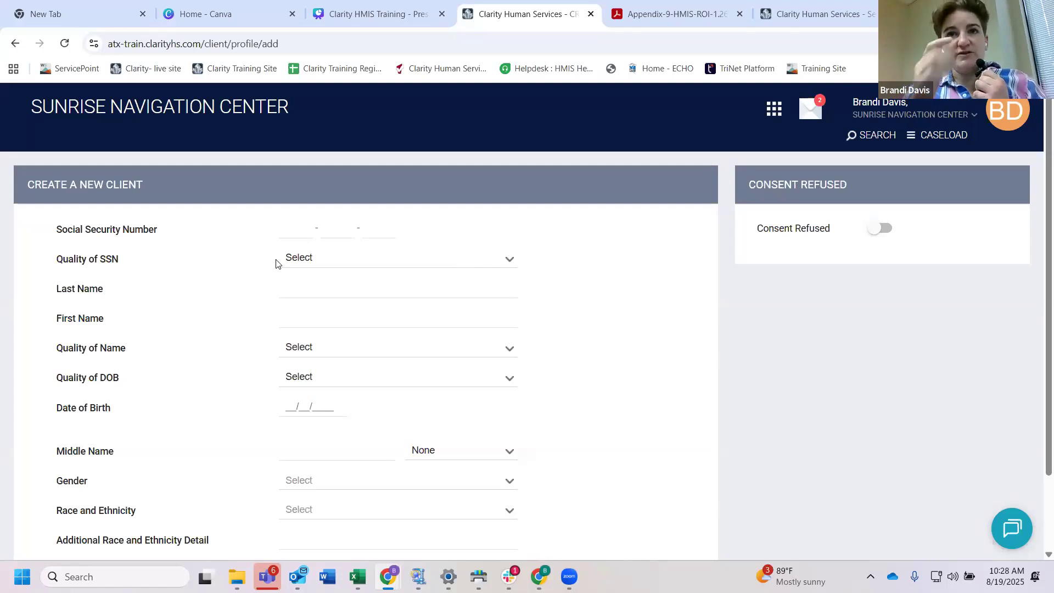
pyautogui.click(287, 230)
pyautogui.scroll(-1, 400, 310)
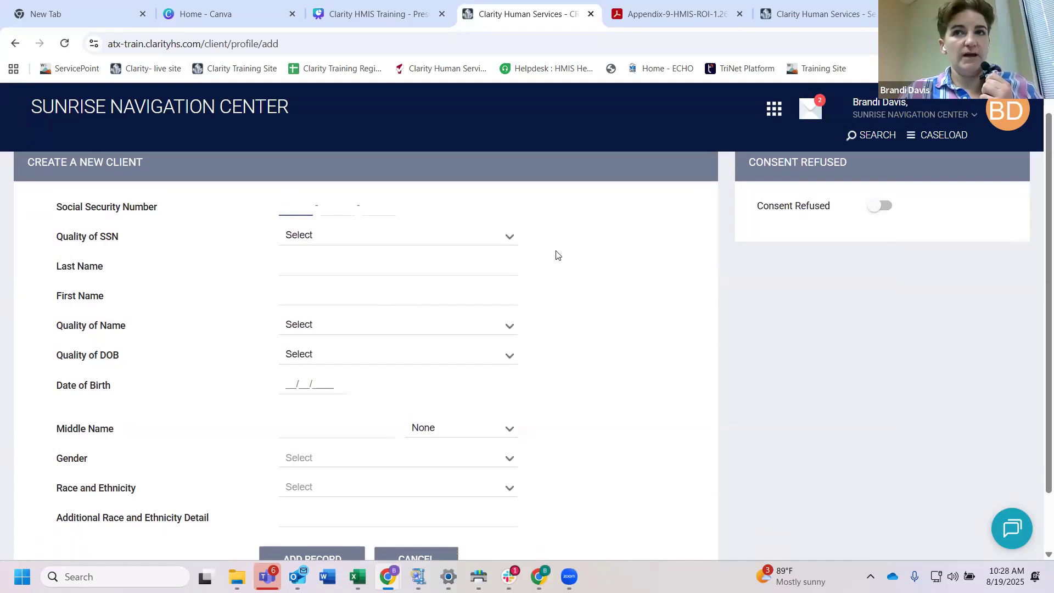
pyautogui.write('8q9e')
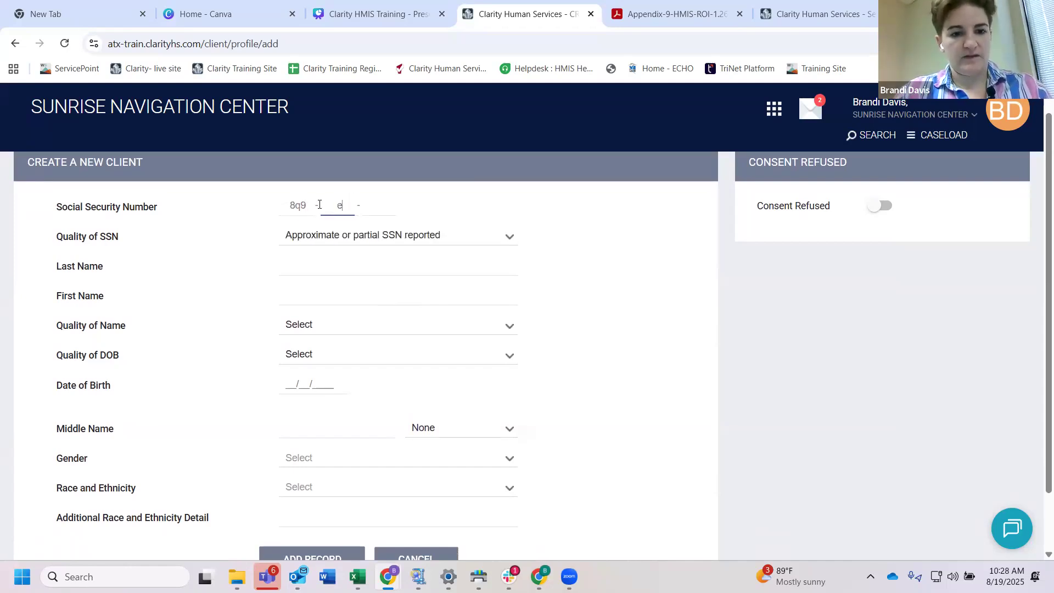
pyautogui.moveTo(303, 206); pyautogui.dragTo(275, 211)
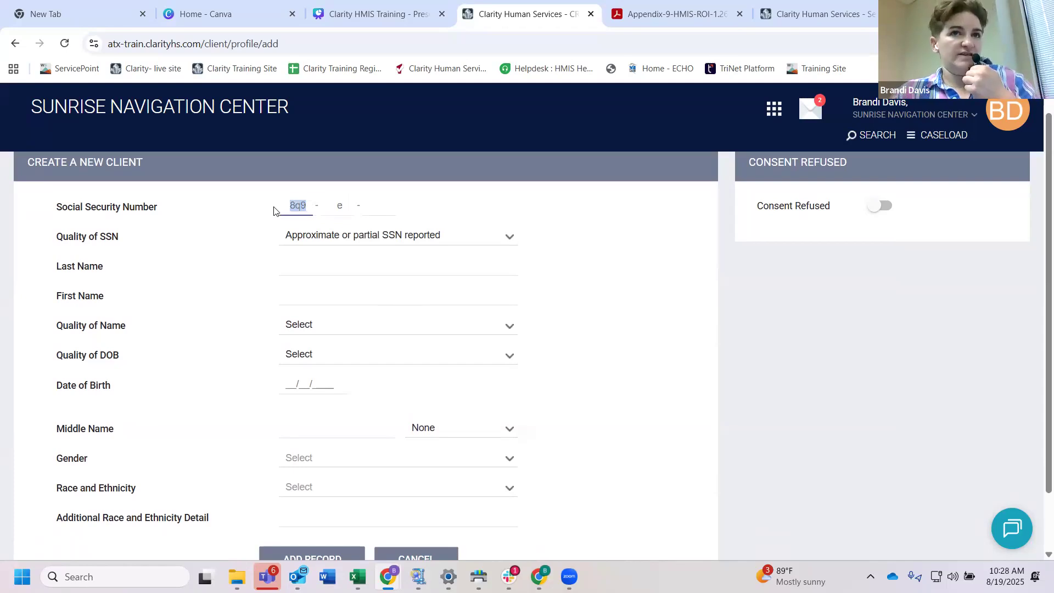
pyautogui.press('BackSpace')
pyautogui.write('87868')
pyautogui.moveTo(345, 201); pyautogui.dragTo(299, 210)
pyautogui.write('84494')
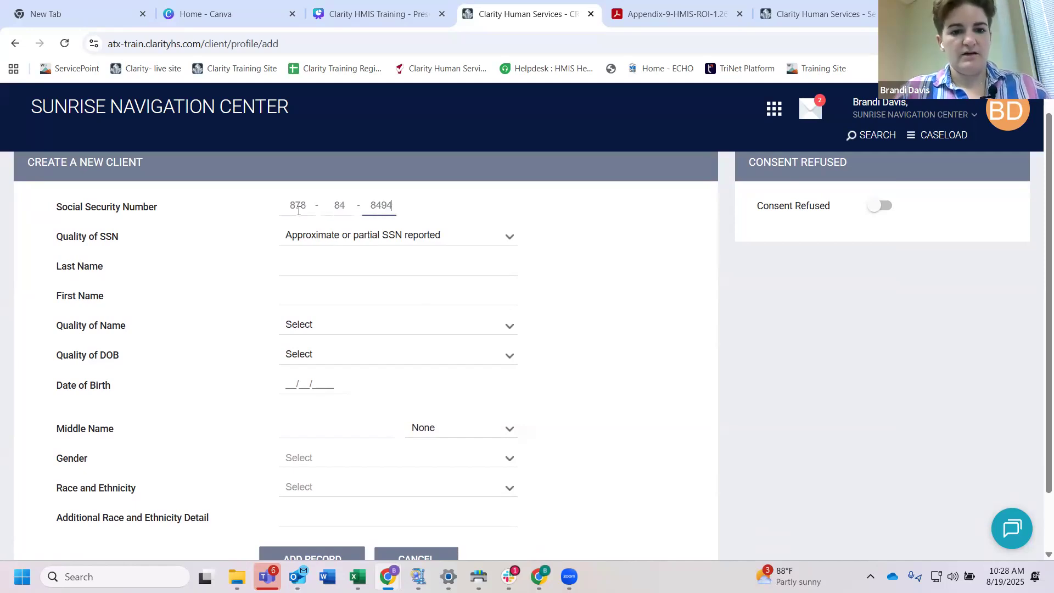
pyautogui.click(327, 235)
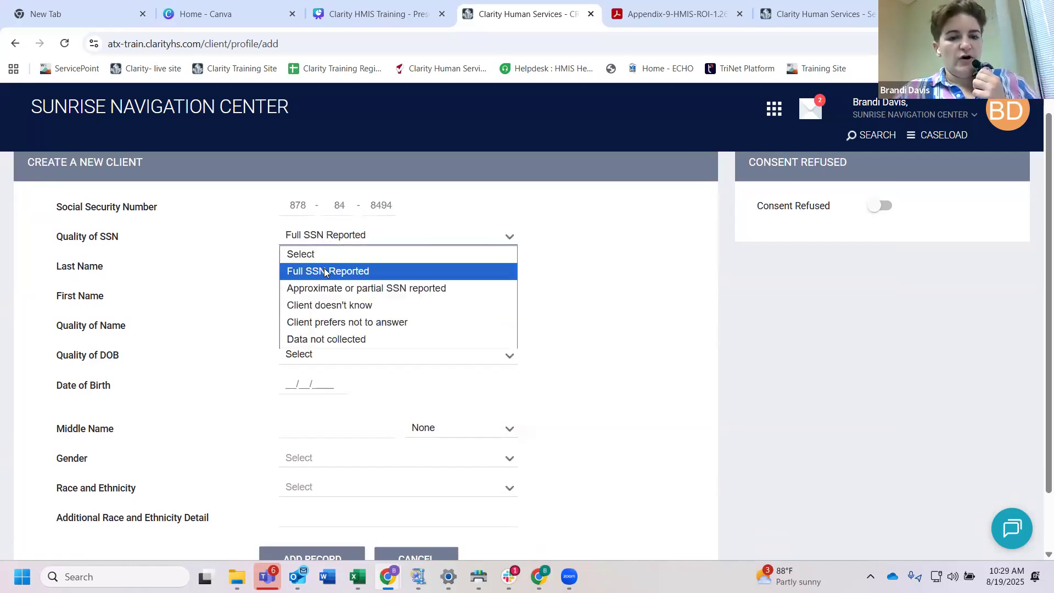
pyautogui.click(301, 268)
# Step: Enter the client's last and first names and set Quality of Name to Full name reported
pyautogui.click(293, 268)
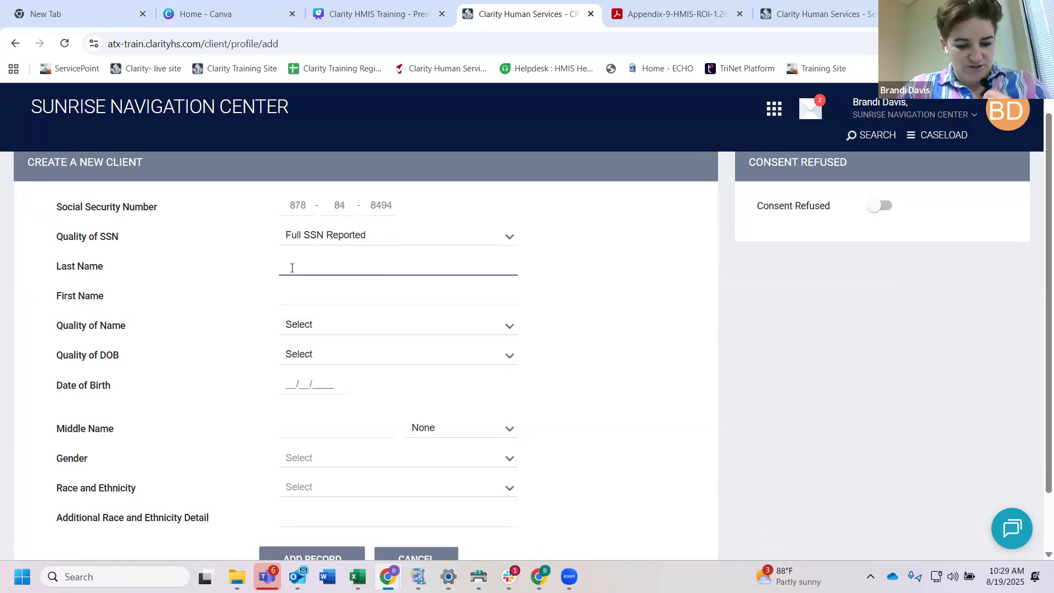
pyautogui.write('Sq')
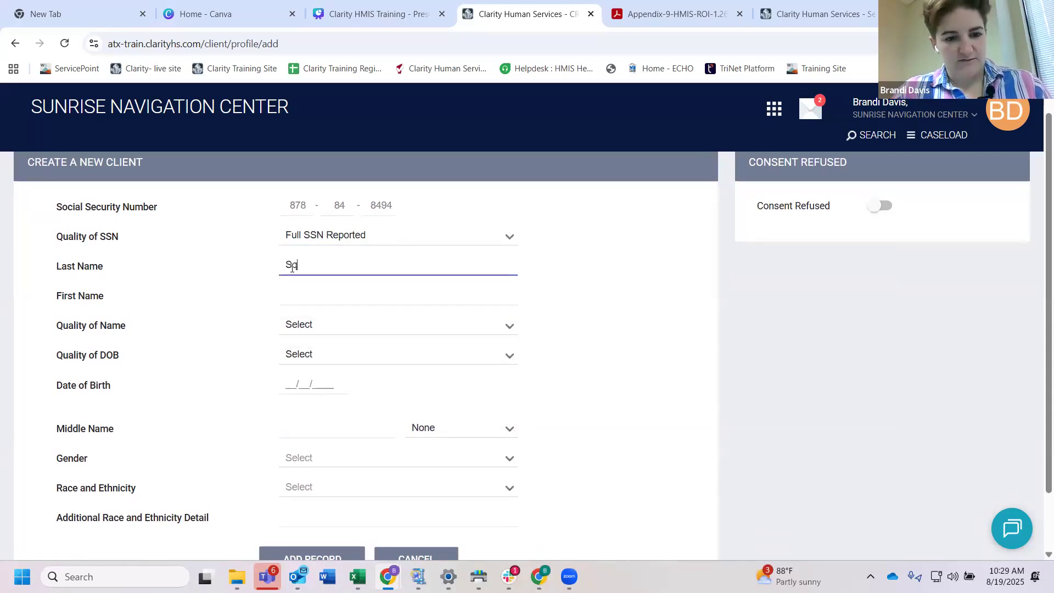
pyautogui.write('uarepants')
pyautogui.click(294, 294)
pyautogui.write('Sandy')
pyautogui.click(313, 324)
pyautogui.click(313, 358)
# Step: Set Quality of DOB to Full DOB Reported and enter the client's date of birth
pyautogui.click(313, 354)
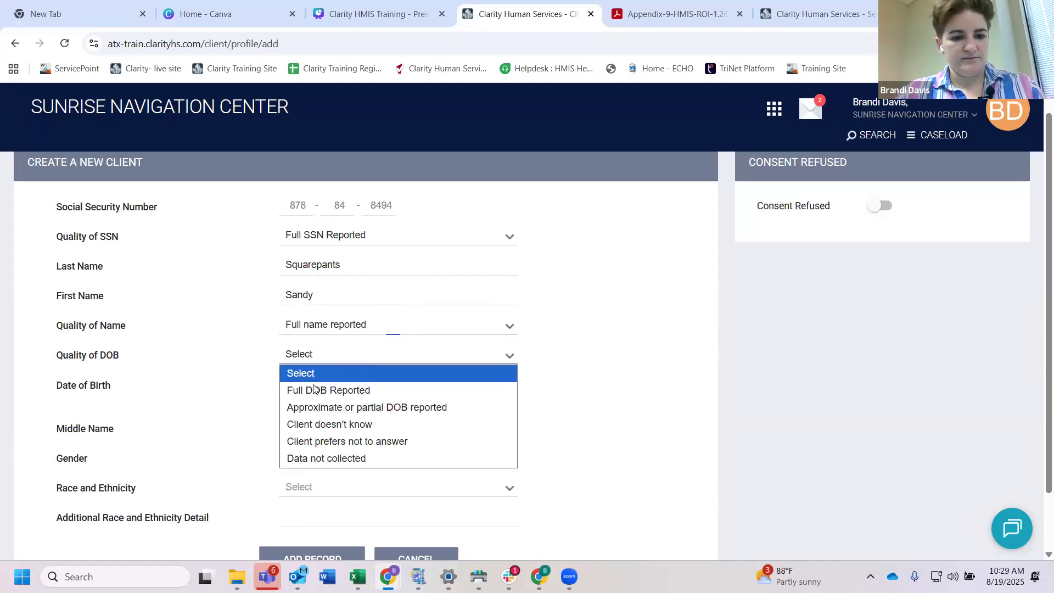
pyautogui.click(314, 388)
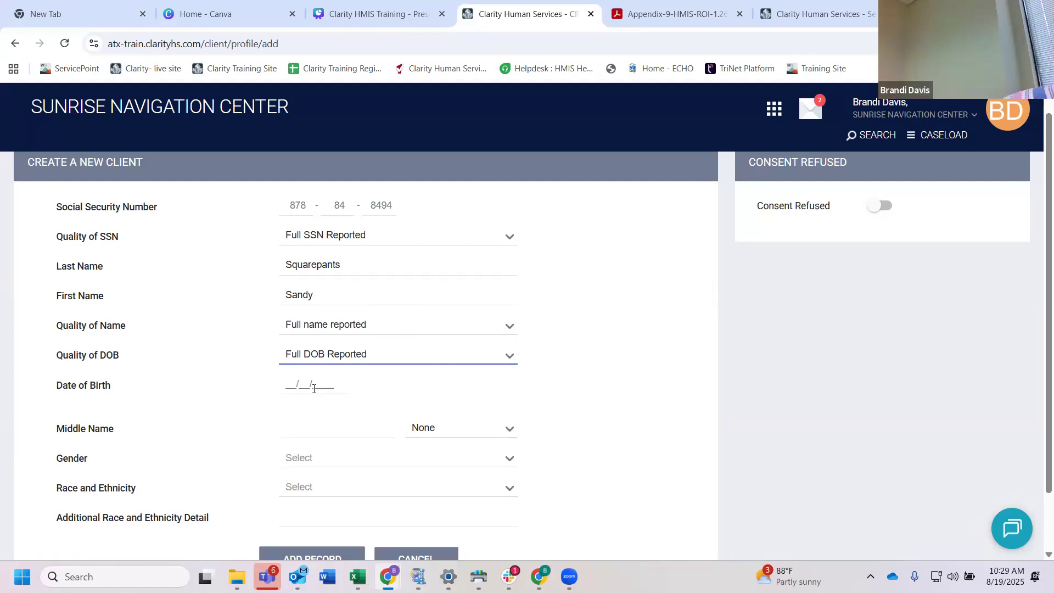
pyautogui.click(286, 385)
pyautogui.write('01/01/198')
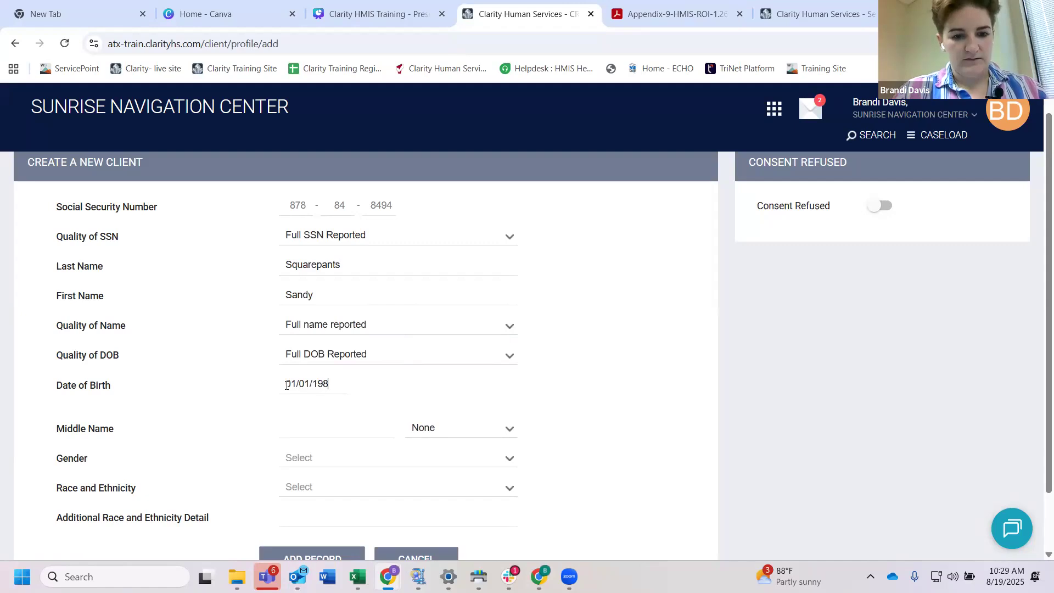
pyautogui.write('9')
pyautogui.scroll(-1, 319, 428)
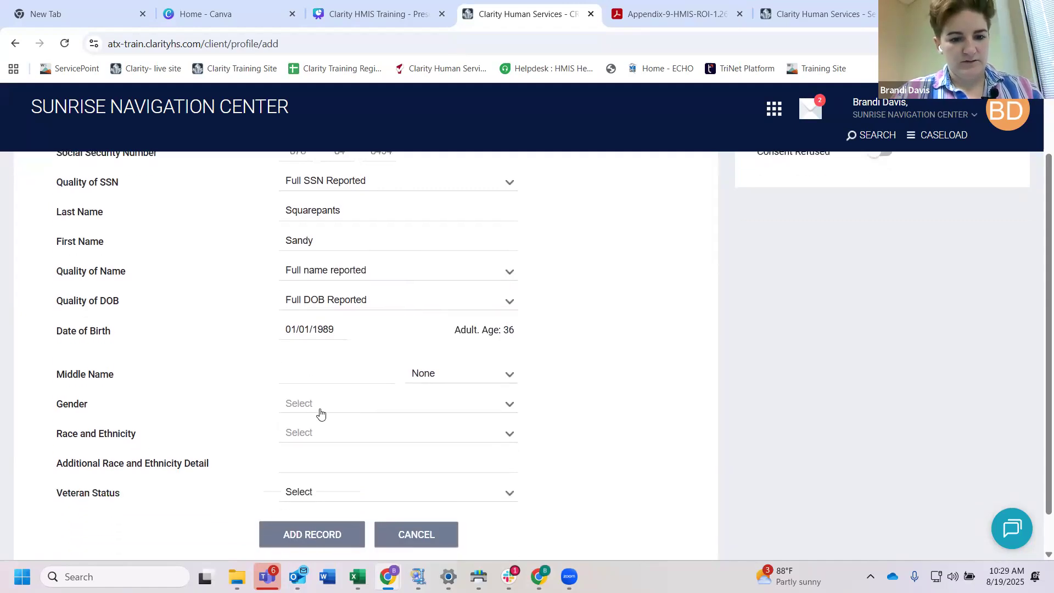
# Step: Set the new client's Gender to Woman (Girl, if child)
pyautogui.click(320, 412)
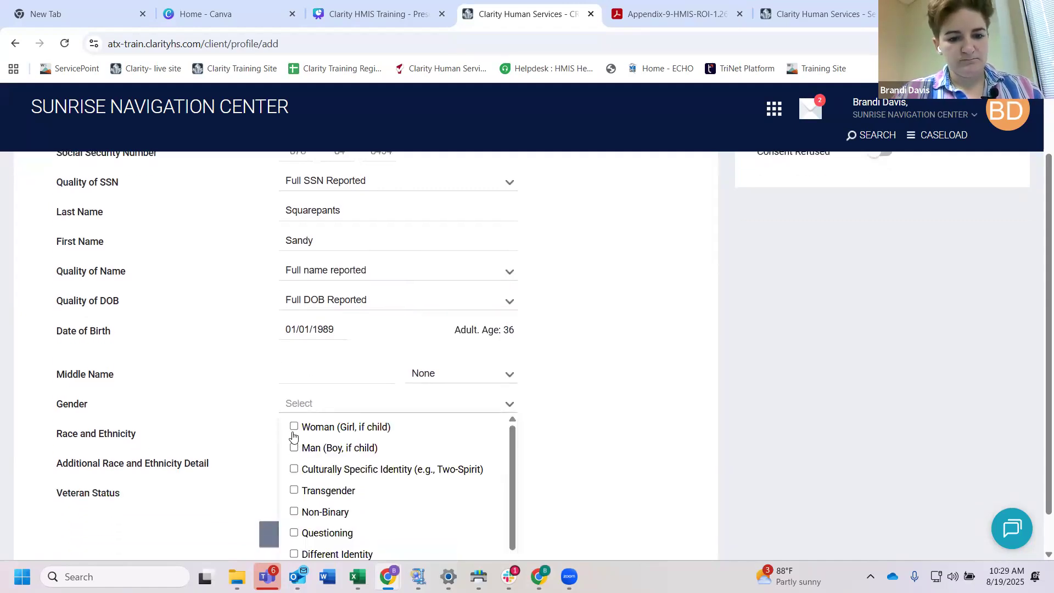
pyautogui.click(294, 427)
pyautogui.scroll(-1, 251, 424)
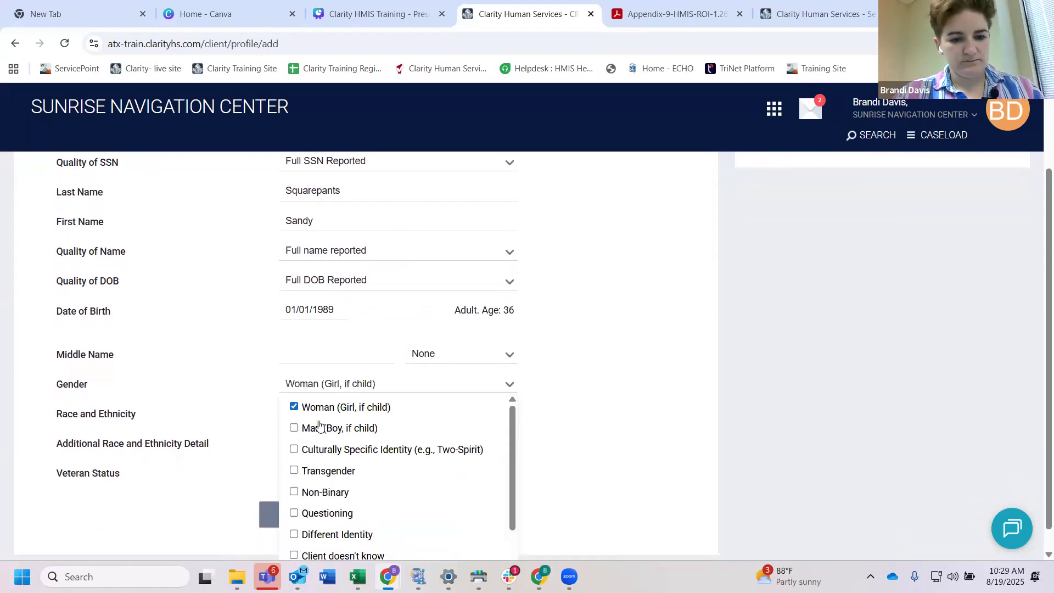
pyautogui.click(240, 450)
pyautogui.scroll(-1, 258, 434)
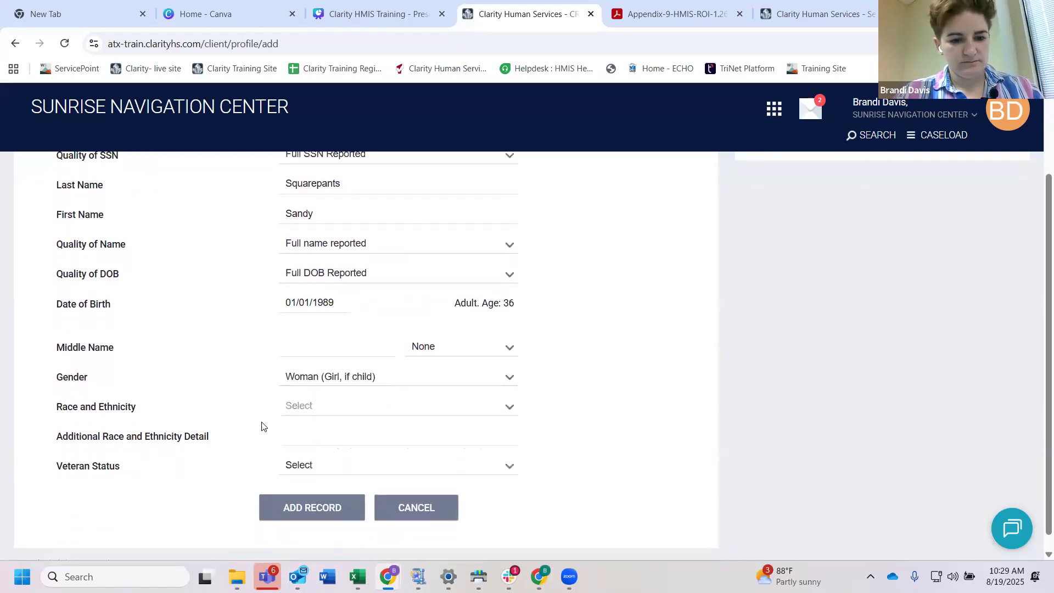
# Step: Set Race and Ethnicity to White and Veteran Status to No, and add the client record
pyautogui.click(308, 400)
pyautogui.scroll(-1, 307, 439)
pyautogui.click(293, 509)
pyautogui.click(262, 459)
pyautogui.click(294, 463)
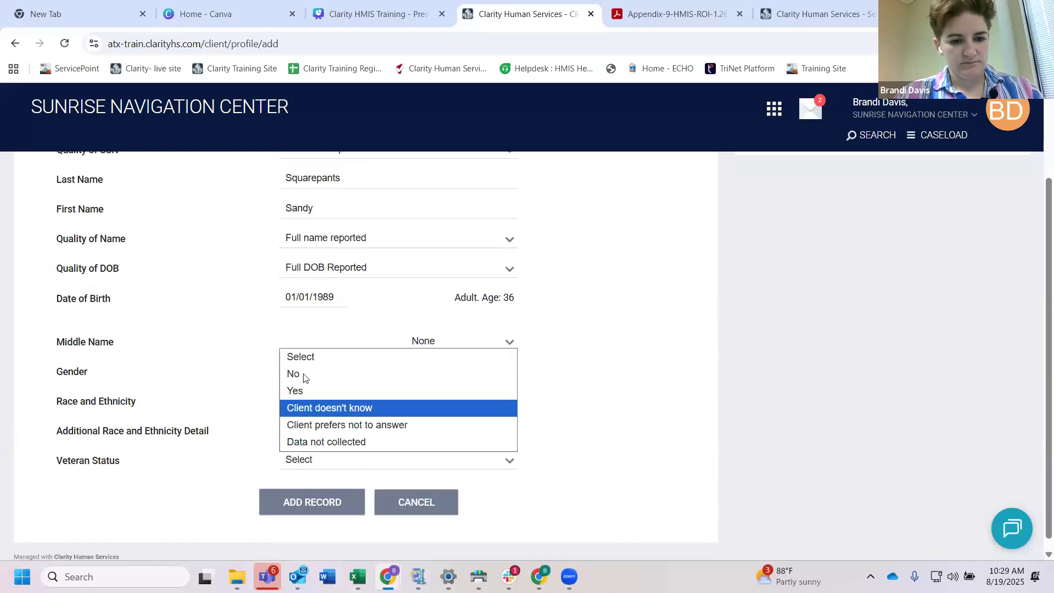
pyautogui.click(299, 375)
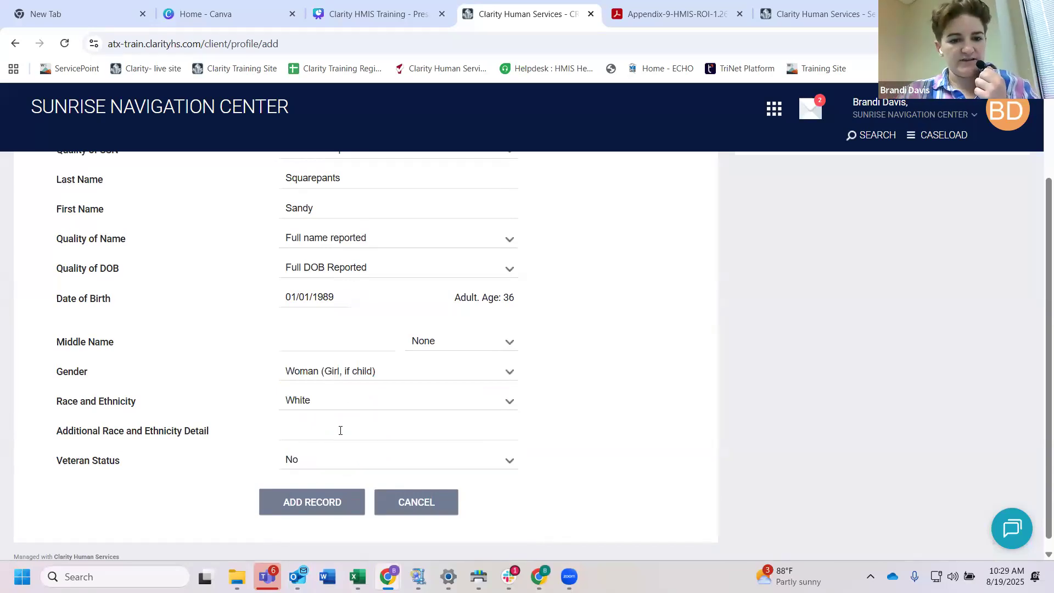
pyautogui.click(321, 504)
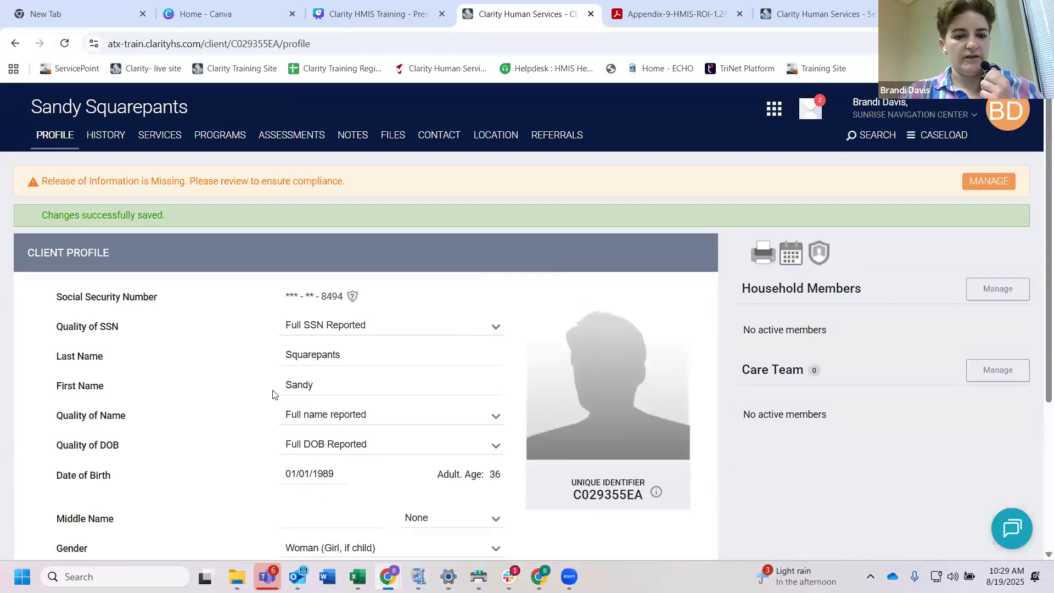
# Step: Review the fields of the saved client profile and highlight the client's Unique Identifier
pyautogui.scroll(-1, 256, 388)
pyautogui.scroll(1, 256, 388)
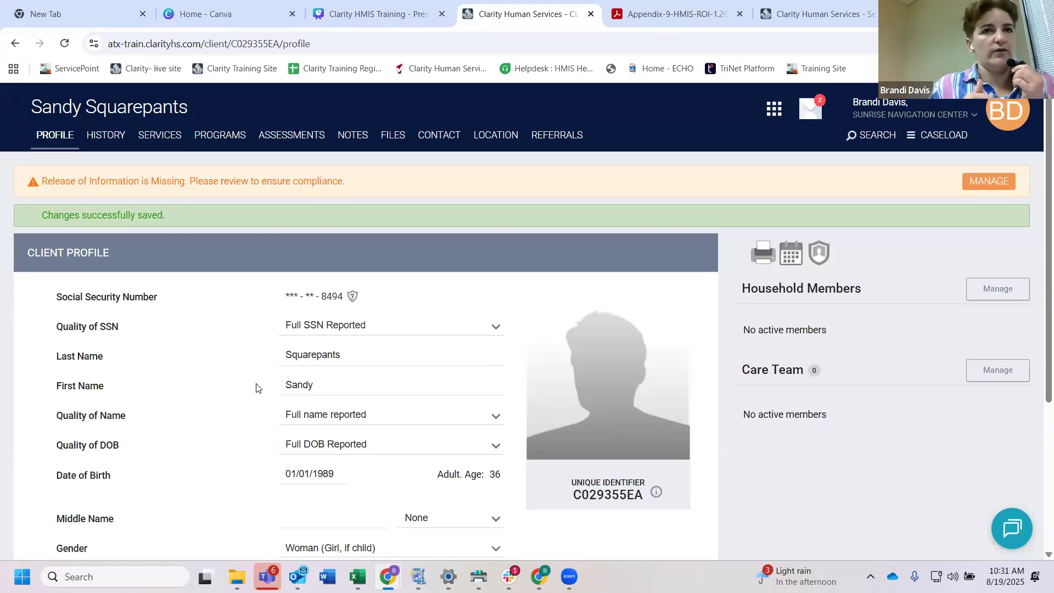
pyautogui.scroll(-1, 250, 377)
pyautogui.scroll(1, 250, 376)
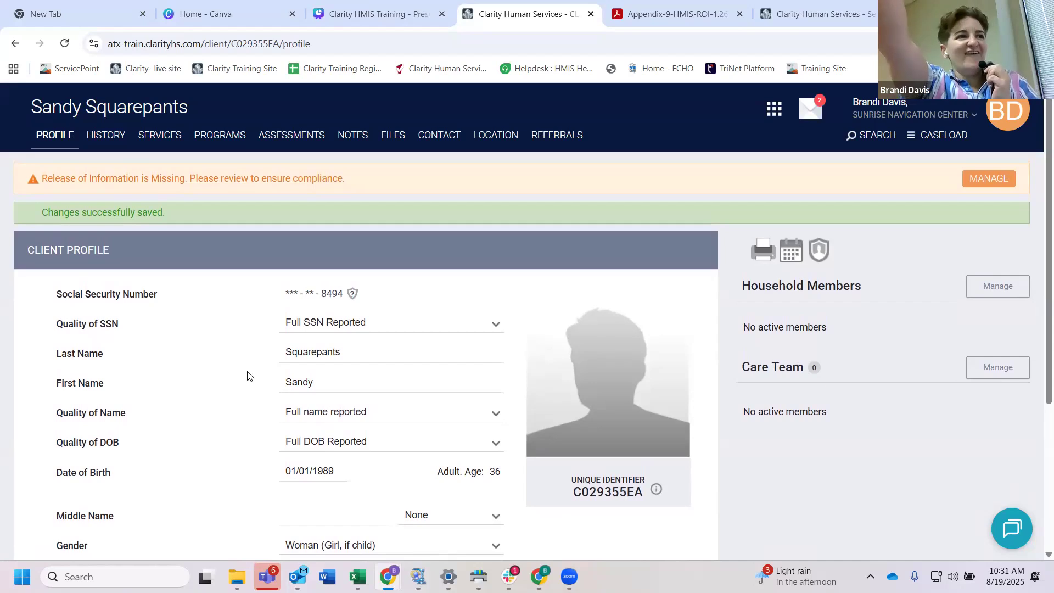
pyautogui.scroll(-1, 242, 357)
pyautogui.scroll(1, 242, 356)
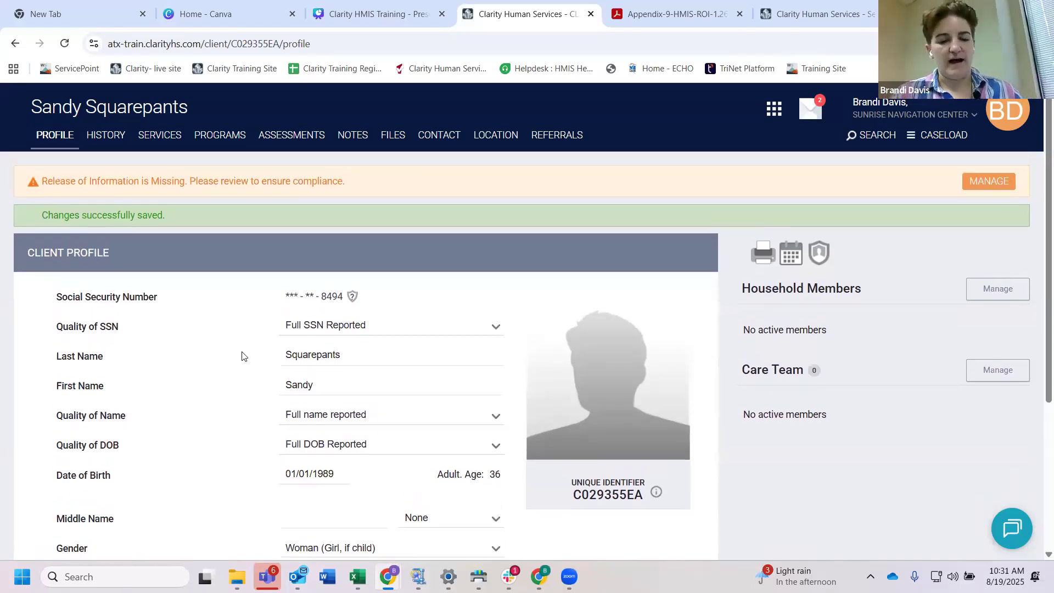
pyautogui.scroll(-2, 242, 356)
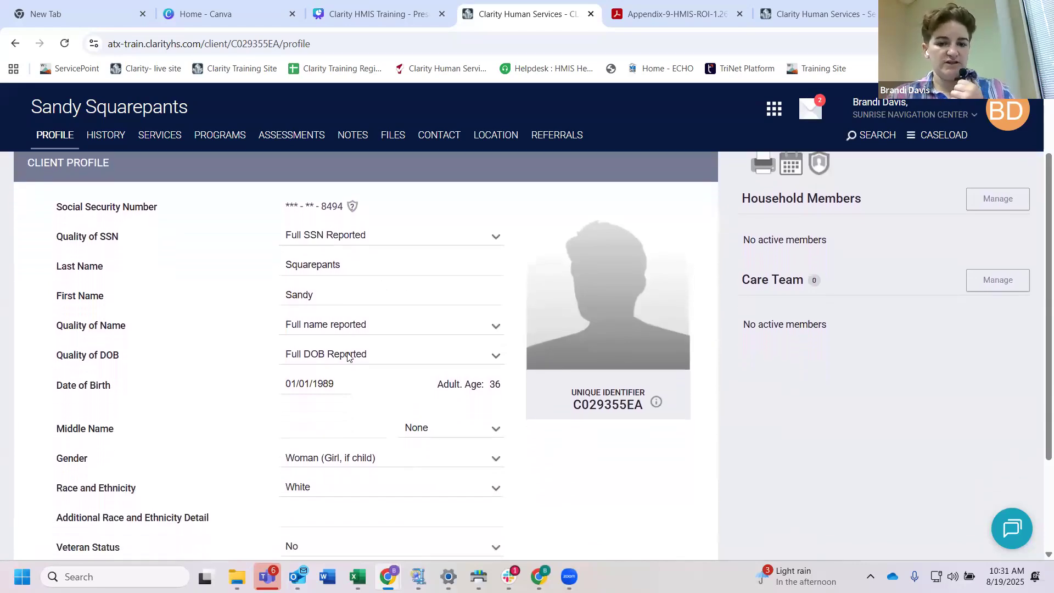
pyautogui.scroll(-1, 348, 352)
pyautogui.scroll(2, 348, 353)
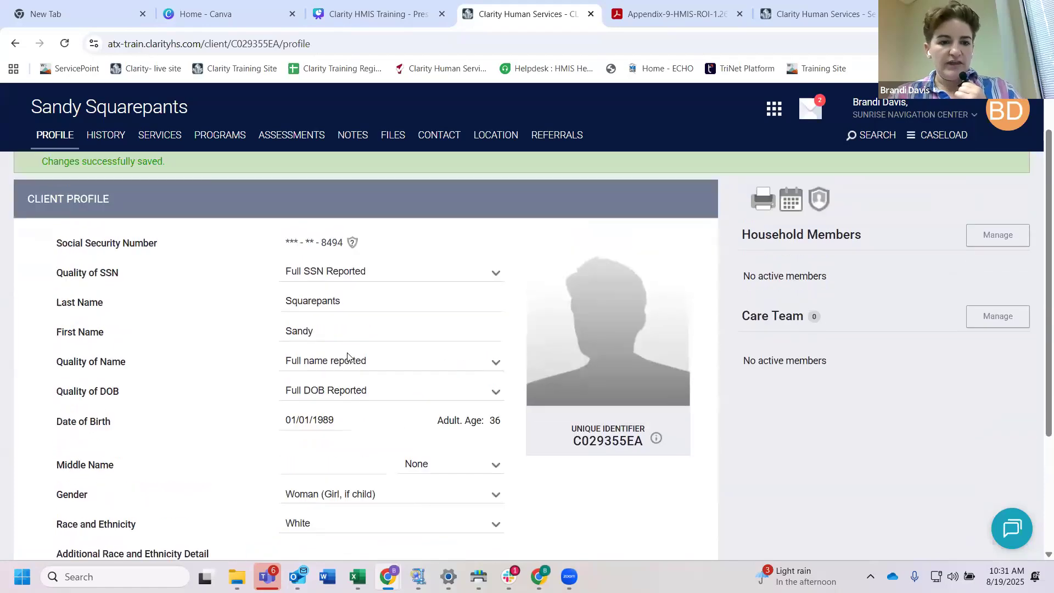
pyautogui.scroll(-2, 348, 353)
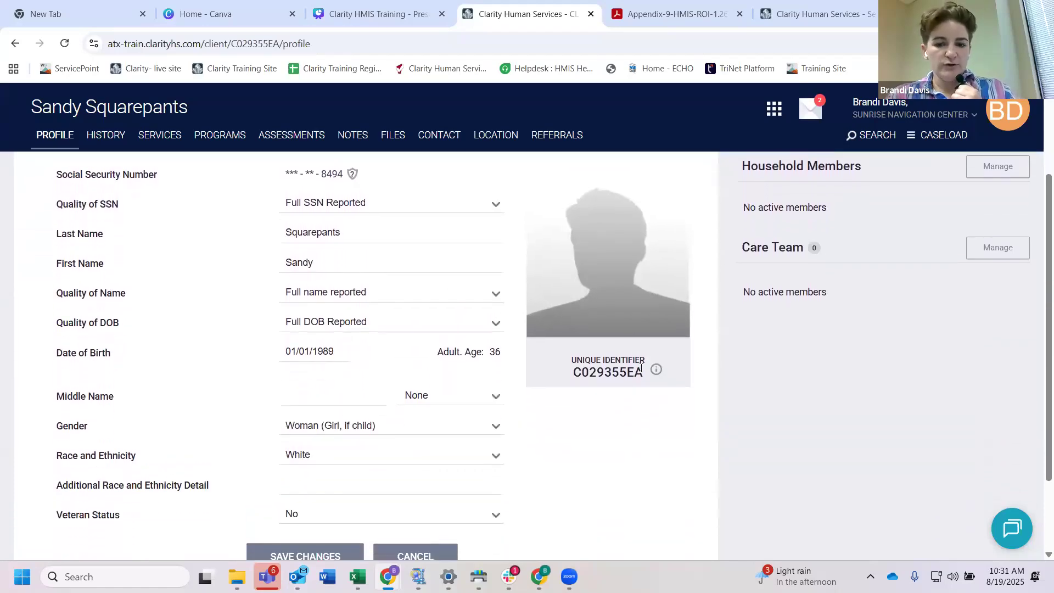
pyautogui.moveTo(642, 373); pyautogui.dragTo(586, 369)
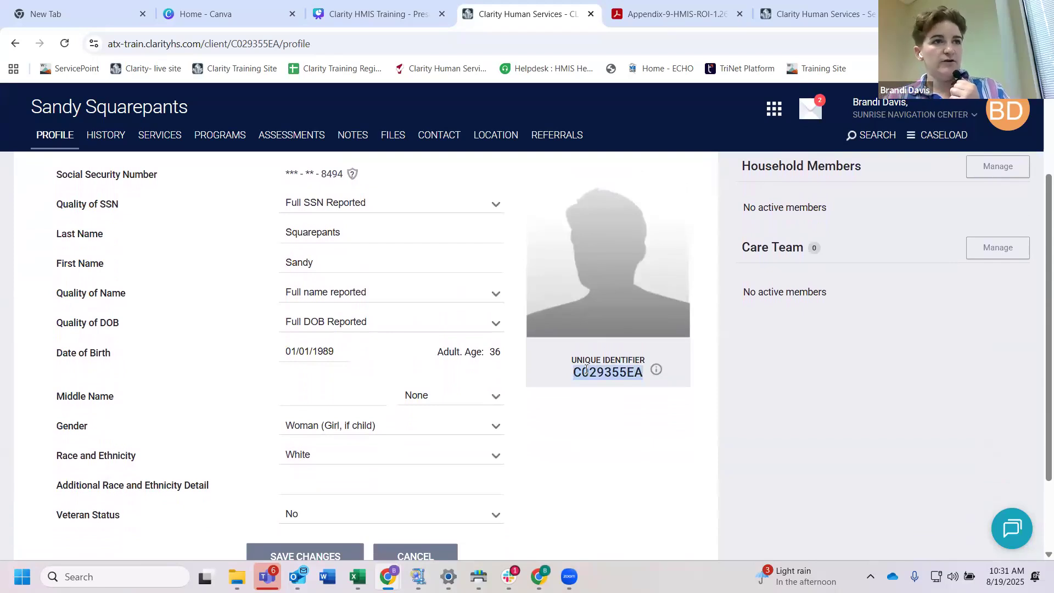
# Step: Open the client's privacy settings and start adding a release of information
pyautogui.scroll(1, 586, 370)
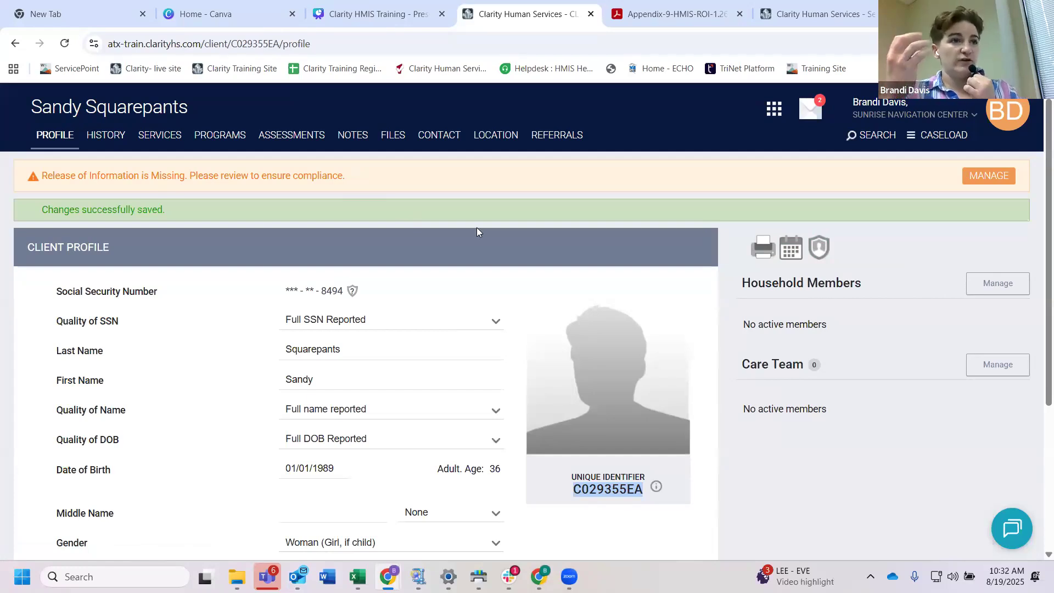
pyautogui.click(821, 248)
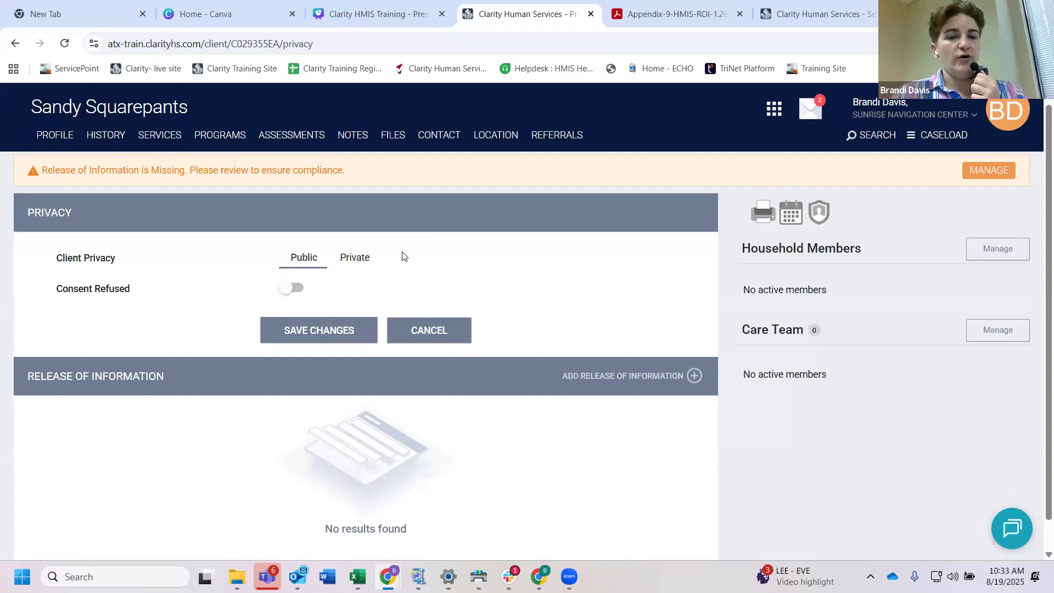
pyautogui.scroll(-1, 405, 258)
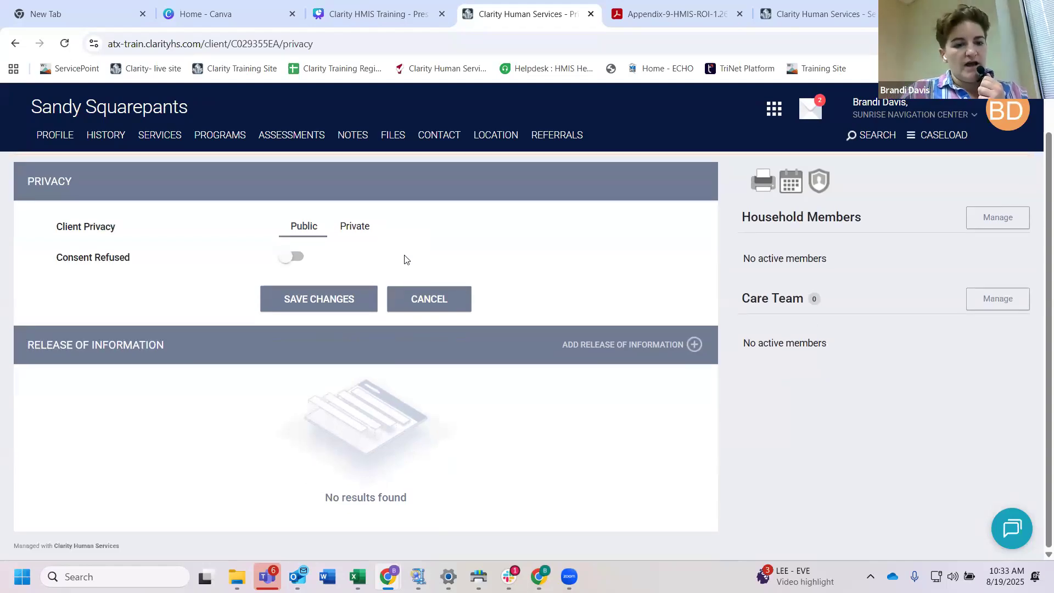
pyautogui.moveTo(171, 345); pyautogui.dragTo(22, 342)
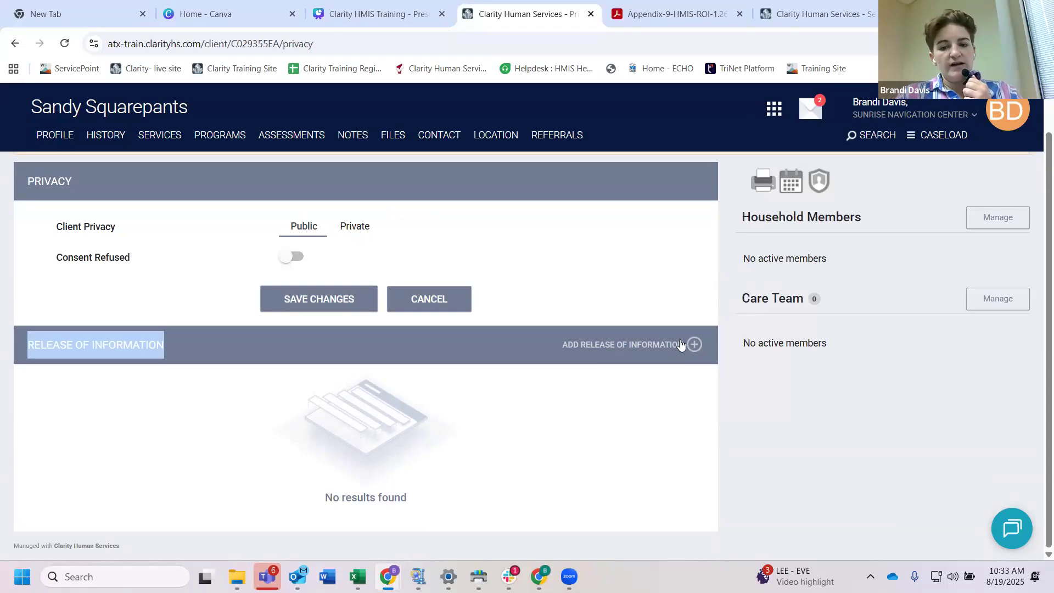
pyautogui.click(644, 348)
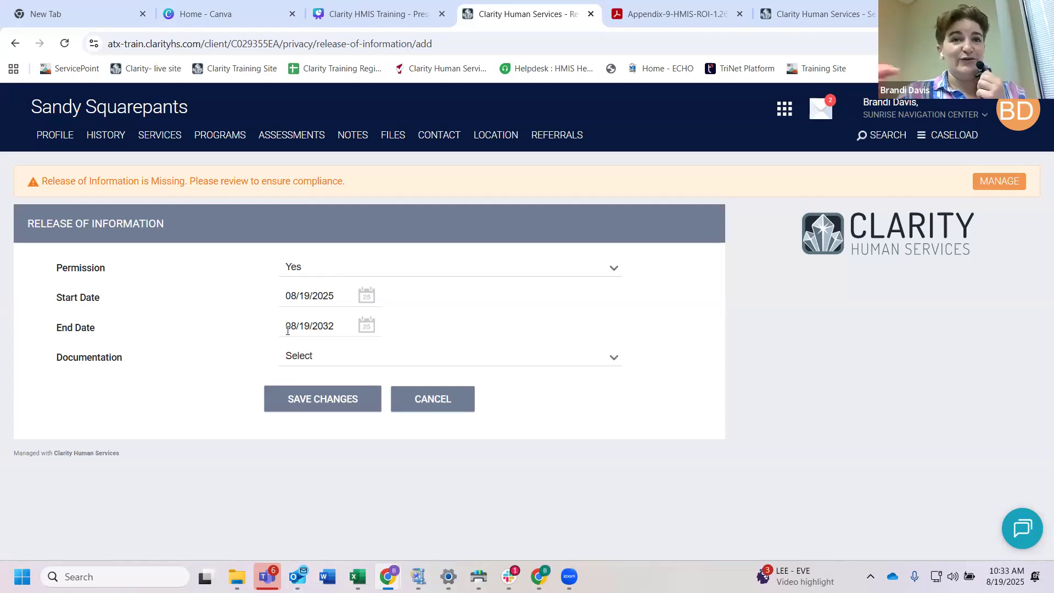
# Step: Try the Attached PDF documentation option for the release, and set Documentation to Electronic Signature
pyautogui.click(308, 357)
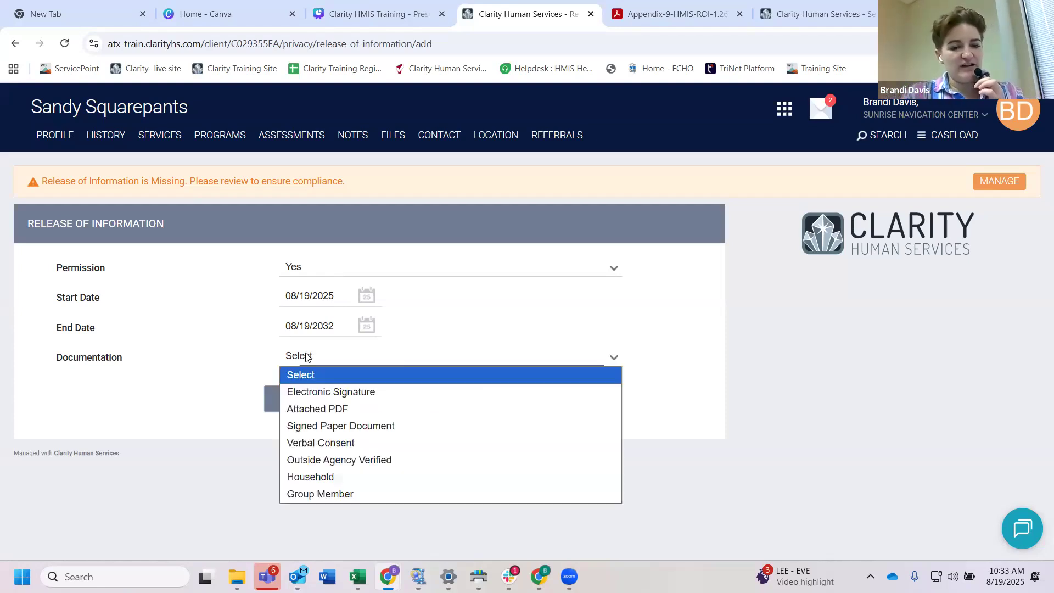
pyautogui.click(332, 410)
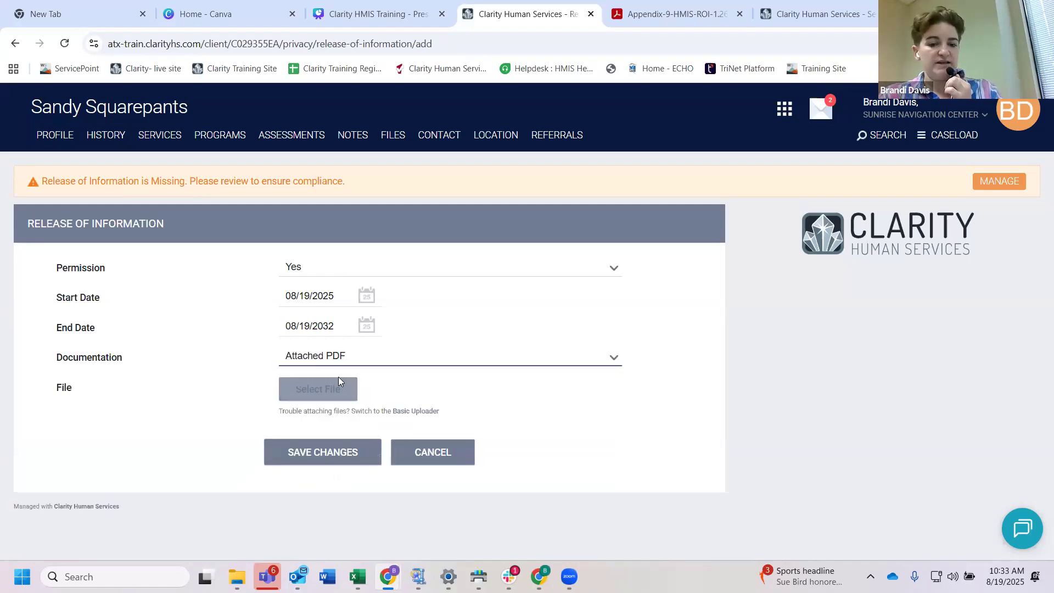
pyautogui.click(378, 359)
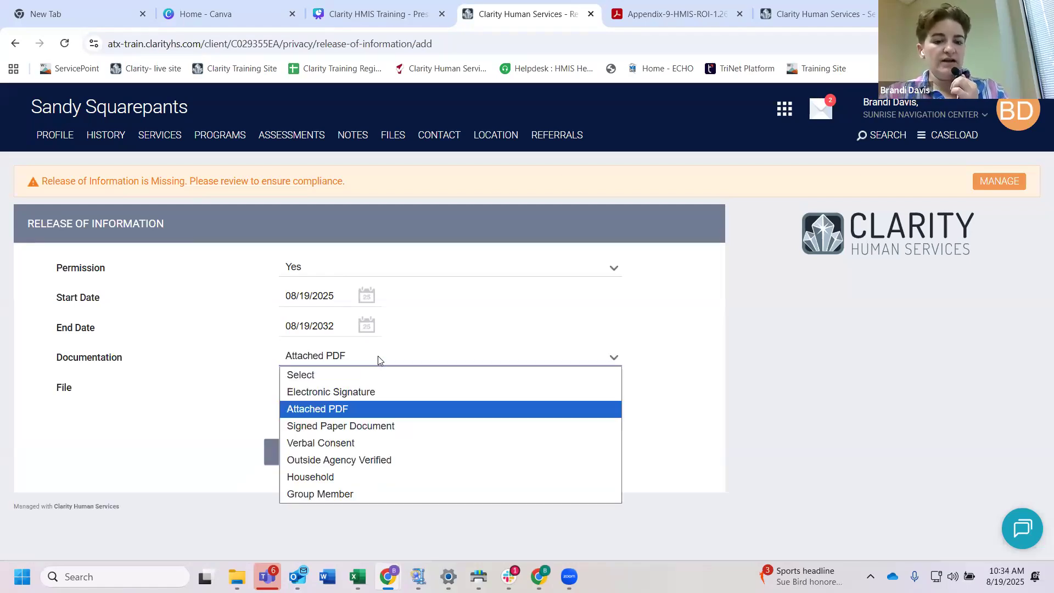
pyautogui.click(349, 397)
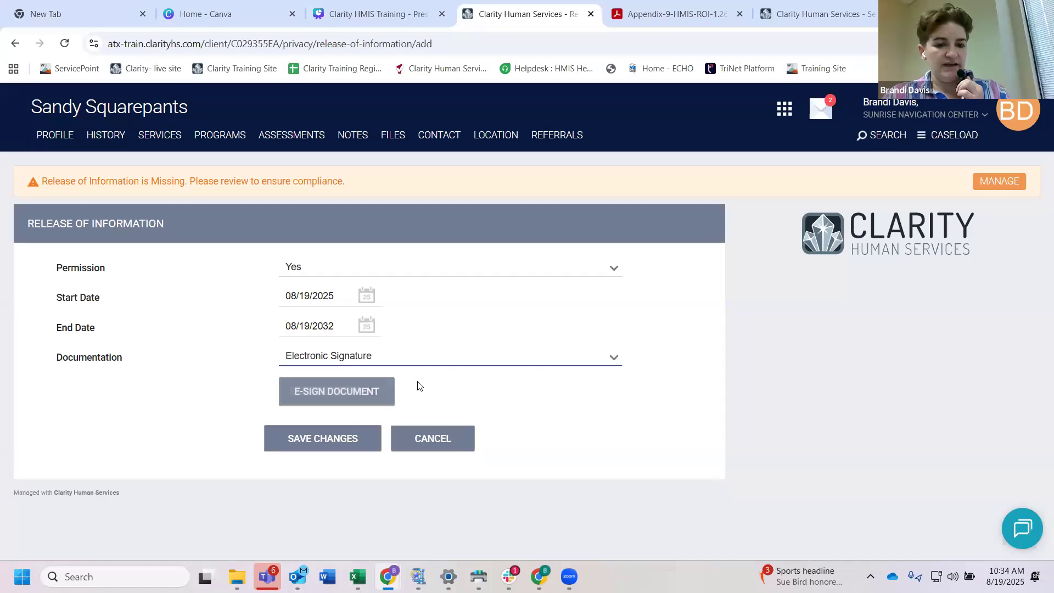
# Step: Open the release's e-sign document and check that the data sharing rules have been read and understood
pyautogui.click(350, 393)
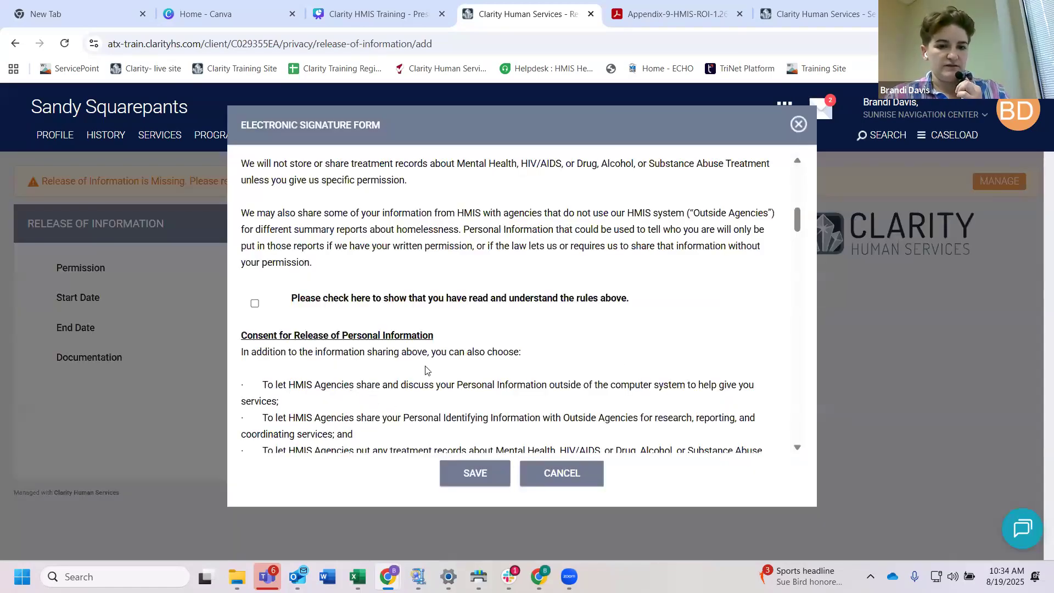
pyautogui.scroll(10, 425, 370)
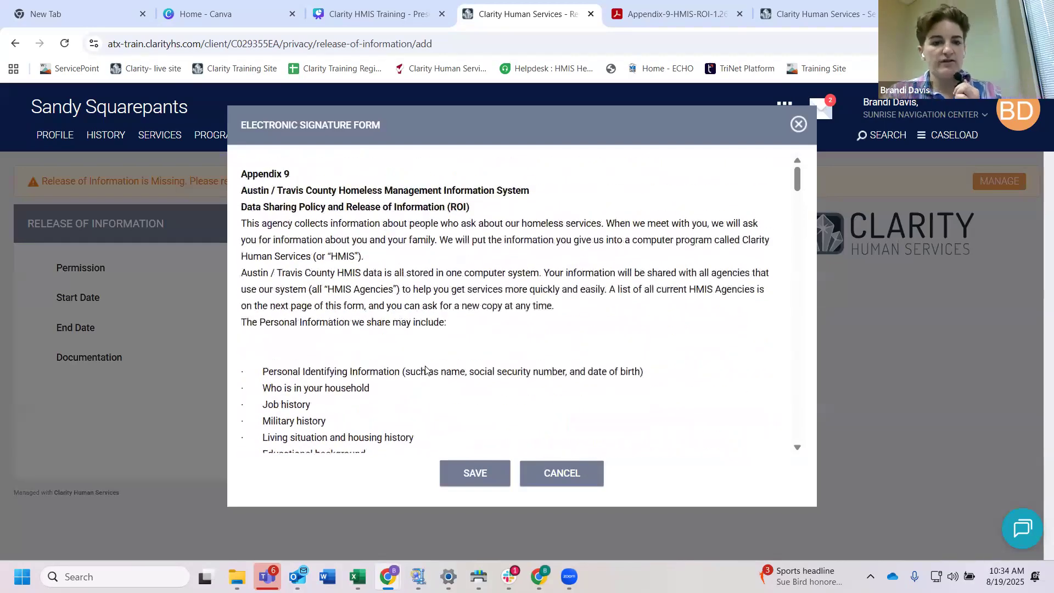
pyautogui.scroll(-3, 426, 371)
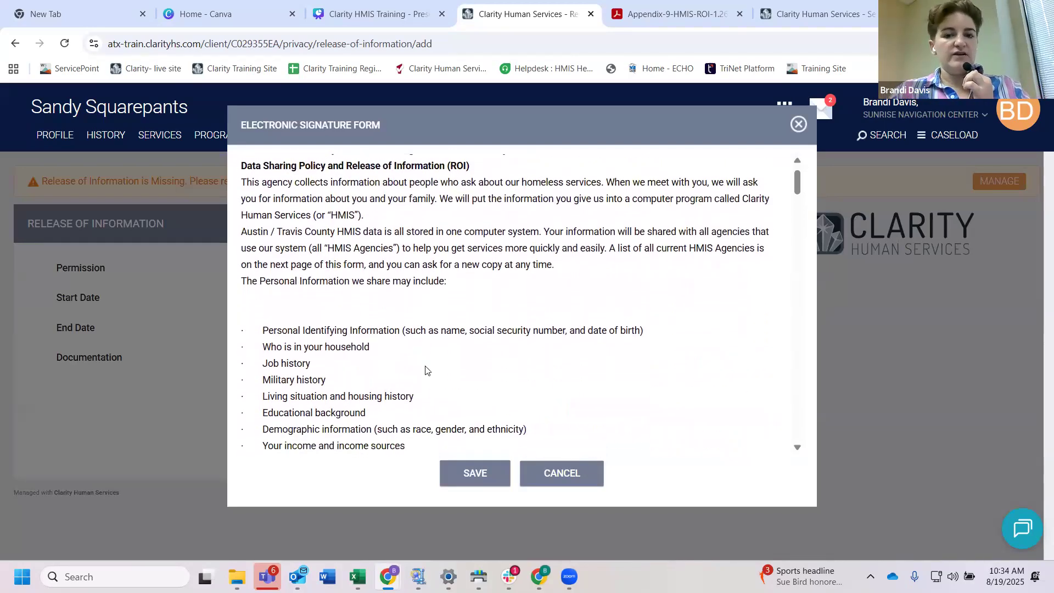
pyautogui.scroll(-11, 426, 370)
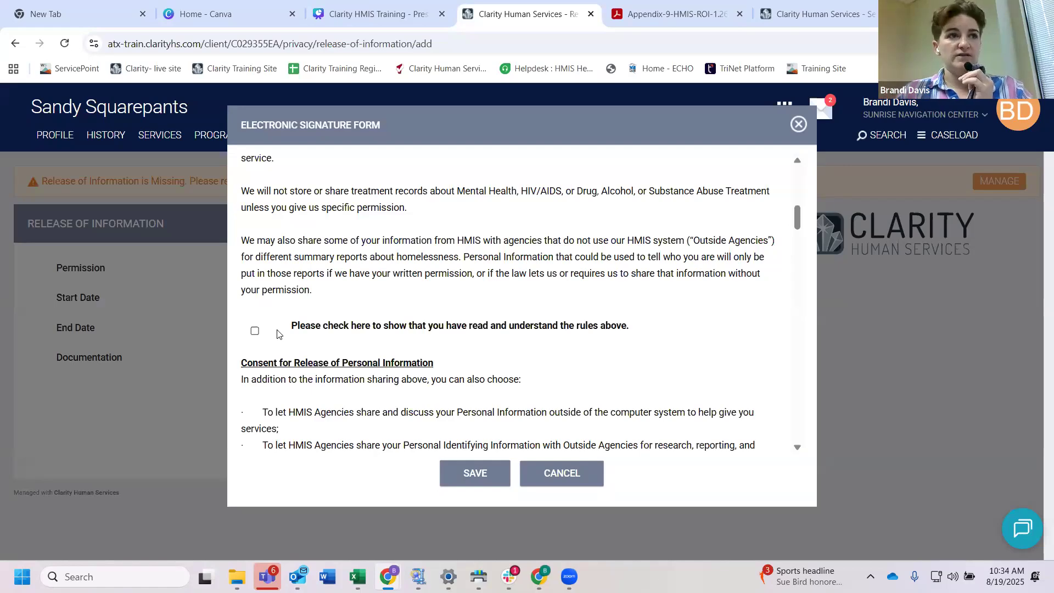
pyautogui.click(254, 332)
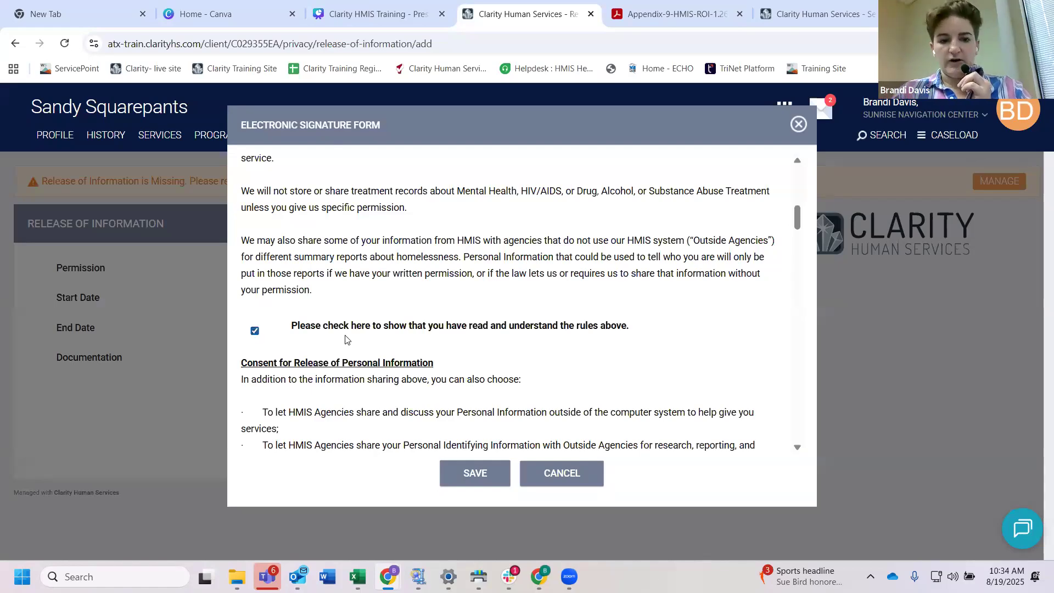
# Step: Choose Yes in the Optional Agencies Section so HMIS agencies may share and discuss the client's personal information
pyautogui.scroll(-8, 454, 357)
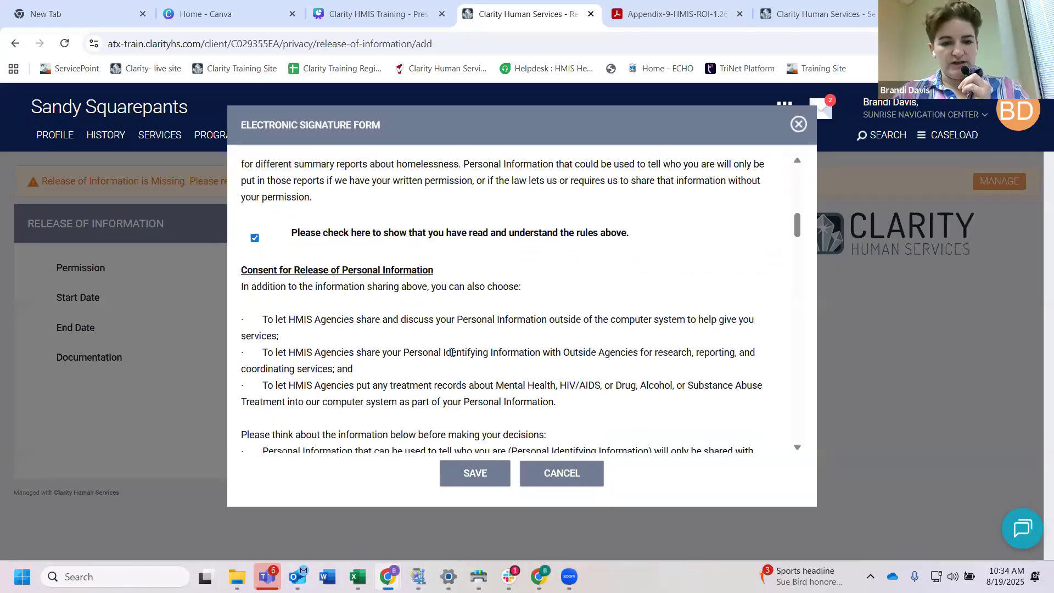
pyautogui.scroll(-20, 453, 357)
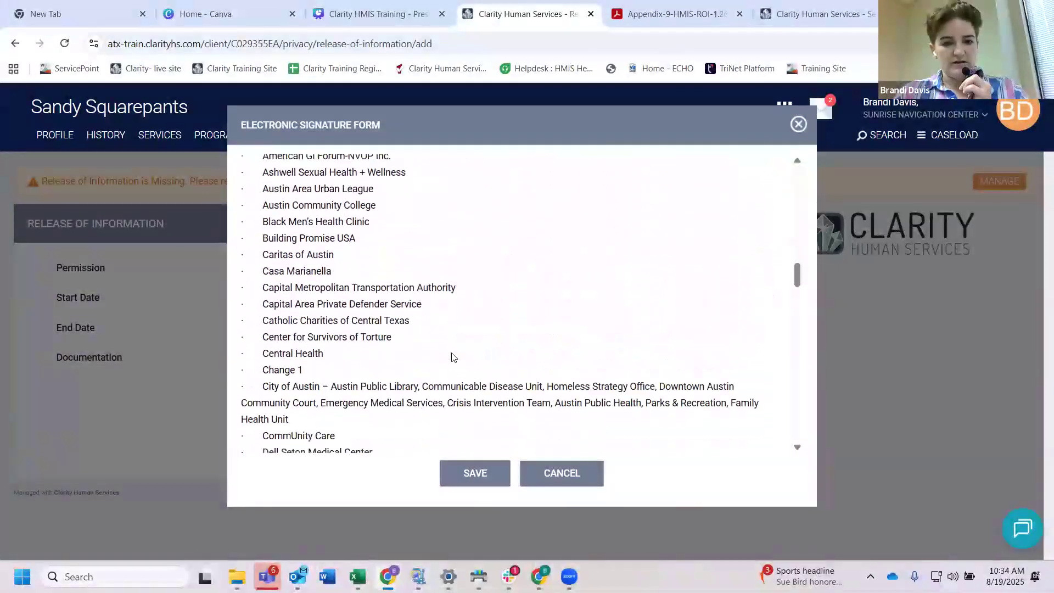
pyautogui.scroll(-8, 453, 358)
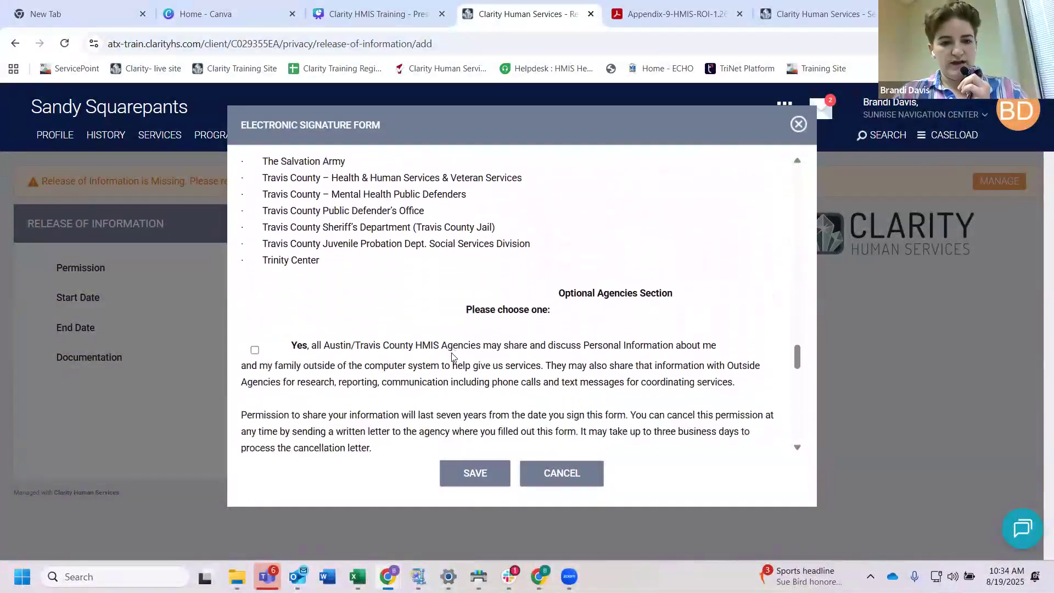
pyautogui.click(255, 238)
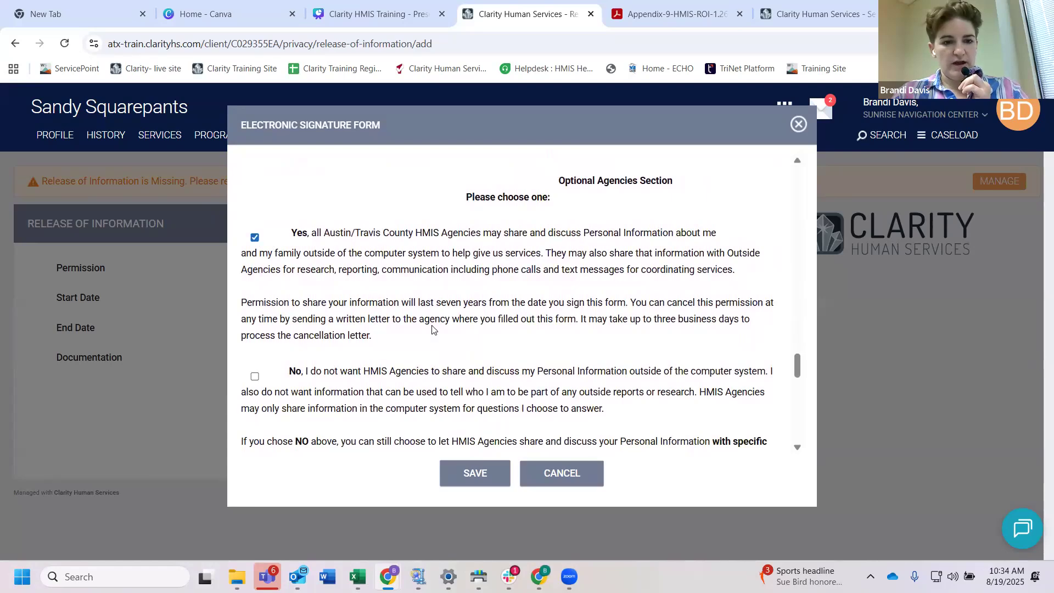
# Step: Draw a signature in the Client or Representative Signature area of the form and apply it
pyautogui.scroll(-4, 432, 326)
pyautogui.scroll(-6, 433, 326)
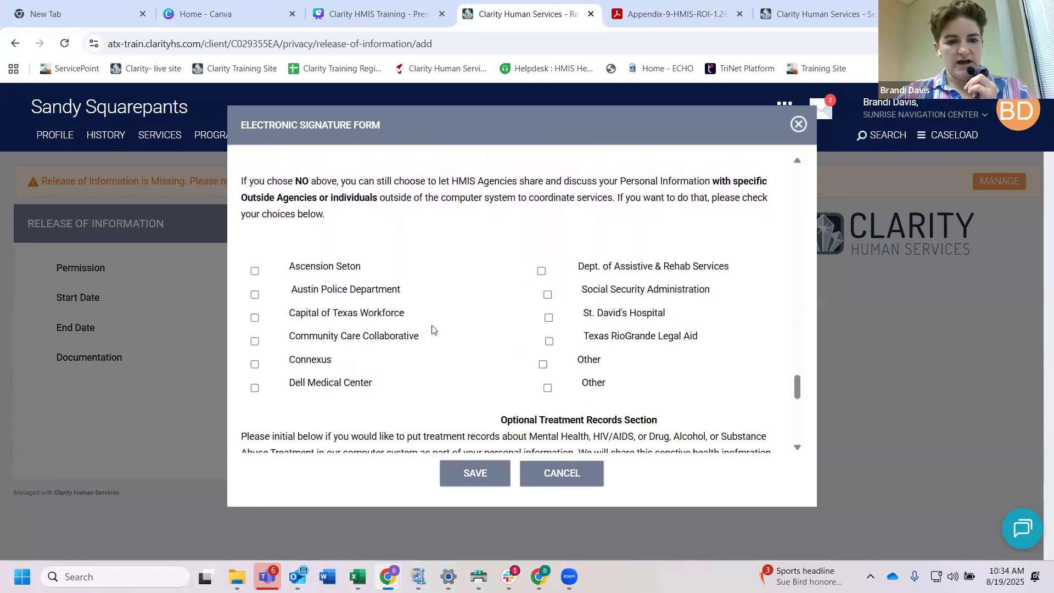
pyautogui.scroll(-2, 431, 330)
pyautogui.moveTo(422, 289)
pyautogui.mouseDown()
pyautogui.moveTo(425, 314)
pyautogui.moveTo(447, 301)
pyautogui.mouseUp()
pyautogui.moveTo(511, 278)
pyautogui.mouseDown()
pyautogui.moveTo(502, 318)
pyautogui.moveTo(513, 299)
pyautogui.moveTo(542, 309)
pyautogui.mouseUp()
pyautogui.click(332, 321)
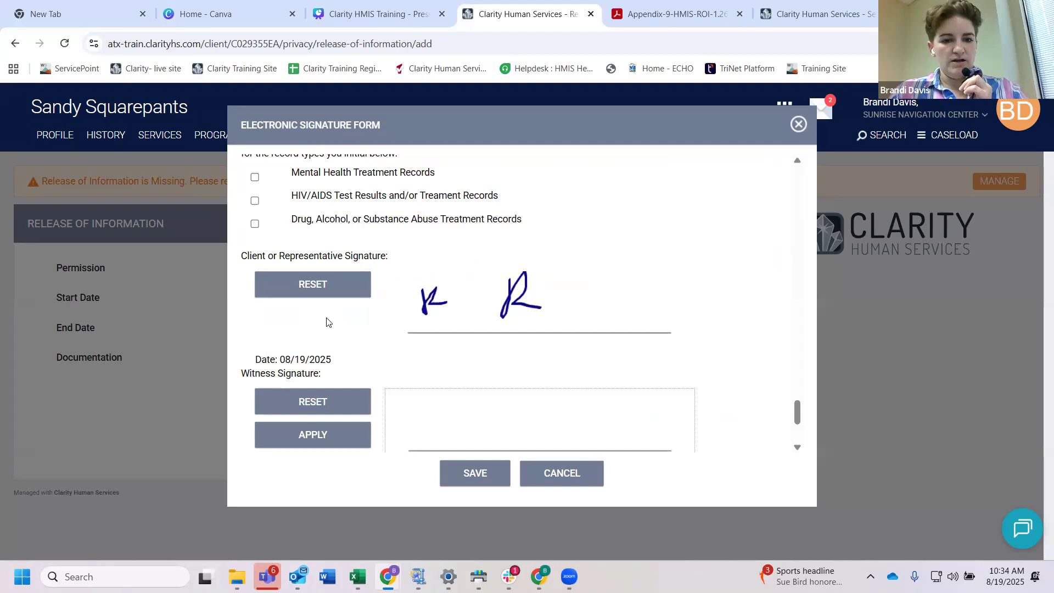
# Step: Draw and apply a witness signature, and save the electronic signature form
pyautogui.scroll(-1, 405, 353)
pyautogui.moveTo(438, 366)
pyautogui.mouseDown()
pyautogui.moveTo(457, 382)
pyautogui.moveTo(498, 361)
pyautogui.moveTo(541, 390)
pyautogui.mouseUp()
pyautogui.click(336, 394)
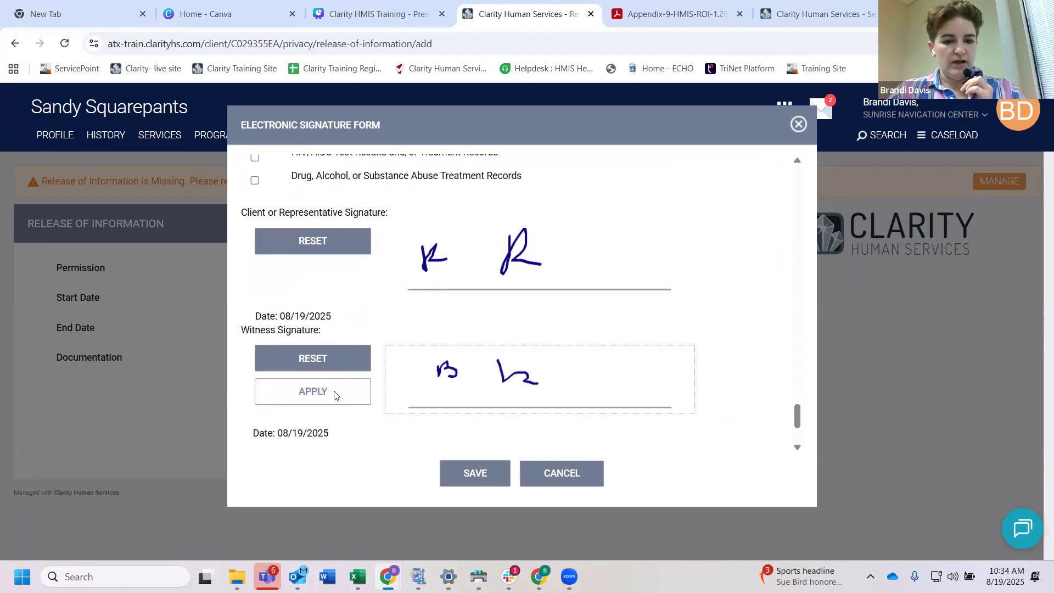
pyautogui.scroll(-2, 693, 368)
pyautogui.scroll(-2, 692, 368)
pyautogui.click(475, 473)
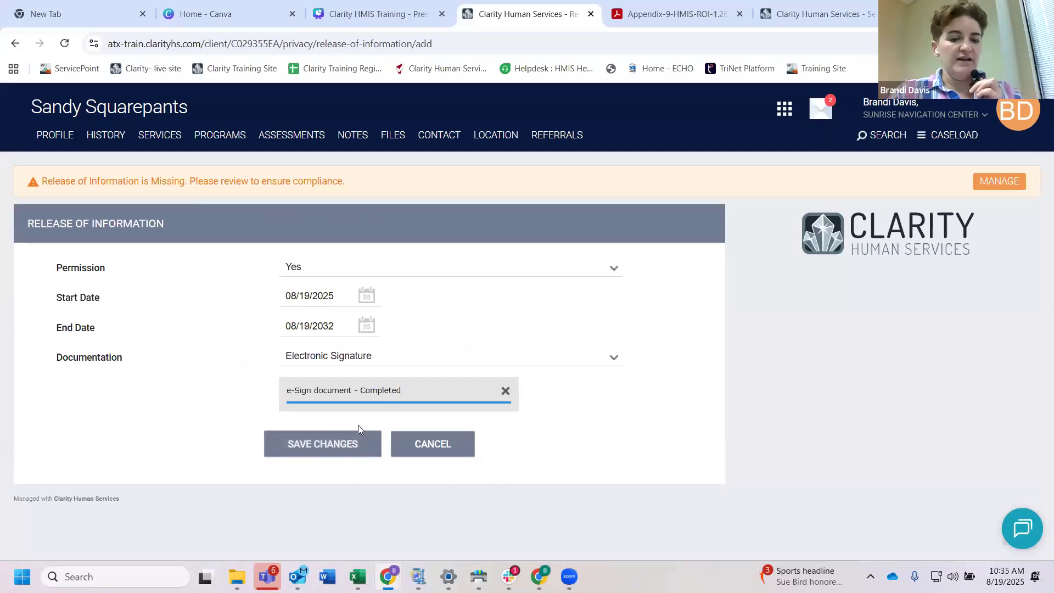
# Step: Save the client's release of information and review the saved record's details
pyautogui.click(324, 446)
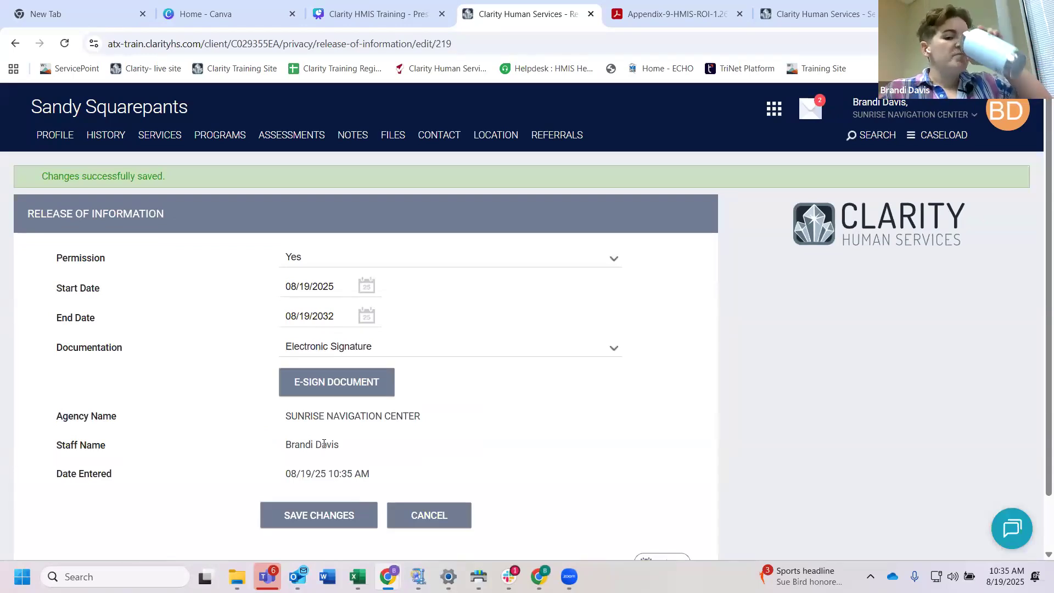
pyautogui.scroll(-1, 522, 400)
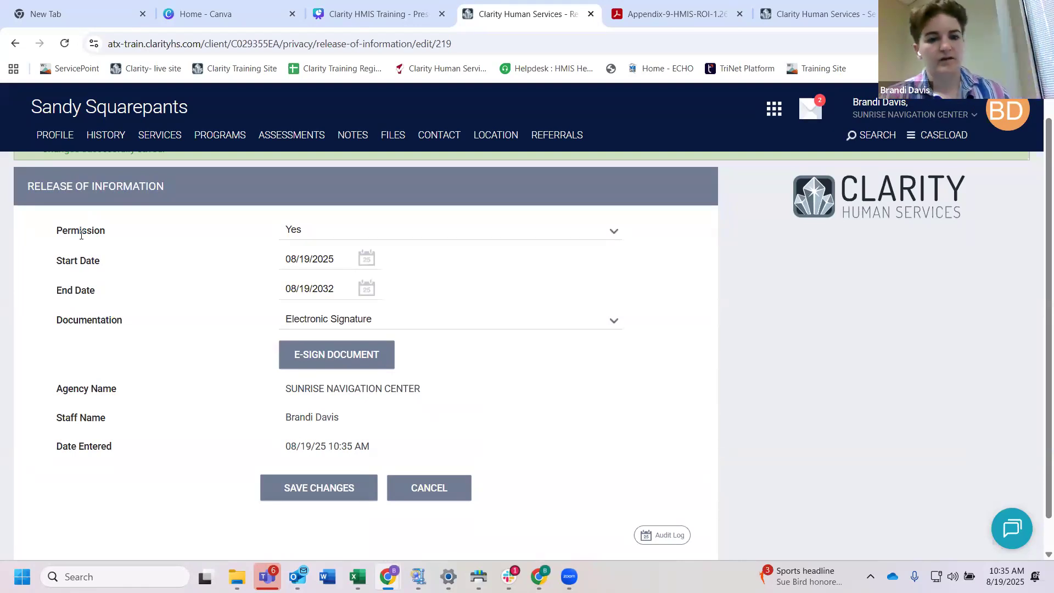
pyautogui.scroll(1, 528, 295)
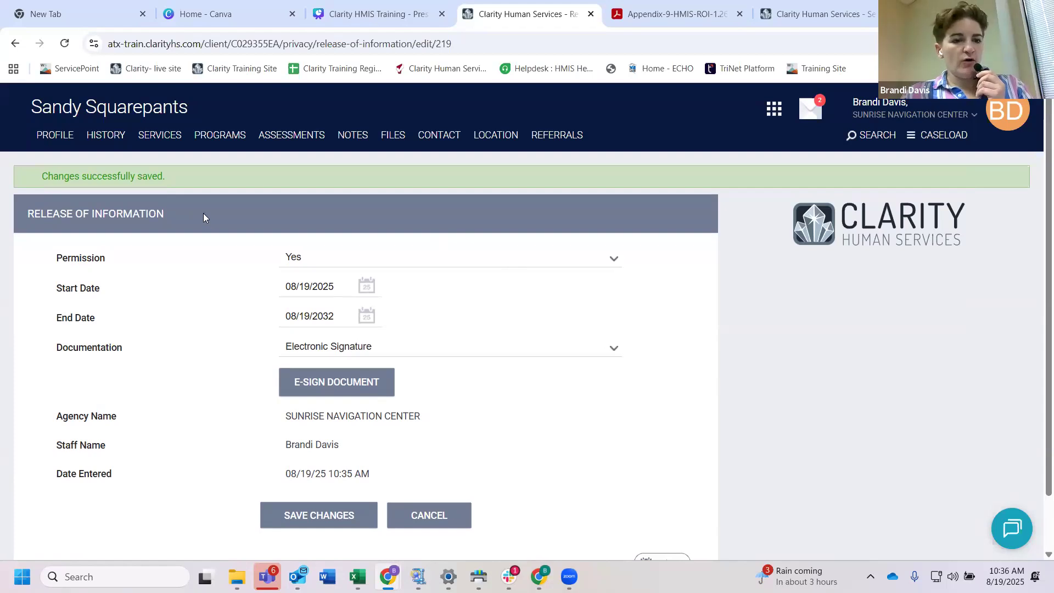
# Step: Return to the client's profile and open the management page for its household members
pyautogui.click(55, 141)
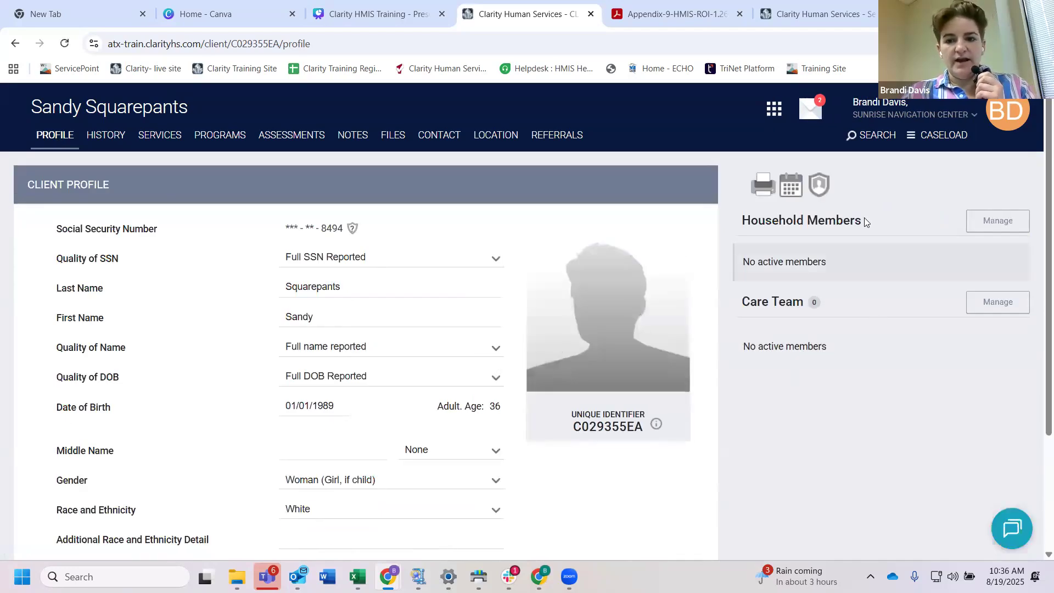
pyautogui.moveTo(862, 219); pyautogui.dragTo(745, 220)
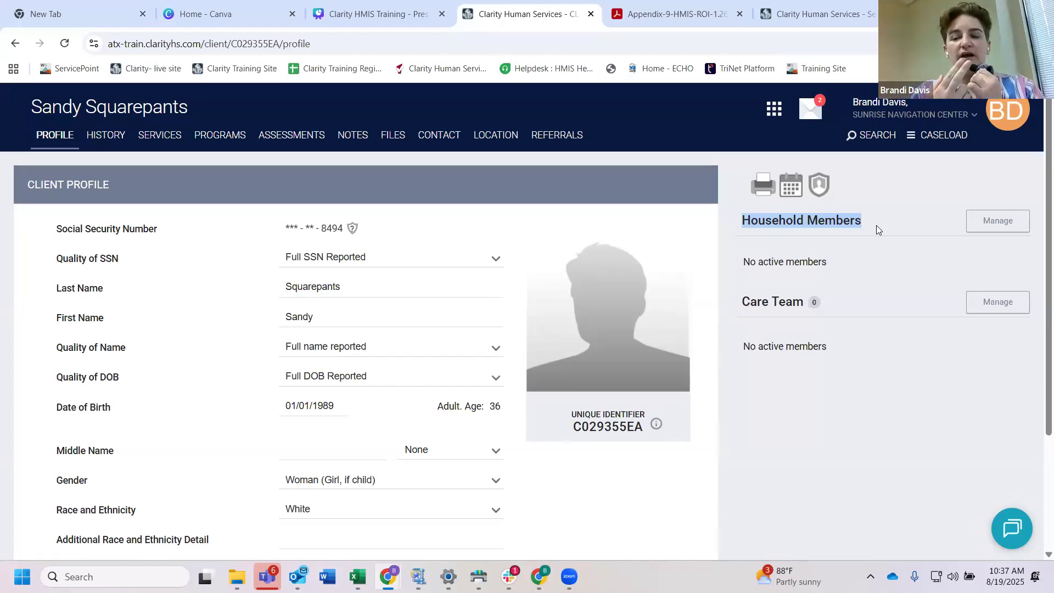
pyautogui.click(860, 221)
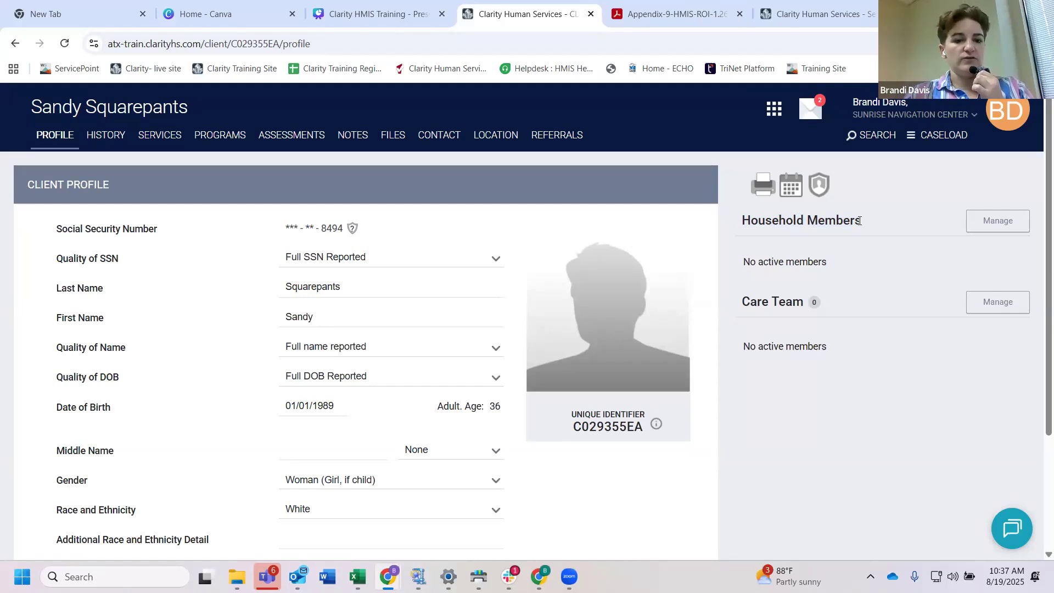
pyautogui.moveTo(861, 222); pyautogui.dragTo(745, 222)
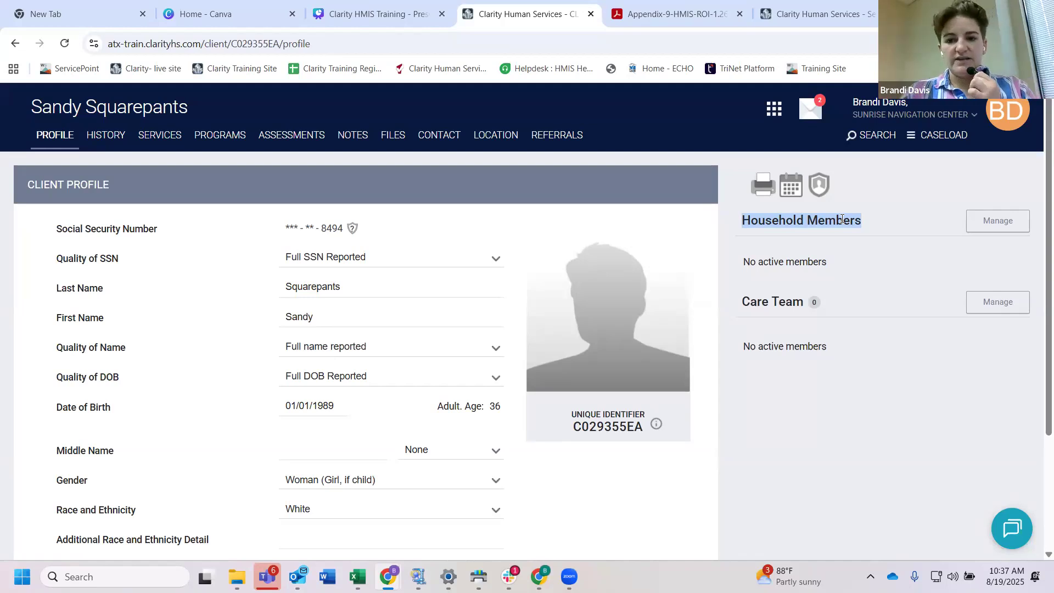
pyautogui.click(1001, 225)
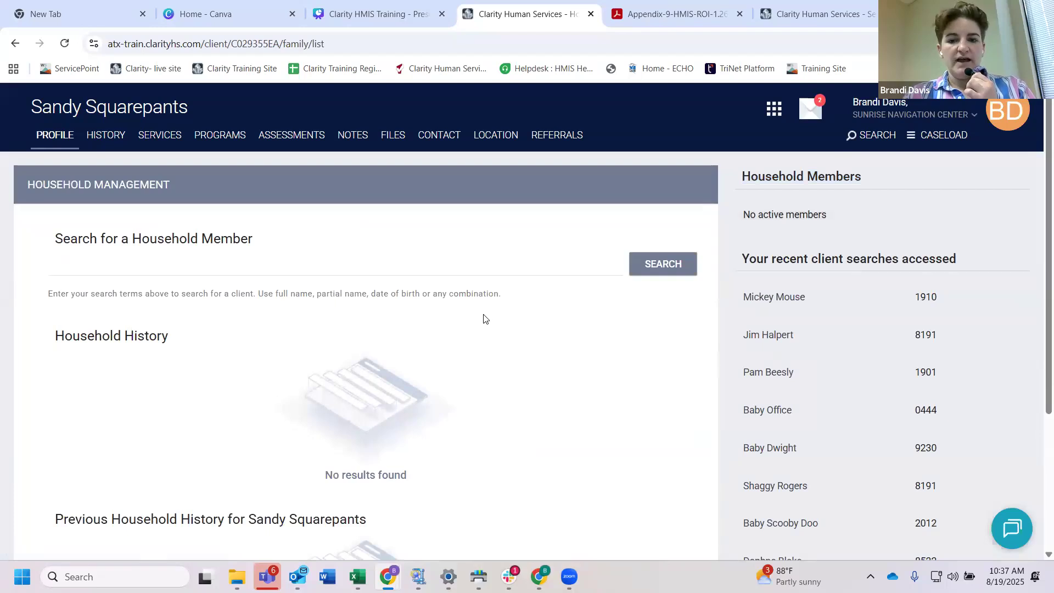
pyautogui.scroll(-1, 483, 319)
pyautogui.scroll(1, 615, 321)
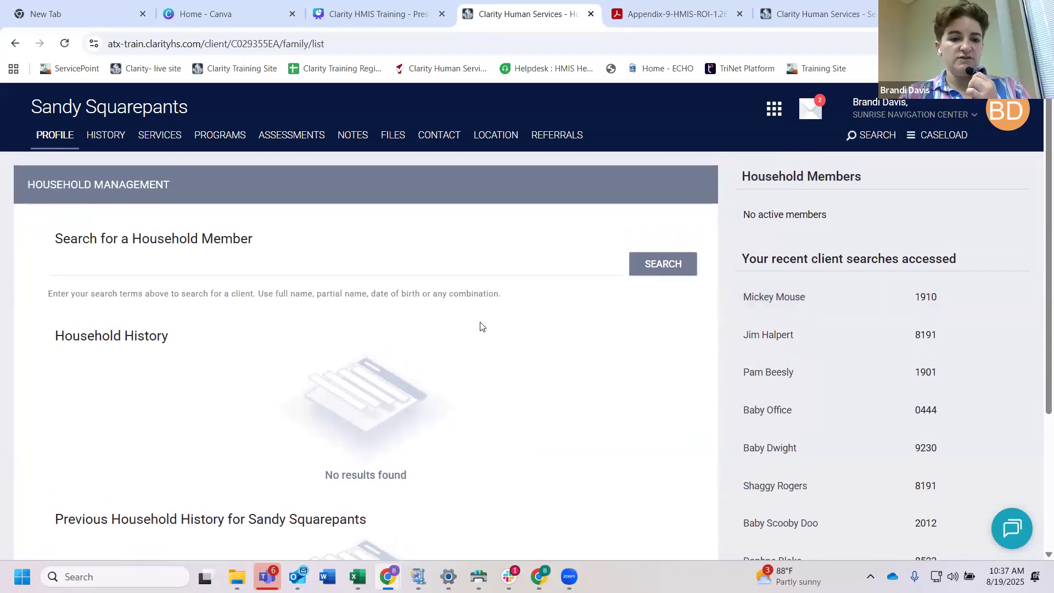
# Step: Add the first client listed under recent client searches to the household as Significant Other and save
pyautogui.click(102, 270)
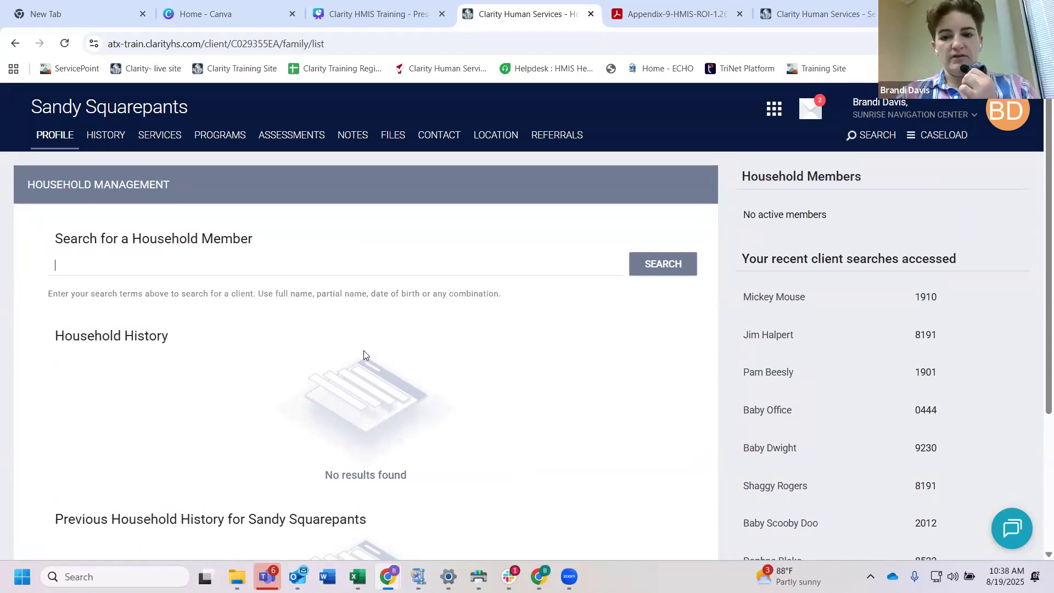
pyautogui.moveTo(787, 298)
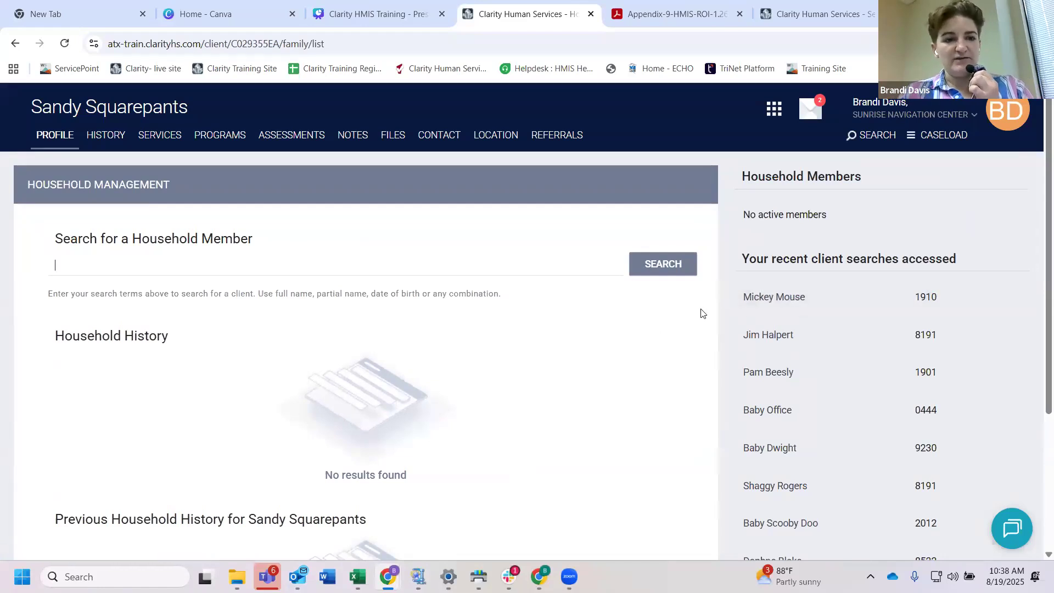
pyautogui.moveTo(822, 297)
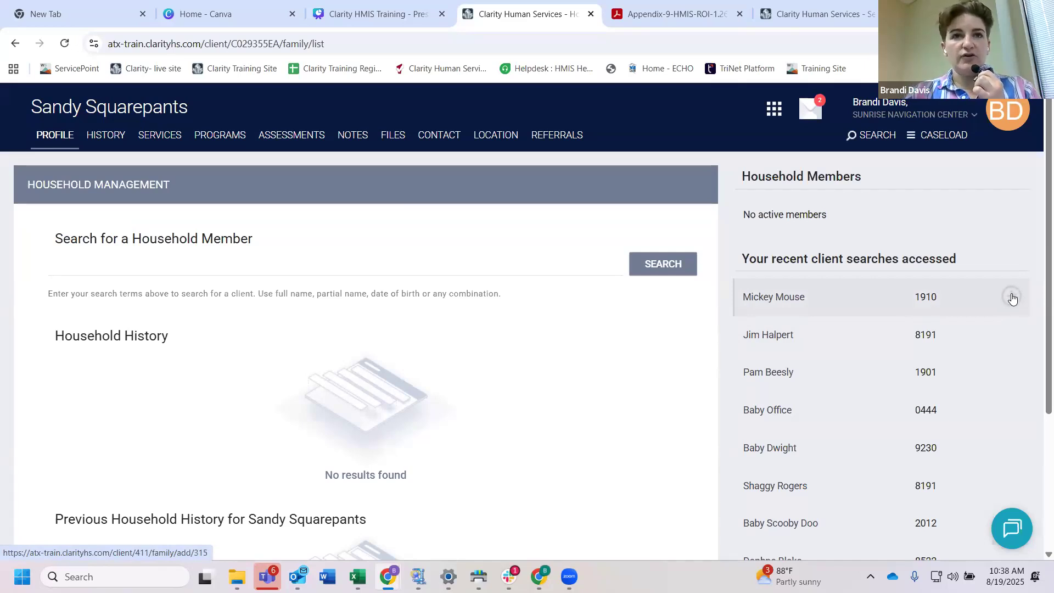
pyautogui.click(69, 273)
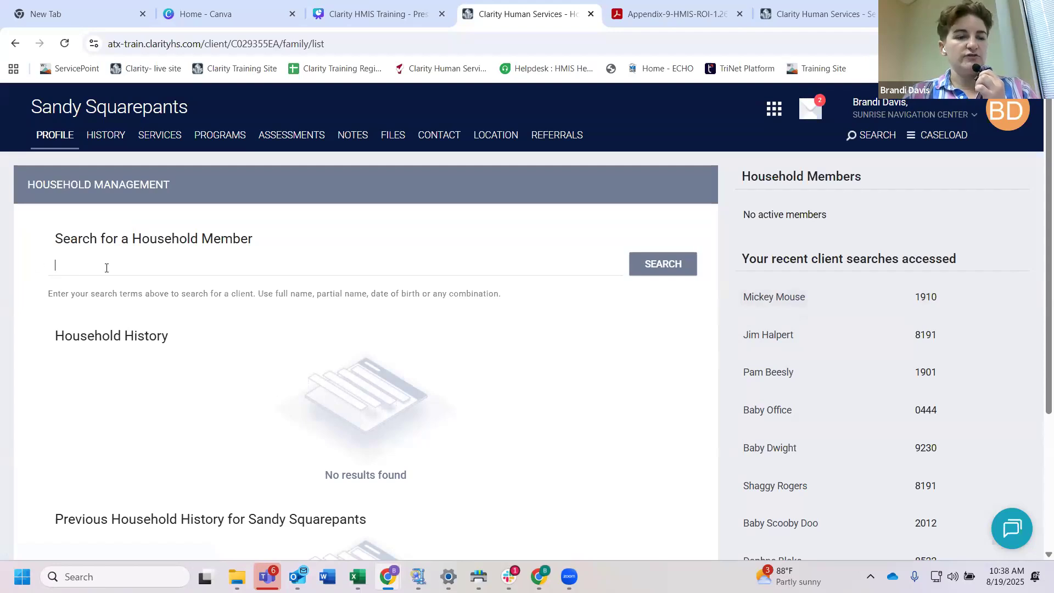
pyautogui.moveTo(888, 299)
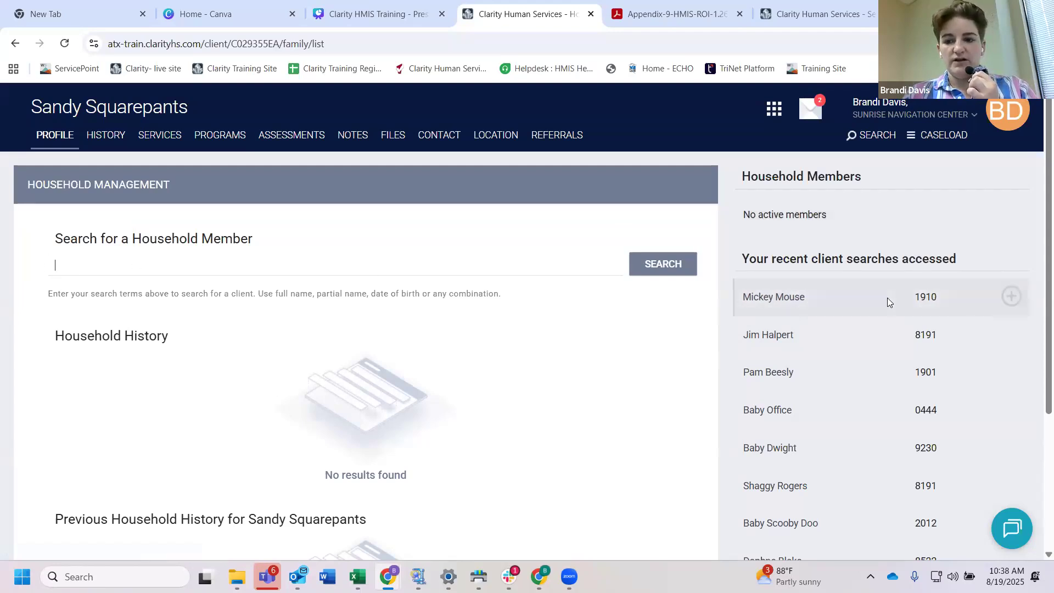
pyautogui.click(1013, 298)
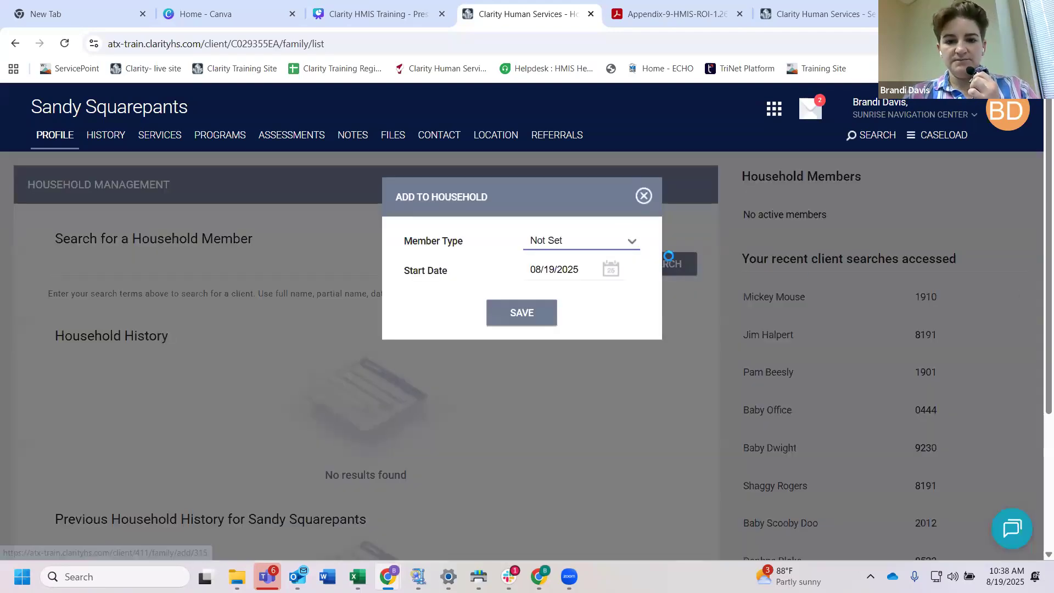
pyautogui.click(609, 245)
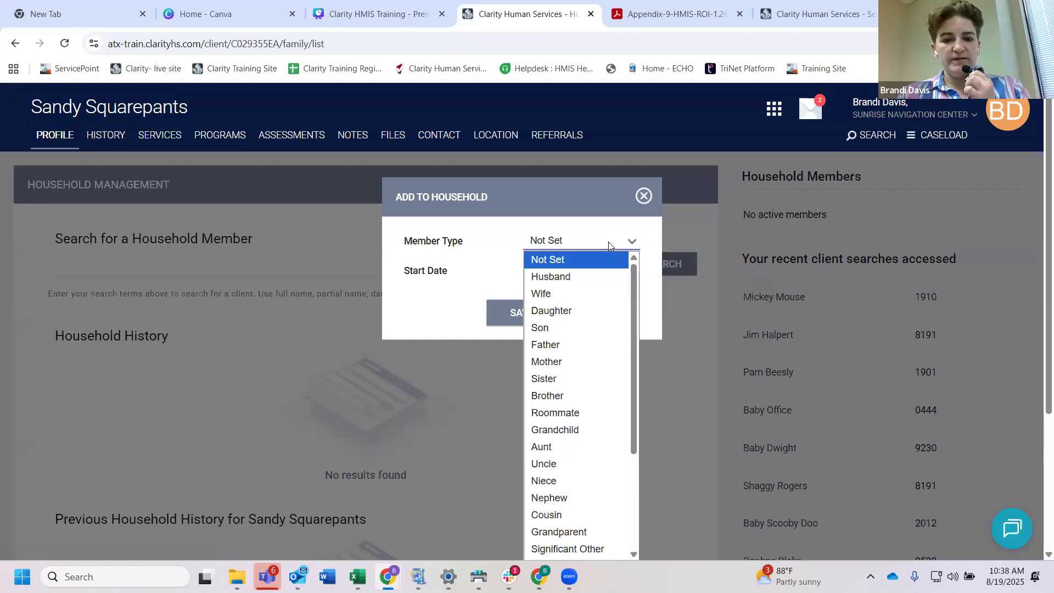
pyautogui.scroll(-1, 595, 379)
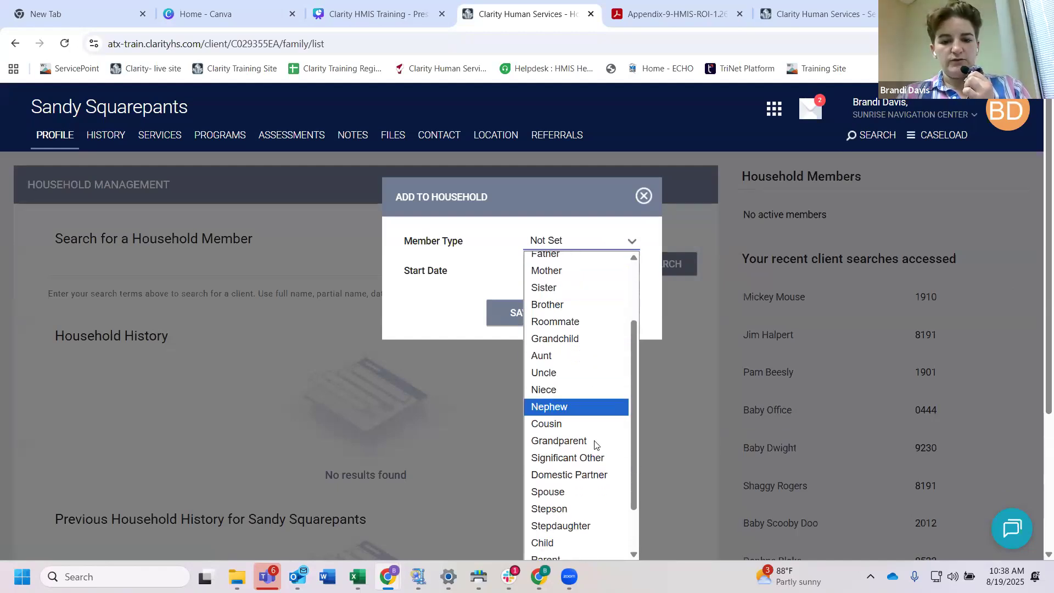
pyautogui.click(594, 459)
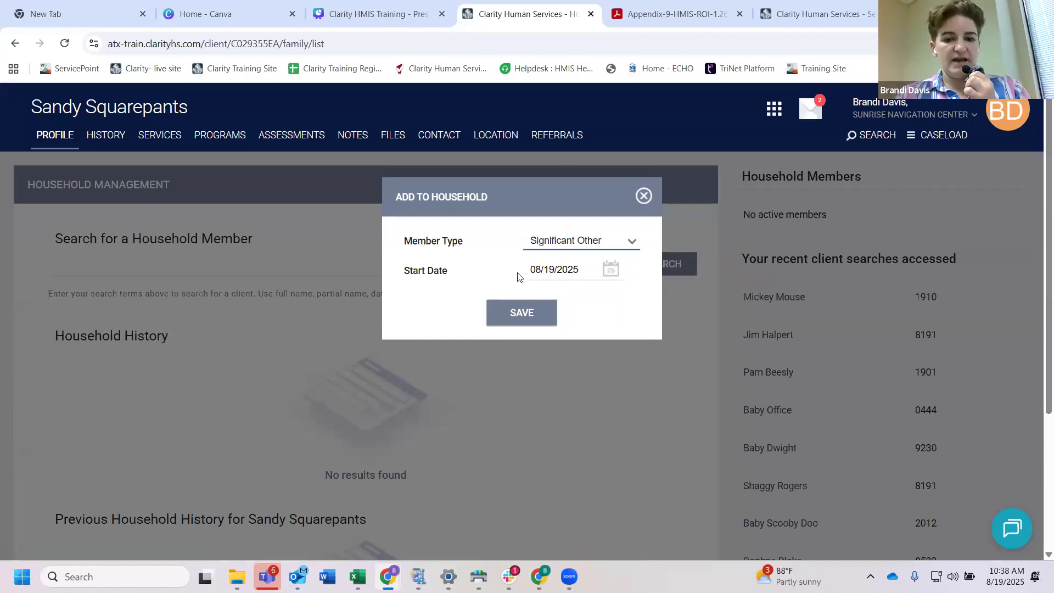
pyautogui.click(521, 313)
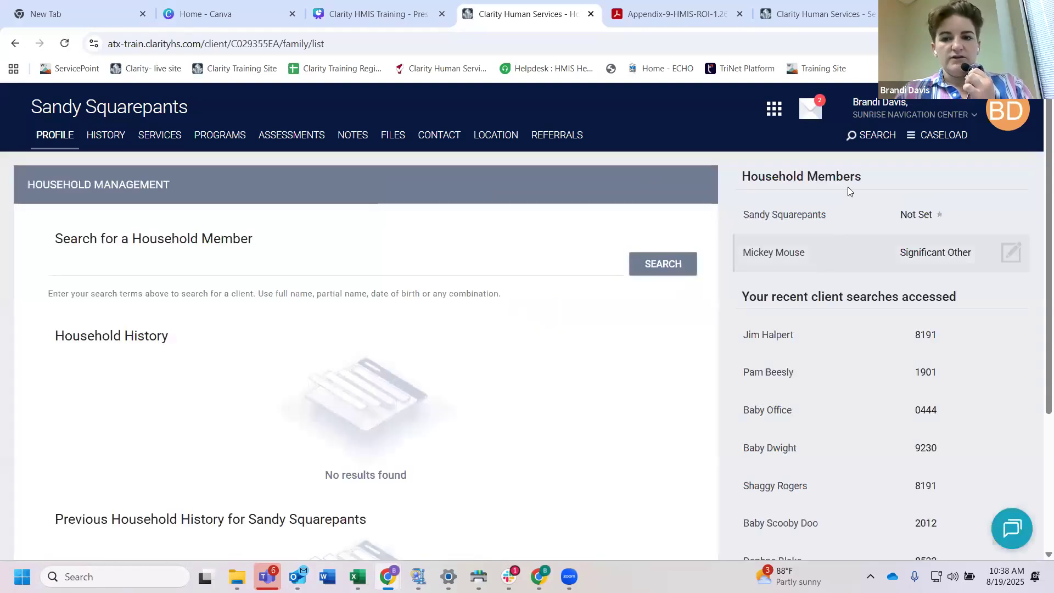
# Step: Edit the head of household's entry, set the member type to Significant Other, and save it
pyautogui.moveTo(861, 174); pyautogui.dragTo(821, 189)
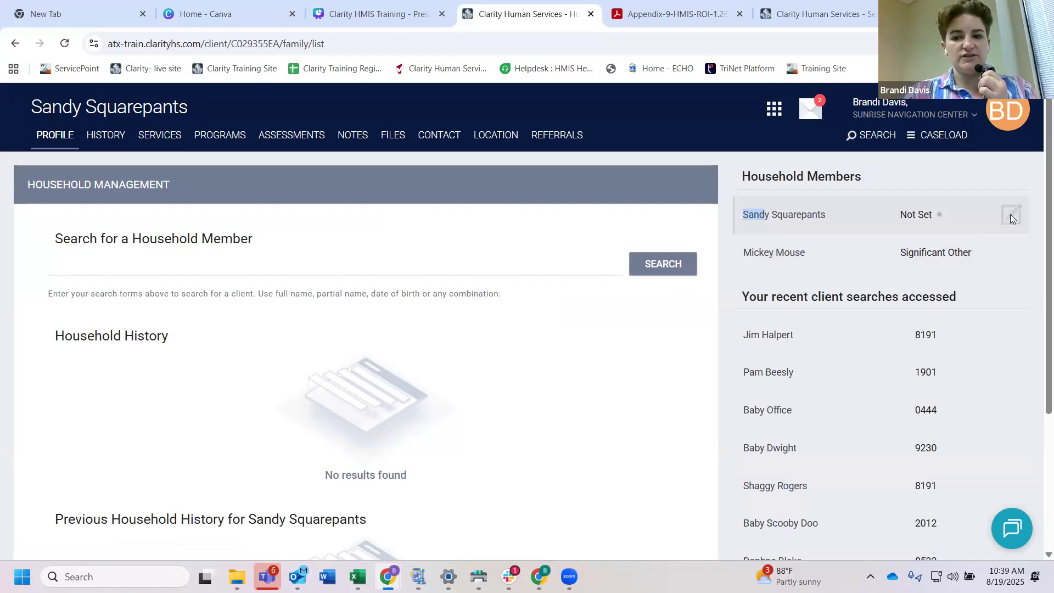
pyautogui.click(918, 214)
pyautogui.moveTo(932, 214); pyautogui.dragTo(900, 214)
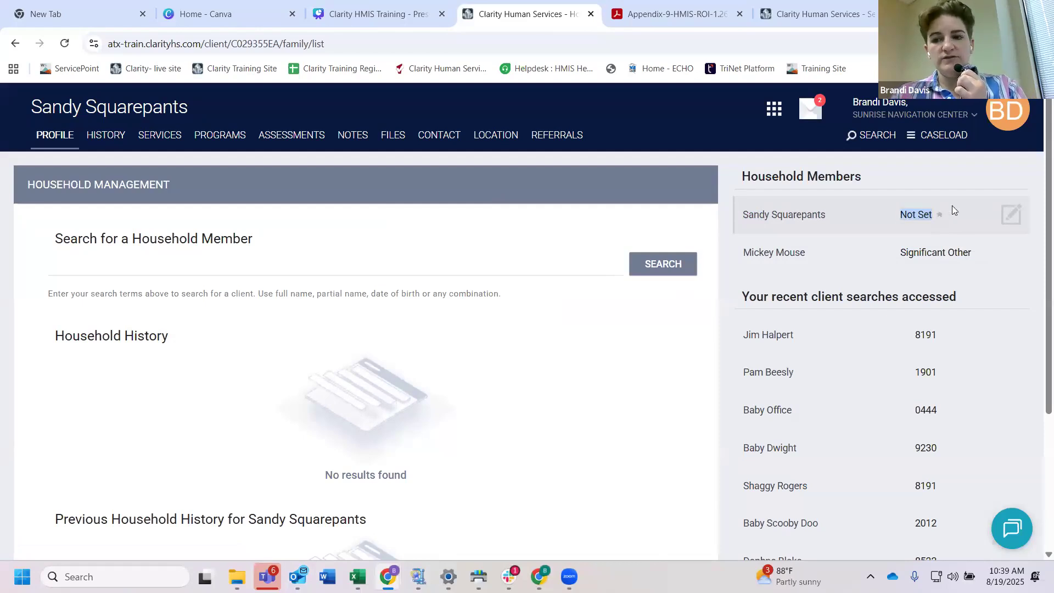
pyautogui.click(1012, 215)
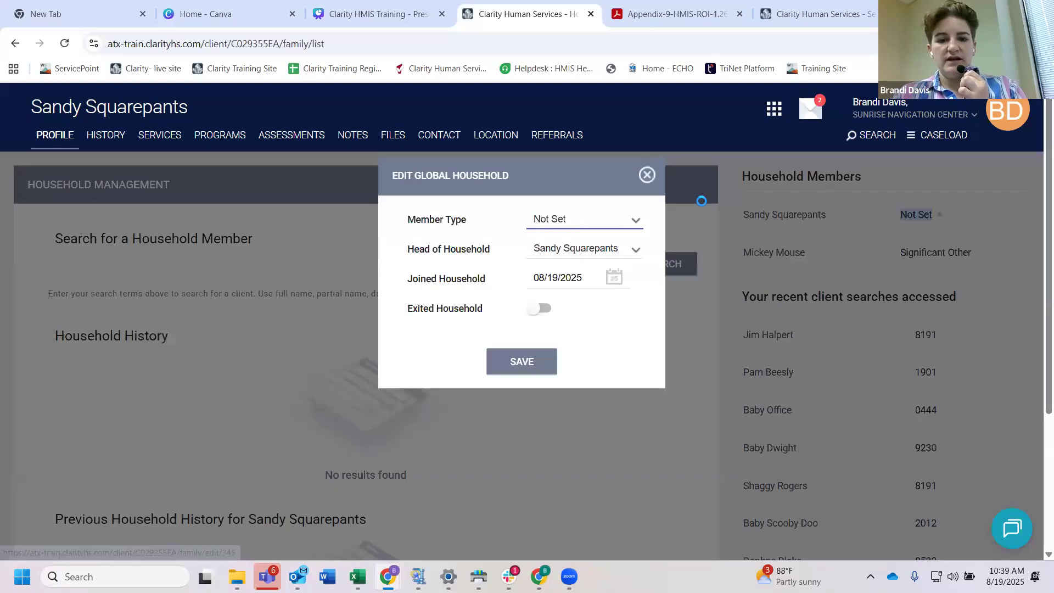
pyautogui.click(599, 220)
pyautogui.scroll(-3, 587, 406)
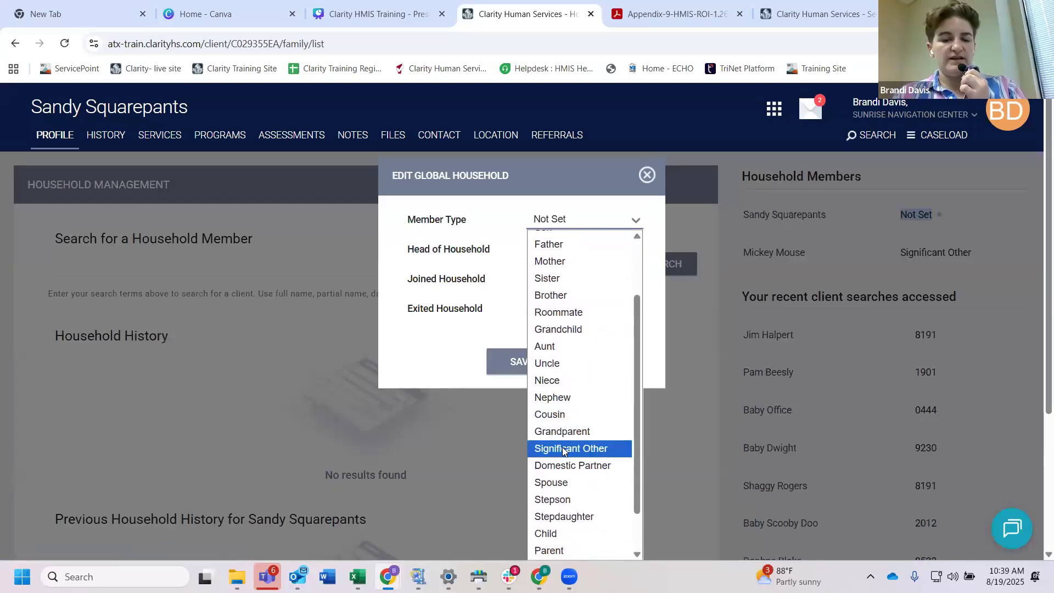
pyautogui.click(564, 448)
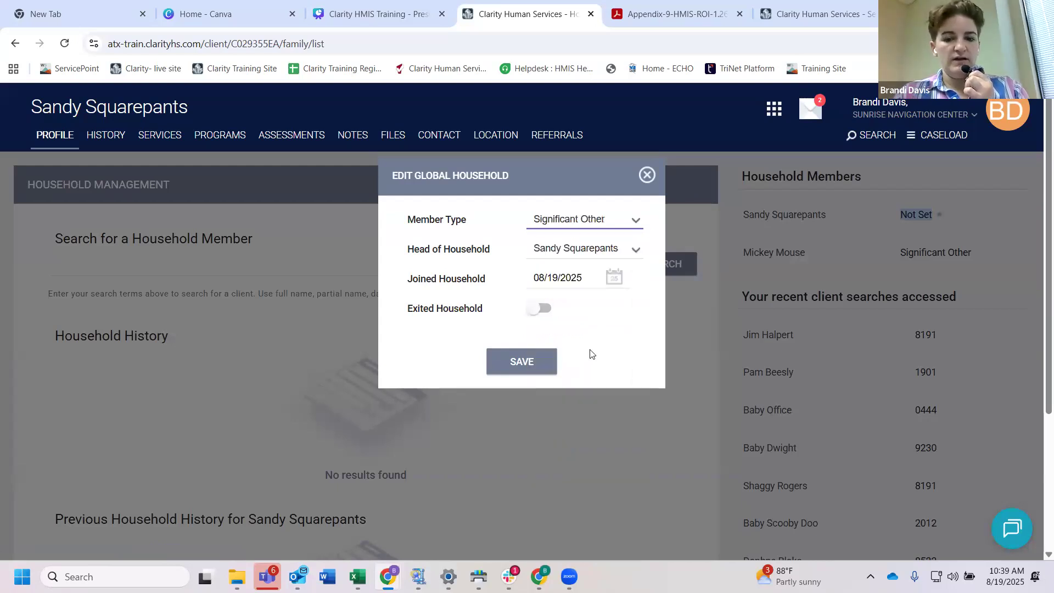
pyautogui.moveTo(486, 309); pyautogui.dragTo(407, 308)
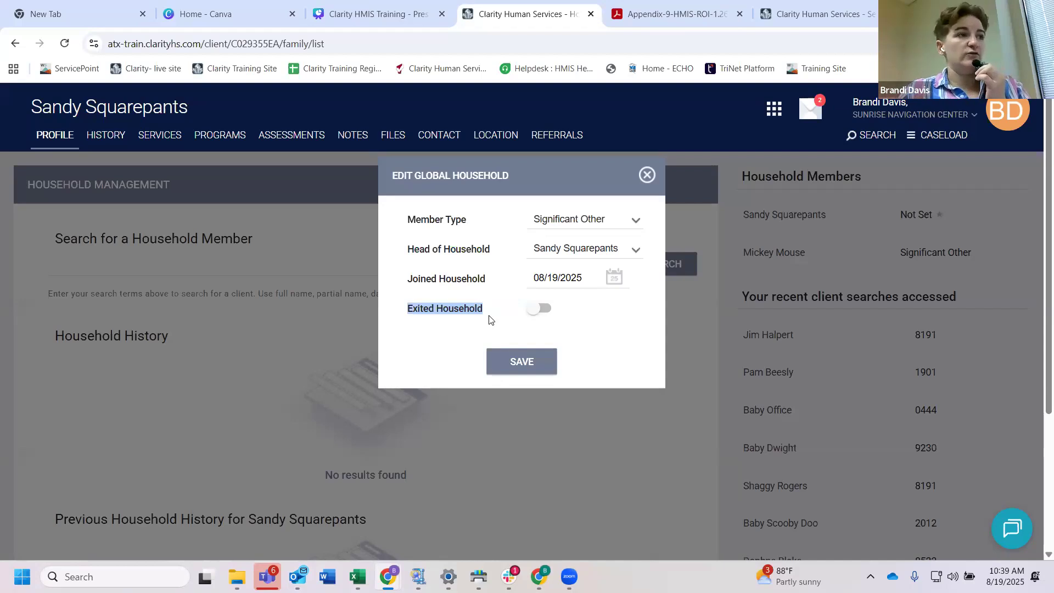
pyautogui.click(531, 359)
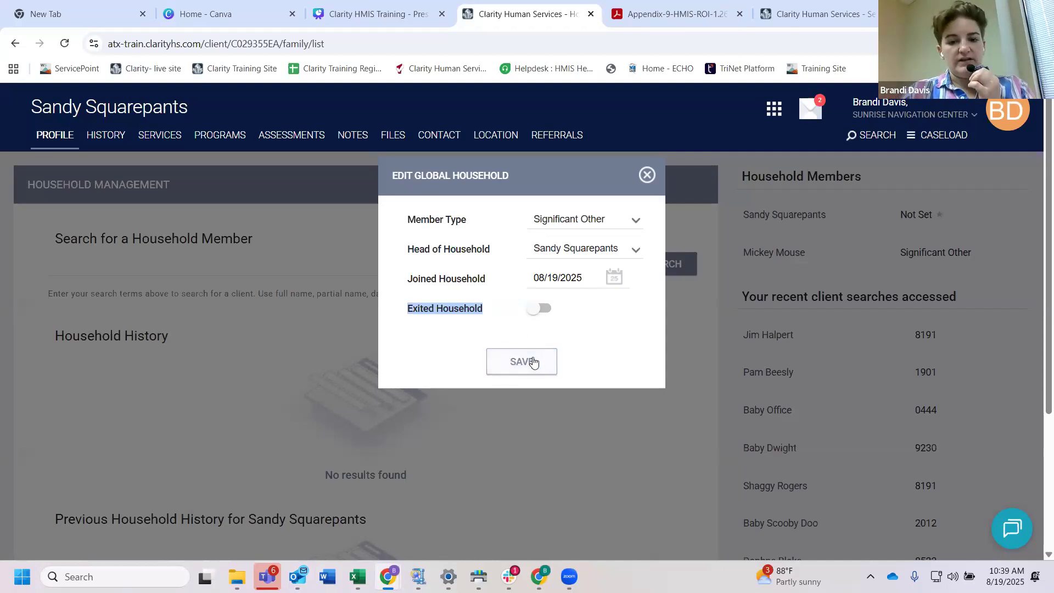
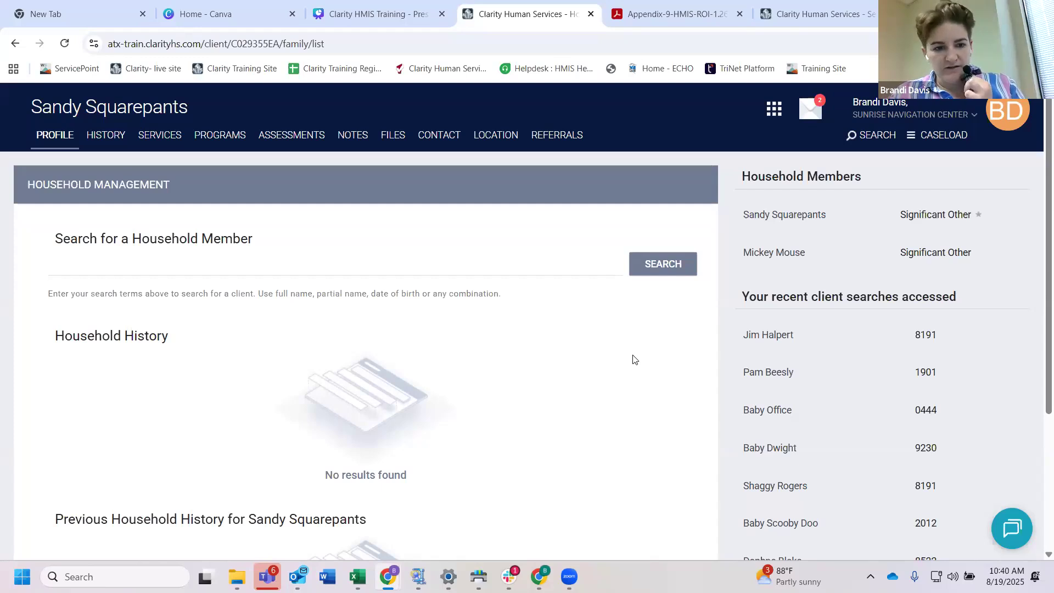
pyautogui.scroll(-1, 634, 360)
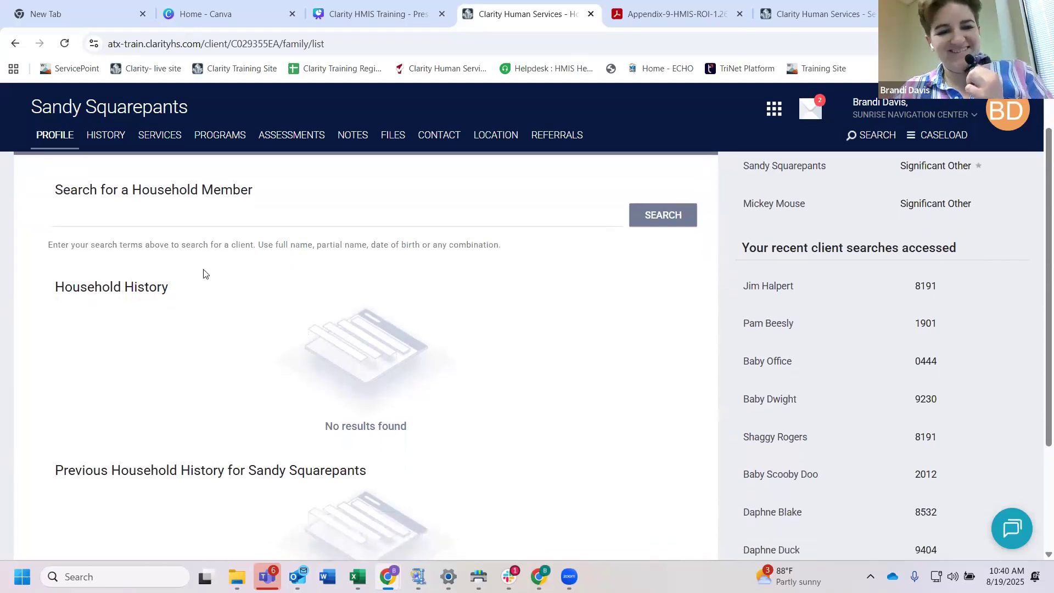
pyautogui.scroll(-1, 204, 273)
pyautogui.scroll(2, 203, 272)
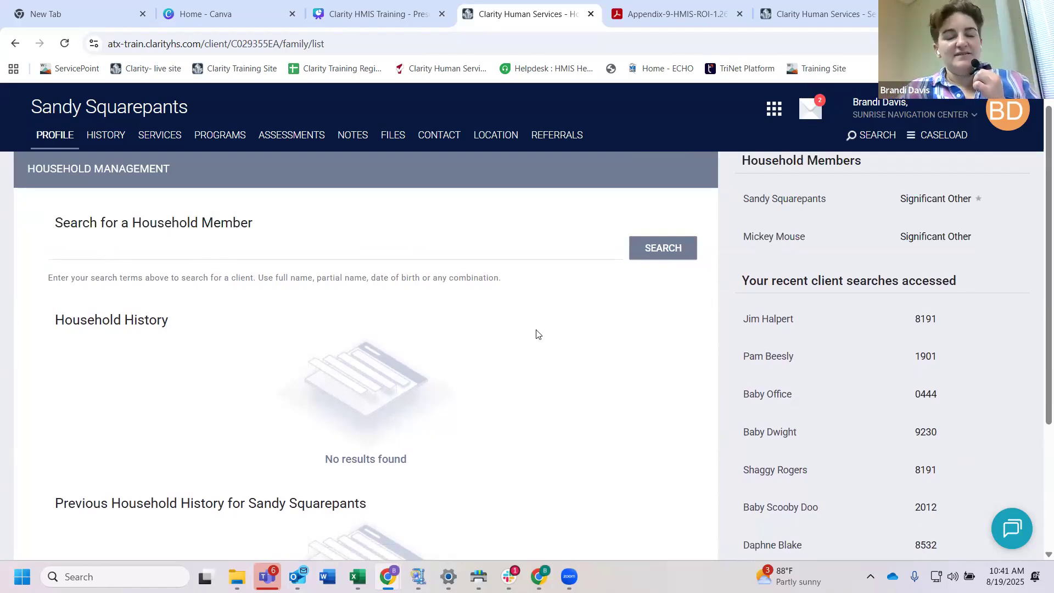
pyautogui.scroll(1, 646, 345)
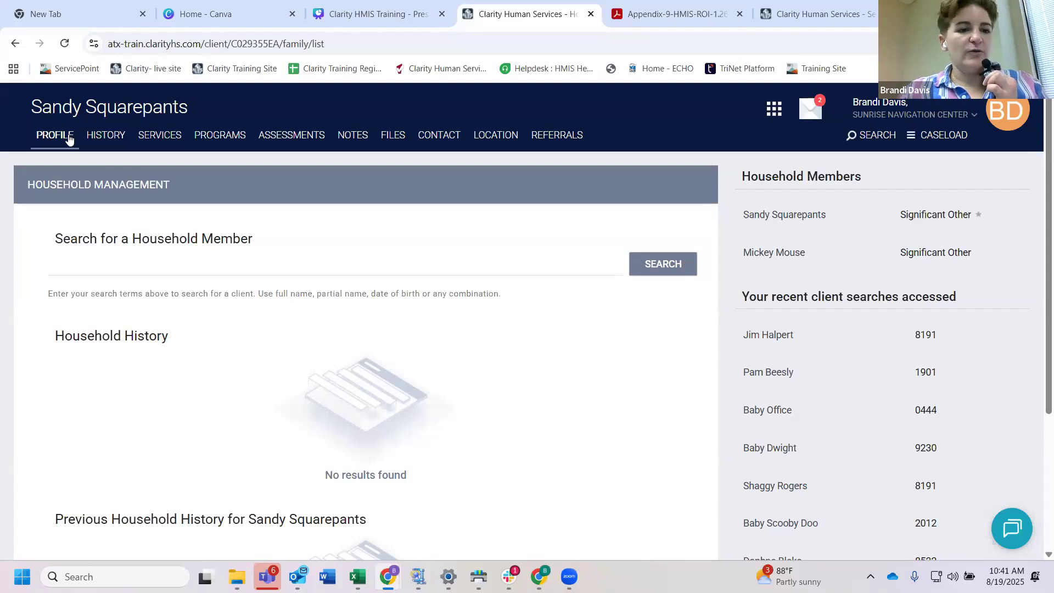
# Step: Open the client's history and show the advanced search options, including the category choices
pyautogui.click(110, 140)
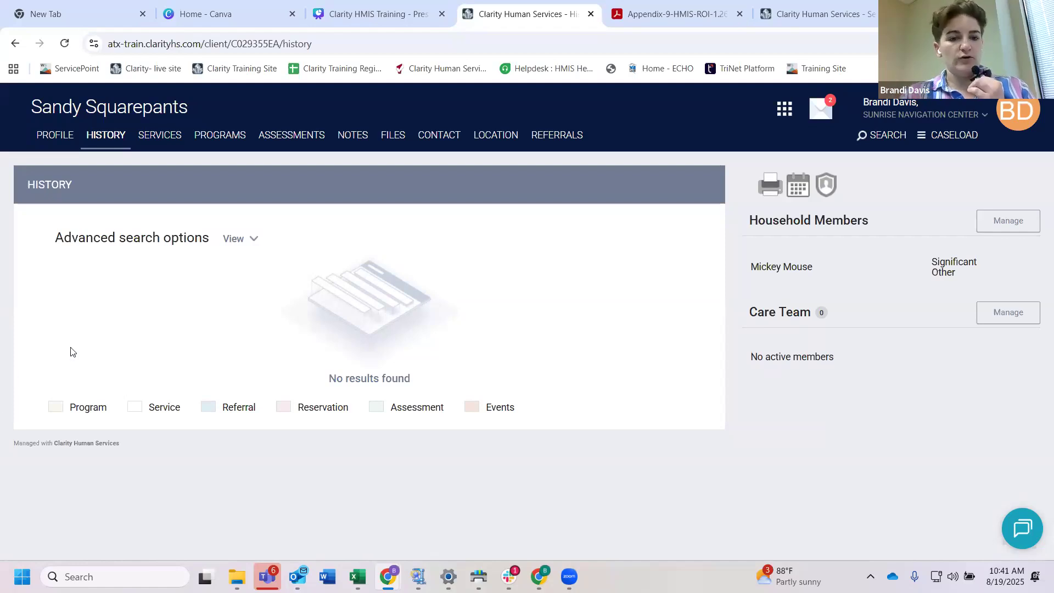
pyautogui.click(238, 244)
pyautogui.click(141, 283)
pyautogui.scroll(-1, 141, 284)
pyautogui.click(374, 267)
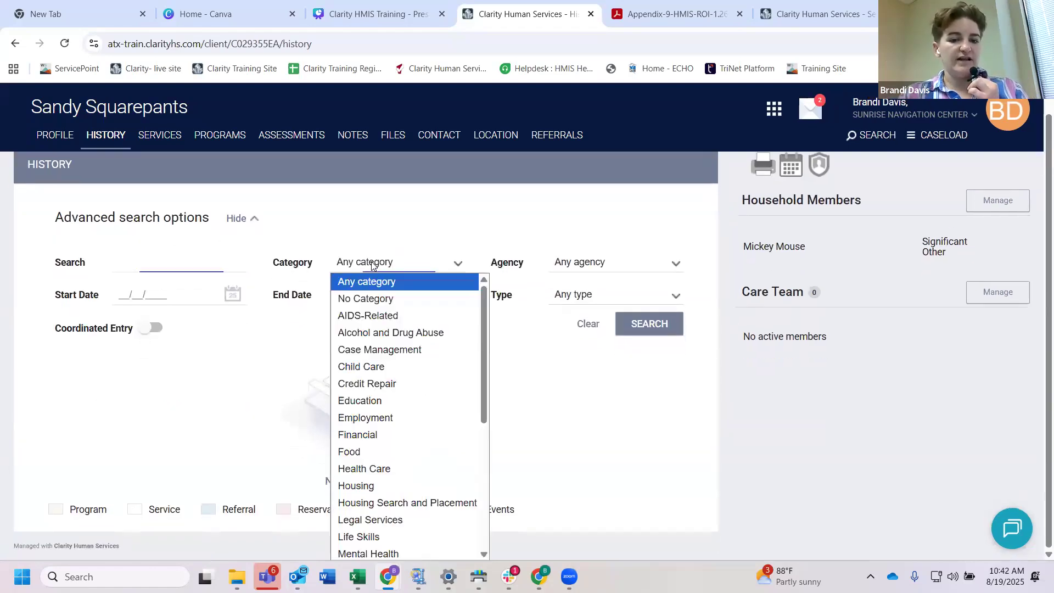
pyautogui.click(358, 267)
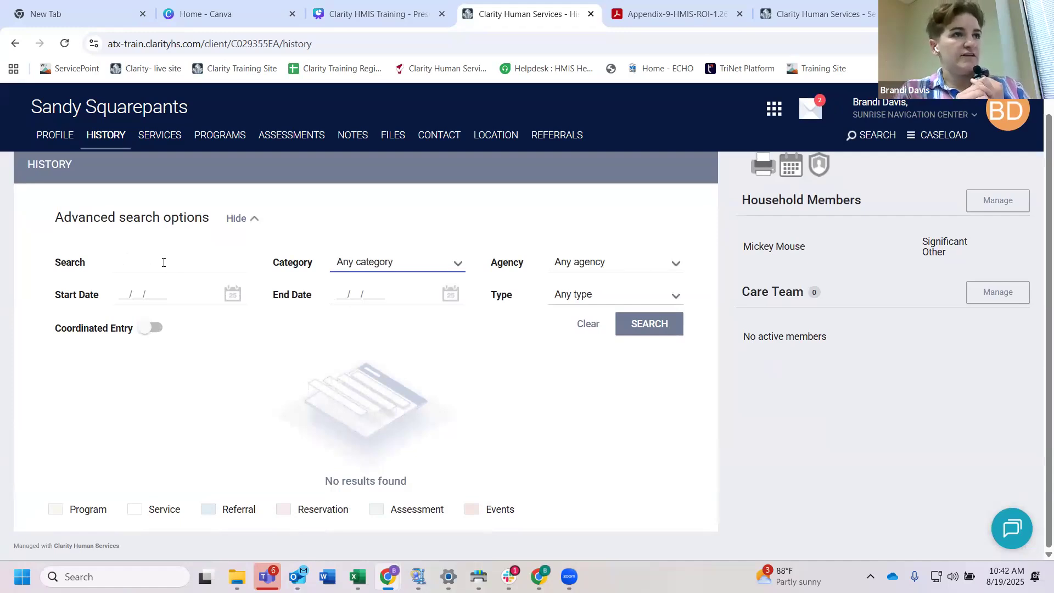
# Step: Open the client's programs page and look through the list of available programs
pyautogui.click(228, 141)
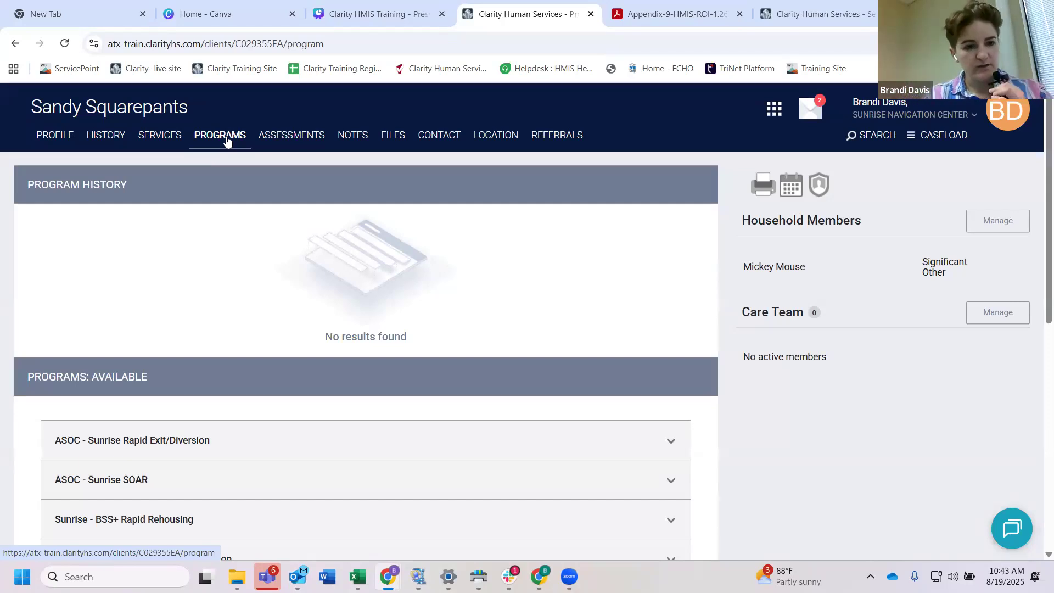
pyautogui.click(228, 142)
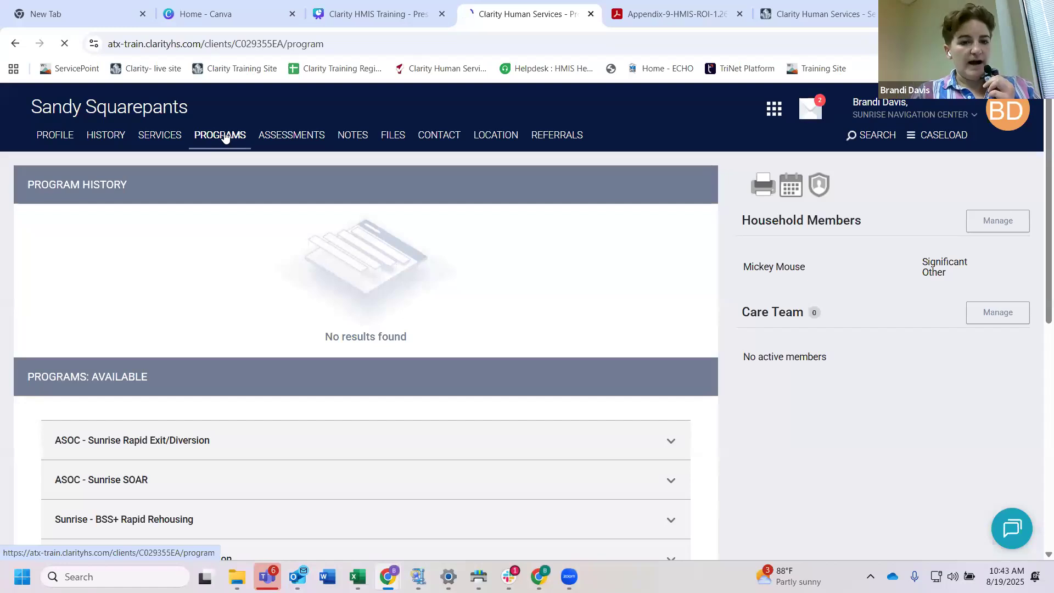
pyautogui.scroll(-1, 426, 382)
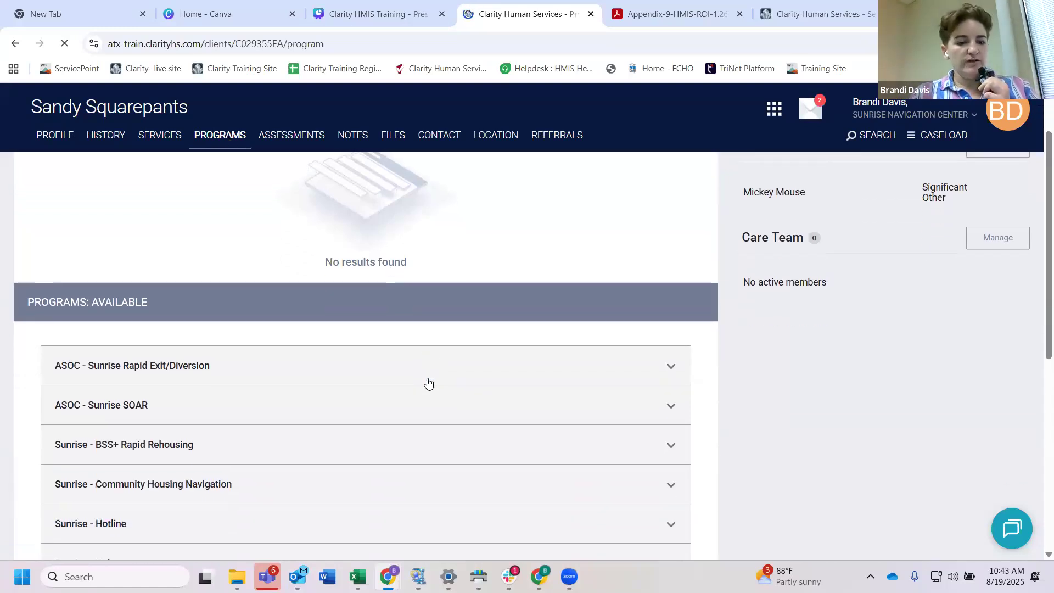
pyautogui.moveTo(157, 346)
pyautogui.mouseDown()
pyautogui.moveTo(24, 345)
pyautogui.moveTo(150, 345)
pyautogui.mouseUp()
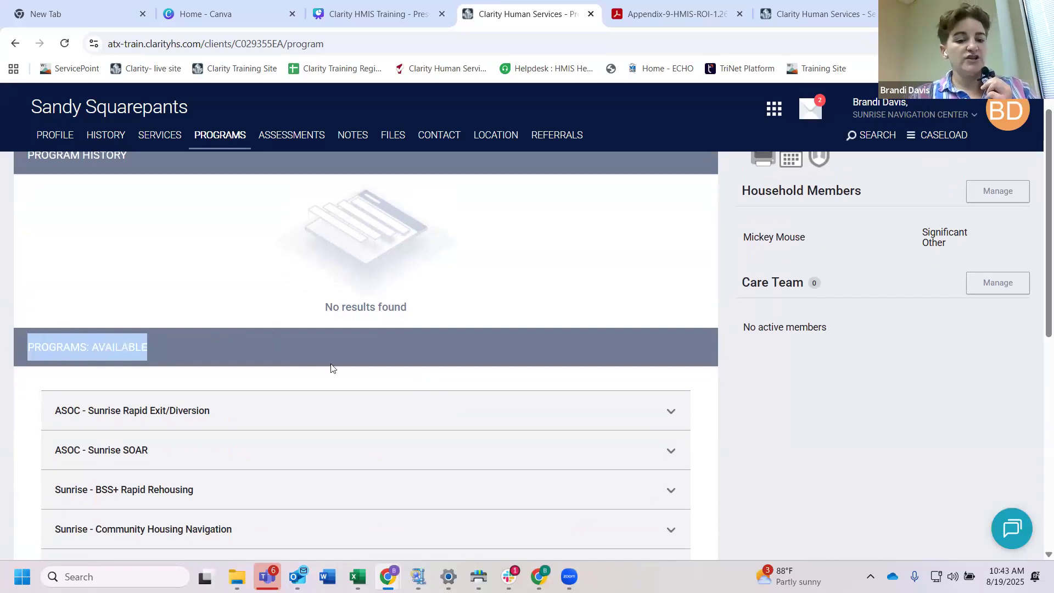
pyautogui.scroll(-4, 331, 367)
pyautogui.scroll(1, 331, 368)
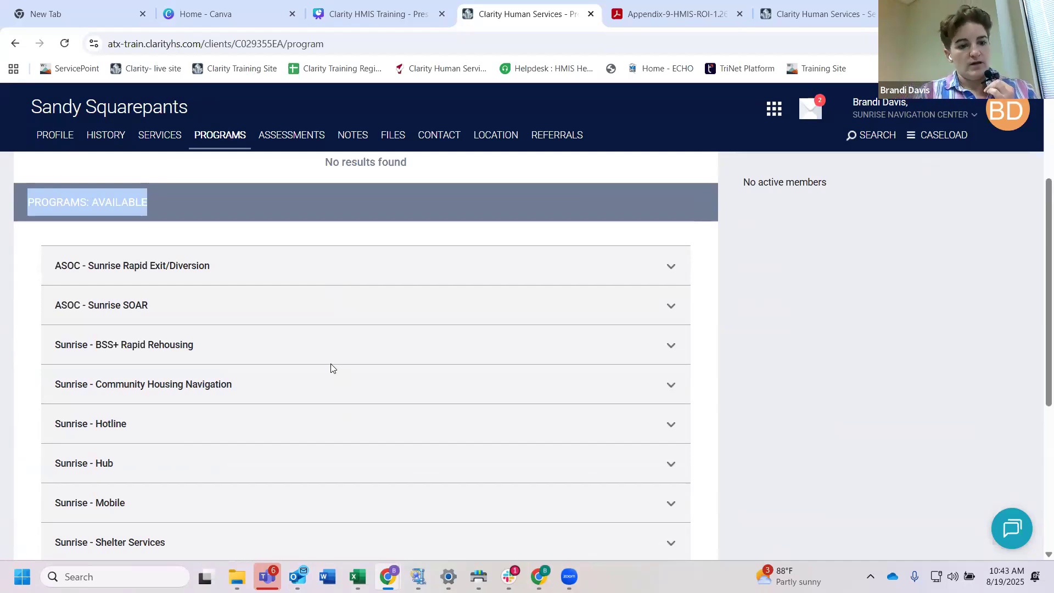
pyautogui.scroll(-2, 331, 368)
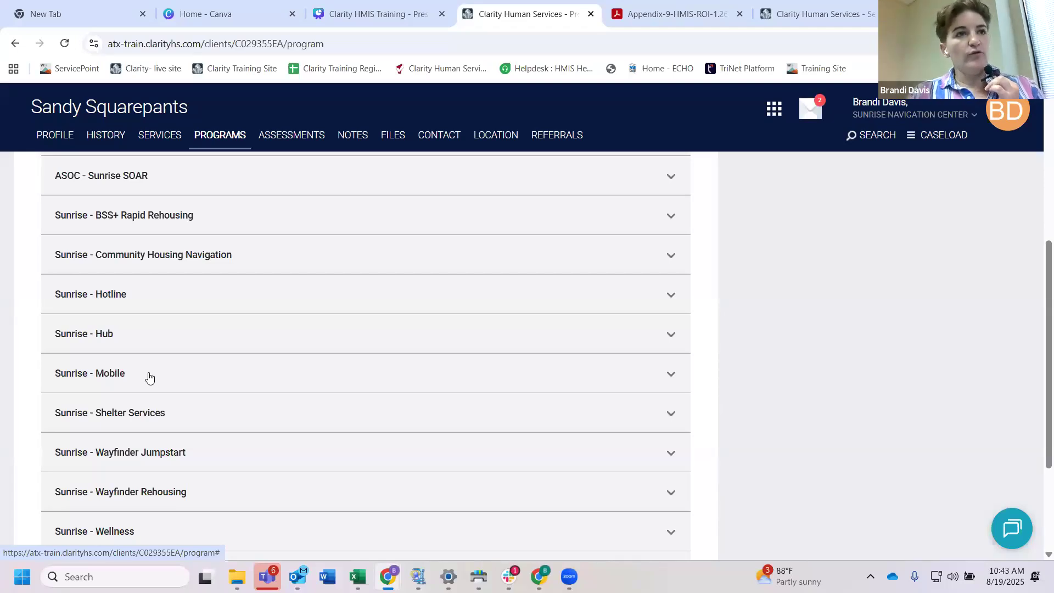
pyautogui.scroll(3, 159, 375)
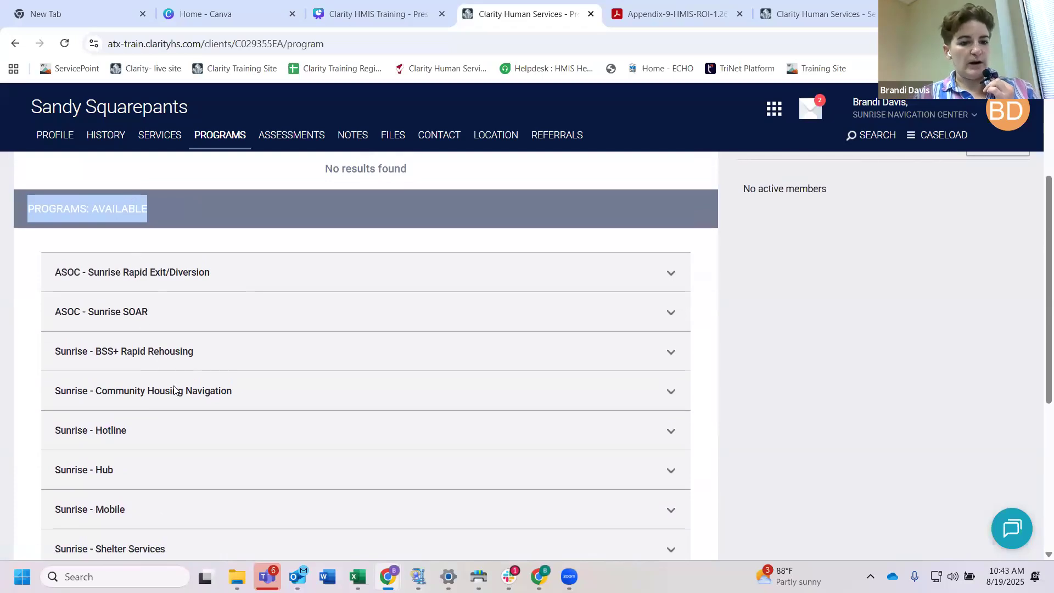
pyautogui.scroll(-1, 194, 408)
pyautogui.scroll(-1, 193, 409)
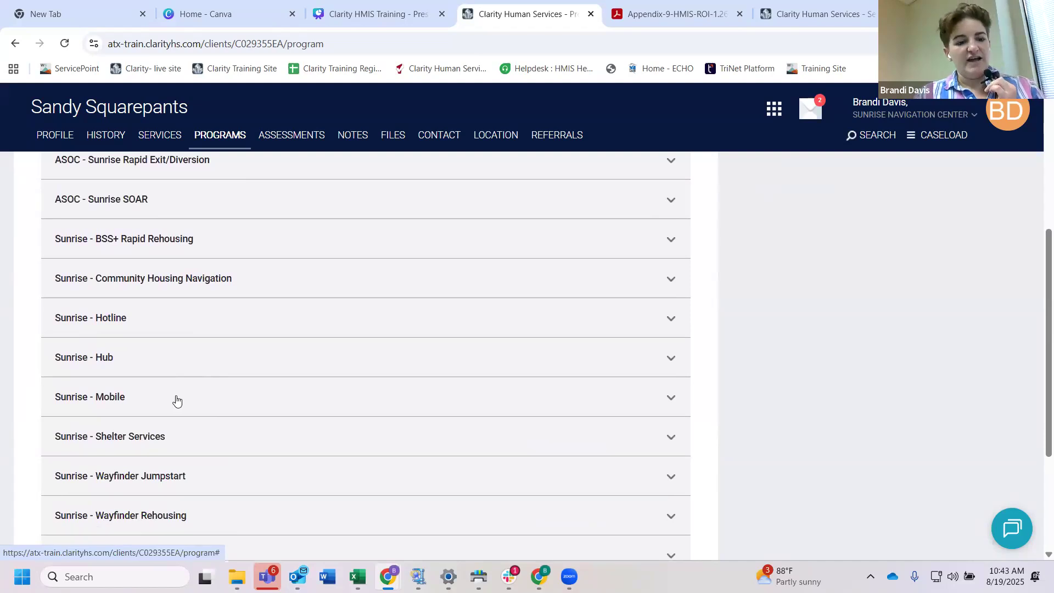
# Step: Expand the Sunrise - Mobile program and review its active clients, funding source and service categories
pyautogui.click(189, 397)
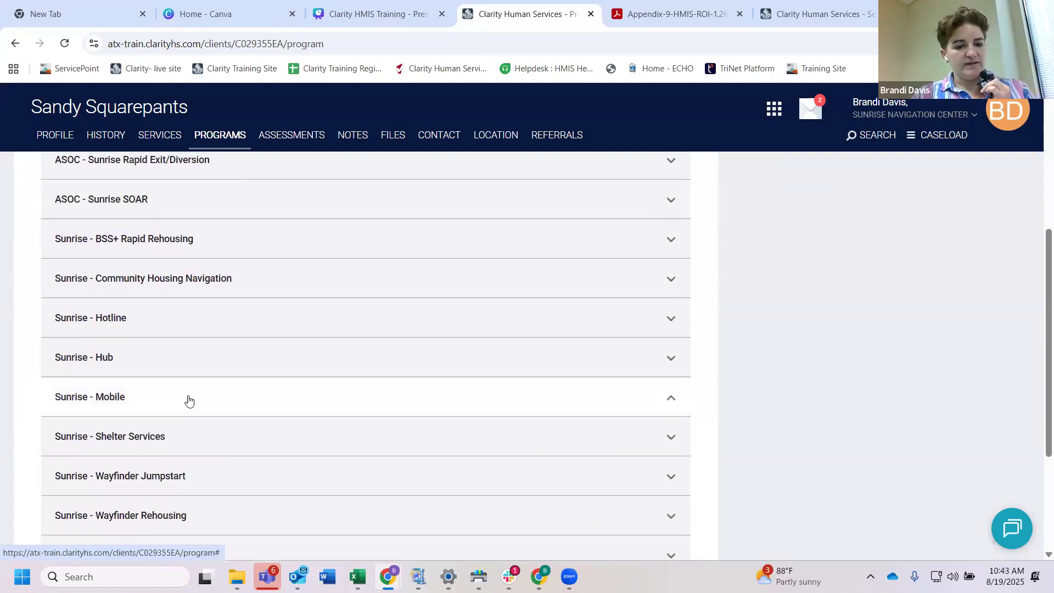
pyautogui.scroll(-1, 238, 411)
pyautogui.scroll(-2, 237, 409)
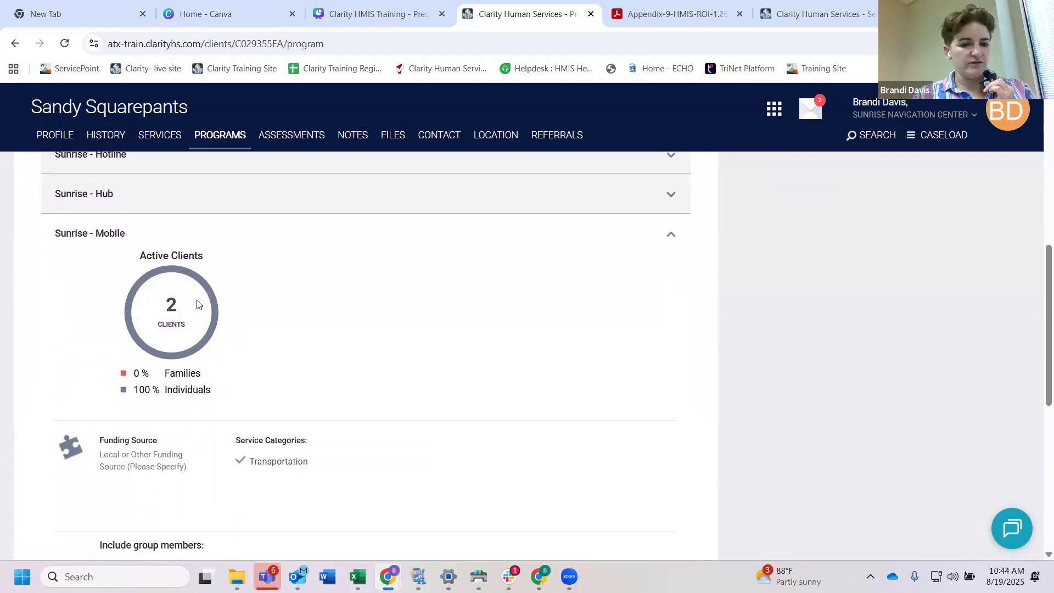
pyautogui.scroll(-1, 318, 371)
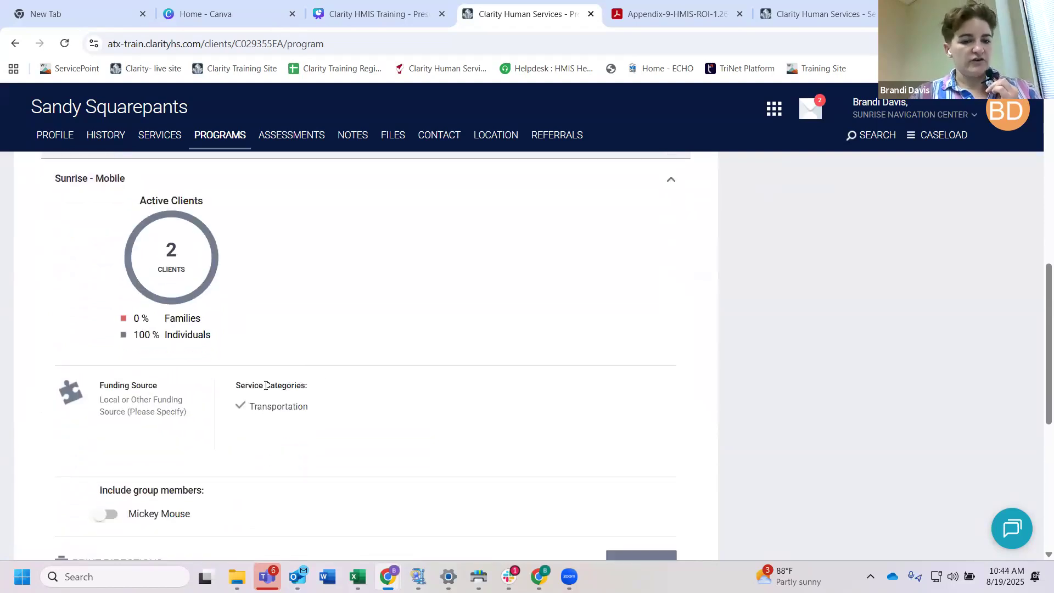
pyautogui.moveTo(308, 389); pyautogui.dragTo(234, 388)
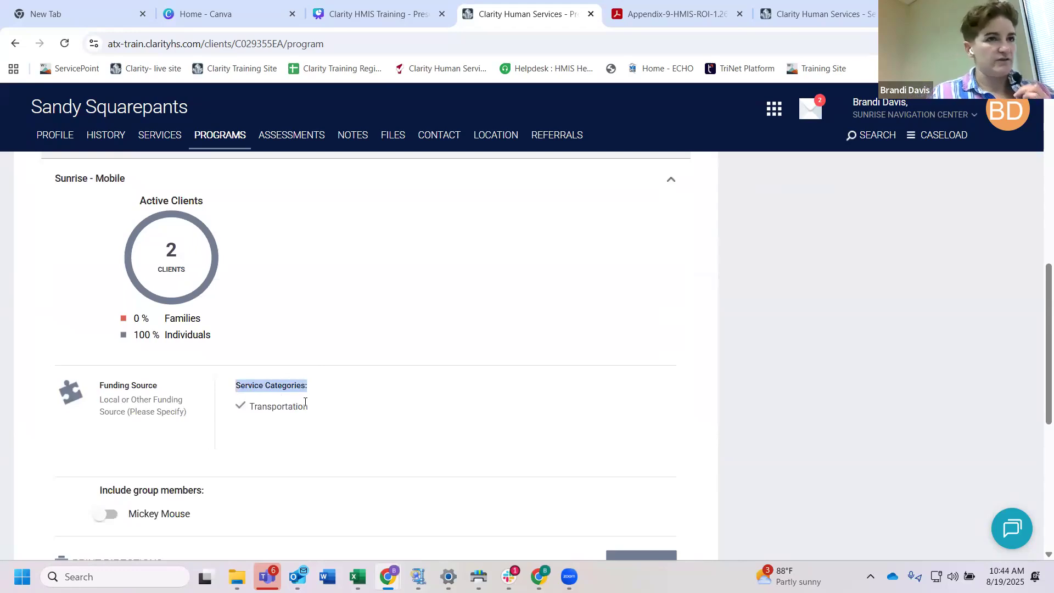
pyautogui.scroll(-1, 305, 403)
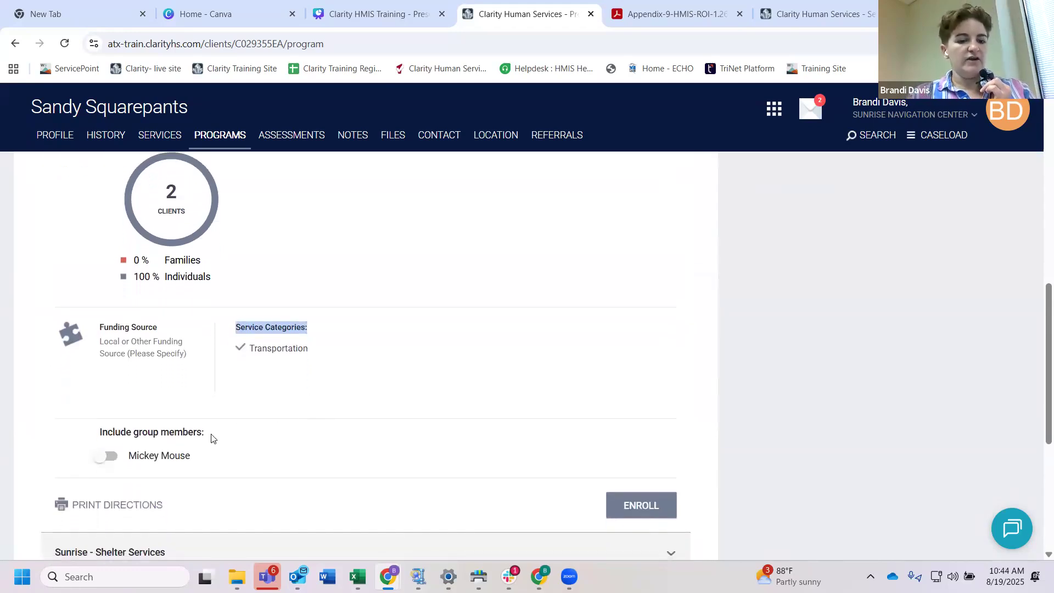
# Step: Include the listed household member in the Sunrise - Mobile enrollment and start enrolling the group
pyautogui.click(185, 432)
pyautogui.moveTo(204, 431); pyautogui.dragTo(98, 434)
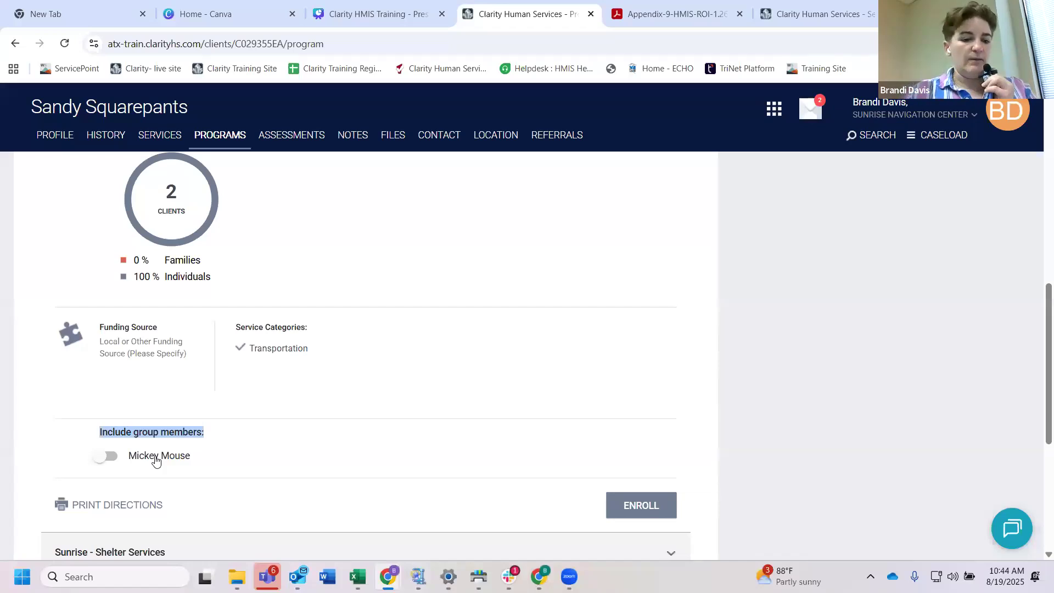
pyautogui.click(110, 456)
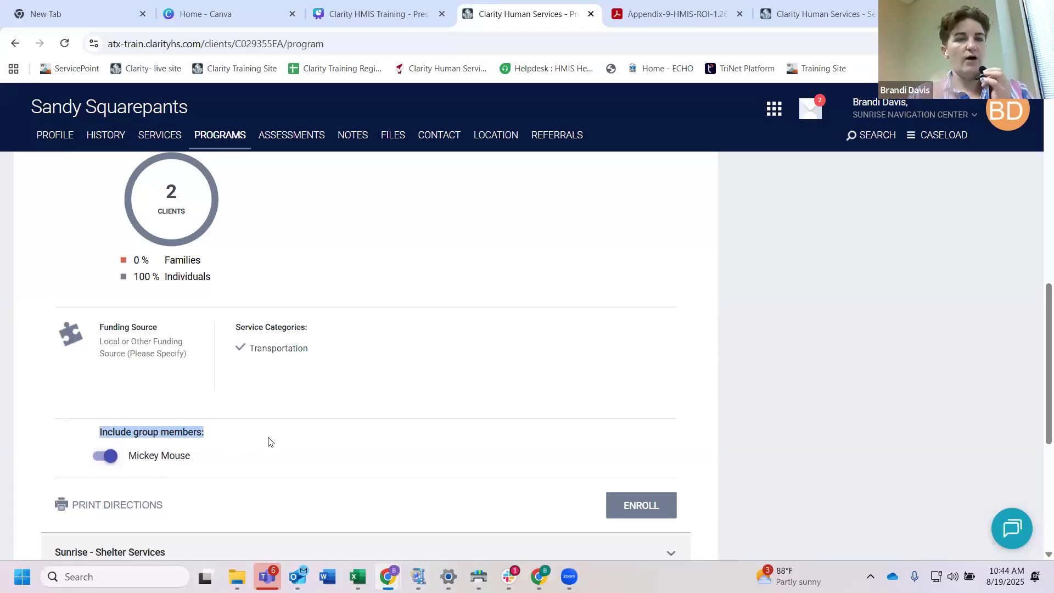
pyautogui.scroll(3, 268, 442)
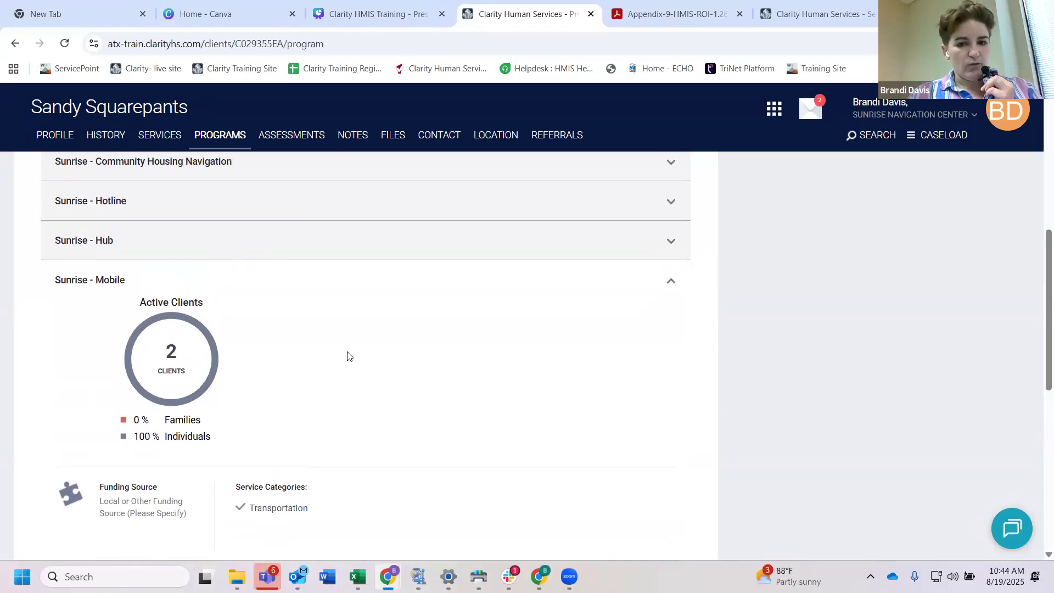
pyautogui.scroll(-2, 346, 356)
pyautogui.scroll(-1, 347, 356)
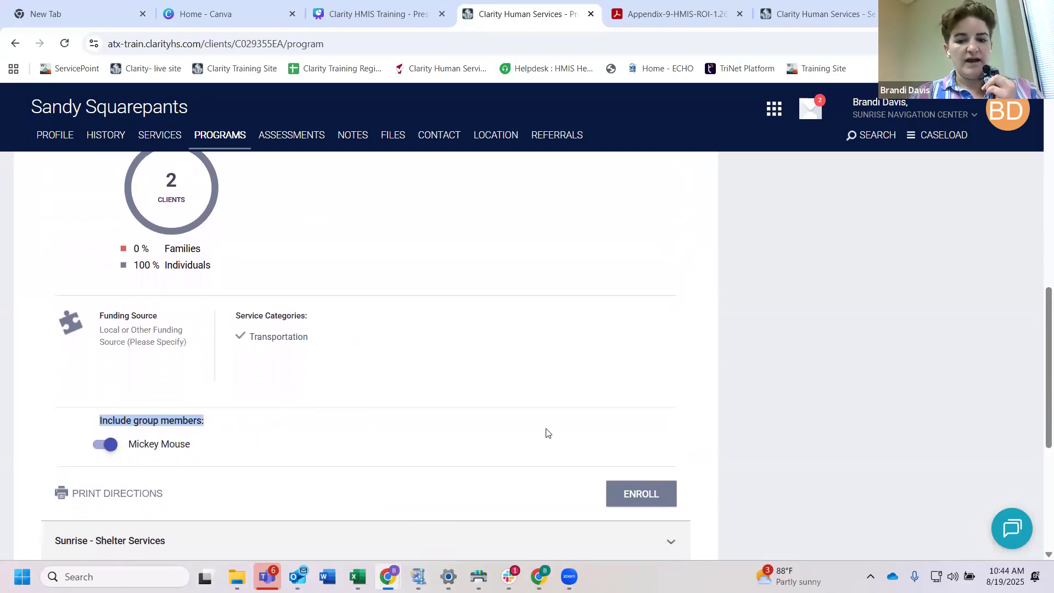
pyautogui.scroll(-1, 544, 433)
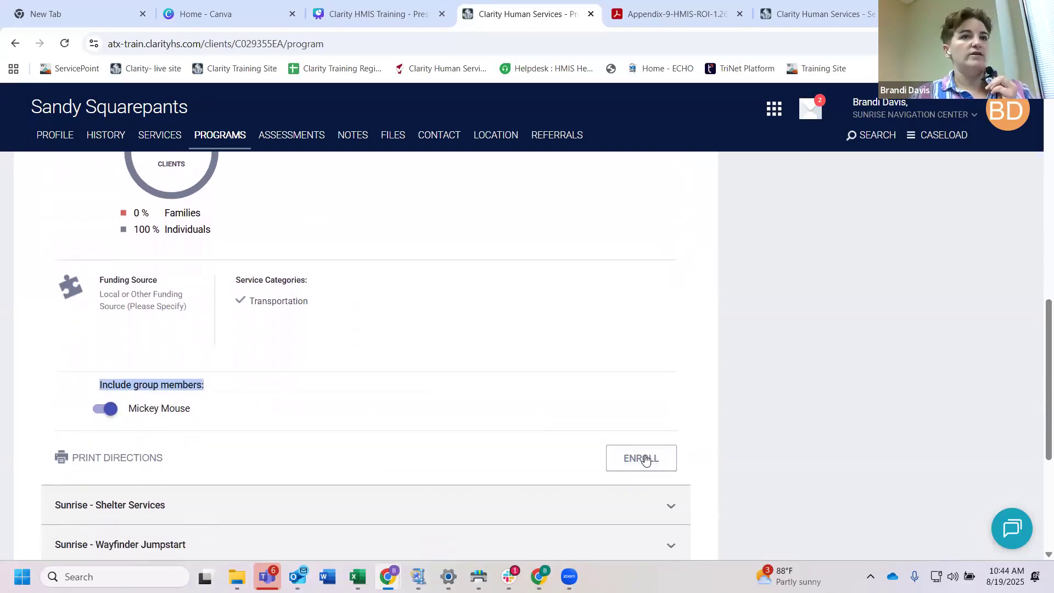
pyautogui.click(645, 459)
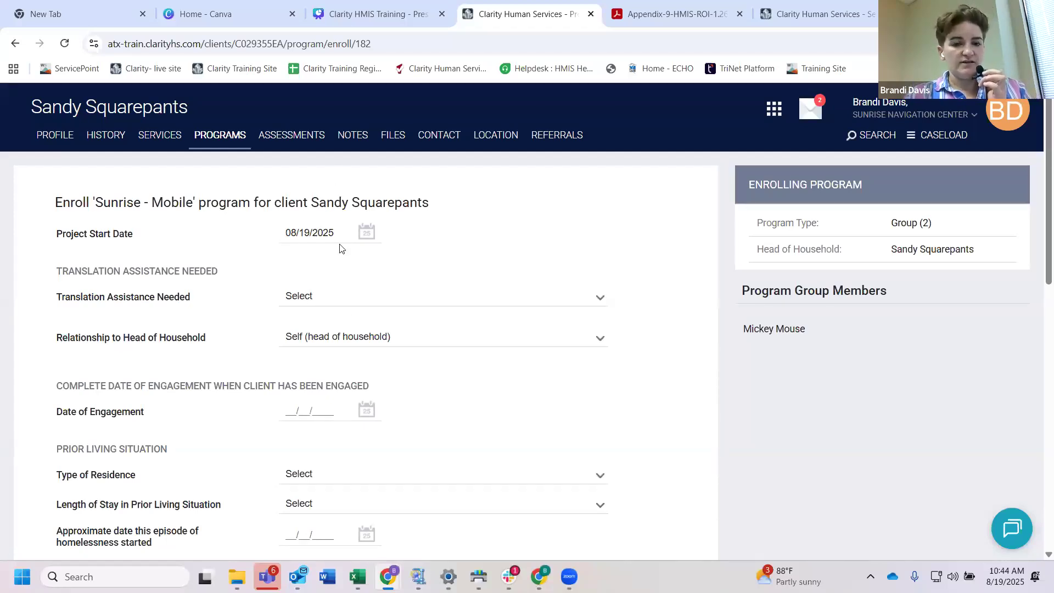
# Step: Set Translation Assistance Needed to No on the program enrollment form
pyautogui.click(339, 295)
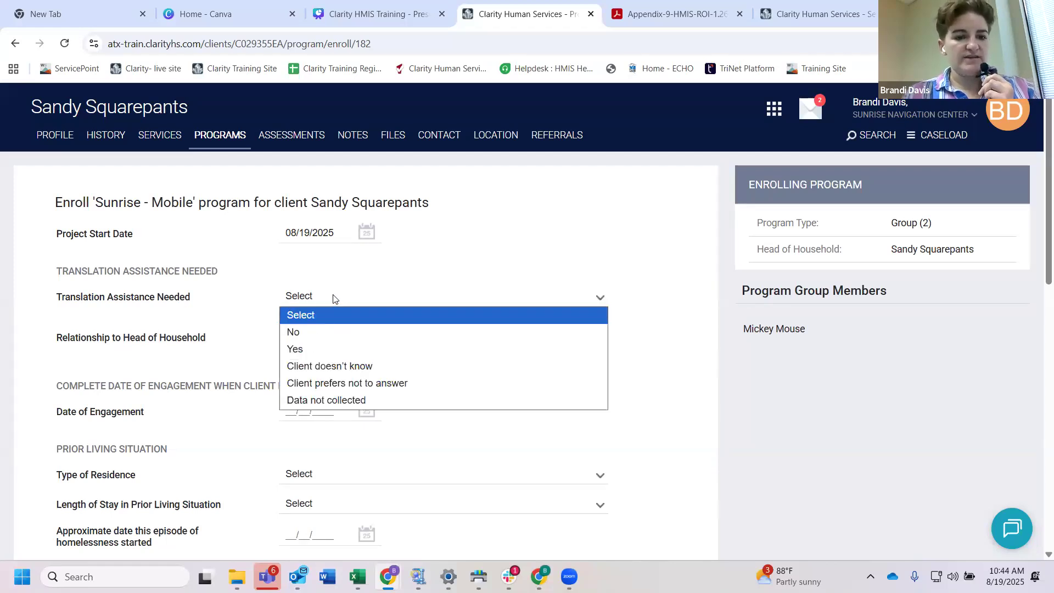
pyautogui.click(324, 332)
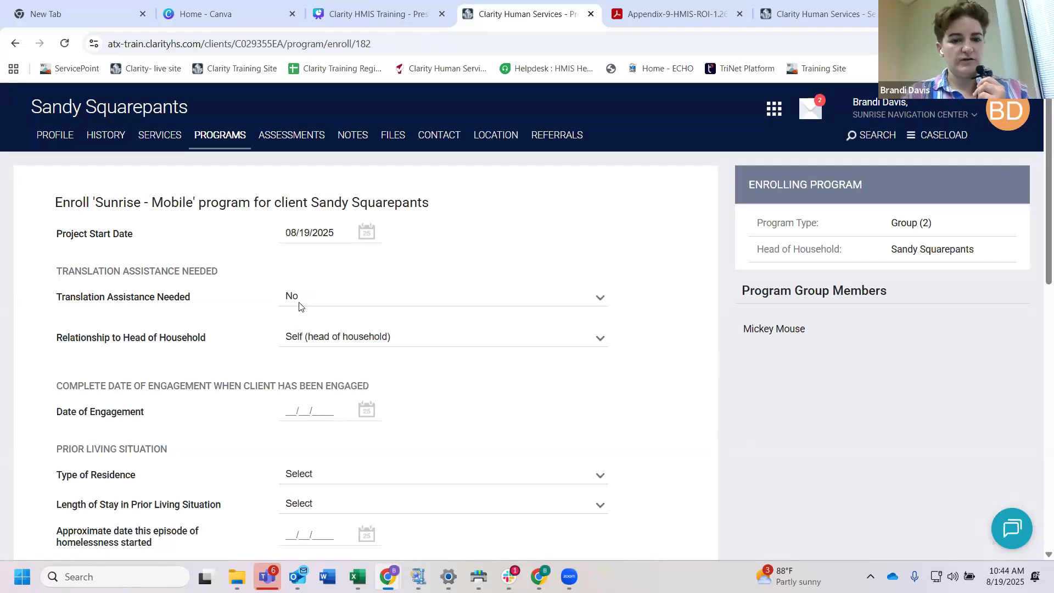
pyautogui.scroll(-1, 263, 307)
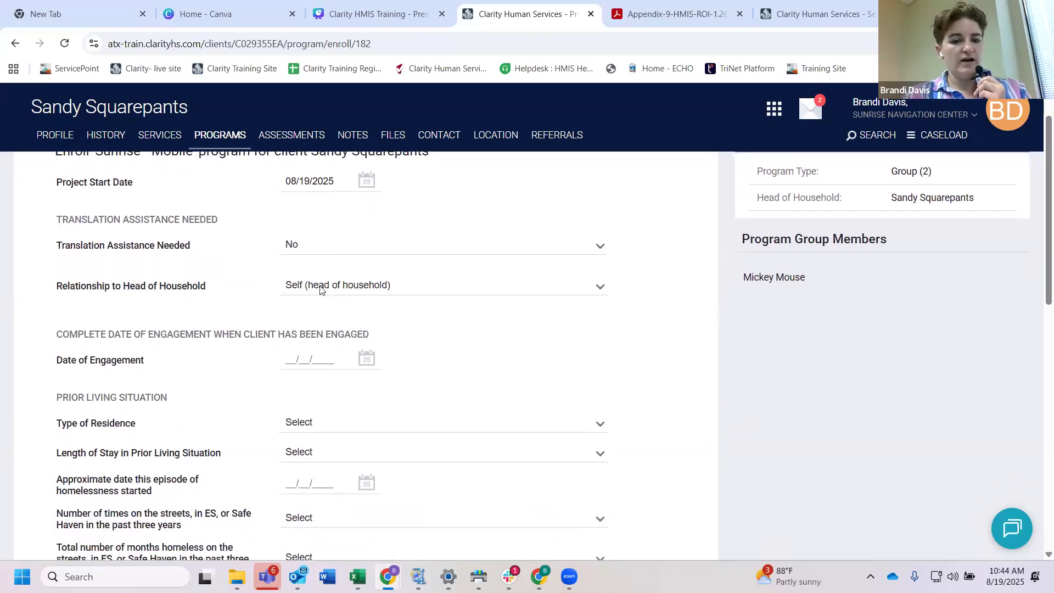
# Step: Show the explanation of the Date of Engagement field on the enrollment form
pyautogui.scroll(-1, 420, 308)
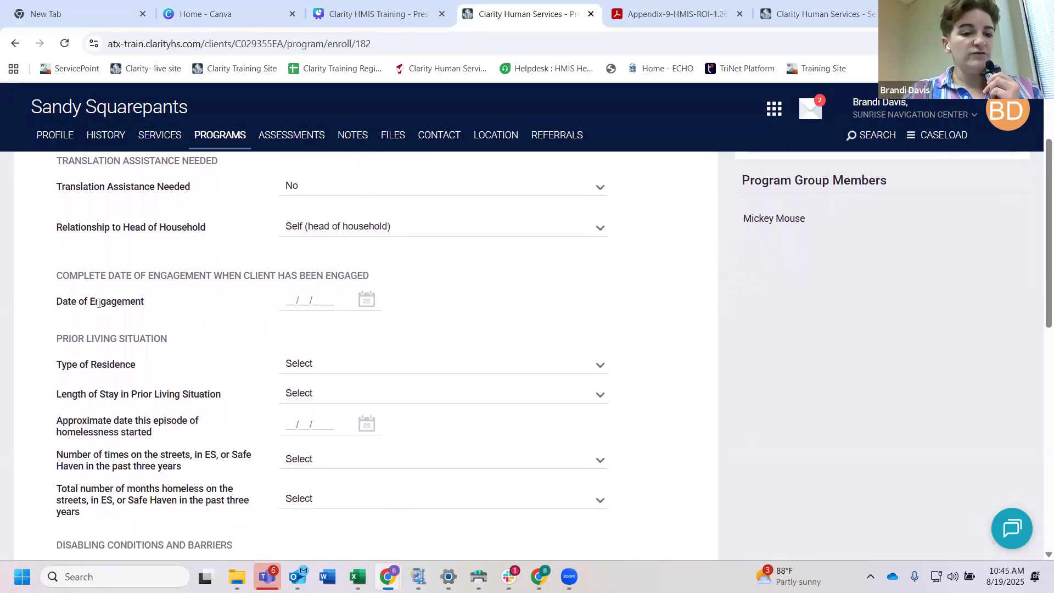
pyautogui.moveTo(148, 301); pyautogui.dragTo(55, 301)
pyautogui.moveTo(146, 302)
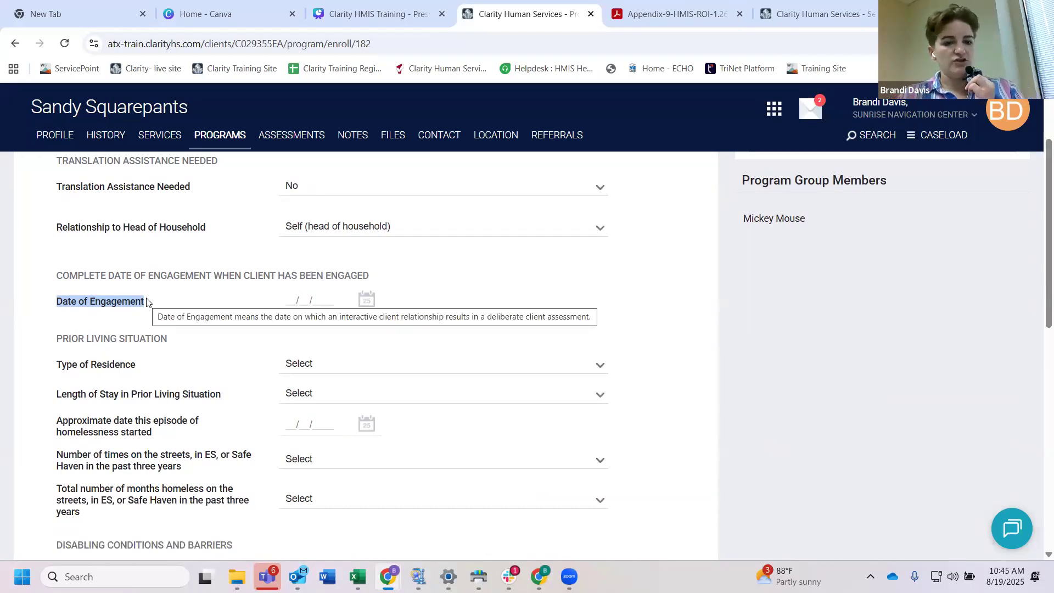
pyautogui.click(146, 318)
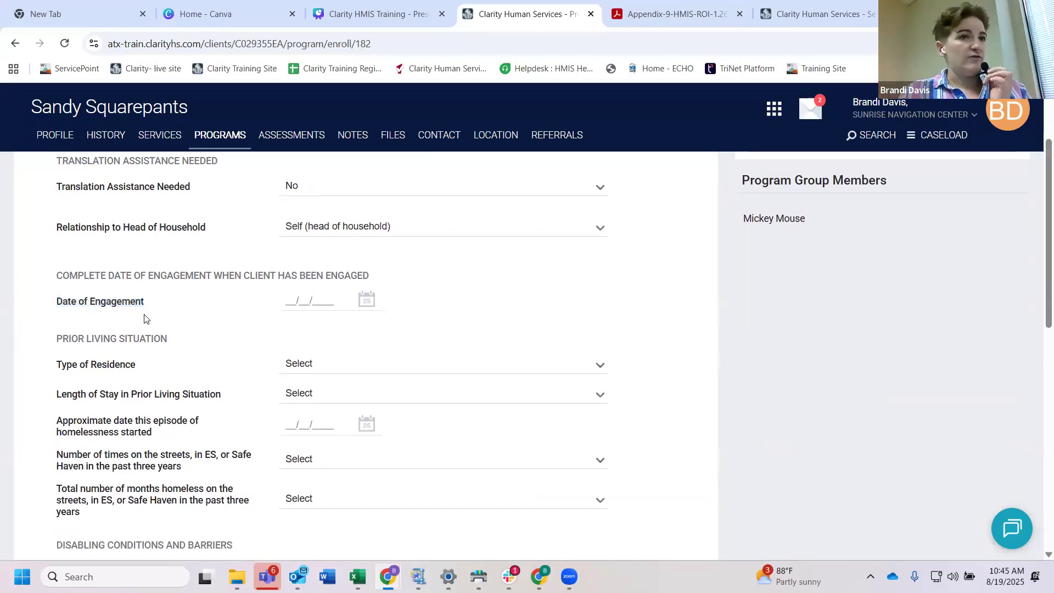
# Step: Set Disabling Condition to Yes in the disabling conditions and barriers section of the enrollment form
pyautogui.scroll(-4, 272, 336)
pyautogui.scroll(-1, 272, 336)
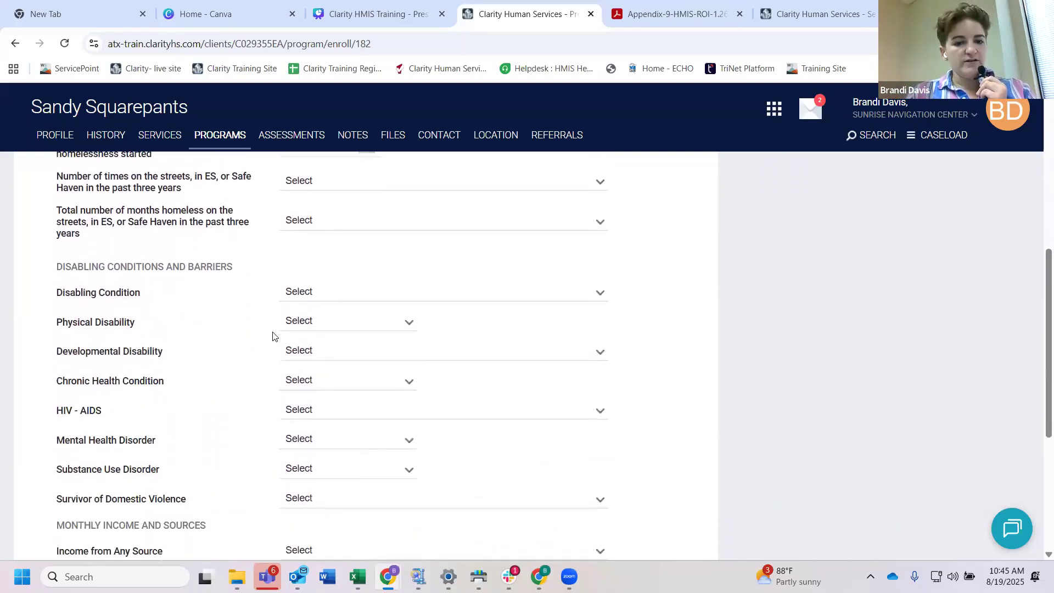
pyautogui.click(323, 289)
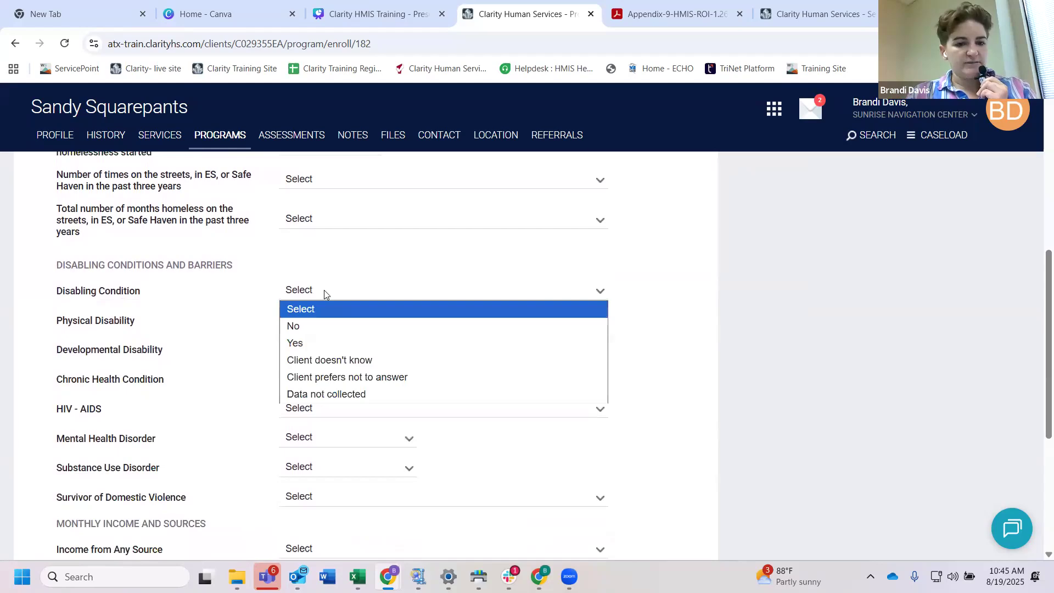
pyautogui.click(301, 294)
pyautogui.scroll(2, 301, 295)
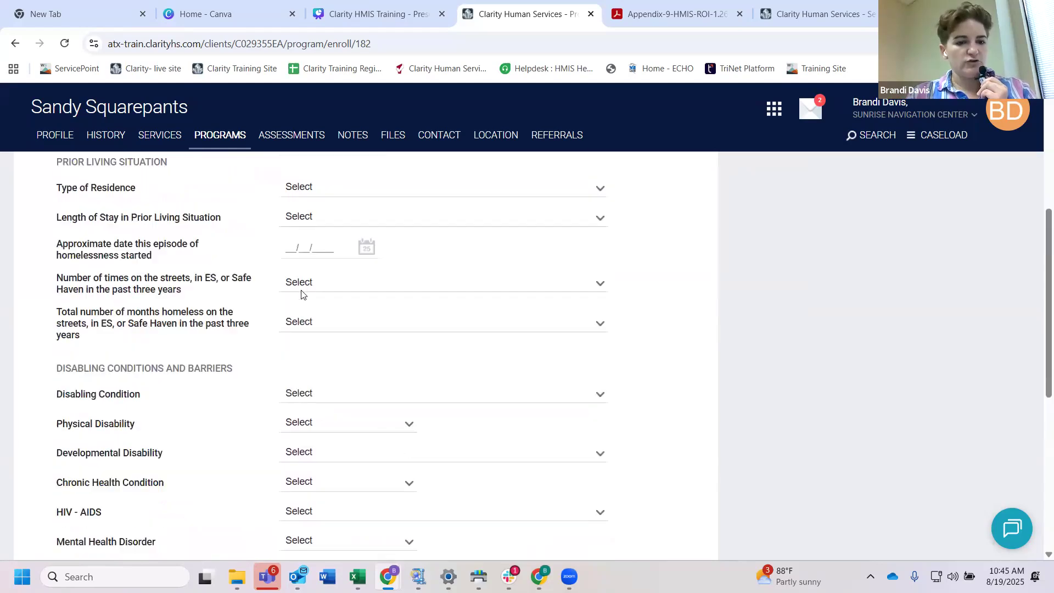
pyautogui.scroll(-2, 302, 294)
pyautogui.click(323, 317)
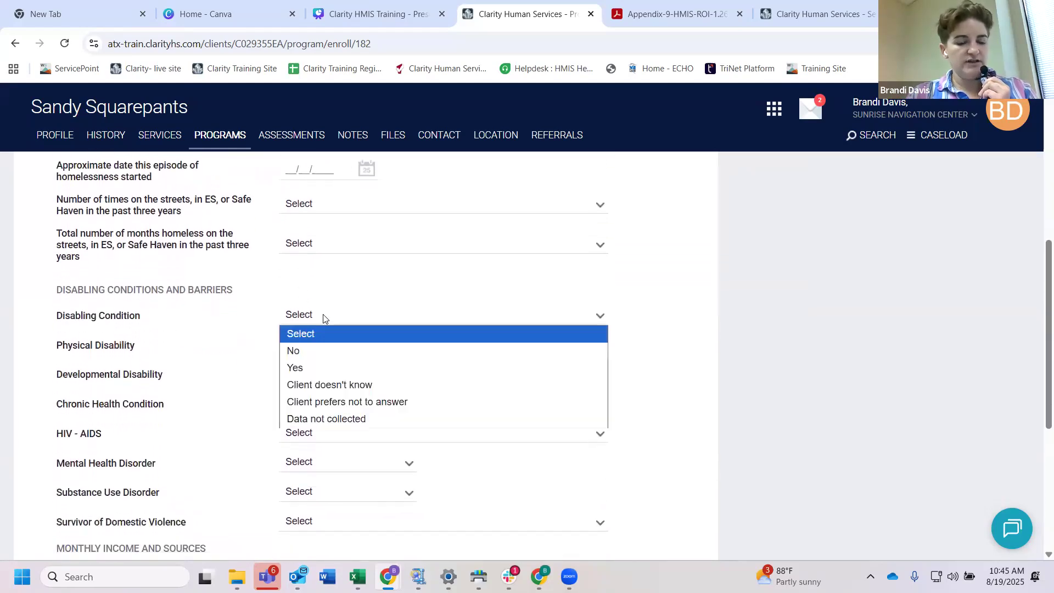
pyautogui.click(312, 366)
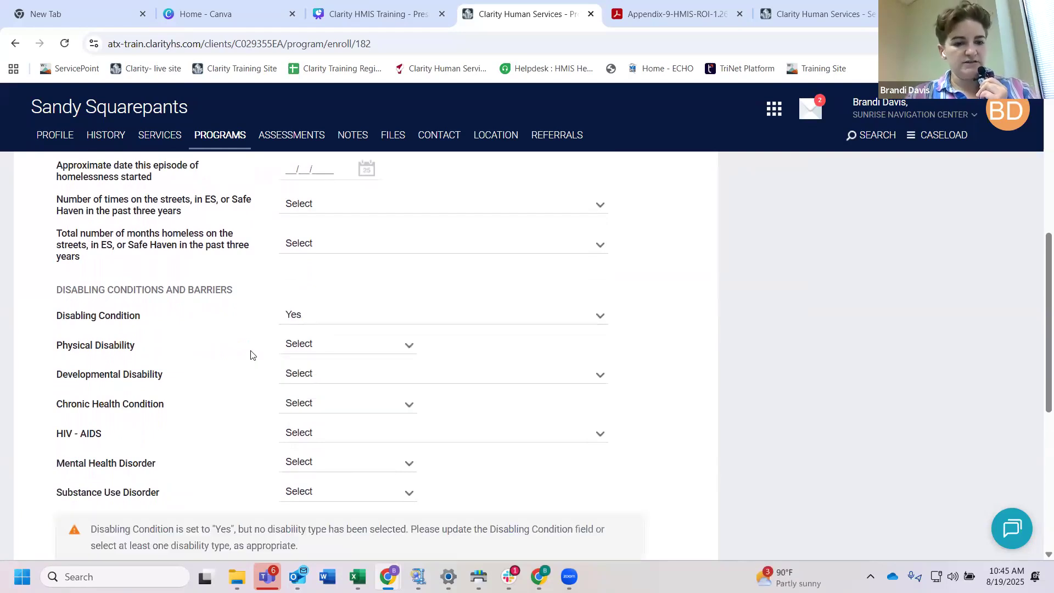
# Step: Set Mental Health Disorder to Yes and mark it as Long Term Yes
pyautogui.scroll(-2, 251, 355)
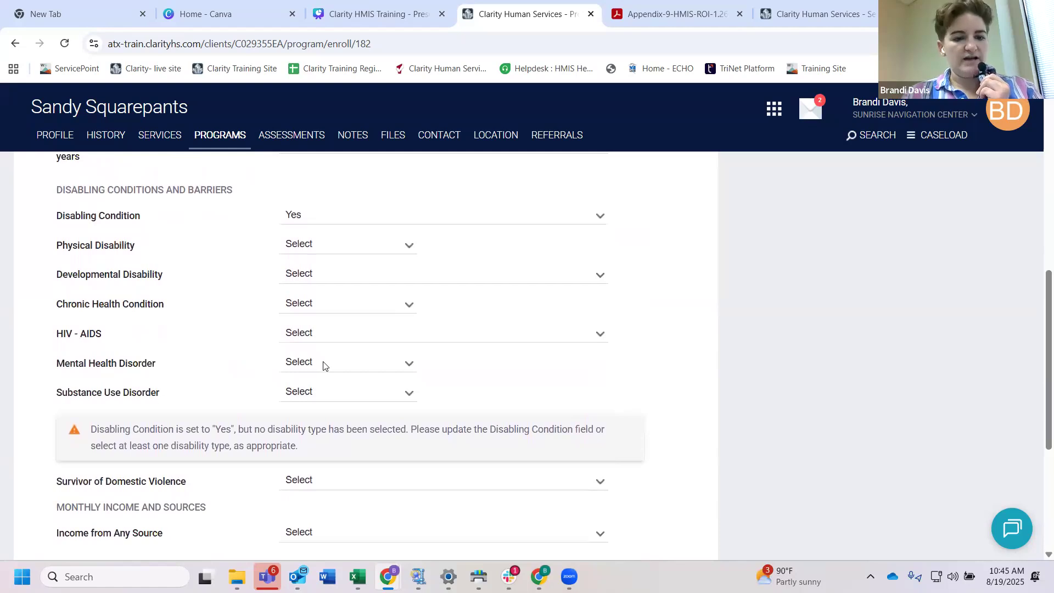
pyautogui.click(324, 365)
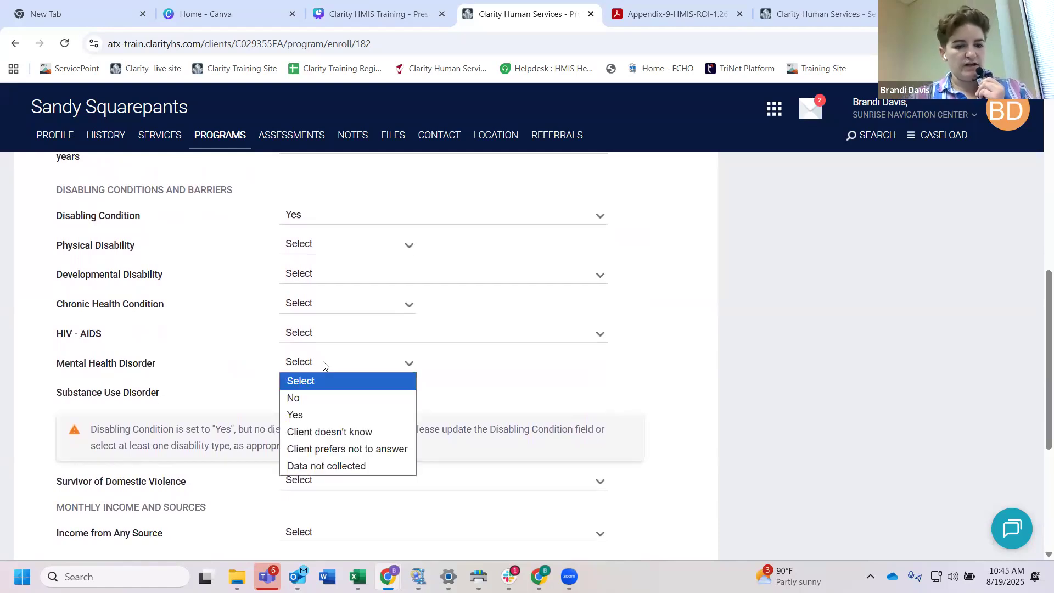
pyautogui.click(314, 415)
pyautogui.click(495, 368)
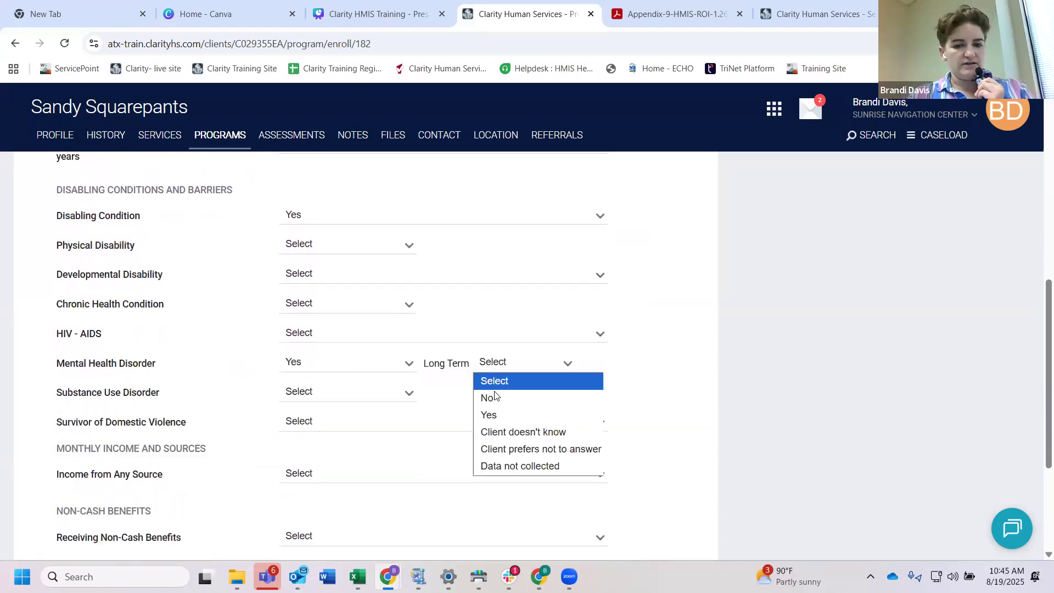
pyautogui.click(497, 415)
# Step: Save the head of household's Sunrise - Mobile enrollment and continue to the next household member's form
pyautogui.scroll(-1, 258, 201)
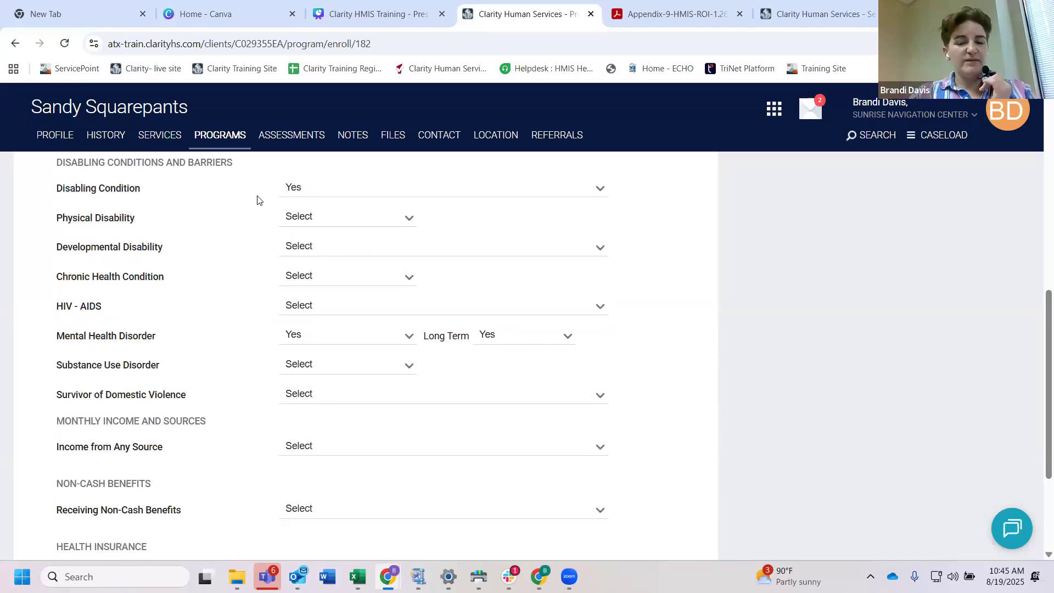
pyautogui.scroll(4, 268, 281)
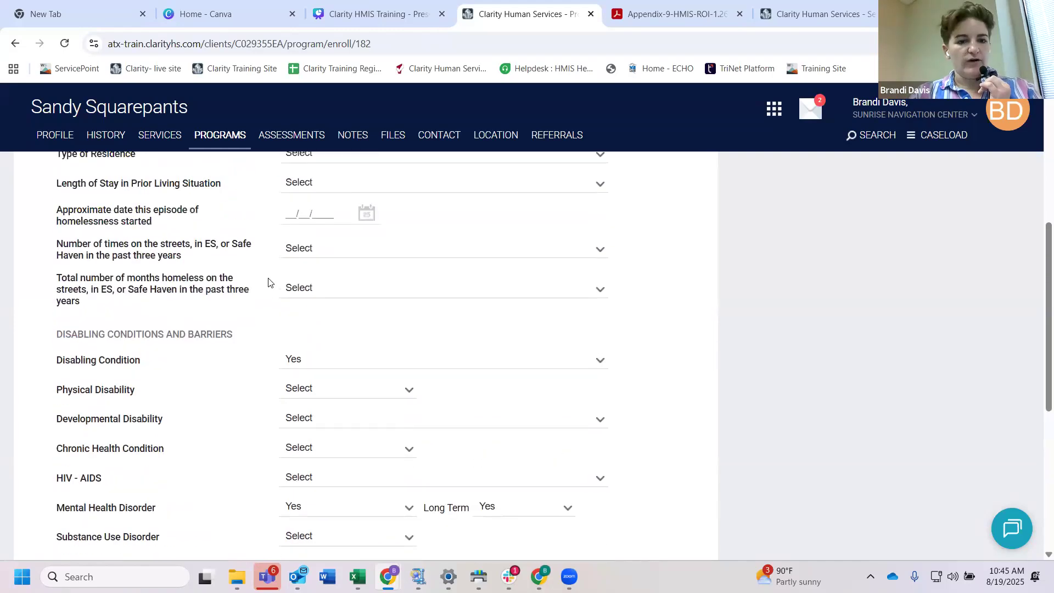
pyautogui.scroll(-7, 269, 282)
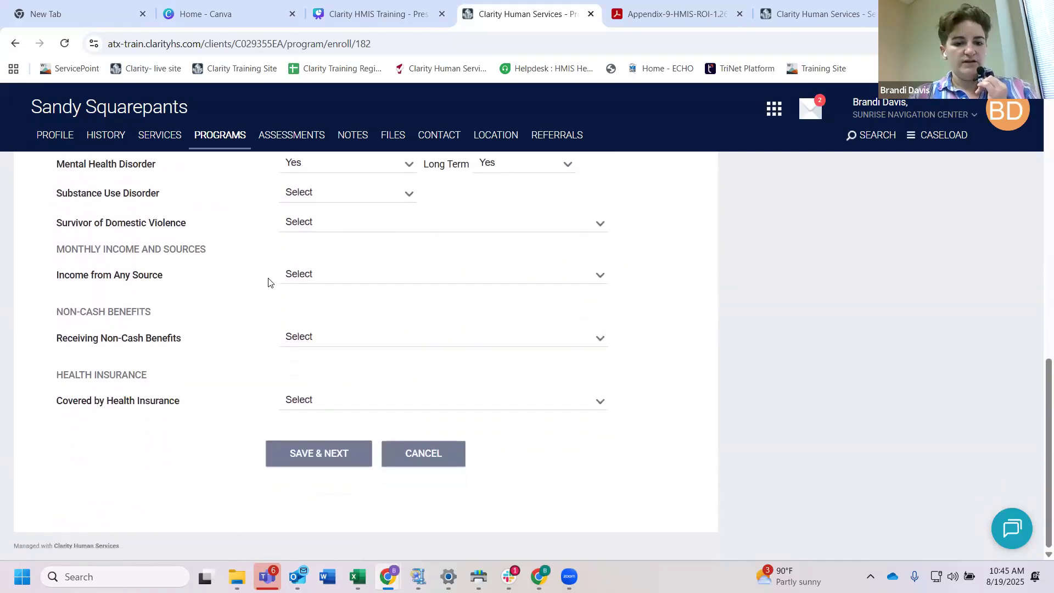
pyautogui.click(322, 451)
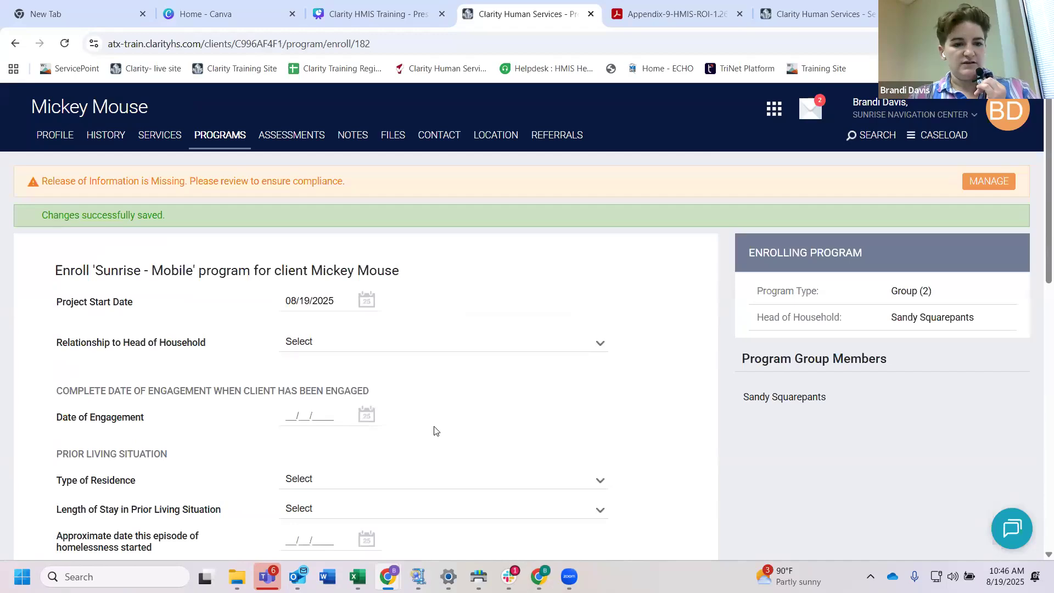
# Step: Leave the household member's enrollment form without saving and review that member's program history and available programs
pyautogui.scroll(-10, 433, 429)
pyautogui.scroll(5, 433, 430)
pyautogui.scroll(5, 433, 430)
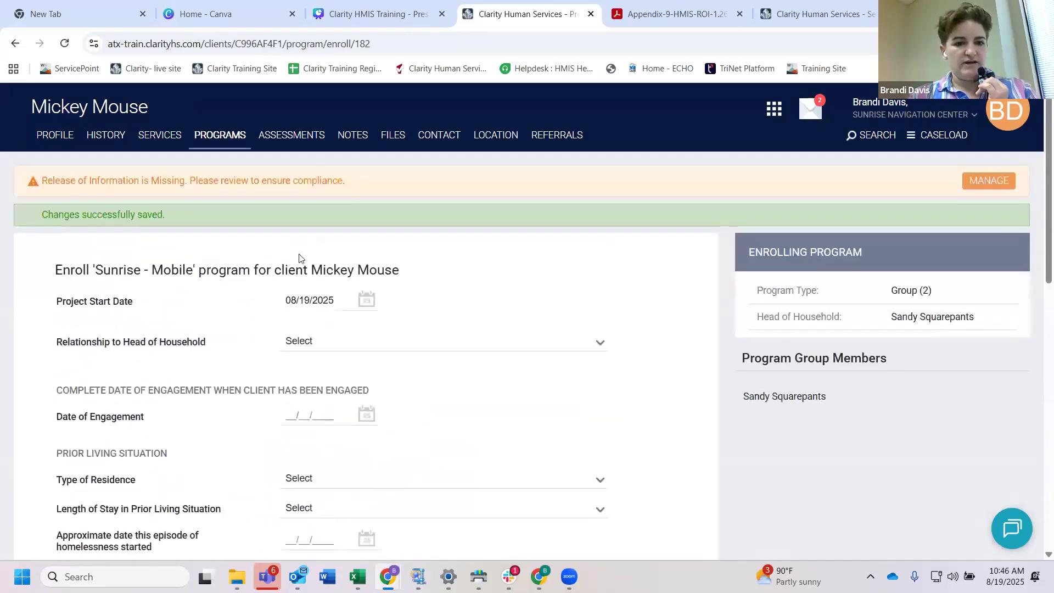
pyautogui.click(214, 137)
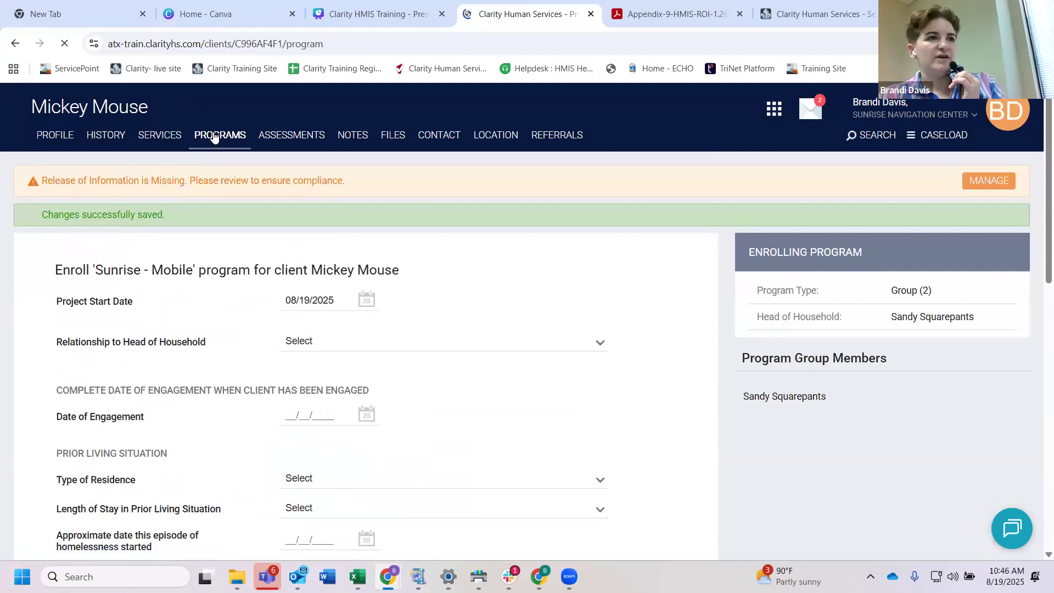
pyautogui.scroll(-2, 259, 301)
pyautogui.scroll(-1, 259, 301)
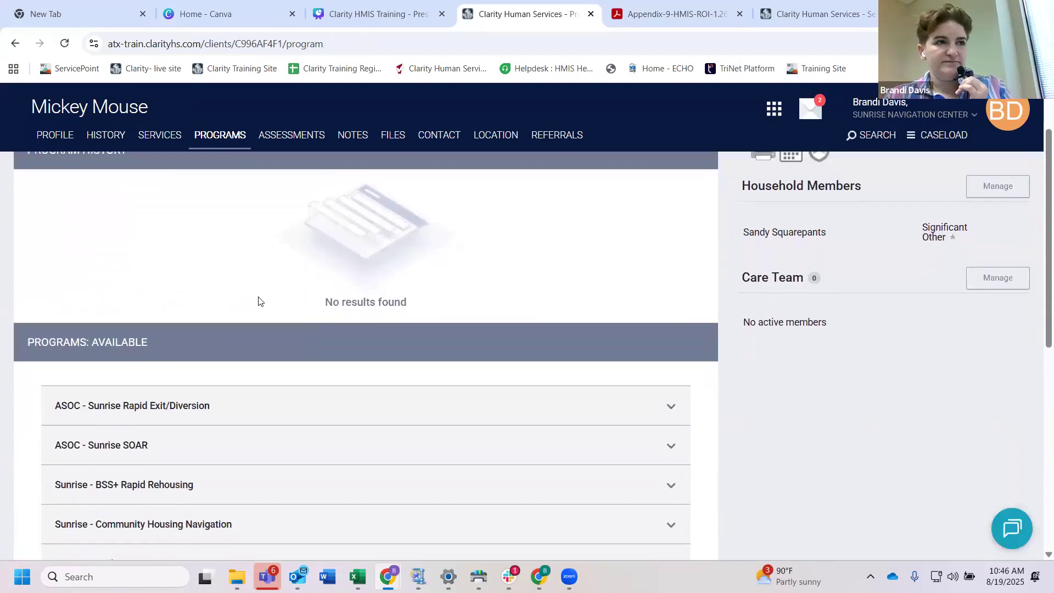
pyautogui.scroll(1, 259, 300)
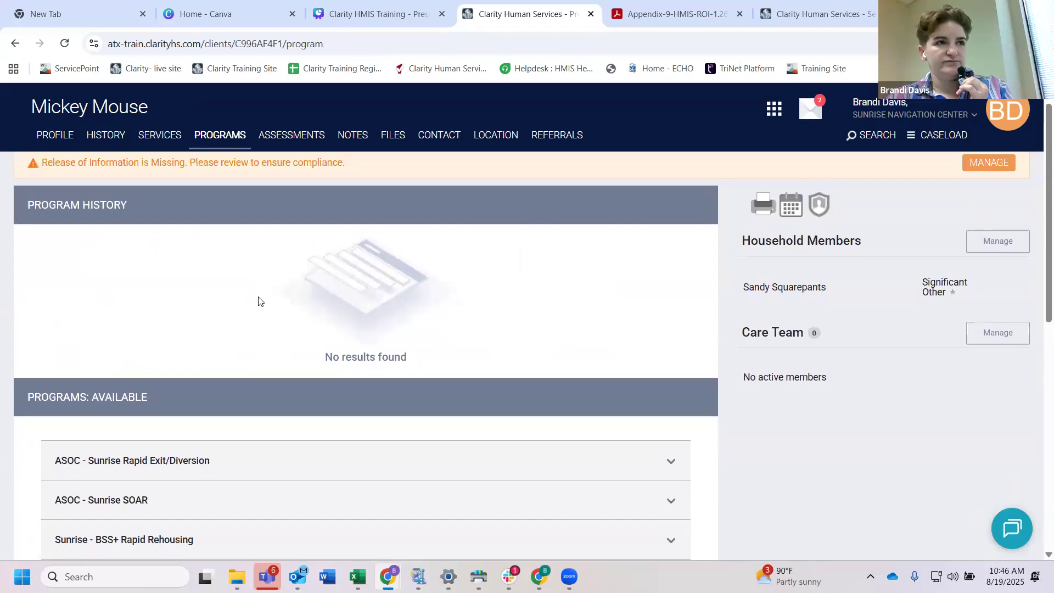
pyautogui.scroll(1, 259, 300)
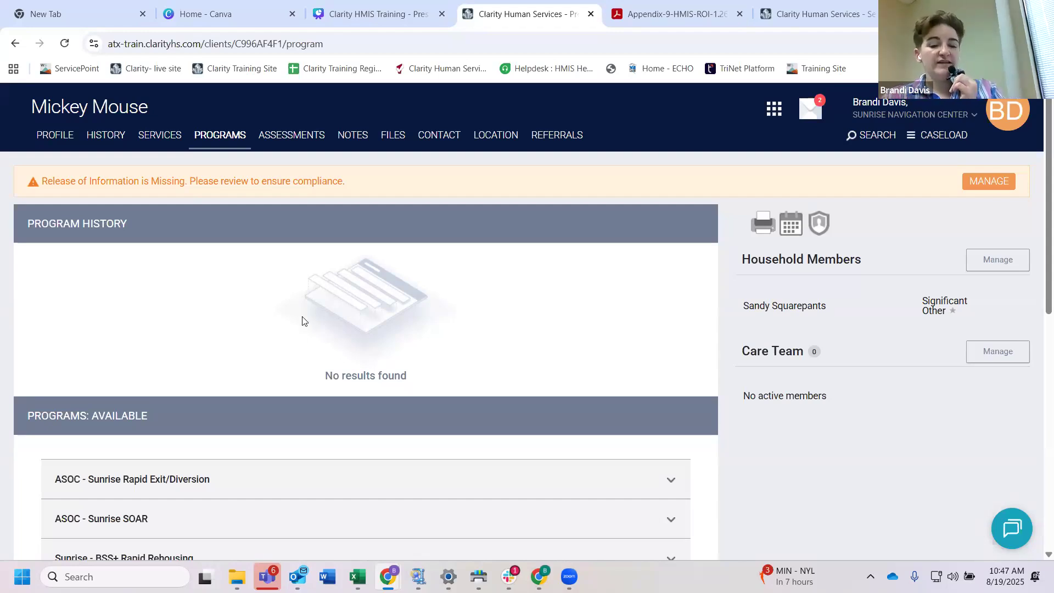
# Step: Expand Sunrise - Mobile among the household member's available programs and review its client breakdown and funding source
pyautogui.scroll(-5, 355, 338)
pyautogui.scroll(-2, 354, 339)
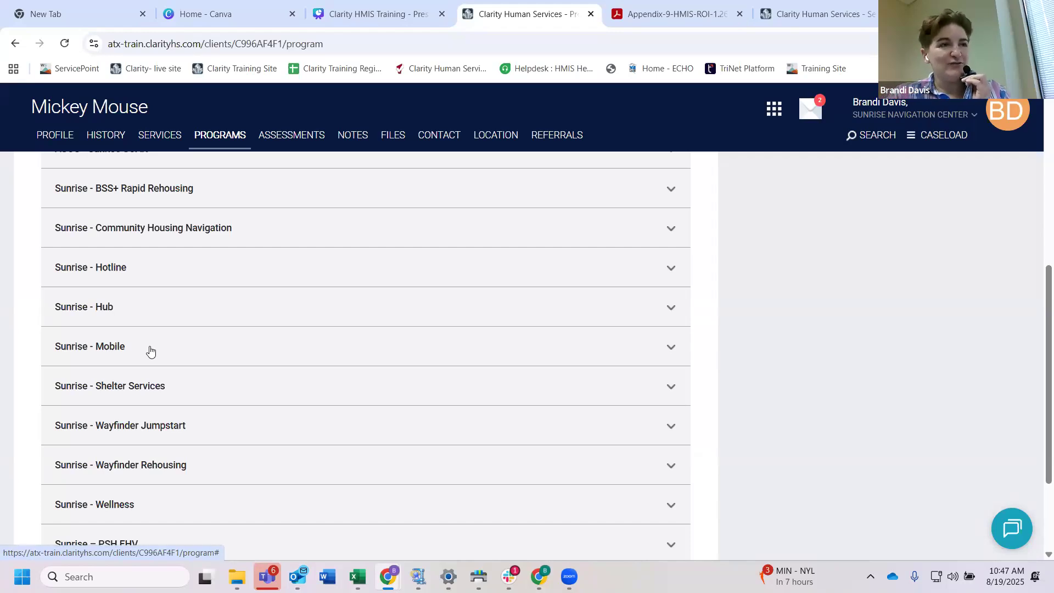
pyautogui.click(151, 351)
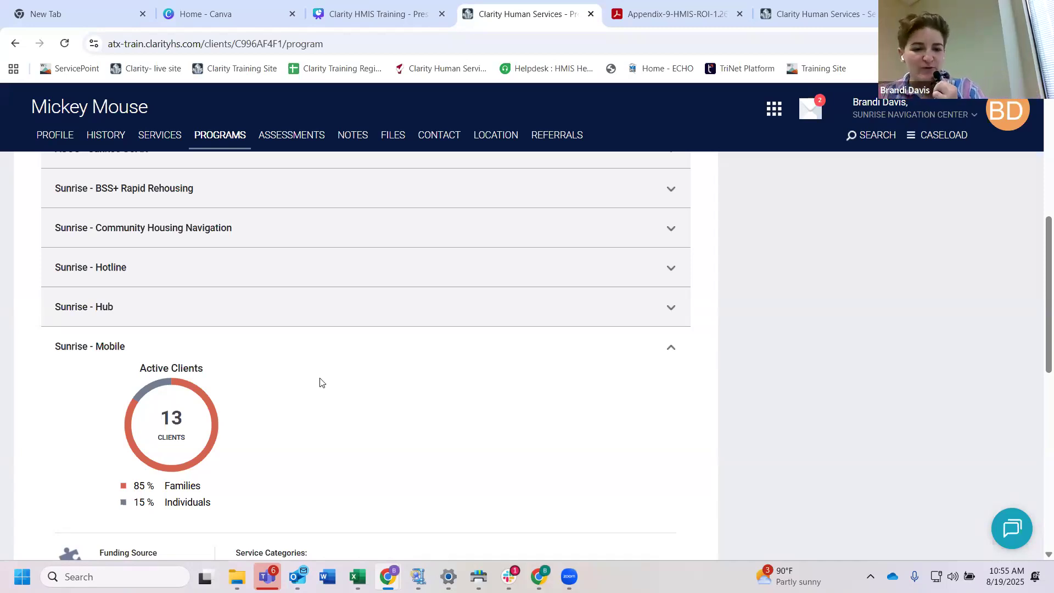
pyautogui.scroll(-2, 351, 401)
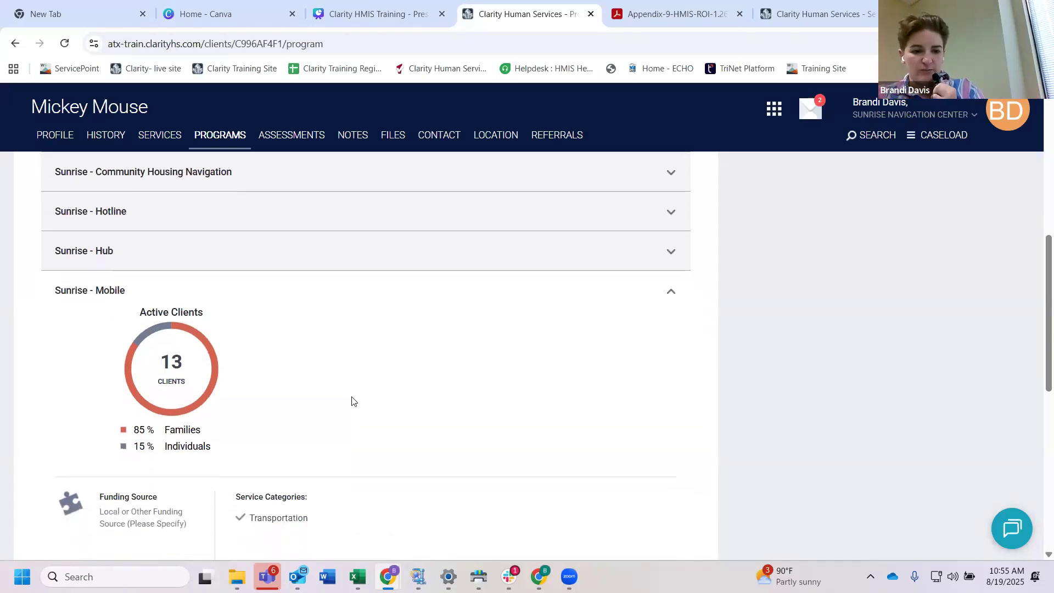
pyautogui.scroll(-1, 351, 401)
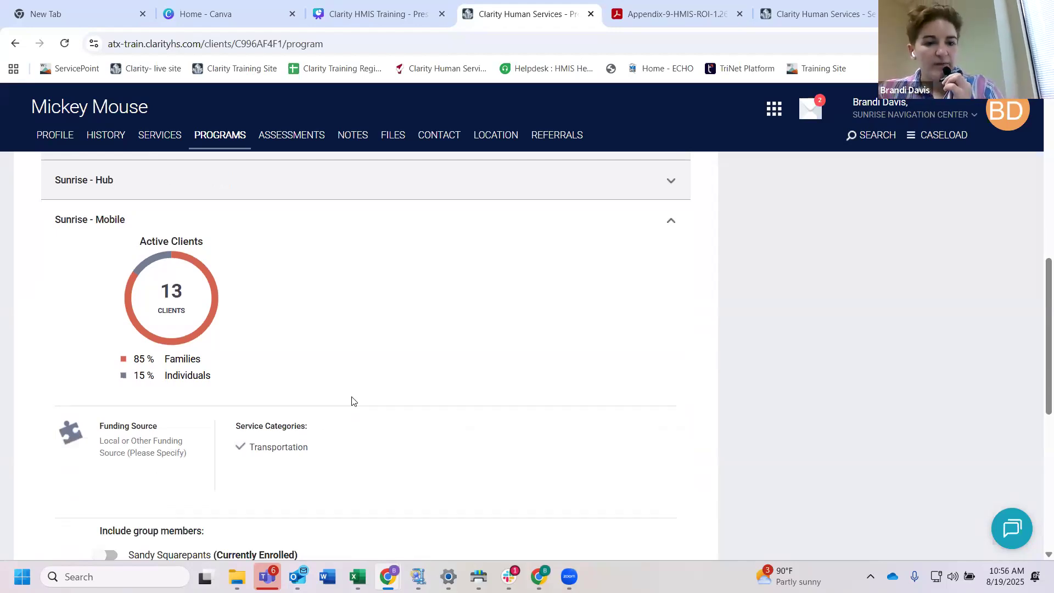
pyautogui.scroll(4, 247, 203)
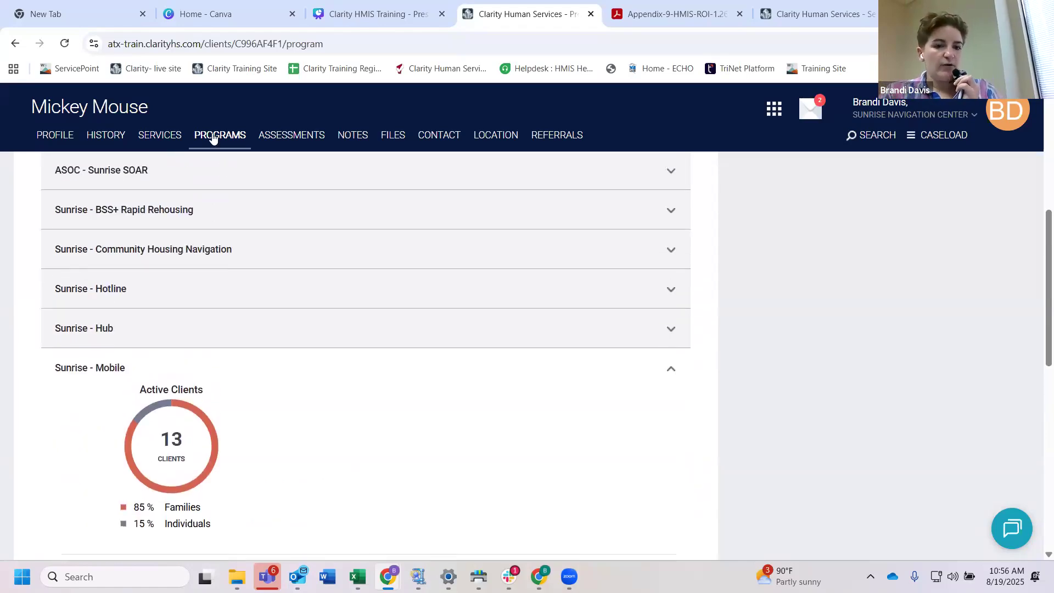
# Step: Reload the household member's programs and examine the Sunrise - Mobile details down to the group member inclusion option
pyautogui.click(214, 138)
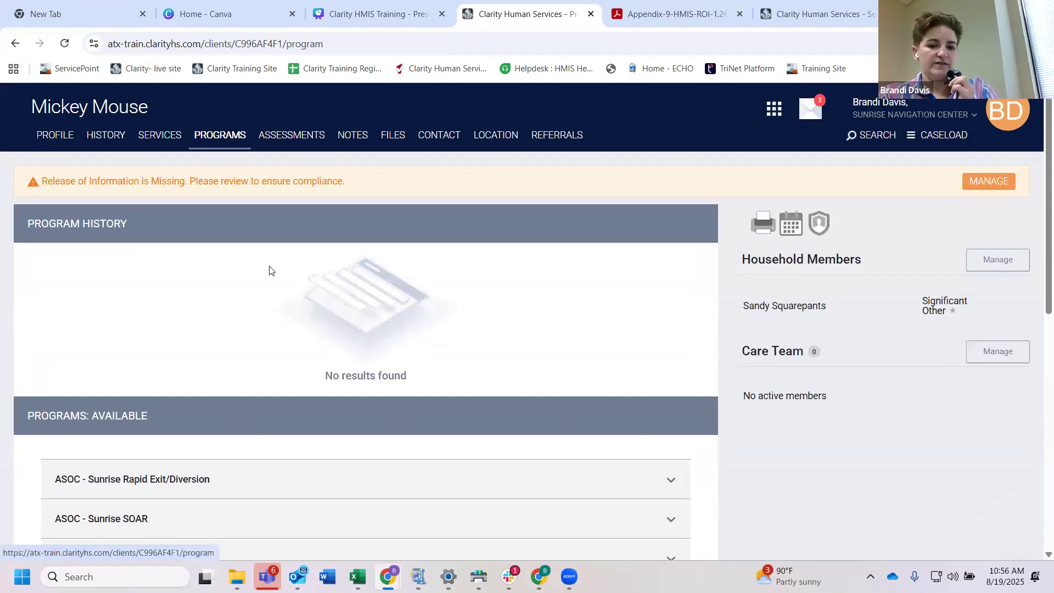
pyautogui.scroll(-6, 265, 369)
pyautogui.scroll(-2, 265, 370)
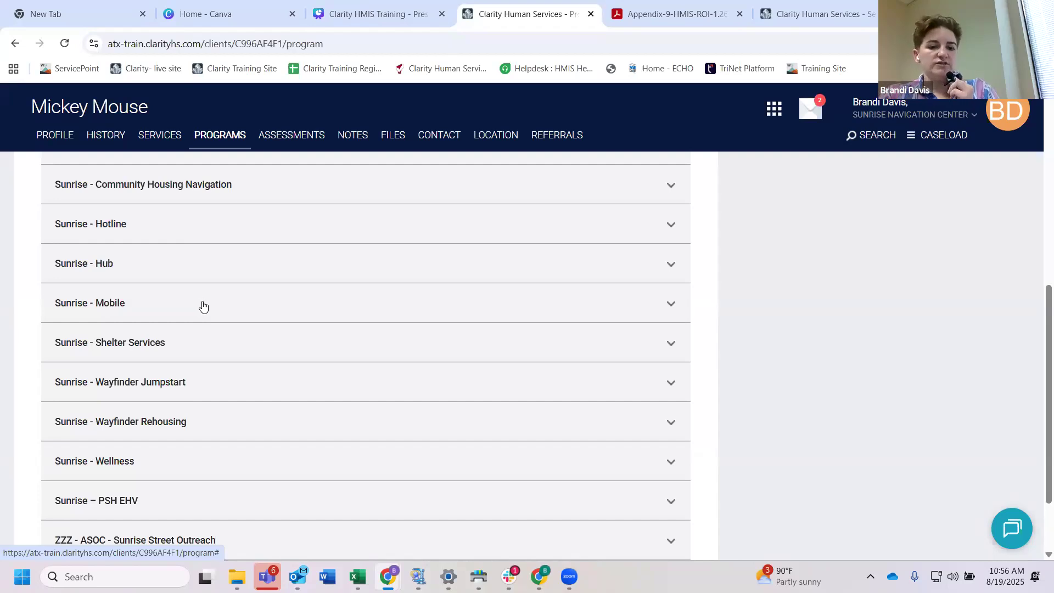
pyautogui.click(203, 305)
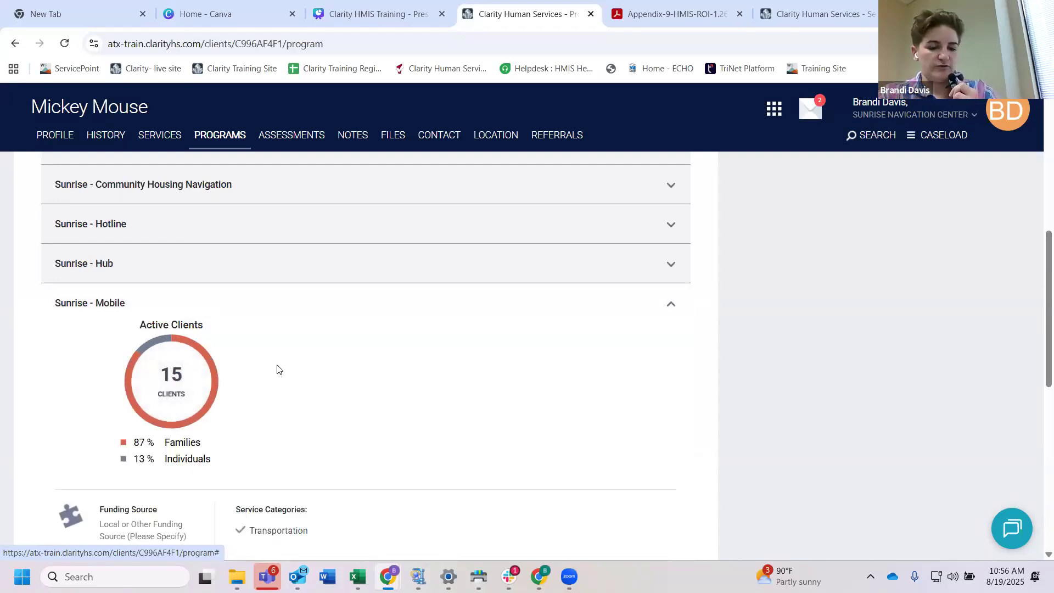
pyautogui.scroll(-1, 276, 369)
pyautogui.scroll(-2, 276, 369)
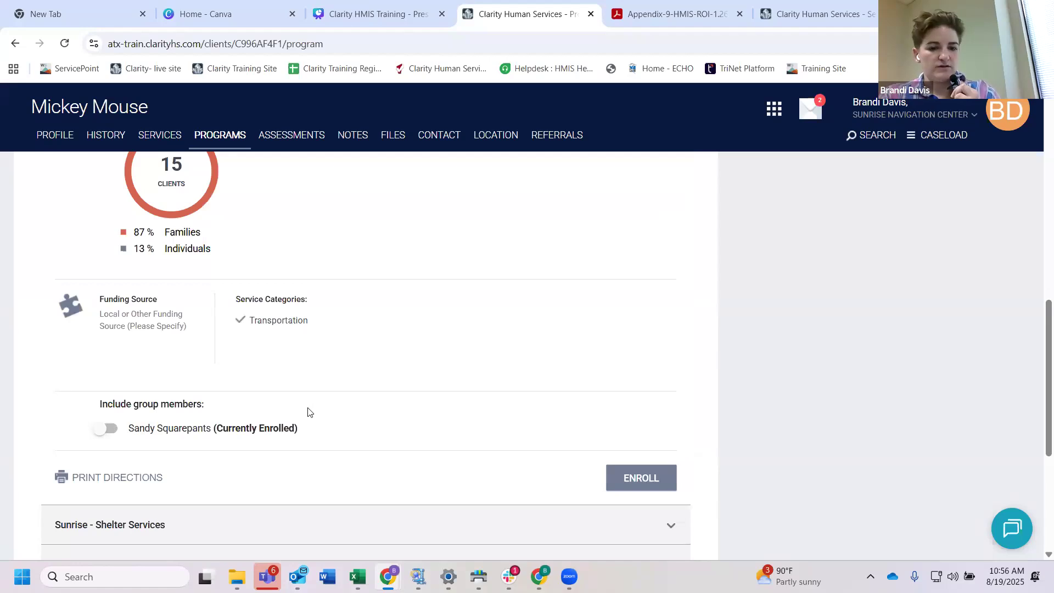
pyautogui.scroll(1, 306, 407)
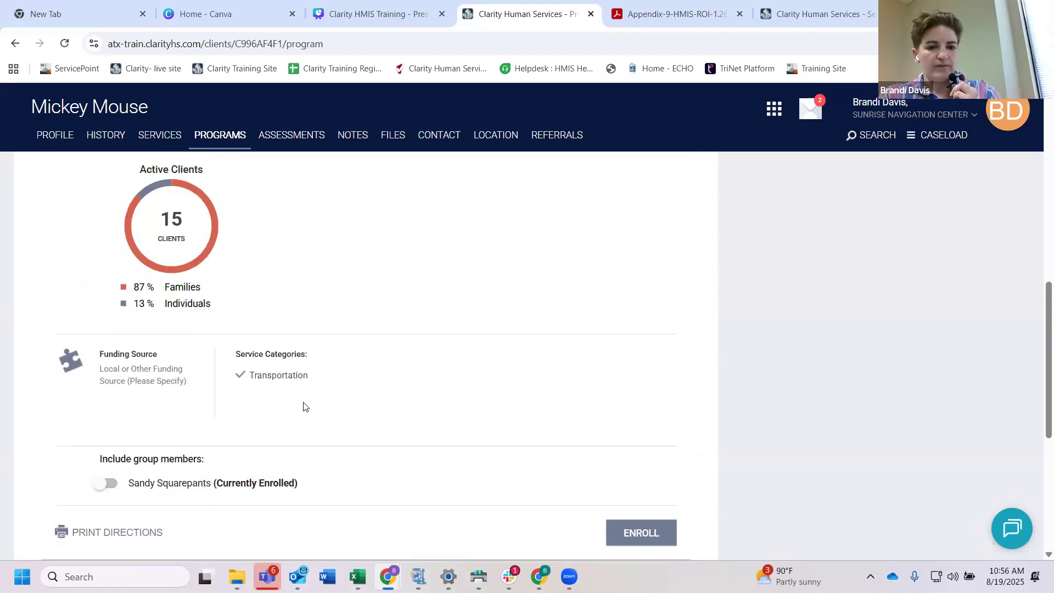
pyautogui.scroll(6, 306, 406)
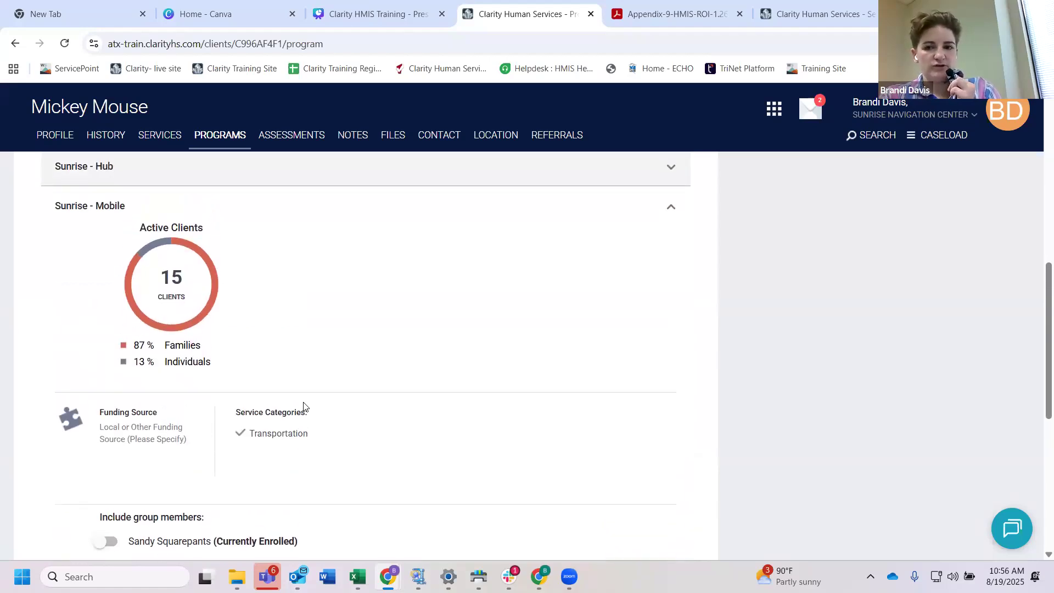
pyautogui.scroll(-6, 301, 408)
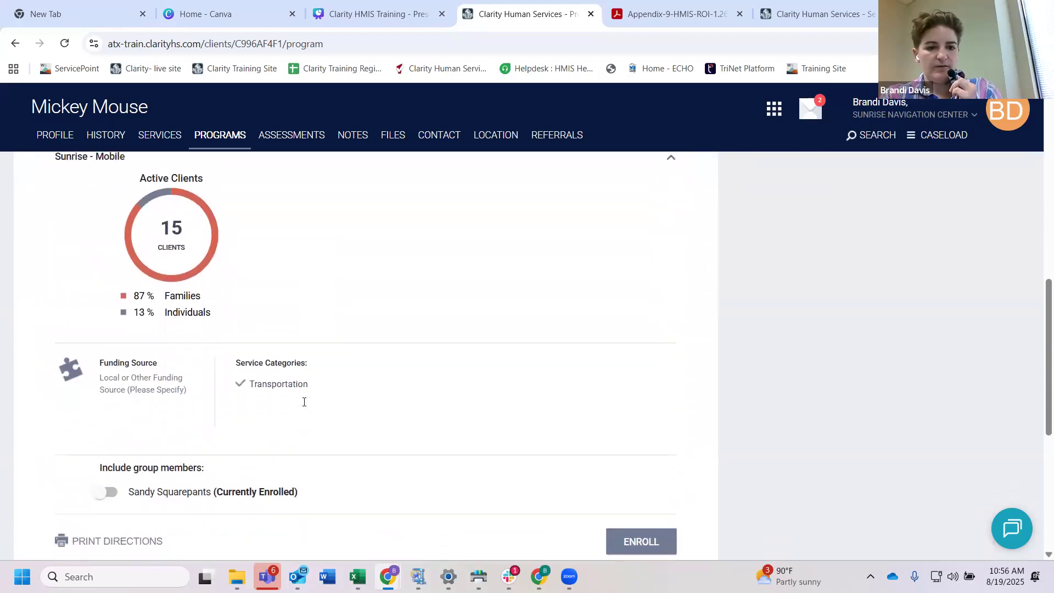
pyautogui.scroll(3, 388, 348)
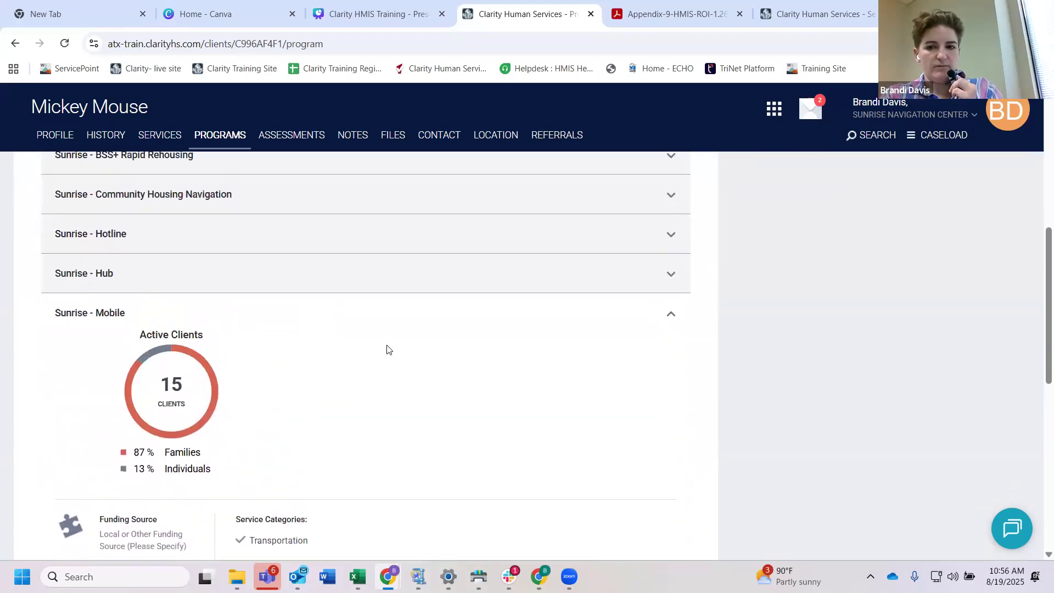
# Step: Return to the client search, open the head of household's record and show their programs
pyautogui.click(873, 135)
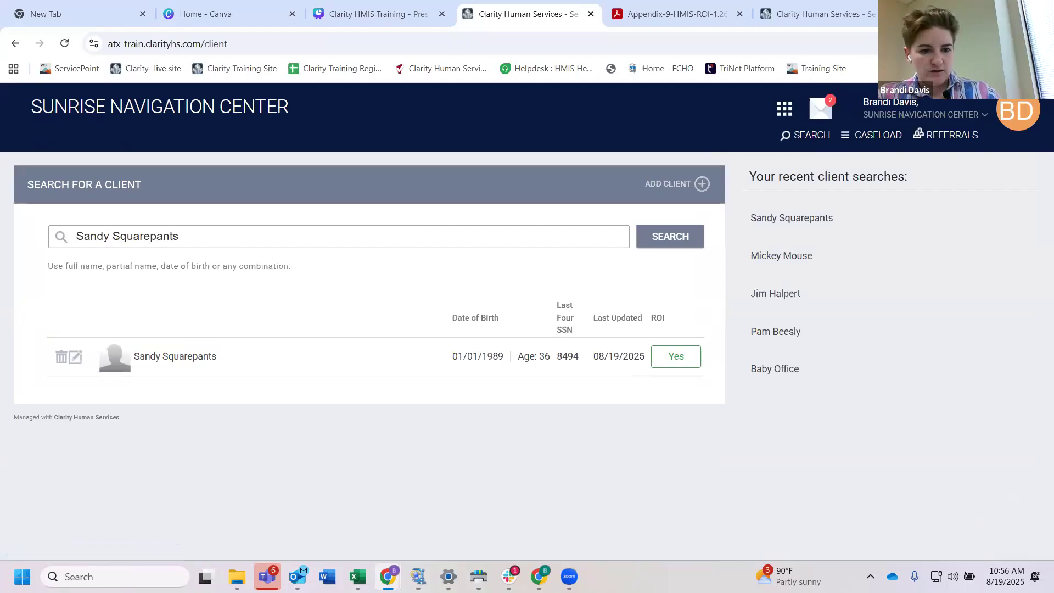
pyautogui.click(75, 358)
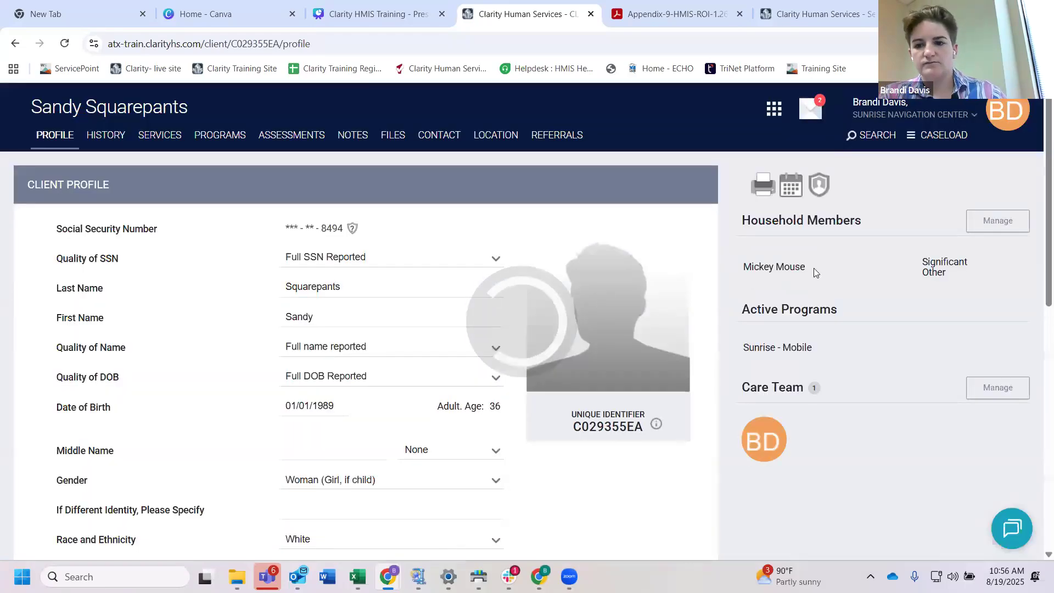
pyautogui.click(226, 138)
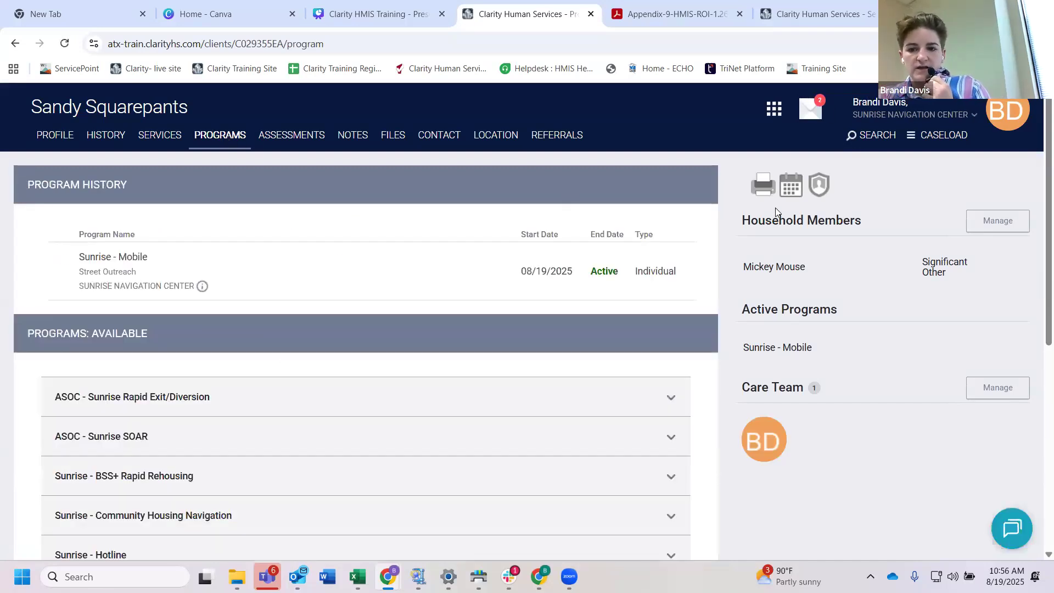
# Step: Open the active Sunrise - Mobile enrollment from the head of household's program history
pyautogui.scroll(-1, 398, 344)
pyautogui.scroll(1, 398, 344)
pyautogui.moveTo(233, 272)
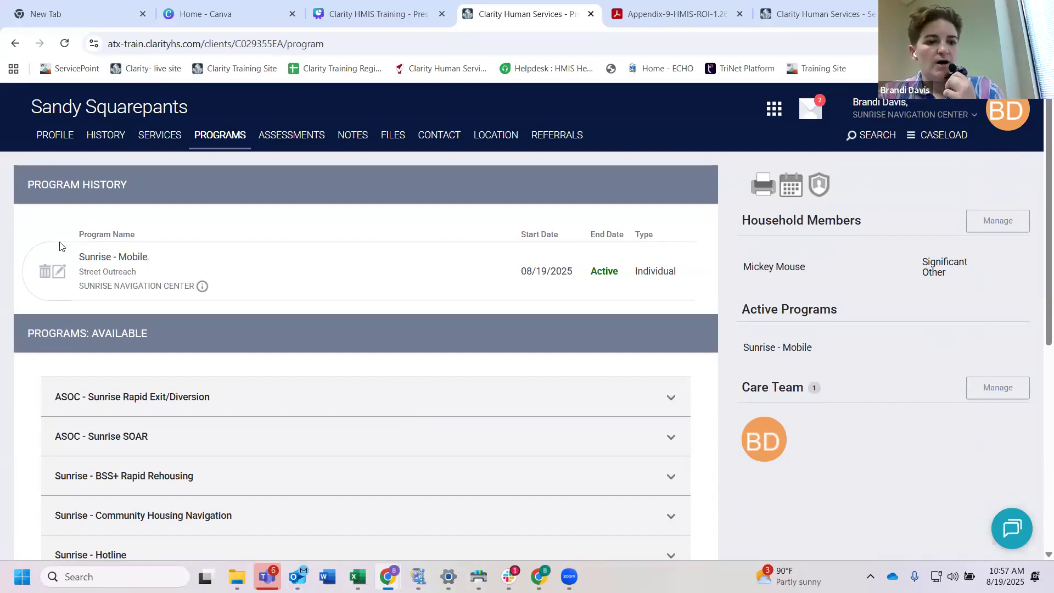
pyautogui.click(59, 271)
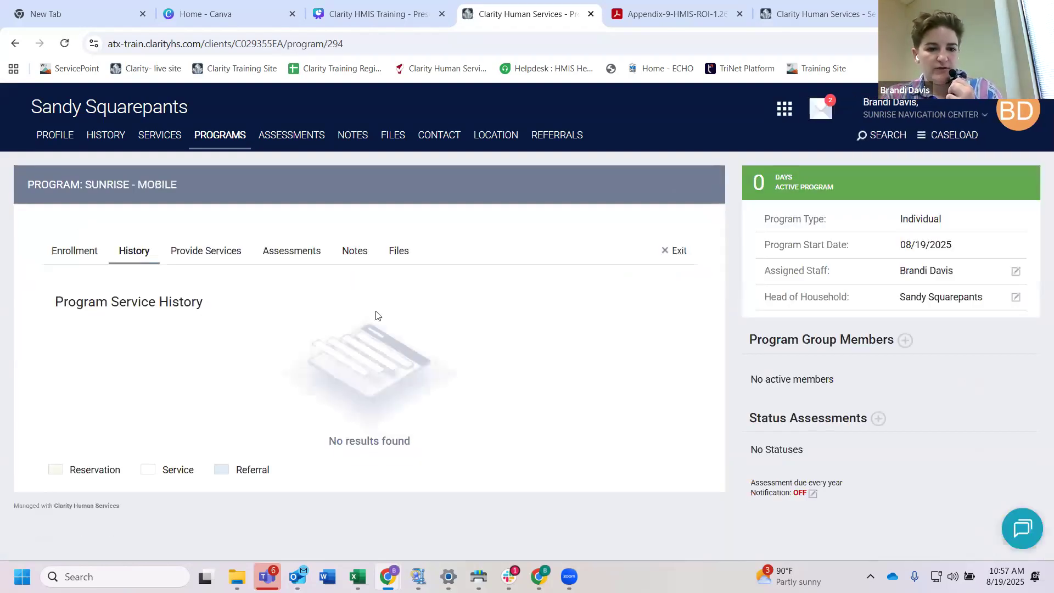
# Step: Open the enrollment details of the Sunrise - Mobile program and set the Date of Engagement to 08/26/2025
pyautogui.click(88, 252)
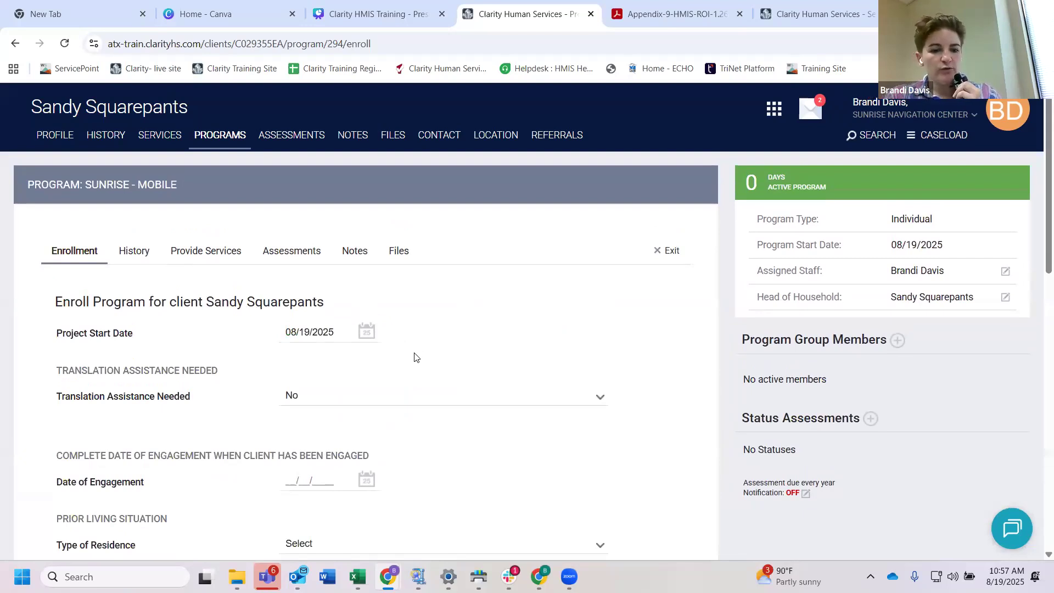
pyautogui.scroll(-2, 415, 357)
pyautogui.click(287, 369)
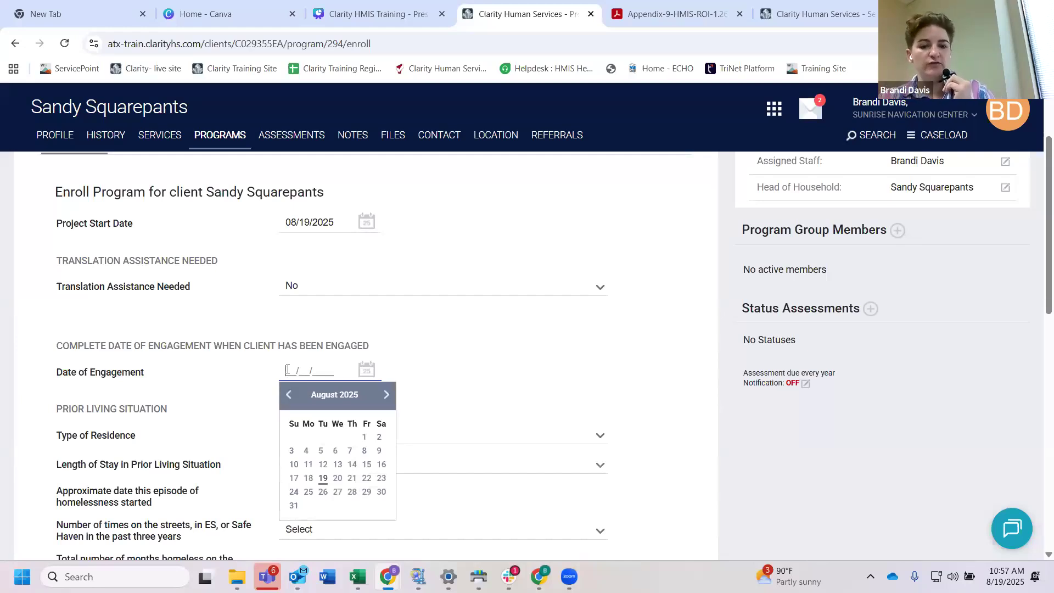
pyautogui.click(323, 492)
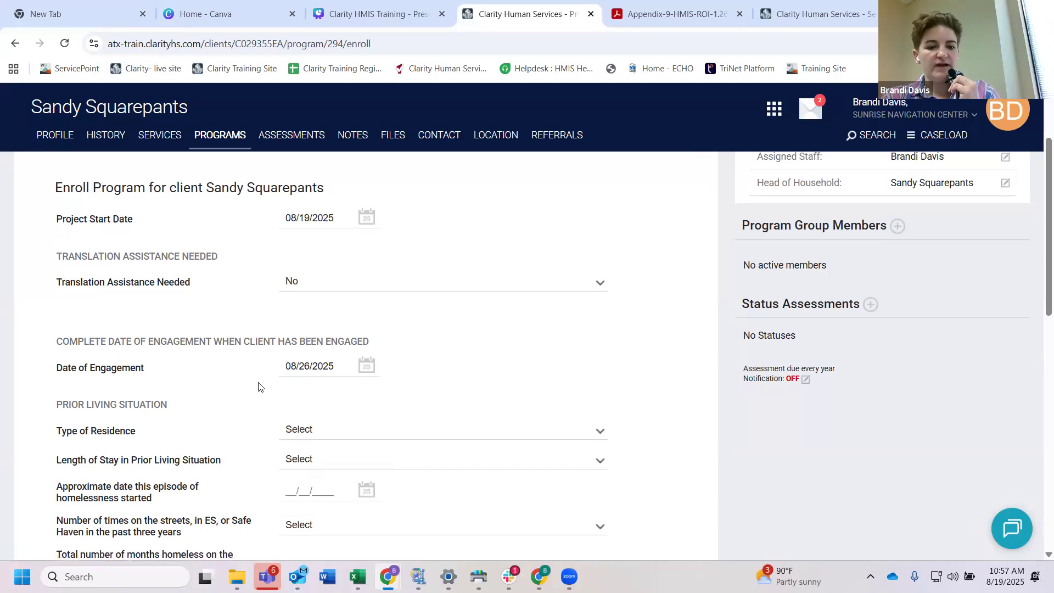
# Step: Set the prior living situation's Type of Residence to "Place not meant for habitation"
pyautogui.scroll(-1, 259, 382)
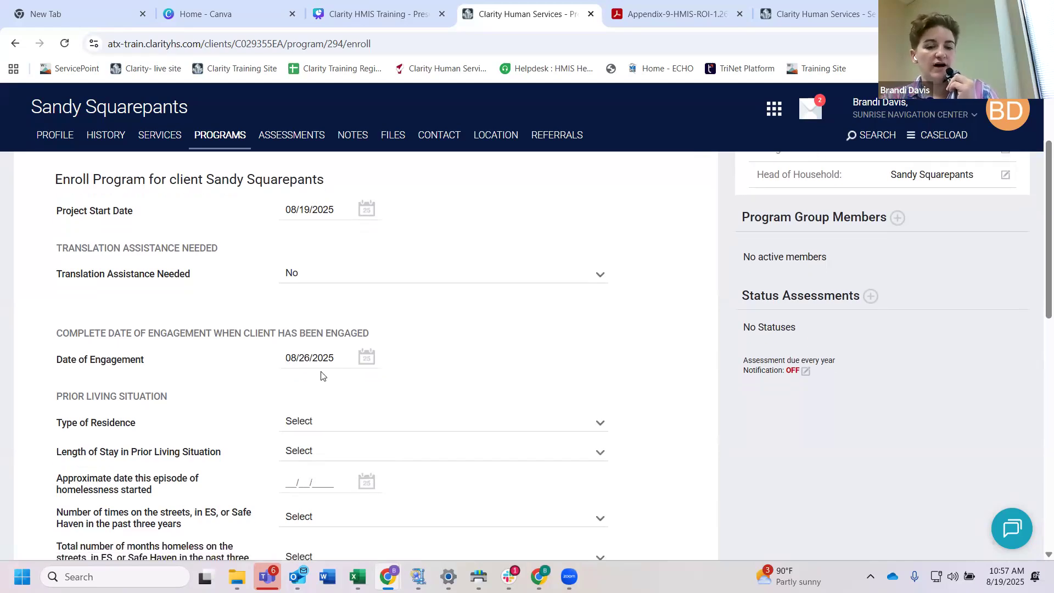
pyautogui.scroll(-1, 393, 404)
pyautogui.scroll(-2, 393, 403)
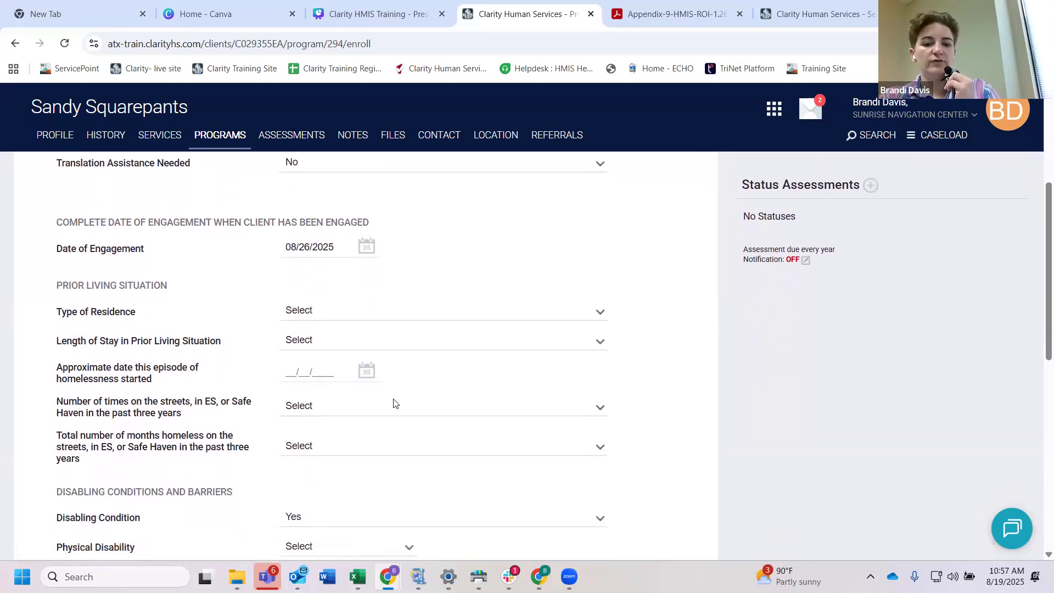
pyautogui.scroll(3, 275, 347)
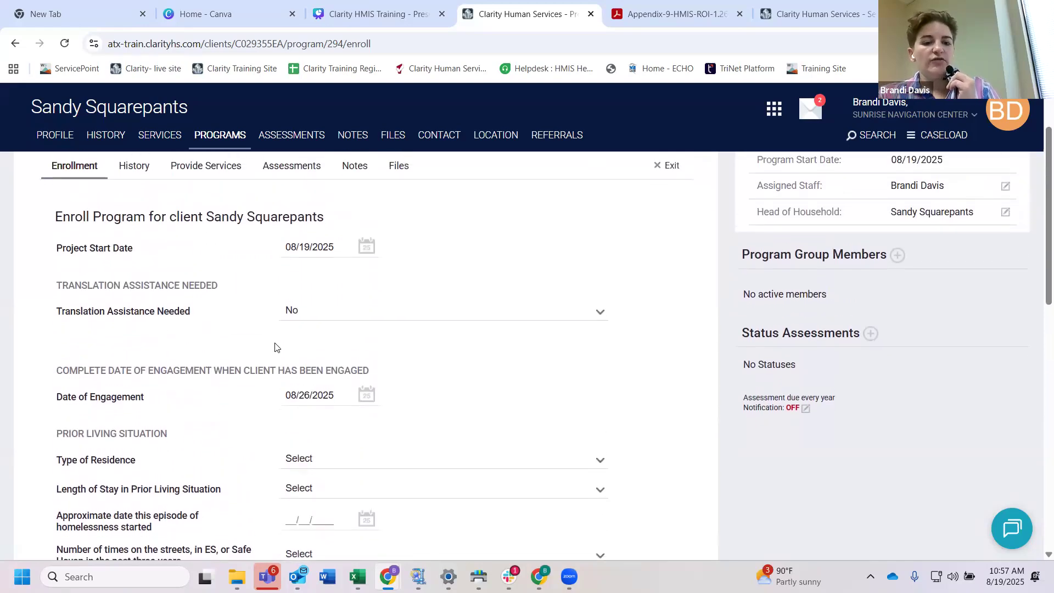
pyautogui.scroll(-3, 157, 259)
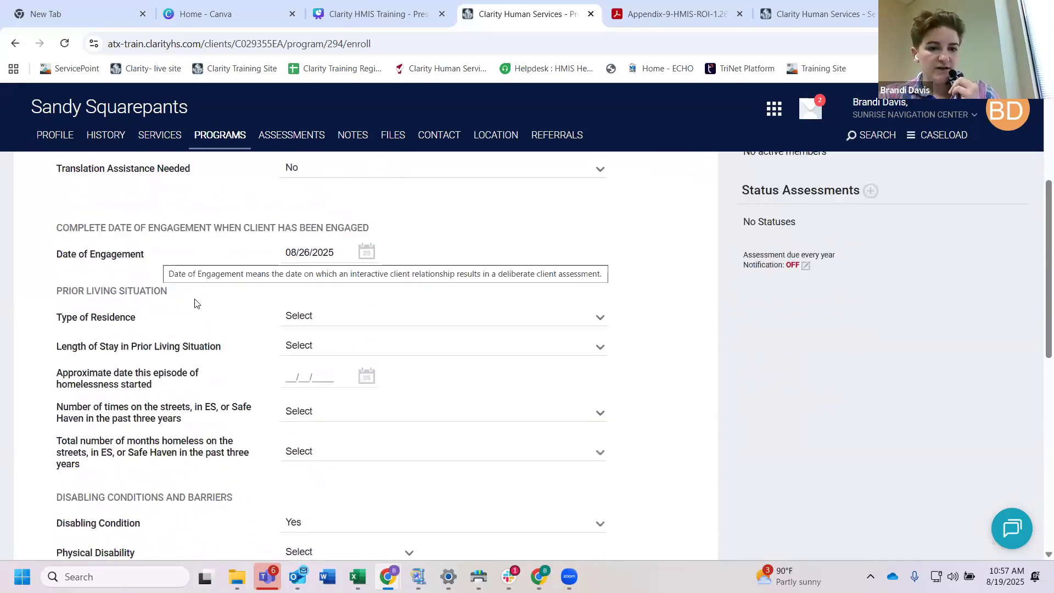
pyautogui.moveTo(153, 298)
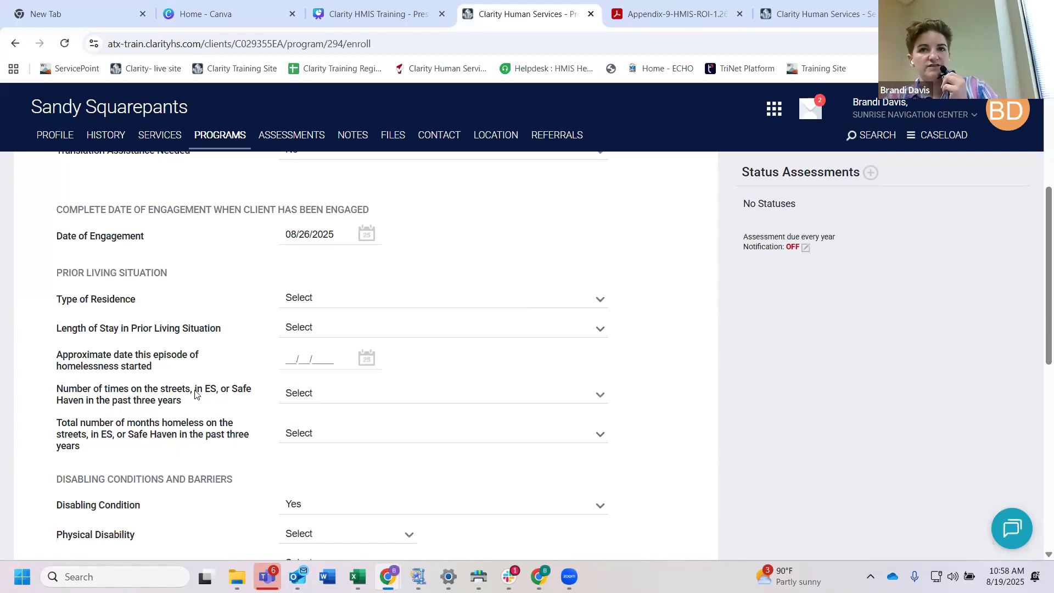
pyautogui.scroll(-1, 270, 327)
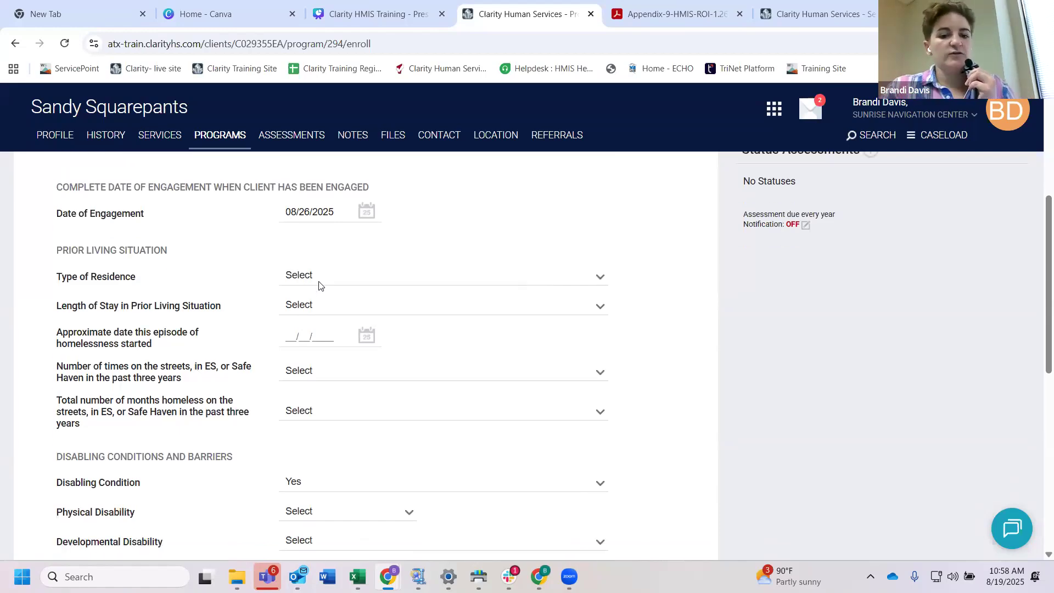
pyautogui.click(319, 282)
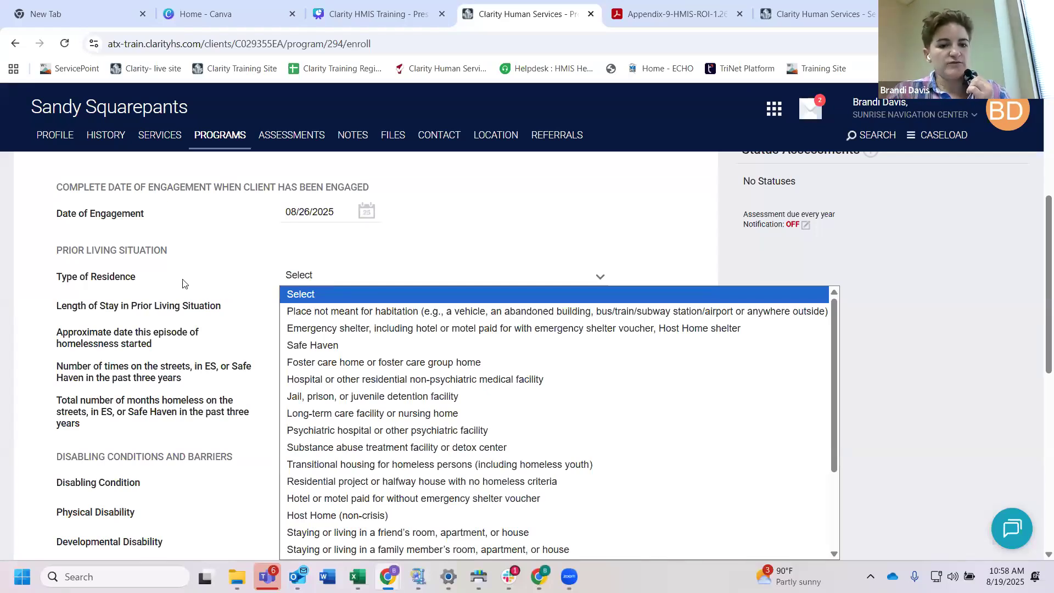
pyautogui.click(302, 285)
pyautogui.click(304, 284)
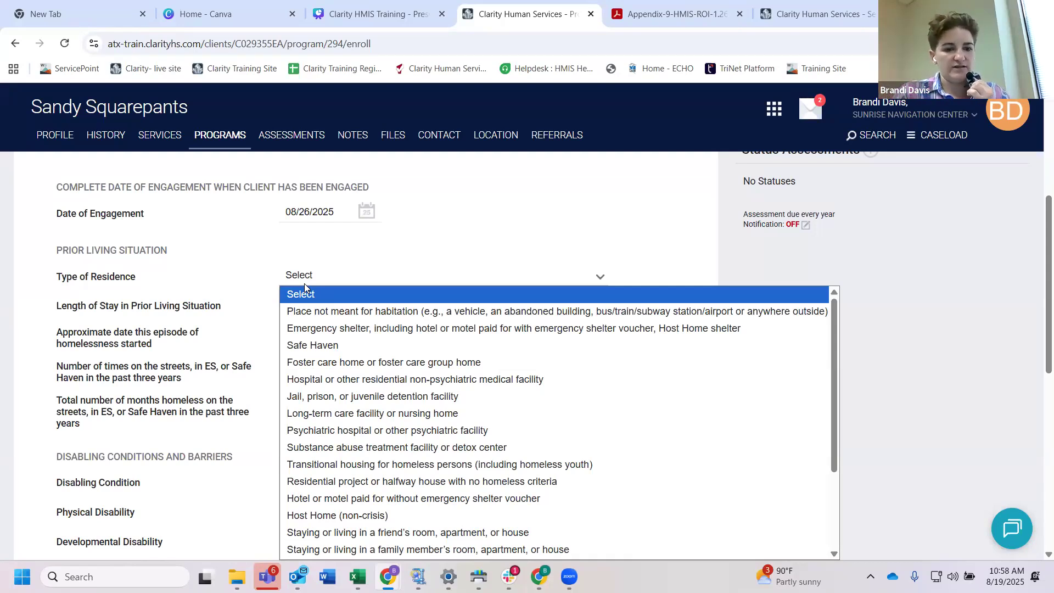
pyautogui.click(314, 311)
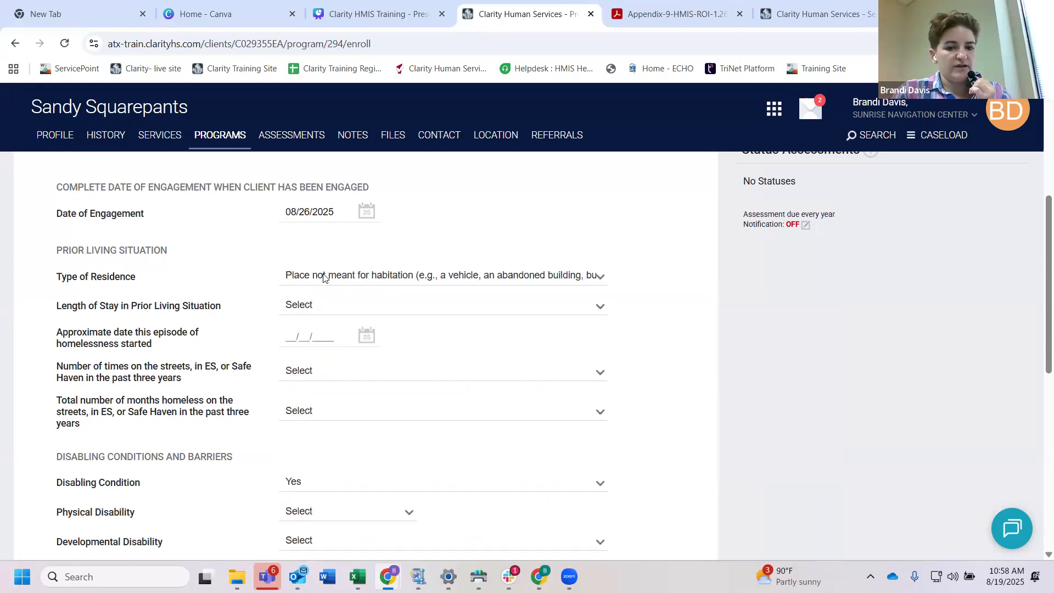
# Step: Set the Length of Stay in Prior Living Situation to "One year or longer" and the approximate homelessness start date to 08/01/2024
pyautogui.scroll(-1, 331, 278)
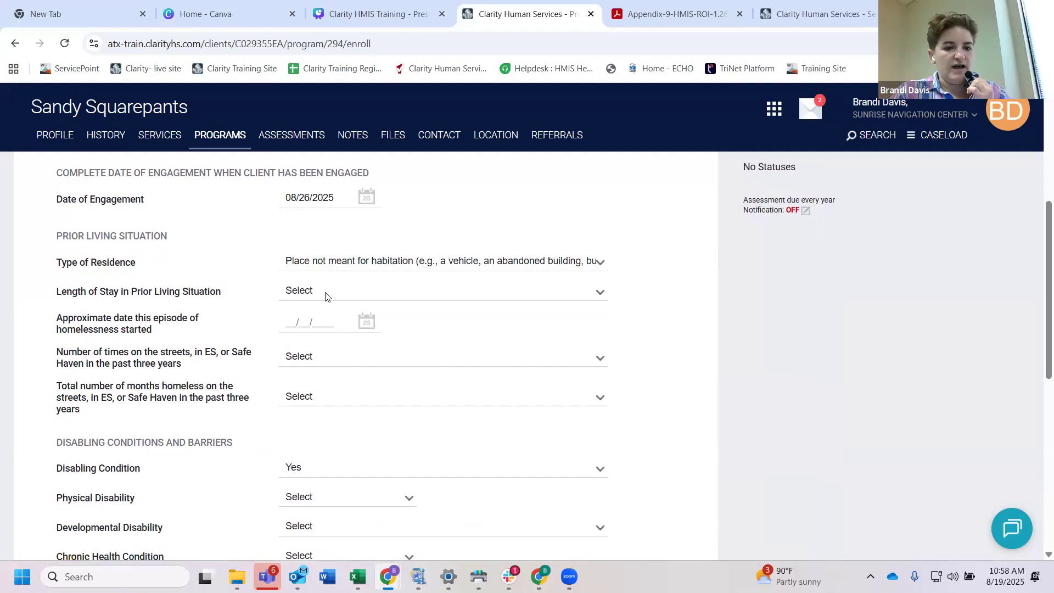
pyautogui.click(325, 295)
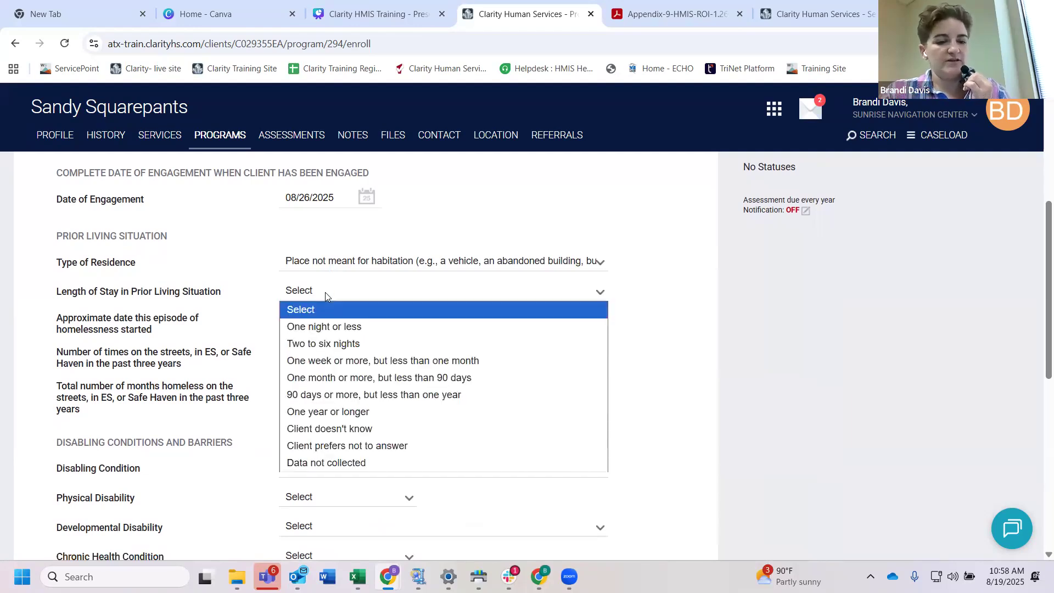
pyautogui.click(327, 412)
pyautogui.scroll(-1, 392, 381)
pyautogui.click(286, 302)
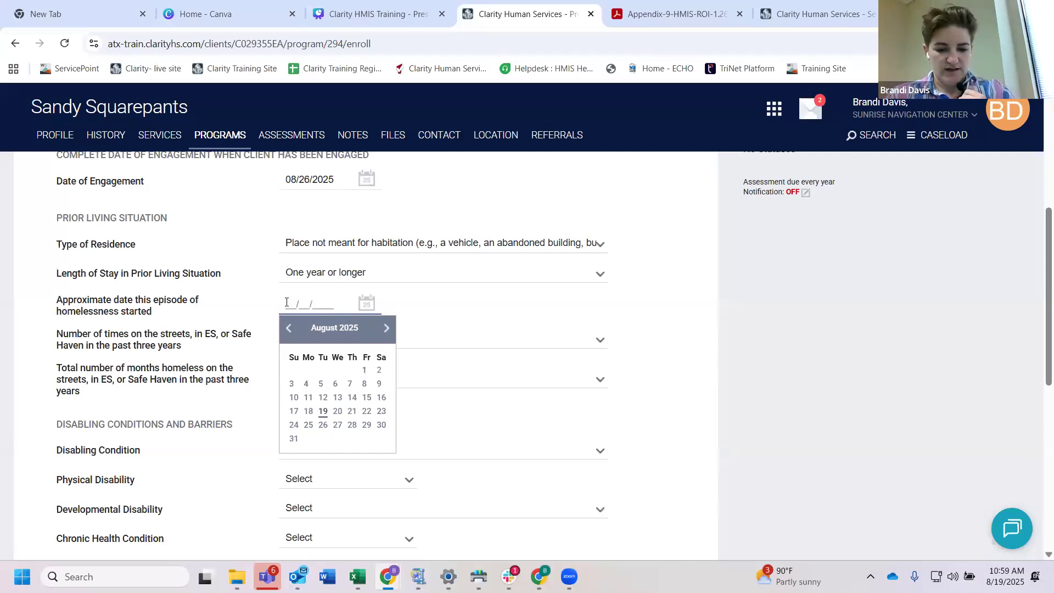
pyautogui.write('08')
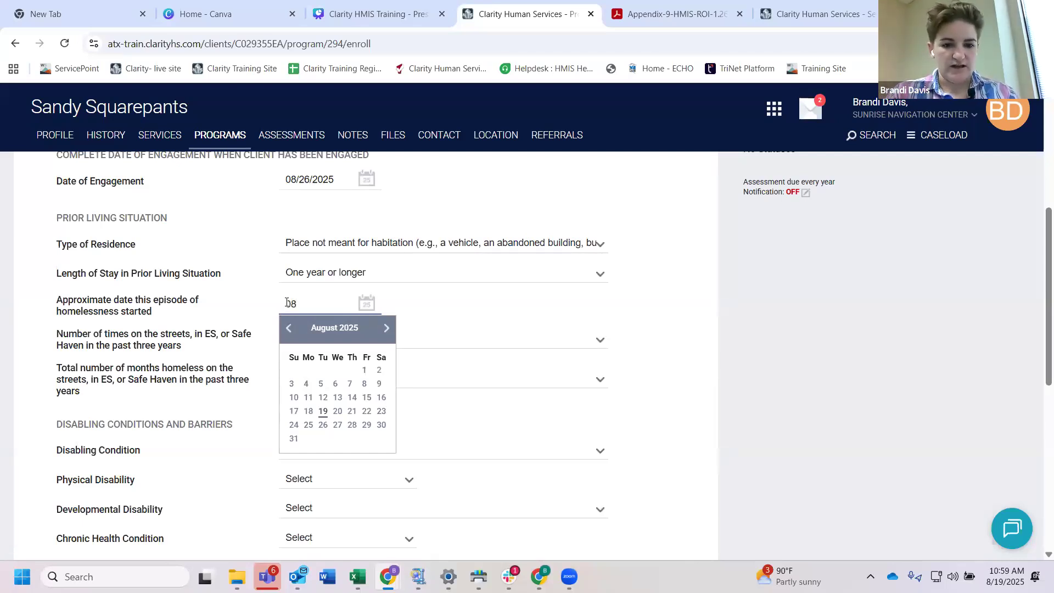
pyautogui.write('/01/202')
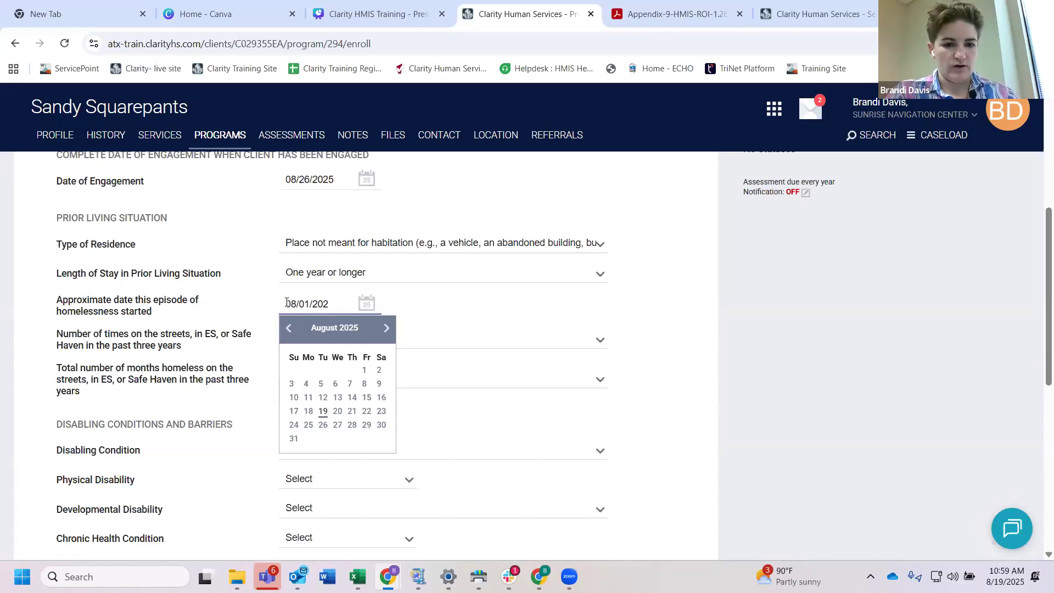
pyautogui.write('4')
pyautogui.click(435, 321)
# Step: Set the number of times homeless in the past three years to One Time and total months to More than 12 Months
pyautogui.scroll(-1, 355, 311)
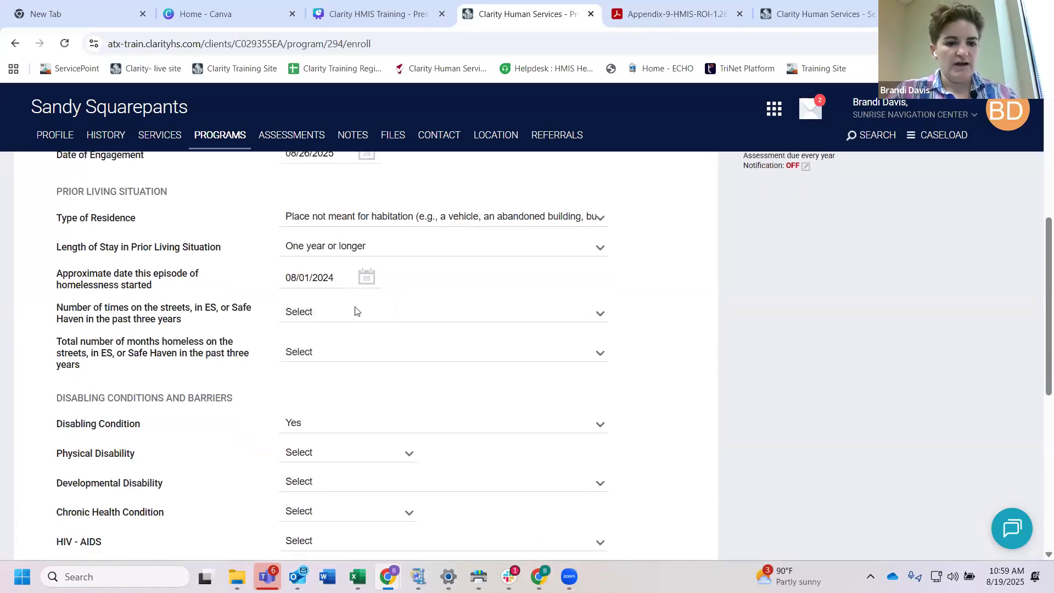
pyautogui.click(337, 312)
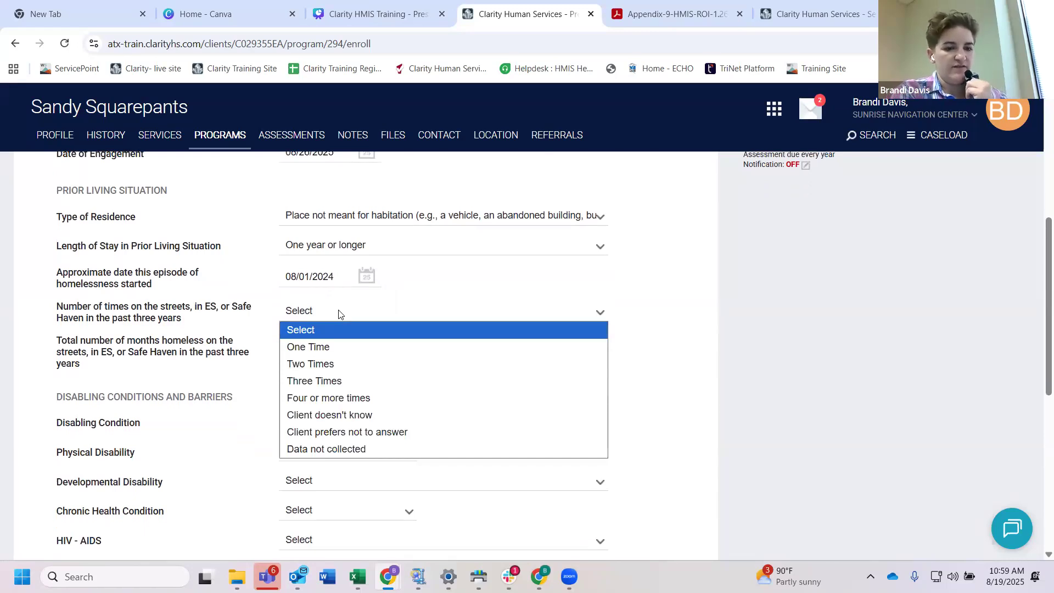
pyautogui.click(314, 346)
pyautogui.scroll(-1, 323, 348)
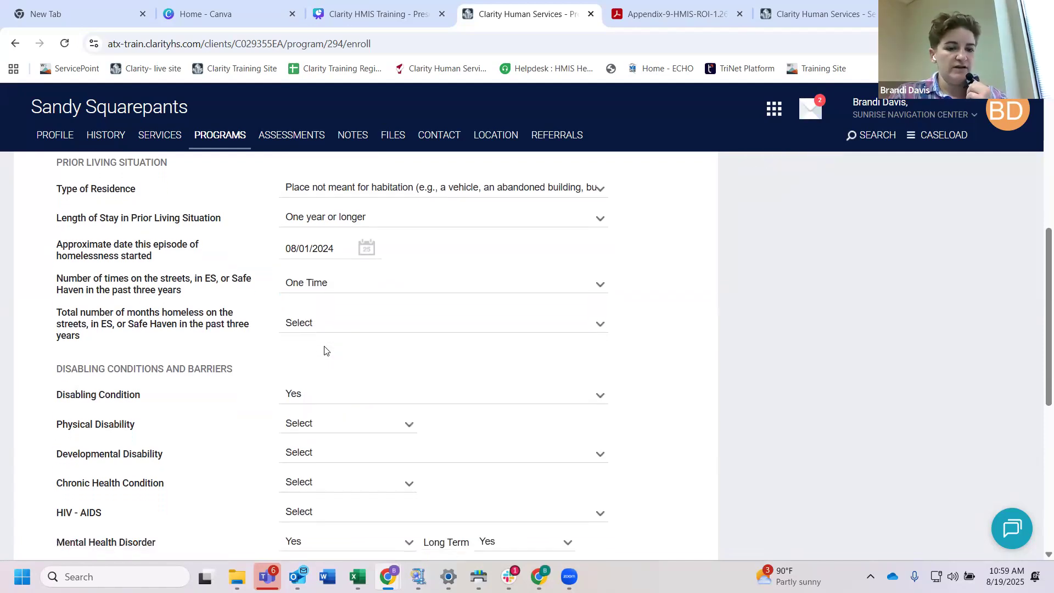
pyautogui.click(315, 306)
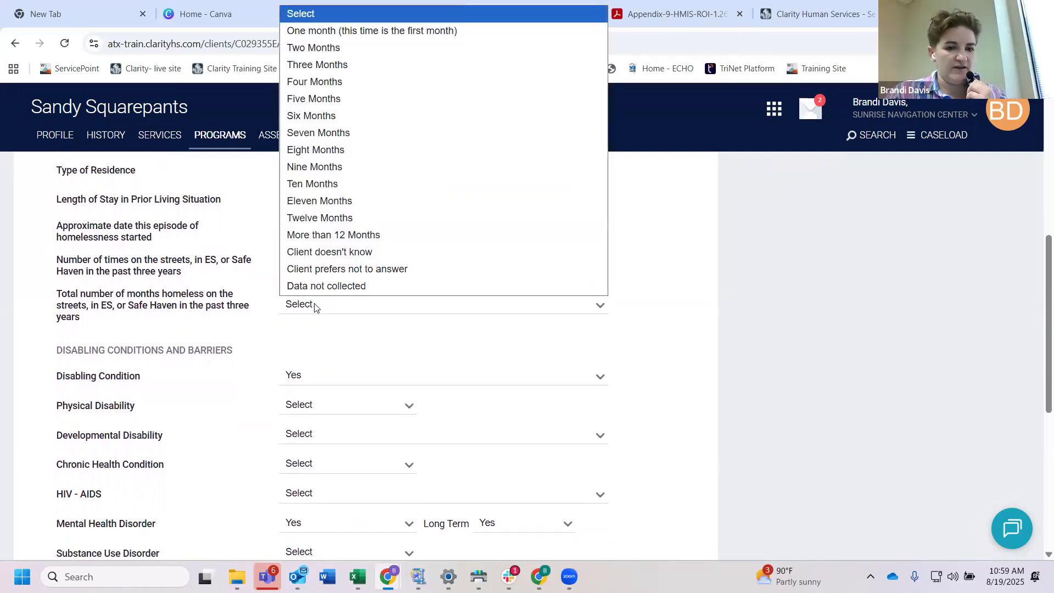
pyautogui.click(324, 234)
# Step: Answer No for both Physical Disability and Developmental Disability under Disabling Conditions and Barriers
pyautogui.scroll(1, 382, 299)
pyautogui.scroll(1, 382, 299)
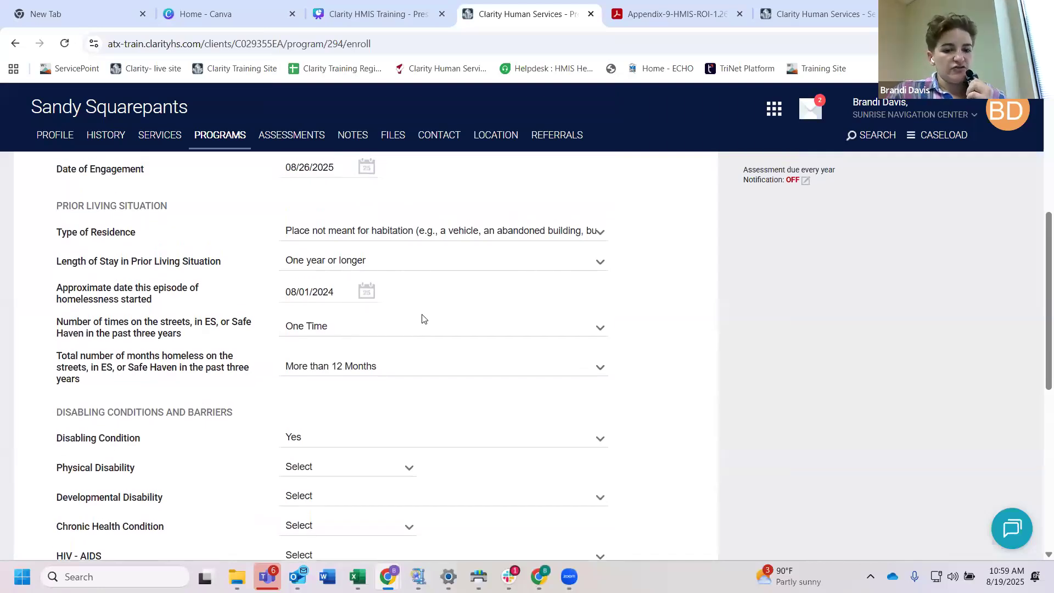
pyautogui.scroll(-2, 421, 317)
pyautogui.scroll(-1, 422, 318)
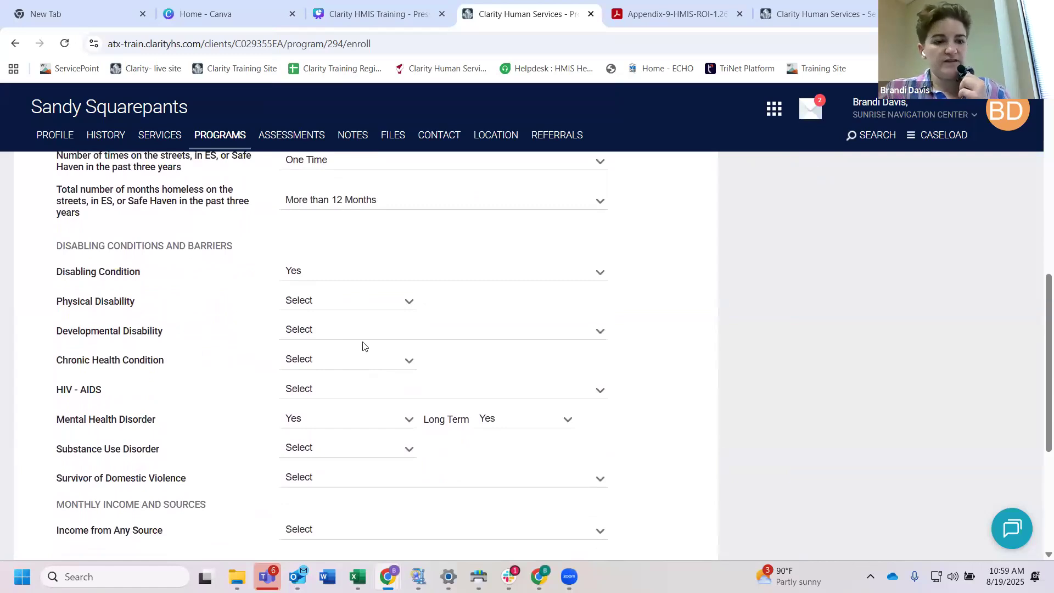
pyautogui.scroll(-1, 356, 338)
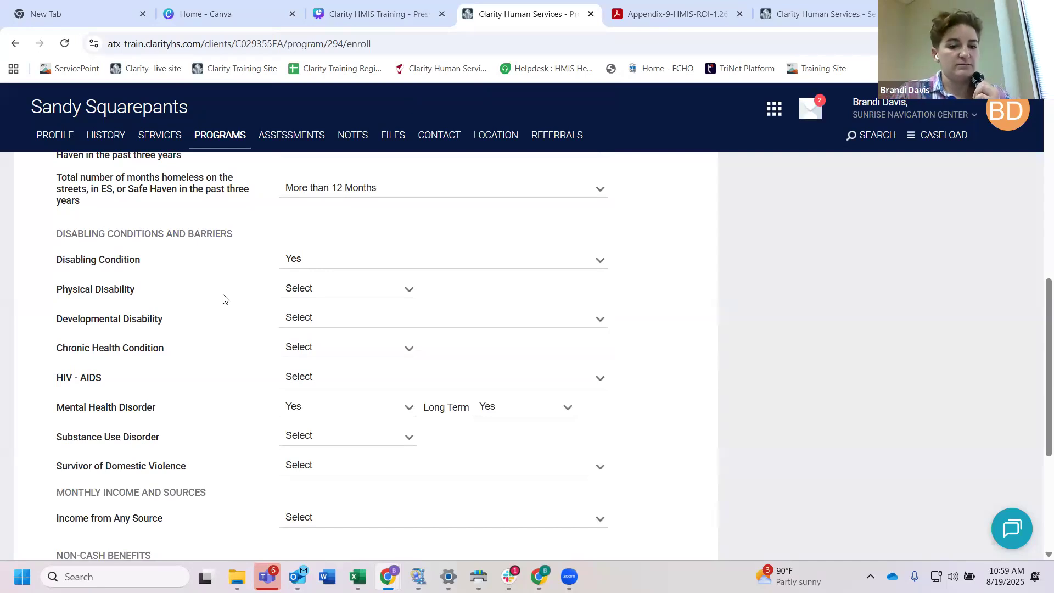
pyautogui.scroll(-1, 214, 285)
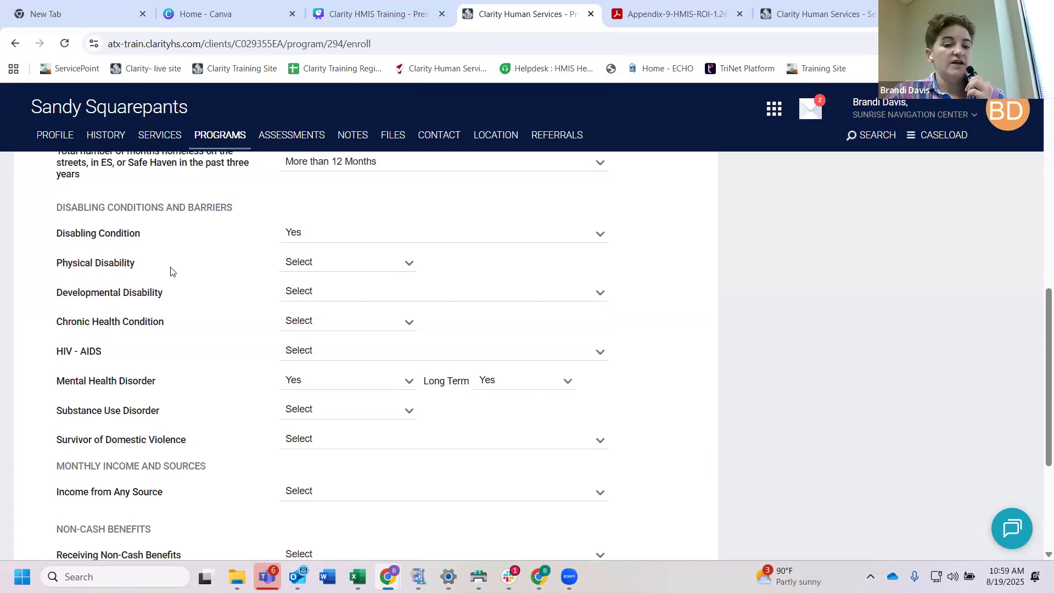
pyautogui.scroll(-1, 181, 277)
pyautogui.click(326, 245)
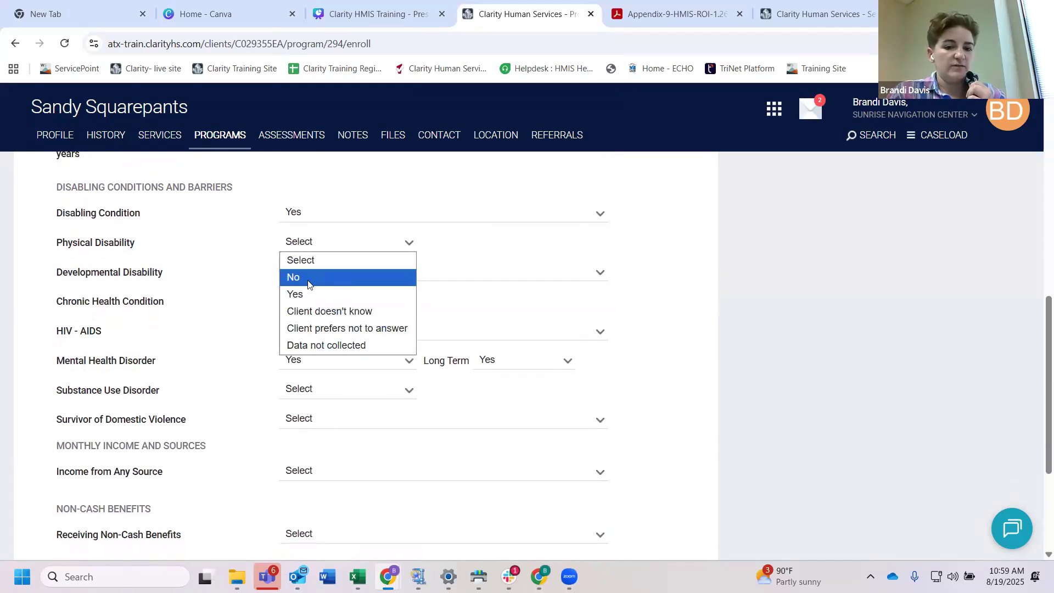
pyautogui.click(308, 285)
pyautogui.scroll(-1, 313, 280)
pyautogui.click(314, 262)
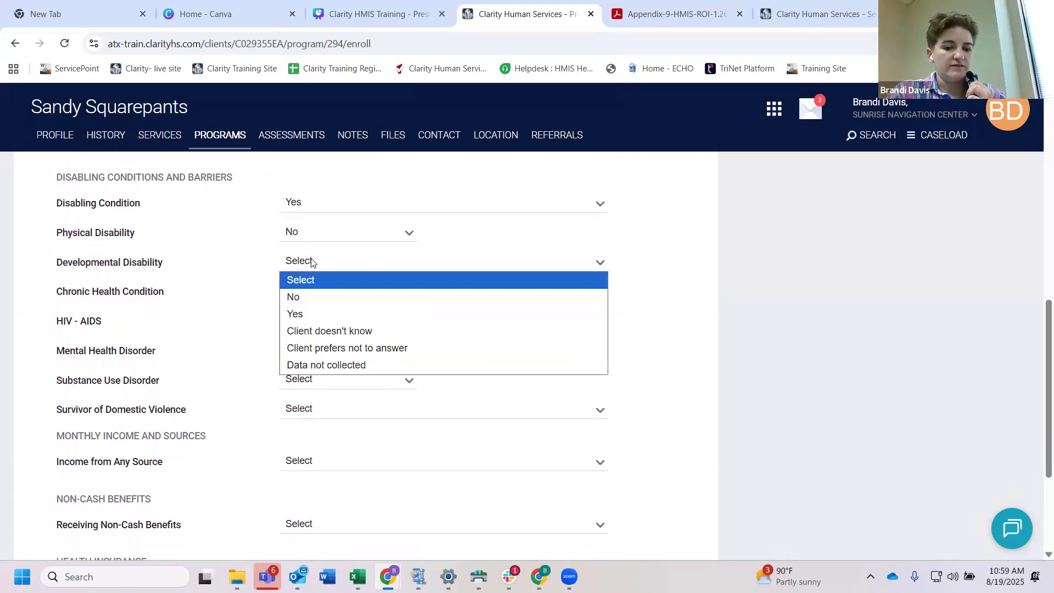
pyautogui.click(308, 296)
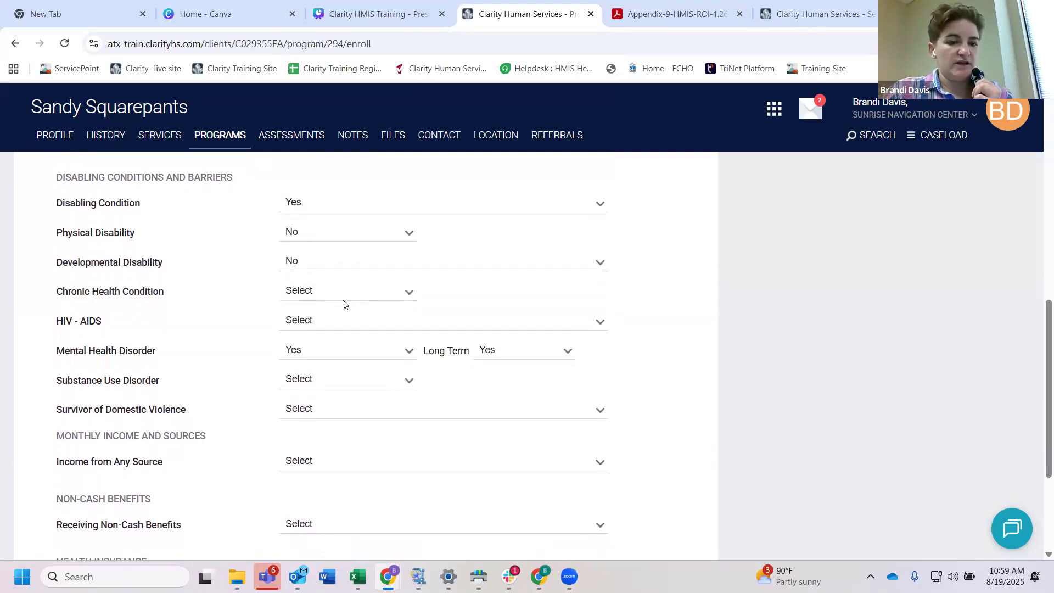
# Step: Answer No for both Chronic Health Condition and HIV - AIDS
pyautogui.scroll(-1, 337, 291)
pyautogui.click(322, 275)
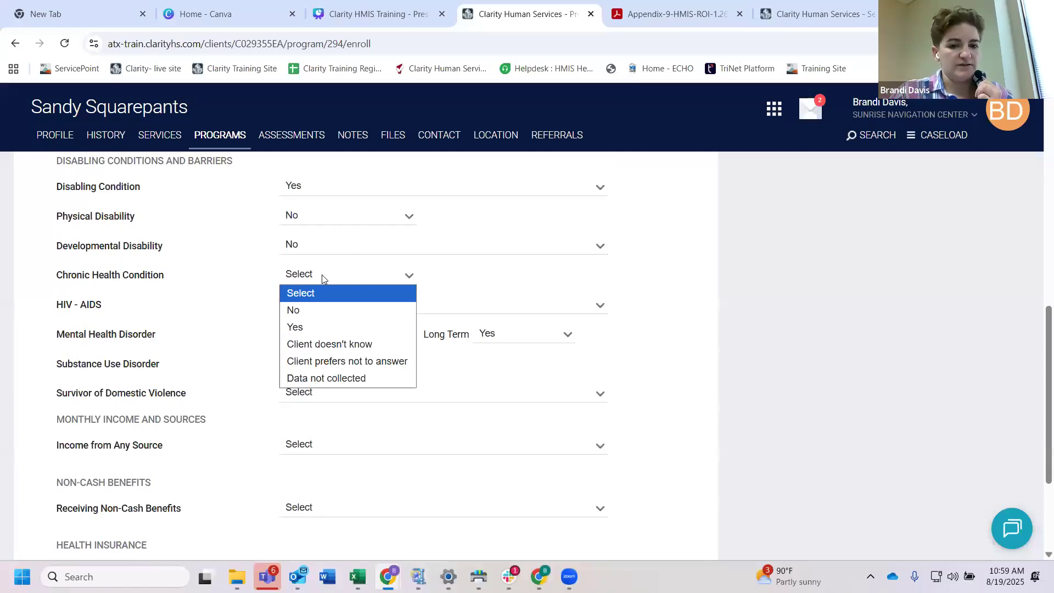
pyautogui.click(311, 310)
pyautogui.scroll(-1, 341, 328)
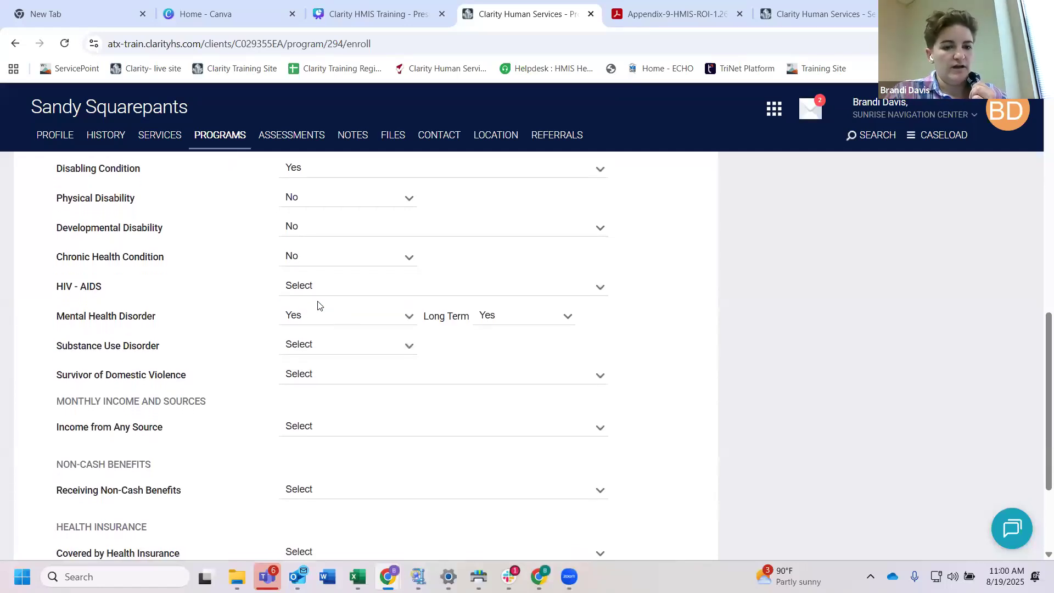
pyautogui.click(308, 286)
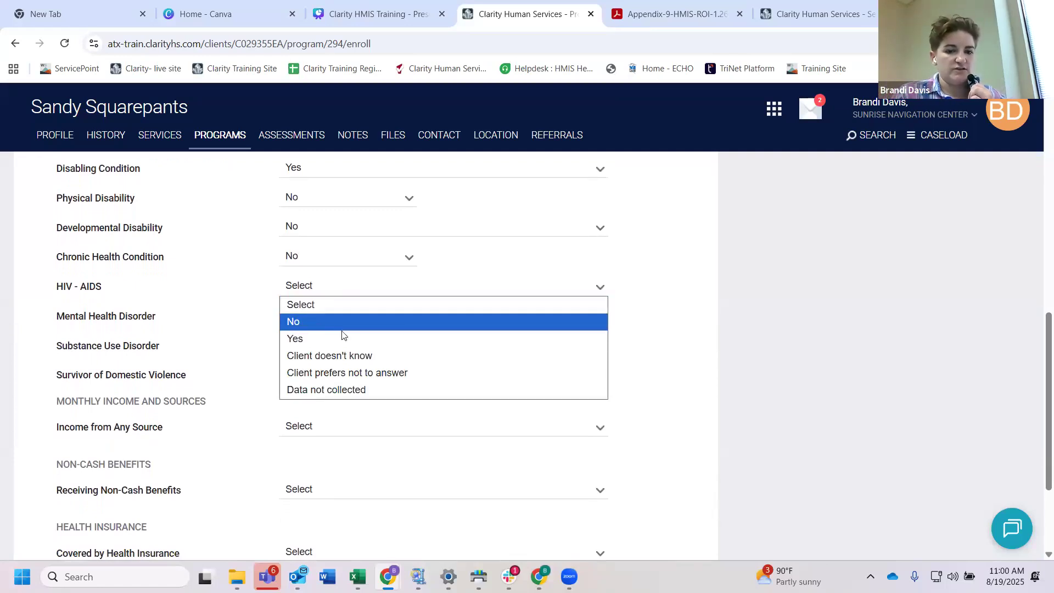
pyautogui.click(313, 321)
# Step: Set Substance Use Disorder to No and look through the Survivor of Domestic Violence answer options without choosing one
pyautogui.scroll(-1, 346, 327)
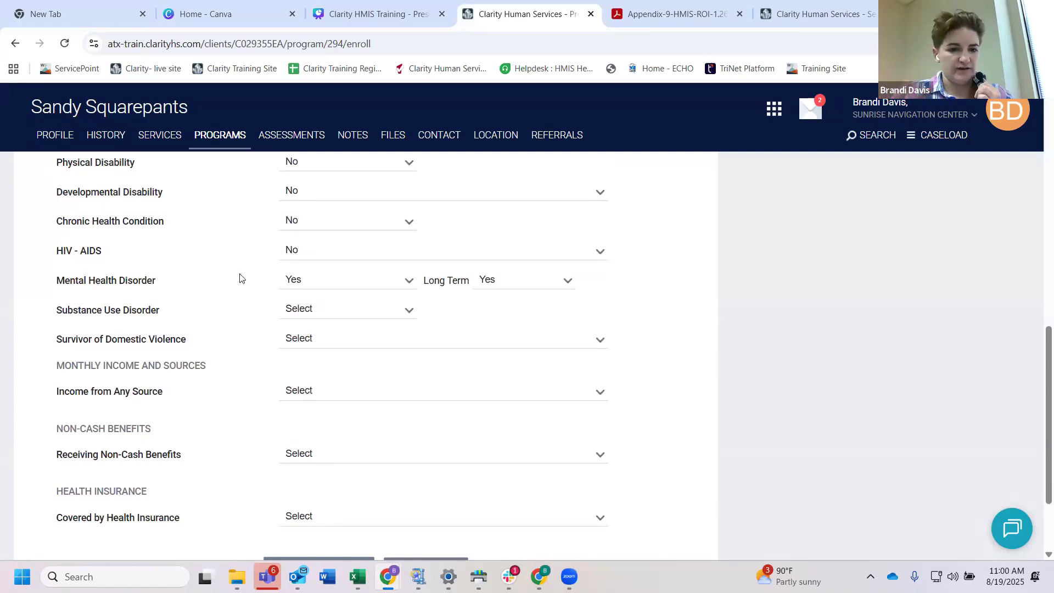
pyautogui.click(322, 311)
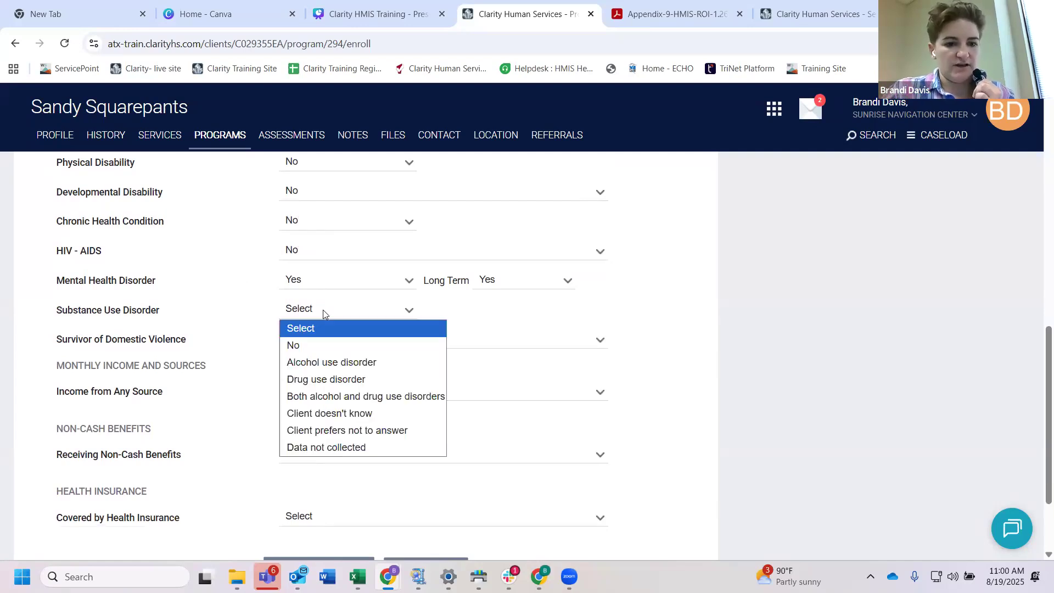
pyautogui.click(315, 353)
pyautogui.click(328, 342)
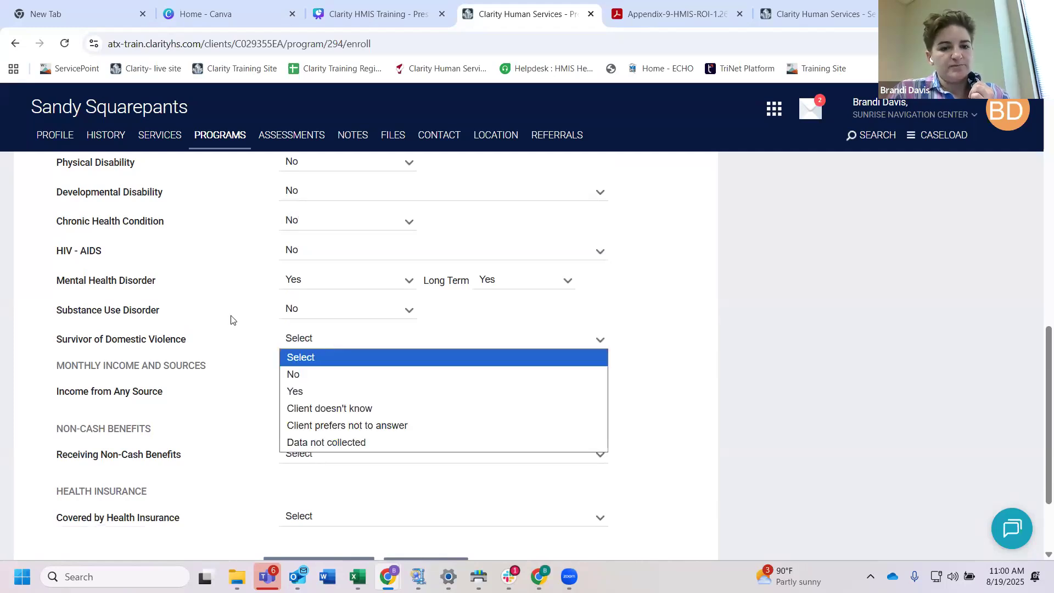
pyautogui.click(249, 317)
pyautogui.scroll(-1, 271, 363)
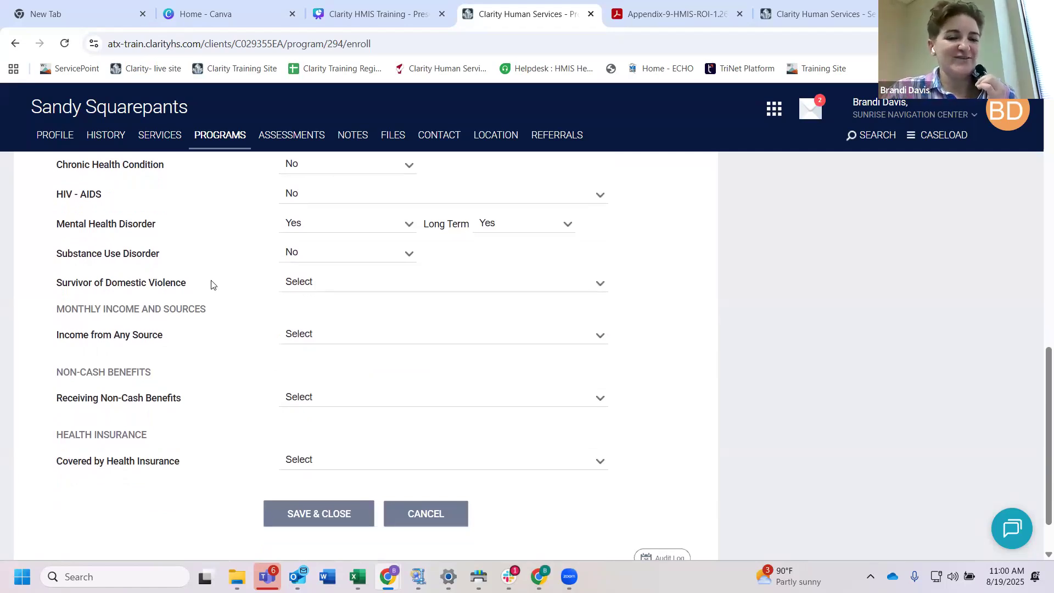
# Step: Answer No for Survivor of Domestic Violence under Disabling Conditions and Barriers
pyautogui.moveTo(195, 290); pyautogui.dragTo(68, 285)
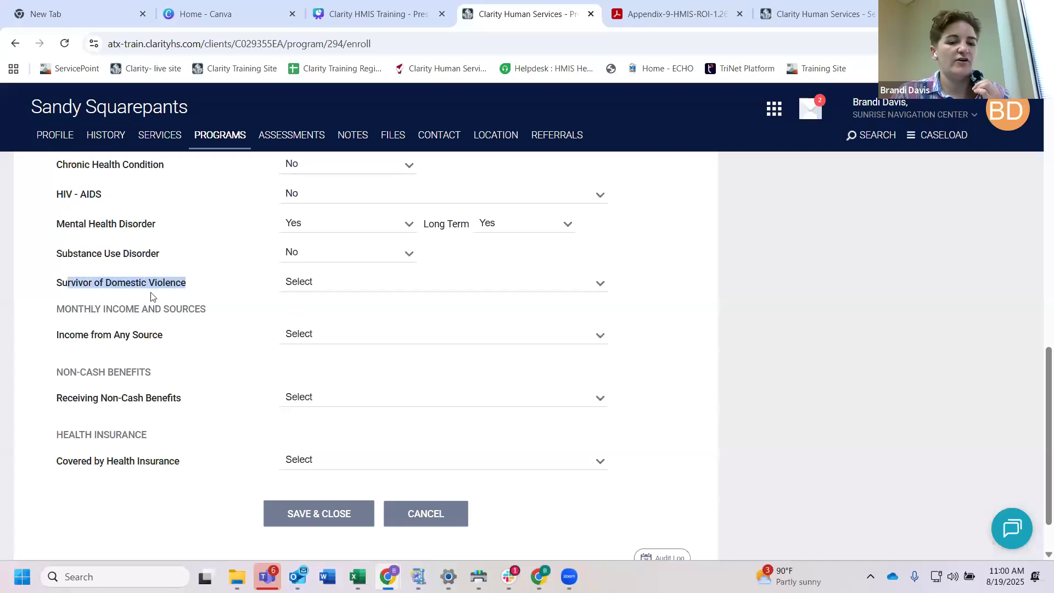
pyautogui.click(314, 285)
pyautogui.click(311, 319)
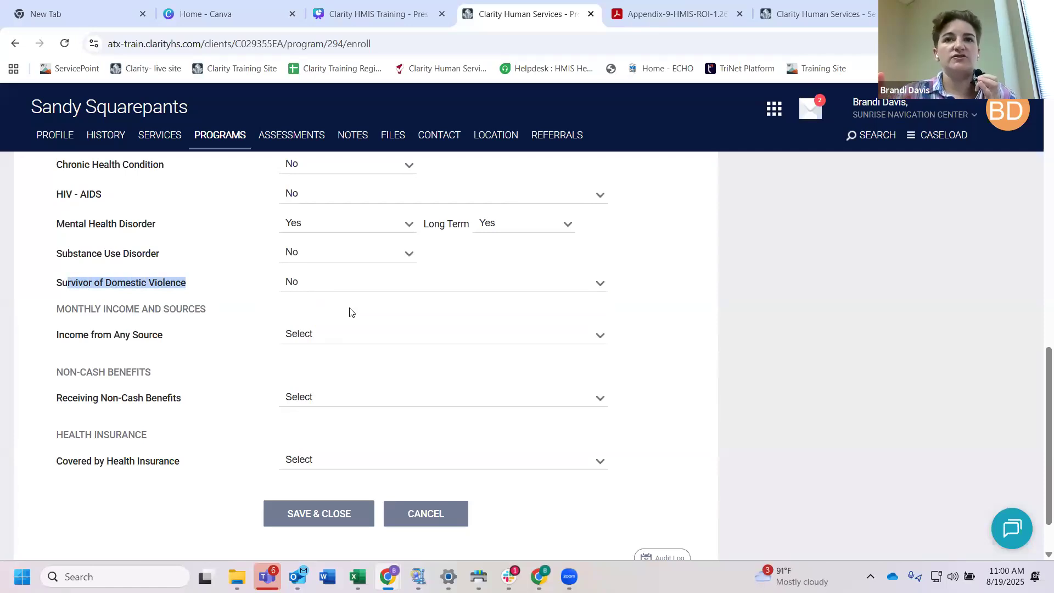
# Step: Switch Survivor of Domestic Violence to Yes to view its follow-up questions, and set it back to No
pyautogui.click(309, 285)
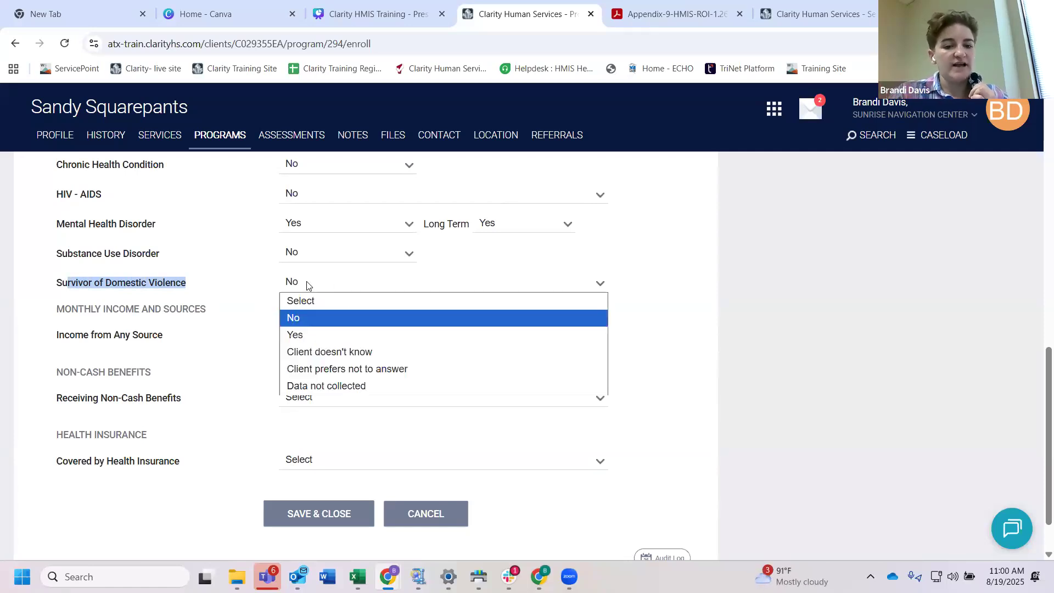
pyautogui.click(305, 335)
pyautogui.click(317, 318)
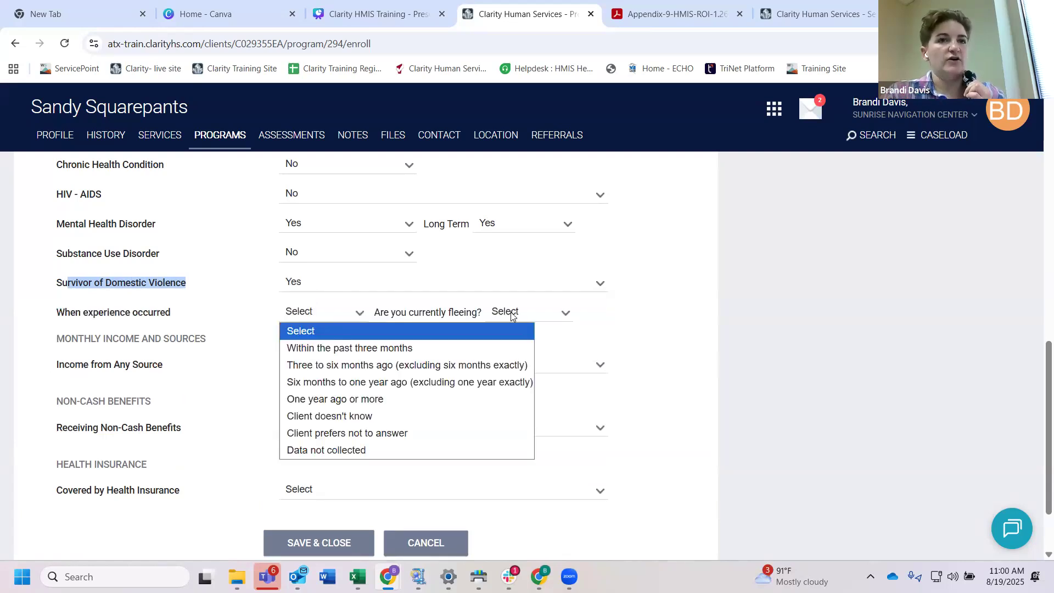
pyautogui.click(317, 282)
pyautogui.click(312, 317)
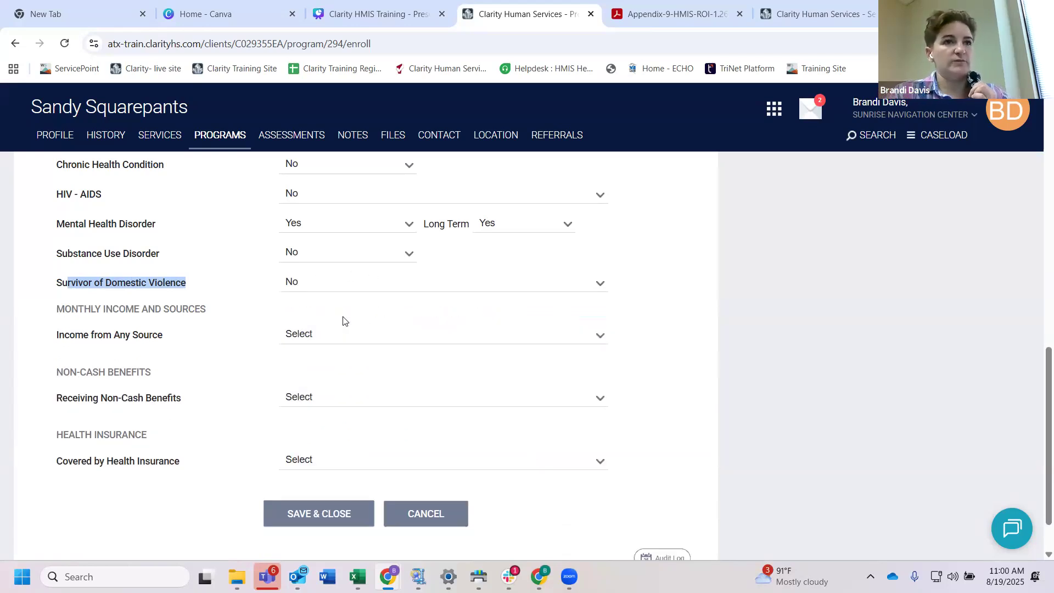
# Step: Set Income from Any Source to Yes under Monthly Income and Sources
pyautogui.scroll(-1, 264, 313)
pyautogui.moveTo(163, 303); pyautogui.dragTo(56, 303)
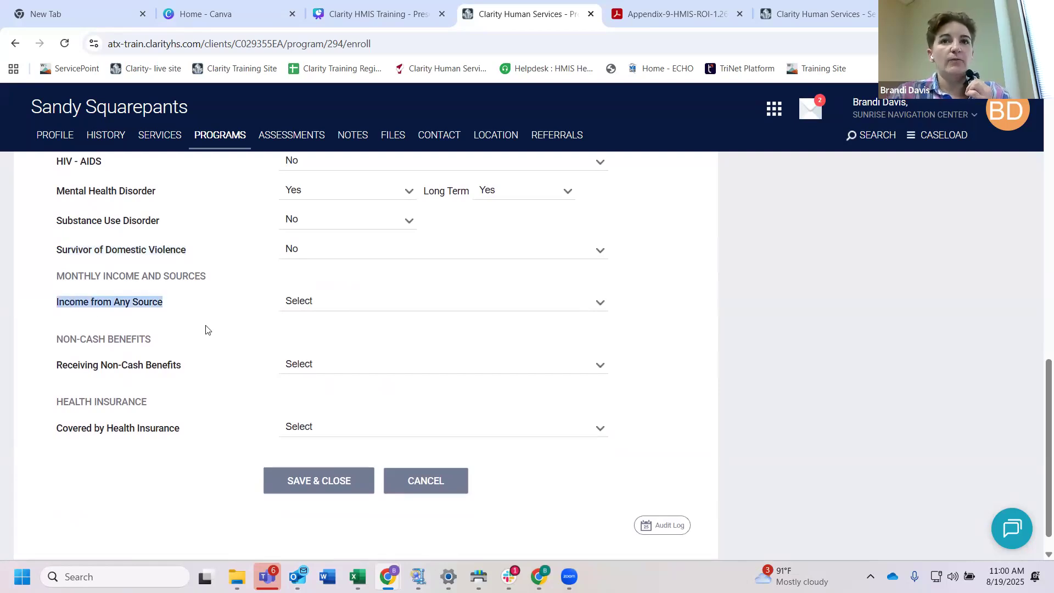
pyautogui.click(318, 304)
pyautogui.click(314, 336)
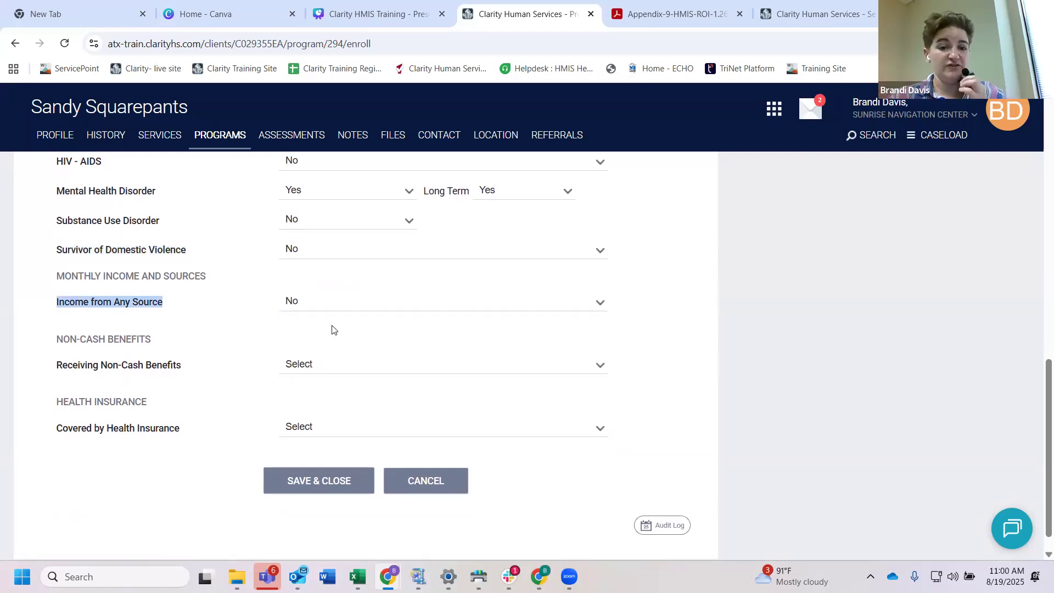
pyautogui.click(310, 305)
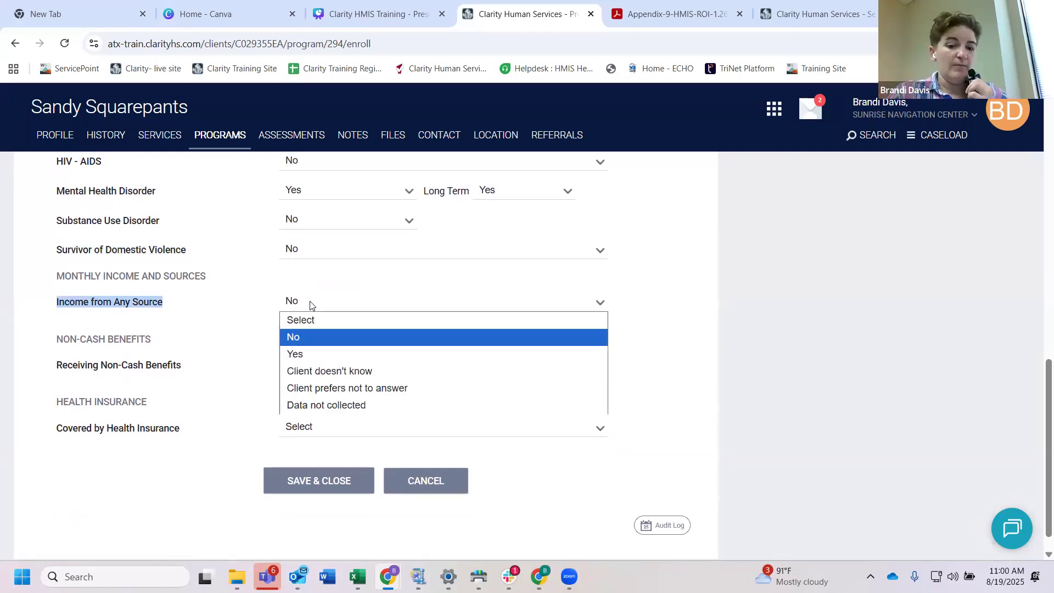
pyautogui.click(301, 354)
# Step: Turn on Supplemental Security Income (SSI) as an income source and enter an amount of 865
pyautogui.scroll(-1, 328, 347)
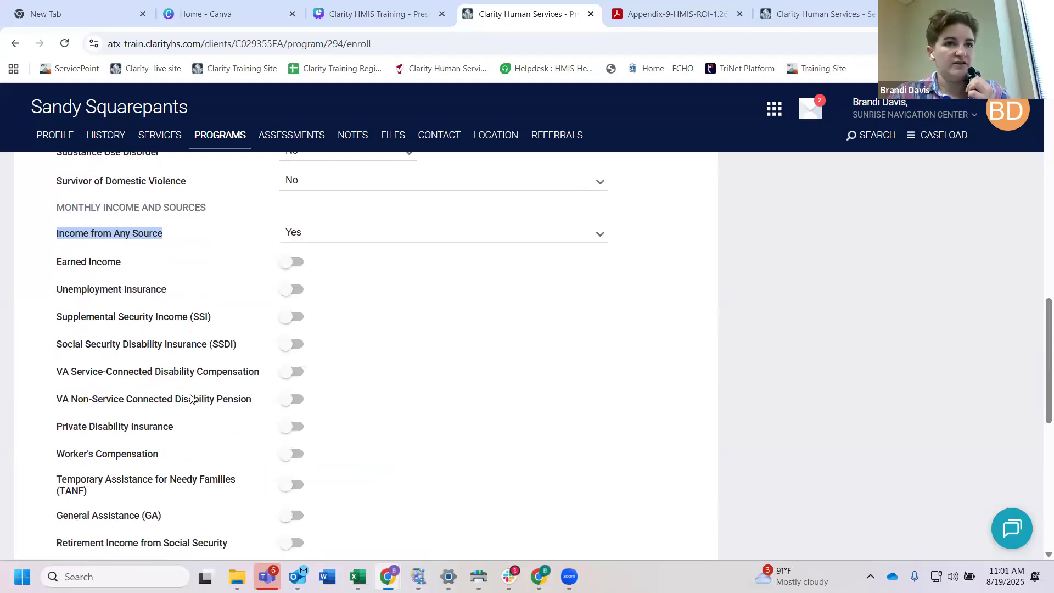
pyautogui.scroll(-1, 354, 388)
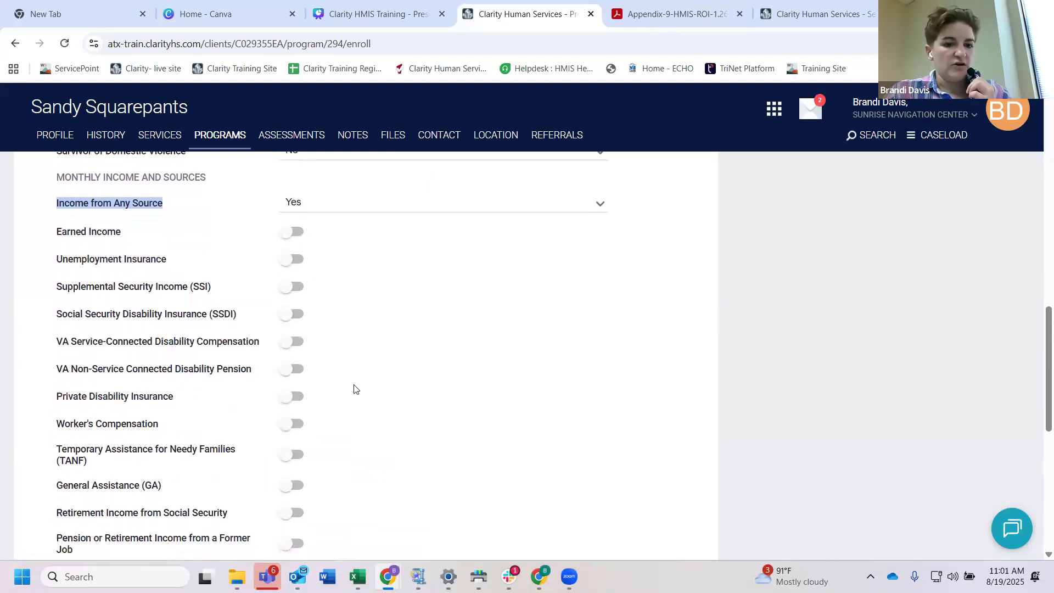
pyautogui.scroll(-1, 354, 389)
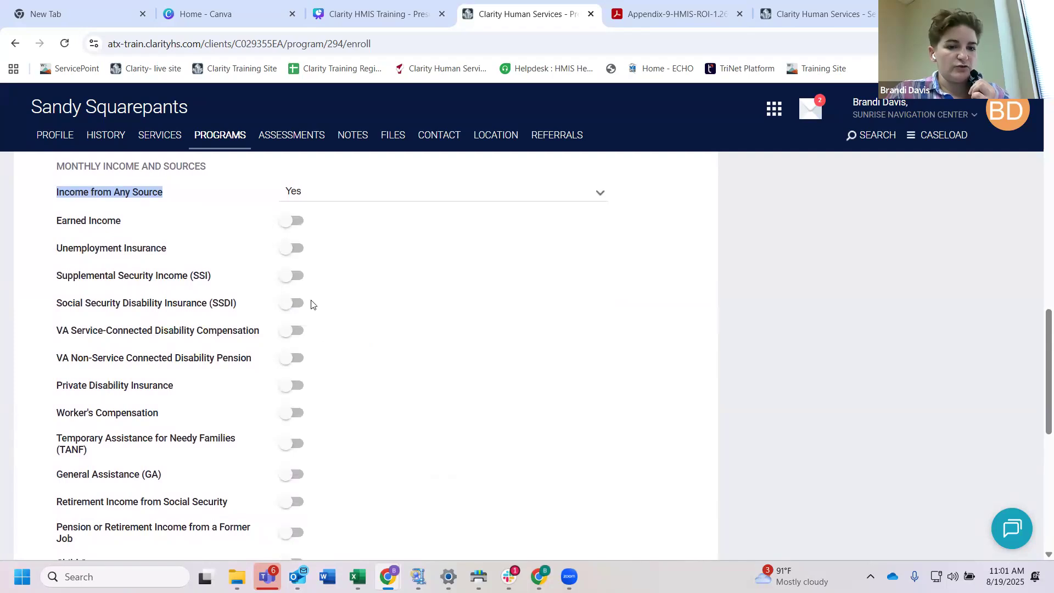
pyautogui.click(297, 278)
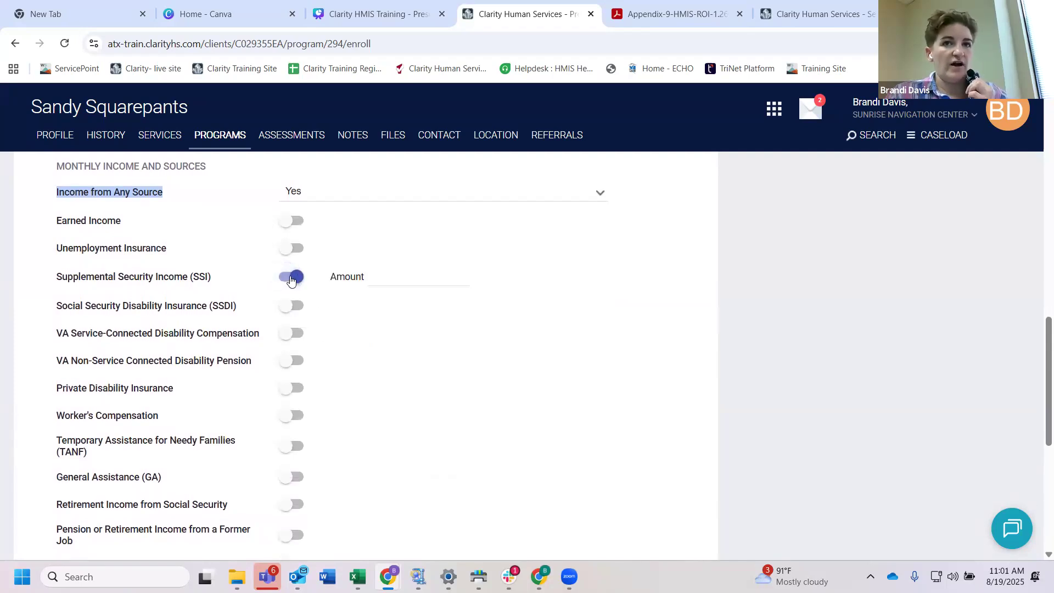
pyautogui.click(380, 279)
pyautogui.write('865')
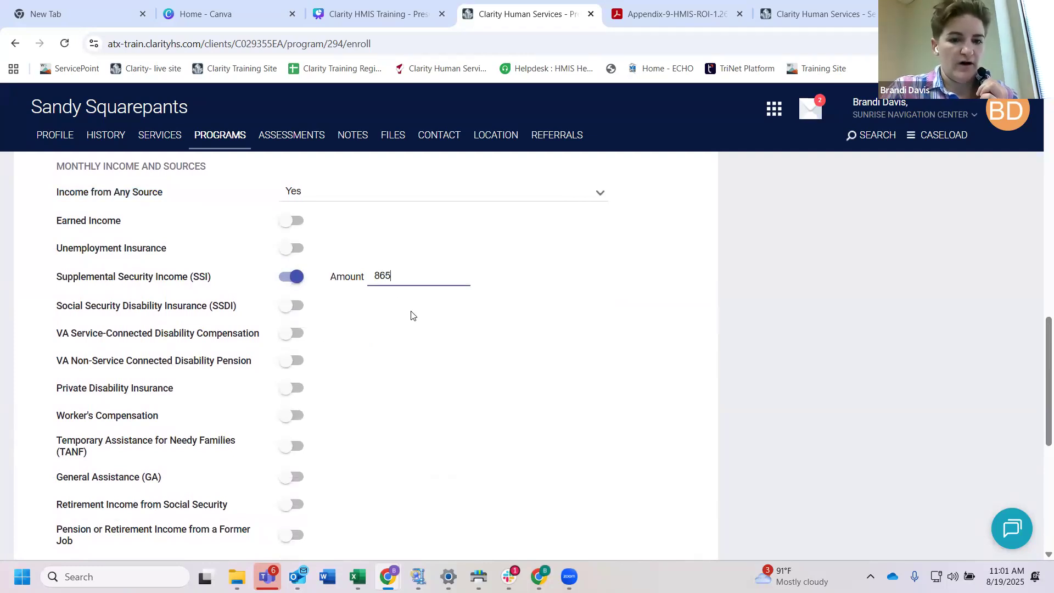
# Step: Set Receiving Non-Cash Benefits to Yes and turn on Supplemental Nutrition Assistance Program (SNAP)
pyautogui.scroll(-2, 413, 315)
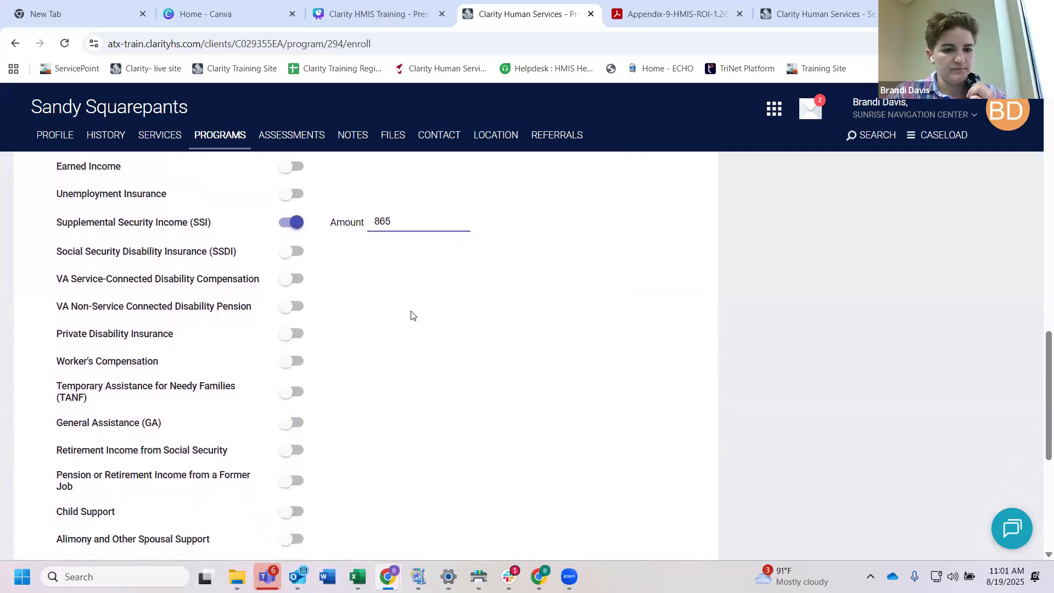
pyautogui.scroll(-2, 365, 323)
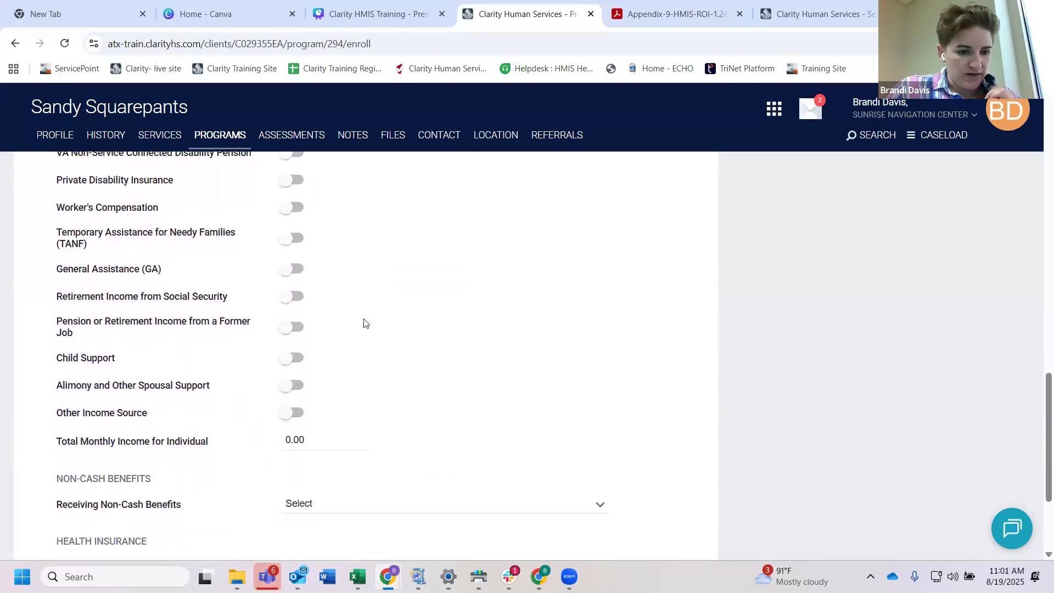
pyautogui.scroll(-1, 364, 323)
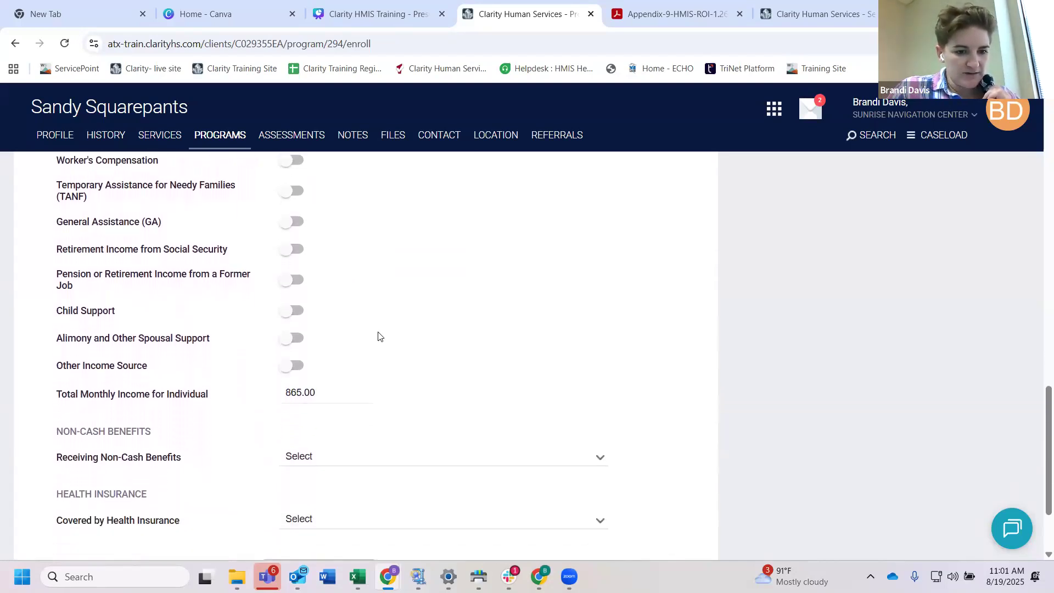
pyautogui.scroll(-1, 376, 337)
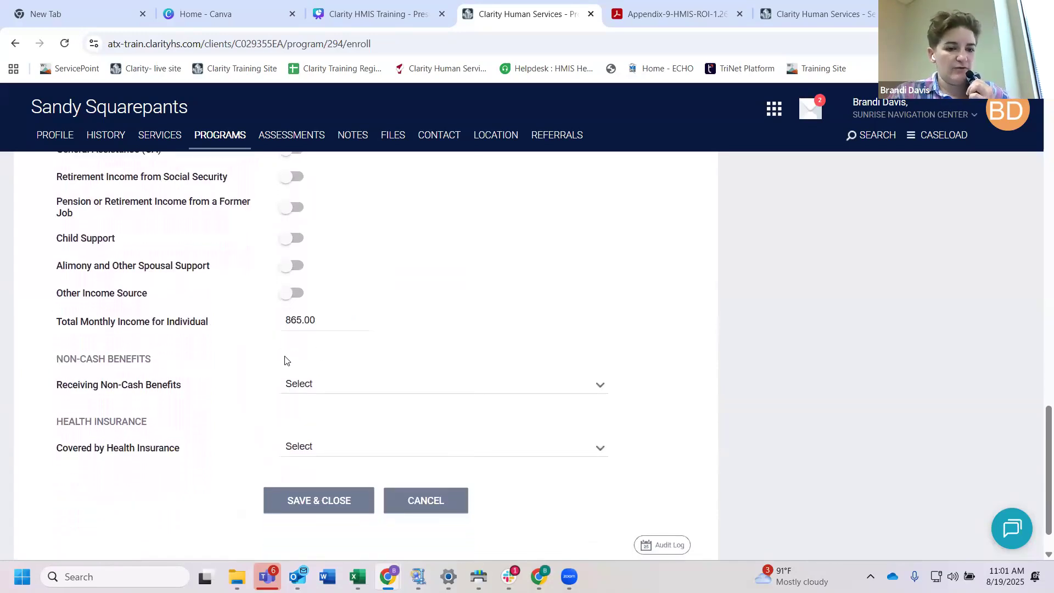
pyautogui.click(300, 384)
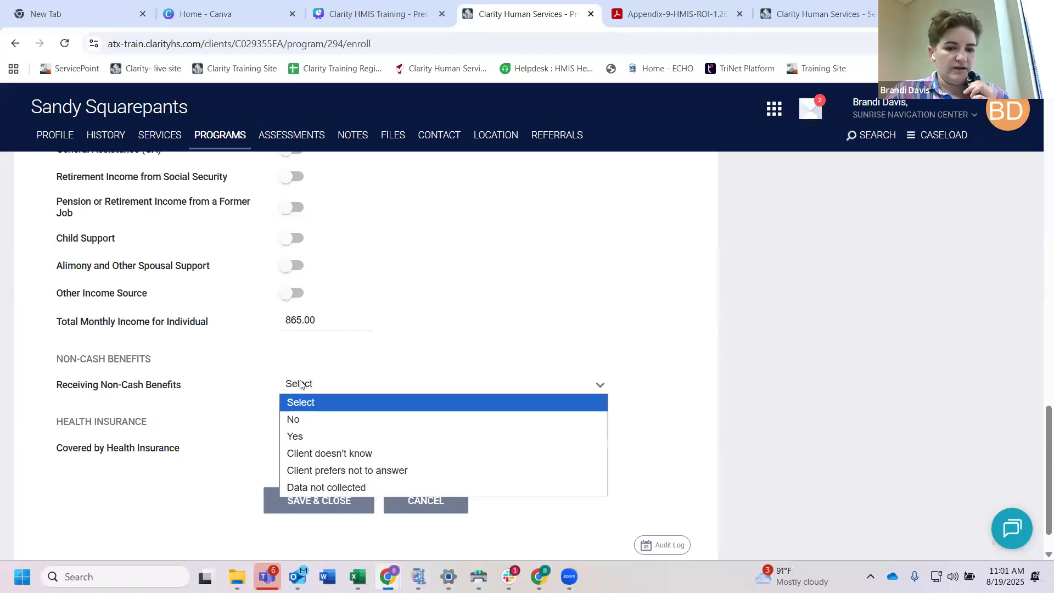
pyautogui.click(302, 433)
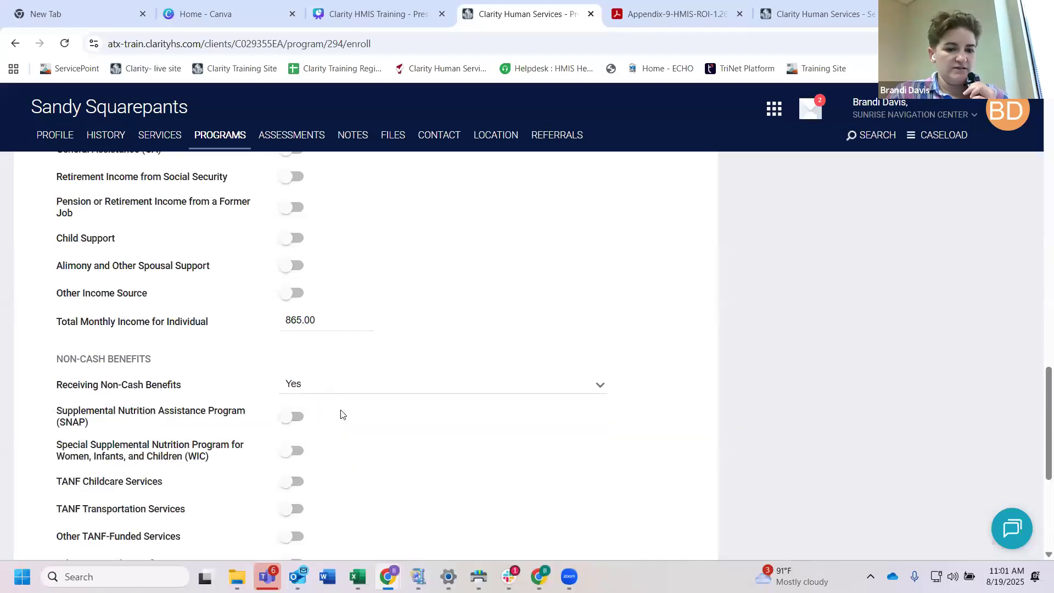
pyautogui.scroll(-1, 341, 414)
pyautogui.scroll(-1, 341, 414)
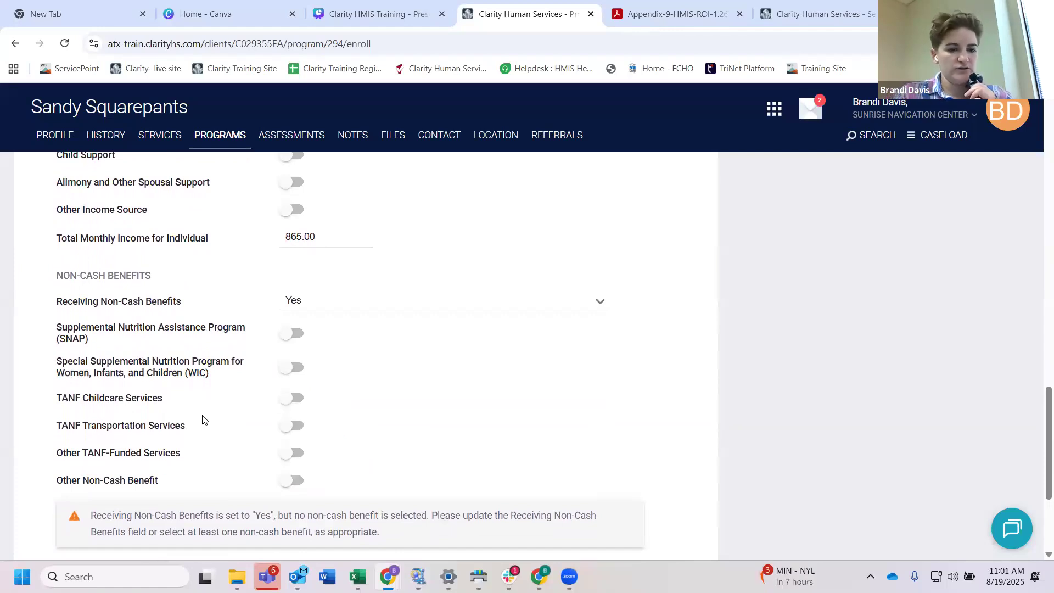
pyautogui.click(297, 336)
# Step: Set Covered by Health Insurance to Yes and turn on MEDICAID as the coverage
pyautogui.scroll(-3, 350, 365)
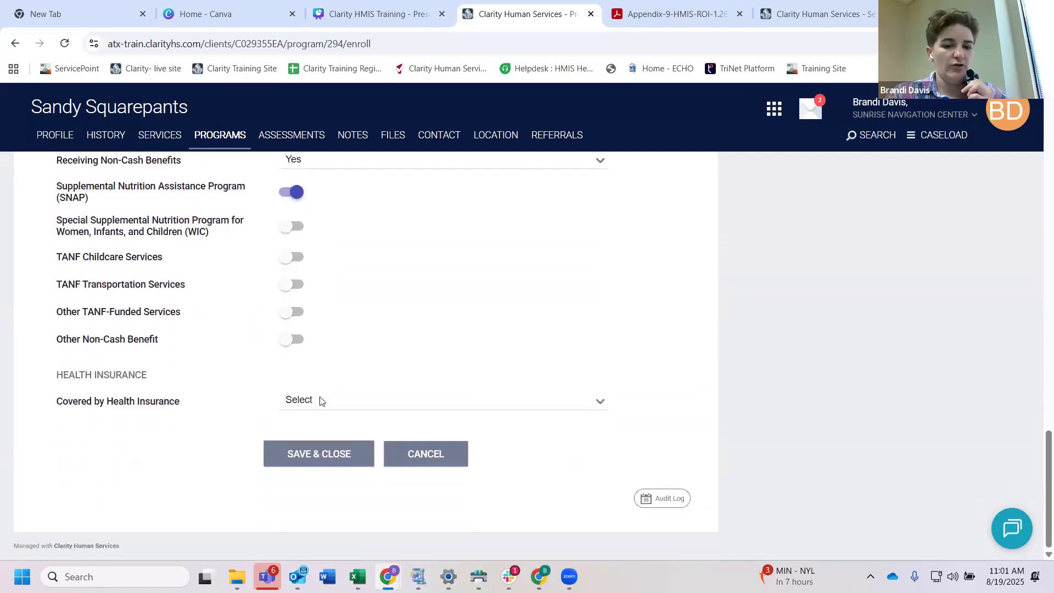
pyautogui.click(322, 401)
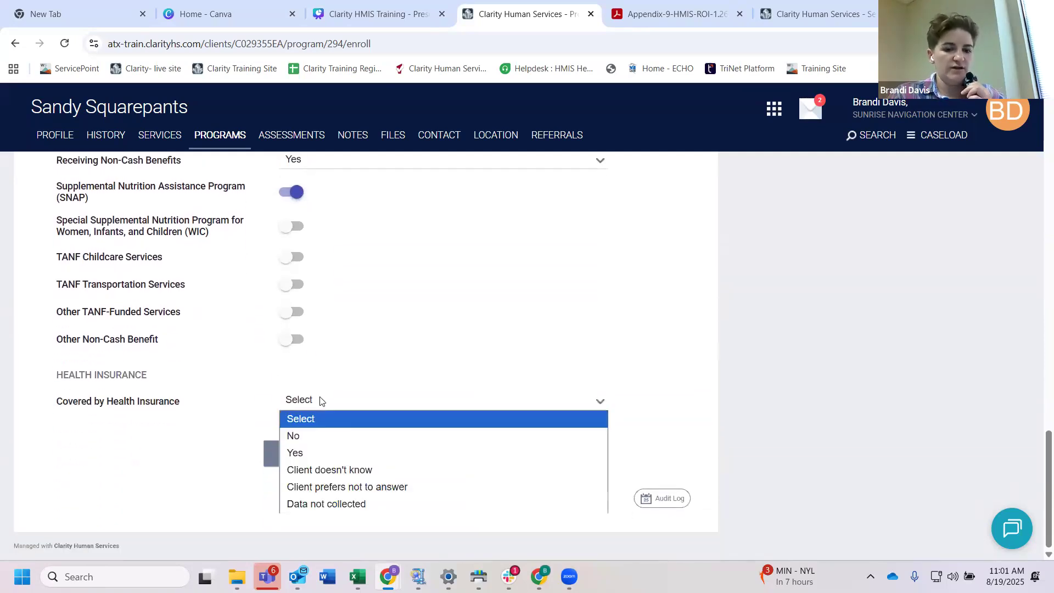
pyautogui.click(304, 452)
pyautogui.scroll(-2, 349, 446)
pyautogui.scroll(-1, 349, 446)
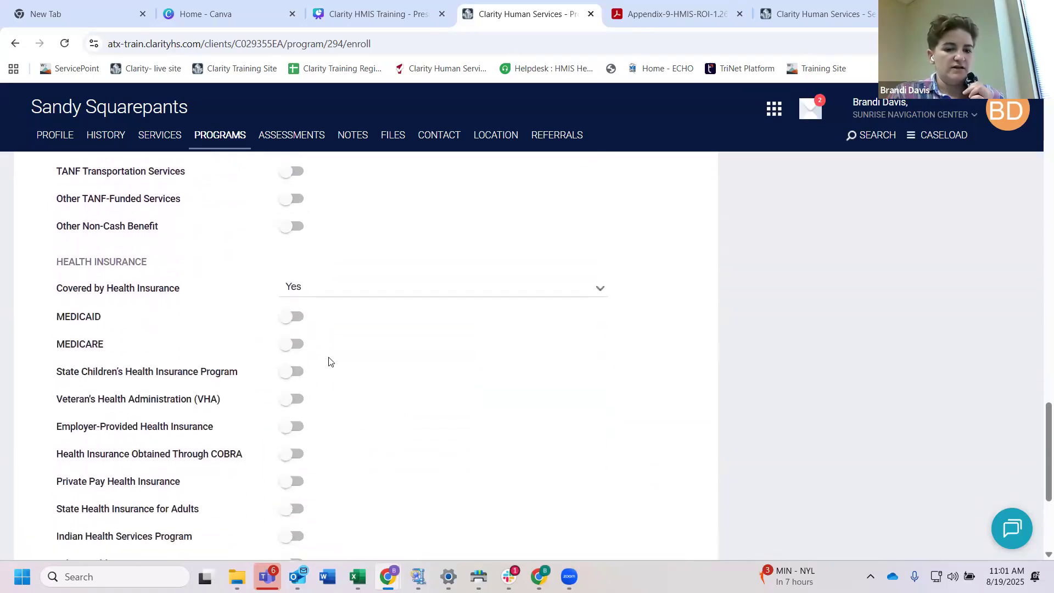
pyautogui.scroll(-1, 370, 451)
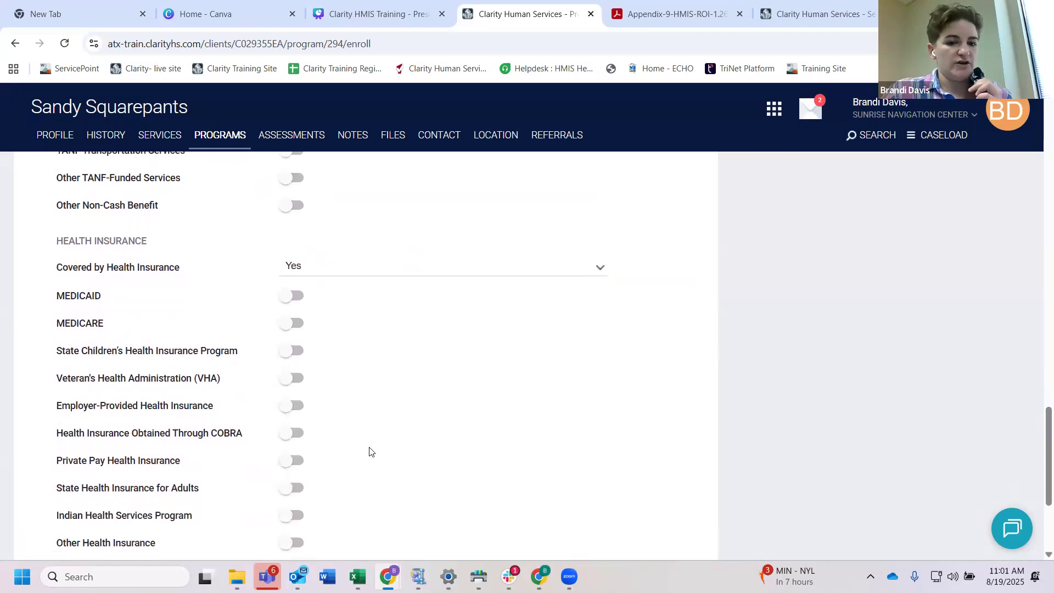
pyautogui.click(295, 288)
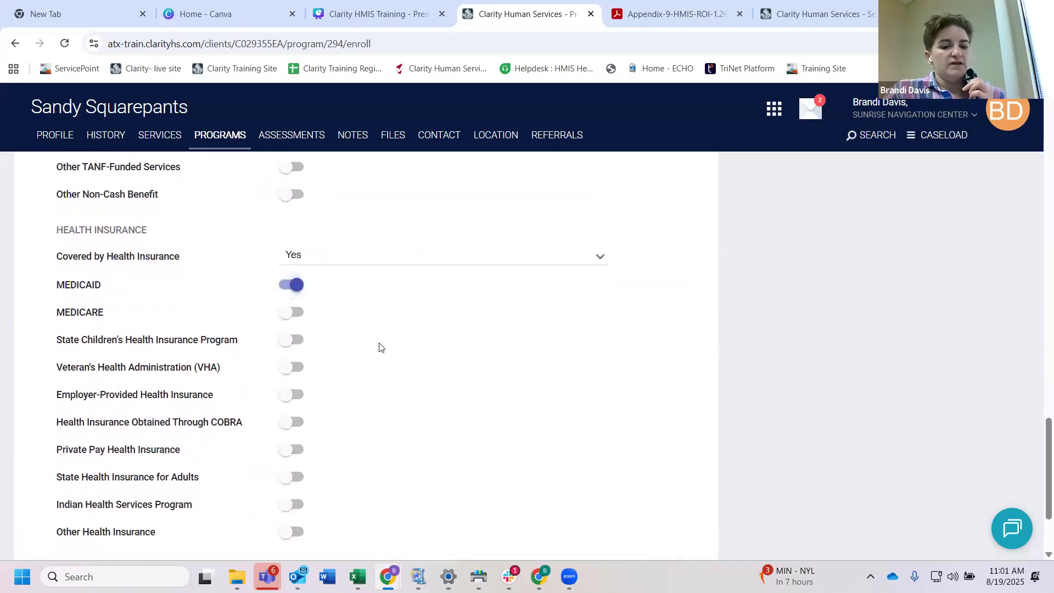
# Step: Save the completed Sunrise - Mobile enrollment form for the client
pyautogui.scroll(-3, 378, 347)
pyautogui.click(331, 456)
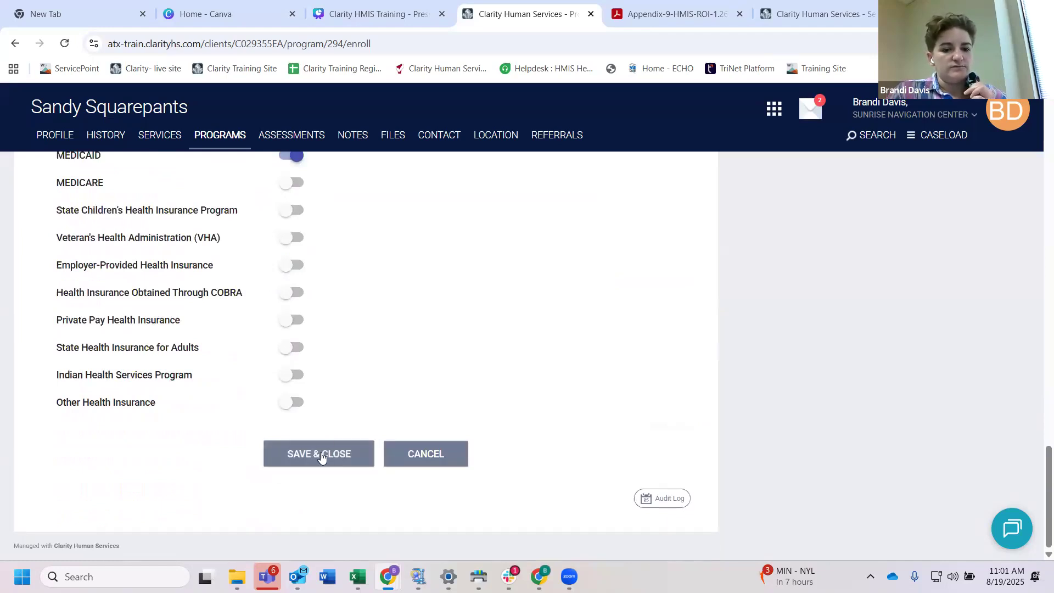
pyautogui.click(322, 456)
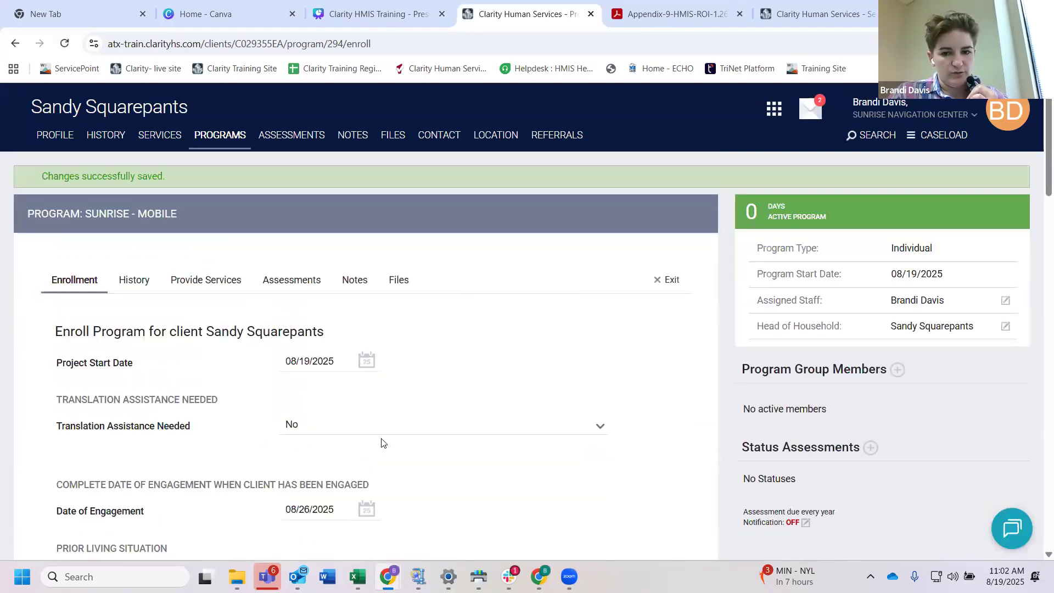
pyautogui.scroll(-12, 382, 442)
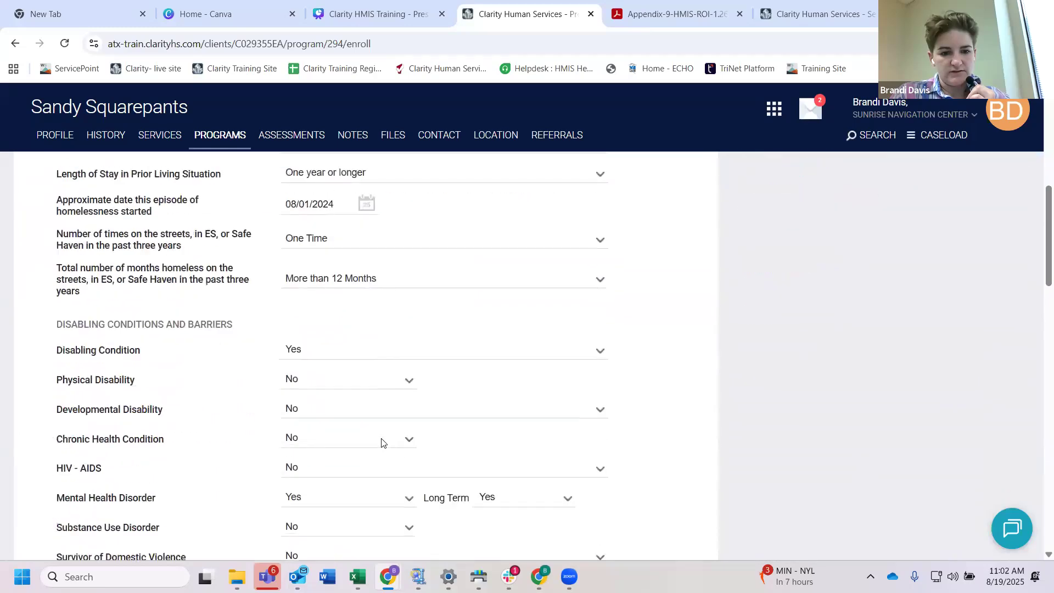
pyautogui.scroll(-17, 383, 441)
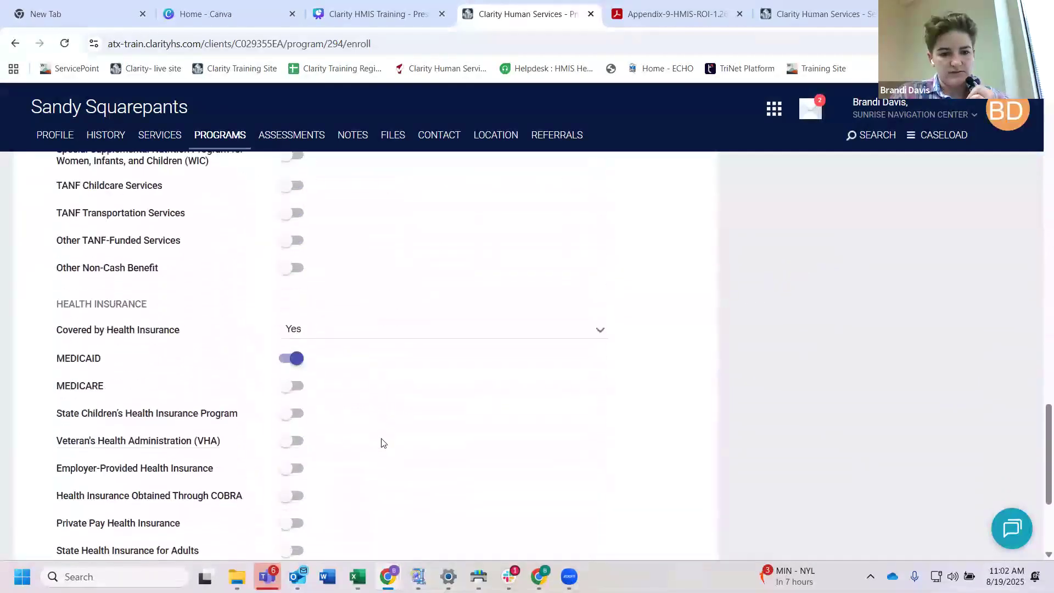
pyautogui.scroll(-1, 382, 442)
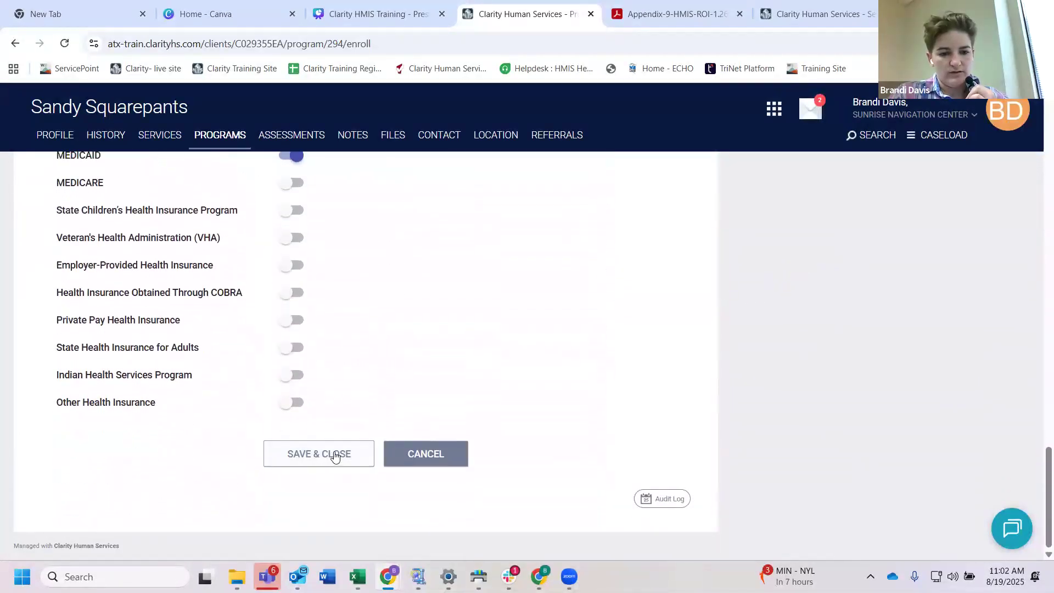
pyautogui.scroll(20, 400, 294)
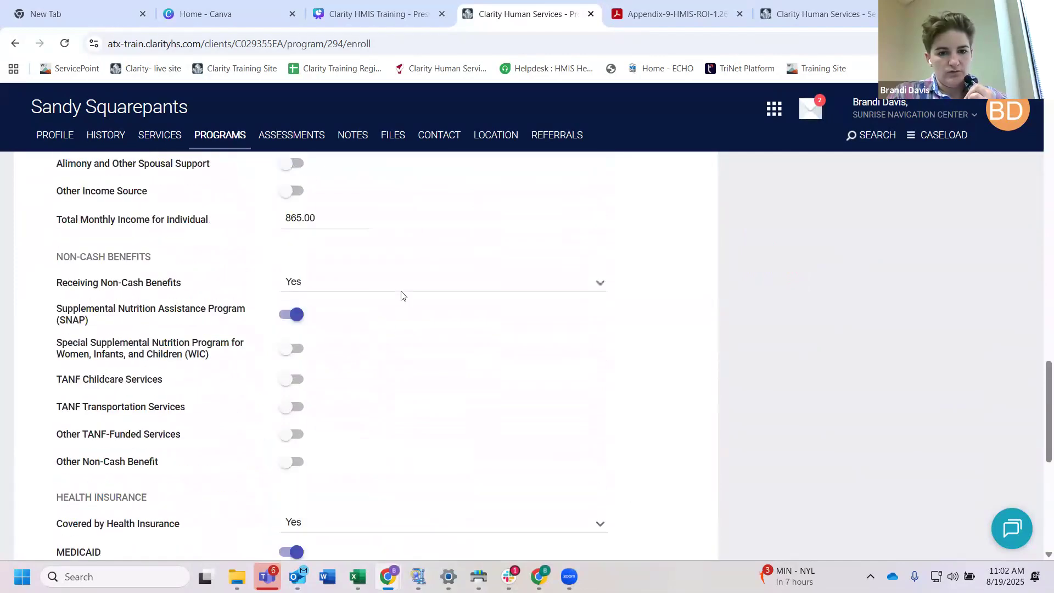
pyautogui.scroll(12, 400, 296)
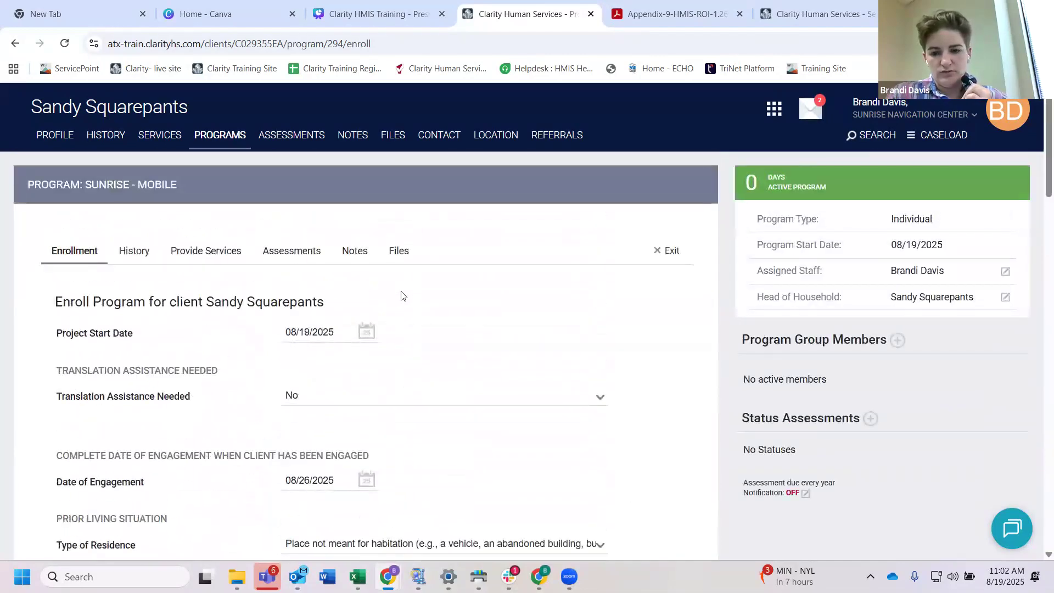
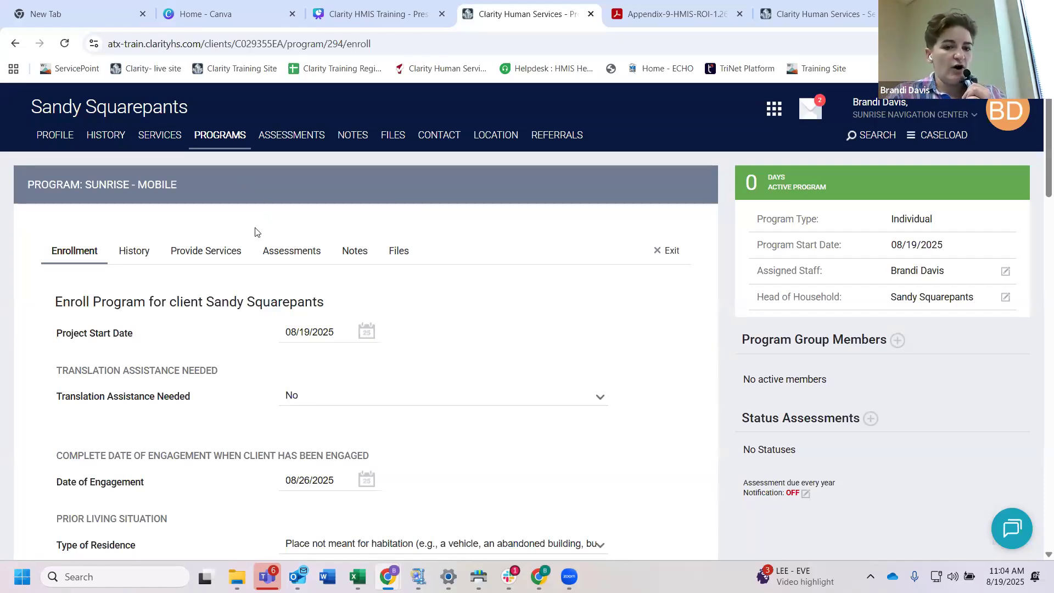
# Step: Open the assessments of the client's Sunrise - Mobile enrollment and start a Current Living Situation assessment for the head of household
pyautogui.click(294, 254)
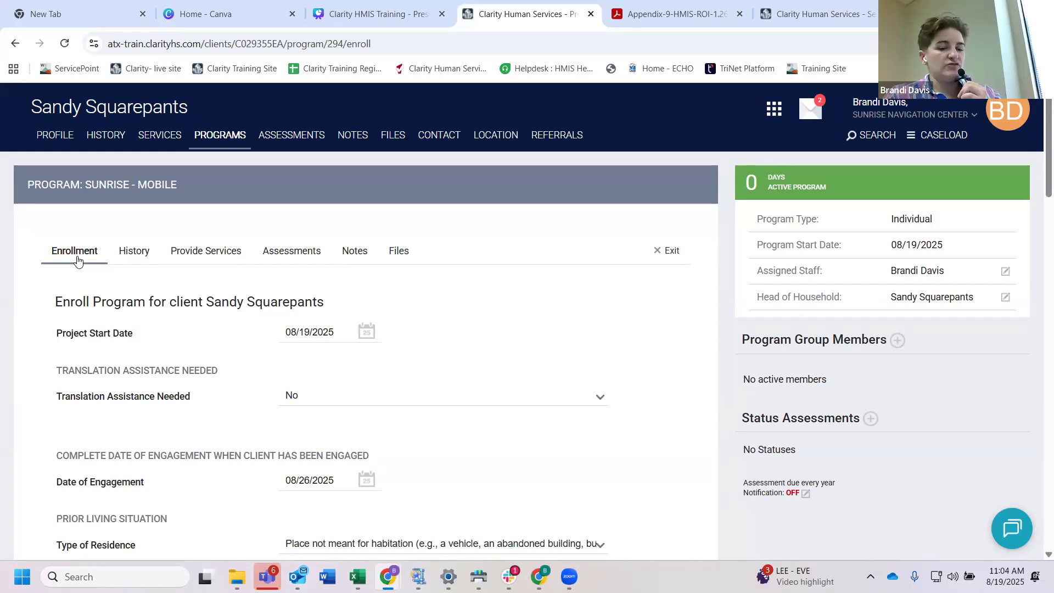
pyautogui.click(228, 142)
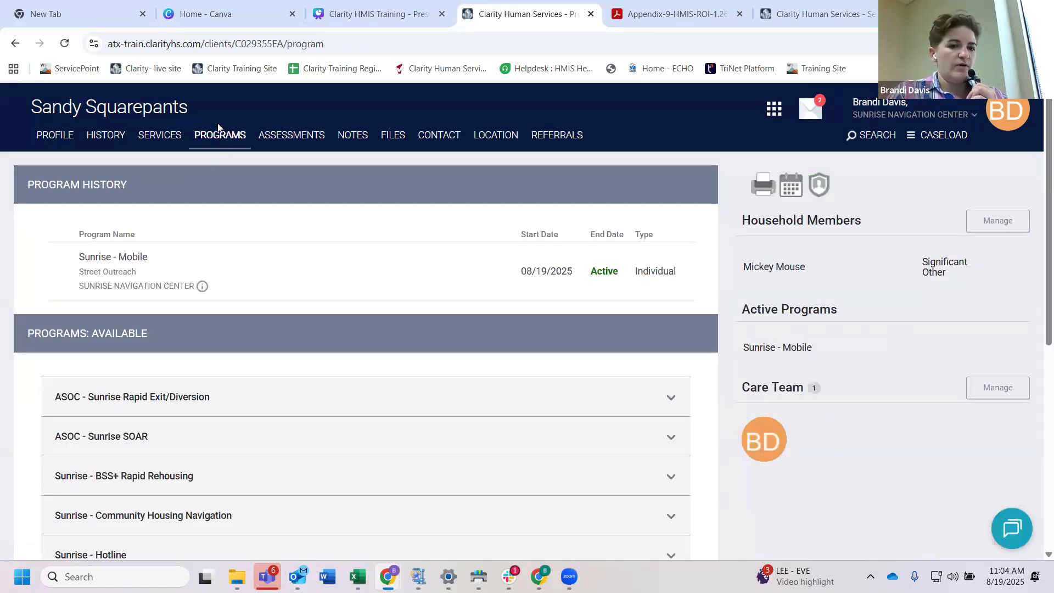
pyautogui.moveTo(183, 270)
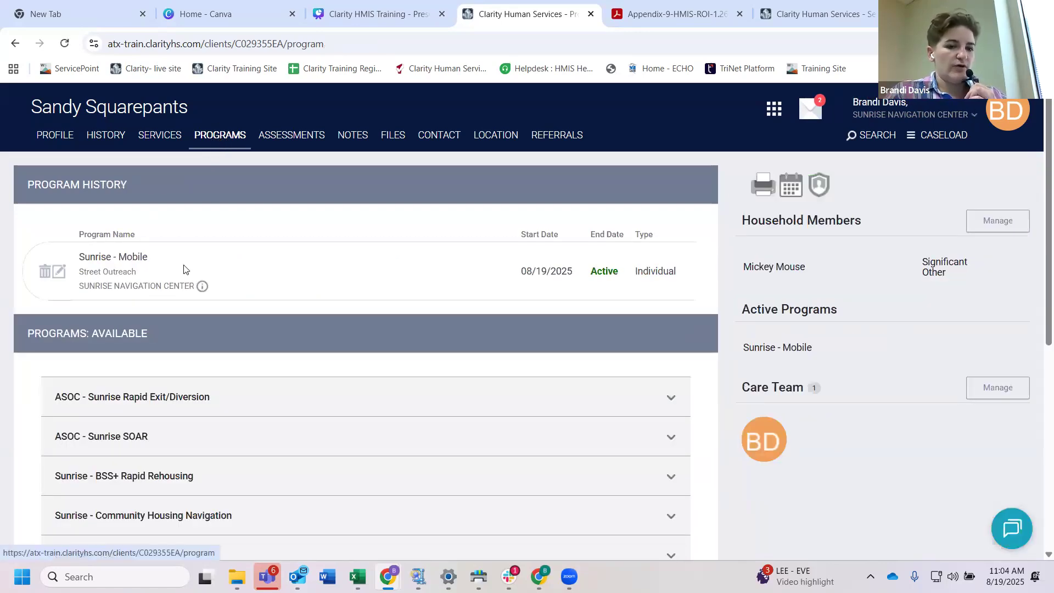
pyautogui.click(59, 272)
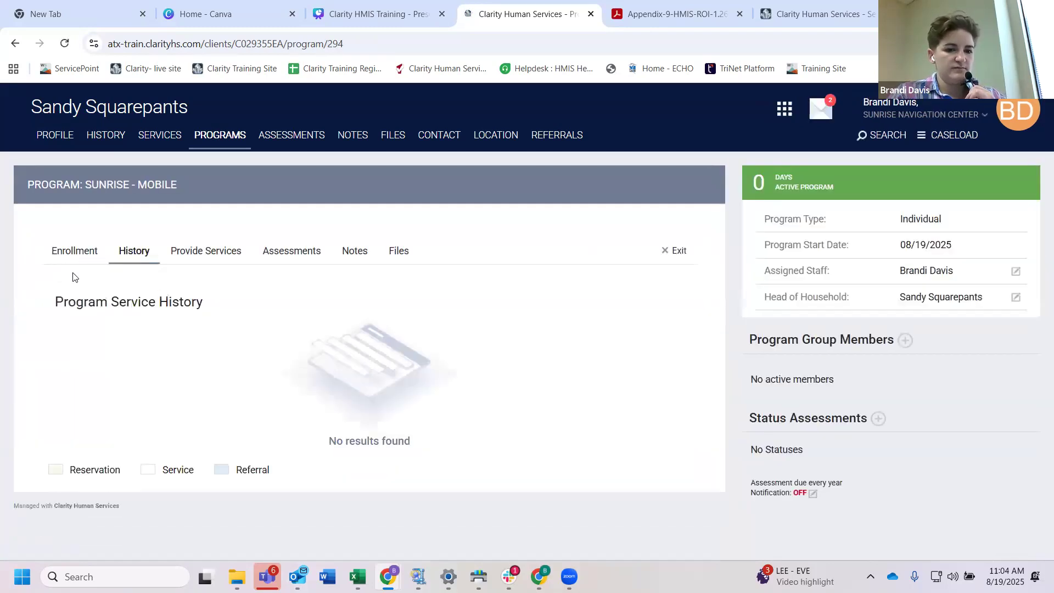
pyautogui.click(291, 254)
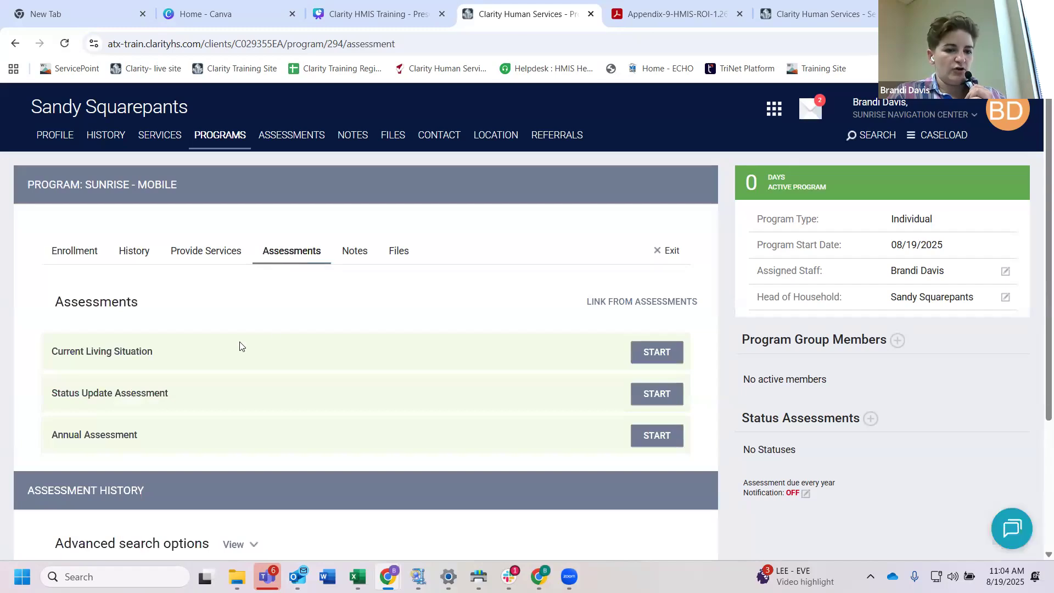
pyautogui.tripleClick(88, 352)
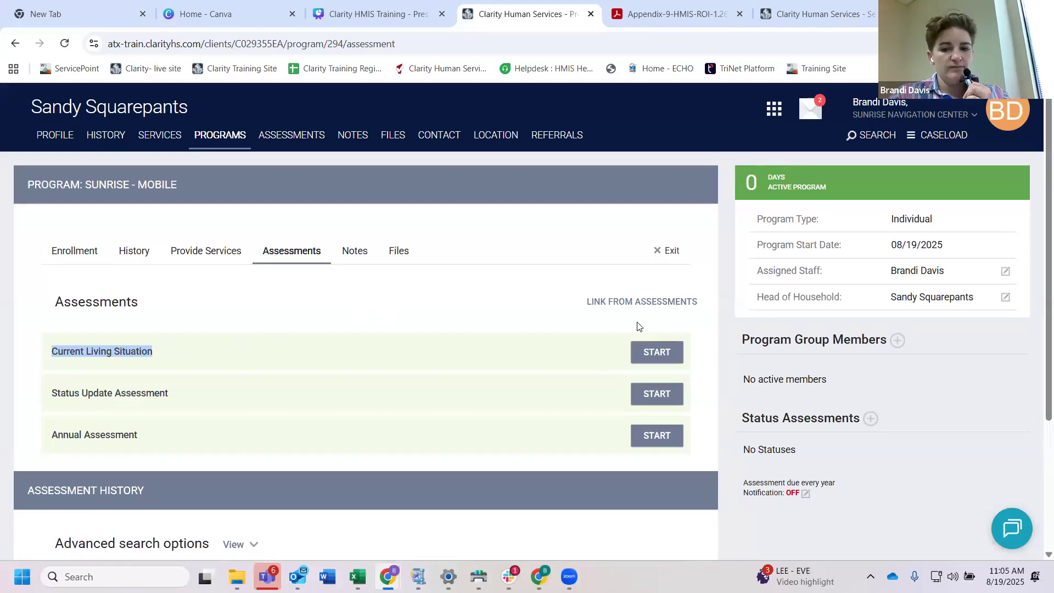
pyautogui.click(654, 353)
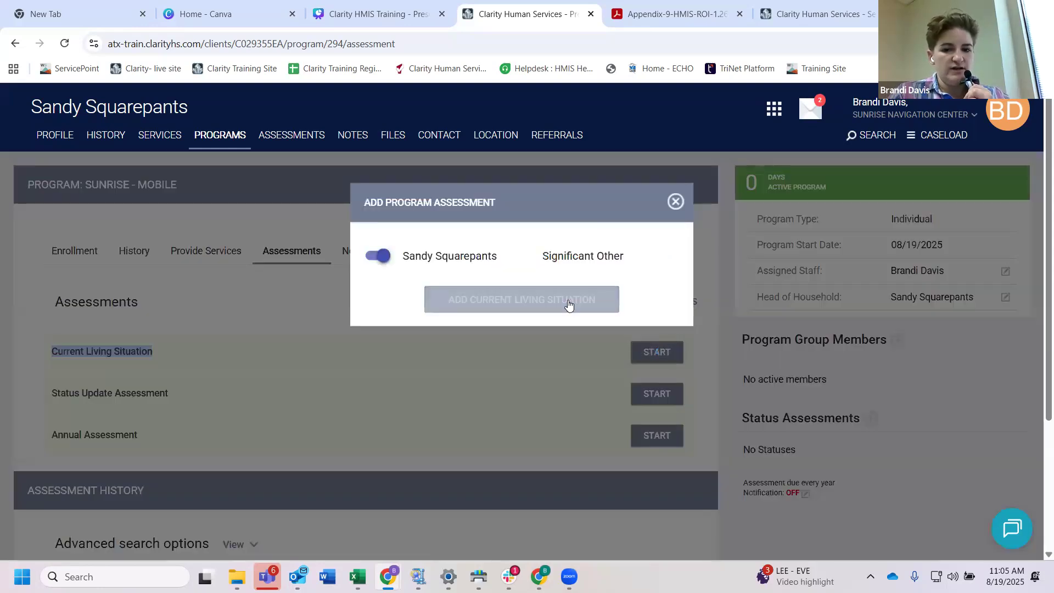
pyautogui.click(528, 301)
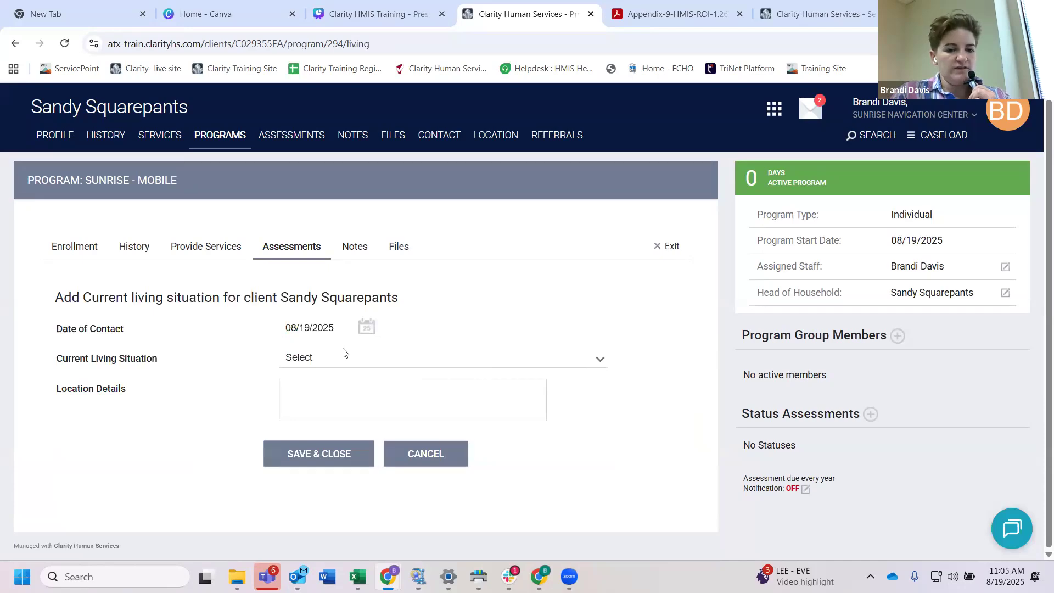
# Step: Set Current Living Situation to Place not meant for habitation, enter 78701 as the location details, and save the assessment
pyautogui.click(341, 357)
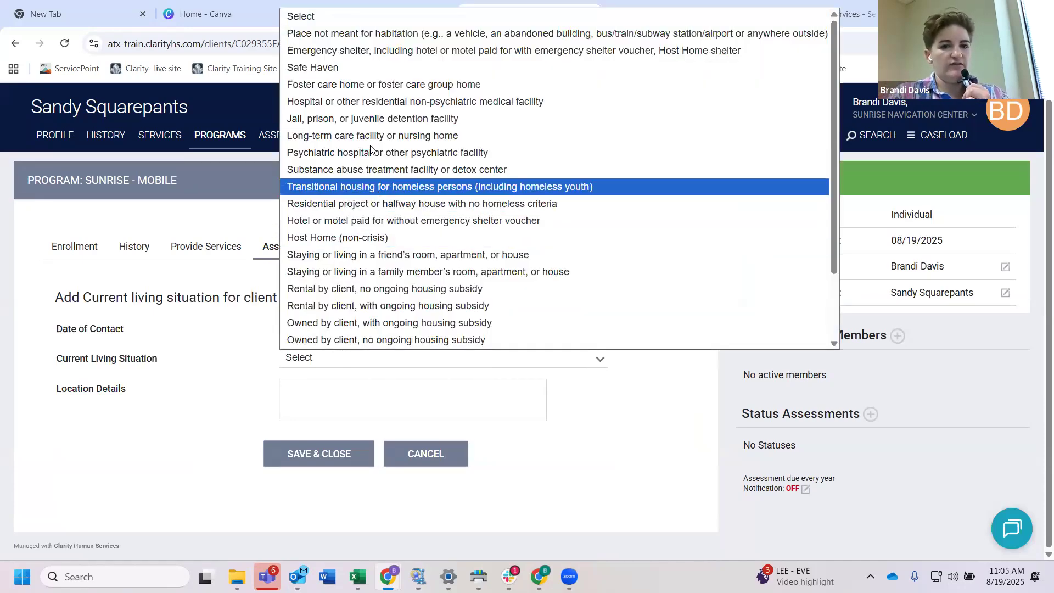
pyautogui.click(362, 34)
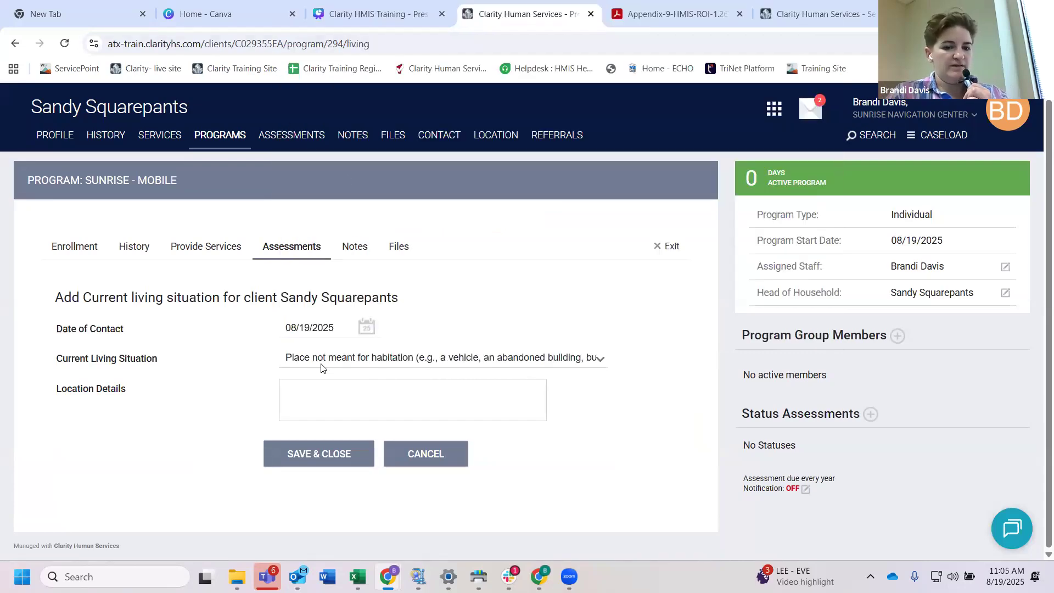
pyautogui.click(298, 395)
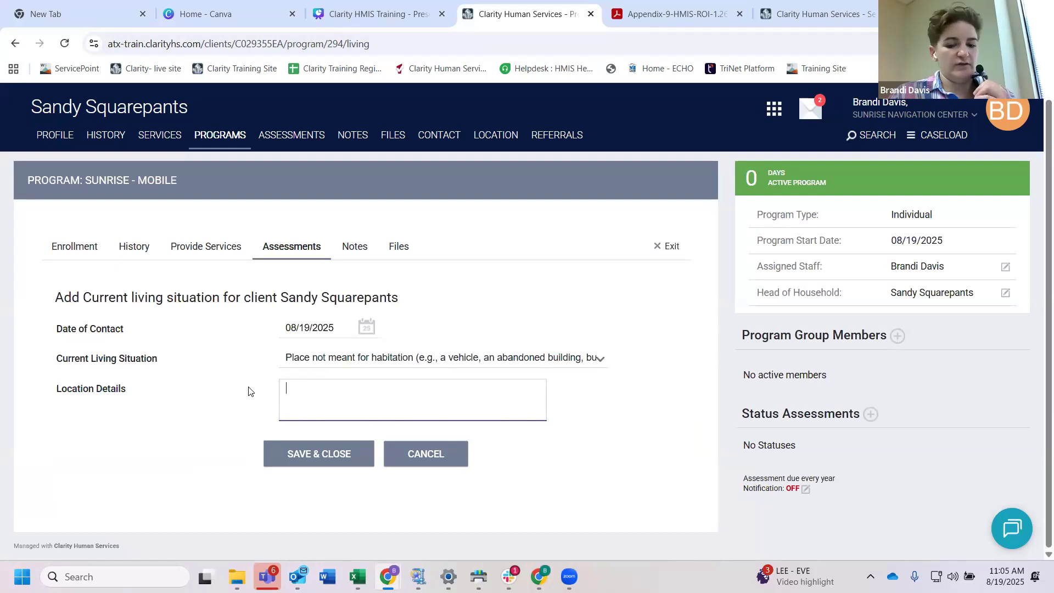
pyautogui.write('78701')
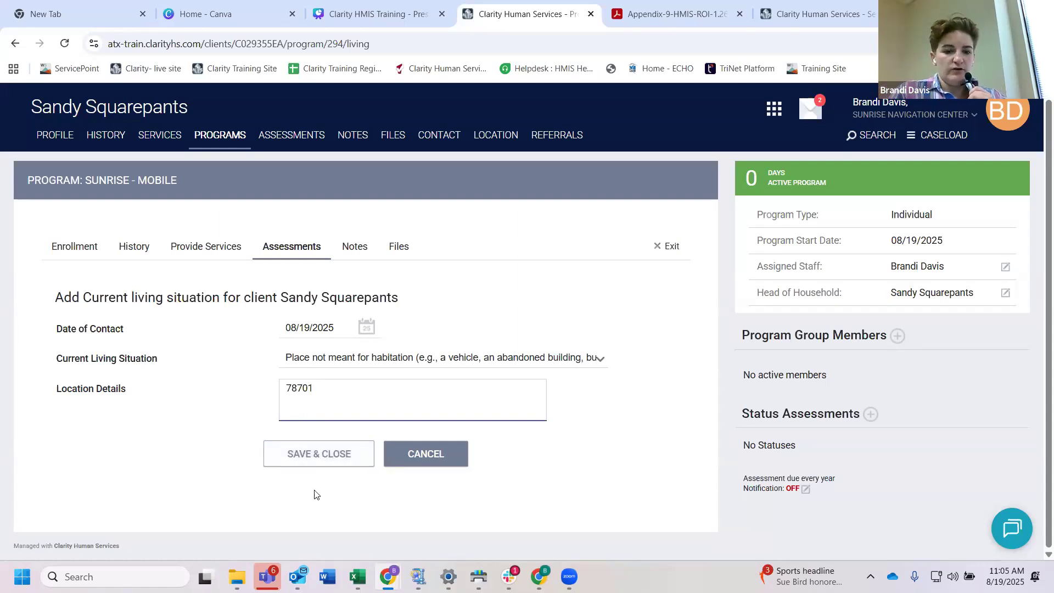
pyautogui.click(324, 457)
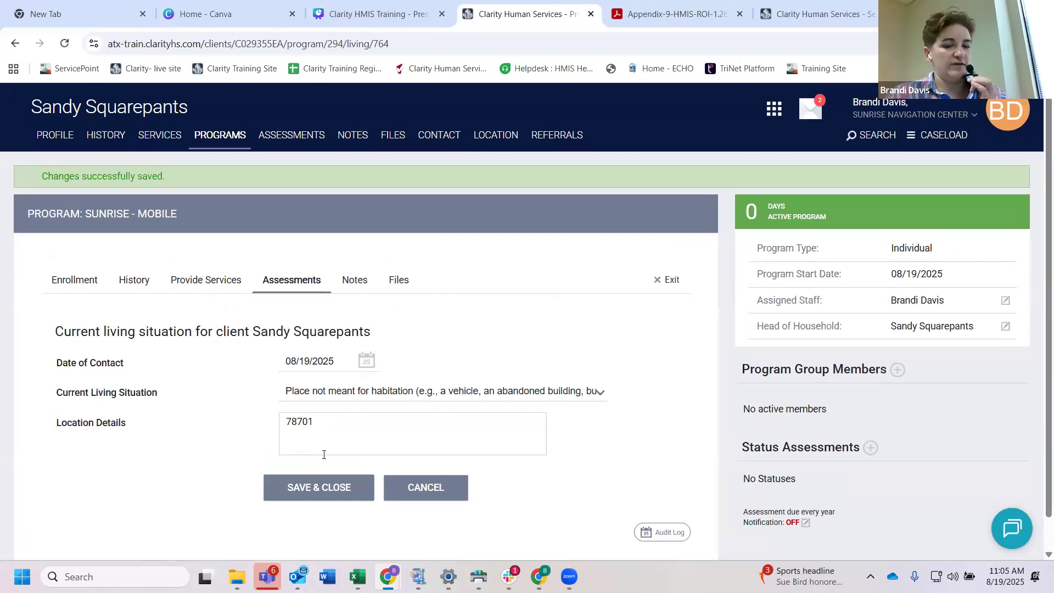
# Step: Start another Current Living Situation assessment for the head of household with 08/26/2025 as the Date of Contact
pyautogui.click(288, 280)
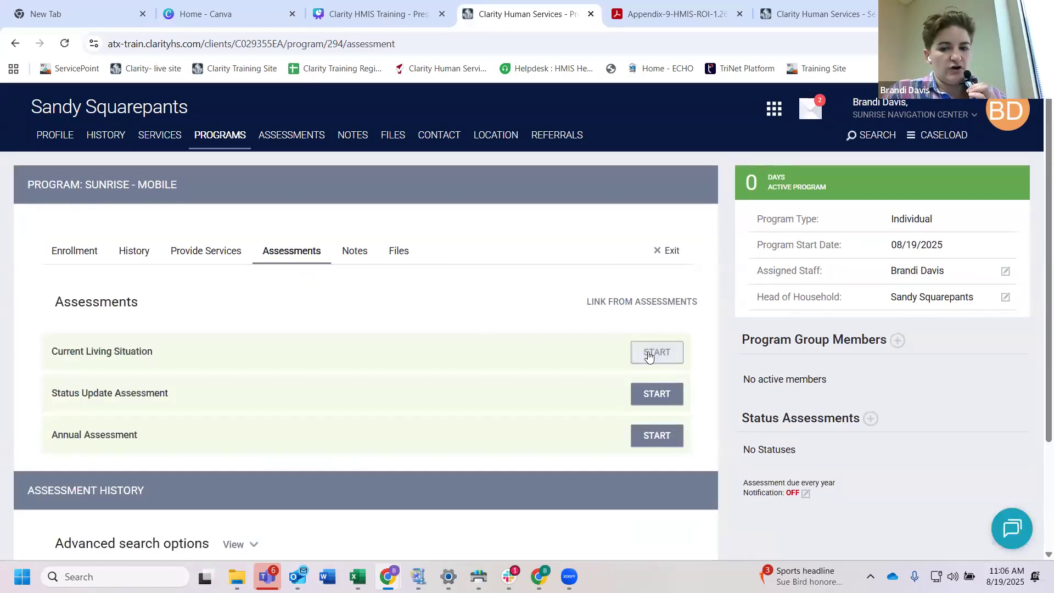
pyautogui.click(647, 351)
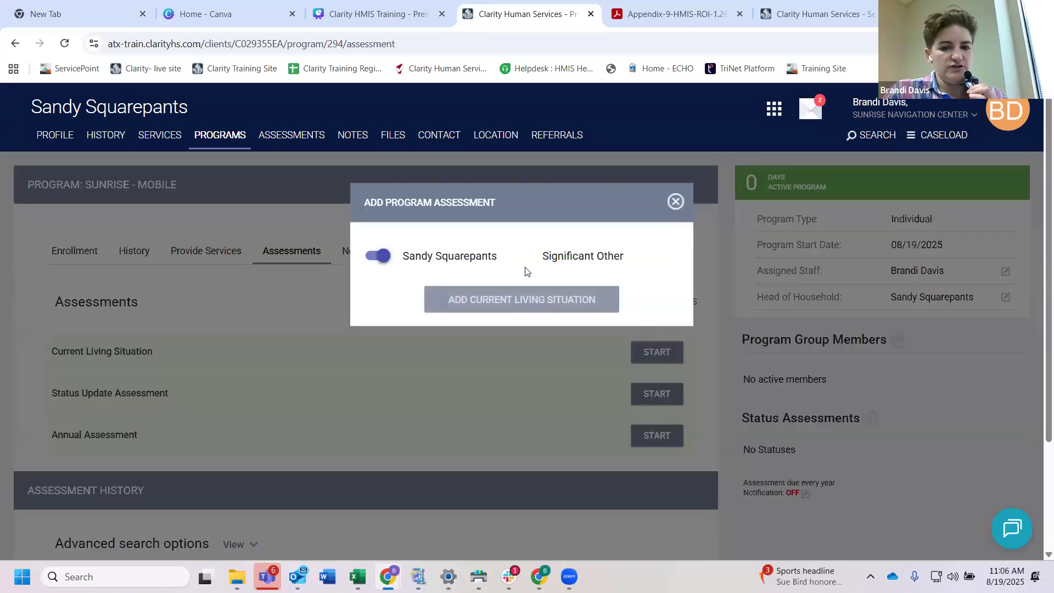
pyautogui.click(524, 302)
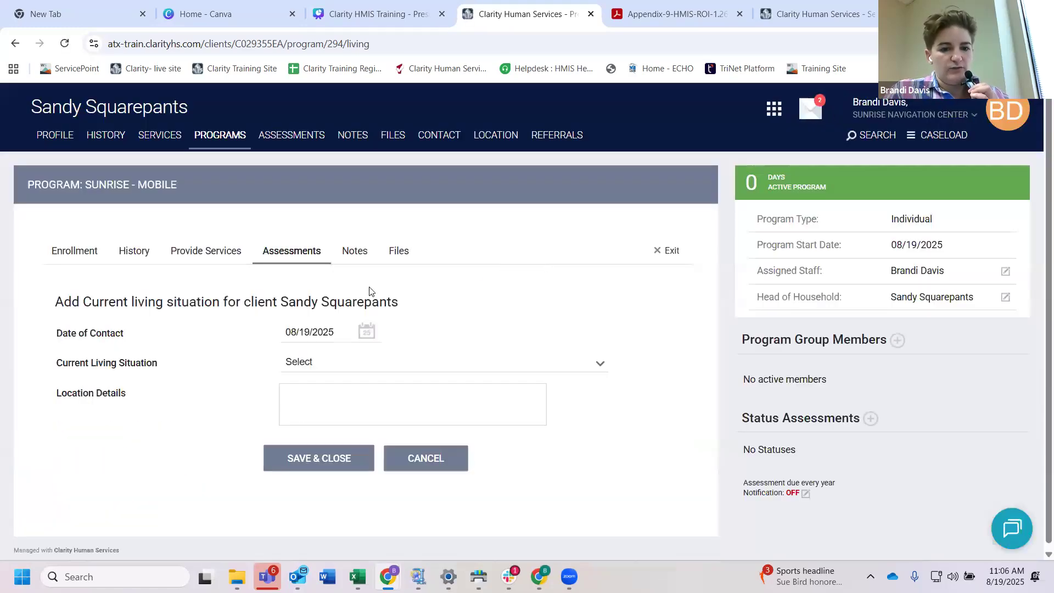
pyautogui.click(308, 332)
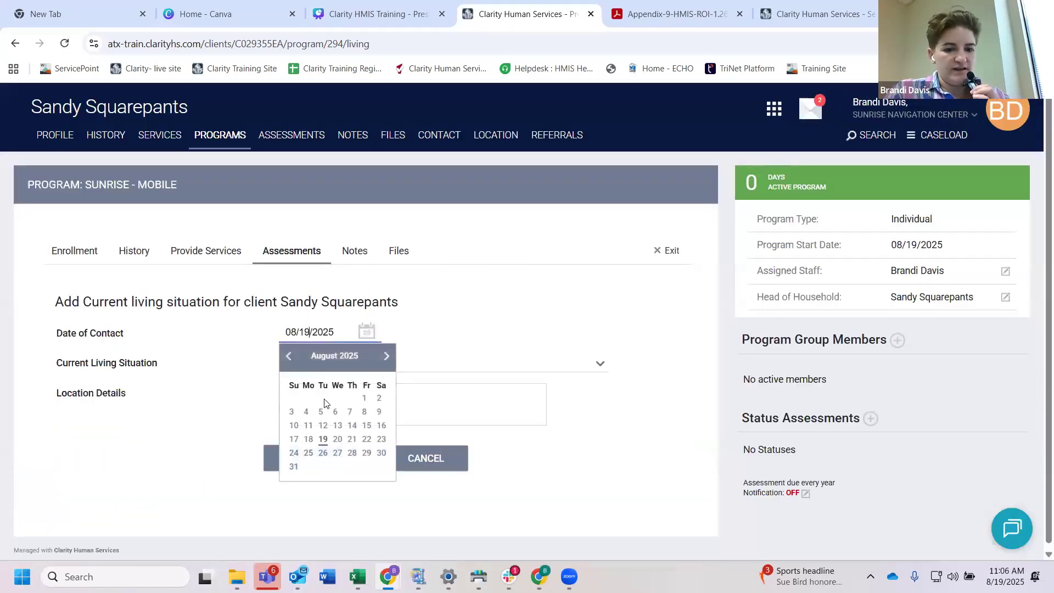
pyautogui.click(323, 452)
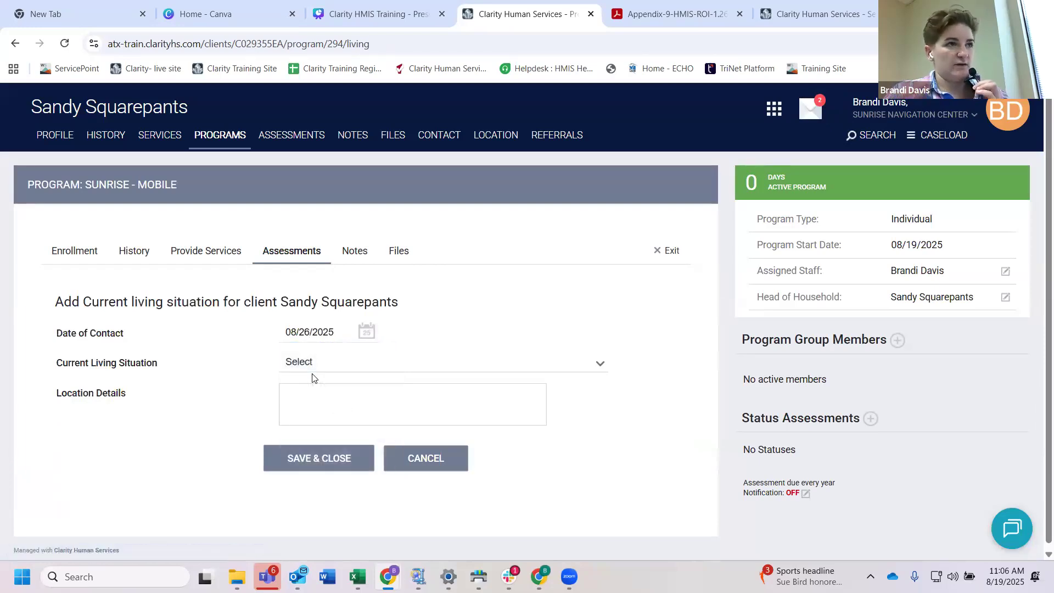
# Step: Record Place not meant for habitation with location details 78701 in the second Current Living Situation assessment and save it
pyautogui.click(313, 363)
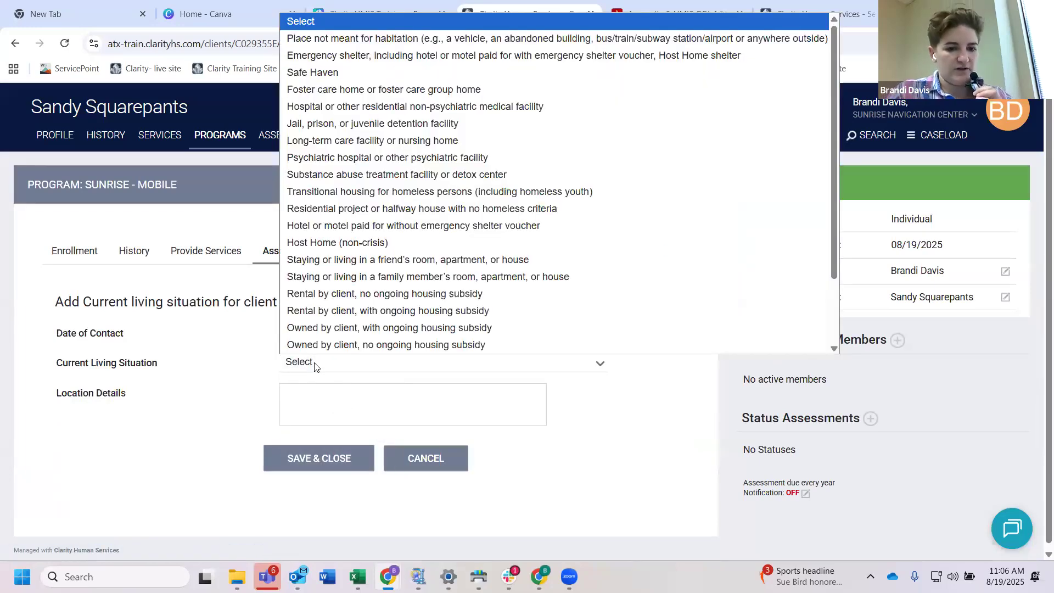
pyautogui.click(360, 39)
pyautogui.click(300, 393)
pyautogui.write('7')
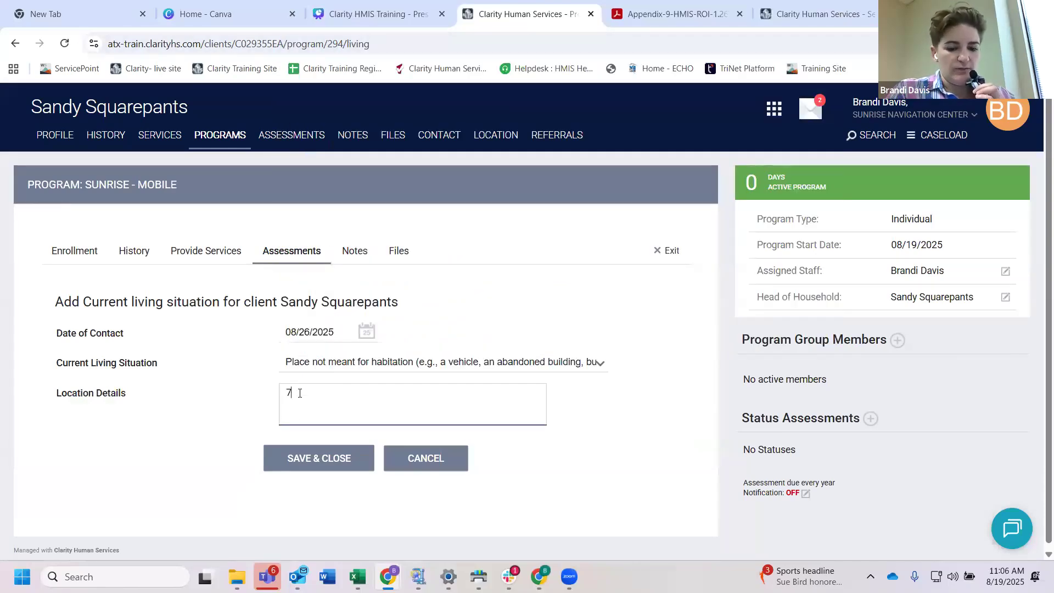
pyautogui.write('8701')
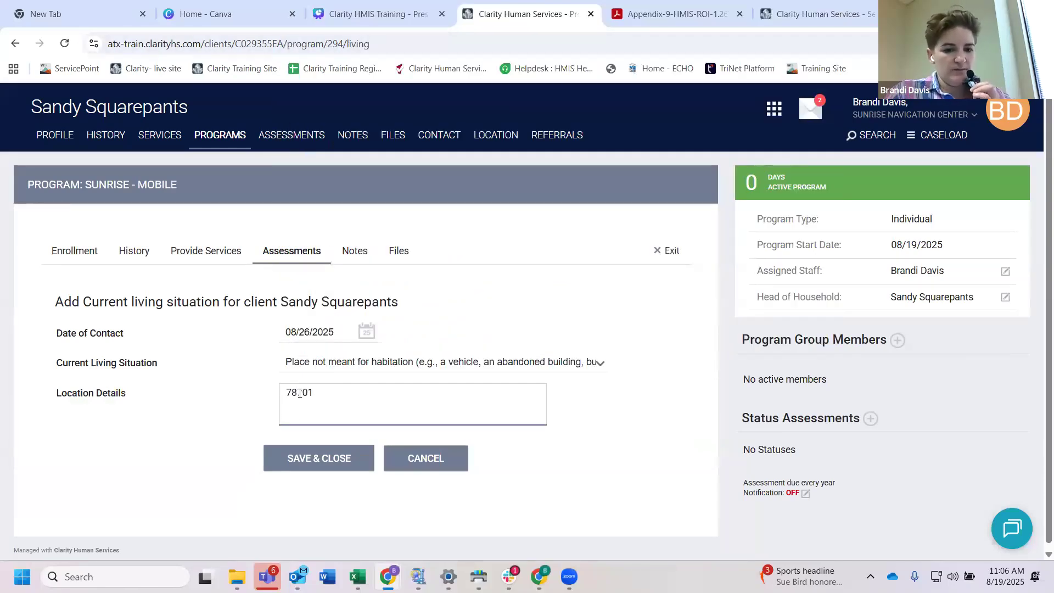
pyautogui.click(329, 463)
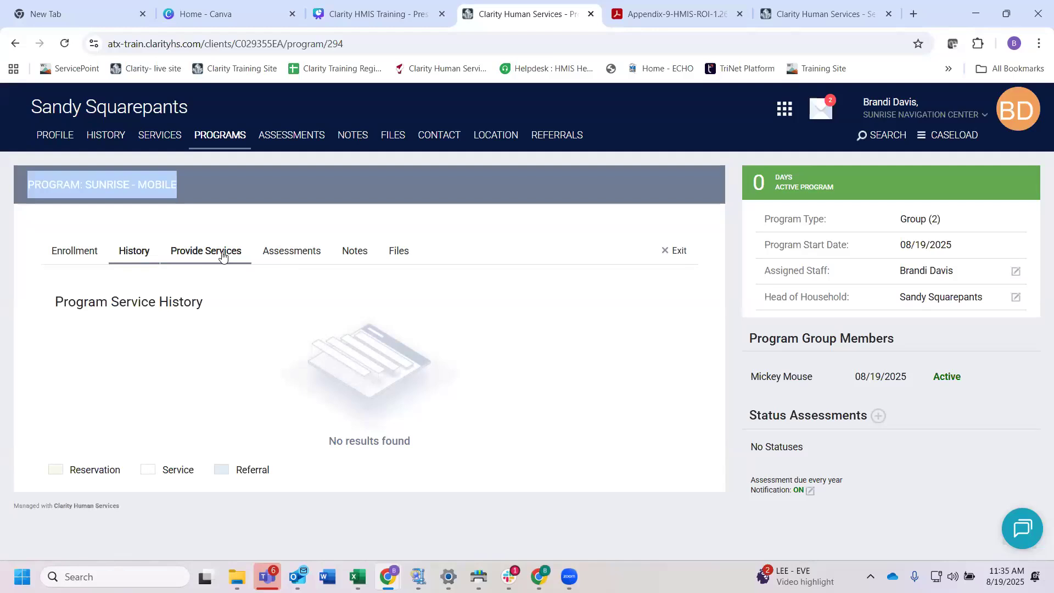
# Step: Open the CapMetro TPU Reloadable Fare Card- New Card Issued form under Cap Metro Passes in the client's services
pyautogui.click(162, 140)
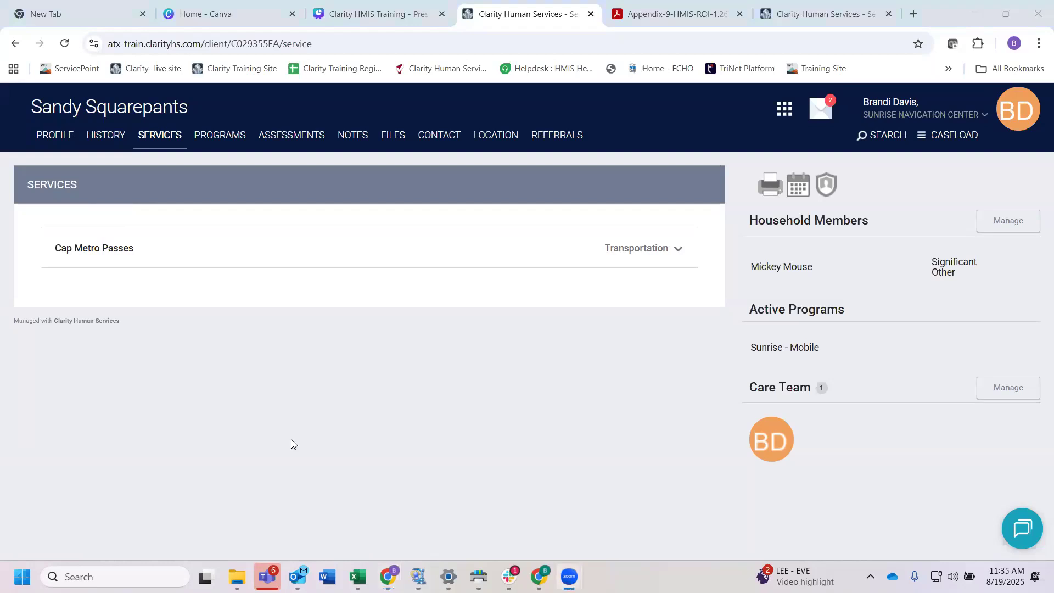
pyautogui.click(158, 138)
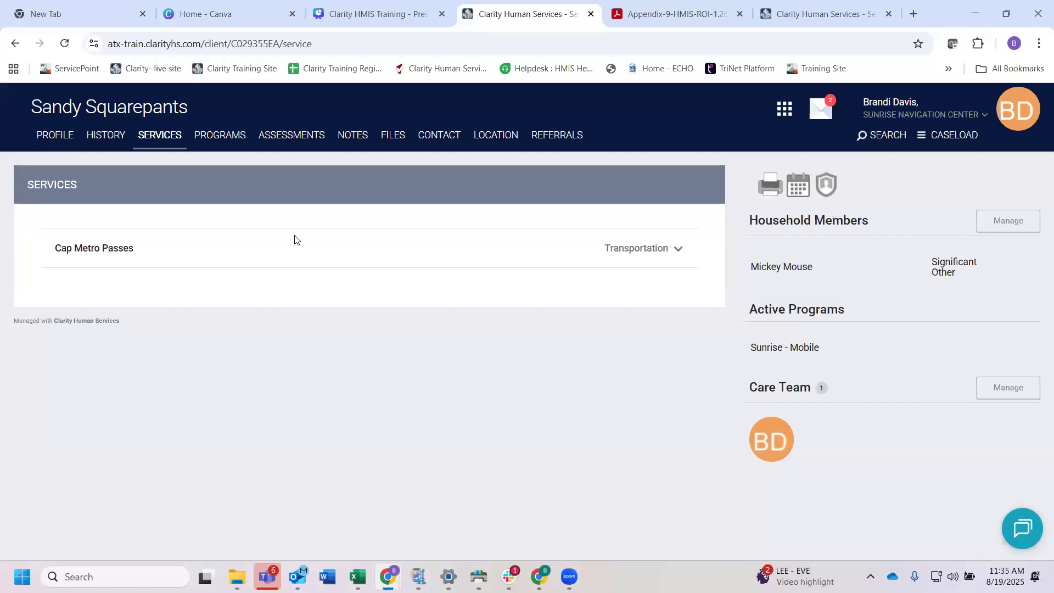
pyautogui.click(206, 253)
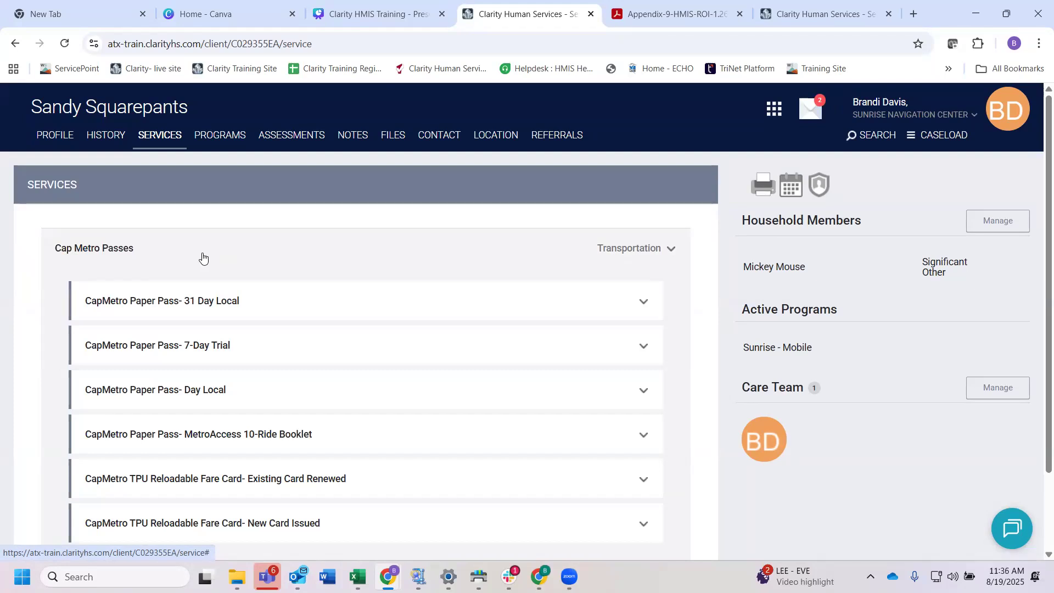
pyautogui.scroll(-2, 348, 362)
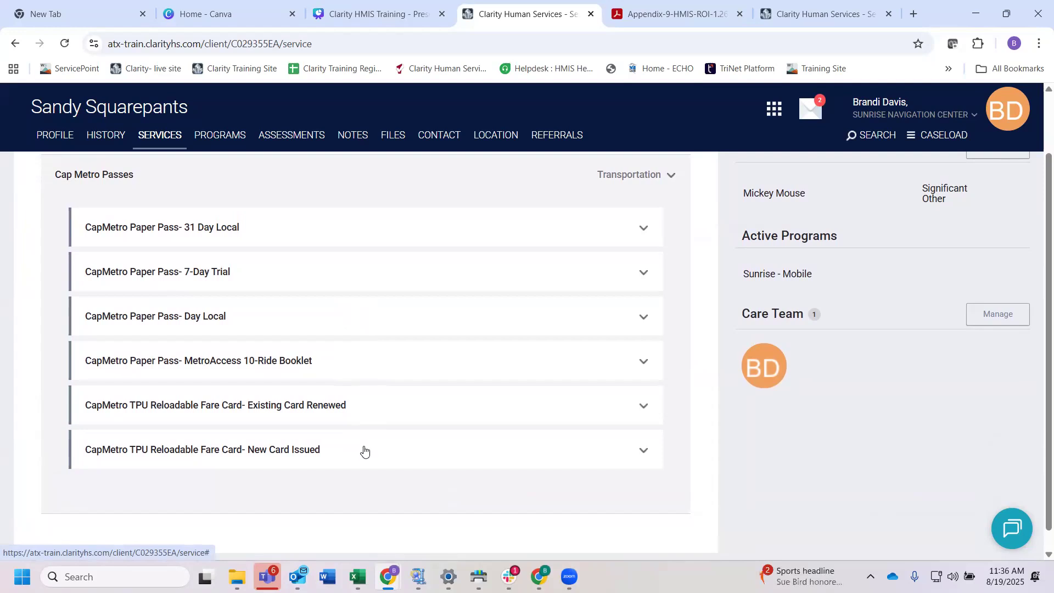
pyautogui.click(352, 455)
pyautogui.scroll(-3, 352, 459)
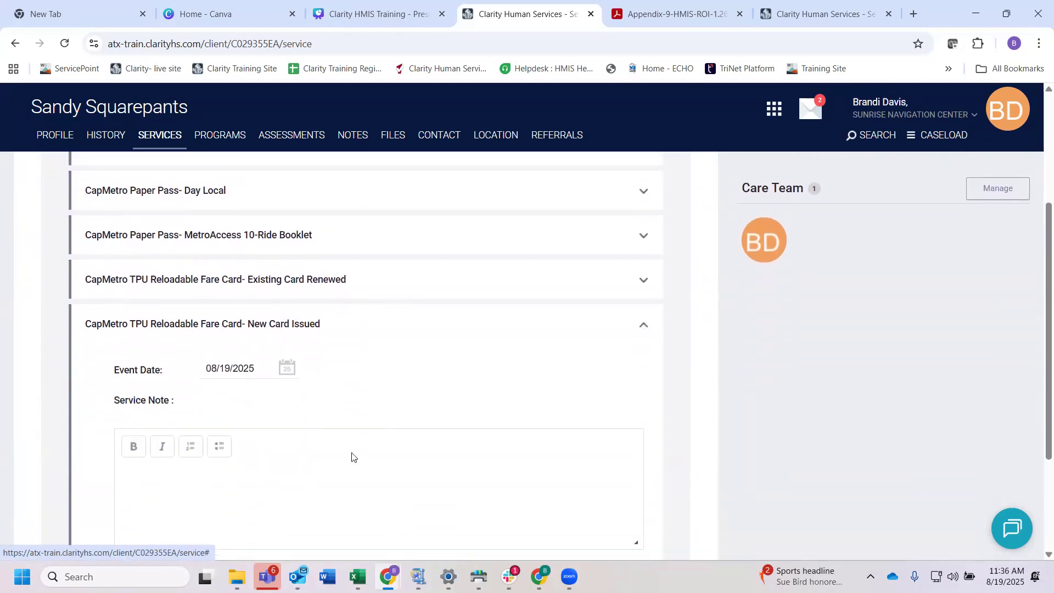
# Step: Enter the fare card number in the service note and submit the new-card service
pyautogui.click(183, 437)
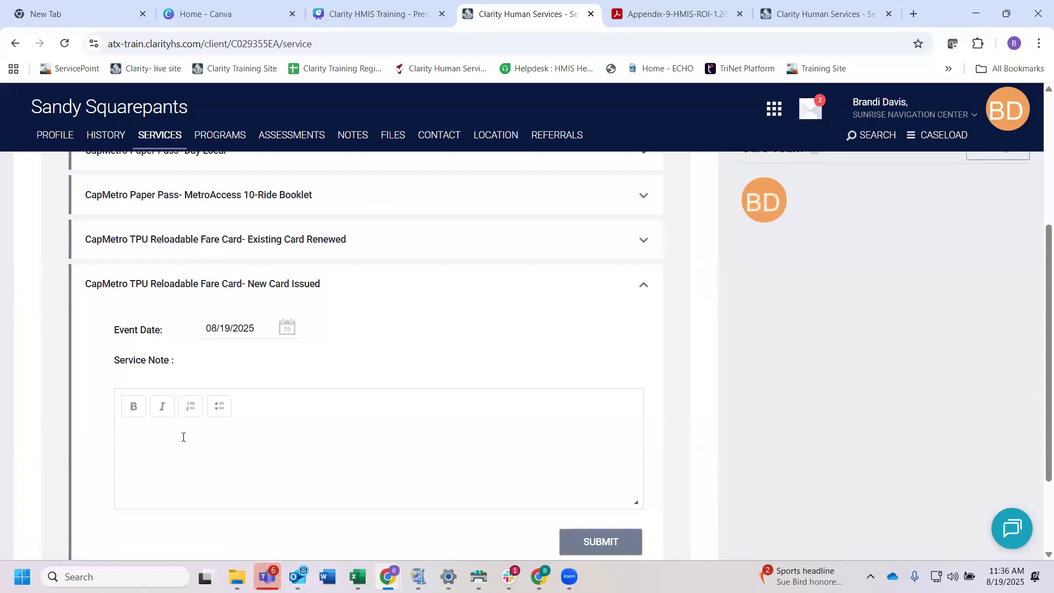
pyautogui.write('7879797')
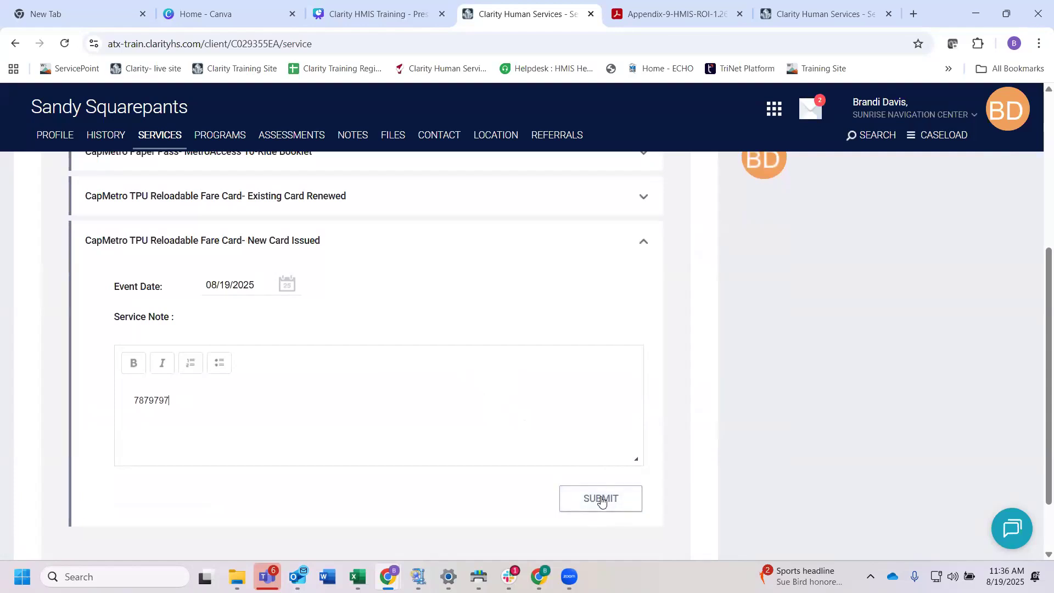
pyautogui.scroll(1, 296, 356)
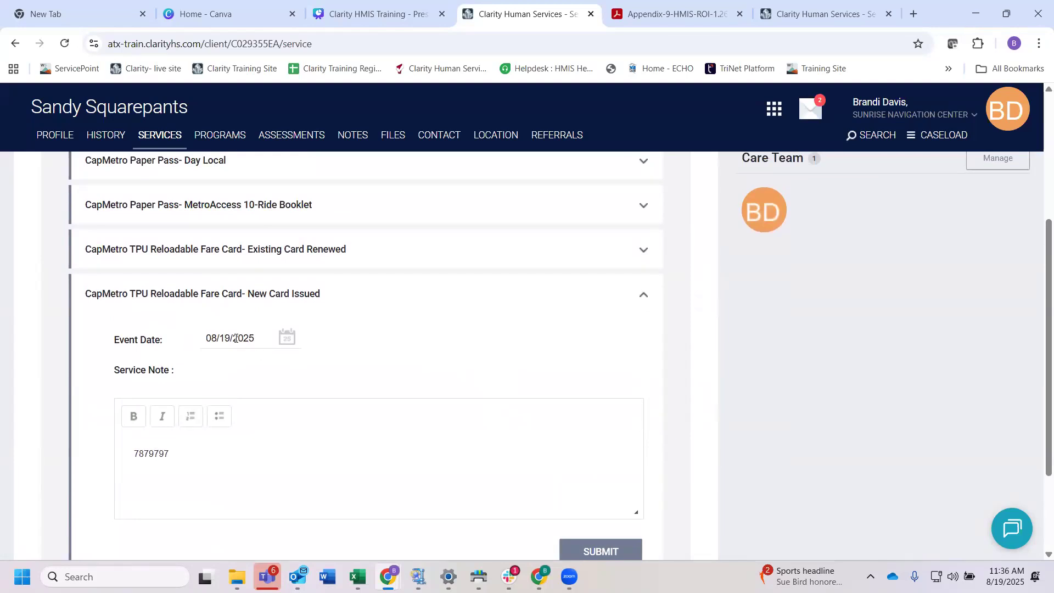
pyautogui.scroll(-1, 202, 447)
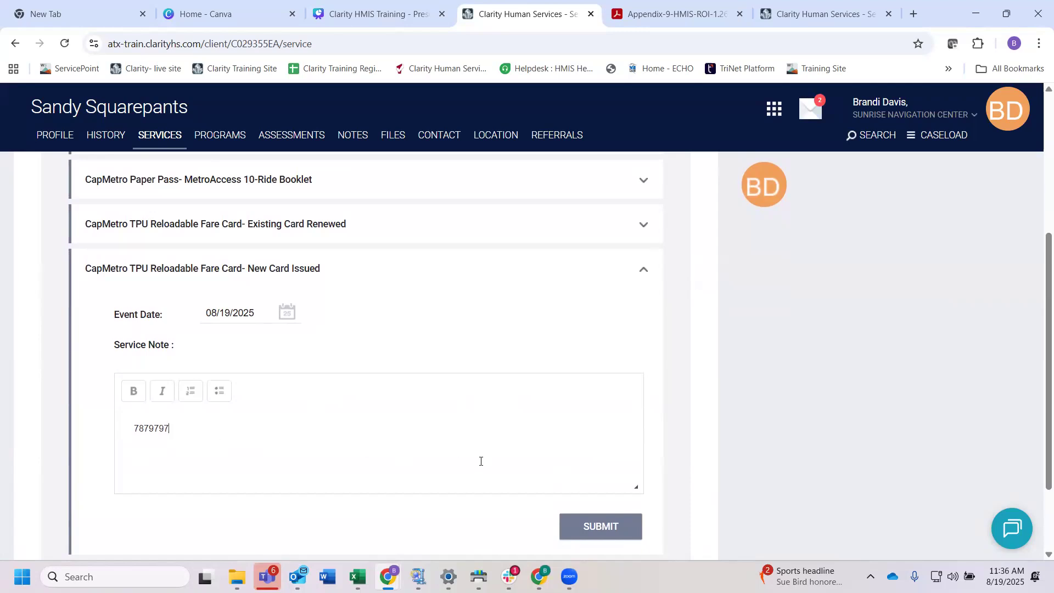
pyautogui.click(599, 527)
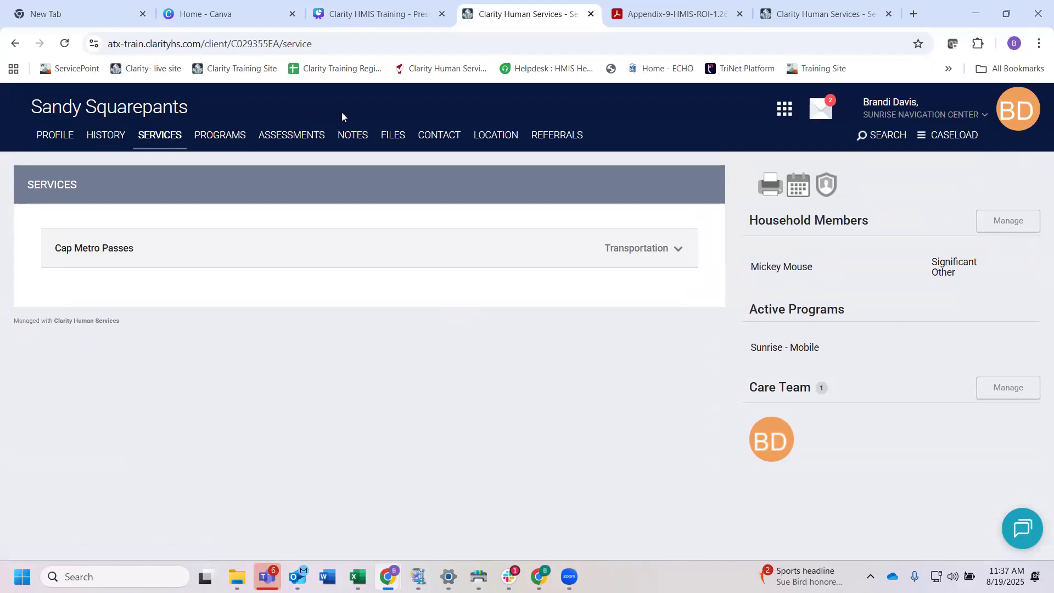
# Step: Start a new contact record for the client with Client as the Contact Type
pyautogui.click(442, 137)
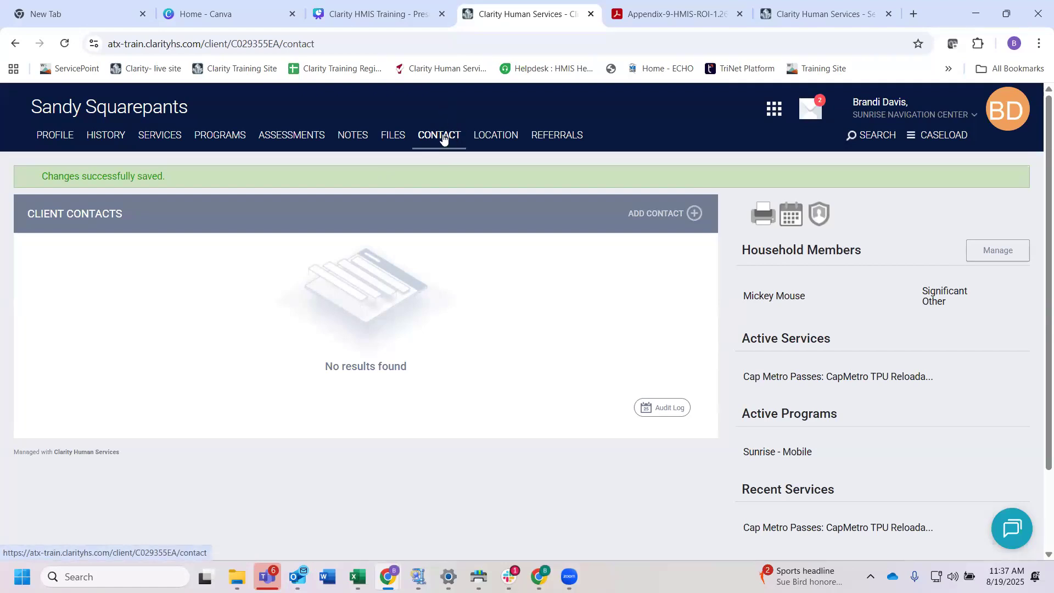
pyautogui.click(663, 214)
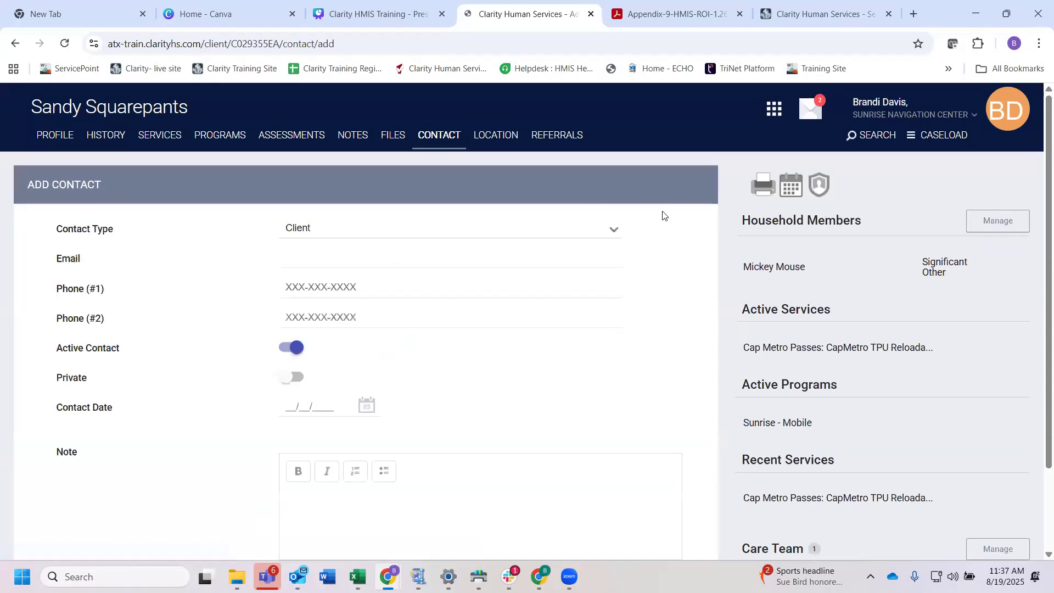
pyautogui.click(407, 230)
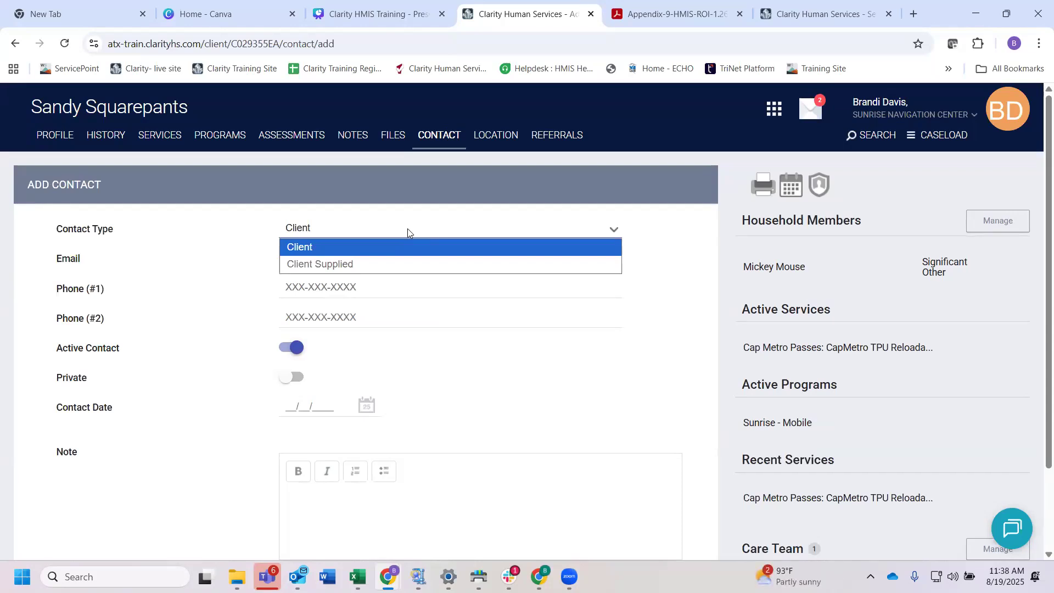
pyautogui.click(330, 246)
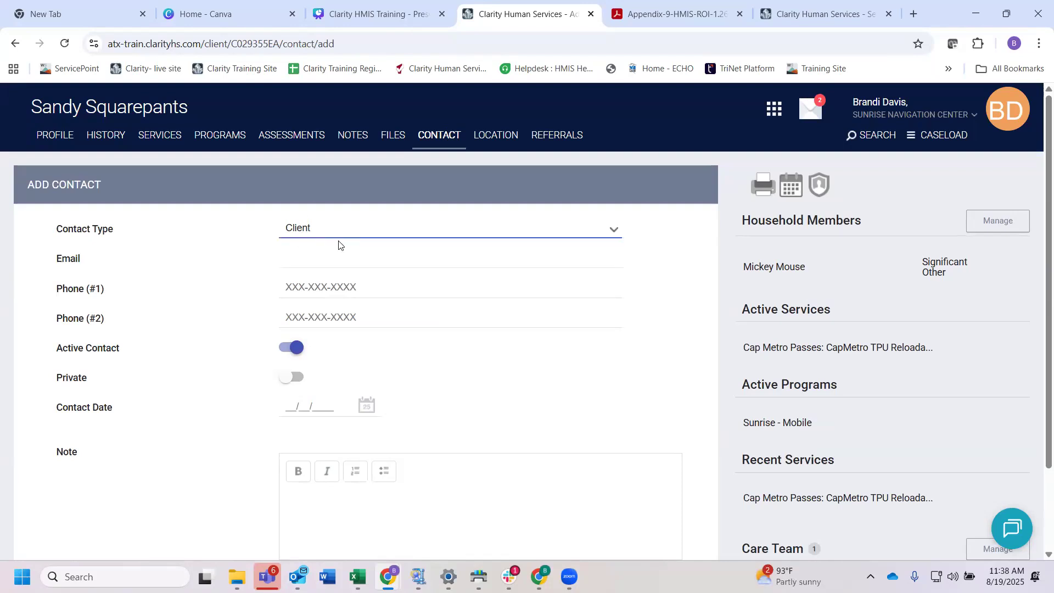
# Step: Enter the client's email address and primary phone number in the new contact
pyautogui.scroll(-1, 336, 245)
pyautogui.click(289, 227)
pyautogui.scroll(1, 242, 237)
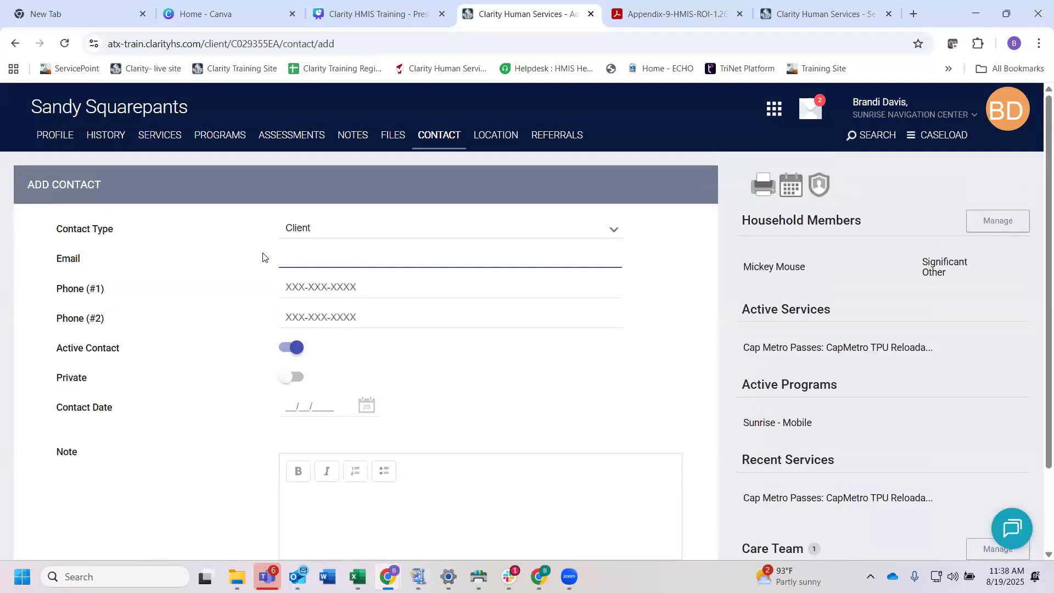
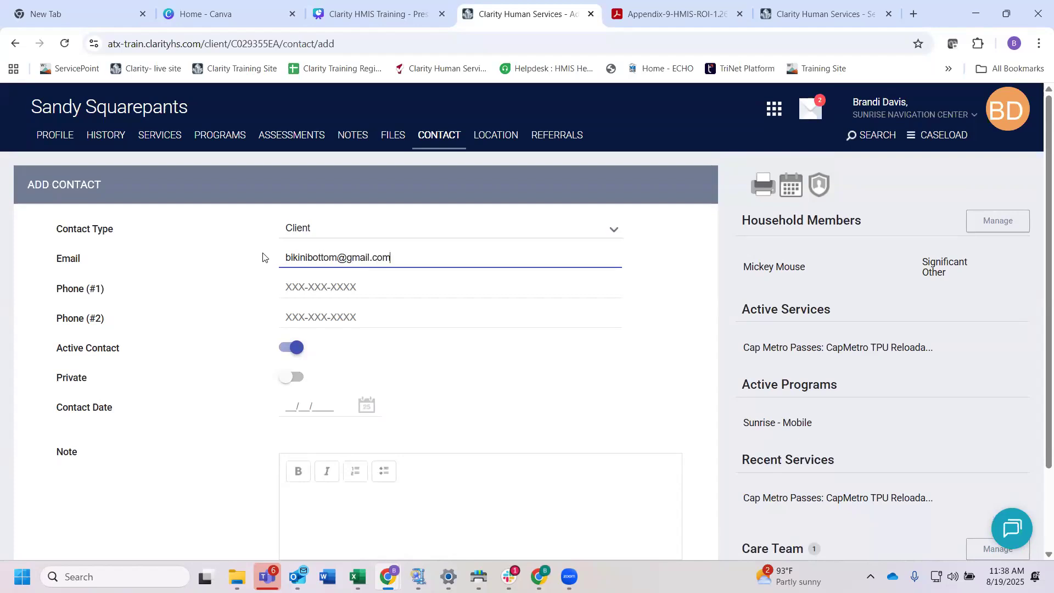
pyautogui.click(299, 288)
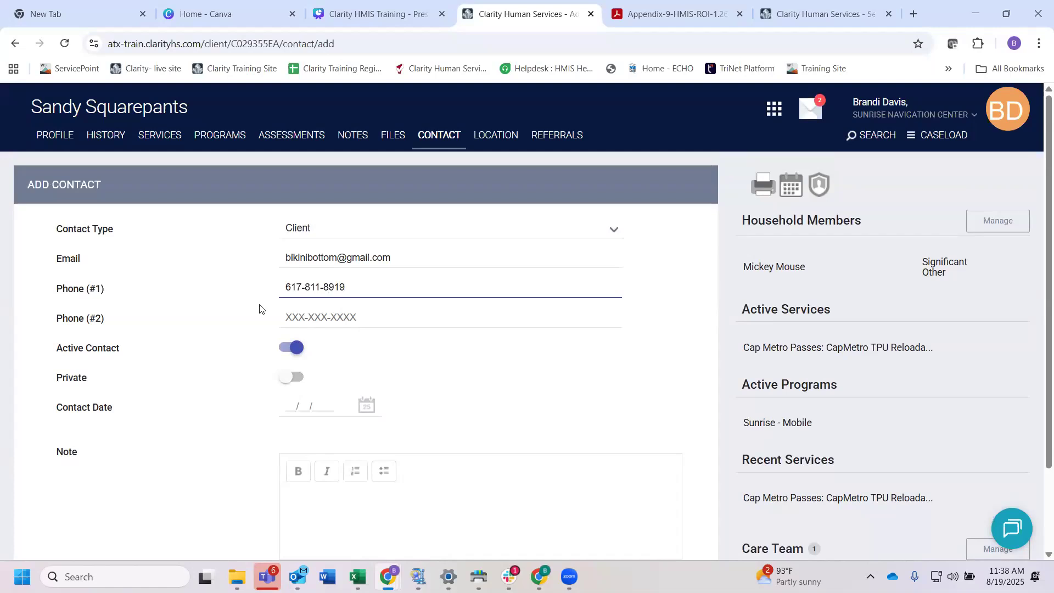
# Step: Keep the contact marked as active and set the Contact Date to 08/19/2025
pyautogui.scroll(-1, 329, 332)
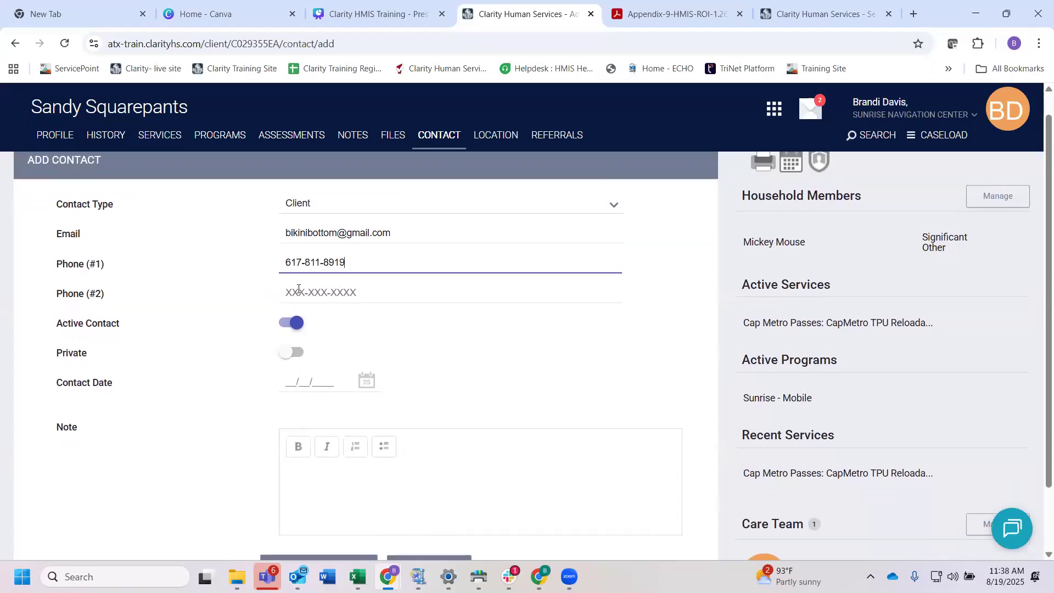
pyautogui.scroll(-1, 353, 294)
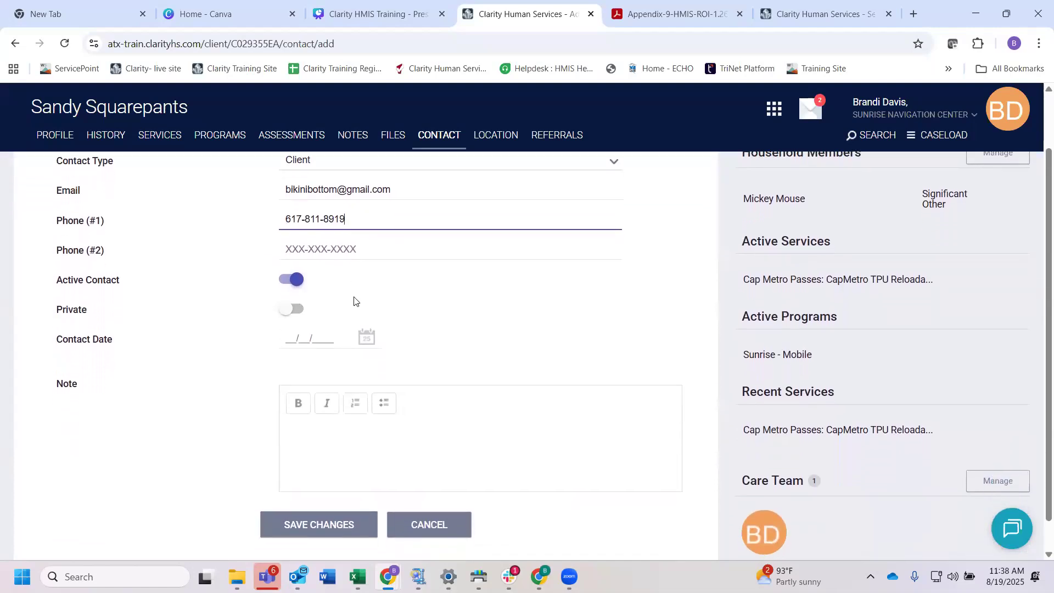
pyautogui.click(289, 279)
pyautogui.click(302, 282)
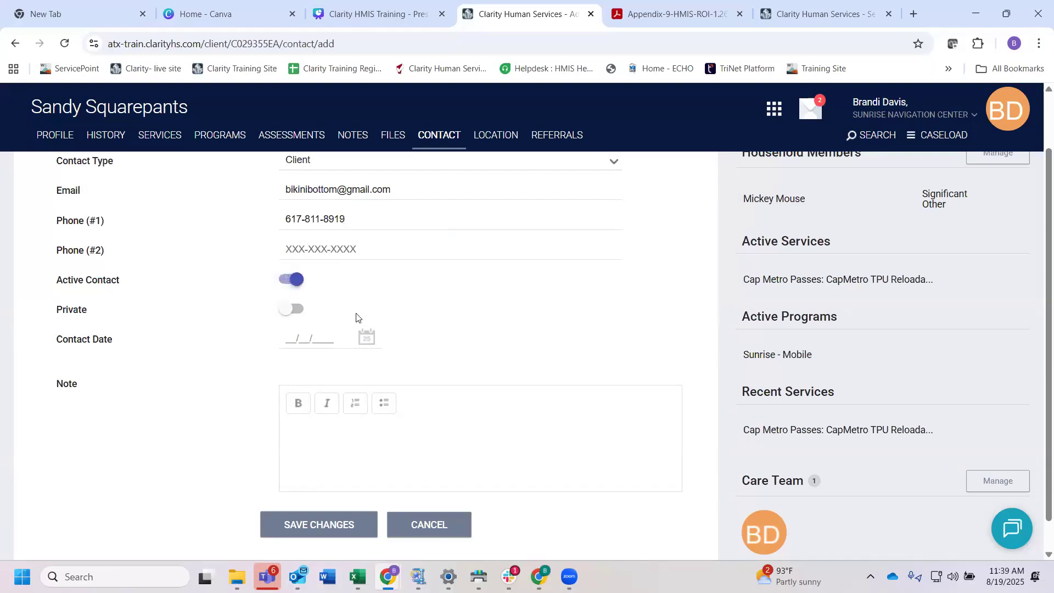
pyautogui.scroll(1, 356, 317)
pyautogui.scroll(-1, 356, 316)
pyautogui.click(306, 328)
pyautogui.click(323, 438)
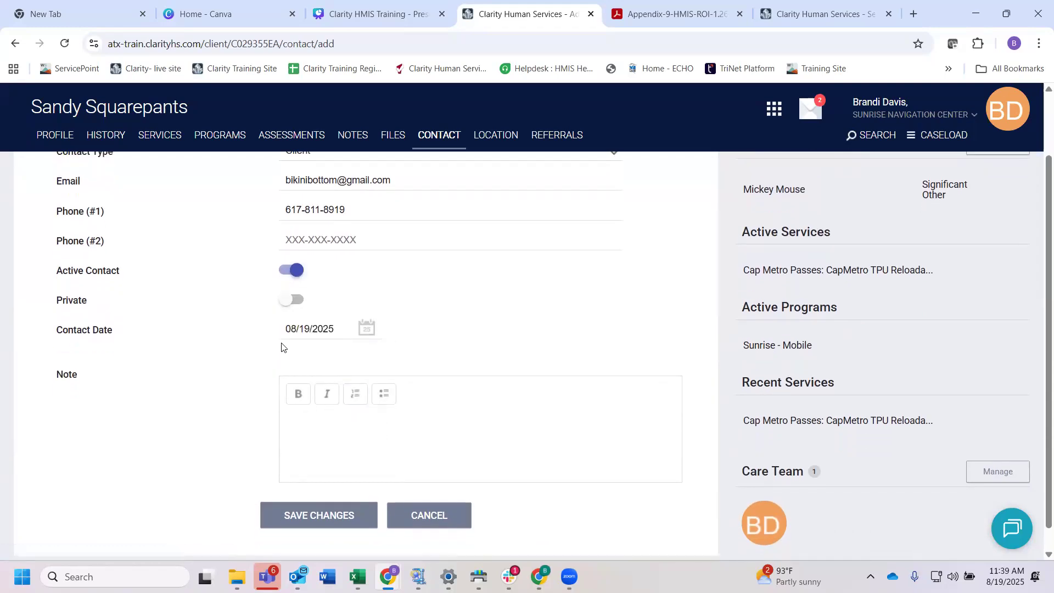
# Step: Add the lines "Client prefers to be contacted by phone" and "client goes to sunrise every Friday at 1:00 pm" to the note and save the contact
pyautogui.scroll(-1, 281, 347)
pyautogui.click(290, 406)
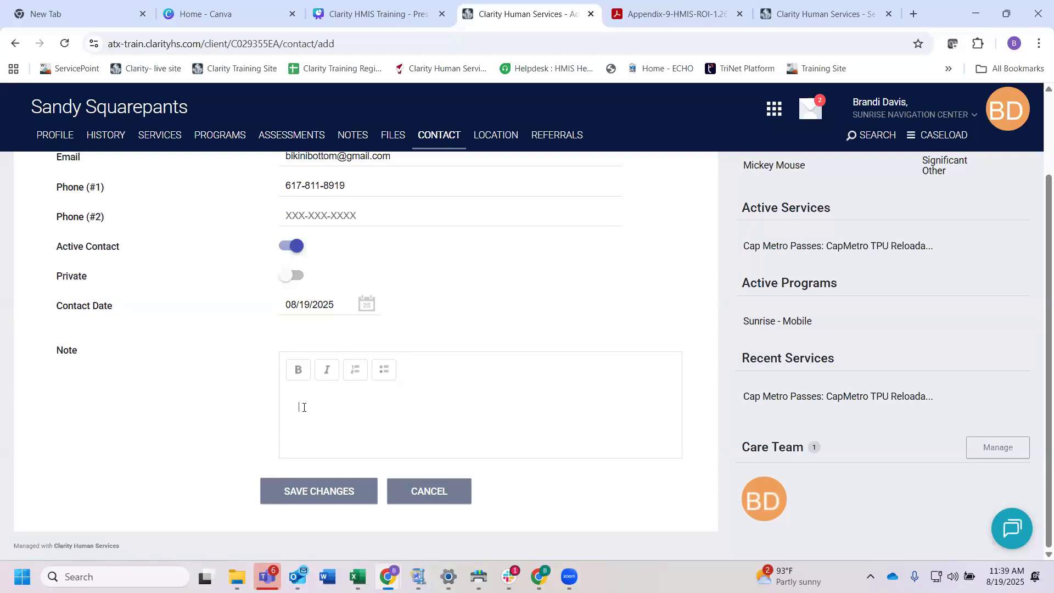
pyautogui.write('Client prefers to be contacted by phone')
pyautogui.click(302, 434)
pyautogui.press('Return')
pyautogui.write('client goes')
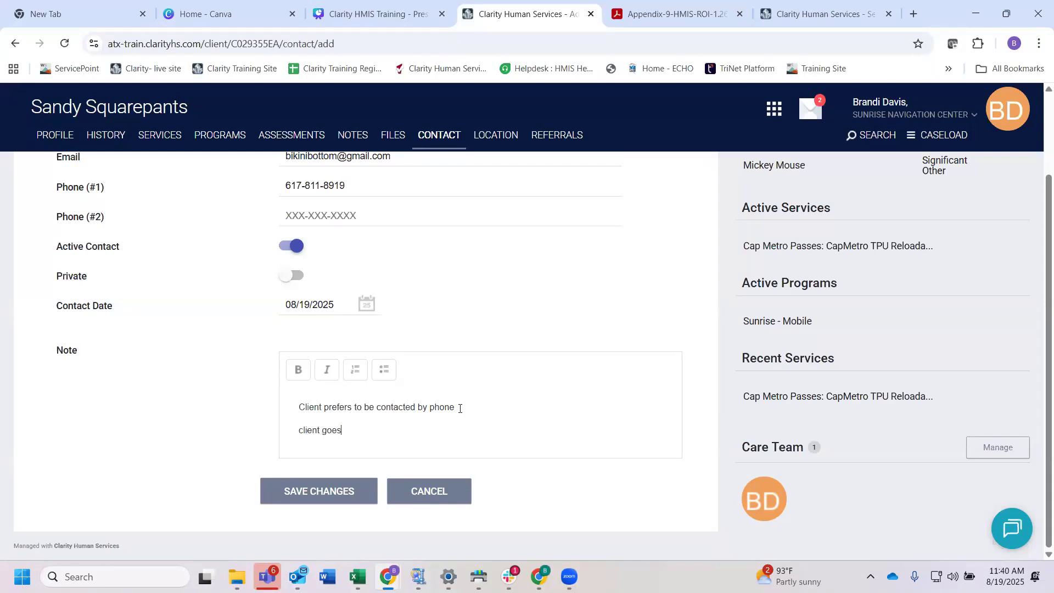
pyautogui.write(' to sunrise every Friday at 1:00 pm')
pyautogui.click(319, 491)
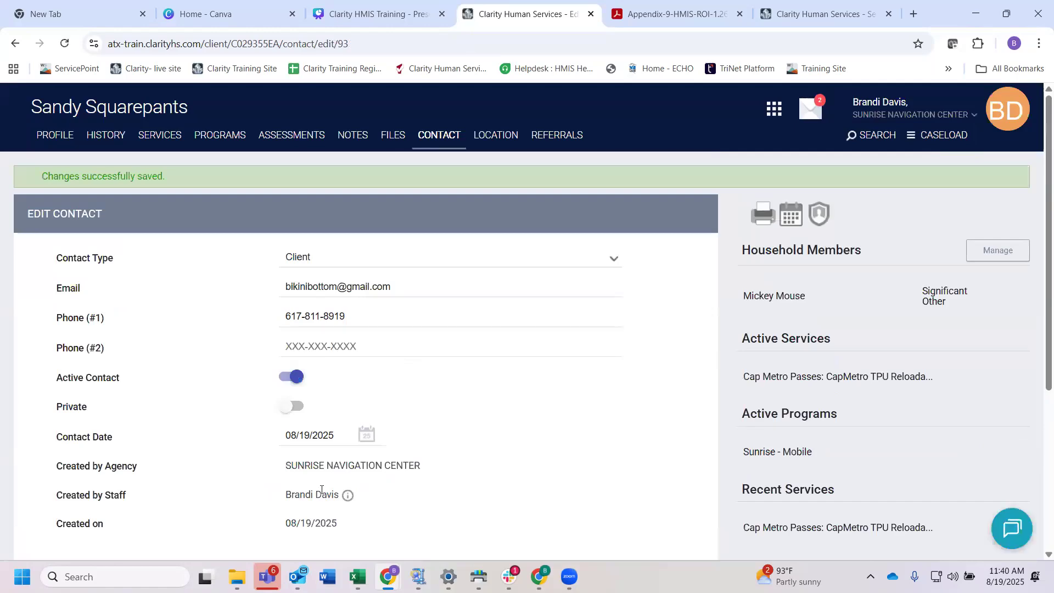
# Step: Review the saved contact's details and reopen its record from the client contacts list
pyautogui.scroll(-4, 321, 488)
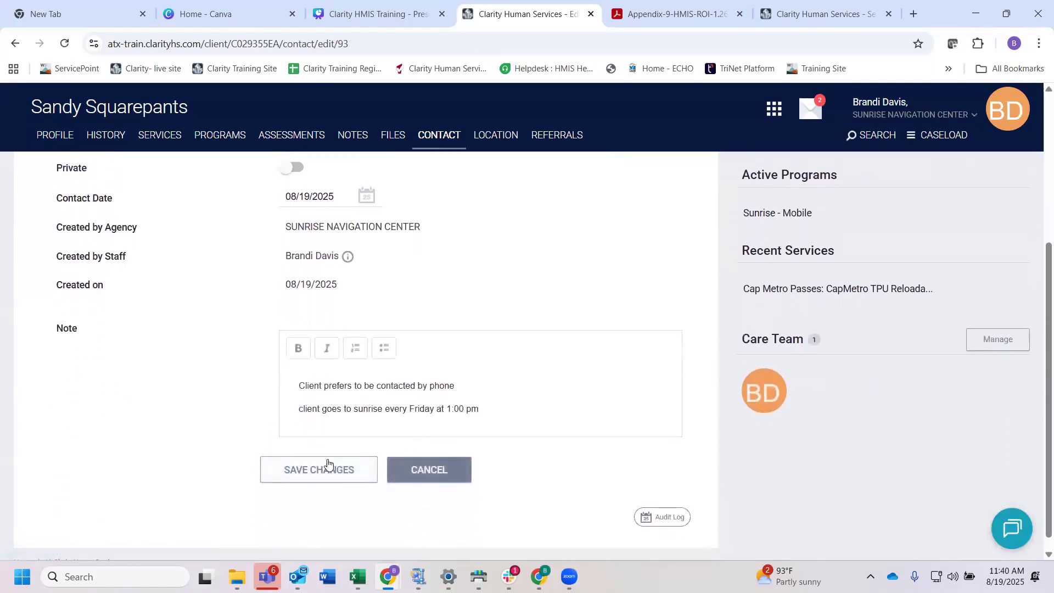
pyautogui.scroll(3, 478, 373)
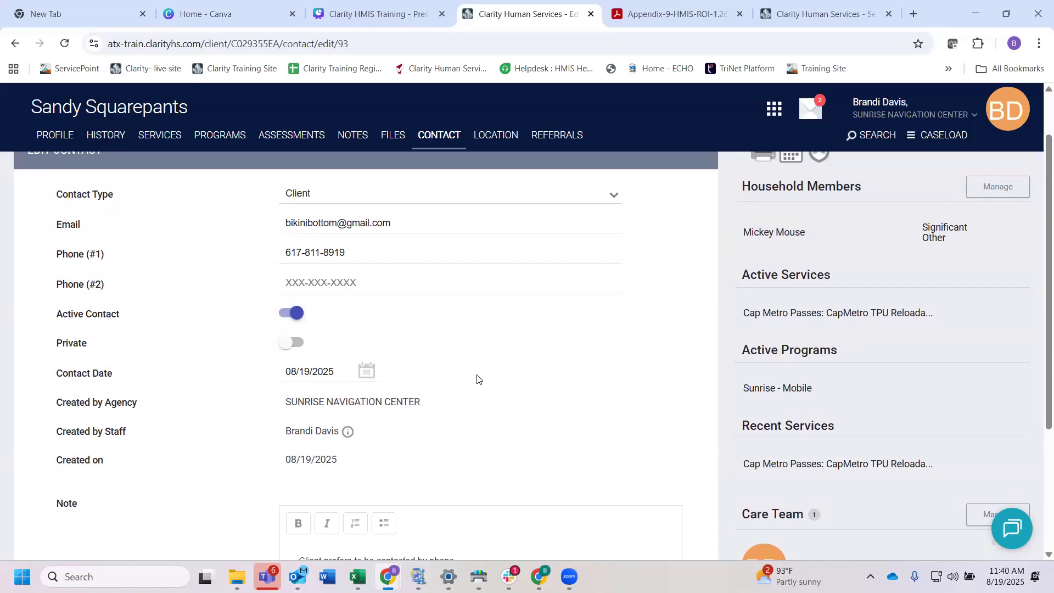
pyautogui.scroll(-2, 477, 378)
pyautogui.scroll(-2, 384, 439)
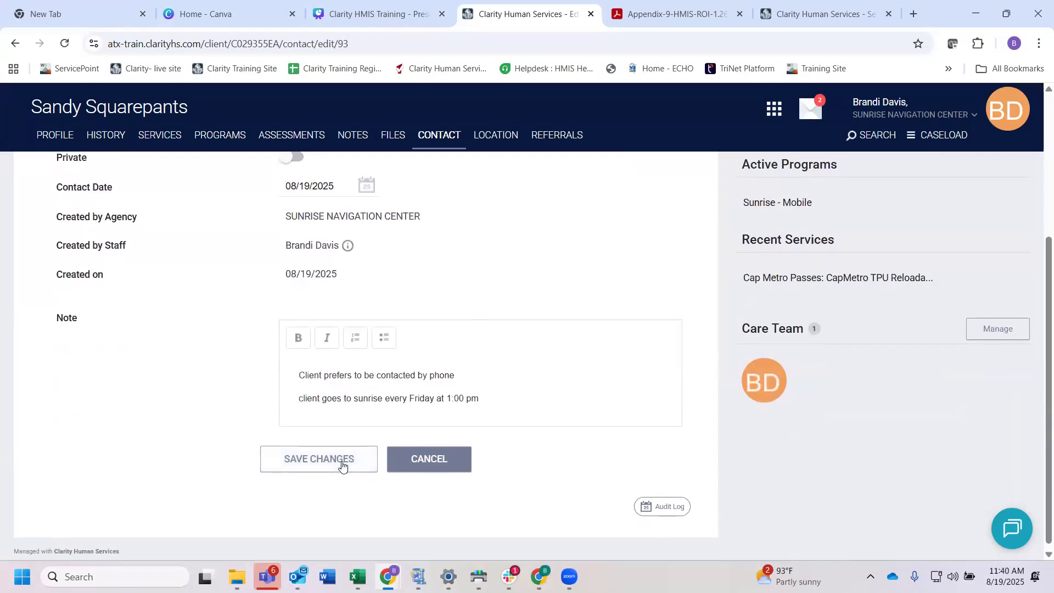
pyautogui.click(442, 137)
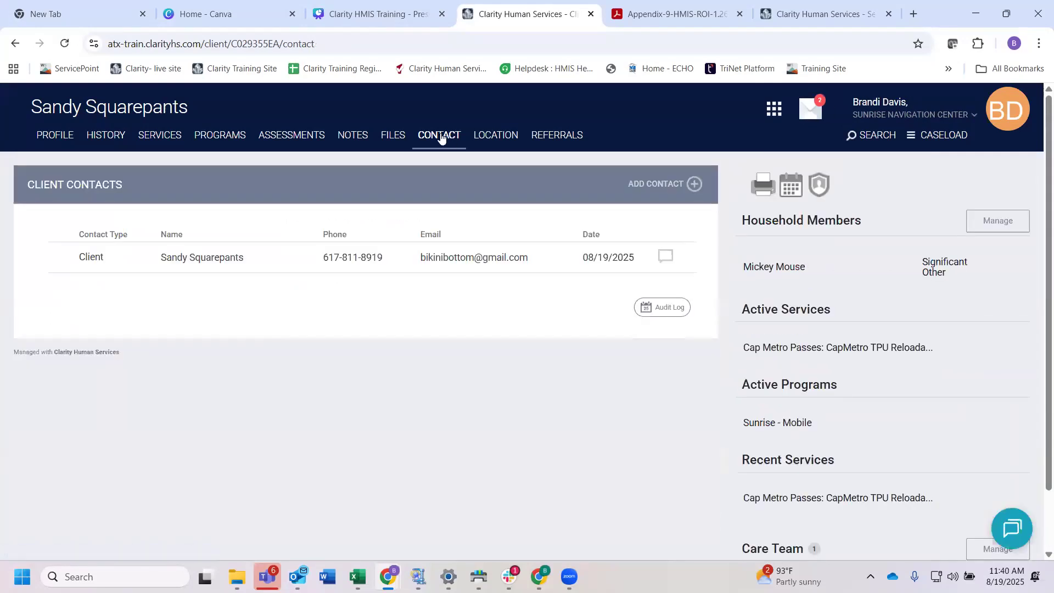
pyautogui.moveTo(281, 261)
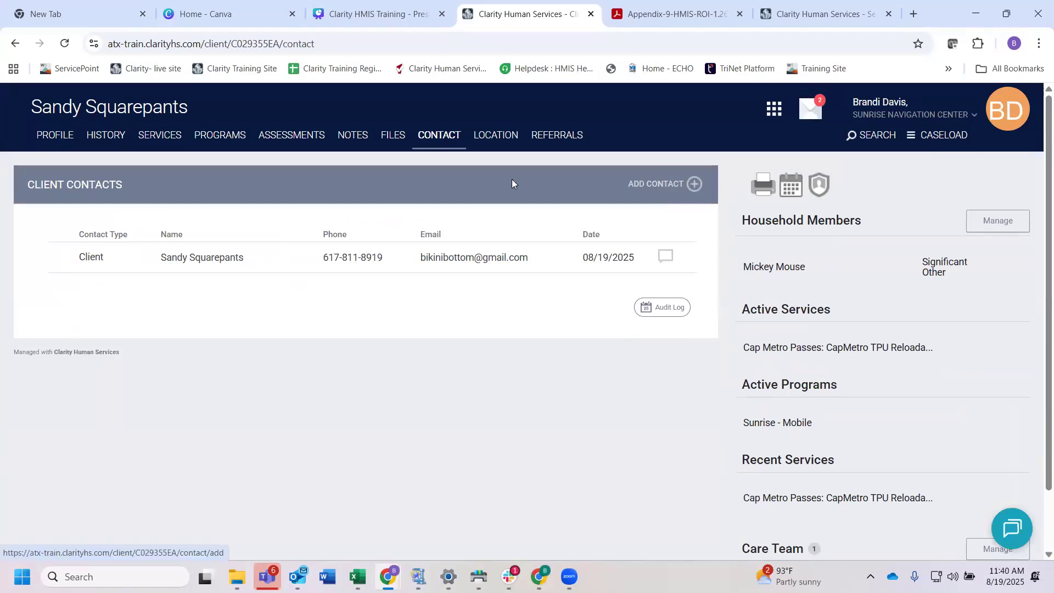
pyautogui.moveTo(79, 272)
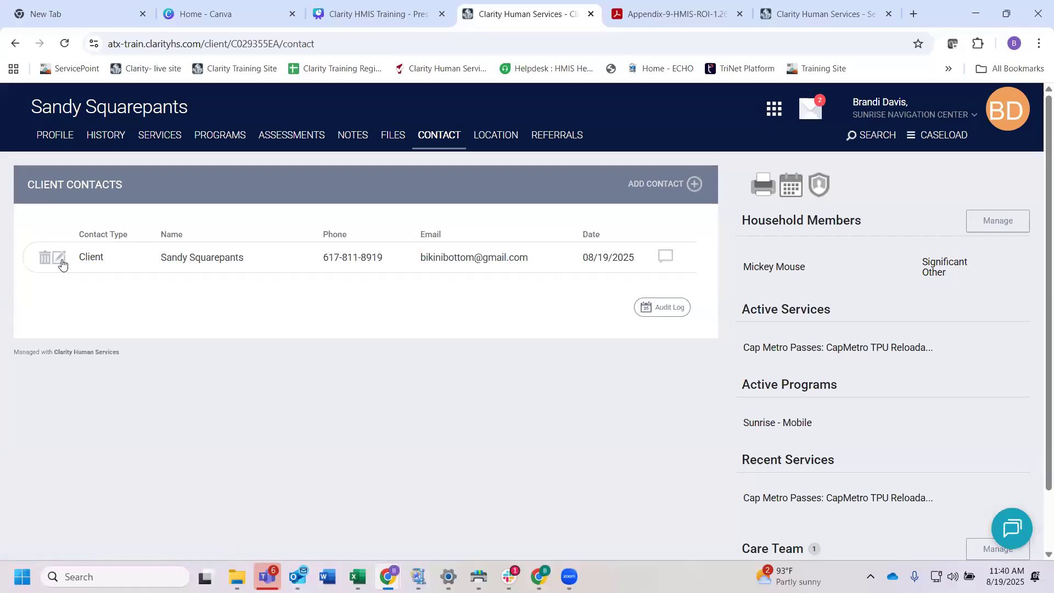
pyautogui.click(59, 259)
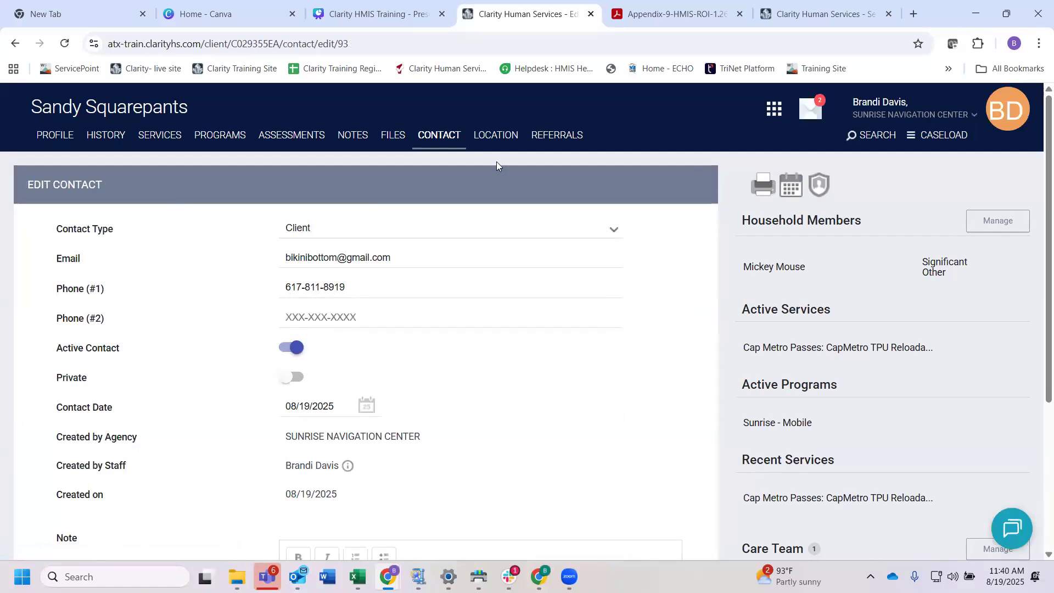
pyautogui.click(439, 140)
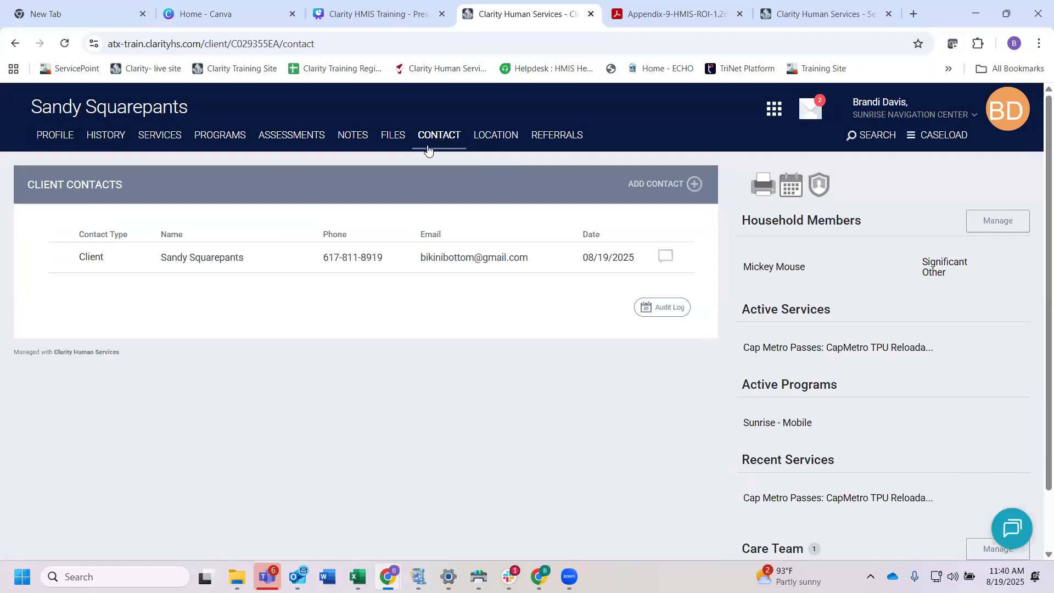
# Step: Start a new client note titled "Case Managment" with No Category as its category
pyautogui.click(351, 140)
pyautogui.scroll(-1, 385, 235)
pyautogui.scroll(1, 385, 235)
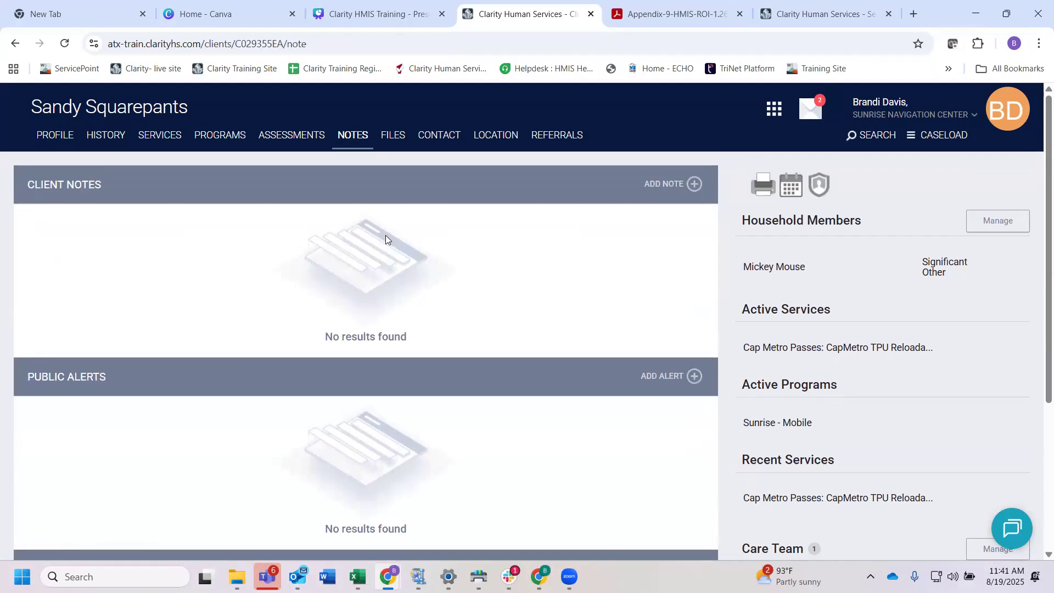
pyautogui.click(684, 183)
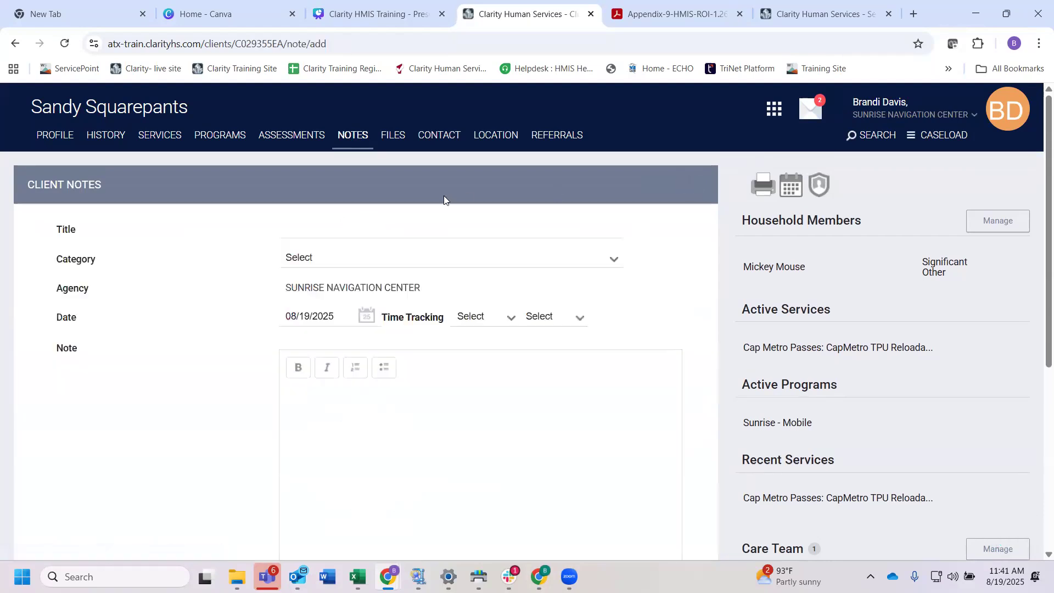
pyautogui.click(336, 228)
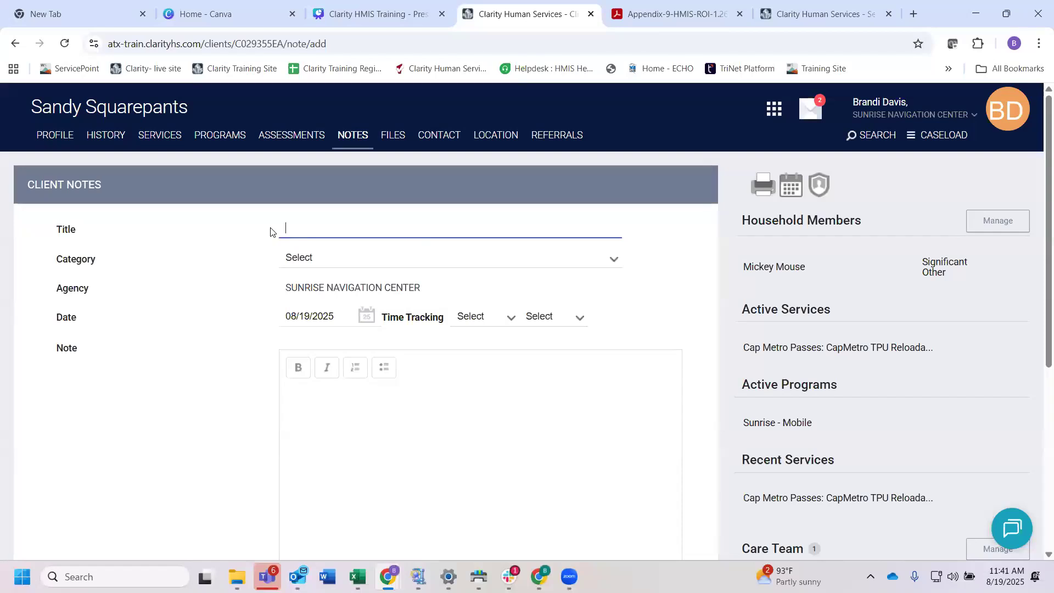
pyautogui.write('Case Managment')
pyautogui.click(342, 263)
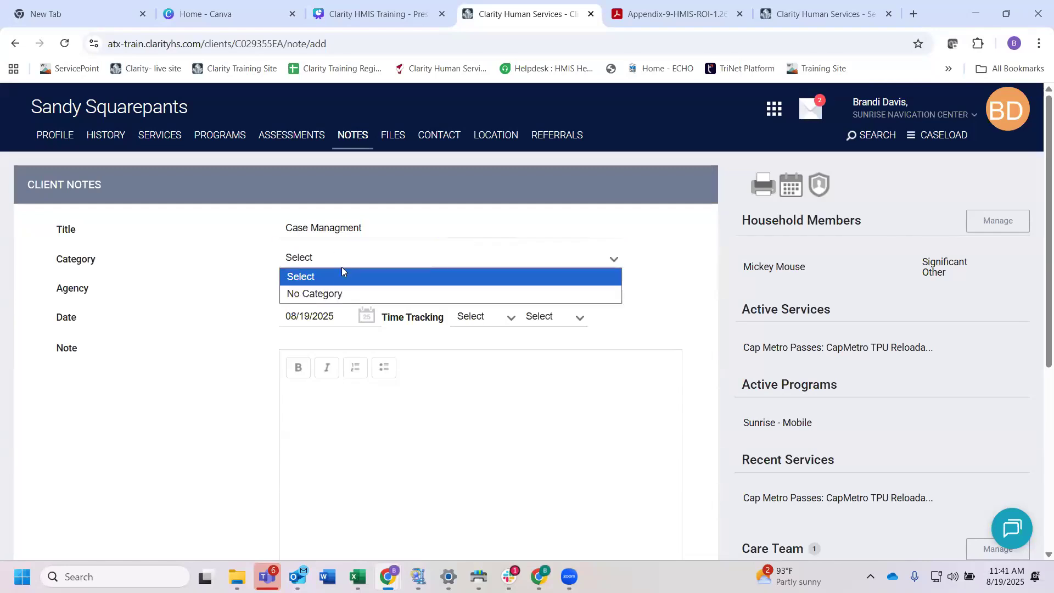
pyautogui.press('Down')
pyautogui.click(329, 293)
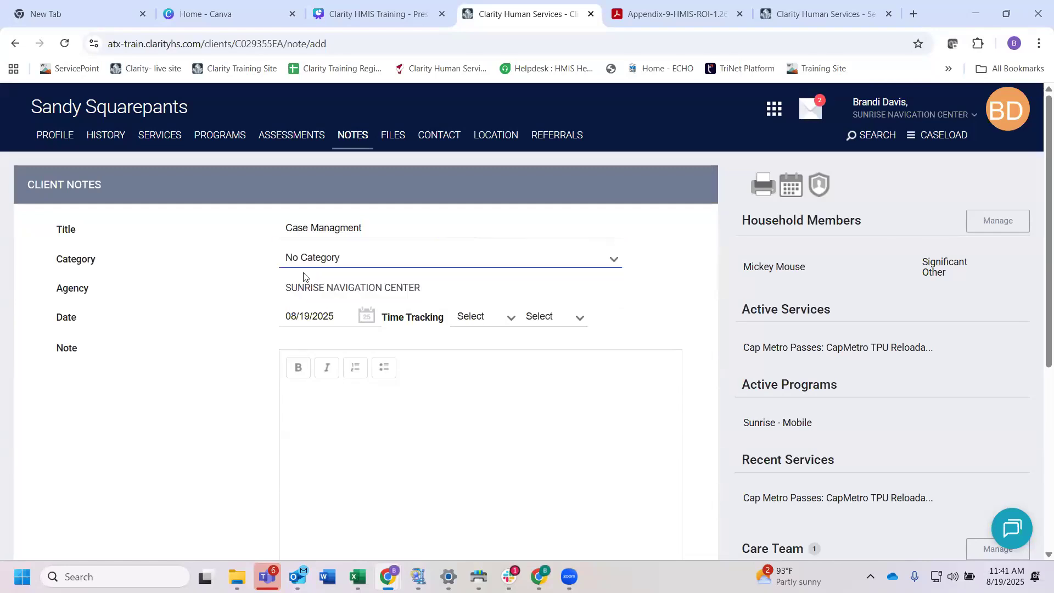
# Step: Write "Completed client enrollment." as the client note's text and add the record
pyautogui.scroll(-1, 294, 272)
pyautogui.click(280, 358)
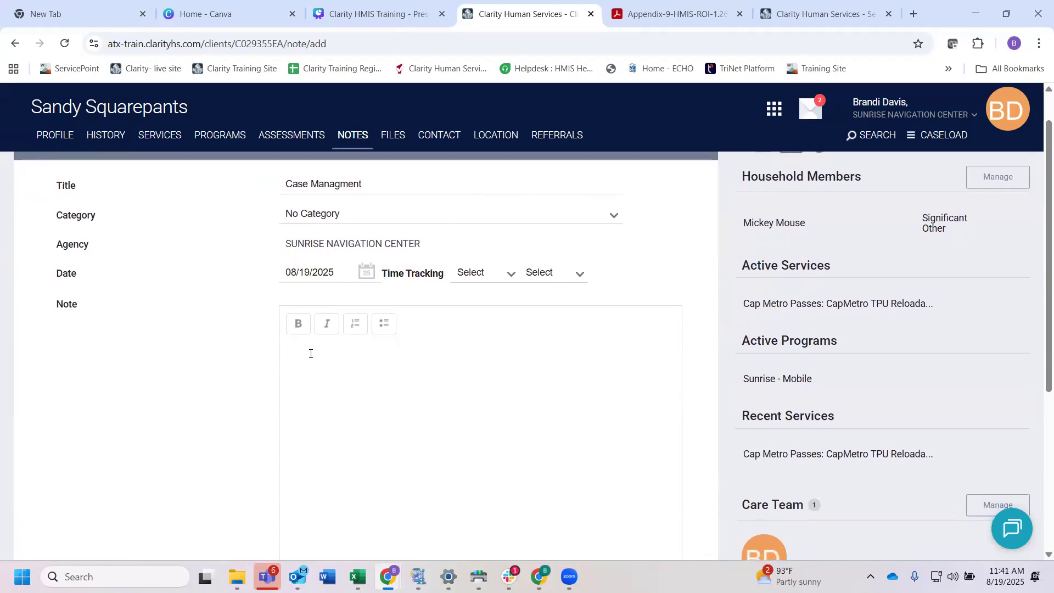
pyautogui.write('Completed client enrollment.')
pyautogui.scroll(-5, 395, 405)
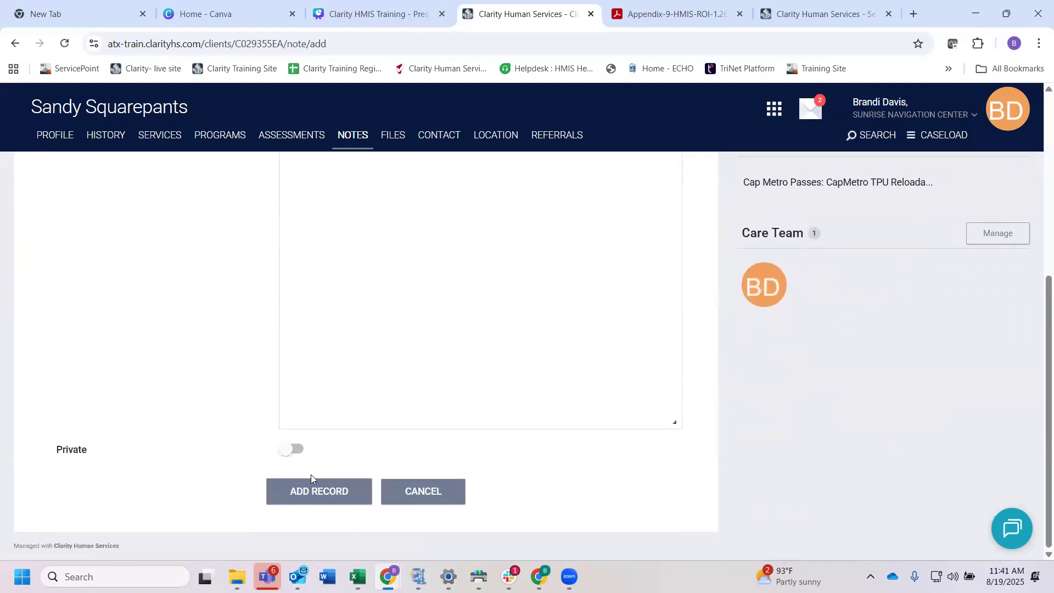
pyautogui.click(315, 493)
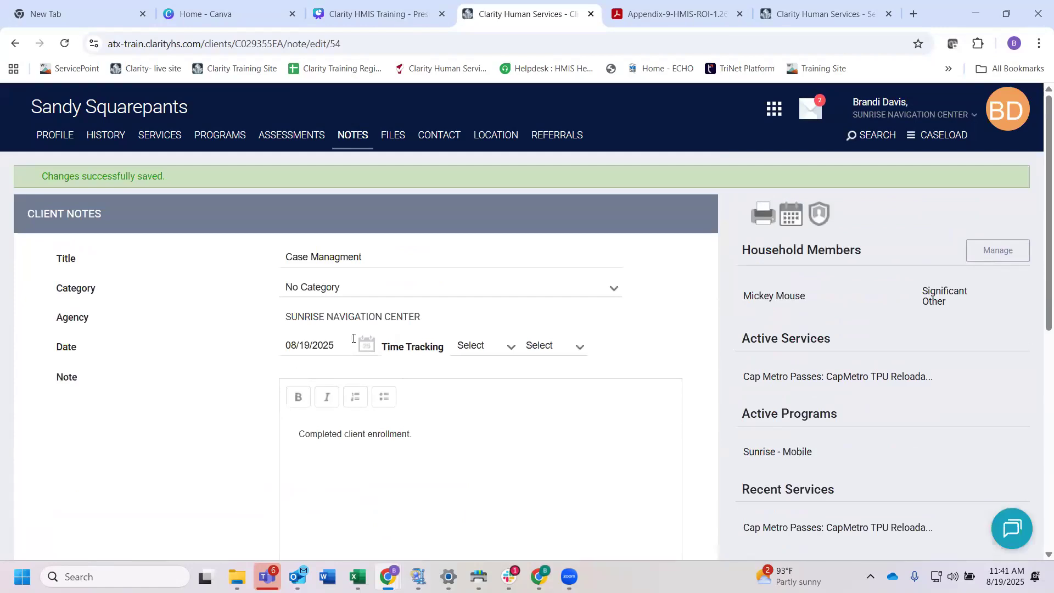
# Step: Return to the client's notes overview and open a new public alert form
pyautogui.click(354, 140)
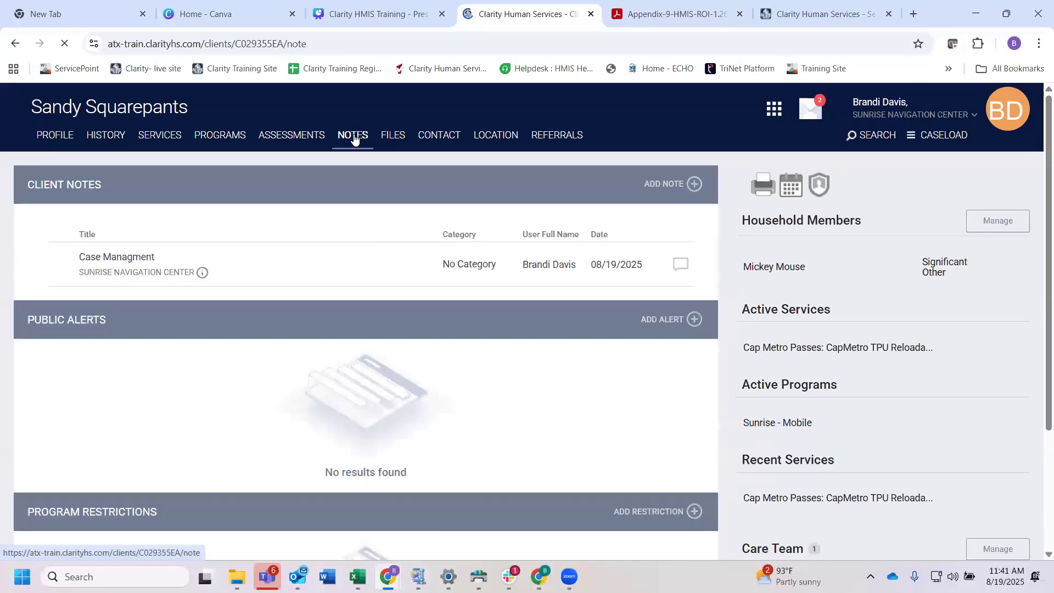
pyautogui.scroll(-1, 353, 370)
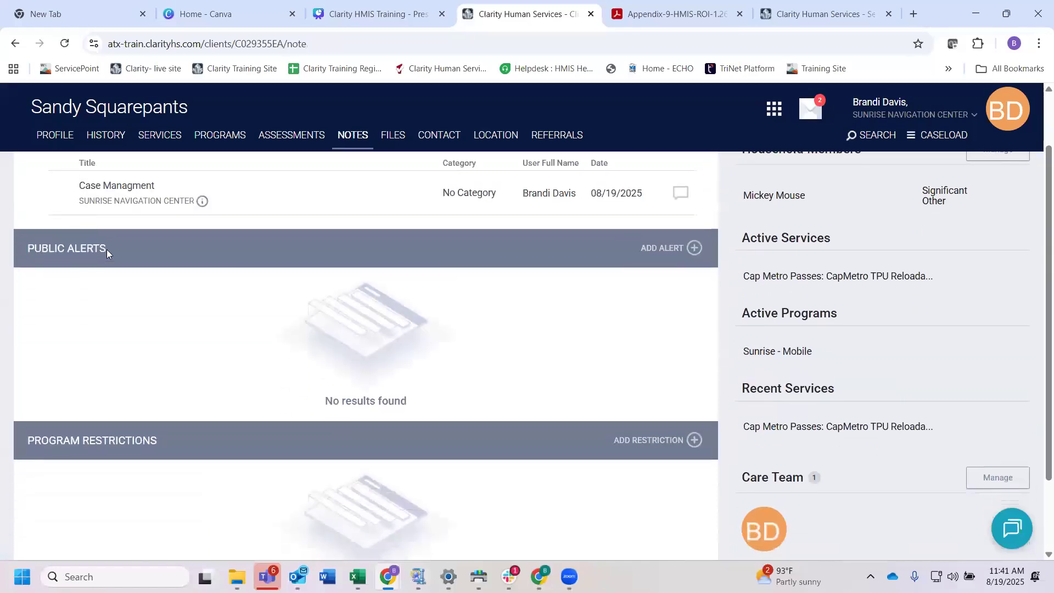
pyautogui.moveTo(112, 248); pyautogui.dragTo(18, 252)
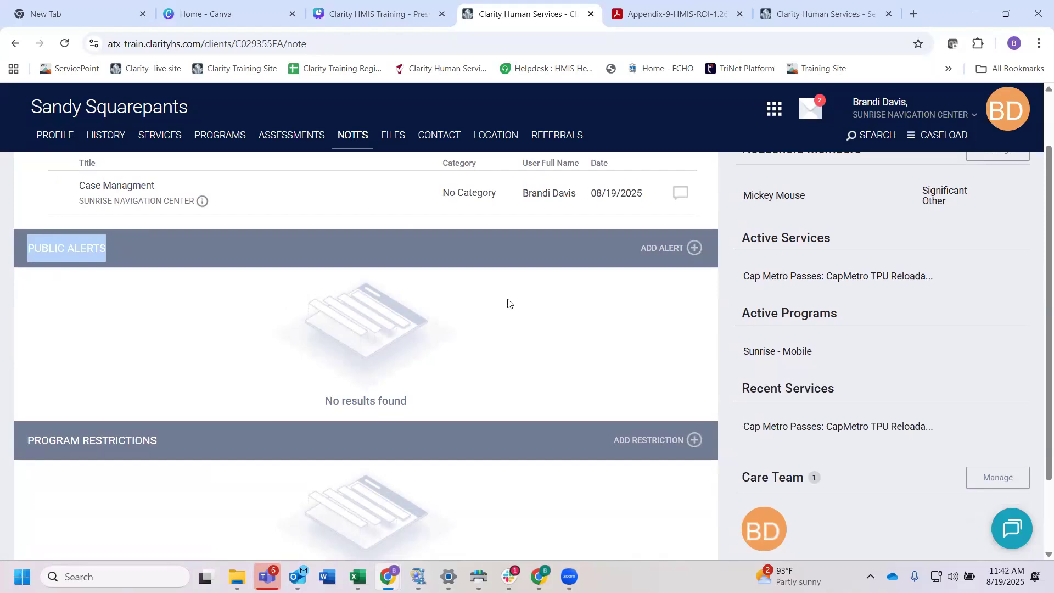
pyautogui.moveTo(120, 253); pyautogui.dragTo(29, 241)
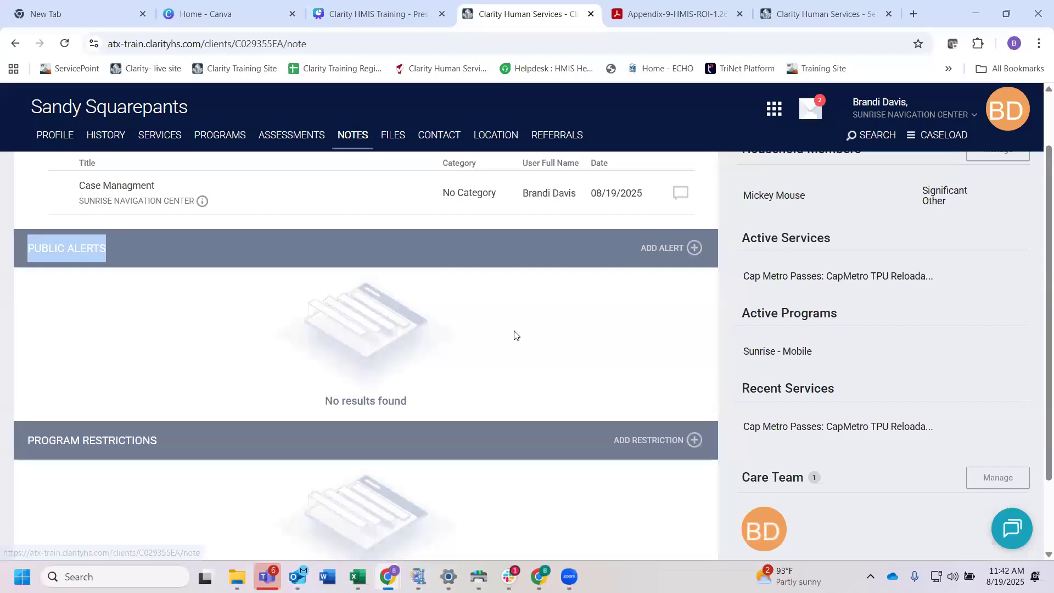
pyautogui.click(674, 248)
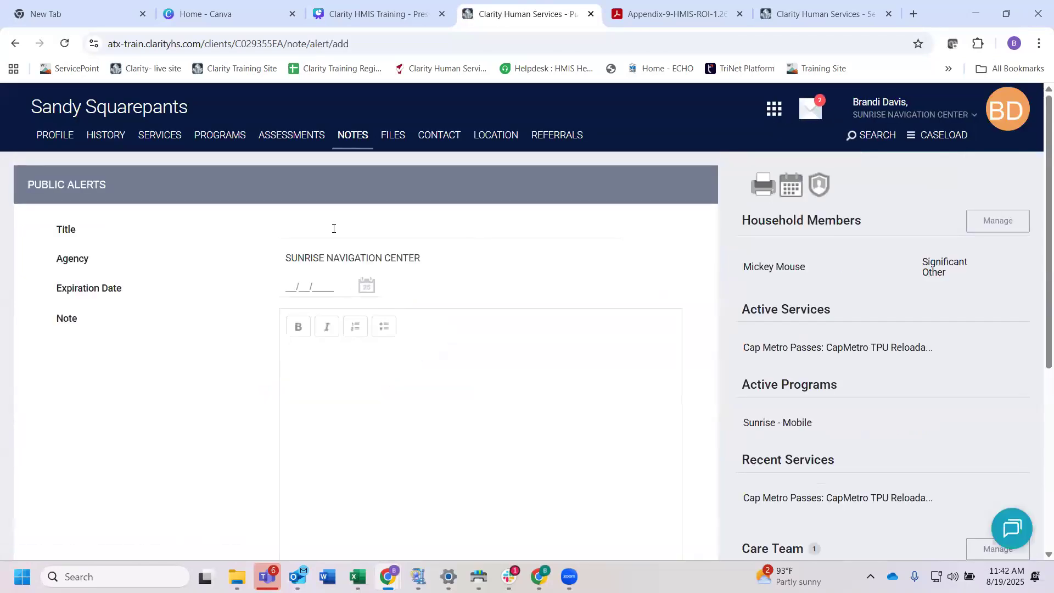
# Step: Title the public alert "Client has active RRH Referral"
pyautogui.click(307, 235)
pyautogui.write('Client ')
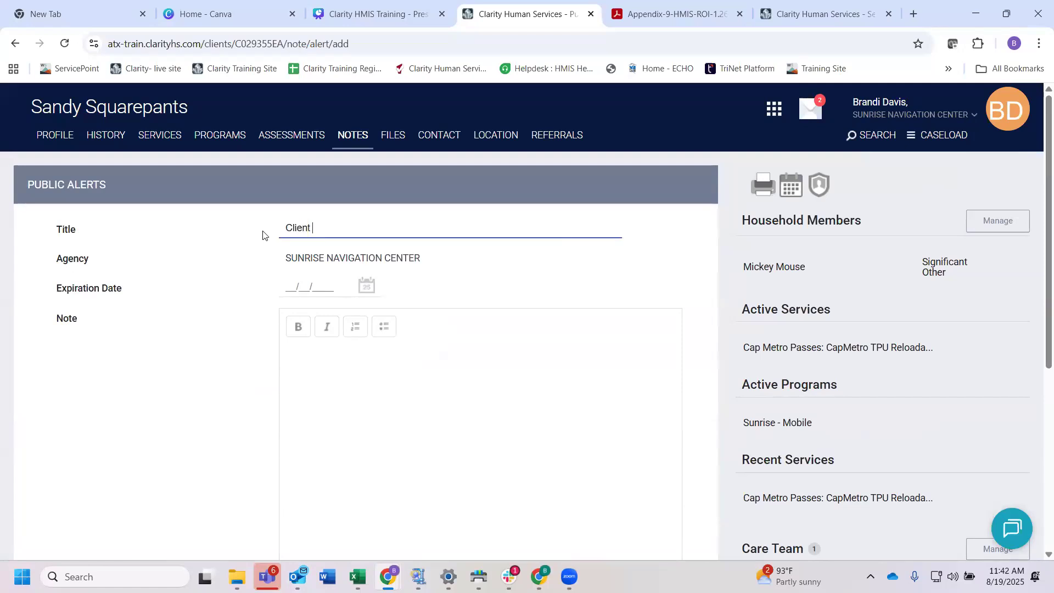
pyautogui.write('has active RRH Referral')
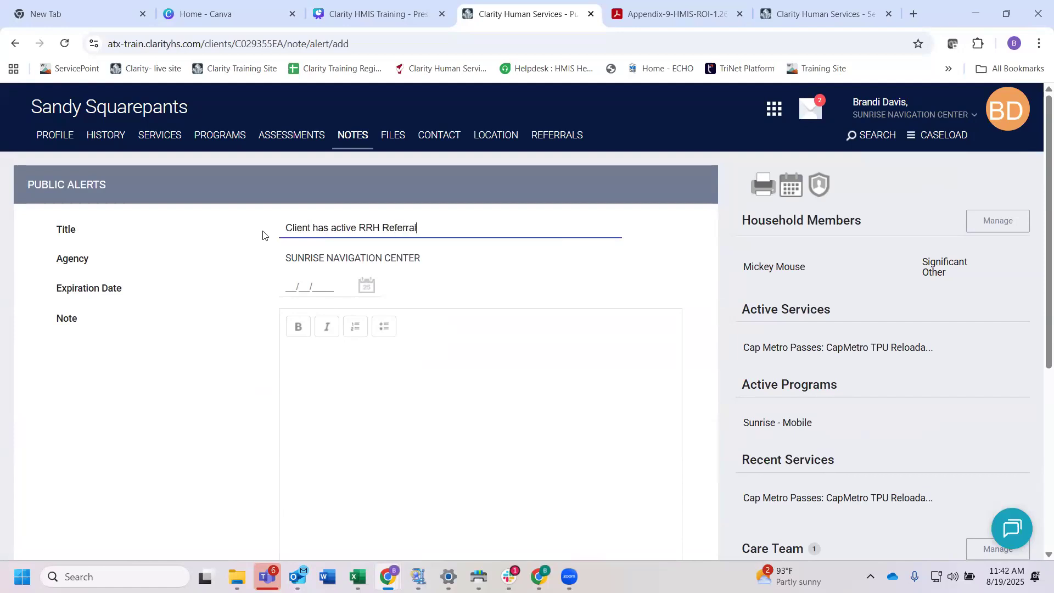
# Step: Set the public alert's expiration date to 11/08/2025
pyautogui.click(297, 283)
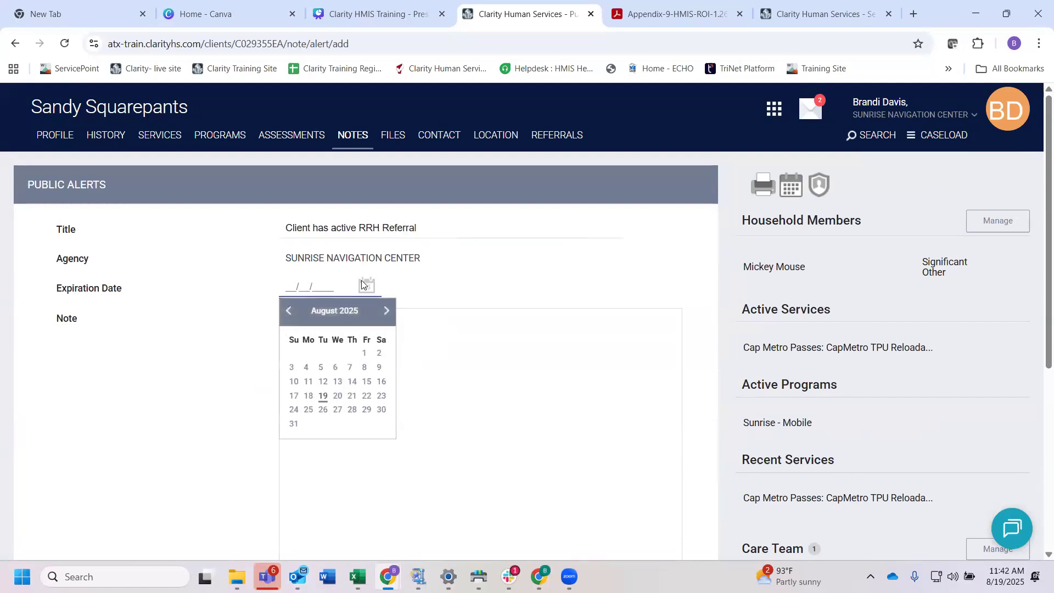
pyautogui.click(385, 312)
pyautogui.click(386, 312)
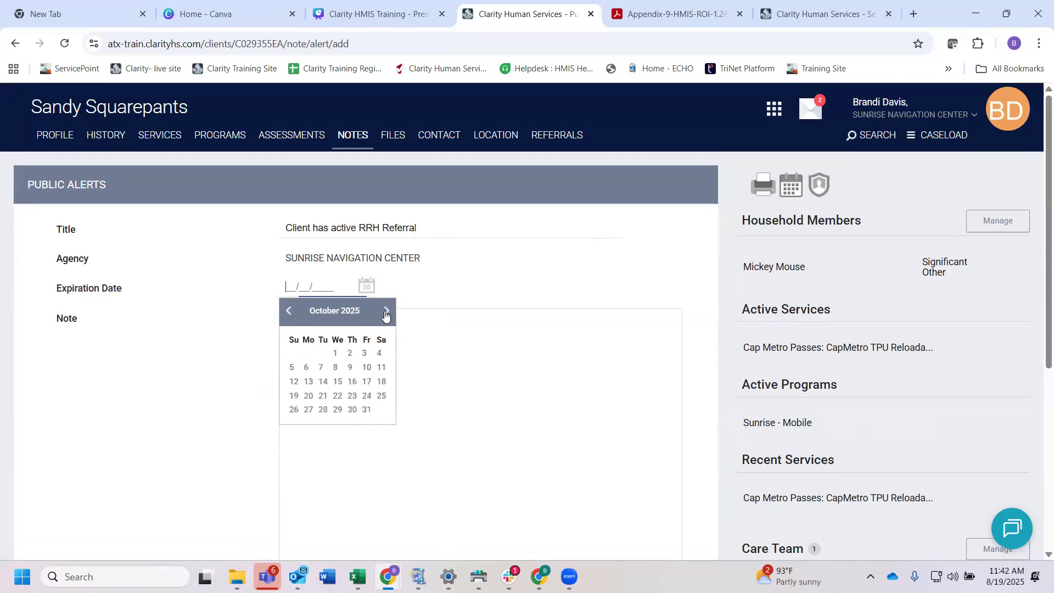
pyautogui.click(385, 311)
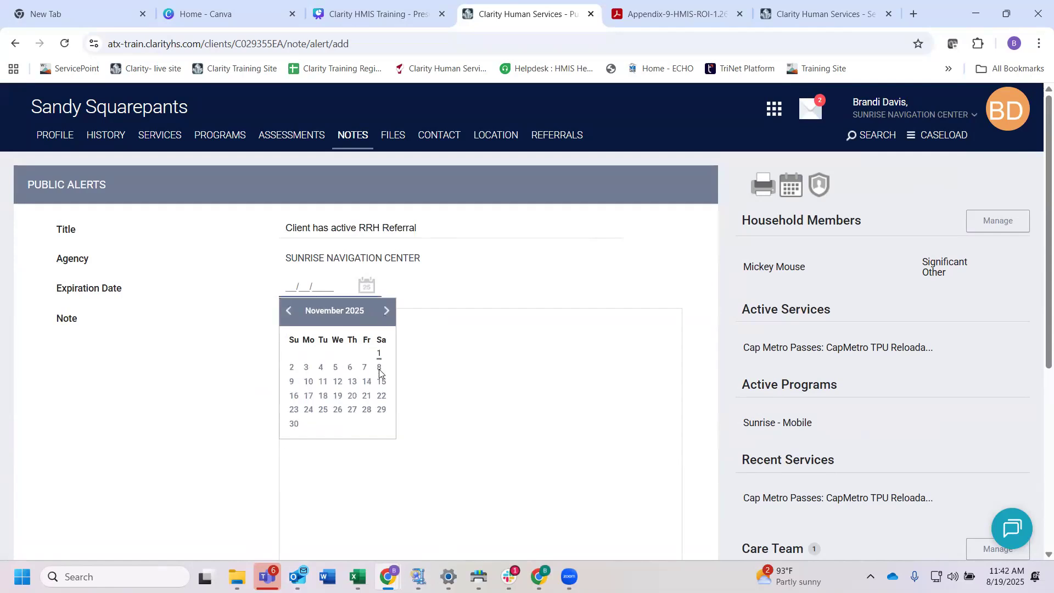
pyautogui.click(381, 366)
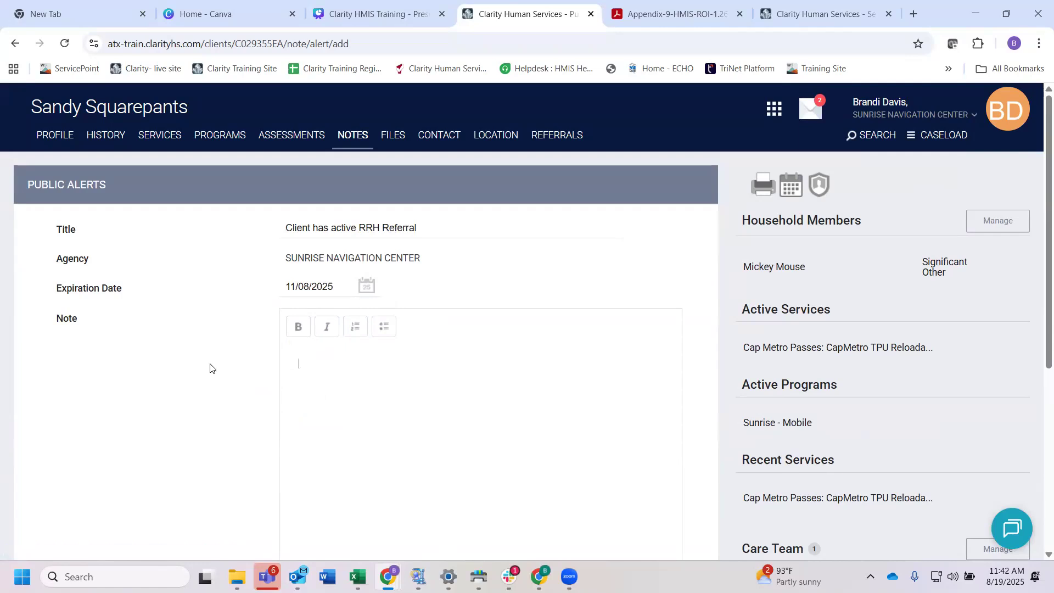
# Step: Write in the alert's note that the client should contact the named contact person, and save the public alert
pyautogui.write('Client should contact Bet')
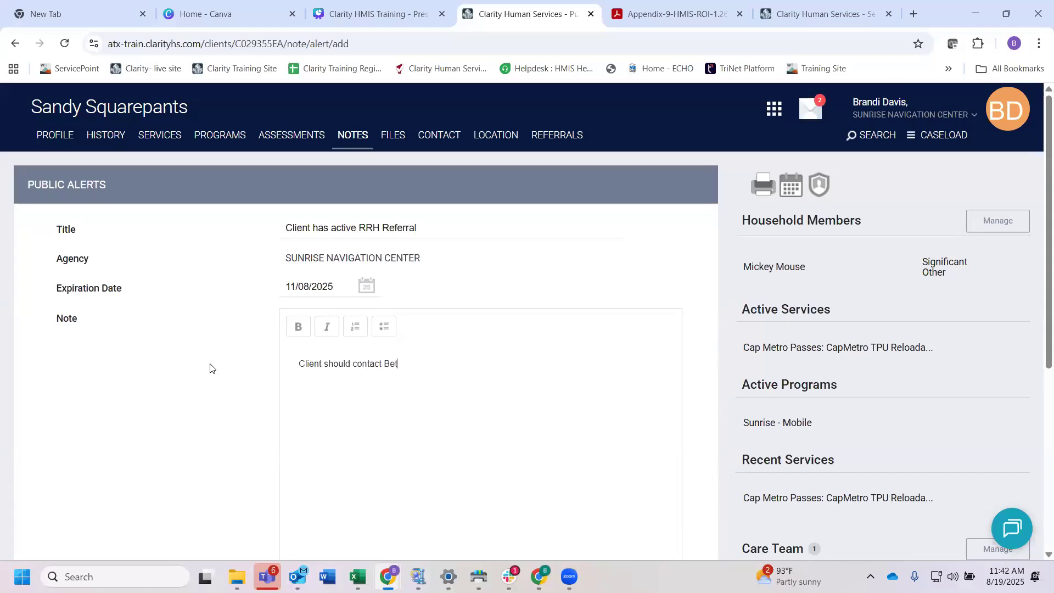
pyautogui.write('ty Boop')
pyautogui.scroll(-5, 409, 392)
pyautogui.click(324, 492)
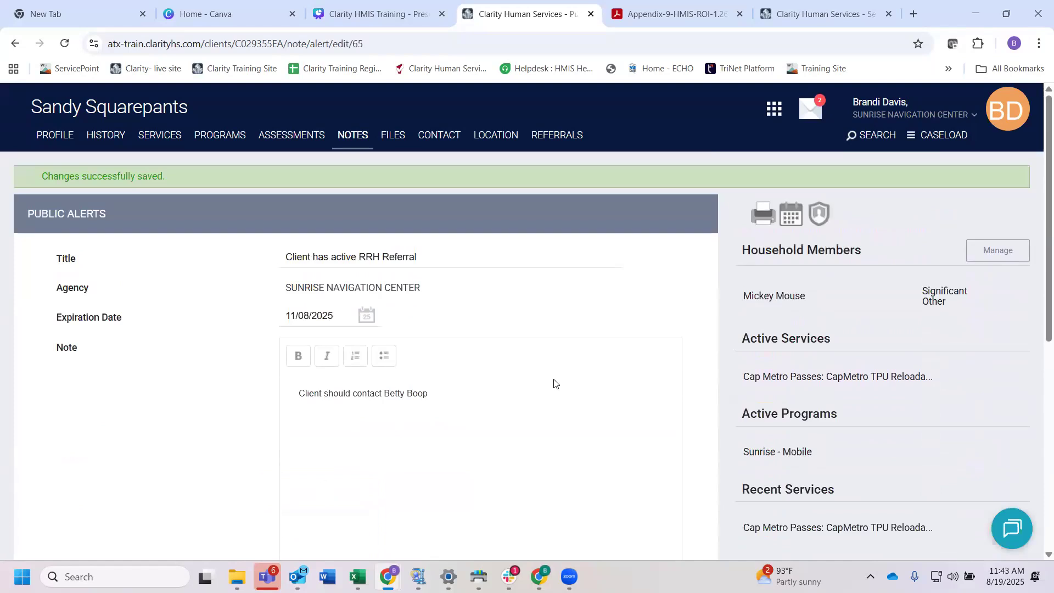
# Step: Start a client file upload with category Personal Identification and predefined name Driver's License or State ID Card
pyautogui.click(396, 138)
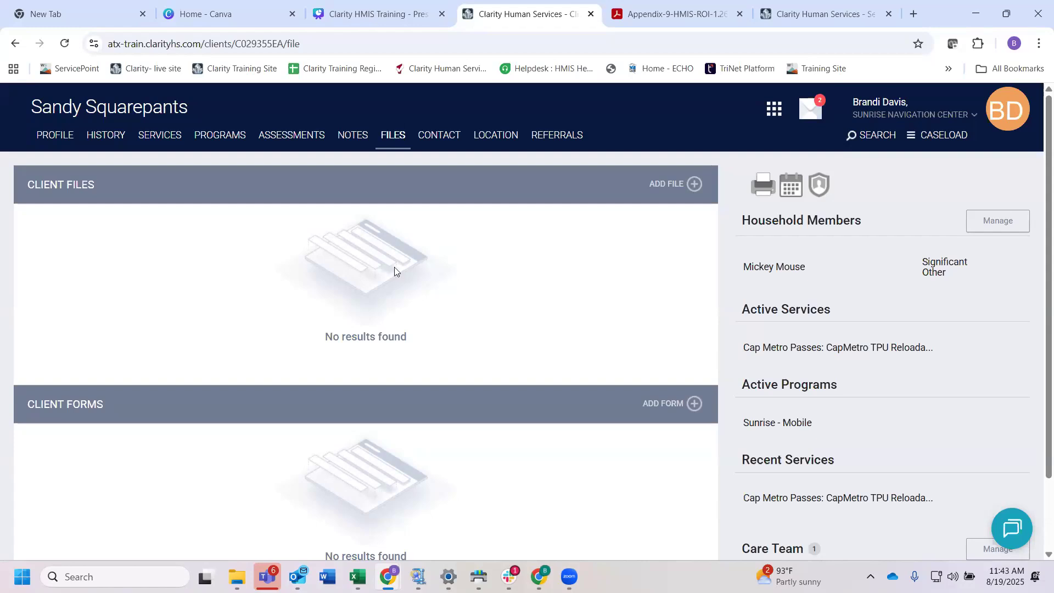
pyautogui.click(673, 185)
pyautogui.click(336, 289)
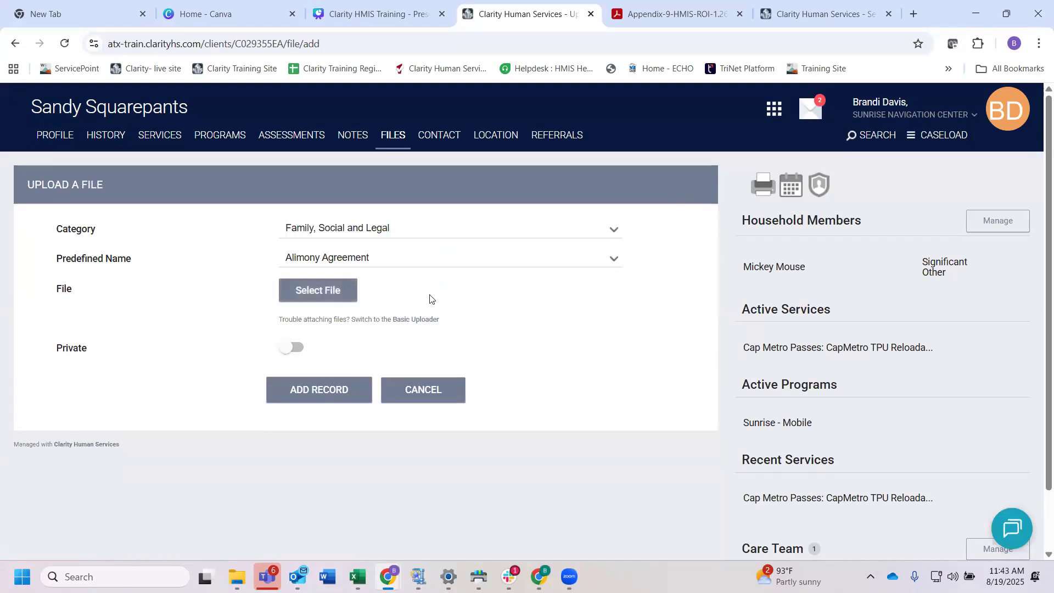
pyautogui.click(366, 233)
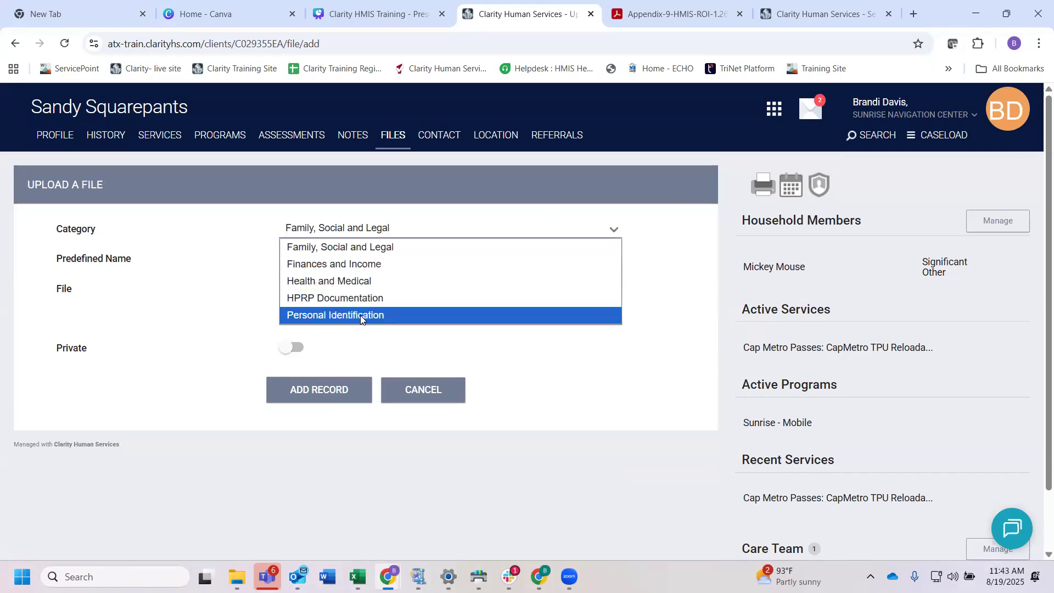
pyautogui.click(344, 315)
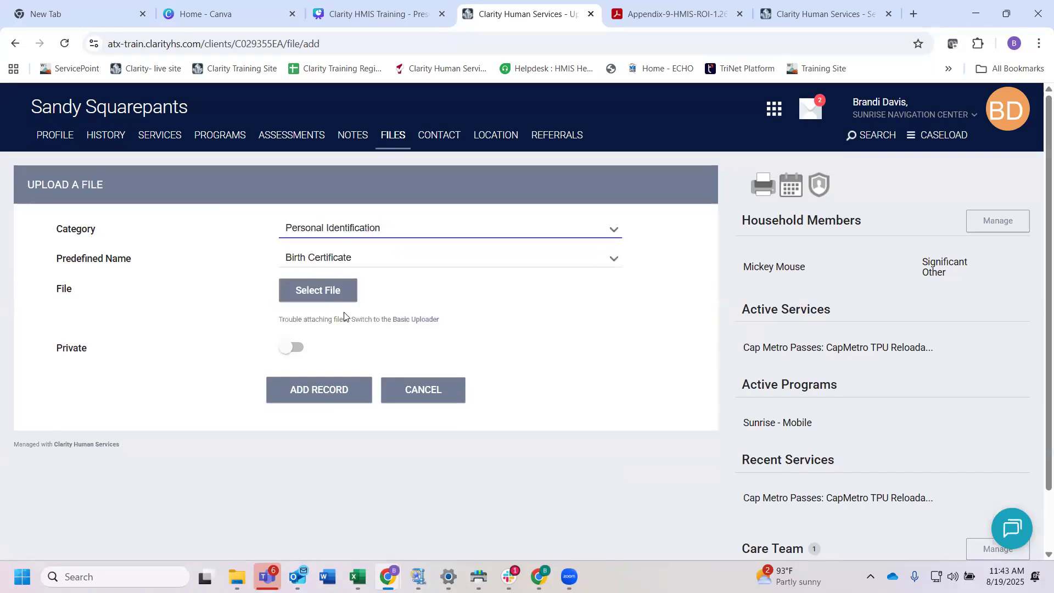
pyautogui.click(396, 252)
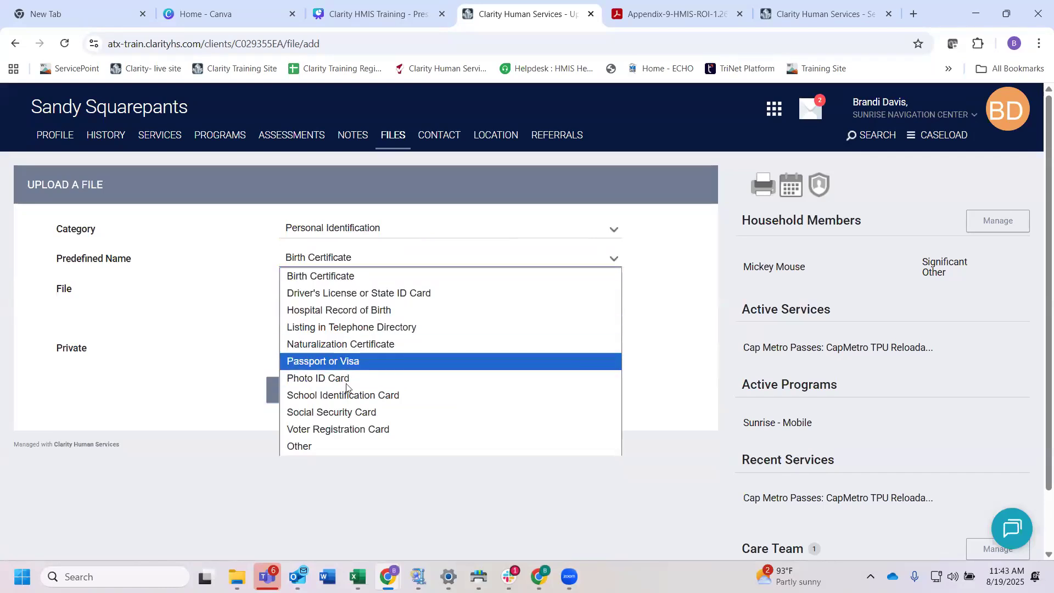
pyautogui.click(341, 293)
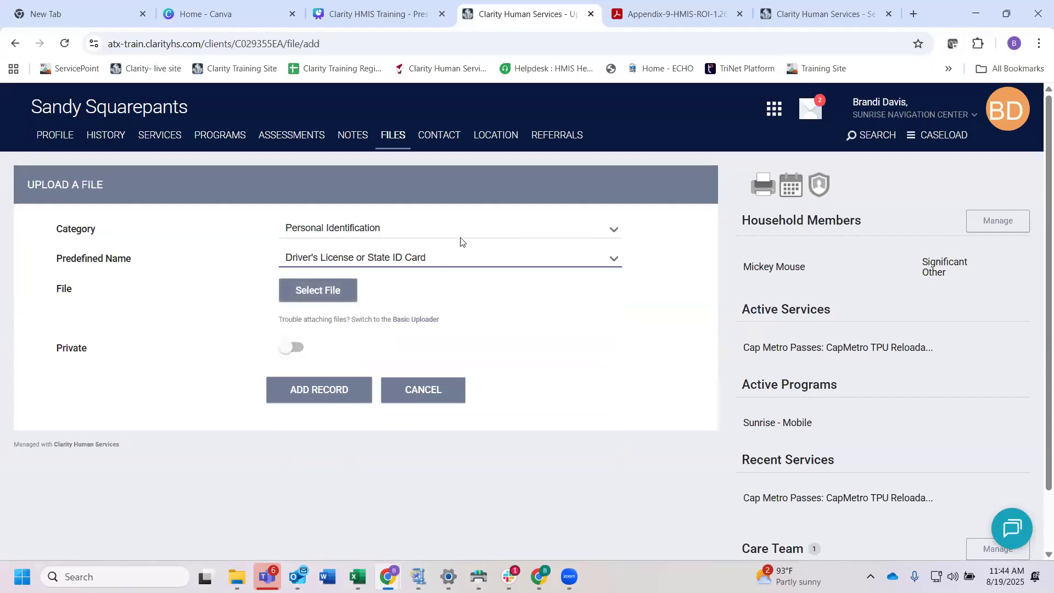
# Step: Start a new address in the client's locations with Encampment as the address type
pyautogui.click(494, 137)
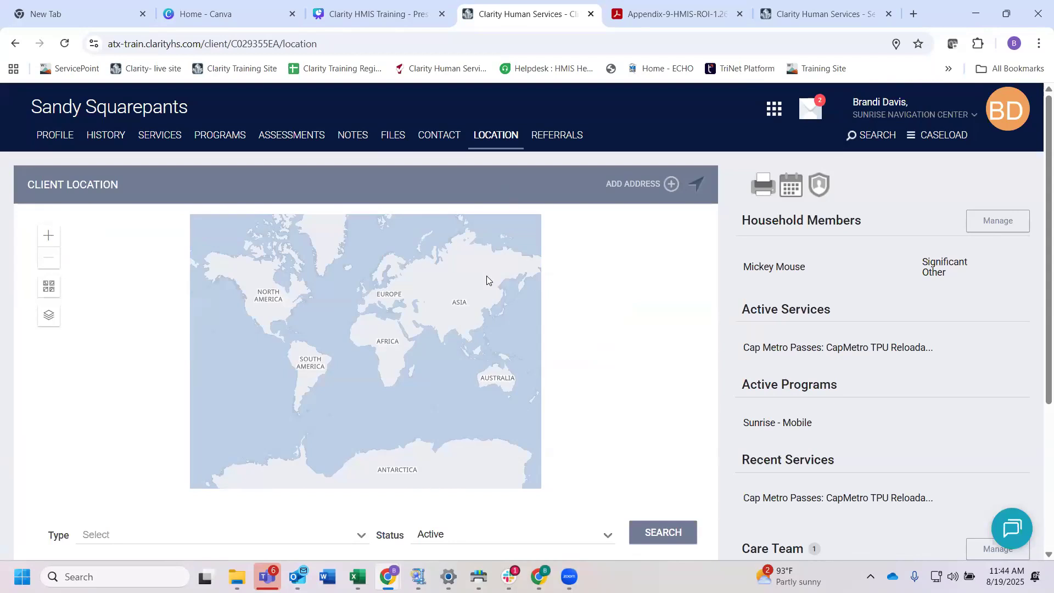
pyautogui.click(642, 185)
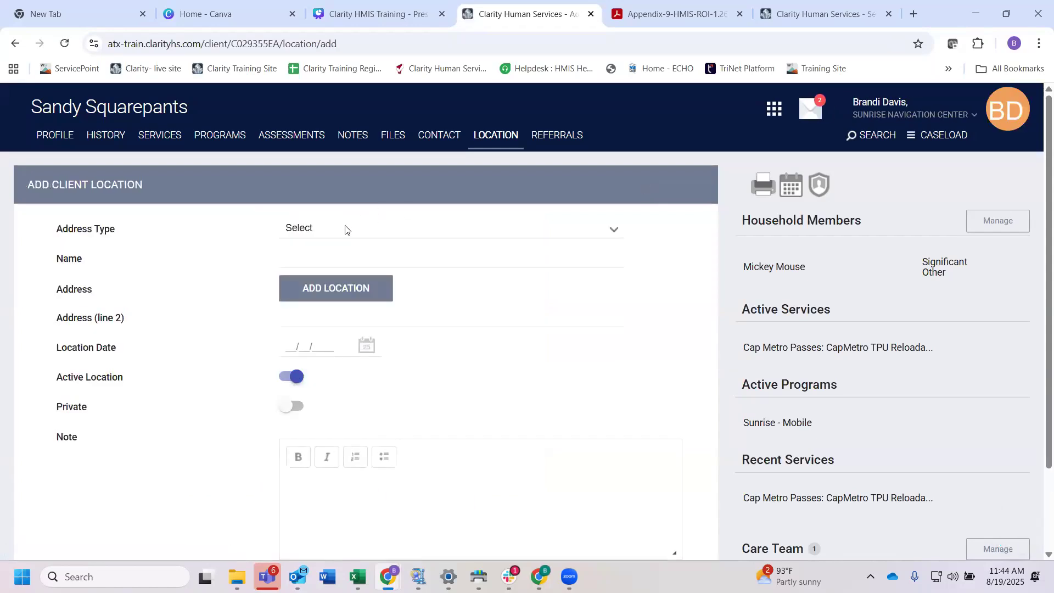
pyautogui.click(340, 233)
pyautogui.scroll(-1, 367, 363)
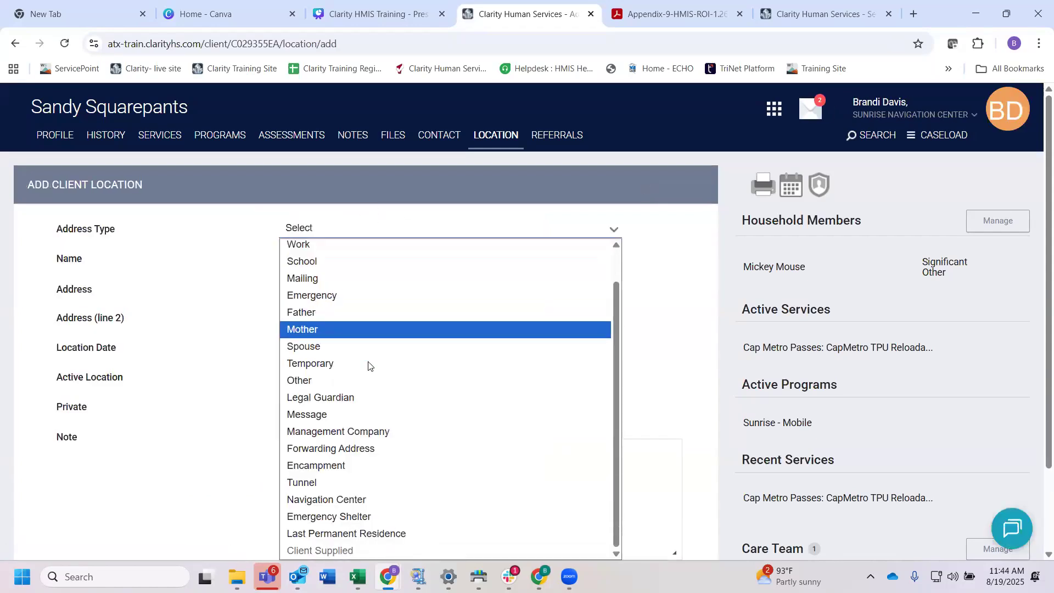
pyautogui.click(356, 464)
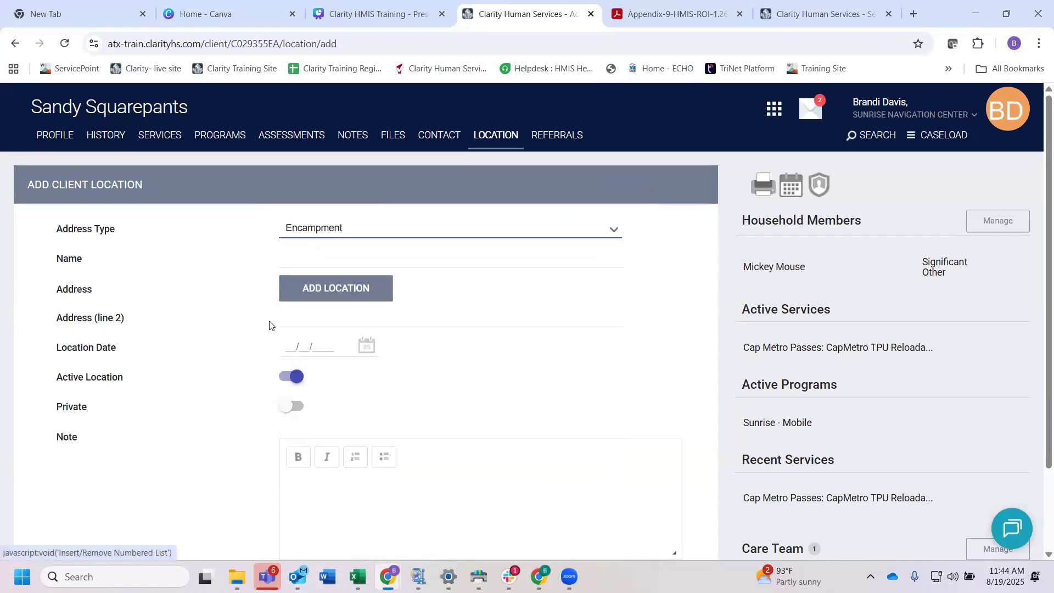
pyautogui.click(303, 254)
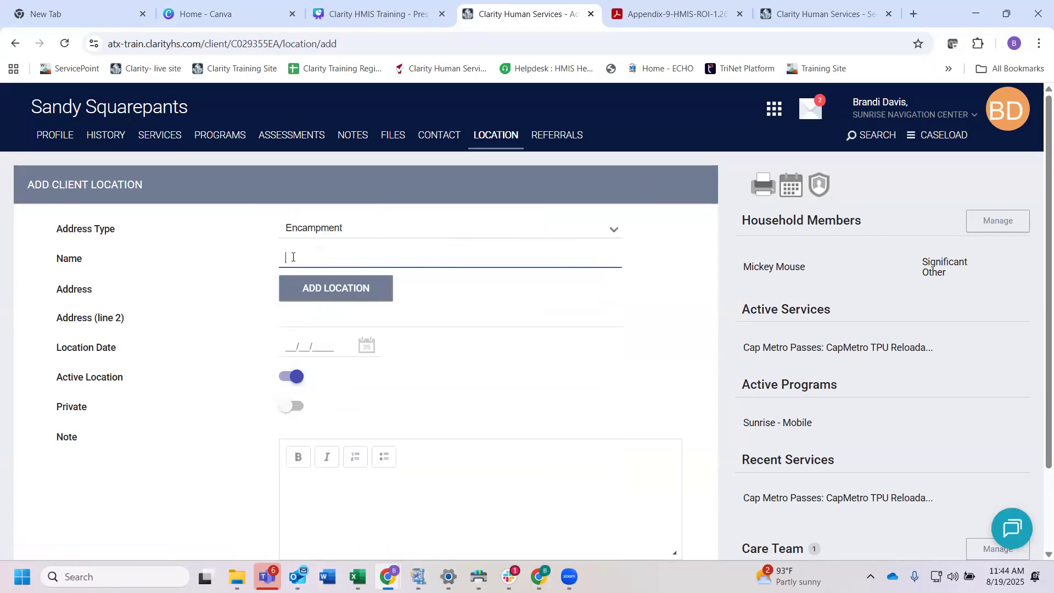
# Step: Add the current location as the address of the client location, waiting for the page if it stops responding
pyautogui.click(344, 295)
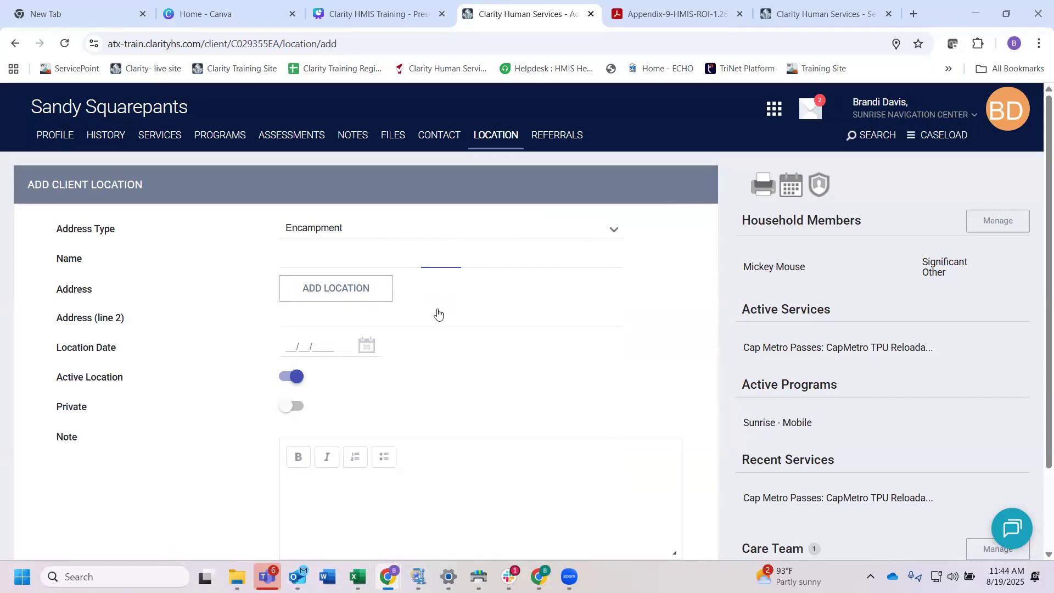
pyautogui.scroll(-2, 437, 314)
pyautogui.scroll(2, 435, 312)
pyautogui.click(337, 288)
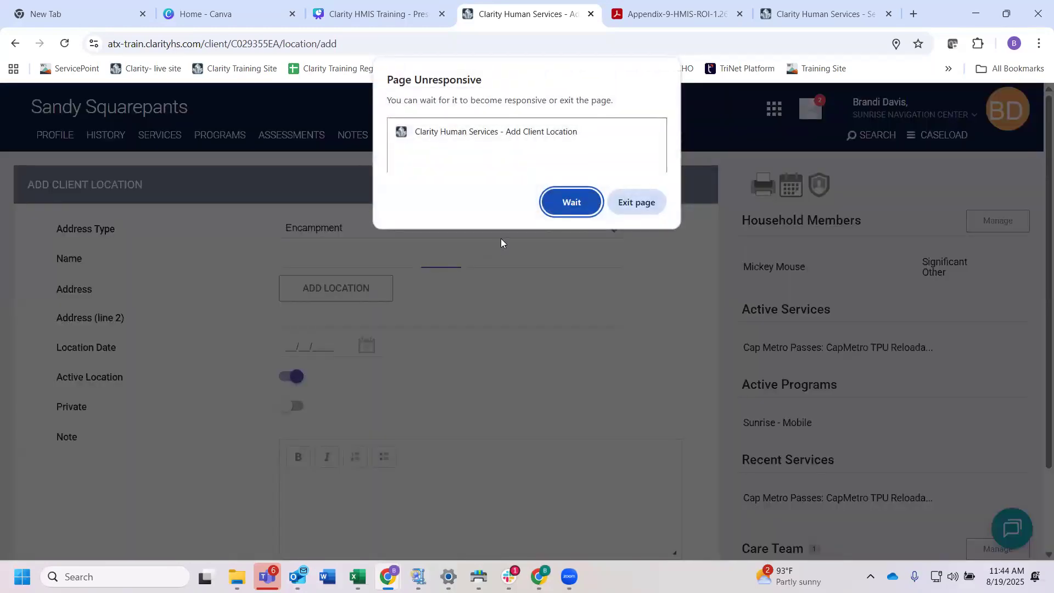
pyautogui.click(571, 202)
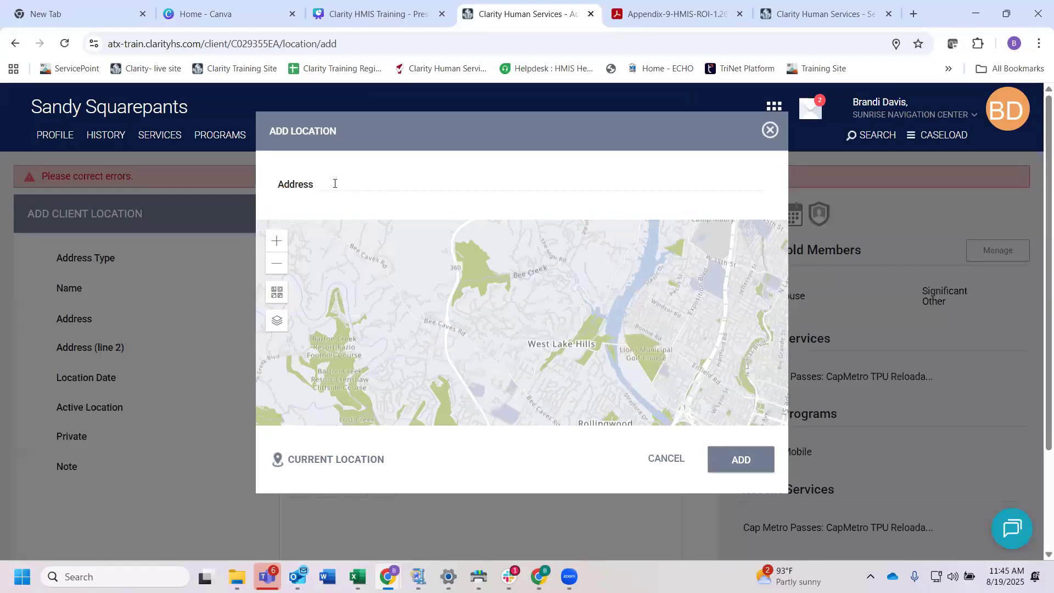
pyautogui.click(316, 461)
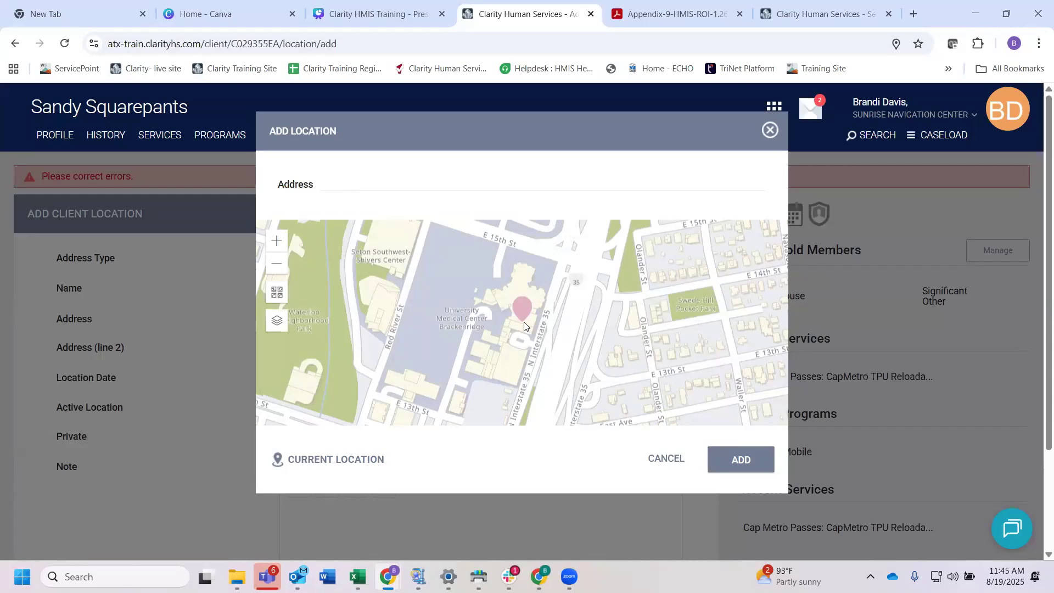
pyautogui.click(740, 460)
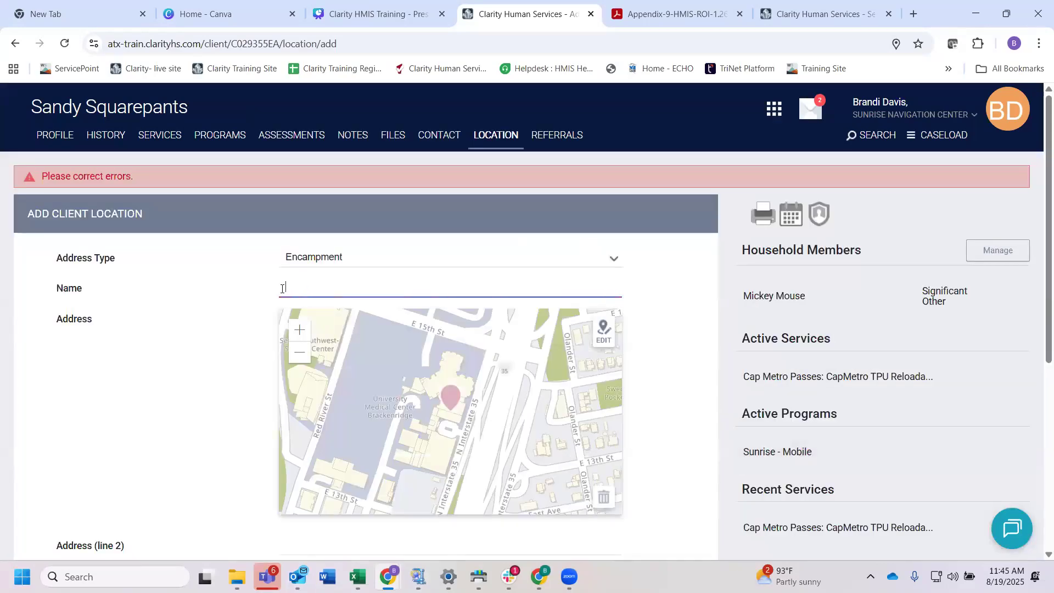
# Step: Name the client location "Encampment" and set its location date to 08/19/2025
pyautogui.write('Encampment')
pyautogui.scroll(-4, 249, 333)
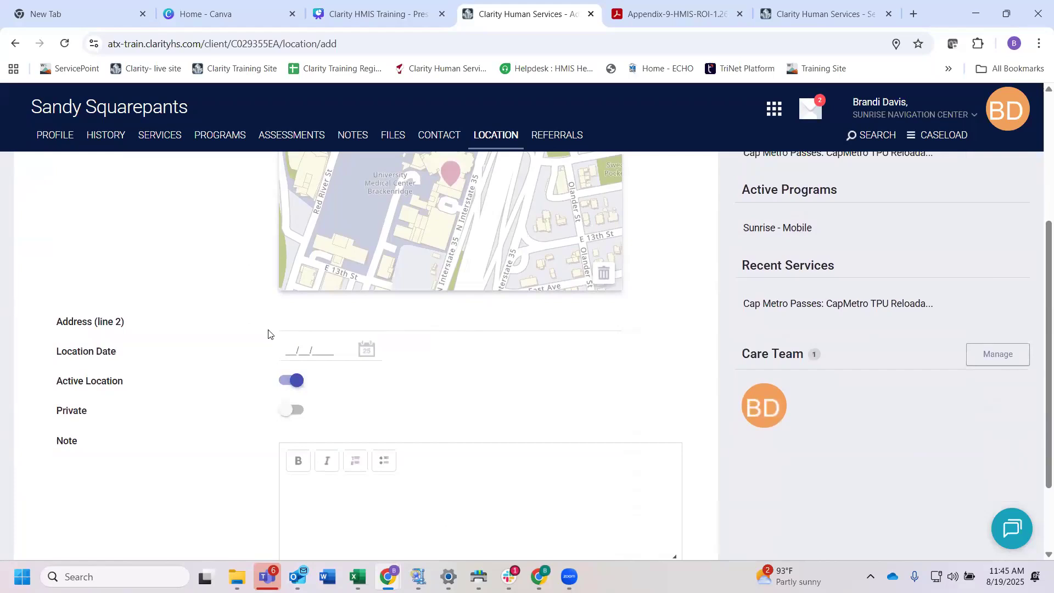
pyautogui.scroll(-1, 269, 329)
pyautogui.click(286, 314)
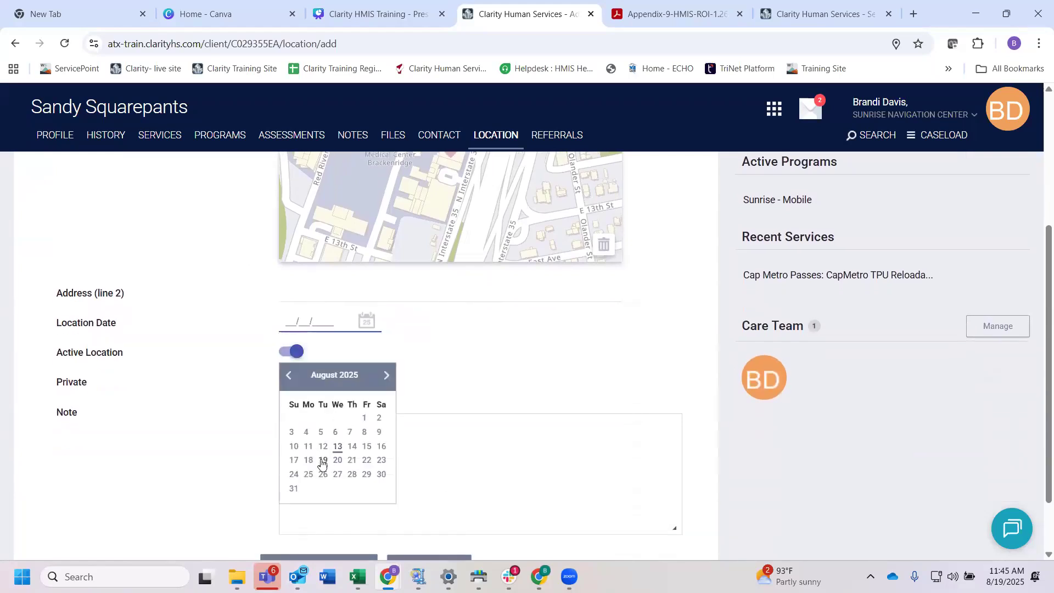
pyautogui.click(324, 464)
# Step: Review the remaining client location fields and save the location record
pyautogui.scroll(-1, 414, 433)
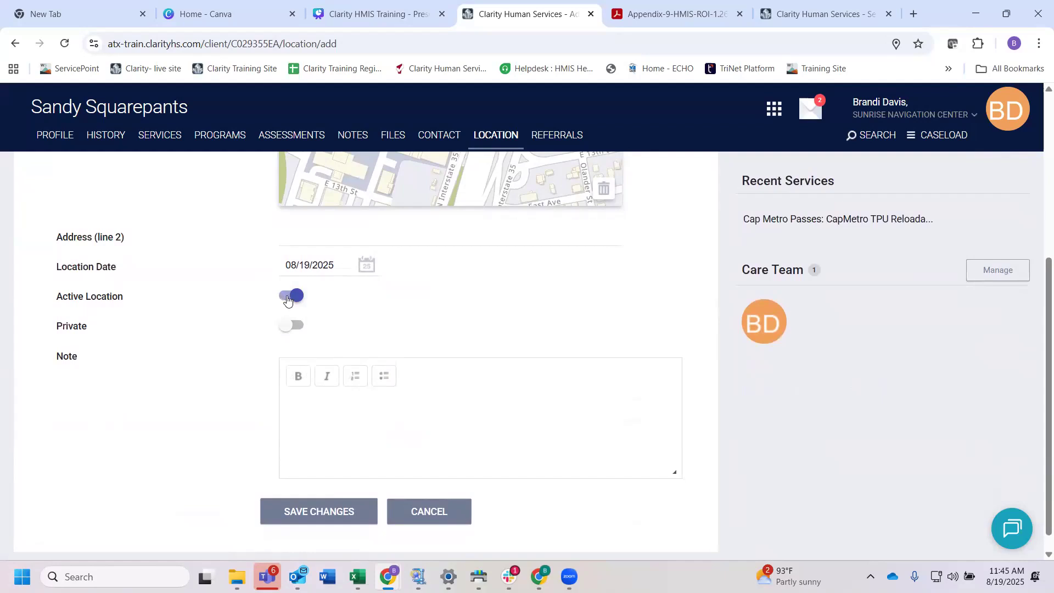
pyautogui.scroll(-1, 351, 314)
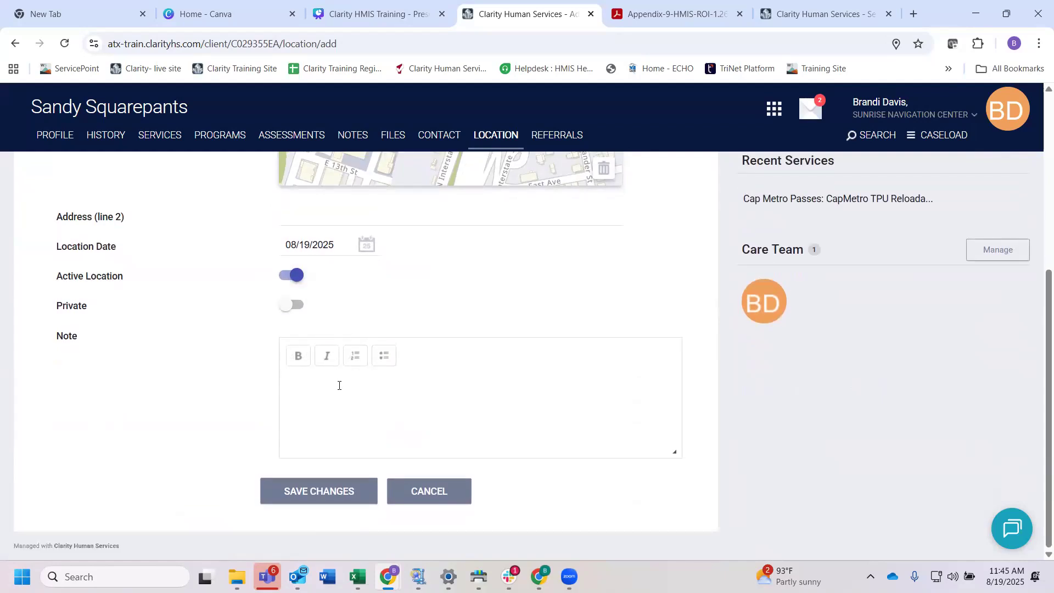
pyautogui.scroll(5, 339, 385)
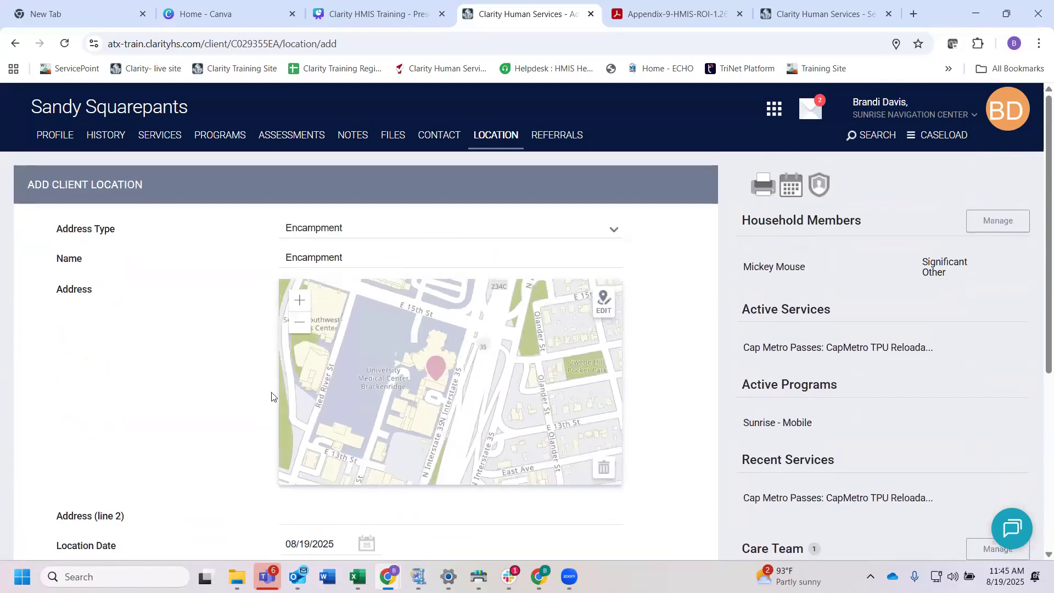
pyautogui.scroll(-3, 326, 387)
pyautogui.scroll(-5, 254, 395)
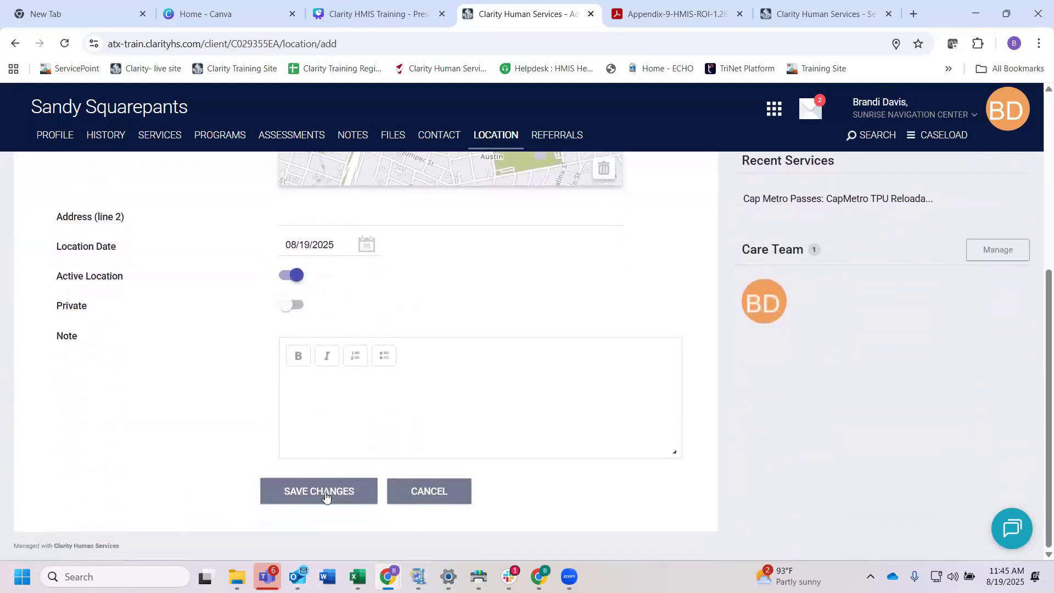
pyautogui.click(325, 492)
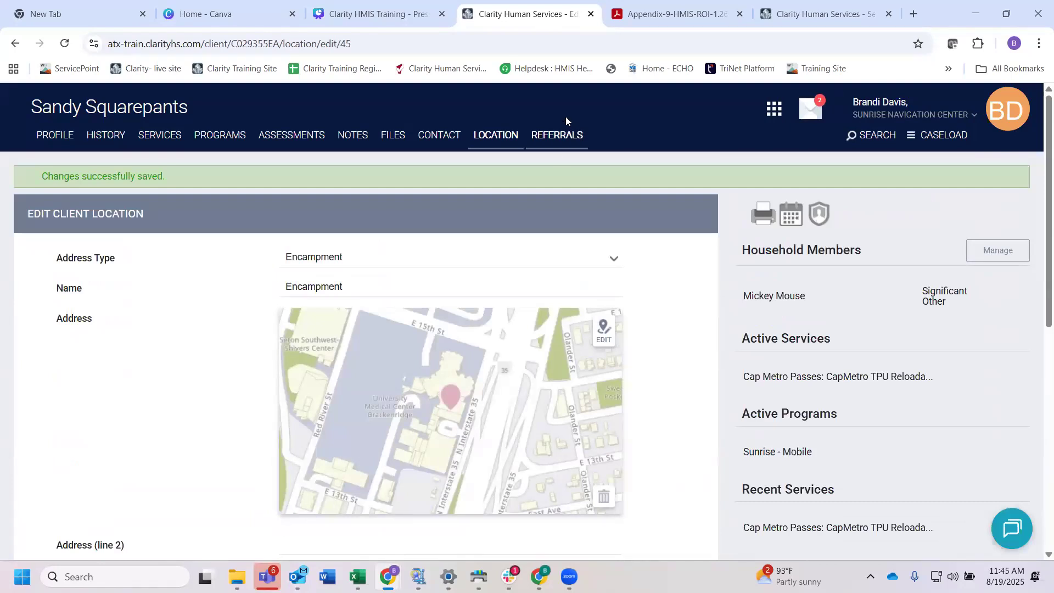
# Step: Check the client's referrals page and return to the client profile
pyautogui.click(561, 139)
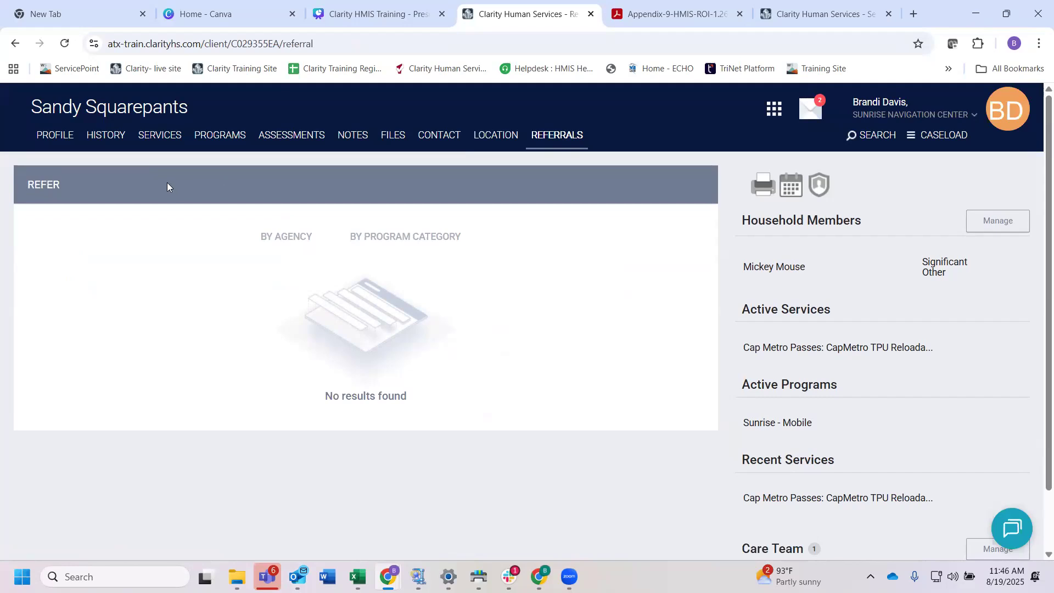
pyautogui.click(55, 137)
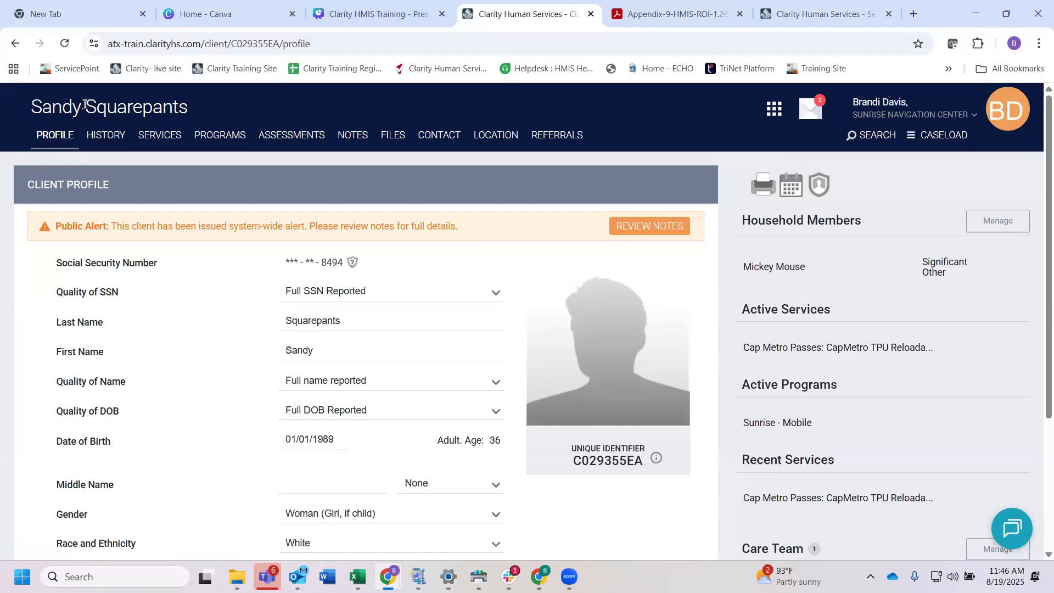
pyautogui.click(56, 138)
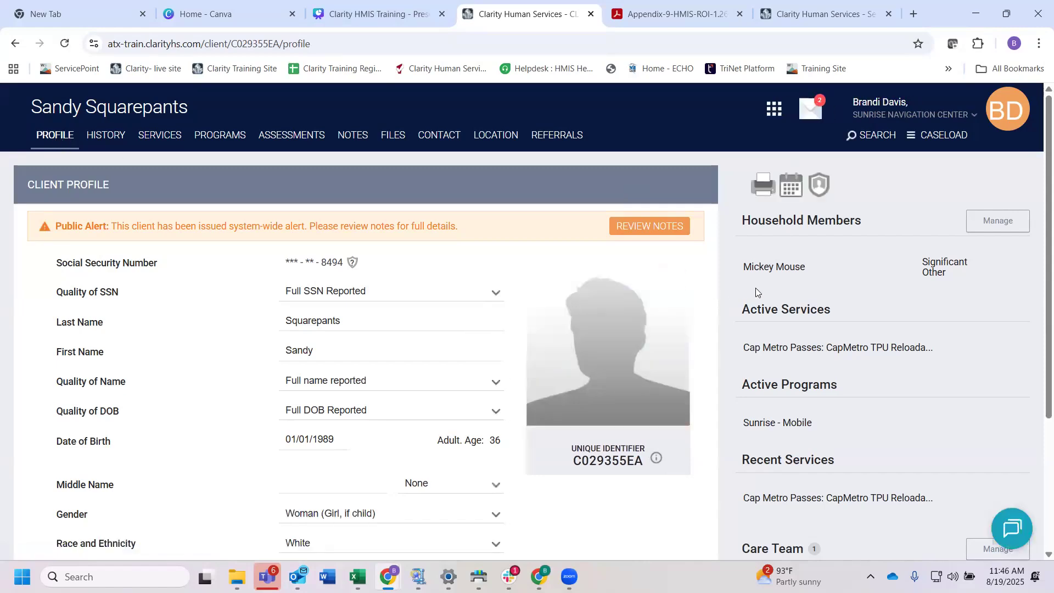
# Step: Schedule an appointment for the client with start and end dates of 08/27/2025
pyautogui.click(792, 187)
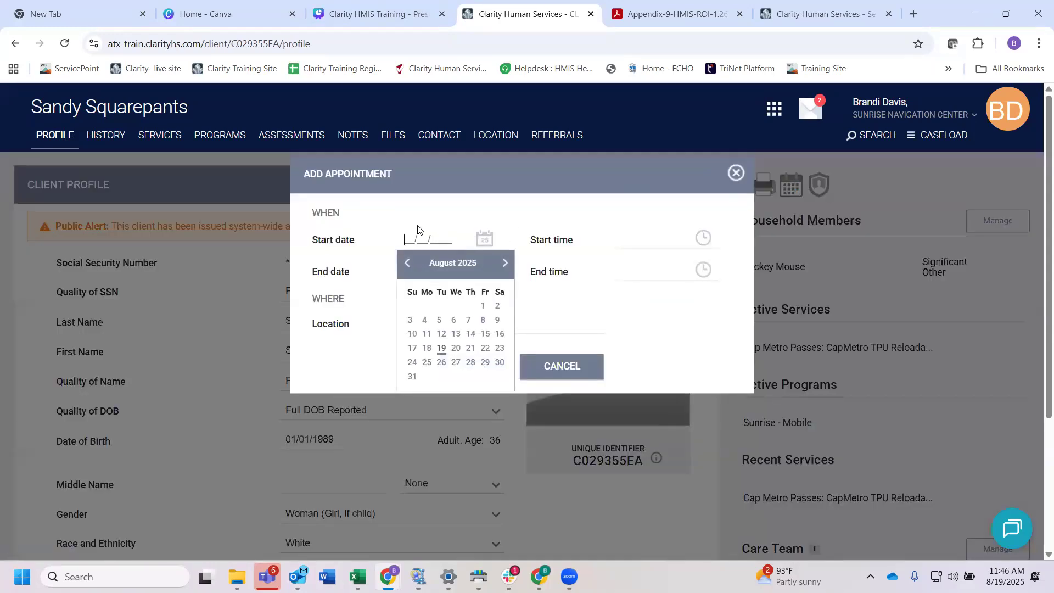
pyautogui.click(455, 365)
pyautogui.click(416, 274)
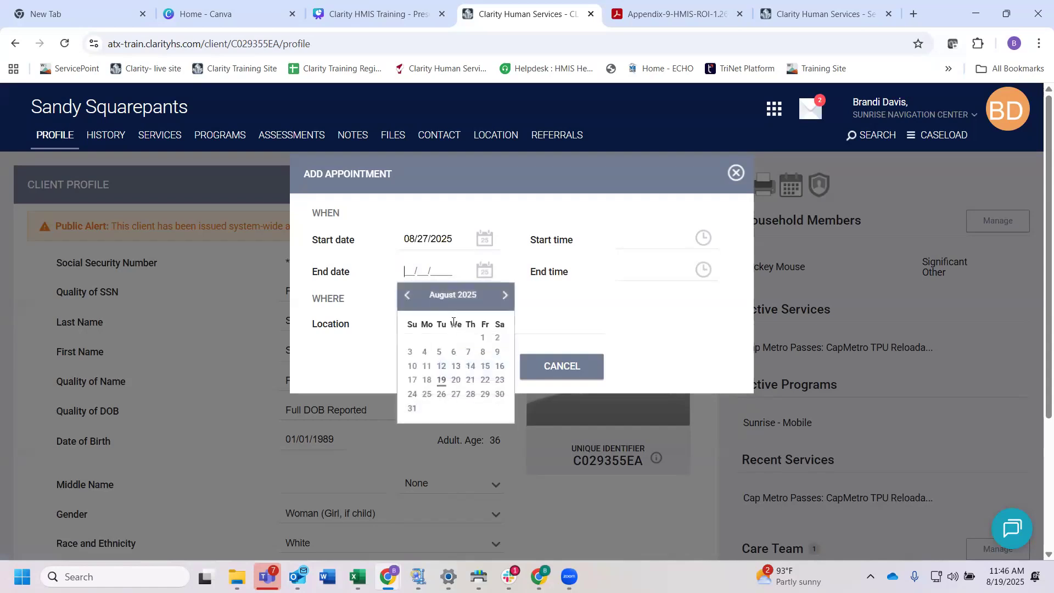
pyautogui.click(456, 394)
# Step: Set the appointment's start time to 02:00 pm and its end time to 03:00 pm
pyautogui.click(623, 237)
pyautogui.click(733, 325)
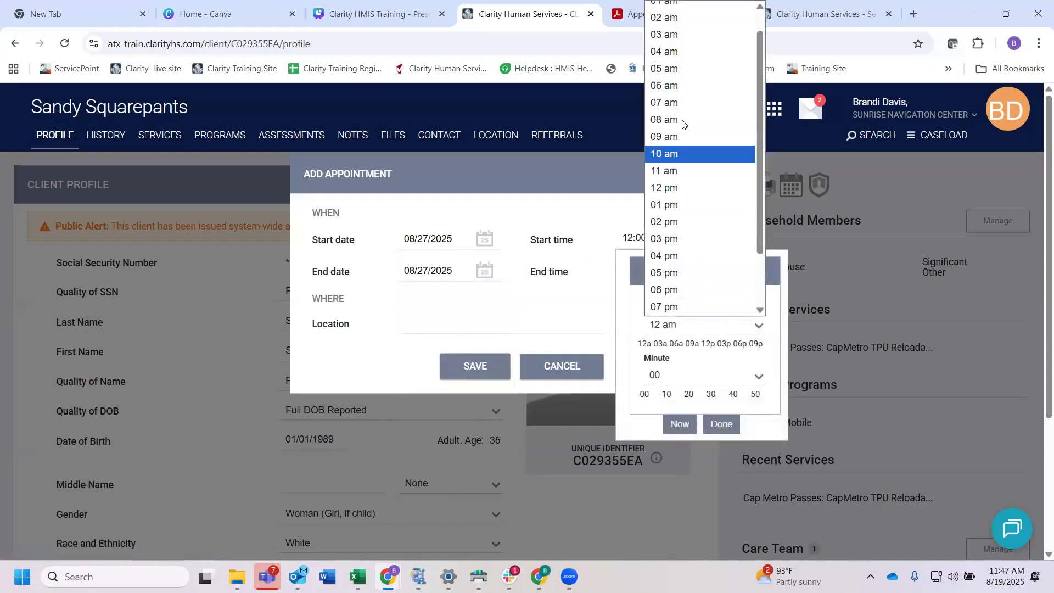
pyautogui.click(664, 156)
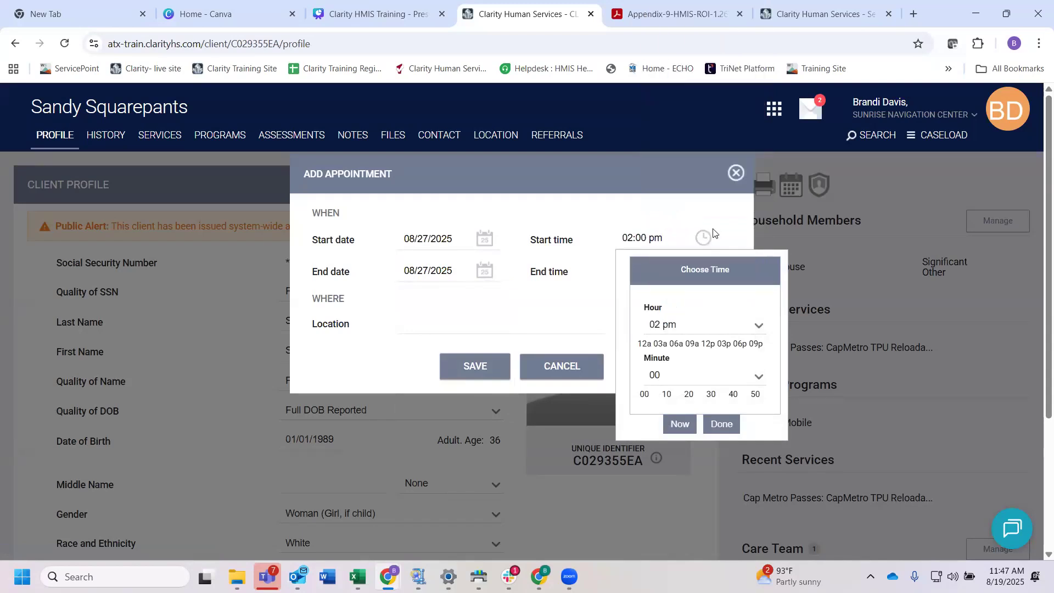
pyautogui.click(721, 424)
pyautogui.click(633, 264)
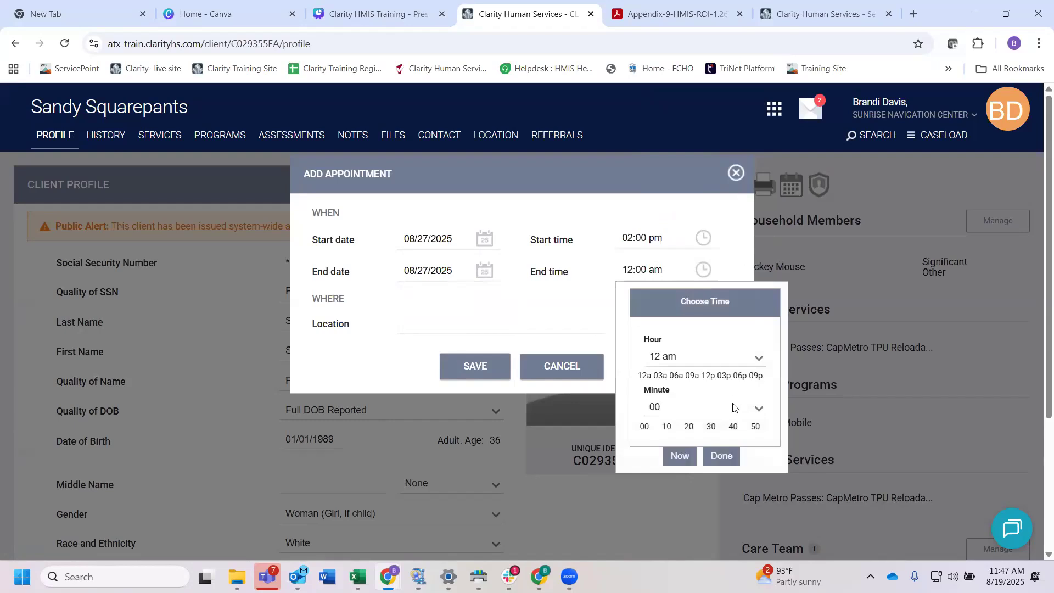
pyautogui.click(738, 357)
pyautogui.scroll(-1, 699, 247)
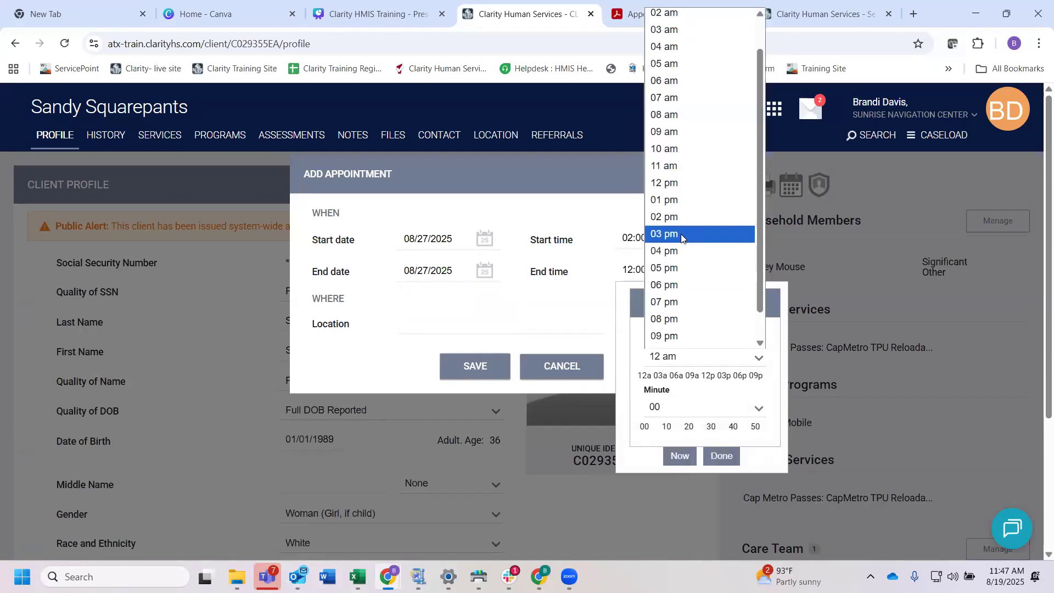
pyautogui.click(700, 242)
pyautogui.click(723, 456)
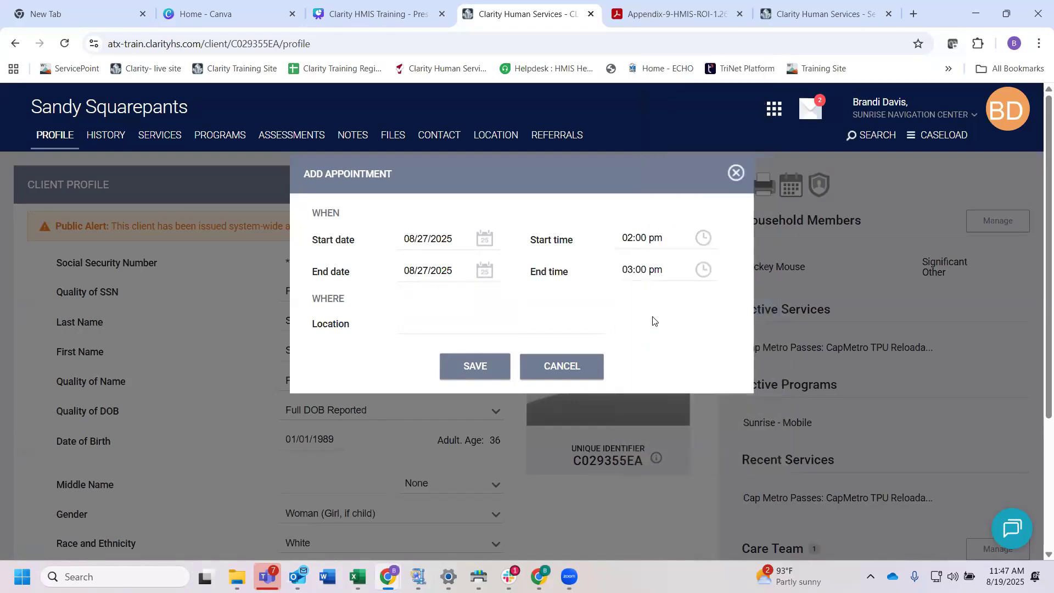
# Step: Enter "my office" as the appointment's location and save the appointment
pyautogui.click(478, 322)
pyautogui.write('my office')
pyautogui.click(475, 368)
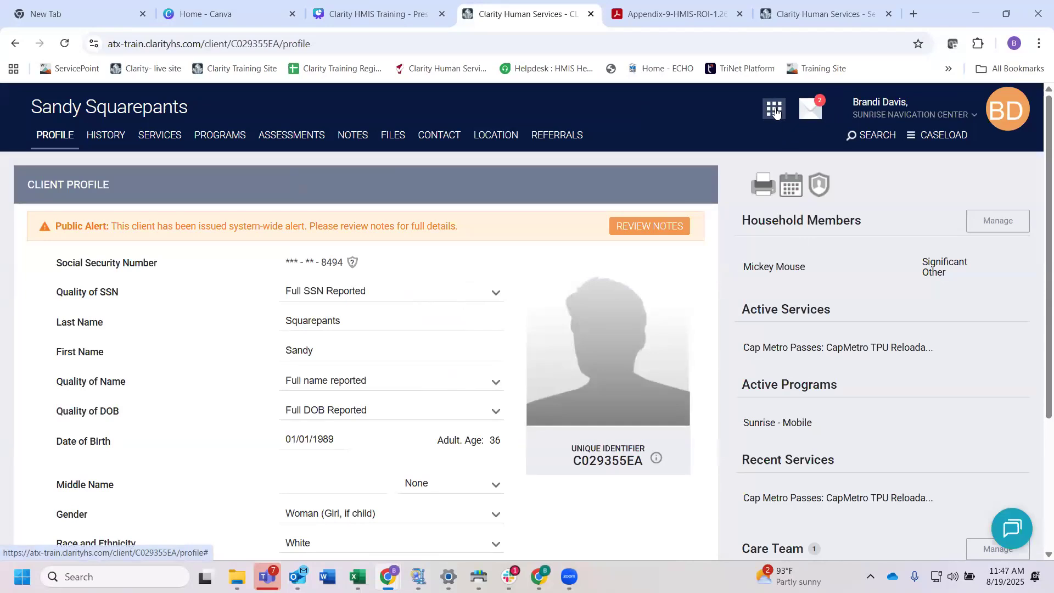
# Step: Open the calendar and check the August 2025 month view for the client's appointment on the 27th
pyautogui.click(775, 113)
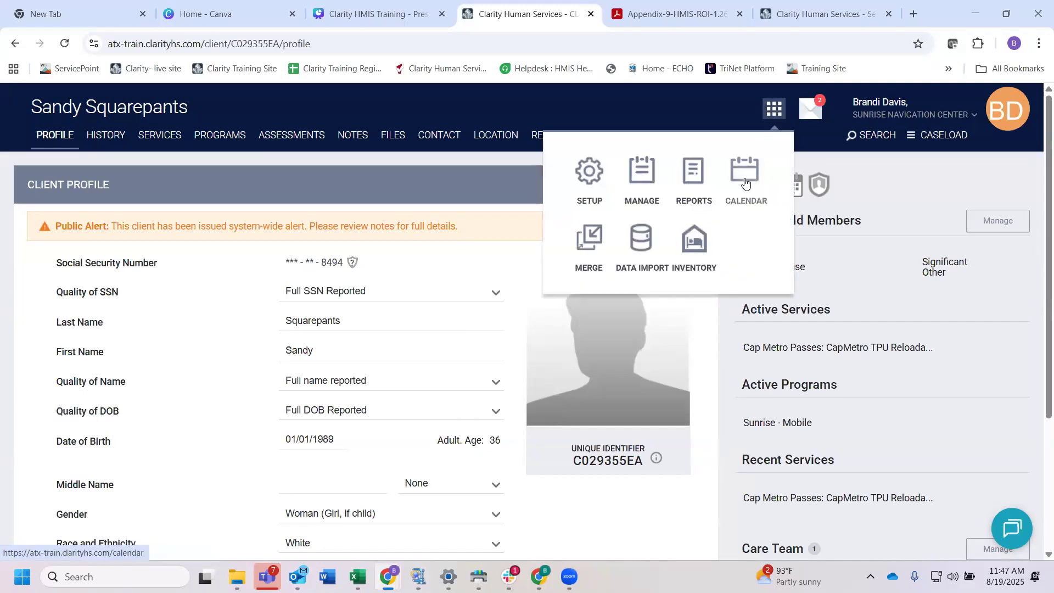
pyautogui.click(775, 110)
pyautogui.click(750, 179)
pyautogui.scroll(-1, 607, 392)
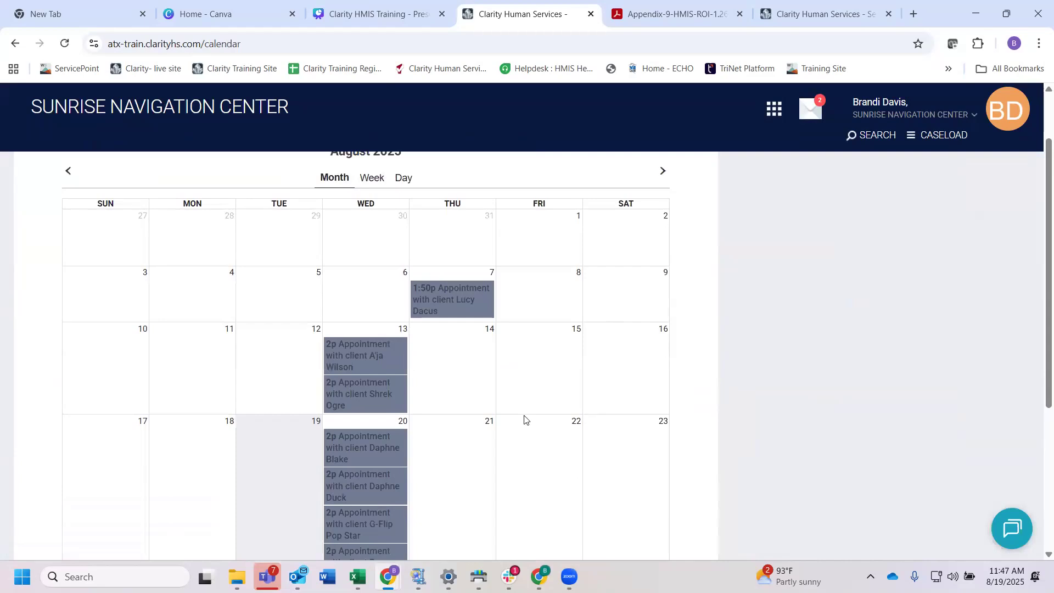
pyautogui.scroll(-4, 525, 419)
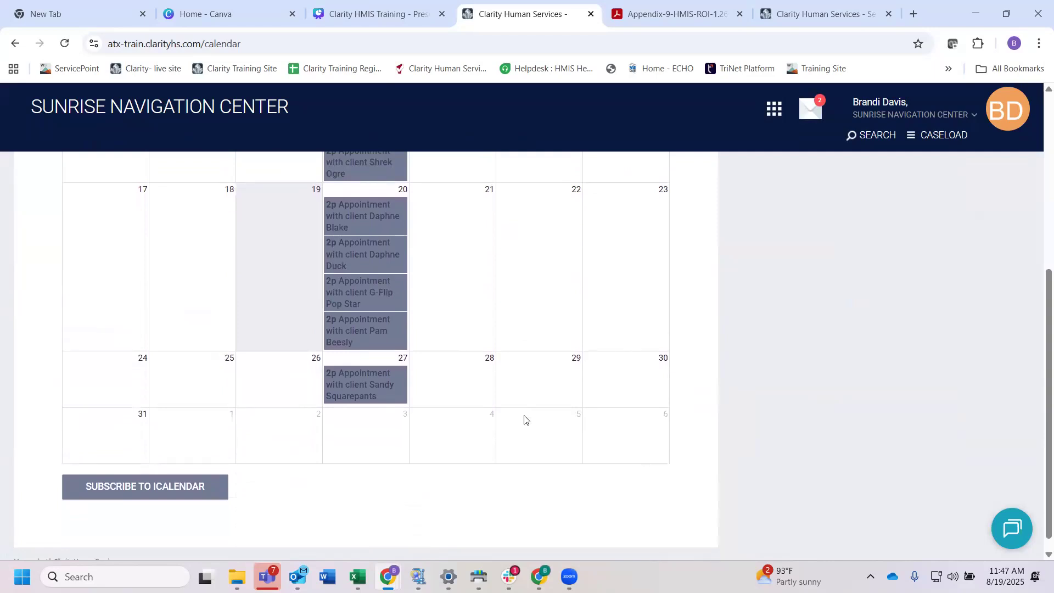
# Step: Start the iCalendar subscription, view the apps offered for opening the webcal link, and dismiss the choice
pyautogui.click(156, 488)
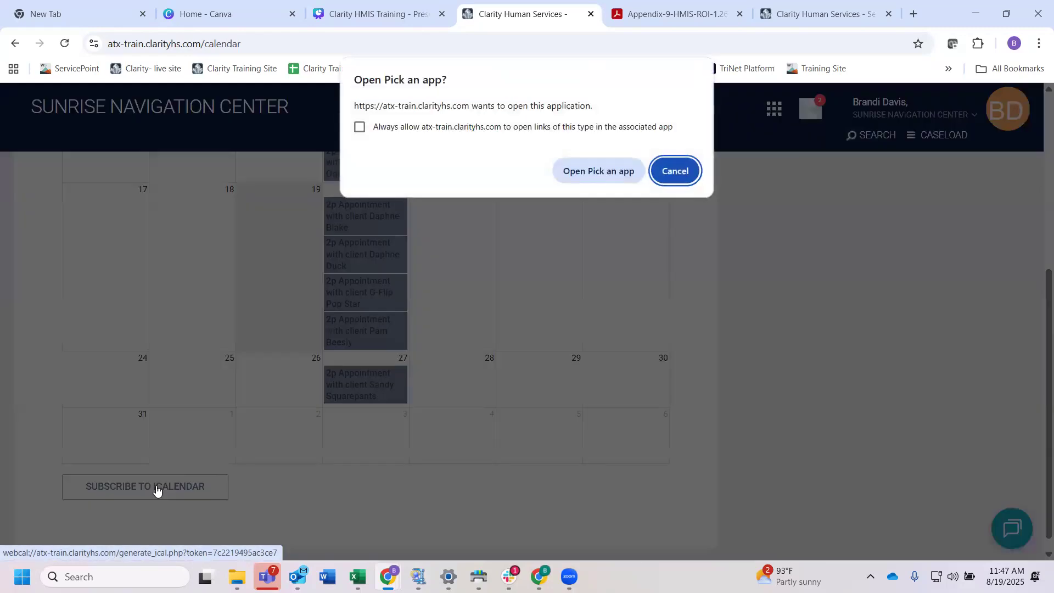
pyautogui.click(594, 172)
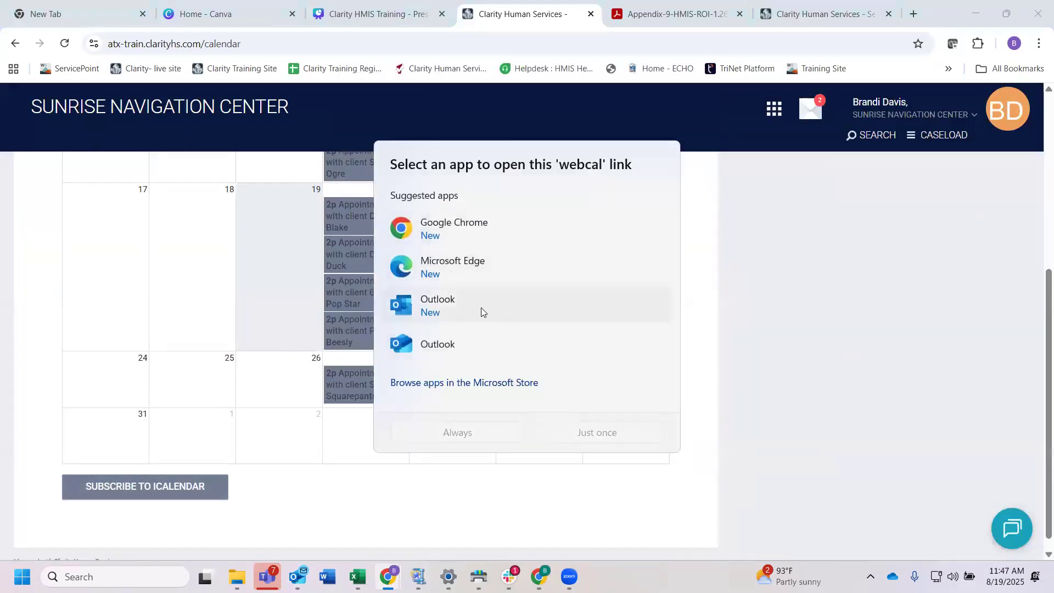
pyautogui.click(769, 282)
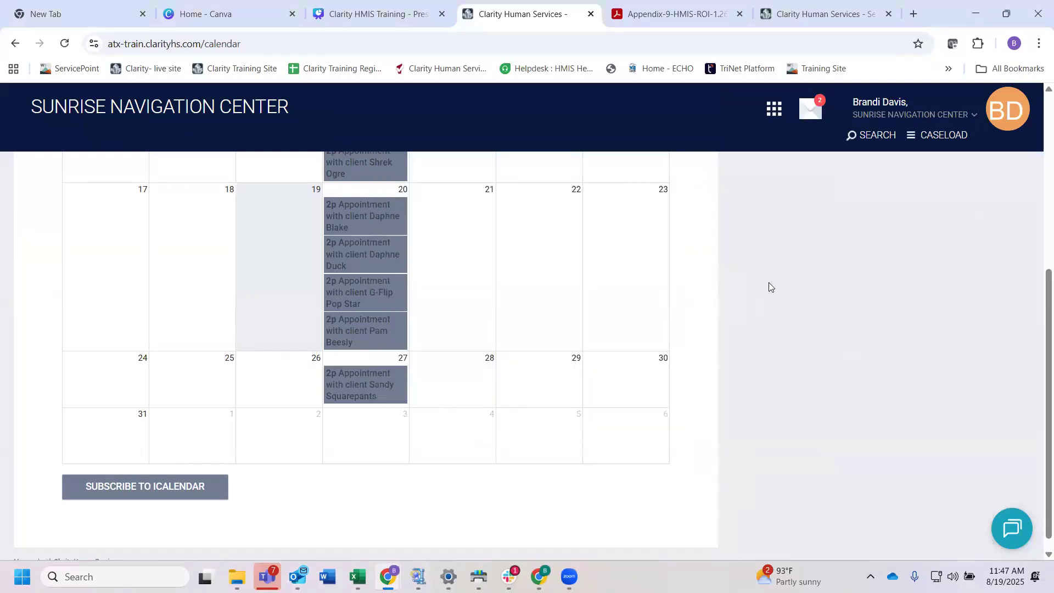
# Step: Search for the same client by full name and open the matching profile
pyautogui.scroll(5, 768, 282)
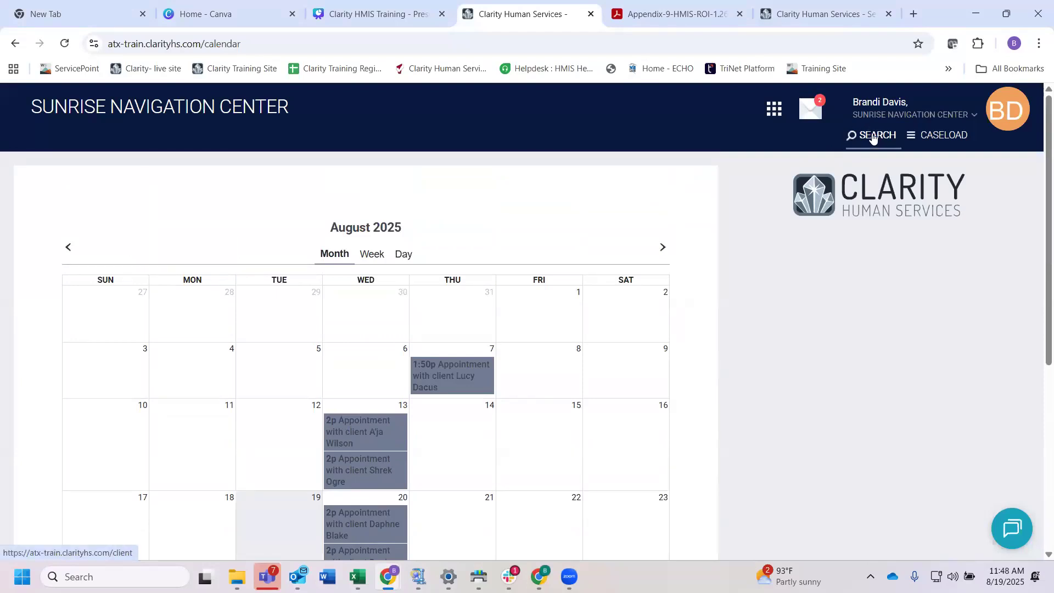
pyautogui.click(873, 136)
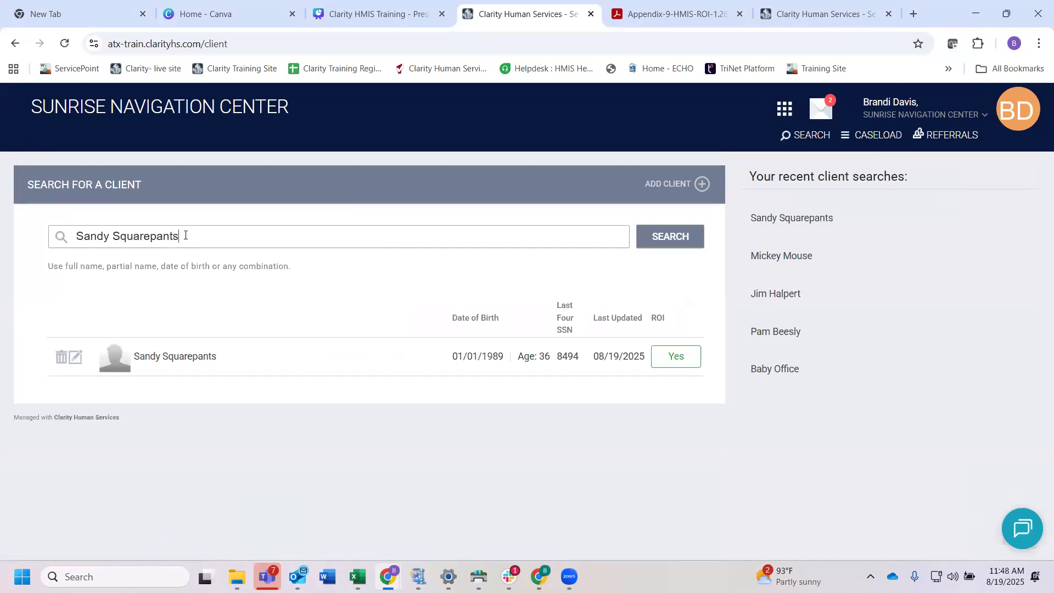
pyautogui.click(669, 239)
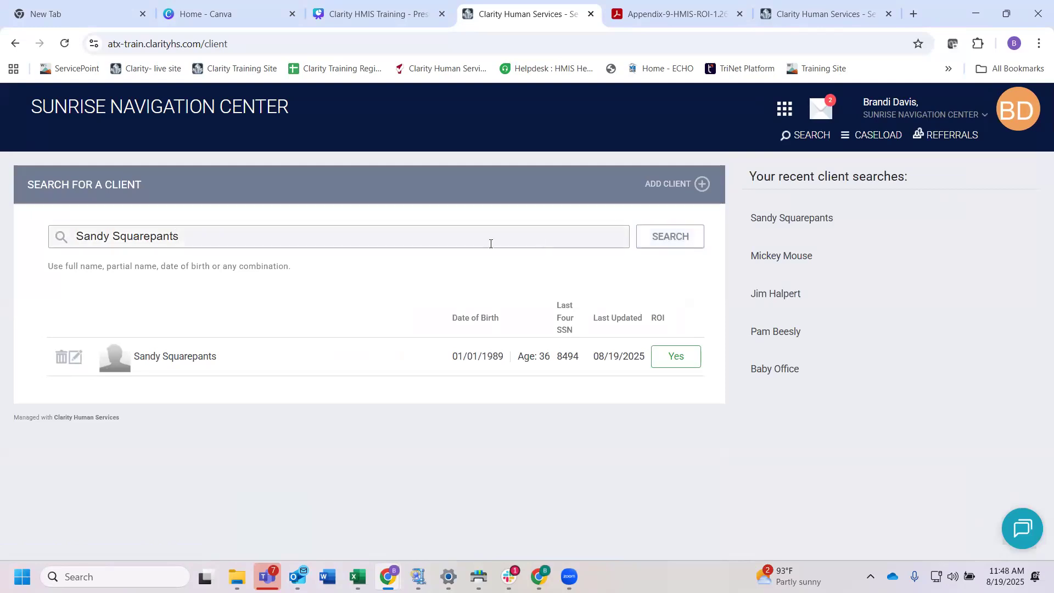
pyautogui.click(77, 361)
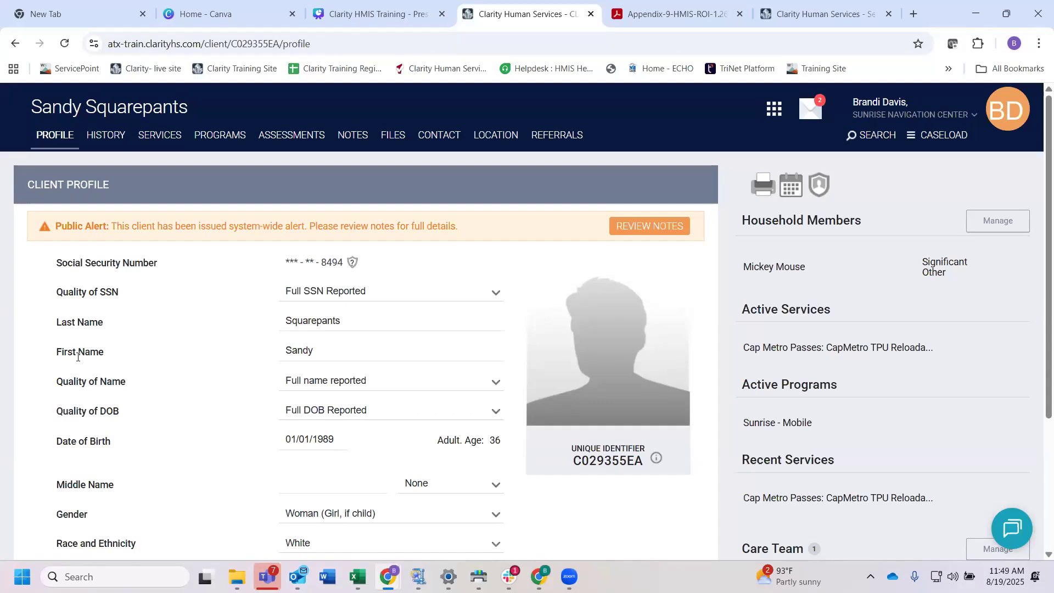
# Step: Return to the calendar and review the August 2025 client appointments again
pyautogui.click(772, 119)
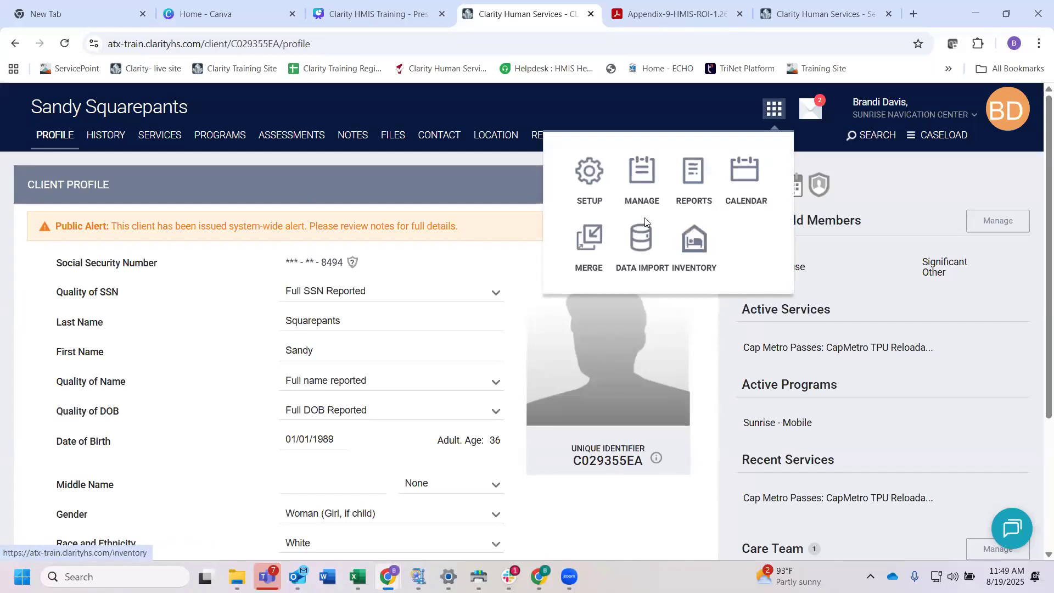
pyautogui.click(740, 181)
pyautogui.scroll(-4, 539, 445)
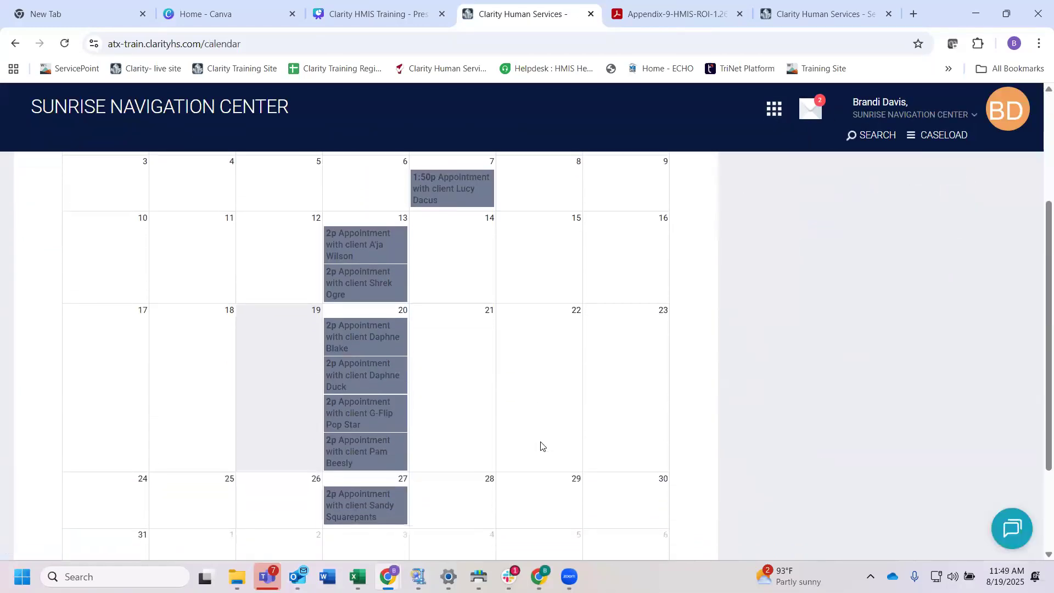
pyautogui.scroll(-2, 540, 446)
pyautogui.scroll(5, 540, 445)
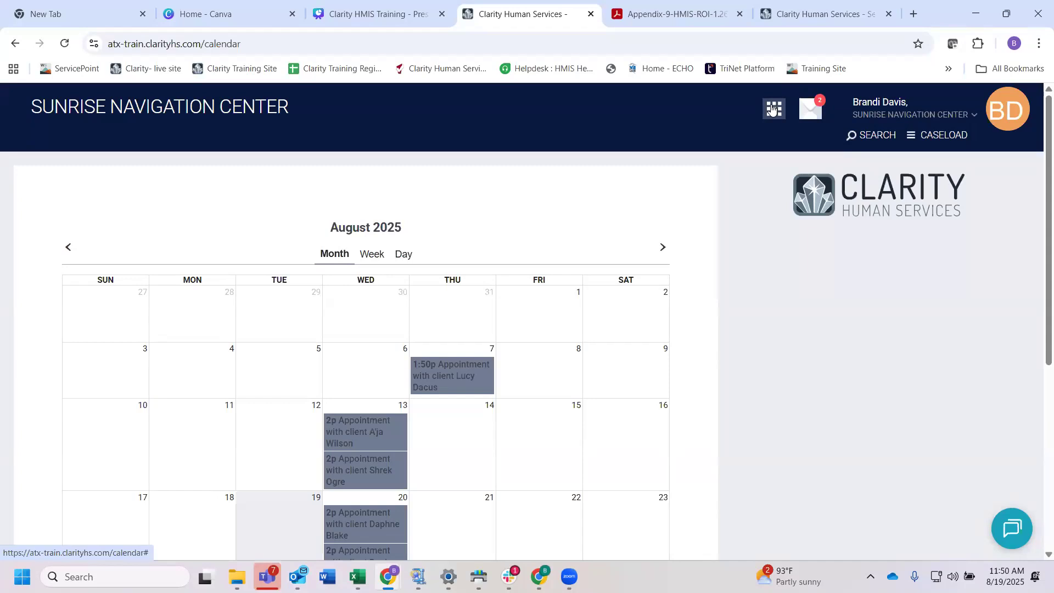
# Step: Go back to the client search and reopen the client's profile
pyautogui.click(858, 136)
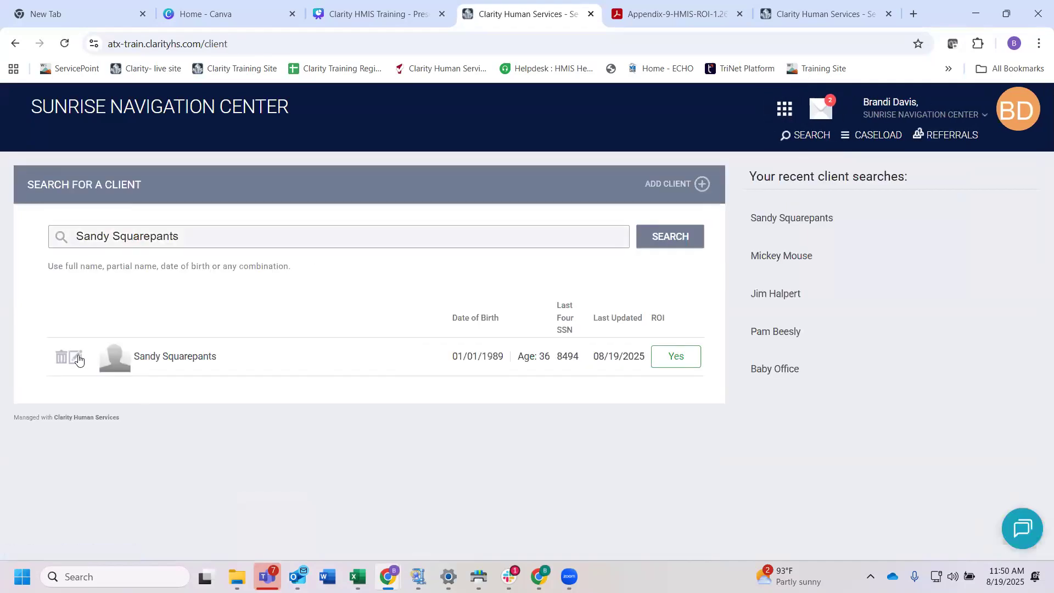
pyautogui.click(155, 341)
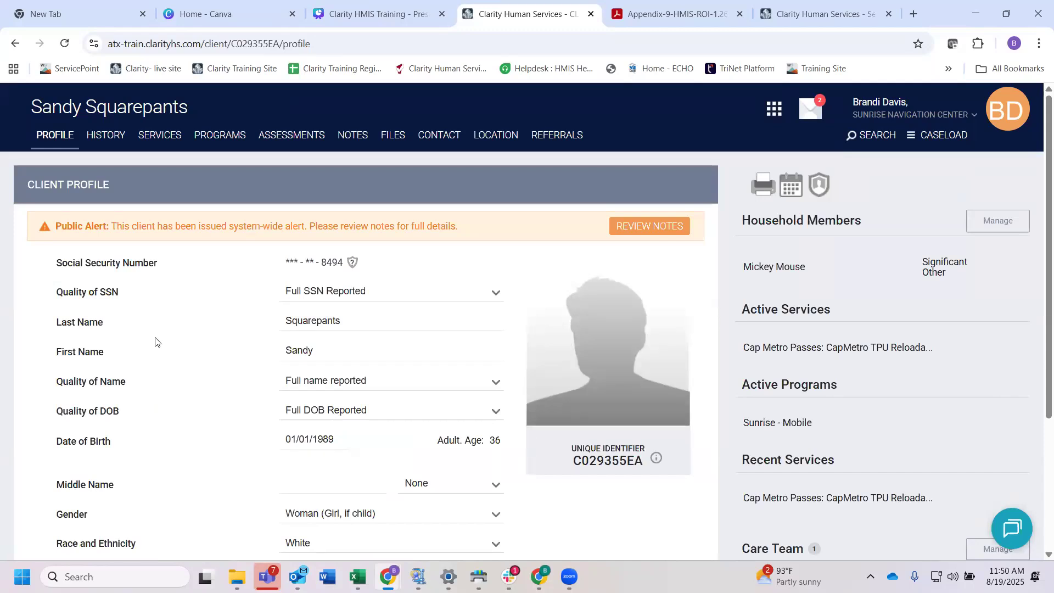
pyautogui.scroll(-1, 208, 284)
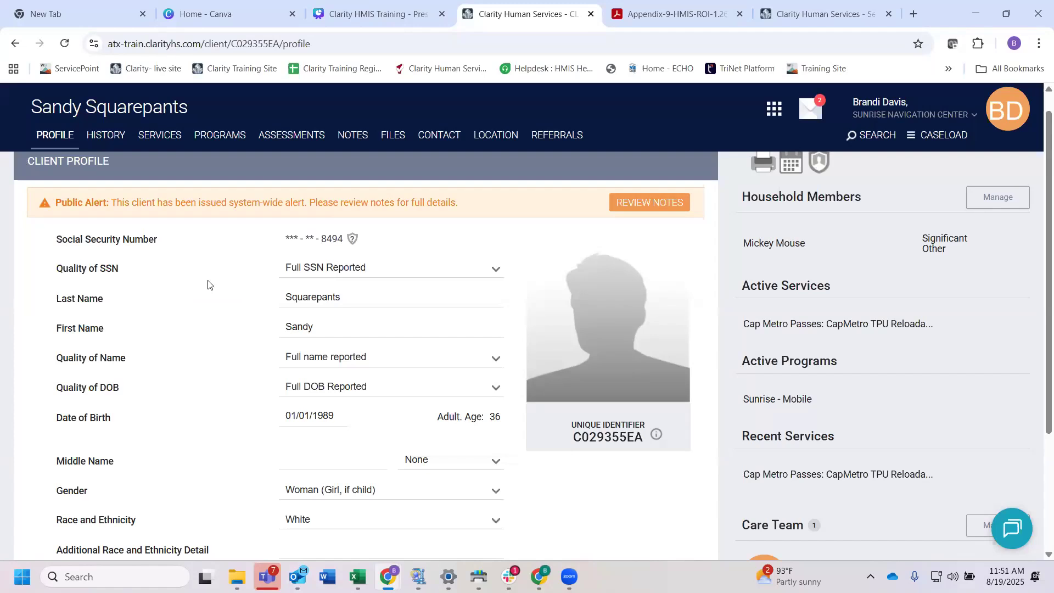
# Step: Review the client's program history and open the active Sunrise - Mobile enrollment
pyautogui.click(222, 138)
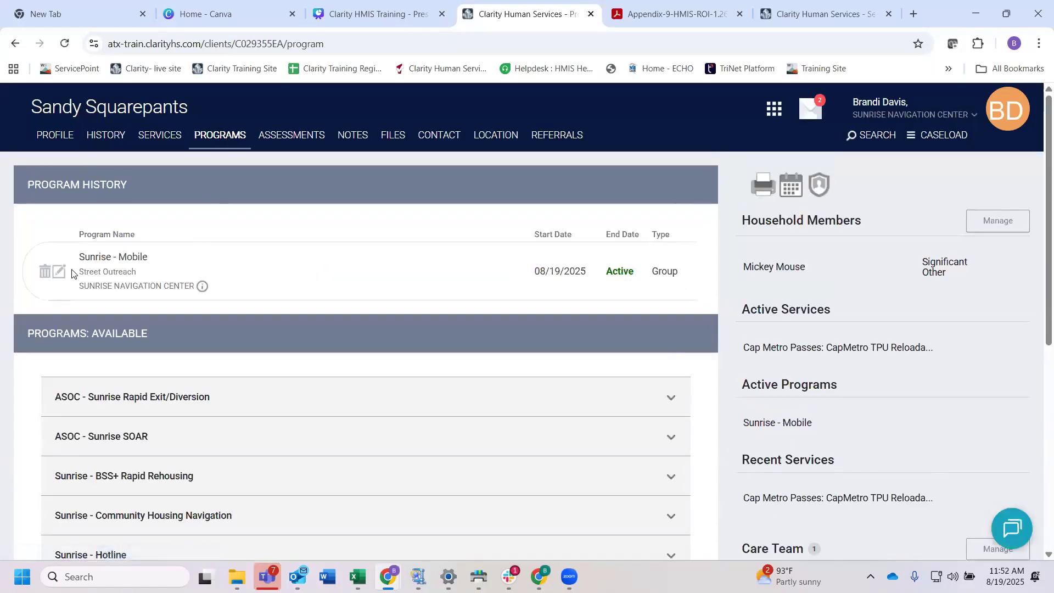
pyautogui.moveTo(131, 184); pyautogui.dragTo(28, 185)
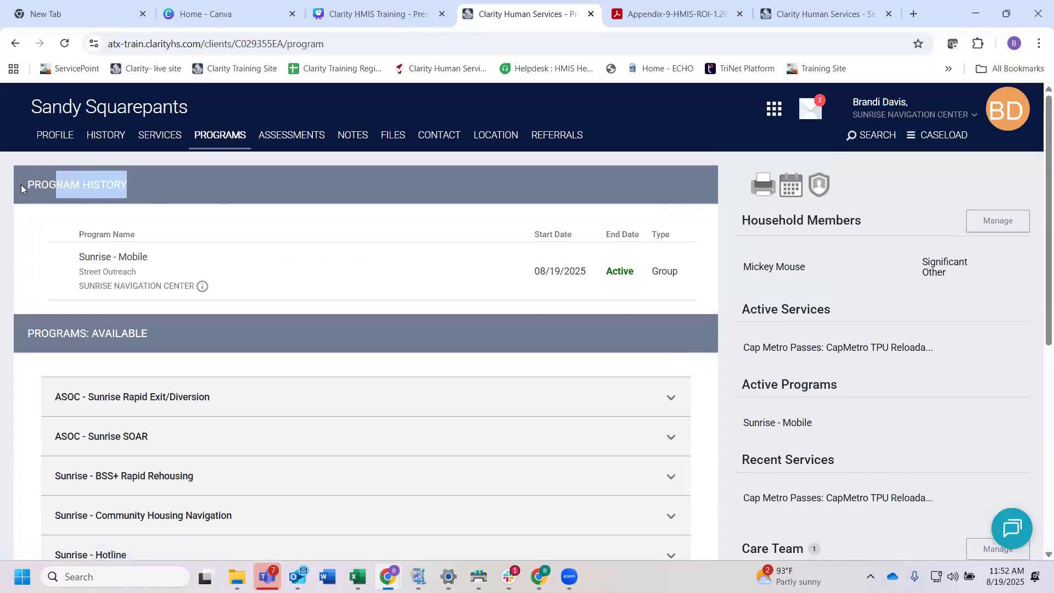
pyautogui.moveTo(156, 284)
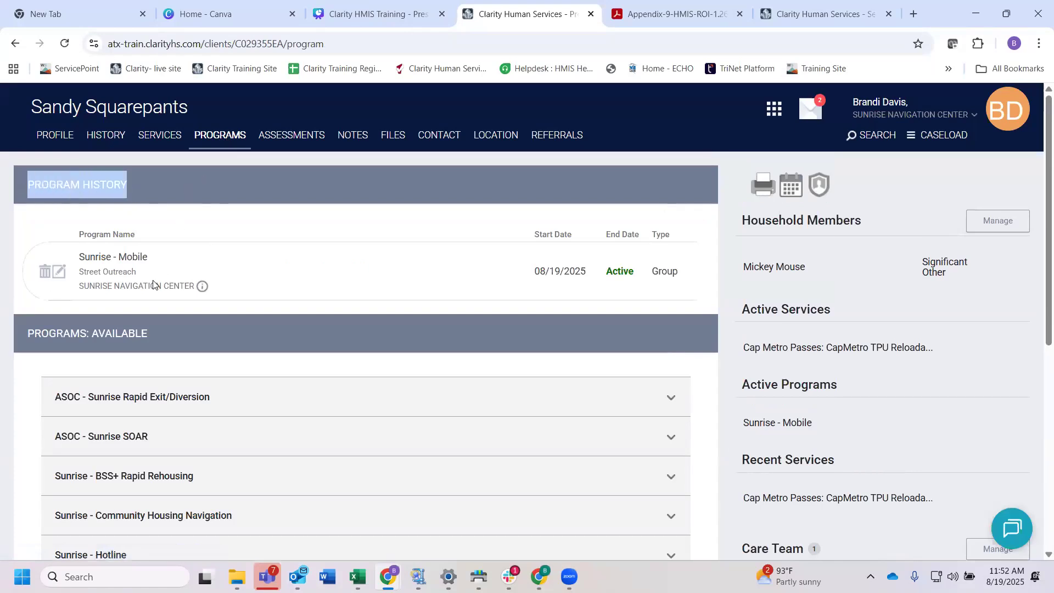
pyautogui.click(60, 272)
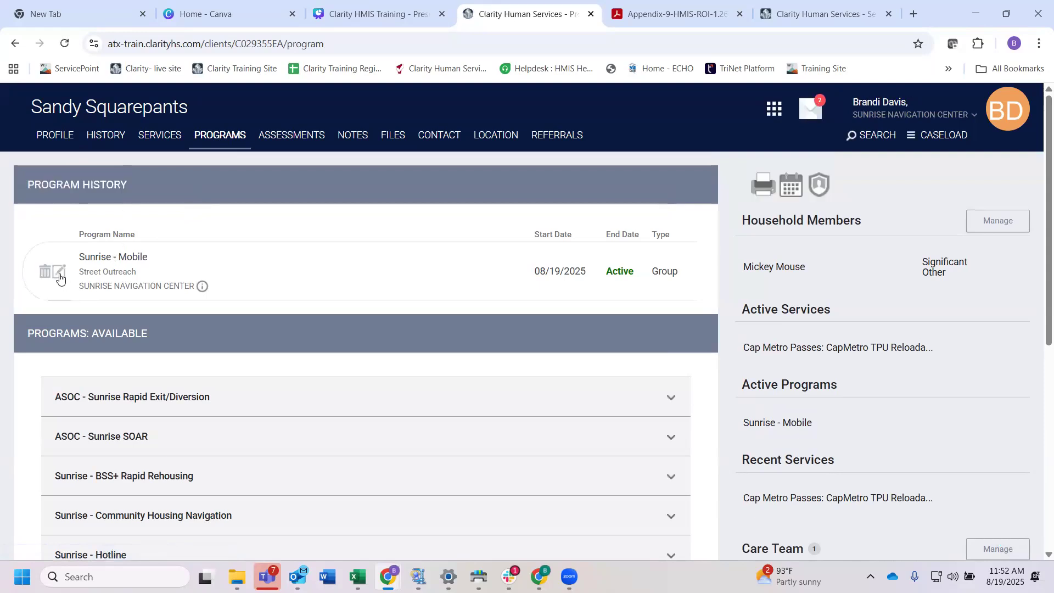
pyautogui.click(61, 277)
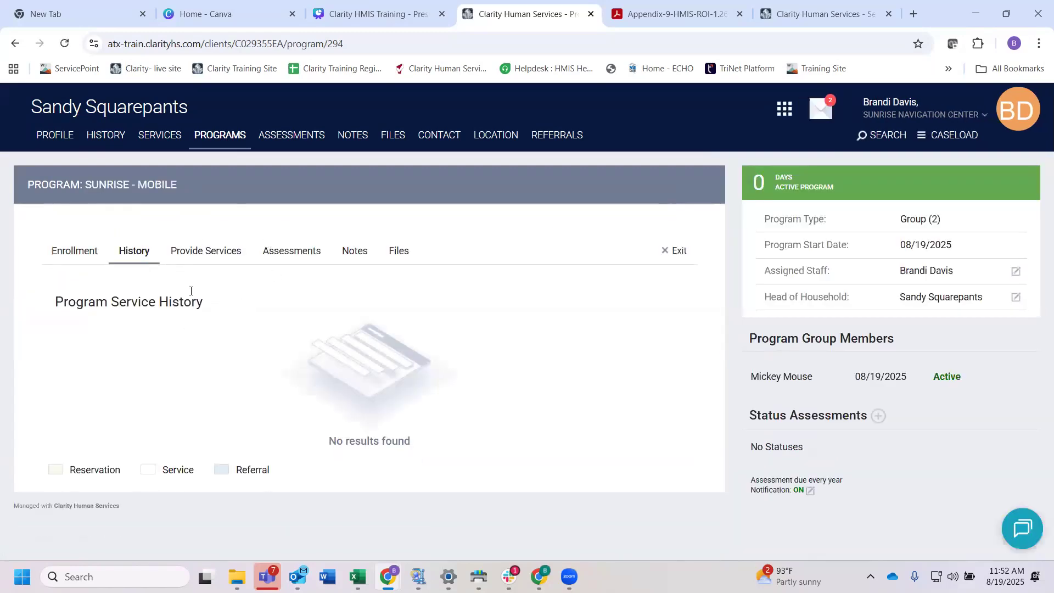
# Step: View the enrollment's assessments, examining the Current Living Situation, Status Update Assessment and Annual Assessment entries
pyautogui.click(299, 251)
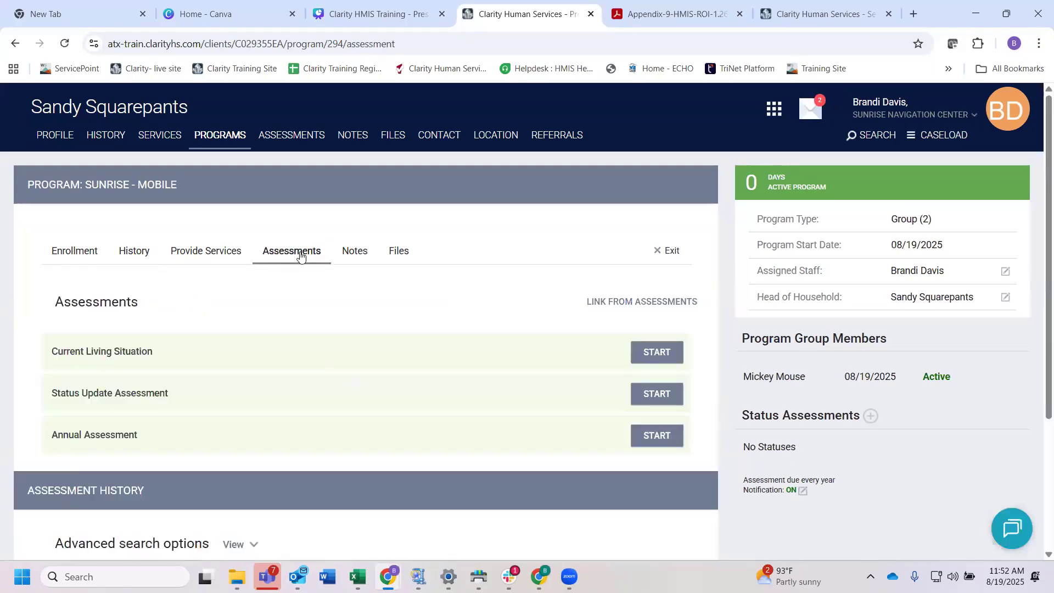
pyautogui.scroll(-1, 241, 338)
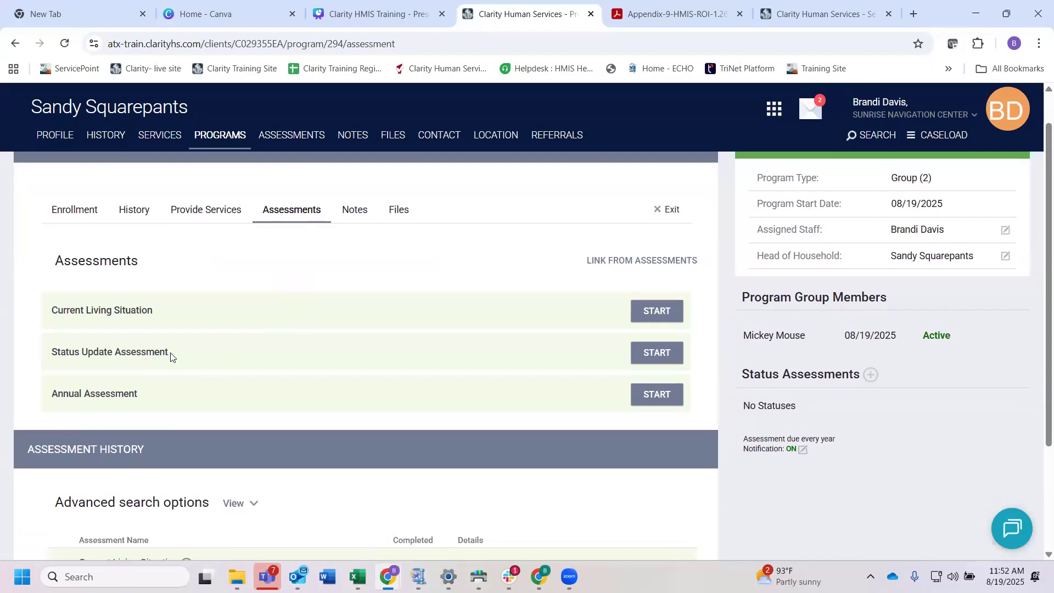
pyautogui.moveTo(171, 356); pyautogui.dragTo(53, 354)
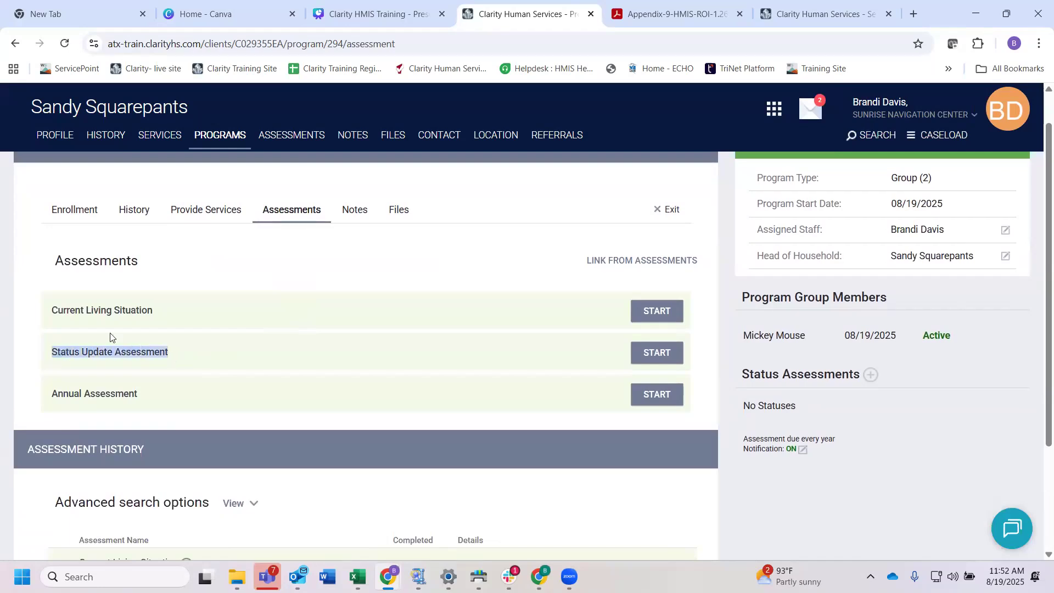
pyautogui.moveTo(155, 309); pyautogui.dragTo(51, 310)
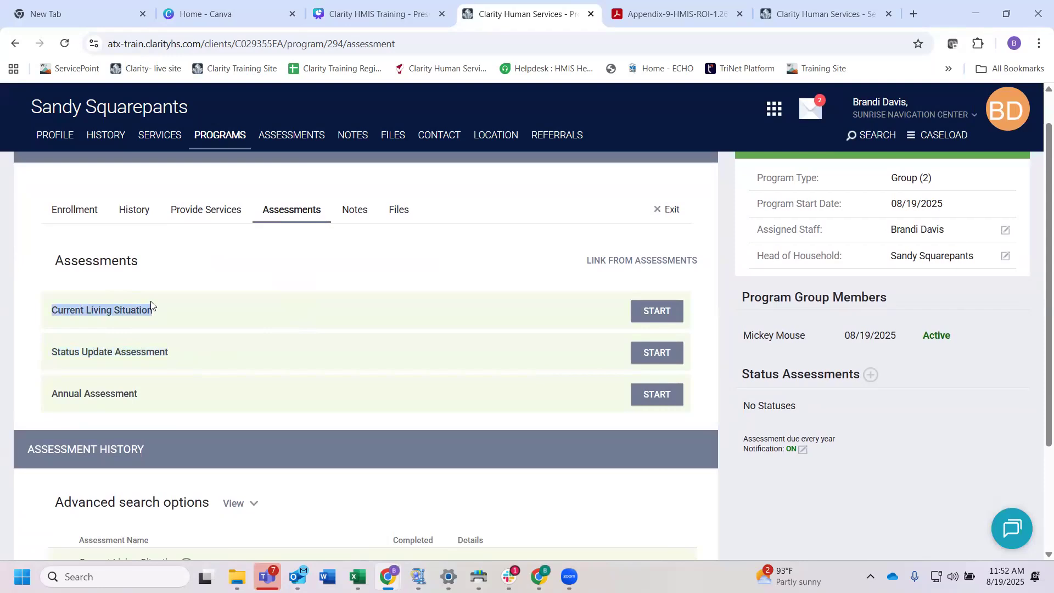
pyautogui.moveTo(146, 396); pyautogui.dragTo(52, 395)
pyautogui.click(210, 265)
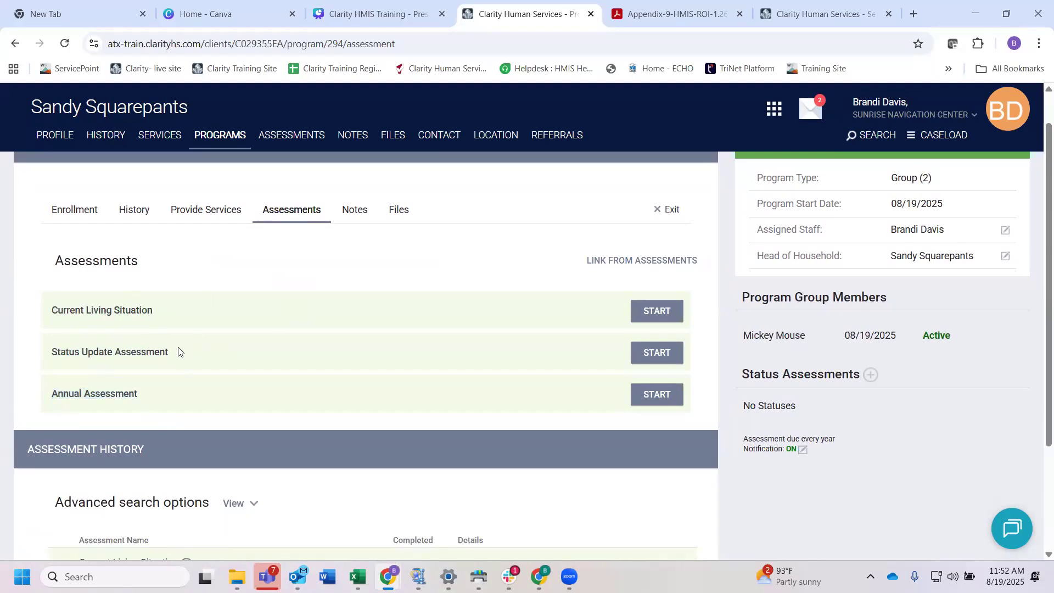
pyautogui.moveTo(176, 351); pyautogui.dragTo(56, 353)
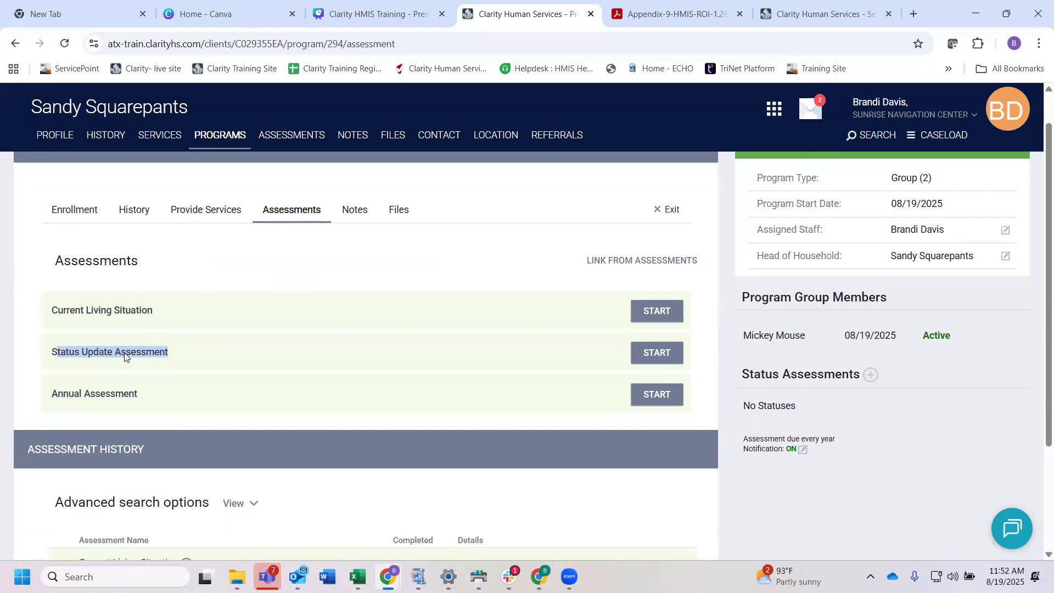
# Step: Start a Status Update Assessment in the Sunrise - Mobile enrollment for the head of household only, excluding the other group member
pyautogui.click(652, 353)
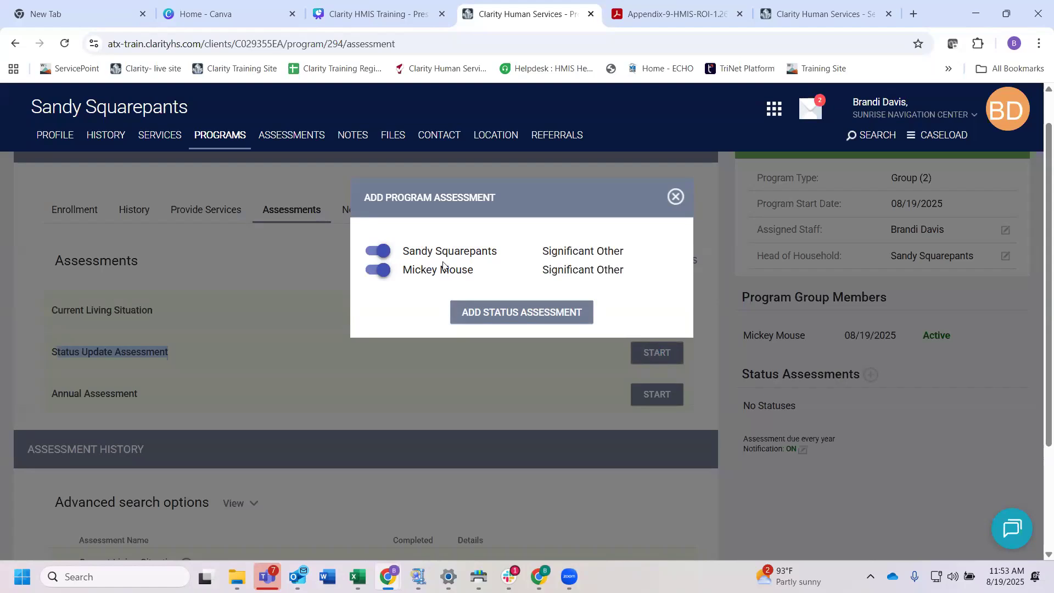
pyautogui.click(379, 277)
pyautogui.click(523, 313)
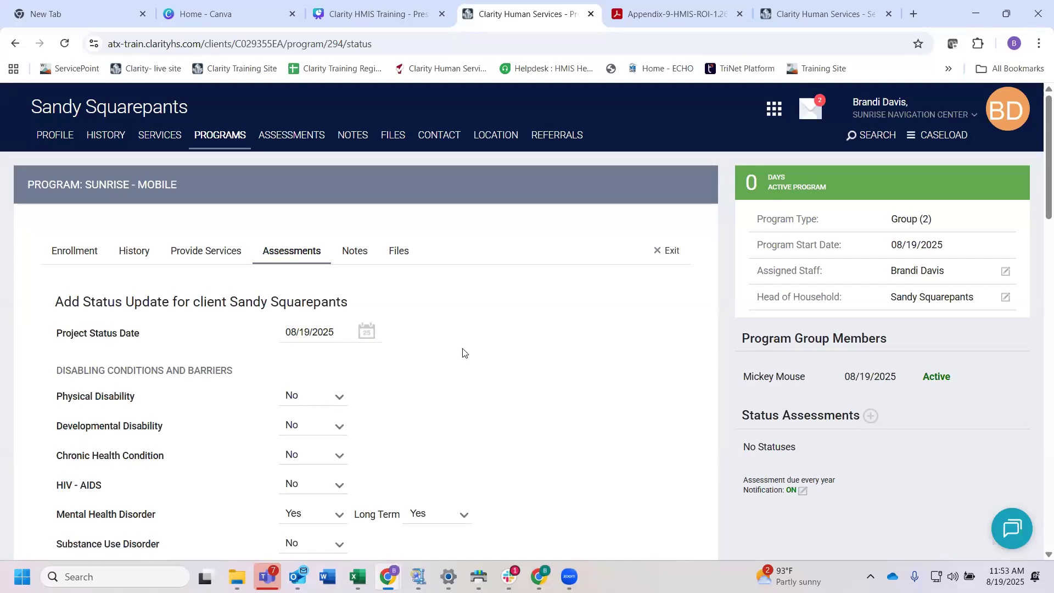
# Step: Turn on Earned Income in the status update's monthly income sources and set its amount to 500
pyautogui.scroll(-2, 462, 352)
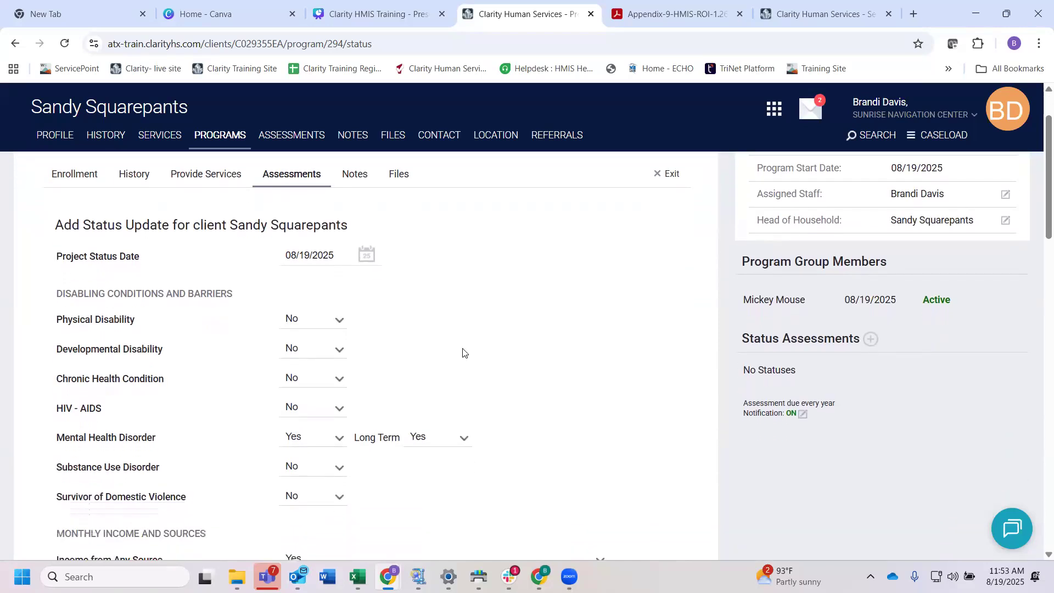
pyautogui.scroll(-5, 463, 352)
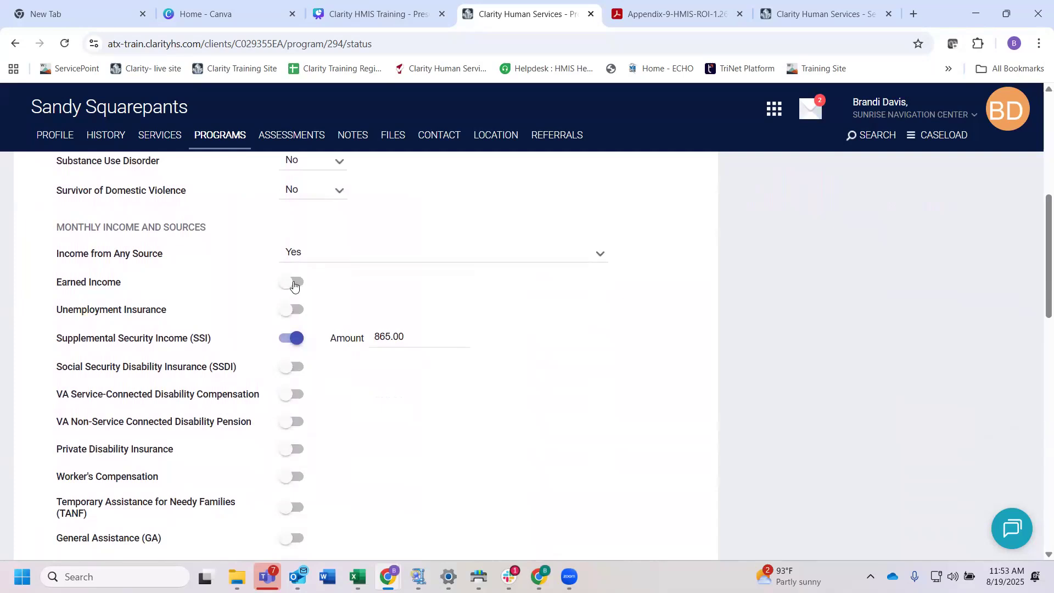
pyautogui.click(294, 283)
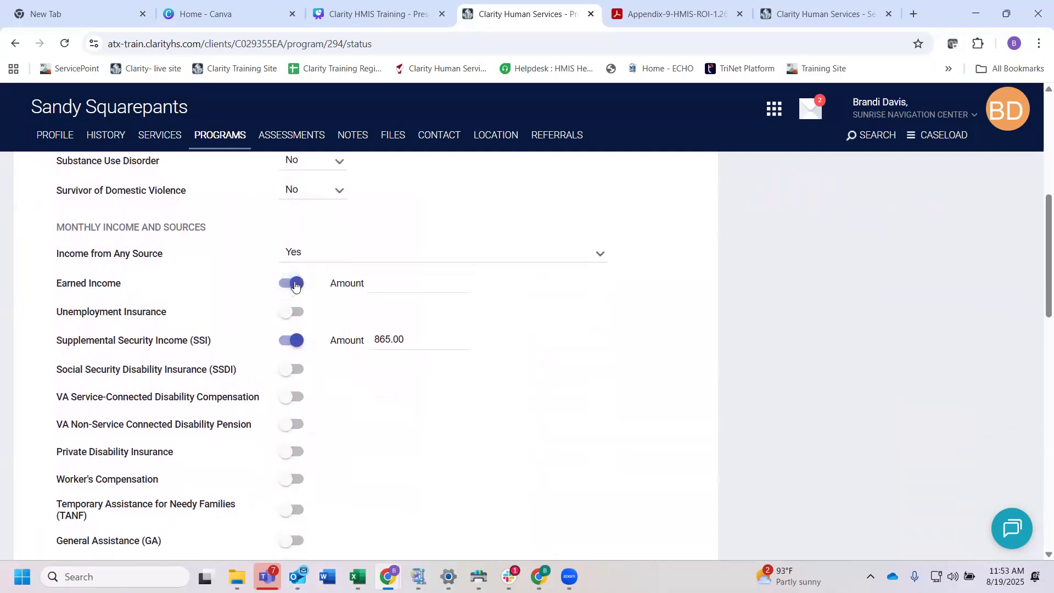
pyautogui.click(384, 280)
pyautogui.write('500')
pyautogui.click(419, 395)
# Step: Check the total monthly income, non-cash benefits and health insurance entries, and save and close the status update
pyautogui.scroll(-5, 419, 395)
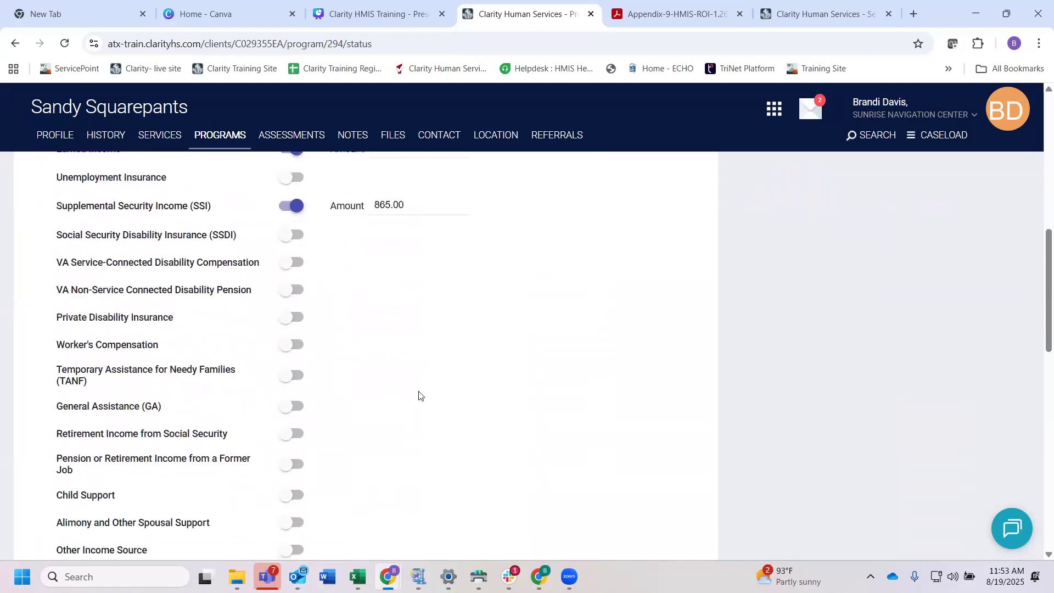
pyautogui.doubleClick(330, 415)
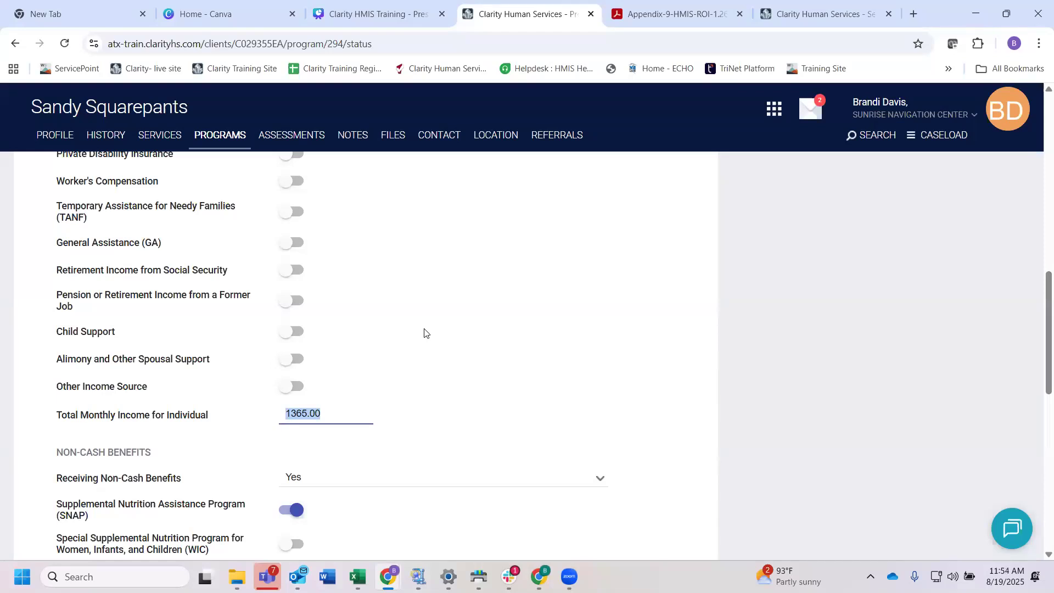
pyautogui.scroll(1, 420, 331)
pyautogui.click(414, 332)
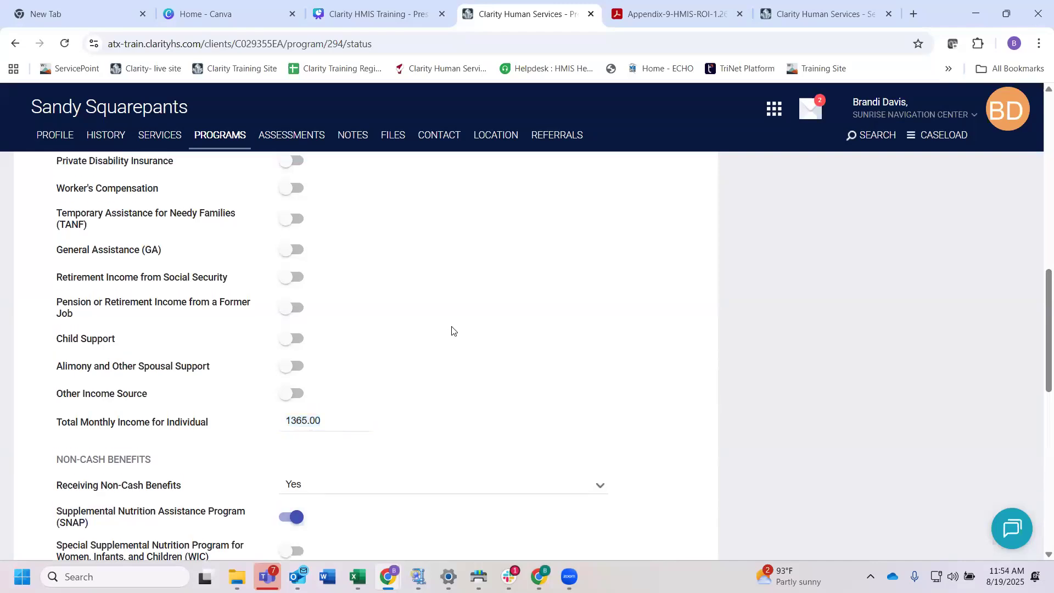
pyautogui.scroll(9, 452, 330)
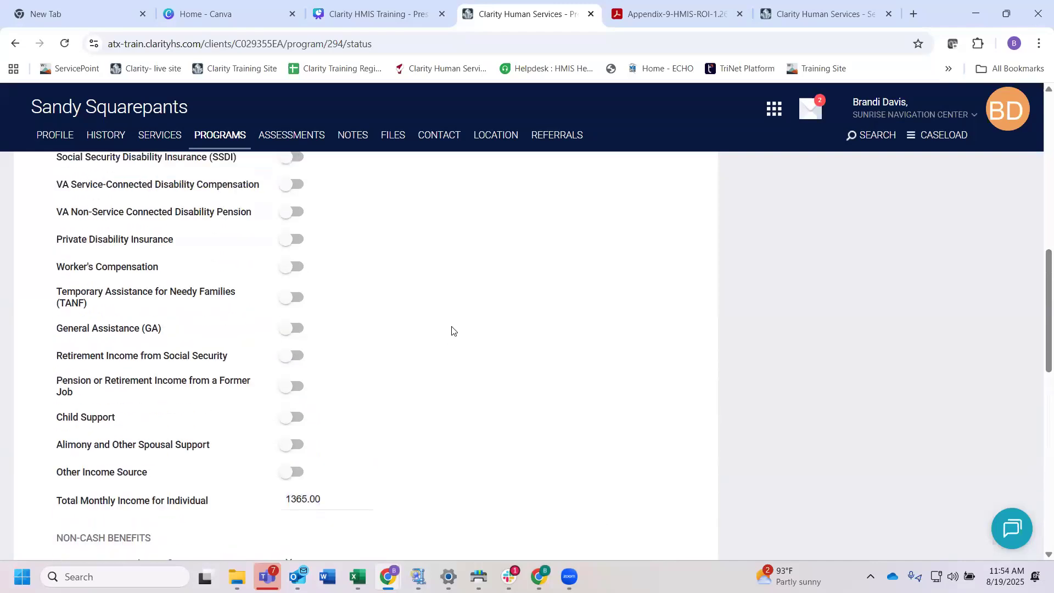
pyautogui.scroll(1, 452, 329)
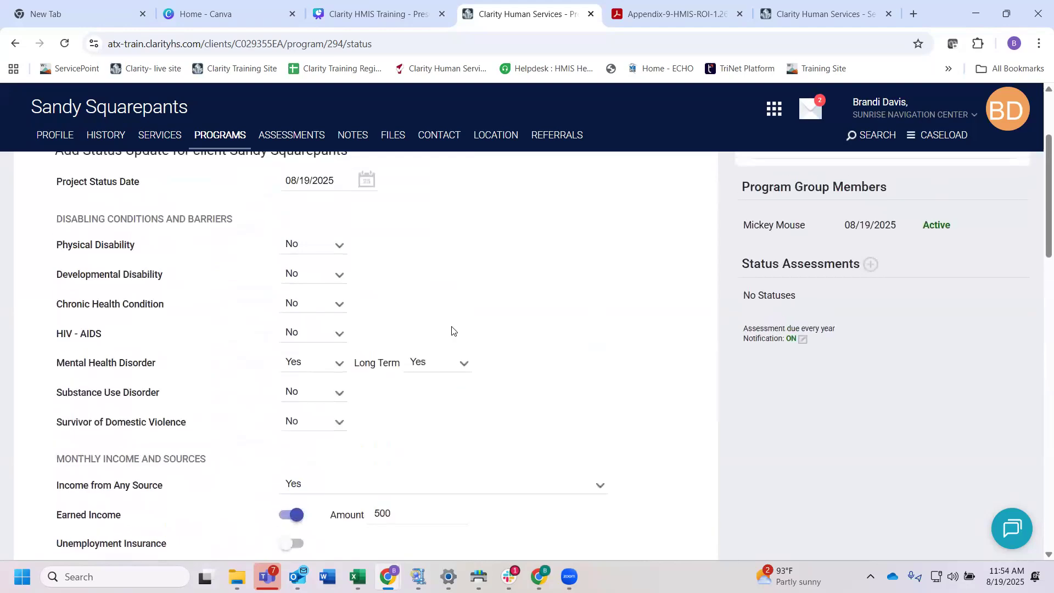
pyautogui.scroll(-10, 452, 329)
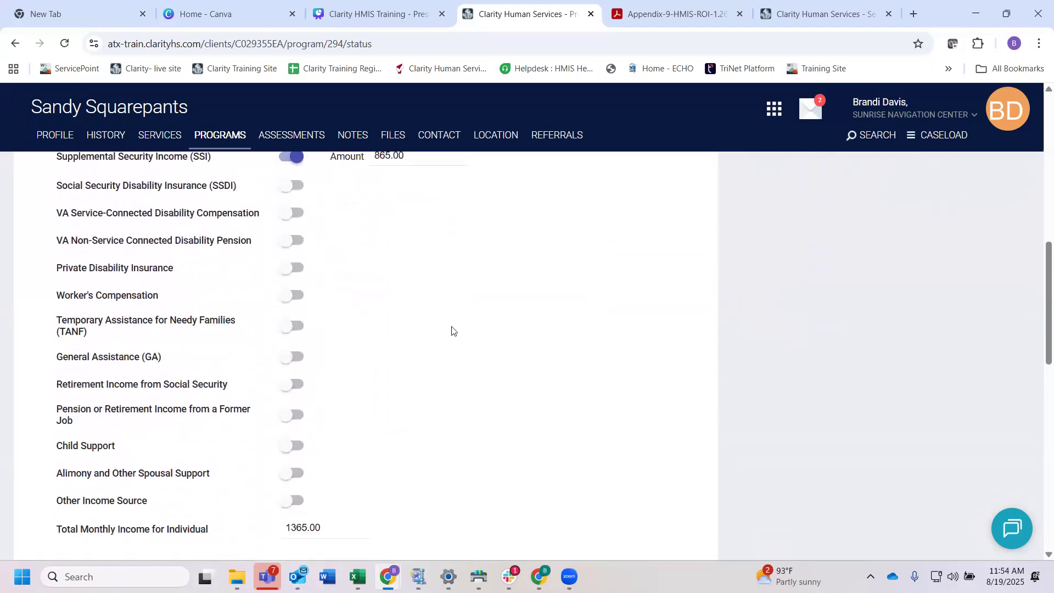
pyautogui.scroll(-4, 451, 330)
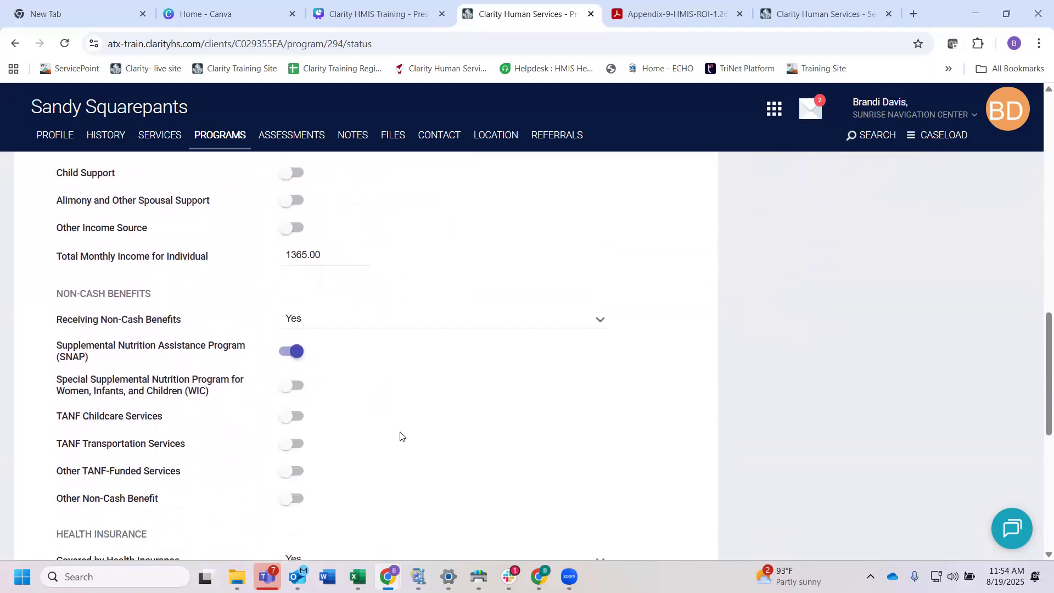
pyautogui.scroll(-5, 416, 370)
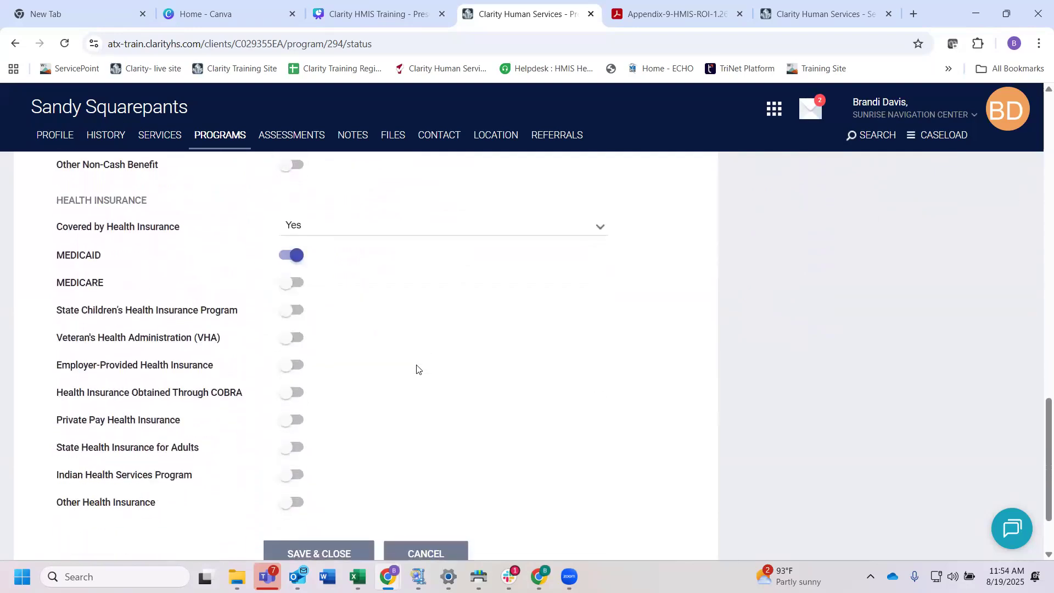
pyautogui.scroll(-2, 416, 369)
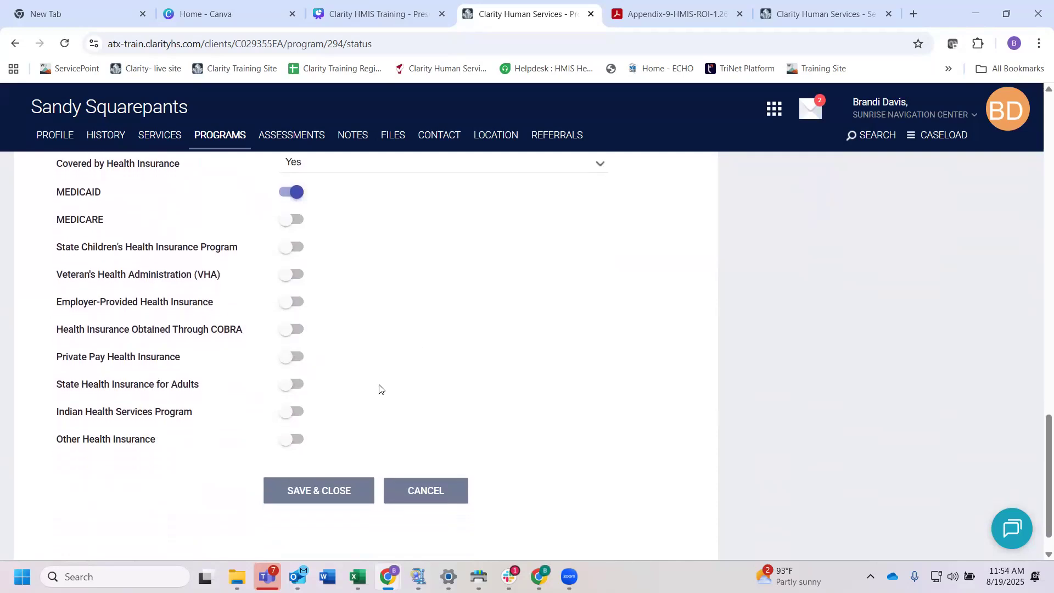
pyautogui.click(323, 490)
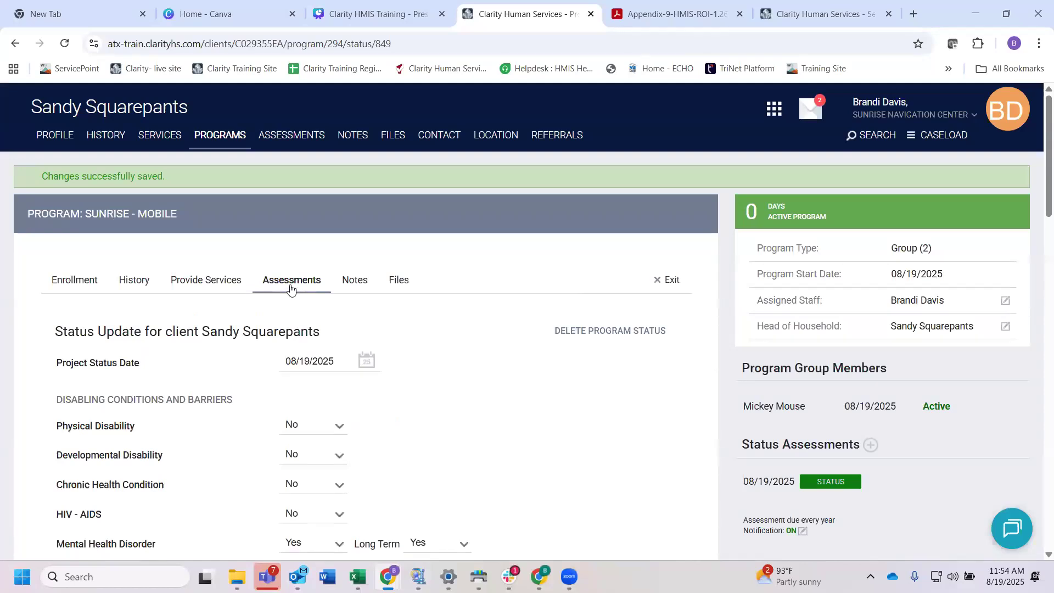
# Step: Return to the enrollment's assessments and start a Current Living Situation for the head of household only
pyautogui.click(299, 283)
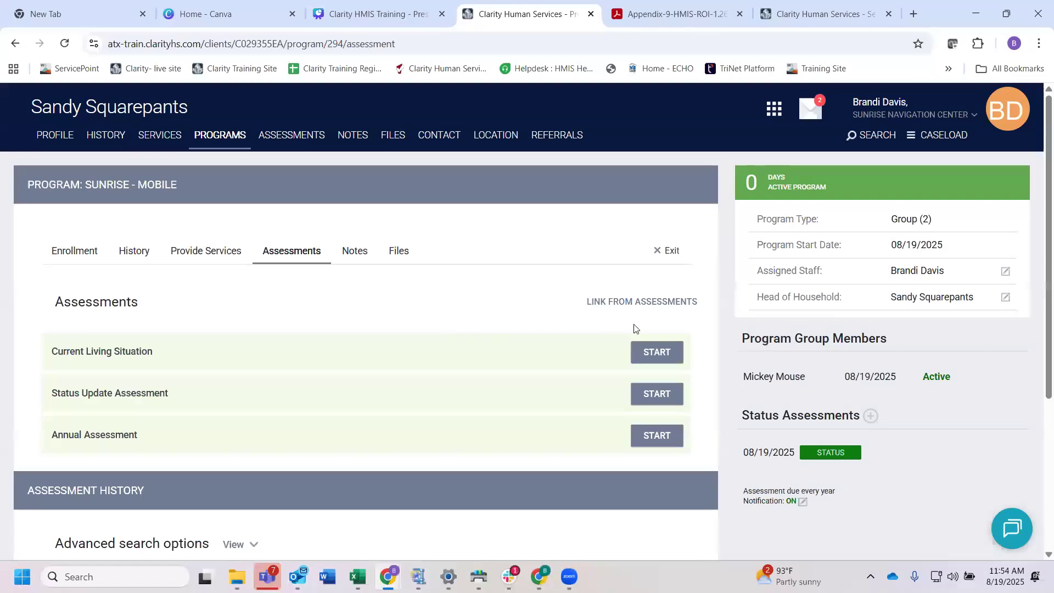
pyautogui.click(655, 354)
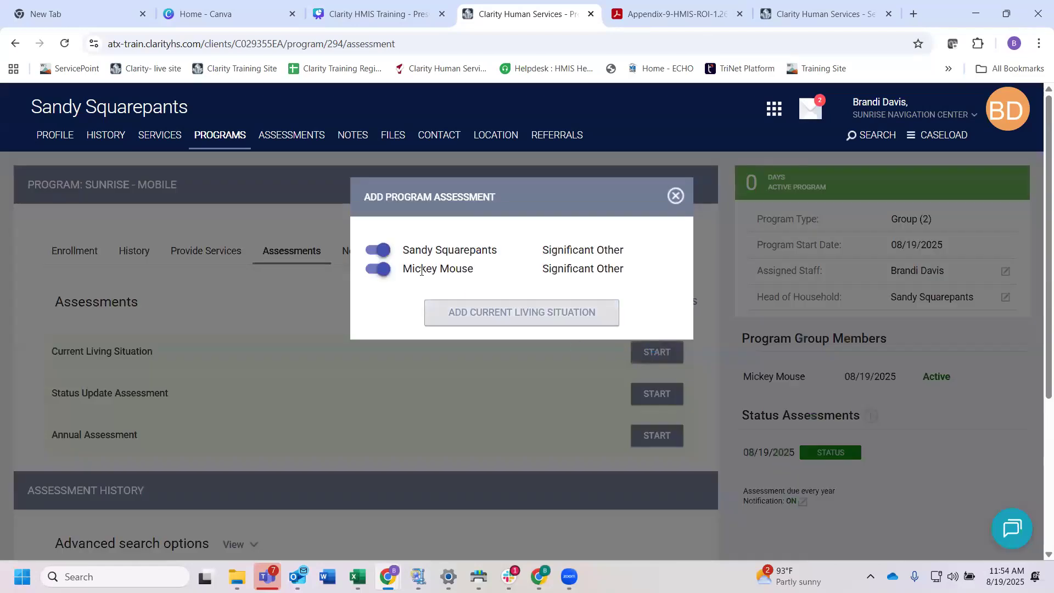
pyautogui.click(373, 271)
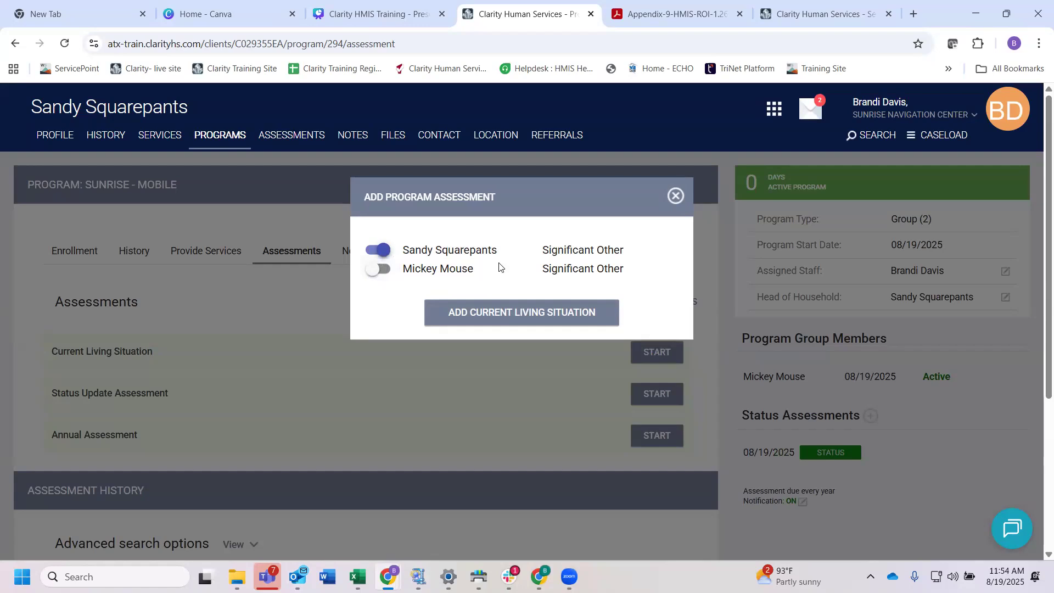
pyautogui.click(508, 312)
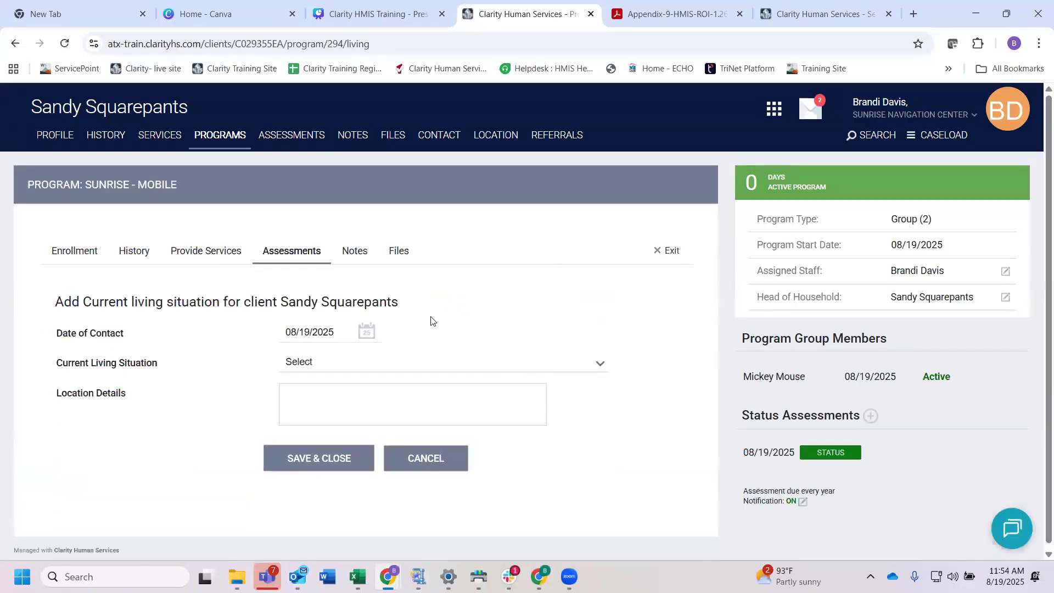
# Step: Save the Current Living Situation with contact date 09/19/2025, "Place not meant for habitation" as the situation and 78702 as the location details
pyautogui.click(367, 328)
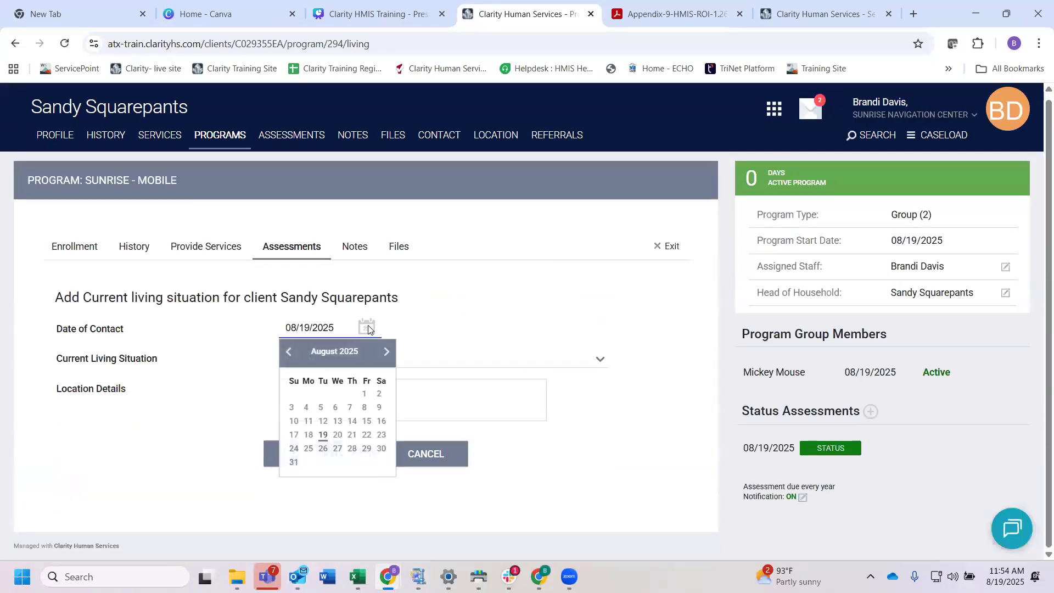
pyautogui.click(387, 351)
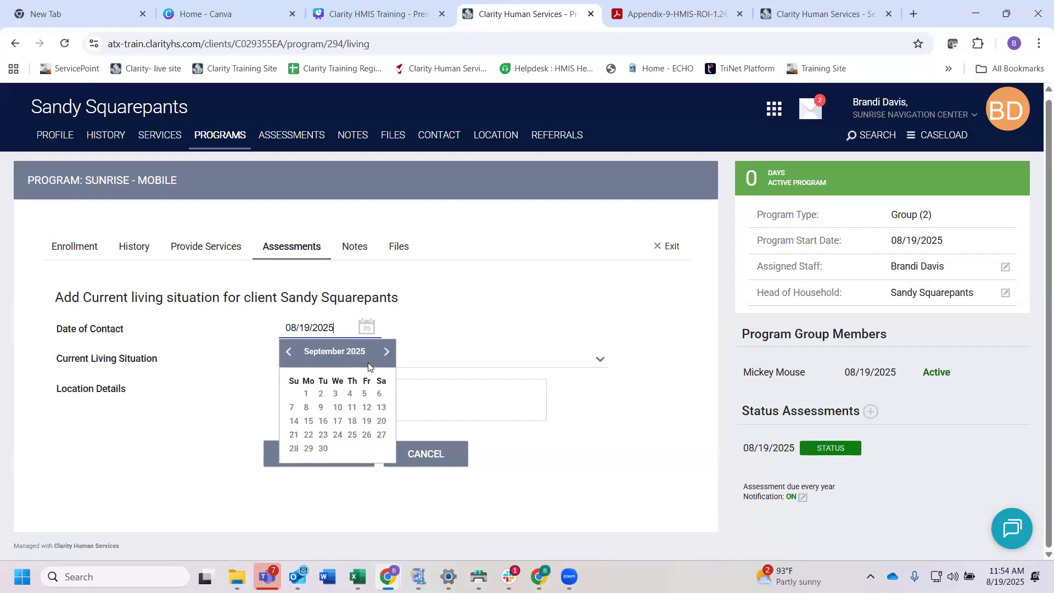
pyautogui.click(366, 421)
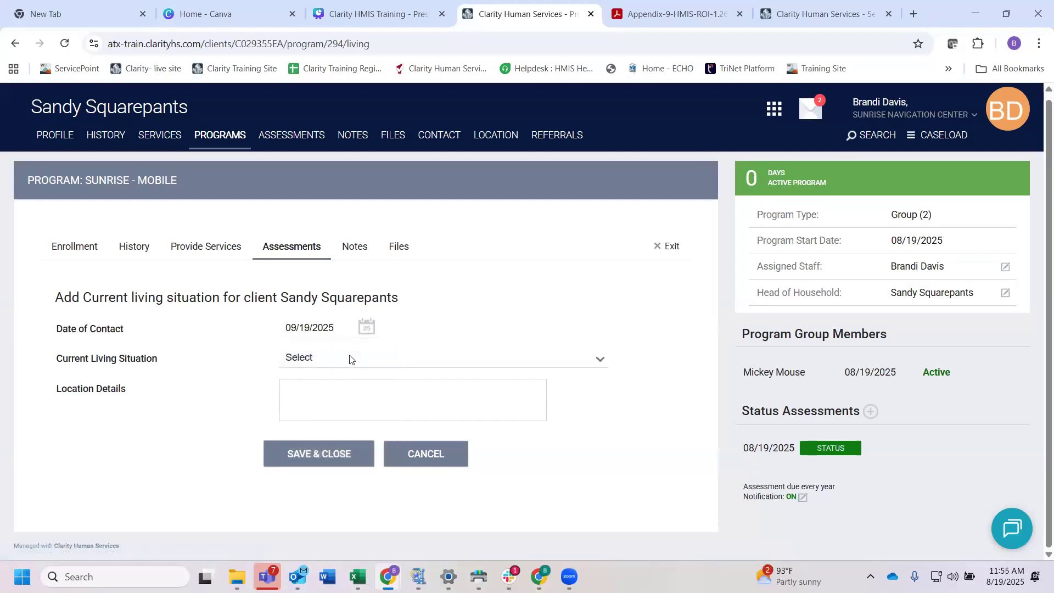
pyautogui.click(318, 358)
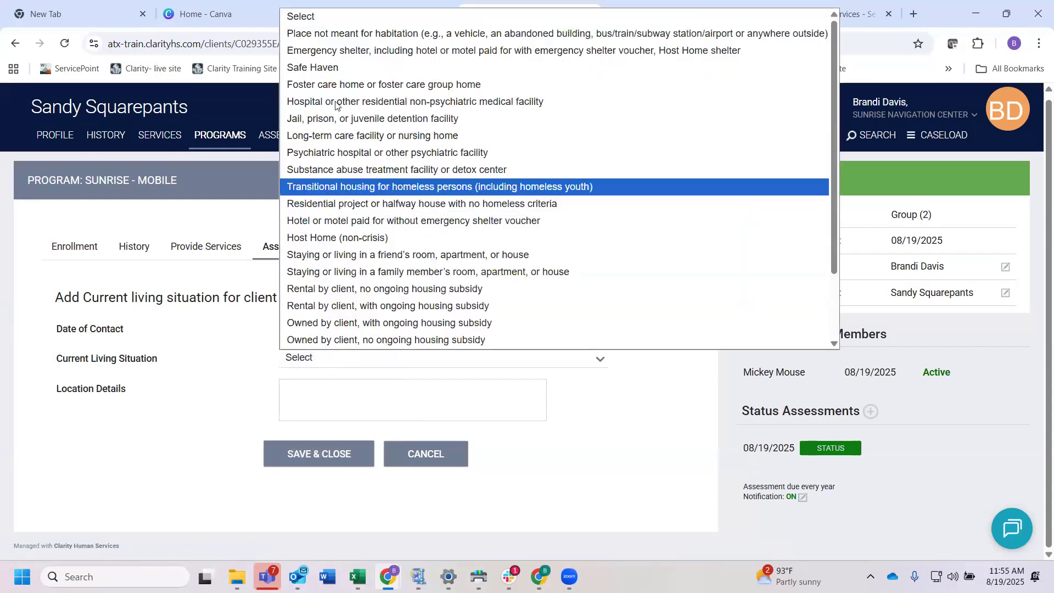
pyautogui.click(330, 34)
pyautogui.click(313, 396)
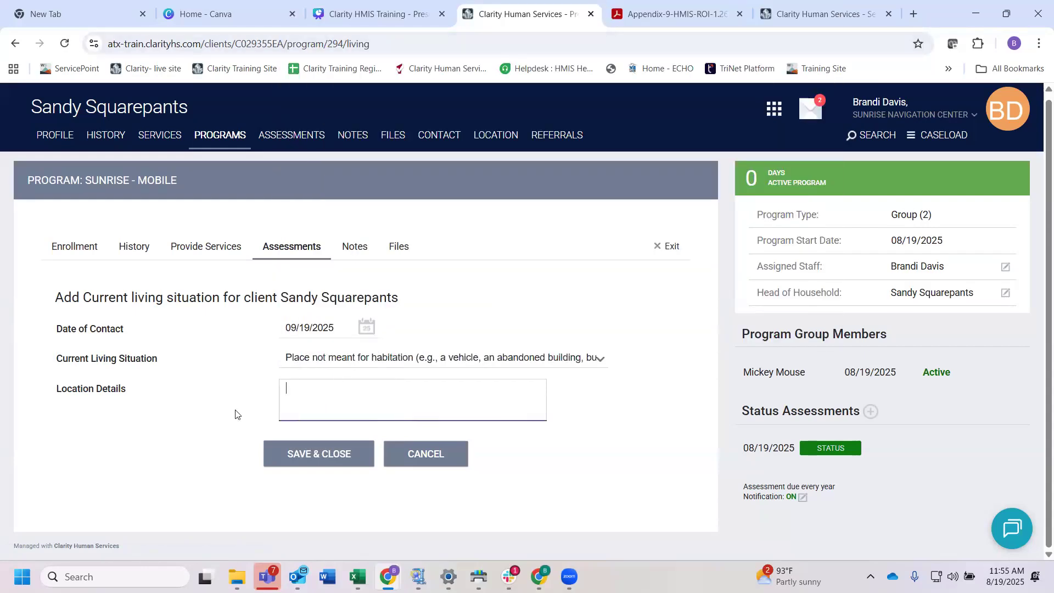
pyautogui.write('78702')
pyautogui.click(323, 452)
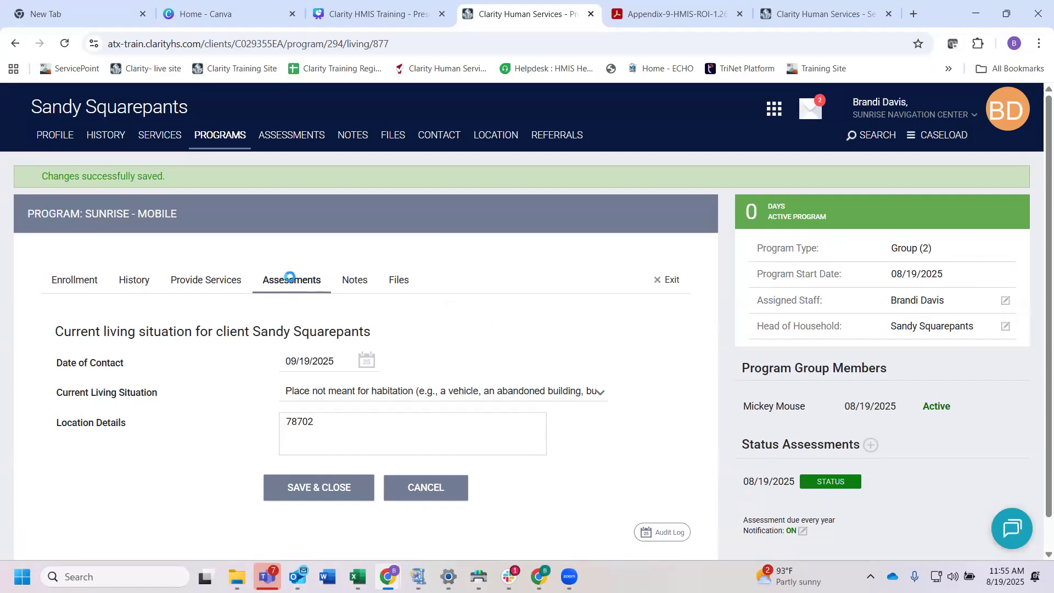
# Step: Return to the enrollment's assessments, view its program files, and go back to the assessments
pyautogui.click(292, 280)
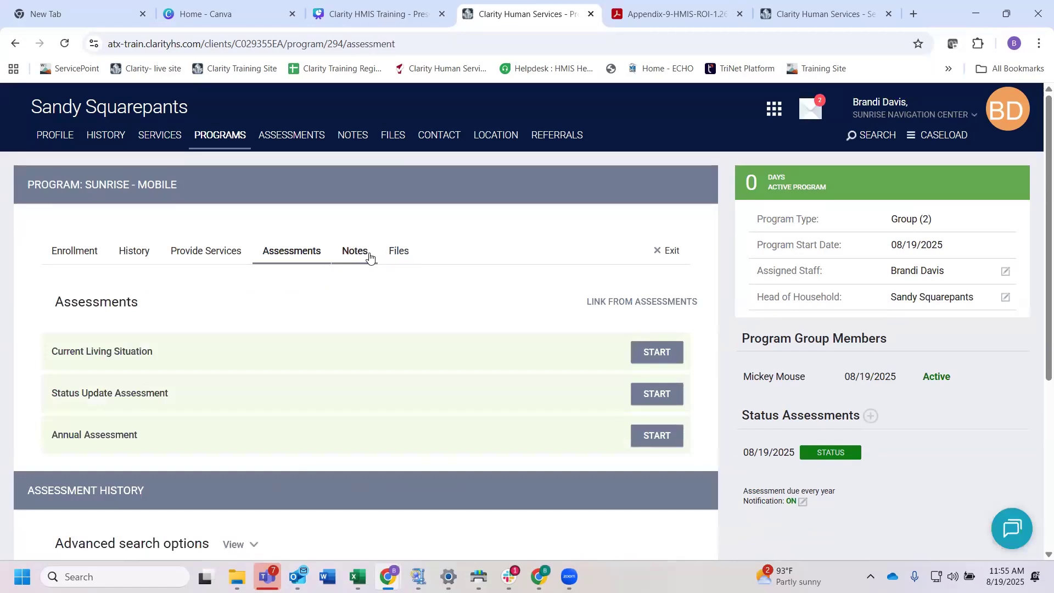
pyautogui.click(404, 251)
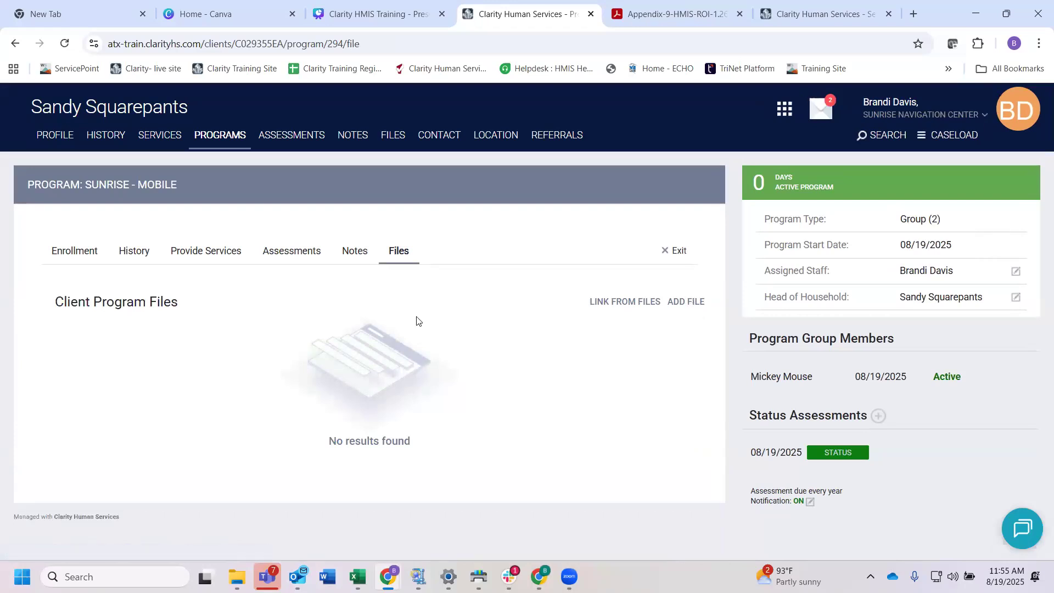
pyautogui.click(278, 250)
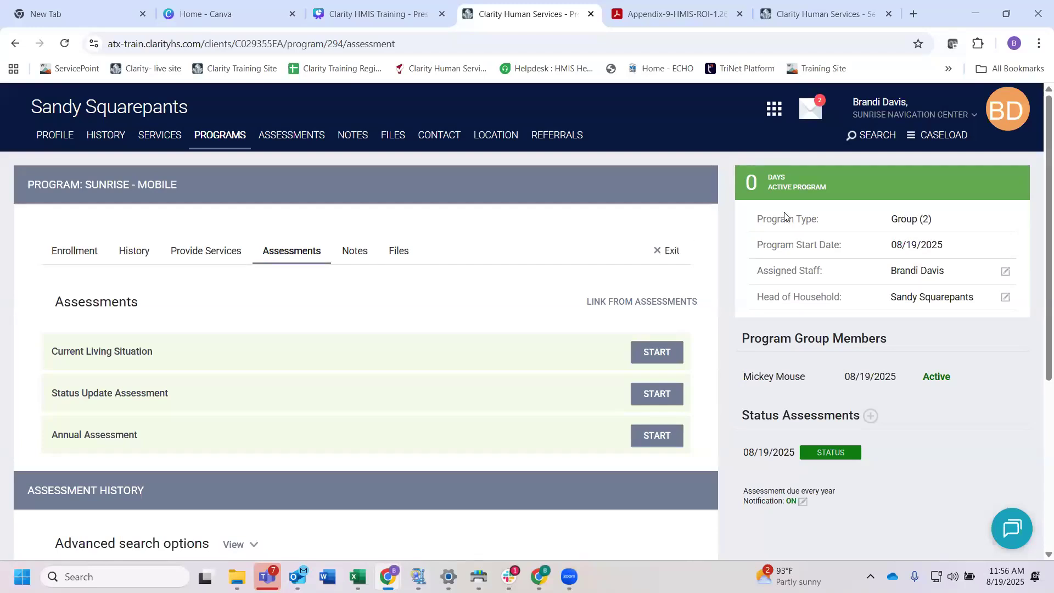
# Step: Examine the enrollment summary, including the active program days, program type, start date, assigned staff, head of household, group members and status assessments
pyautogui.scroll(-1, 825, 179)
pyautogui.scroll(1, 825, 179)
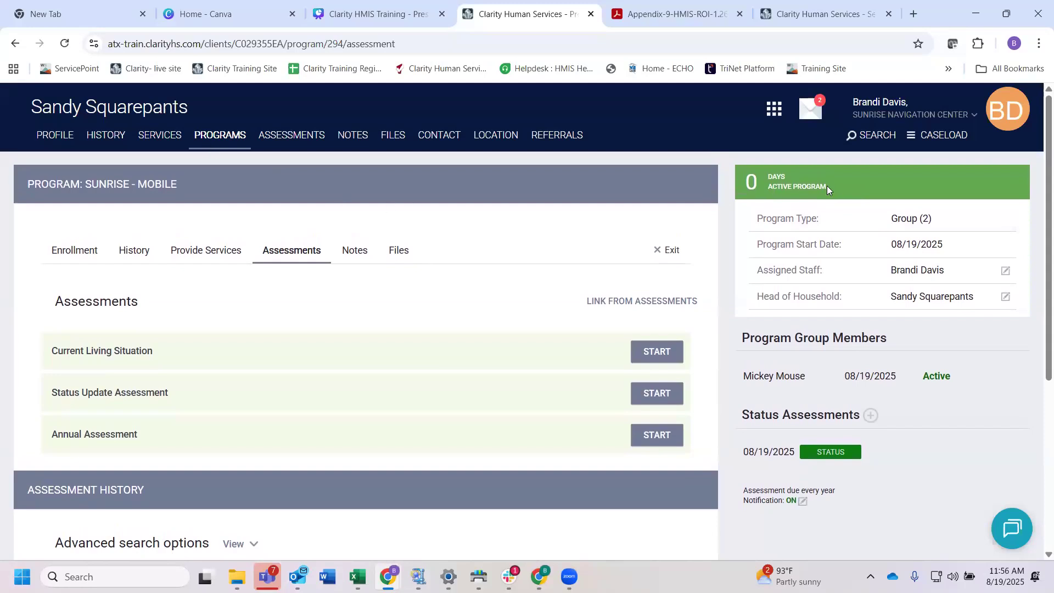
pyautogui.moveTo(827, 186); pyautogui.dragTo(765, 180)
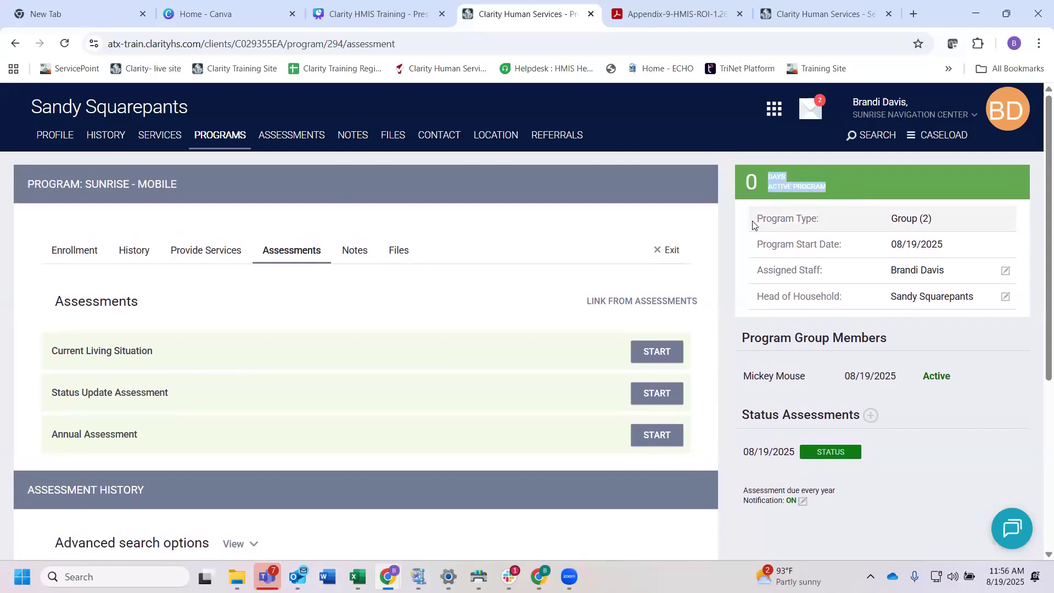
pyautogui.scroll(-1, 753, 225)
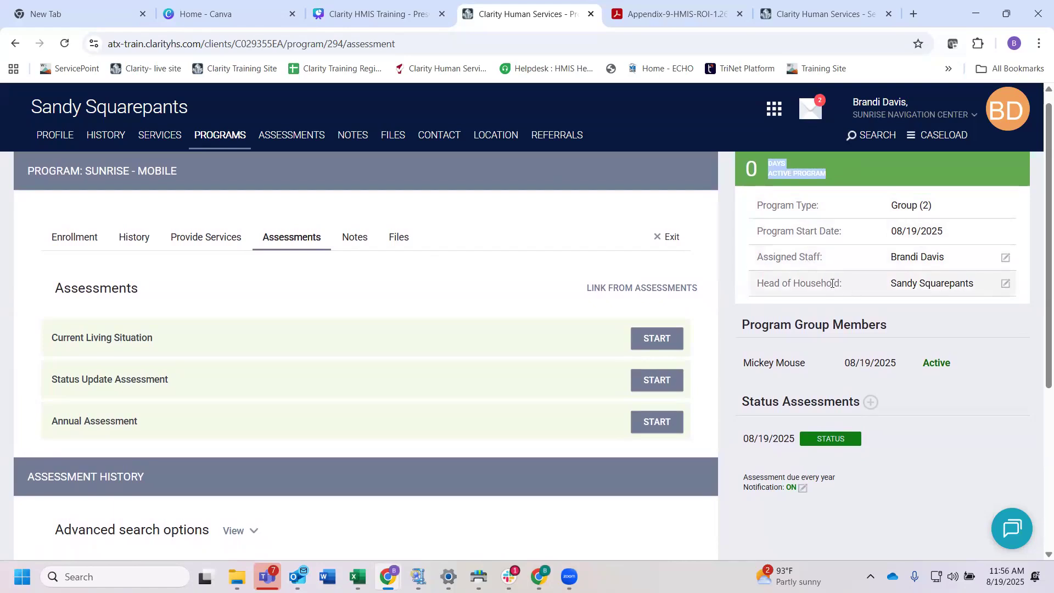
pyautogui.scroll(-1, 725, 281)
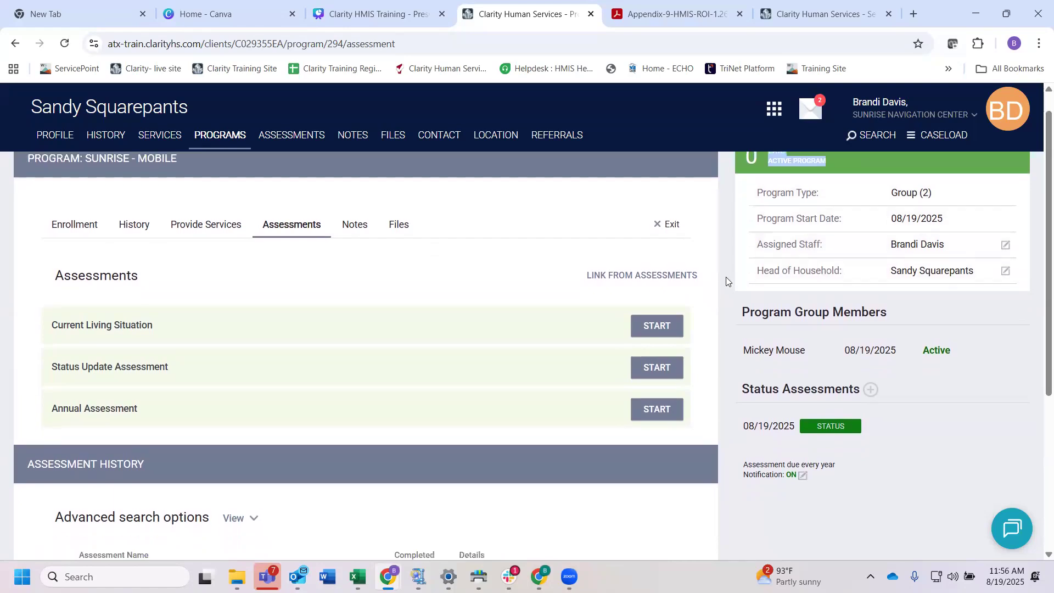
pyautogui.scroll(2, 726, 280)
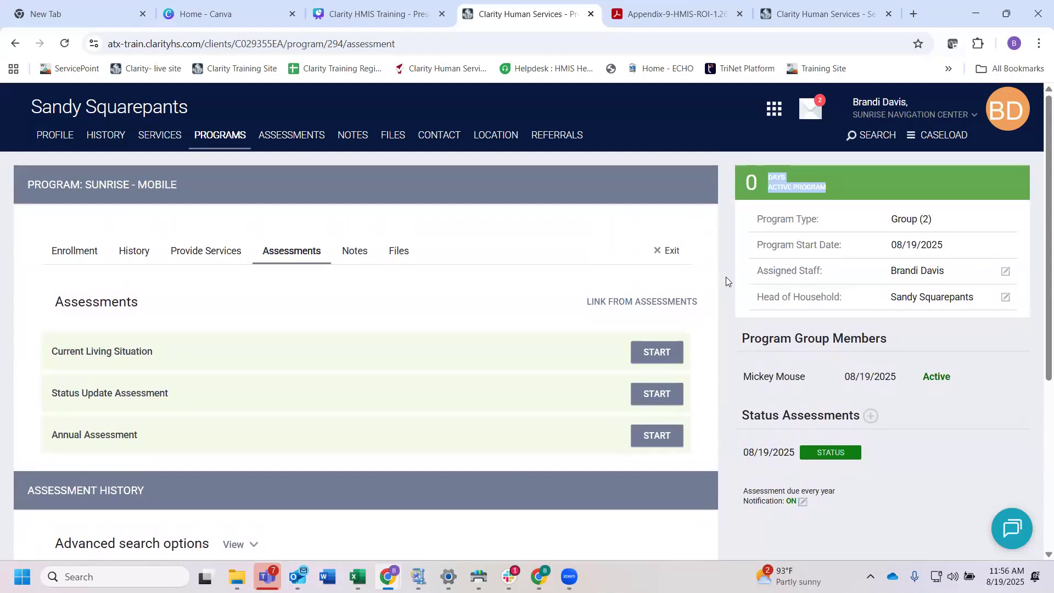
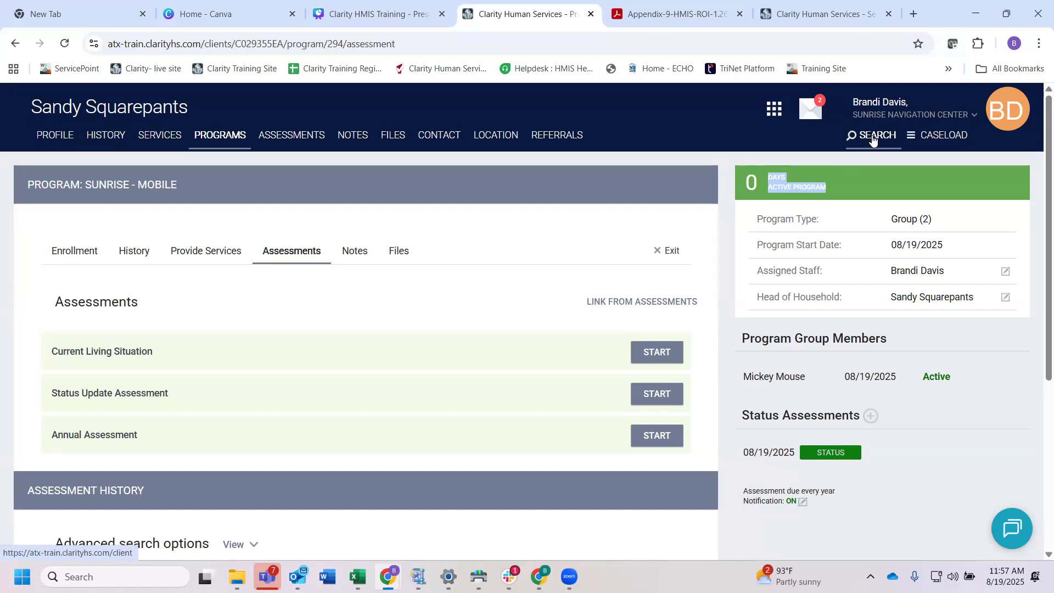
# Step: Search the client records for the newborn by full name
pyautogui.click(874, 138)
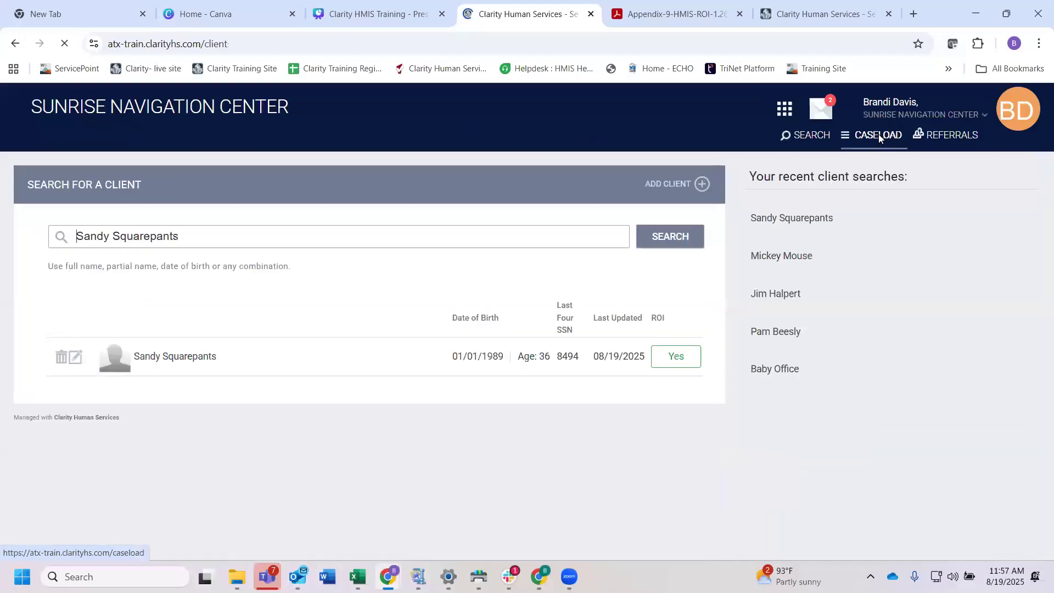
pyautogui.moveTo(202, 235); pyautogui.dragTo(108, 218)
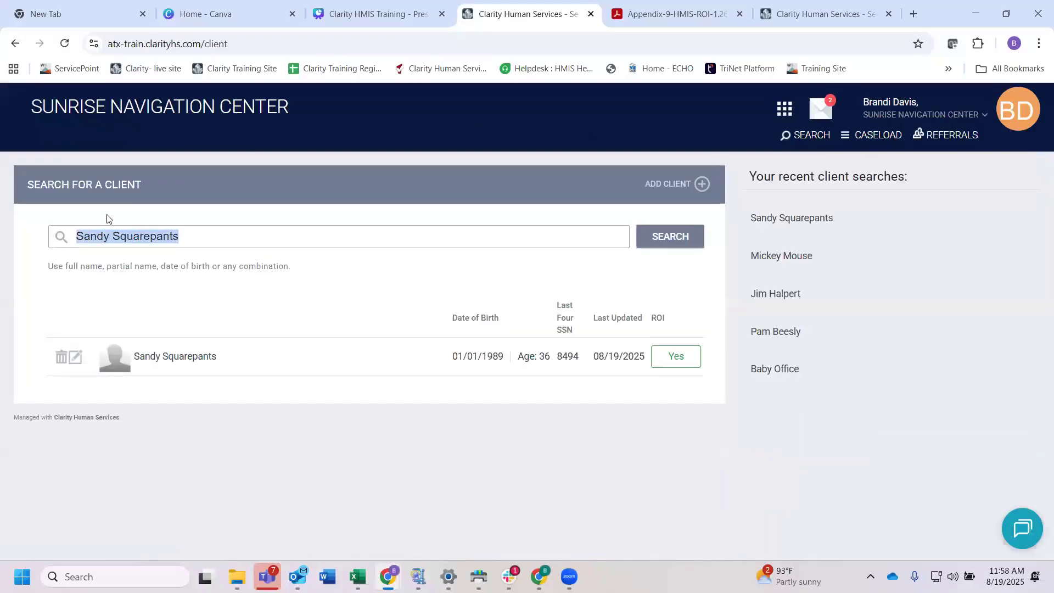
pyautogui.press('BackSpace')
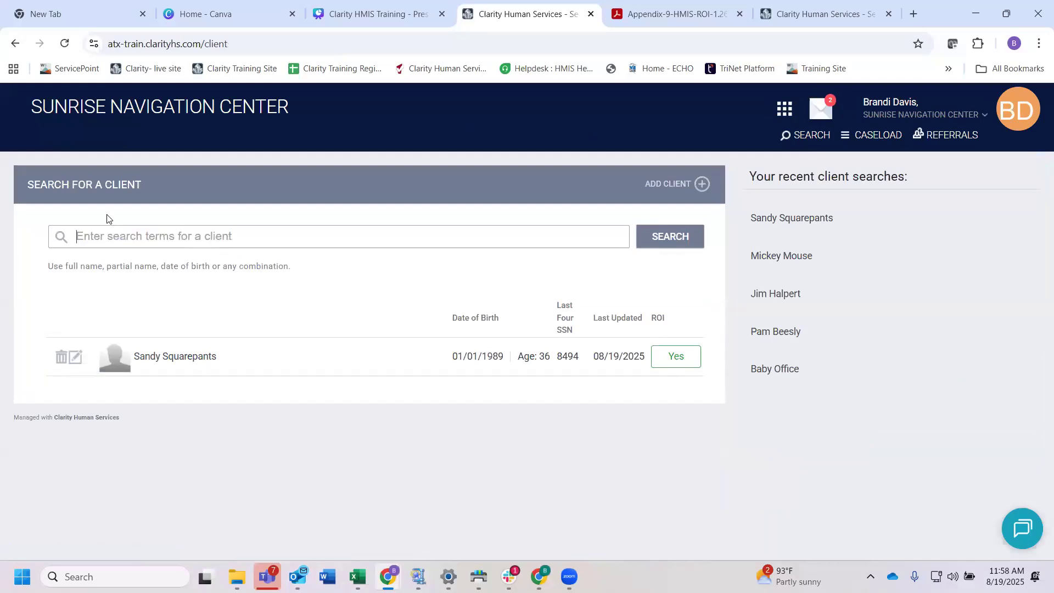
pyautogui.write('Baby ')
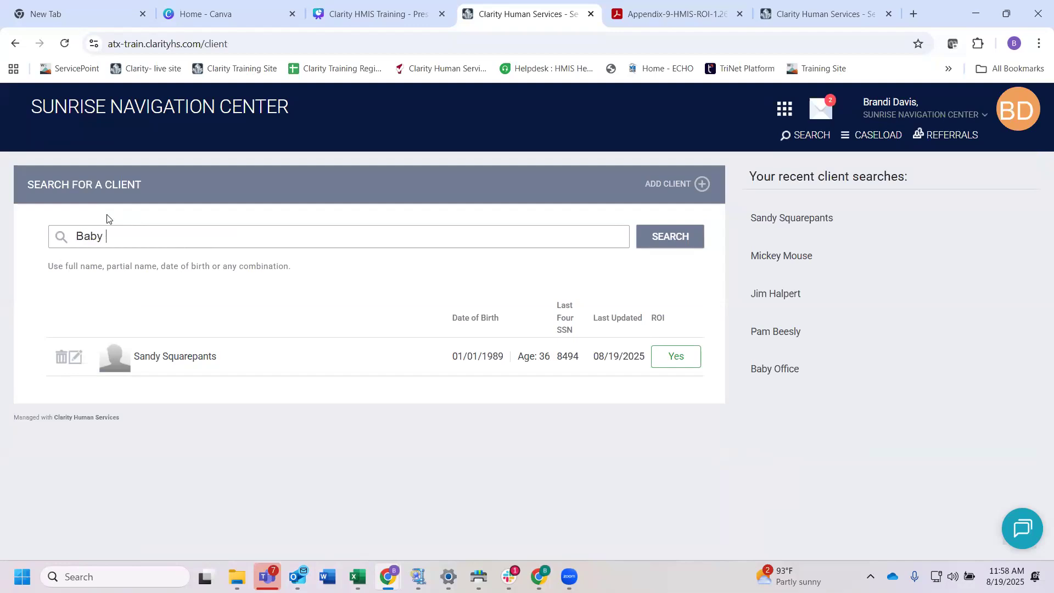
pyautogui.write('Sponge')
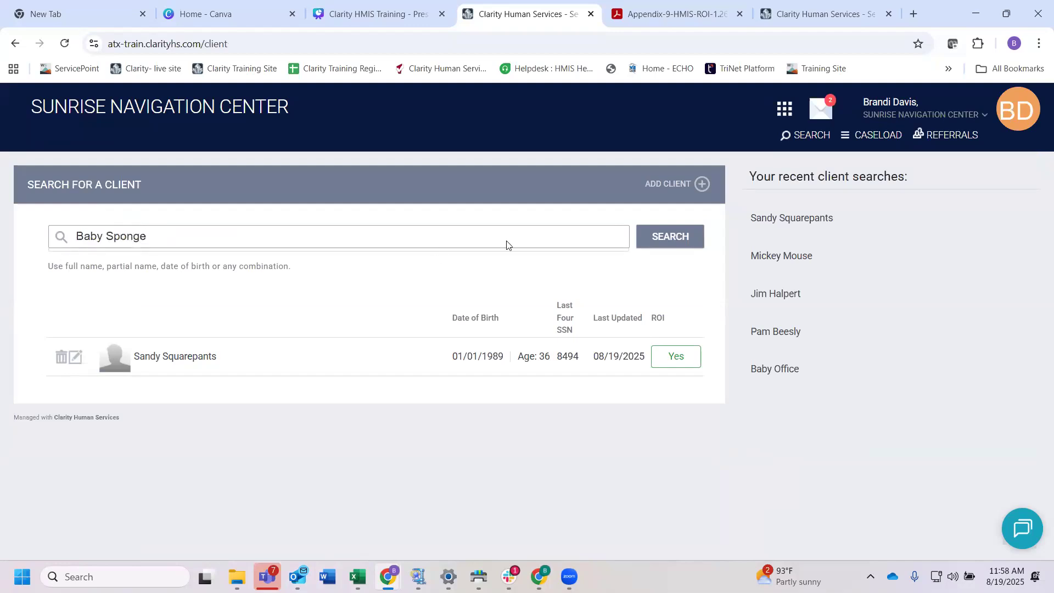
pyautogui.click(662, 236)
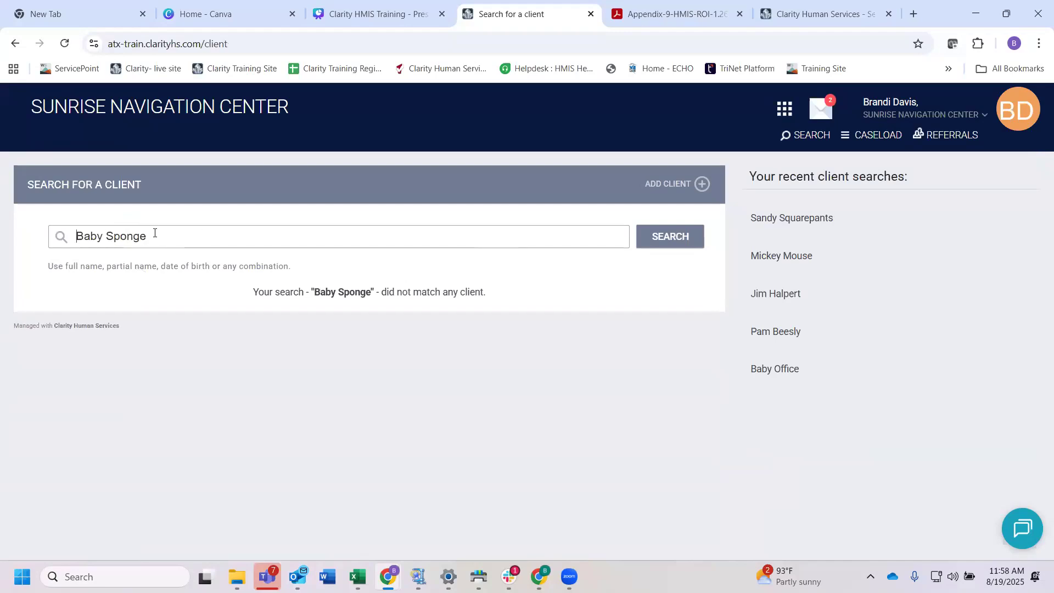
# Step: Start a new client record, enter the Social Security Number and set its quality to Full SSN Reported
pyautogui.click(677, 185)
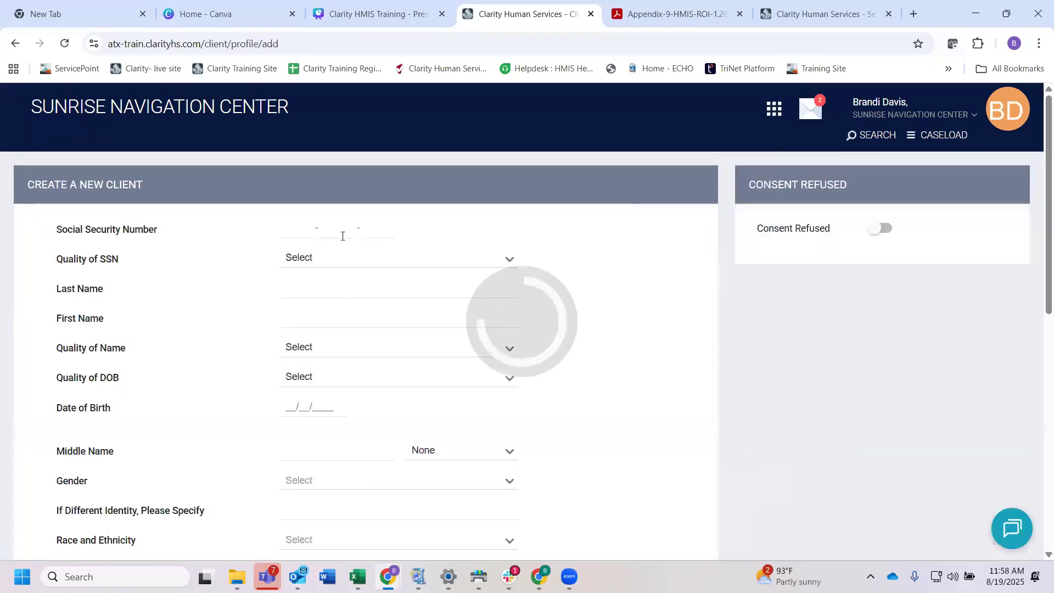
pyautogui.click(291, 230)
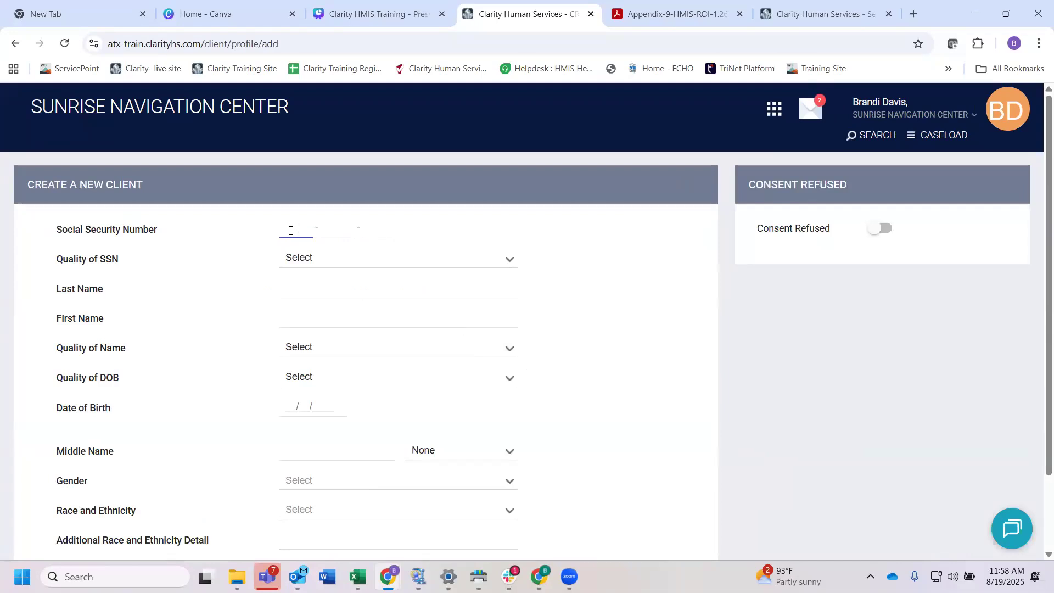
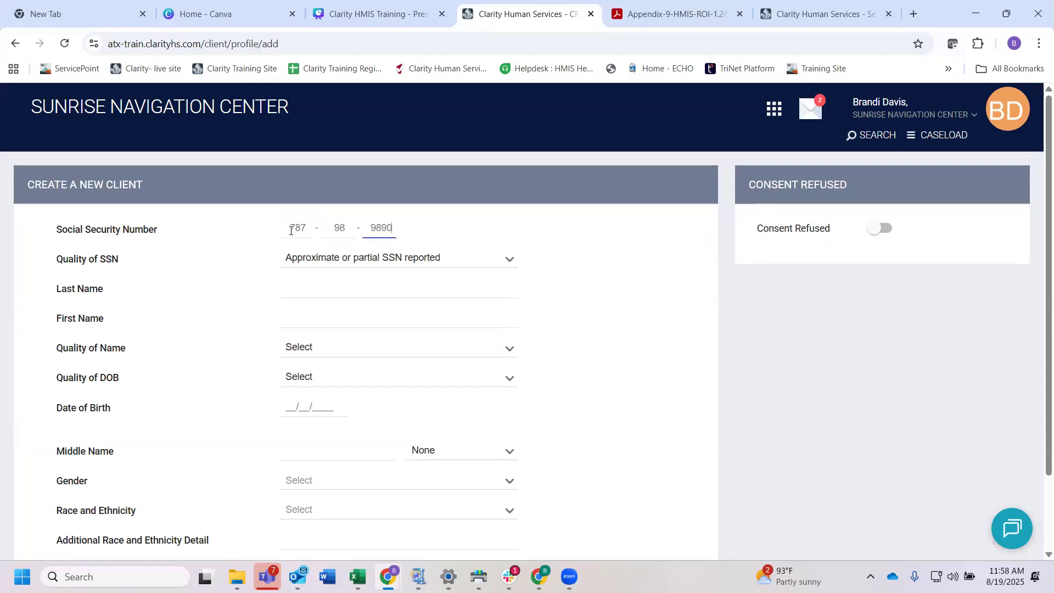
pyautogui.click(324, 257)
pyautogui.click(307, 291)
# Step: Enter the newborn's last and first names and set the name quality to Full name reported
pyautogui.click(300, 281)
pyautogui.write('Sponge')
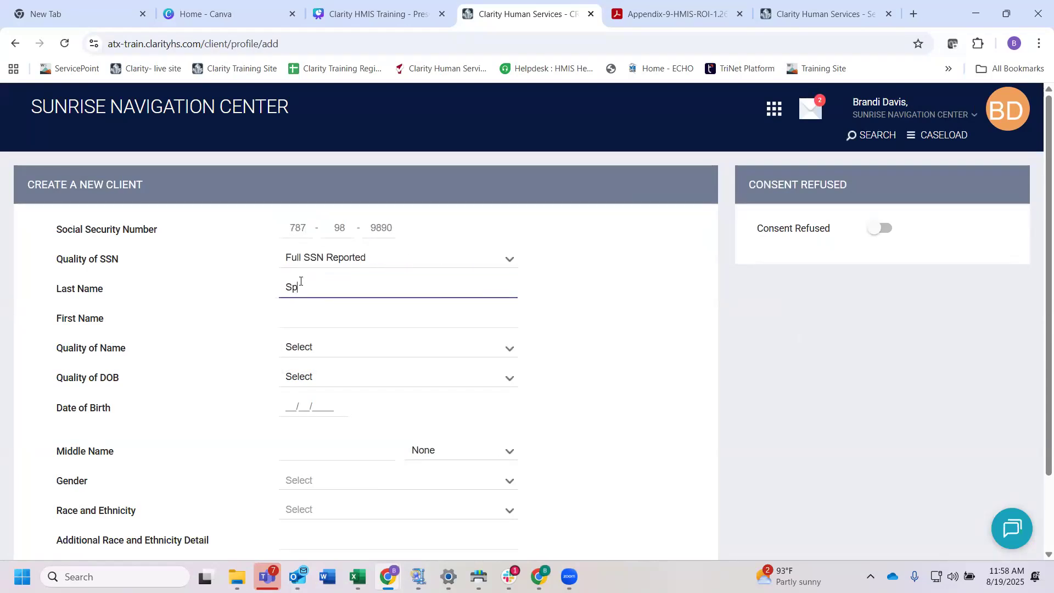
pyautogui.click(296, 316)
pyautogui.write('Baby')
pyautogui.click(319, 352)
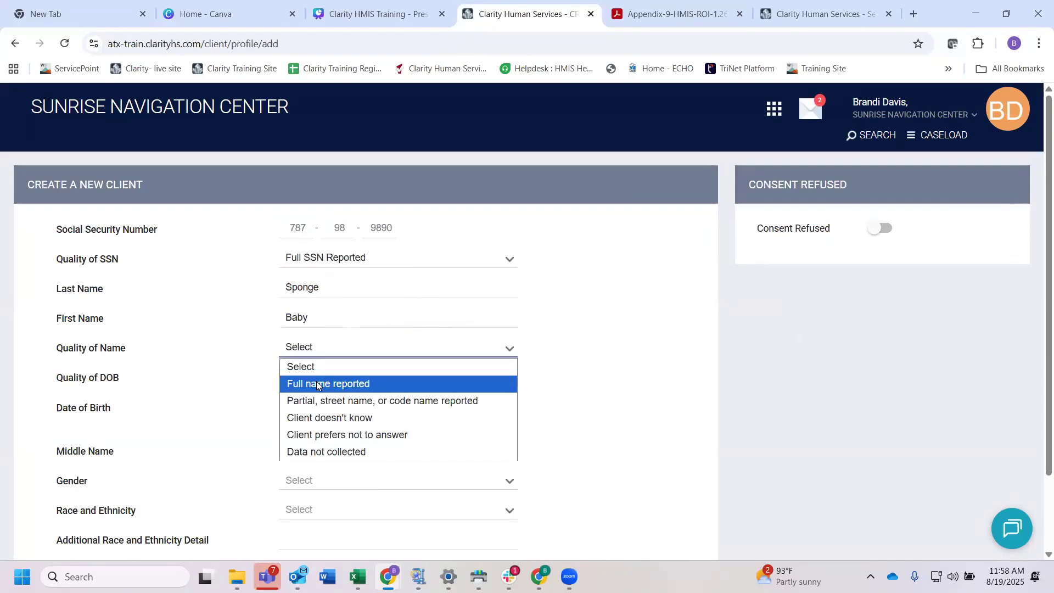
pyautogui.click(306, 381)
# Step: Set the quality of DOB to Full DOB Reported and enter the newborn's date of birth
pyautogui.click(306, 378)
pyautogui.click(308, 412)
pyautogui.scroll(-1, 288, 332)
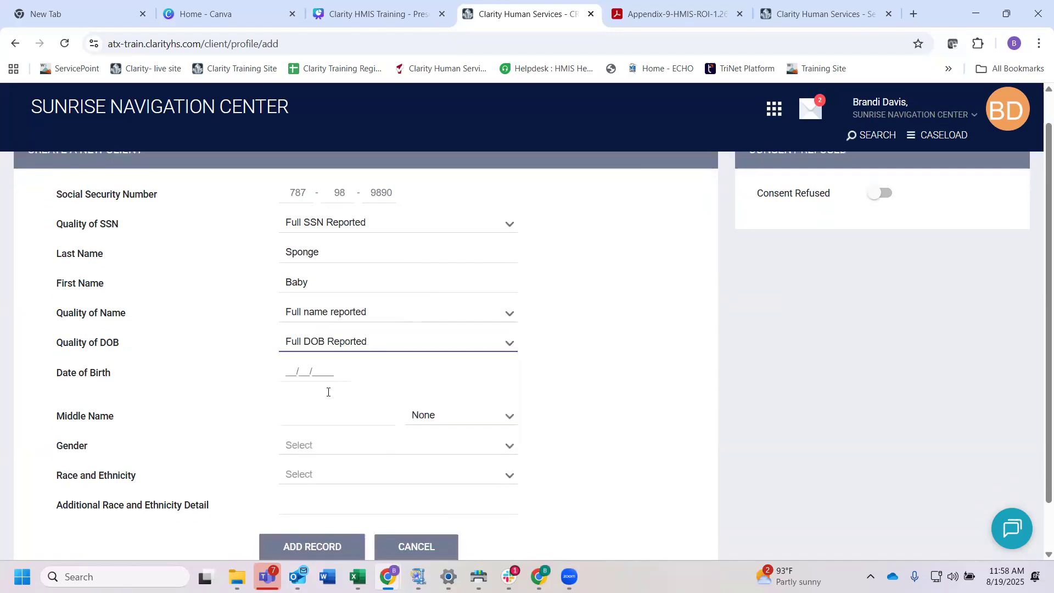
pyautogui.click(289, 331)
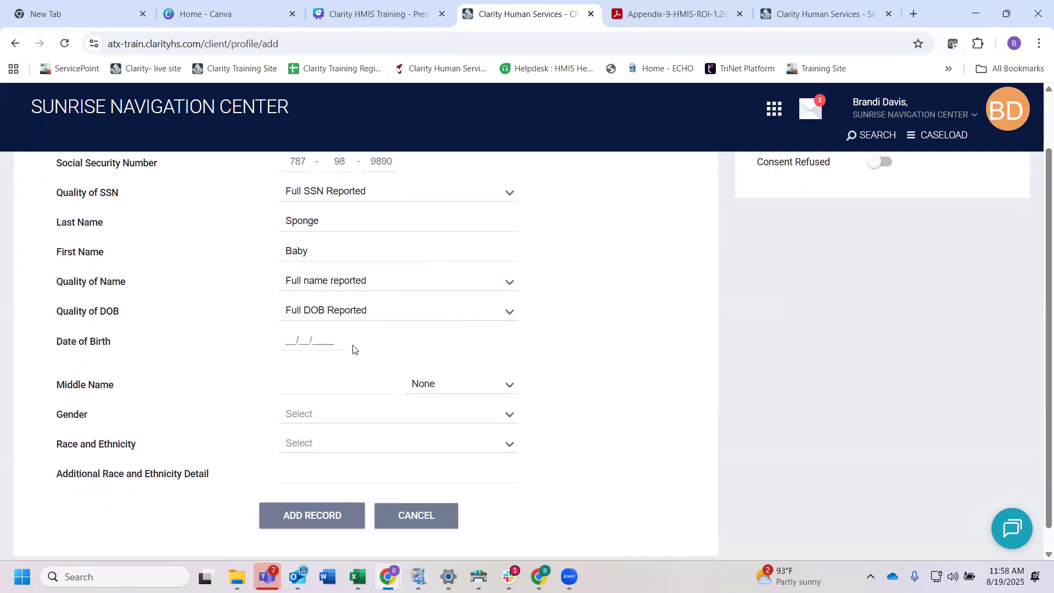
pyautogui.write('08/19/2025')
# Step: Set the gender to Woman (Girl, if child) and the race and ethnicity to White
pyautogui.scroll(-1, 338, 387)
pyautogui.click(329, 394)
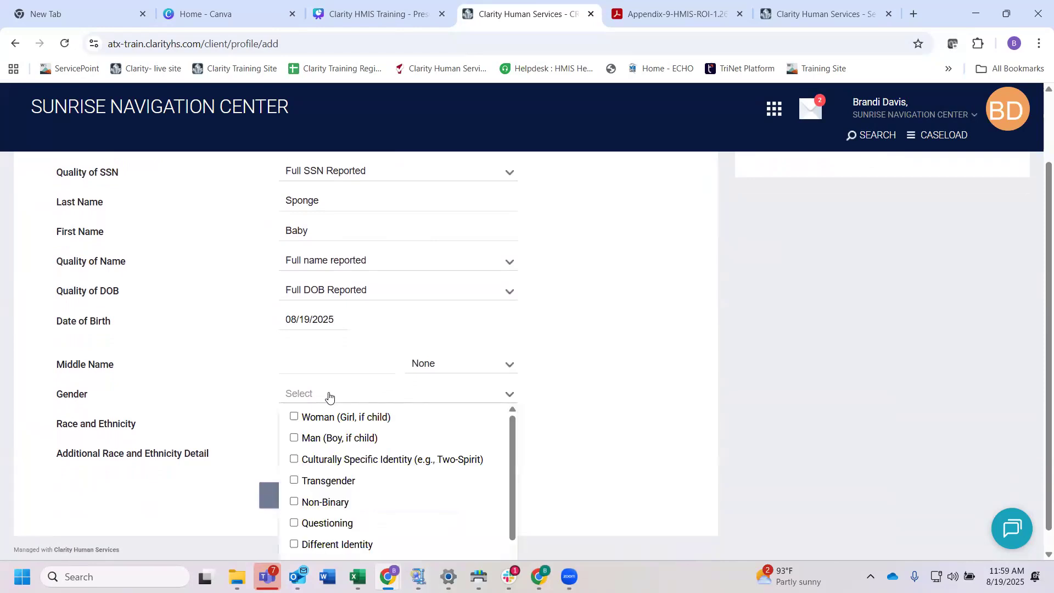
pyautogui.click(293, 417)
pyautogui.click(254, 428)
pyautogui.click(333, 429)
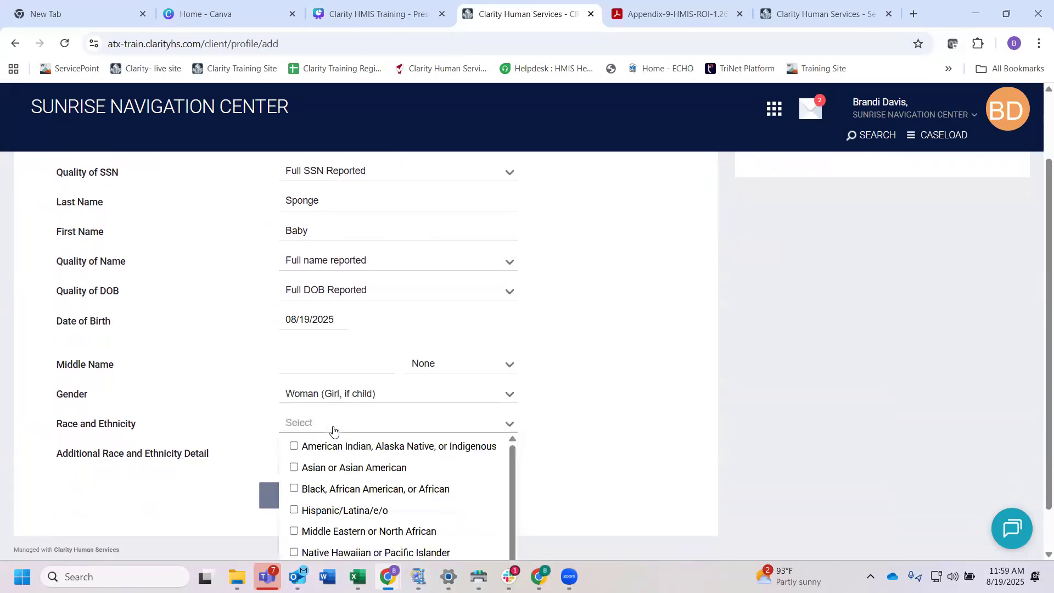
pyautogui.scroll(-1, 333, 429)
pyautogui.click(294, 522)
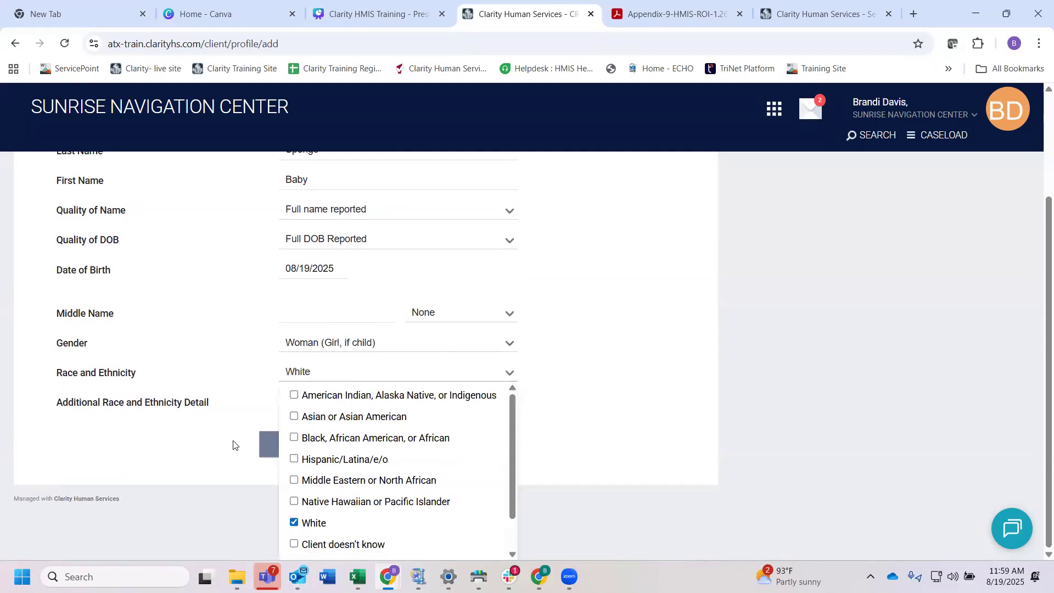
pyautogui.click(274, 422)
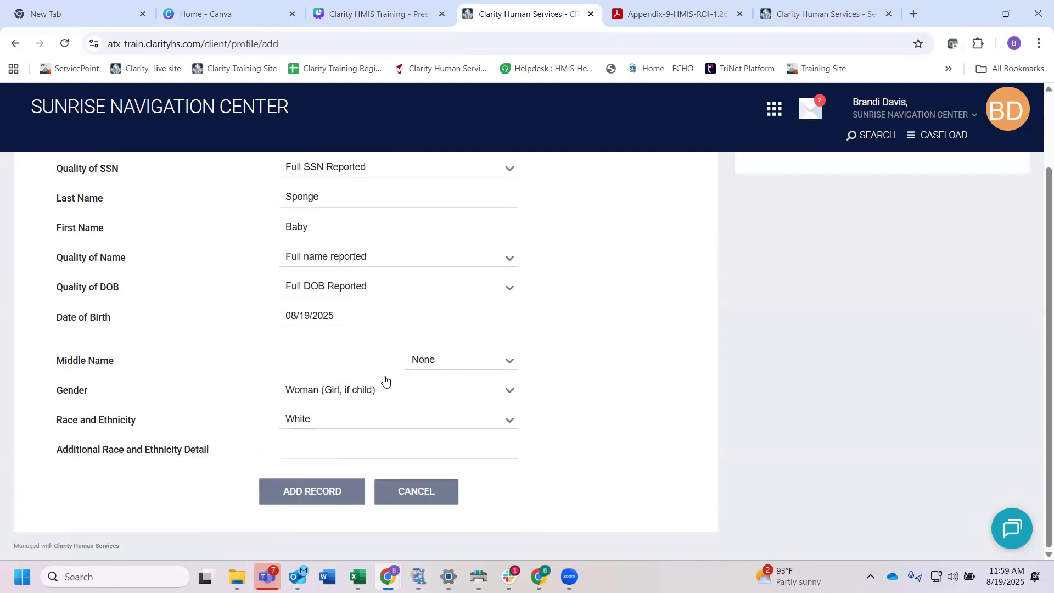
# Step: Review the completed details and add the newborn's client record
pyautogui.scroll(1, 392, 341)
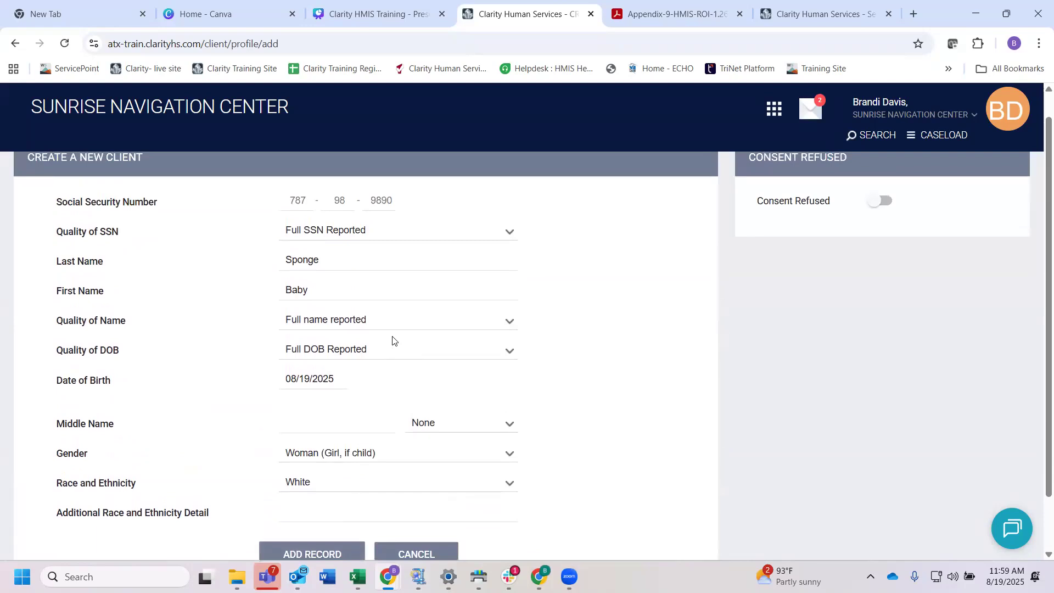
pyautogui.scroll(-1, 393, 341)
pyautogui.click(309, 503)
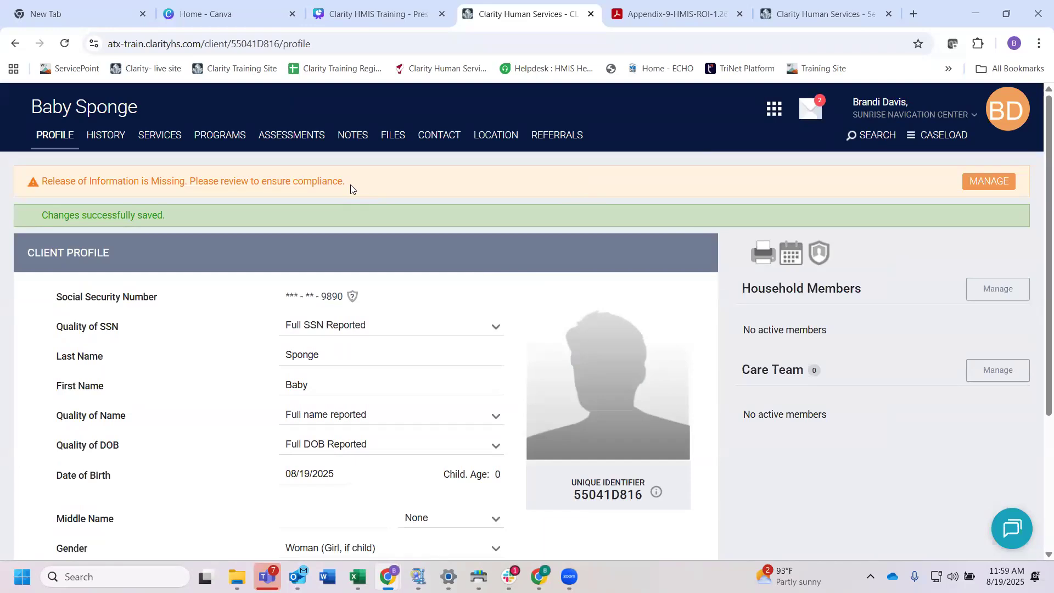
# Step: Start a Release of Information from the newborn's privacy settings with Electronic Signature as the documentation
pyautogui.moveTo(350, 188); pyautogui.dragTo(194, 191)
pyautogui.moveTo(116, 190); pyautogui.dragTo(70, 190)
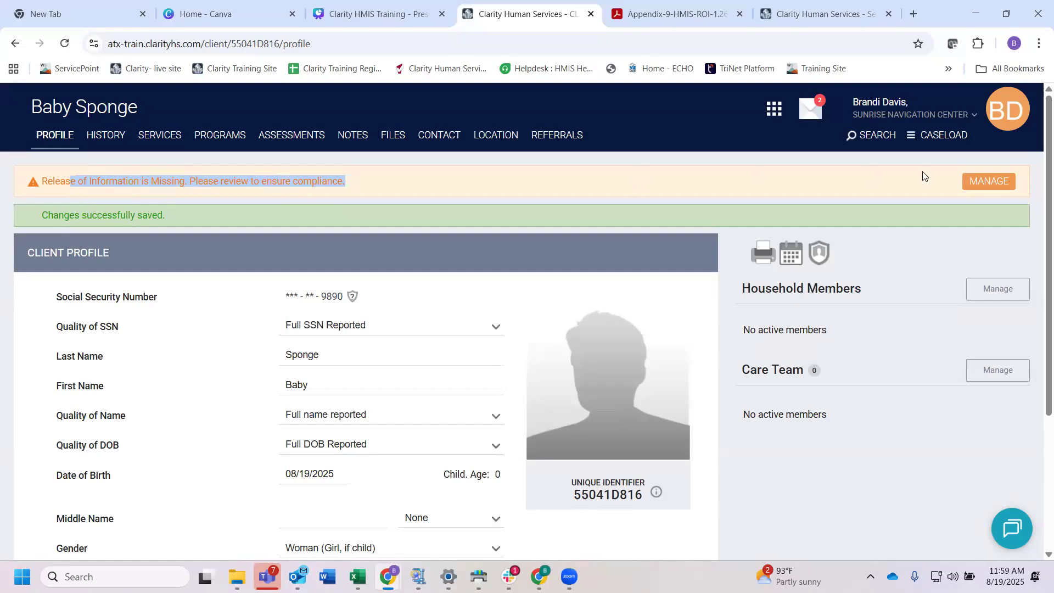
pyautogui.click(819, 256)
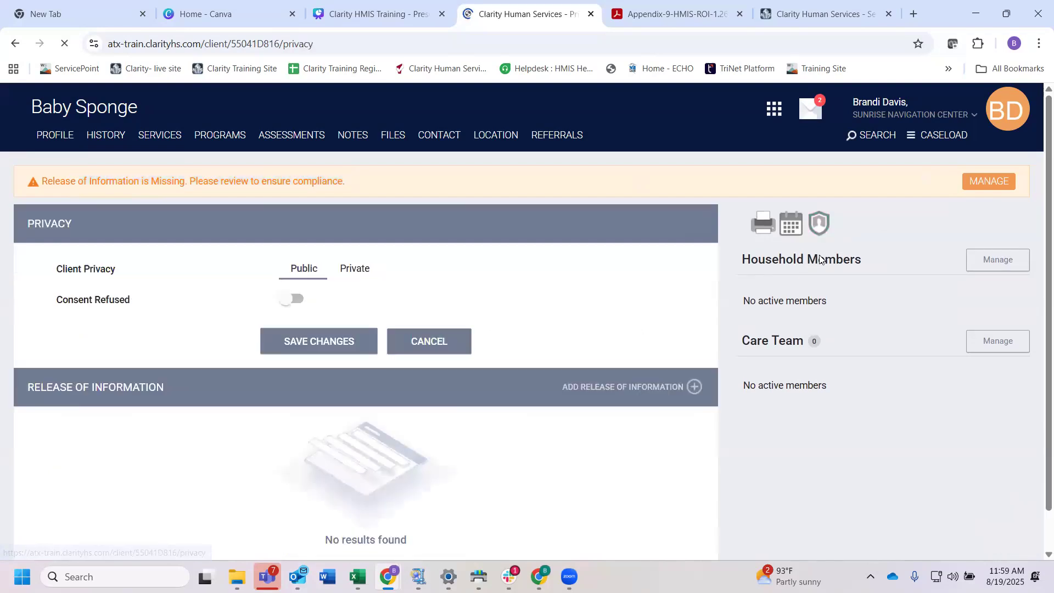
pyautogui.scroll(-1, 507, 286)
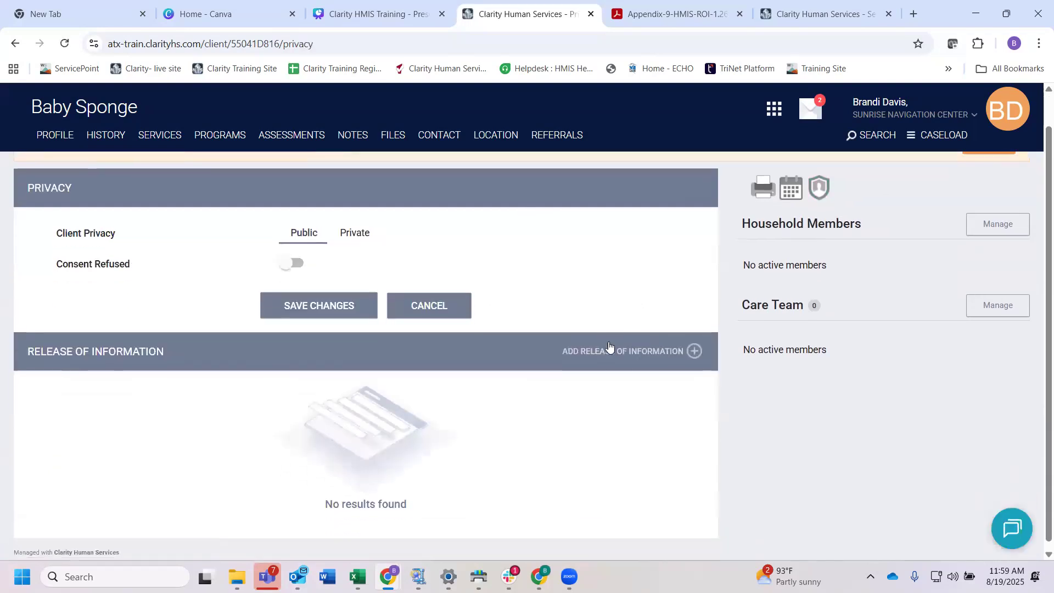
pyautogui.click(611, 351)
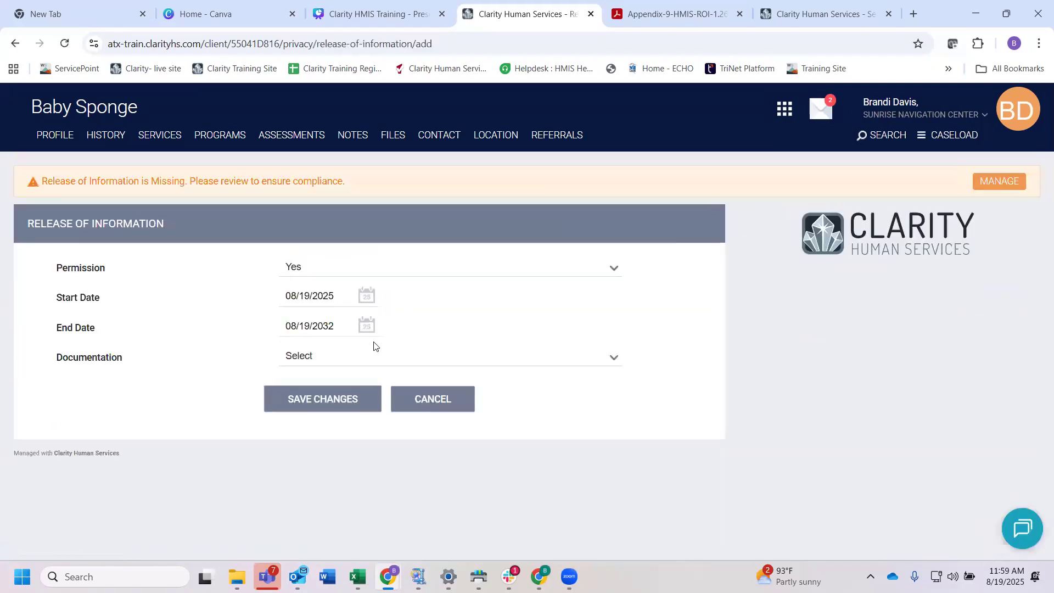
pyautogui.click(327, 358)
pyautogui.click(330, 393)
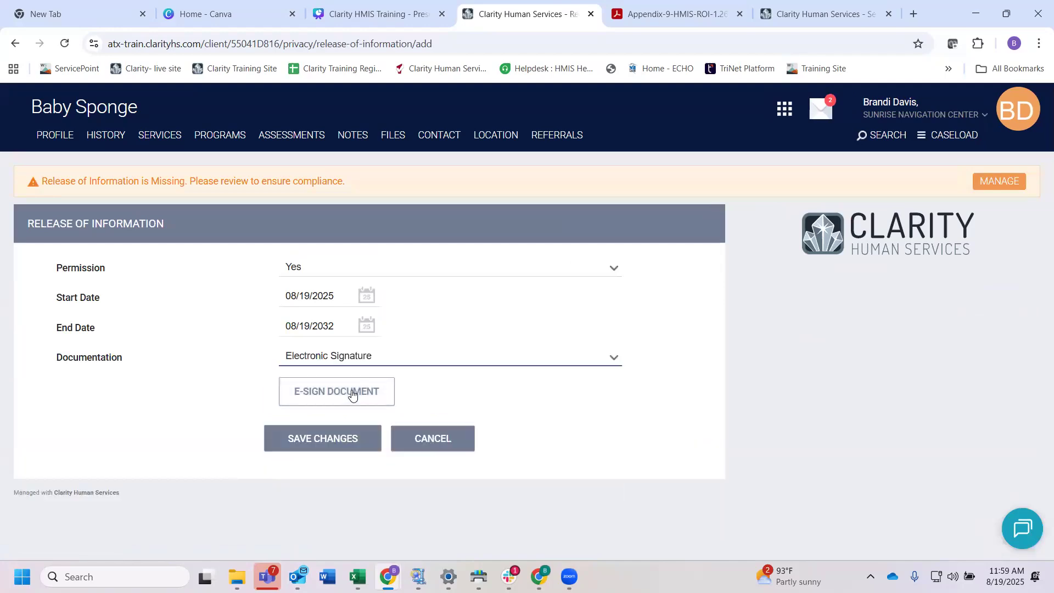
# Step: Open the e-sign document and check the box confirming that the rules have been read and understood
pyautogui.click(353, 396)
pyautogui.click(256, 305)
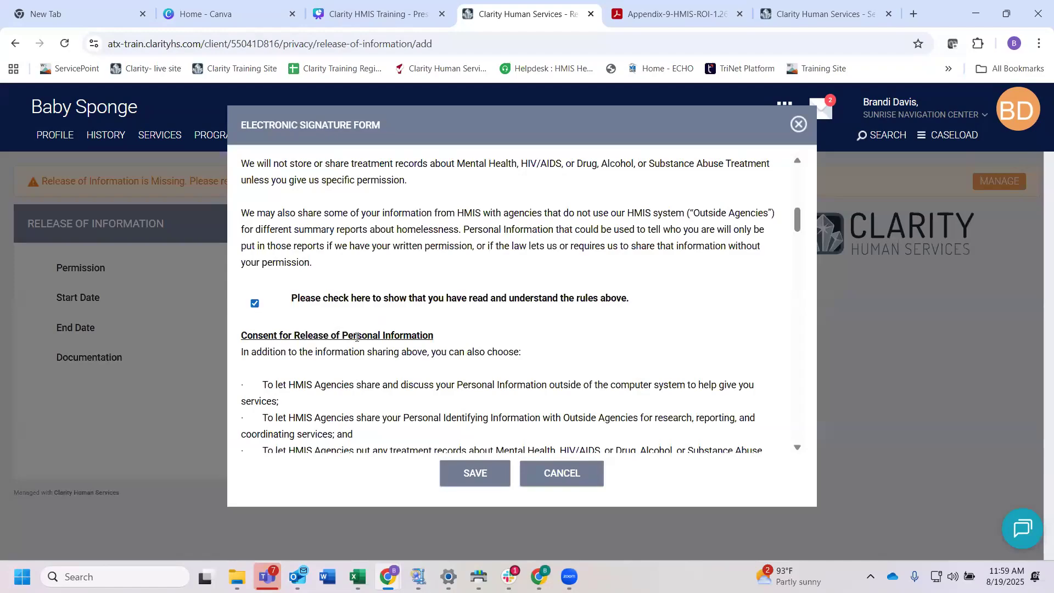
pyautogui.scroll(-10, 357, 337)
pyautogui.scroll(-15, 357, 337)
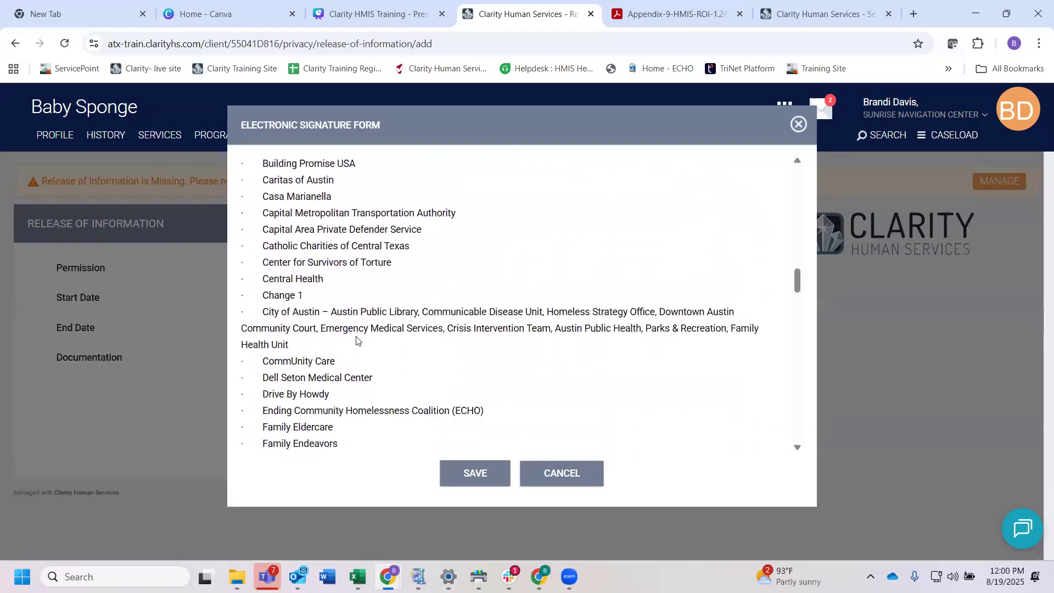
pyautogui.scroll(-7, 356, 341)
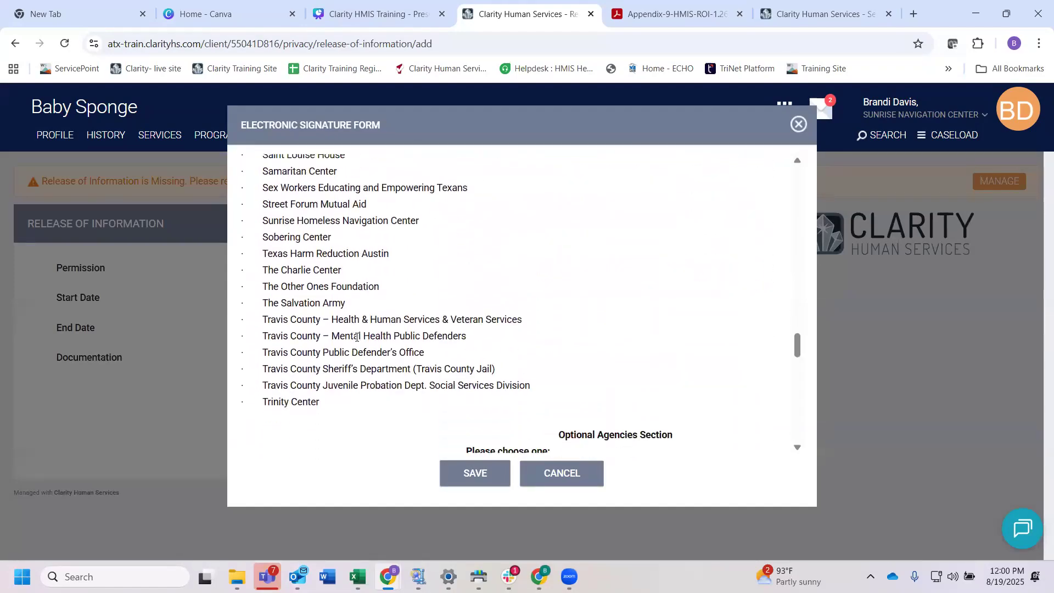
pyautogui.click(255, 335)
pyautogui.scroll(-10, 324, 357)
pyautogui.scroll(-1, 324, 358)
# Step: Draw and apply freehand client and witness signatures, and save the form and the Release of Information
pyautogui.moveTo(433, 256); pyautogui.dragTo(544, 280)
pyautogui.click(320, 286)
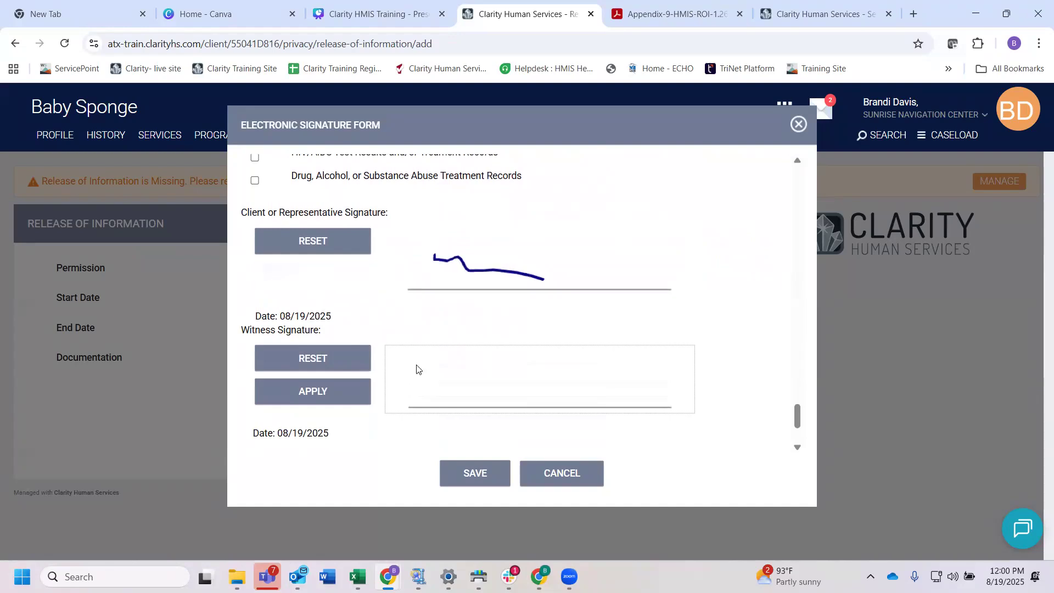
pyautogui.click(445, 379)
pyautogui.click(457, 379)
pyautogui.moveTo(434, 380); pyautogui.dragTo(478, 387)
pyautogui.click(320, 391)
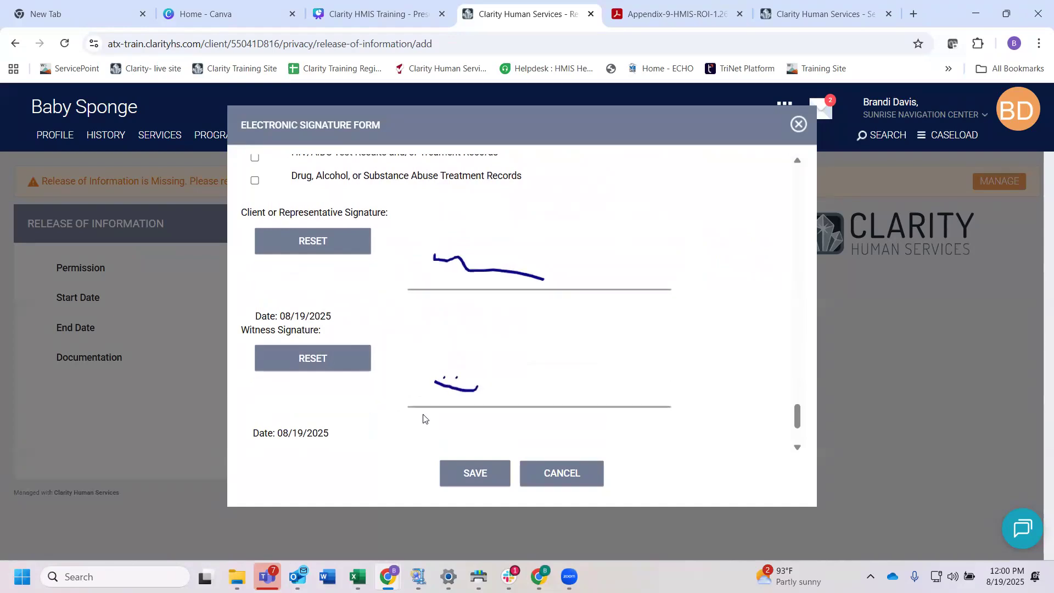
pyautogui.click(482, 475)
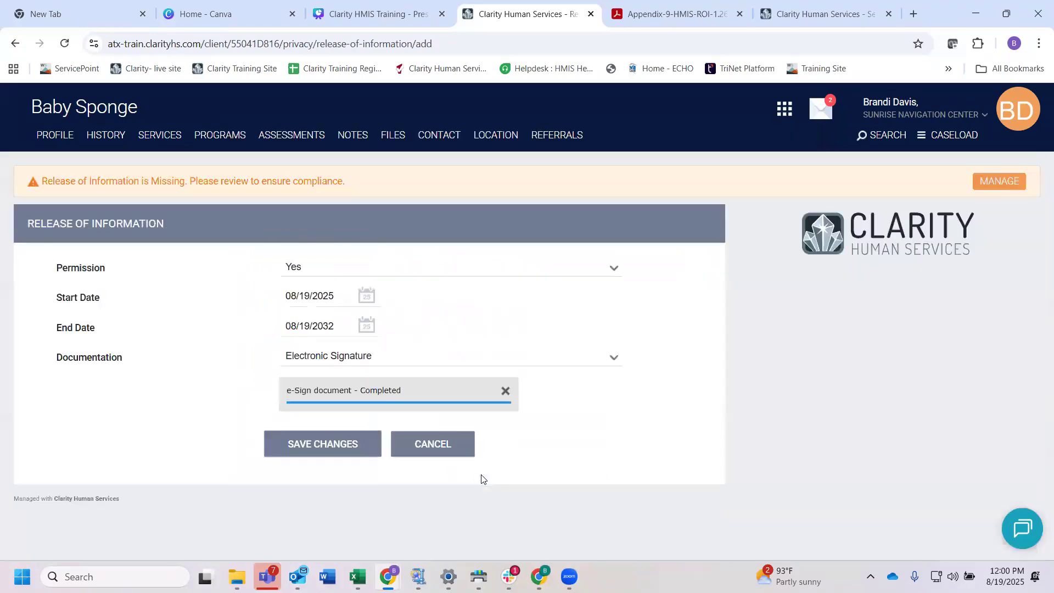
pyautogui.click(339, 445)
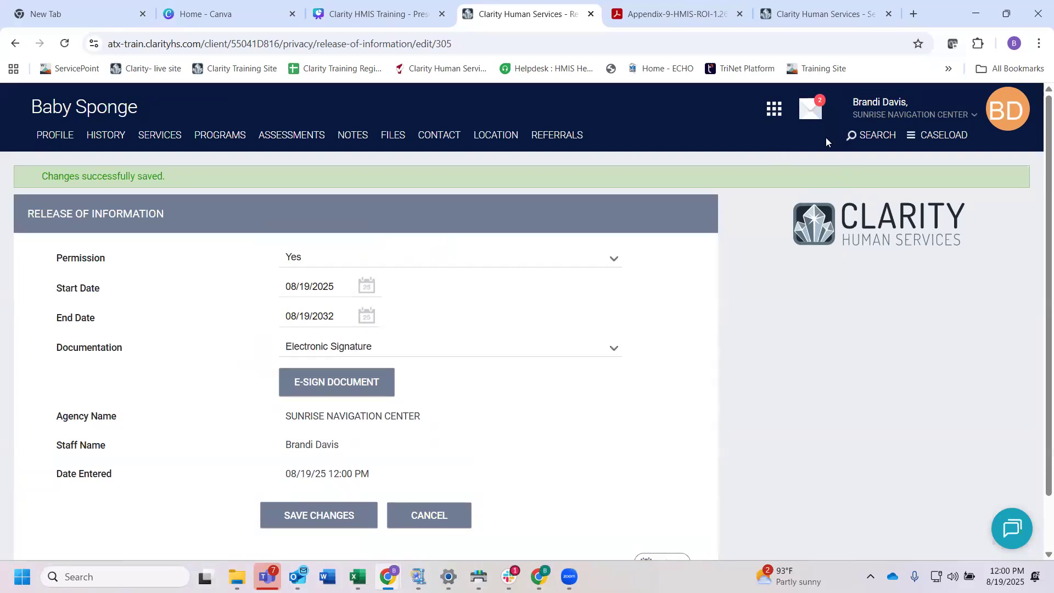
# Step: Search for the existing head of household by full name and open that client's profile
pyautogui.click(868, 139)
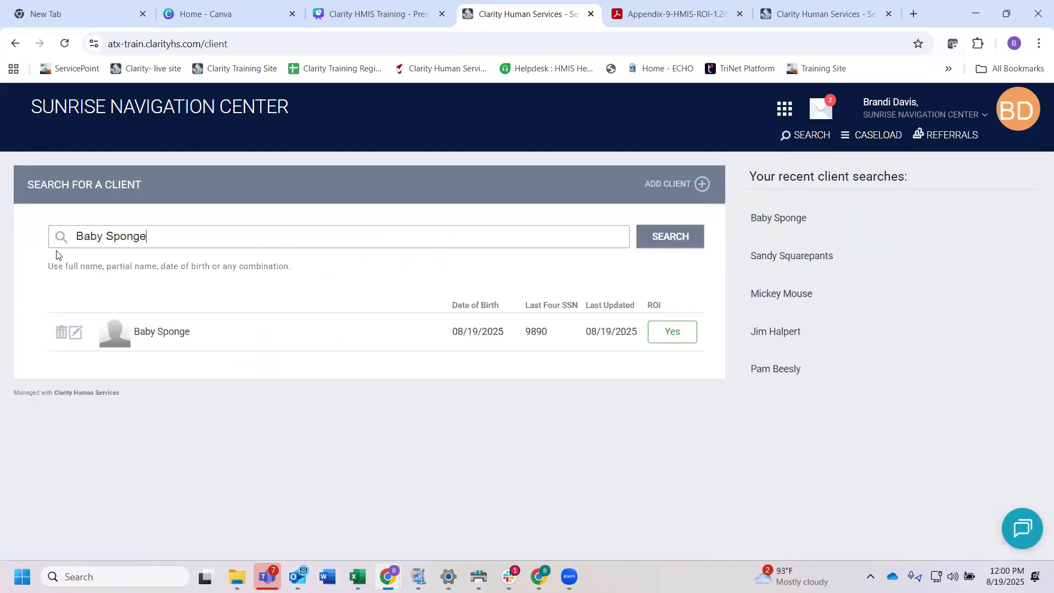
pyautogui.tripleClick(112, 233)
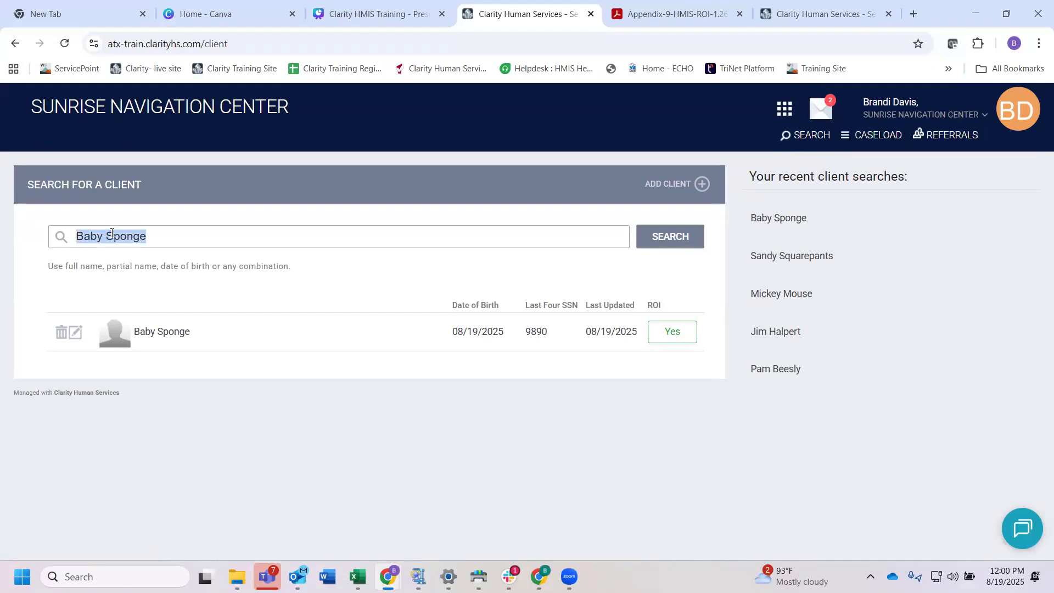
pyautogui.write('Sandy Squr')
pyautogui.press('BackSpace')
pyautogui.write('arepants')
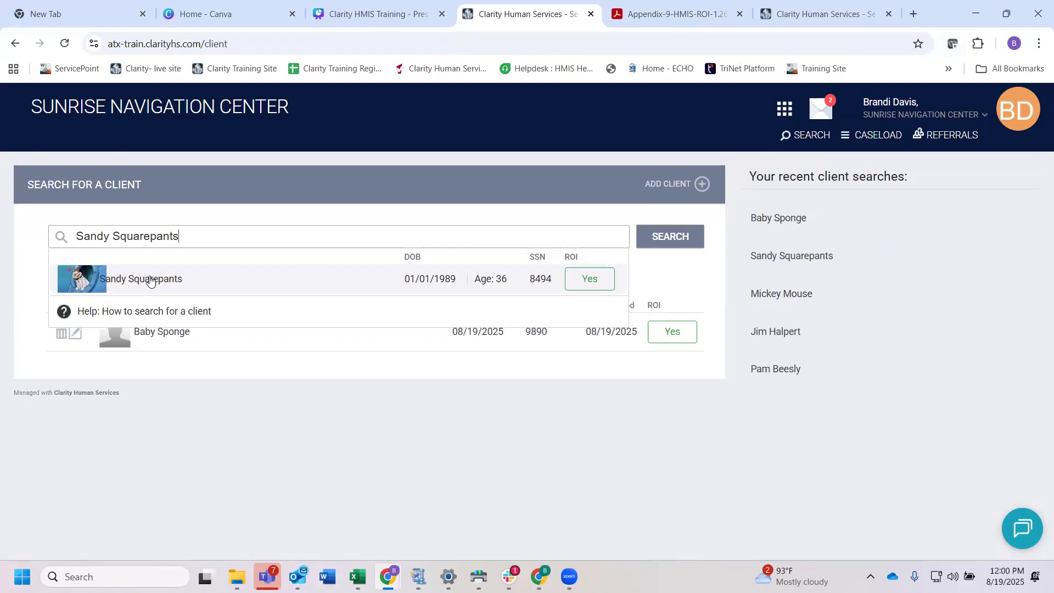
pyautogui.click(142, 281)
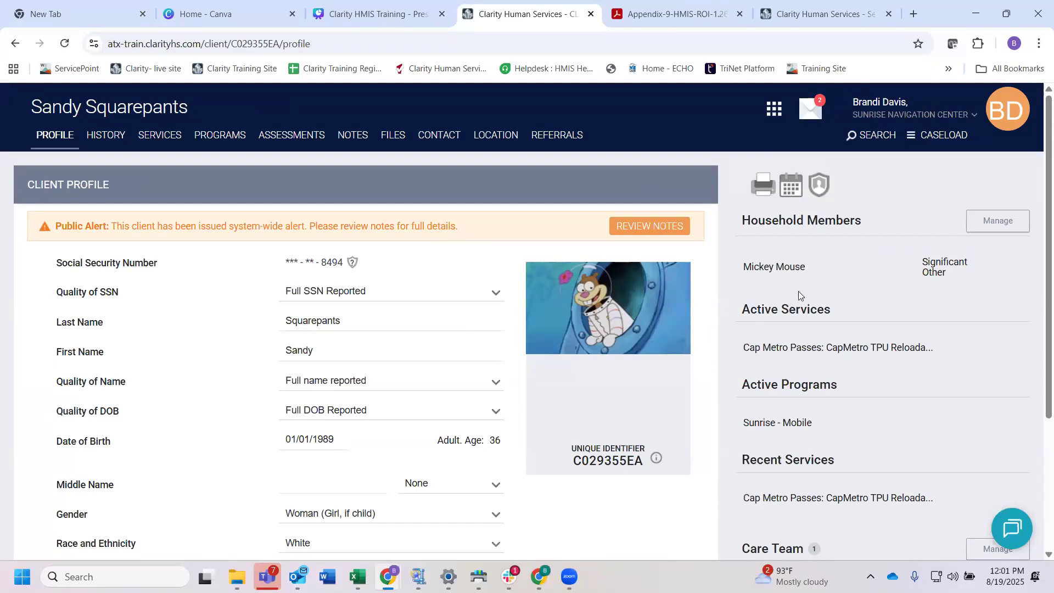
# Step: Add the newborn from the recent client searches to the head of household's household as Daughter, with start date 08/19/2025
pyautogui.click(61, 135)
pyautogui.moveTo(866, 221); pyautogui.dragTo(748, 230)
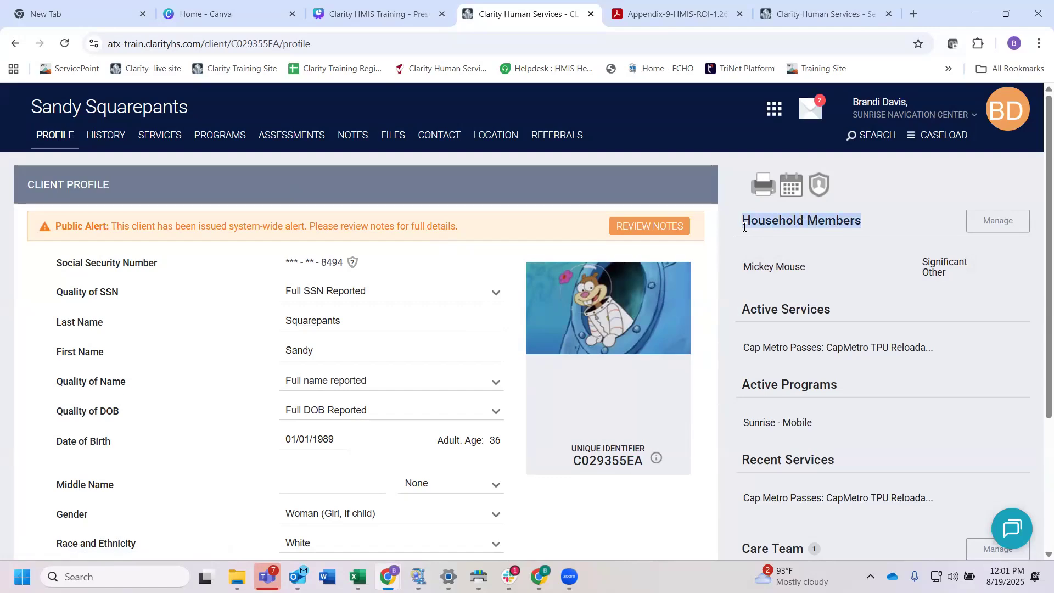
pyautogui.click(989, 221)
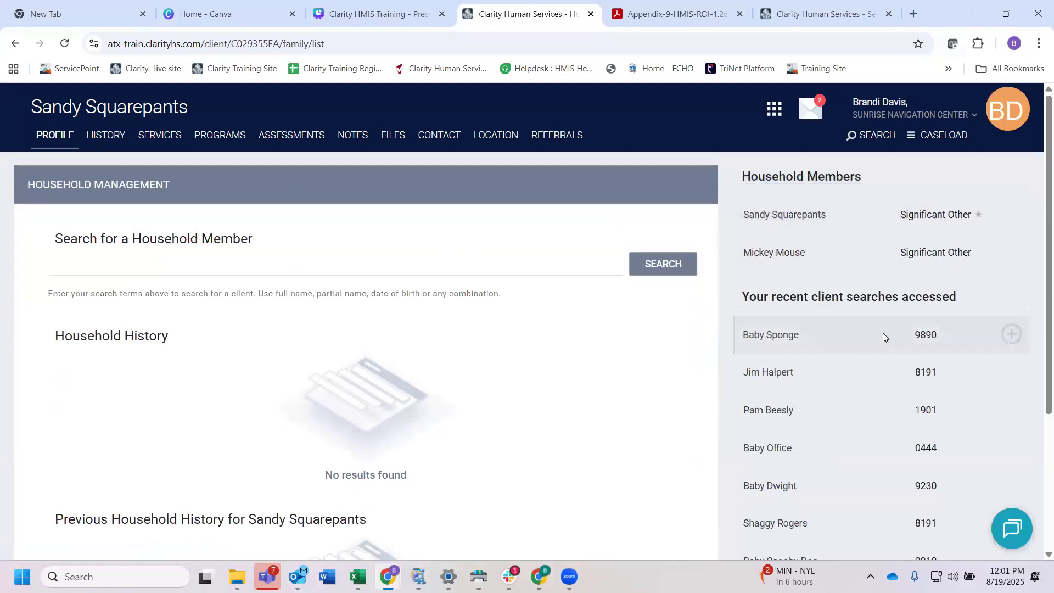
pyautogui.click(1013, 336)
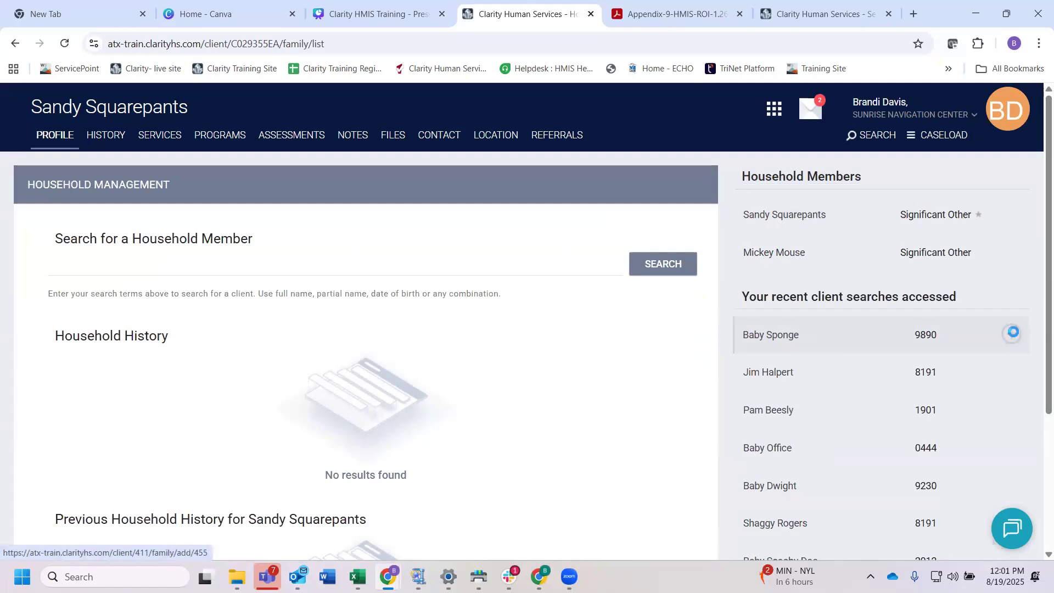
pyautogui.click(603, 244)
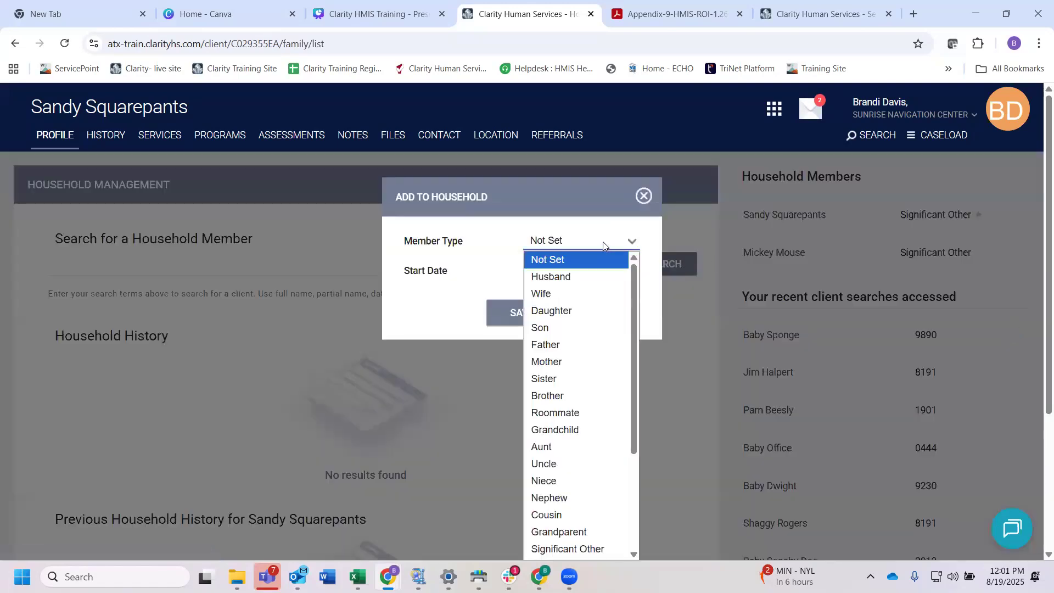
pyautogui.scroll(-3, 588, 353)
pyautogui.scroll(3, 587, 353)
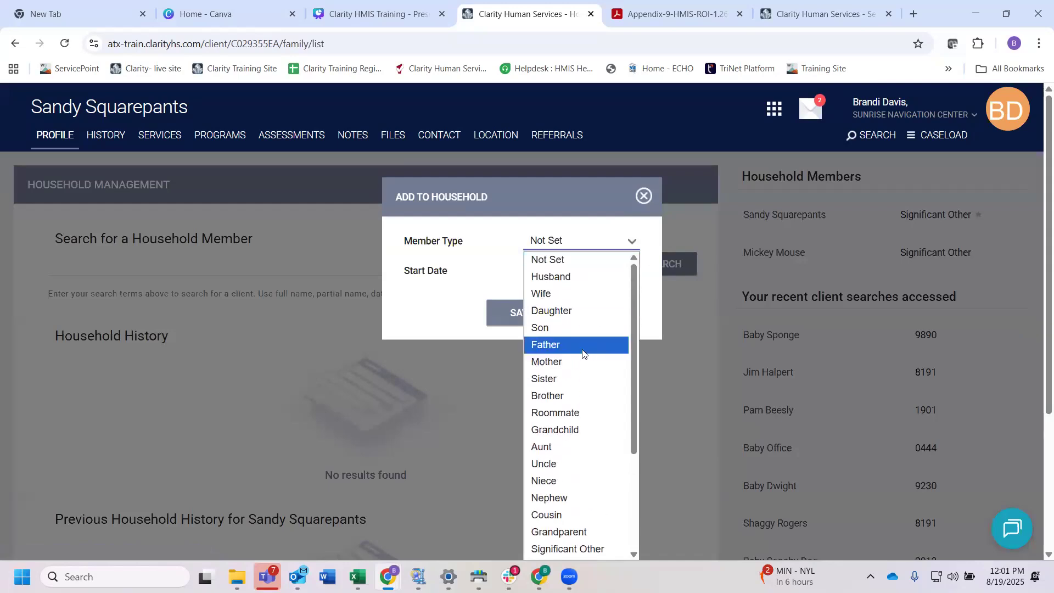
pyautogui.click(565, 312)
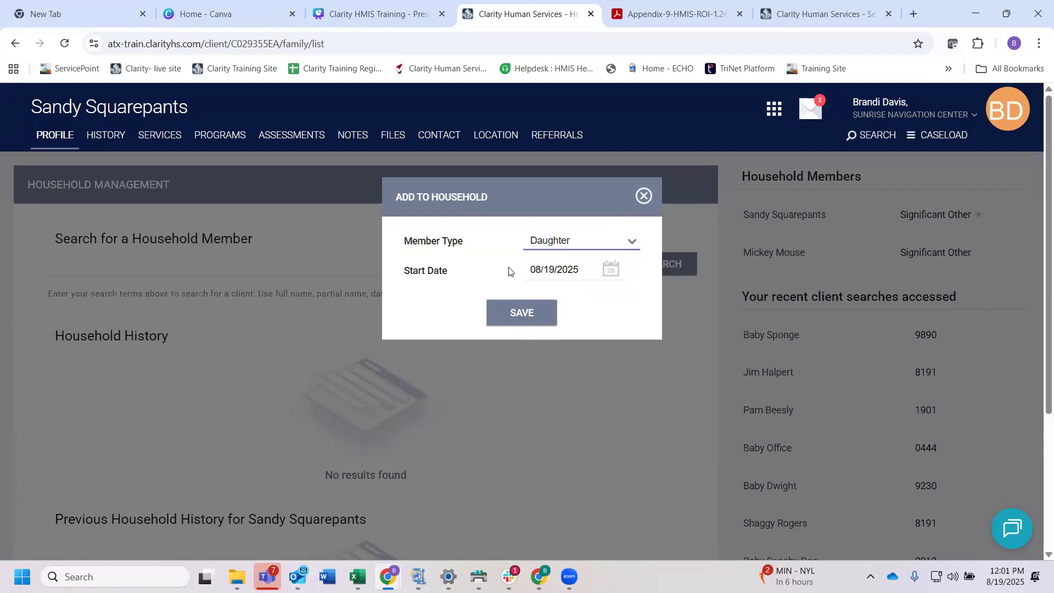
pyautogui.click(522, 314)
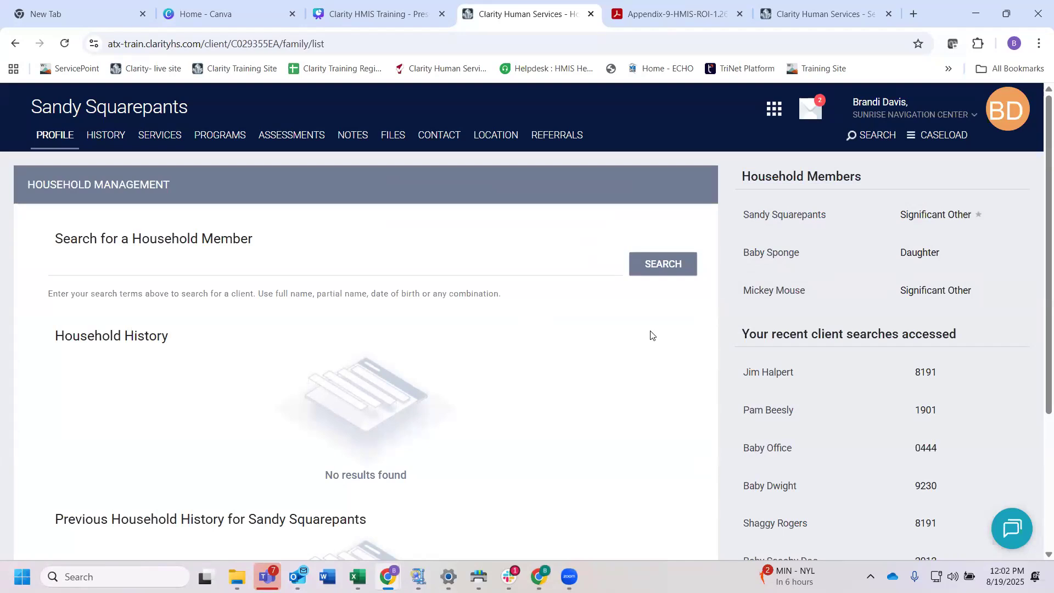
# Step: Open the head of household's active Sunrise - Mobile enrollment and enroll the newborn as an additional program group member
pyautogui.click(223, 138)
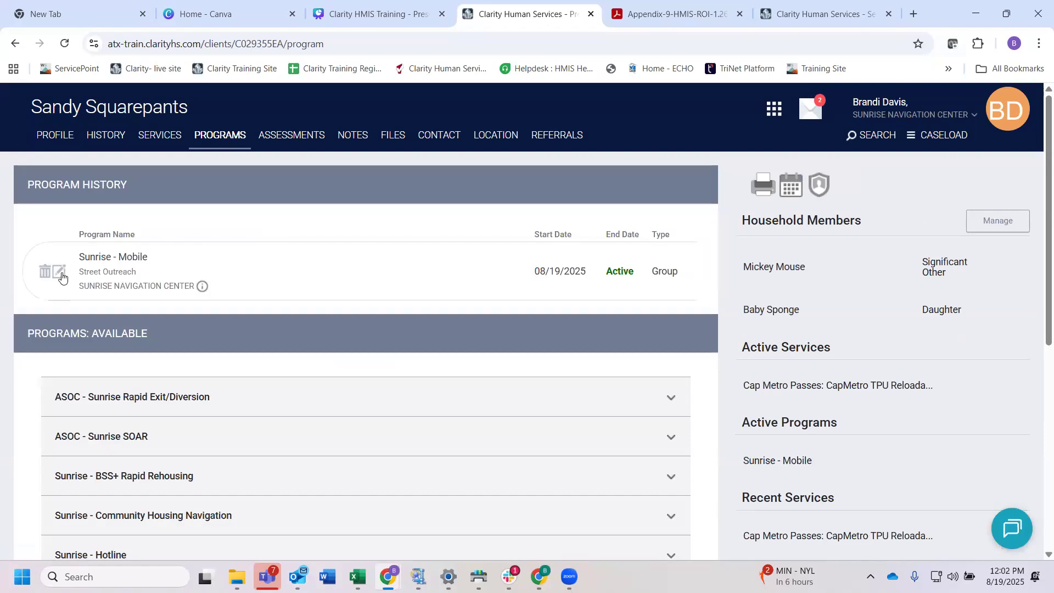
pyautogui.click(59, 273)
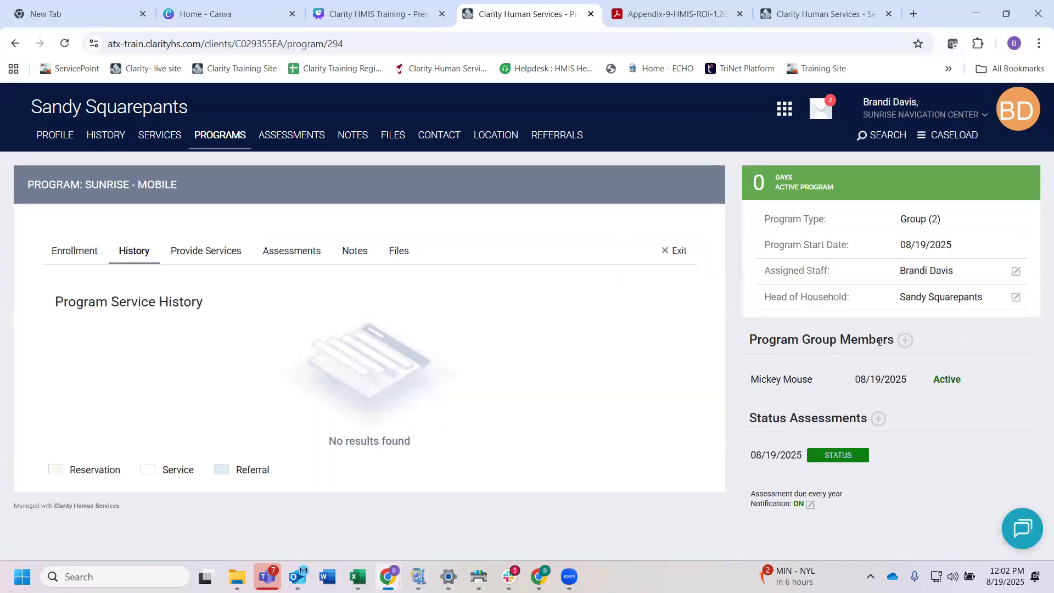
pyautogui.moveTo(894, 339); pyautogui.dragTo(752, 339)
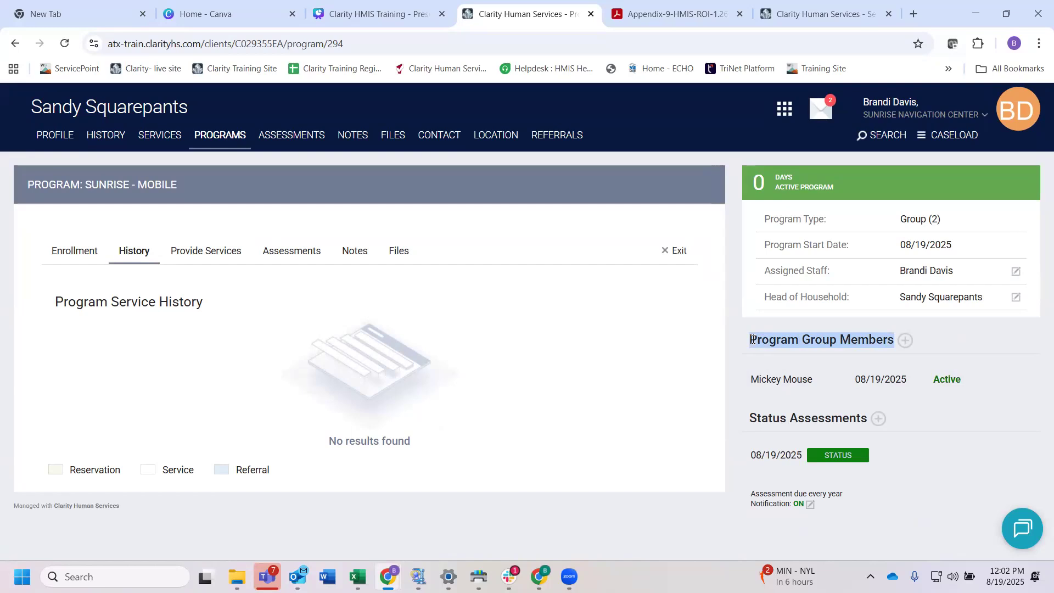
pyautogui.moveTo(889, 339); pyautogui.dragTo(750, 339)
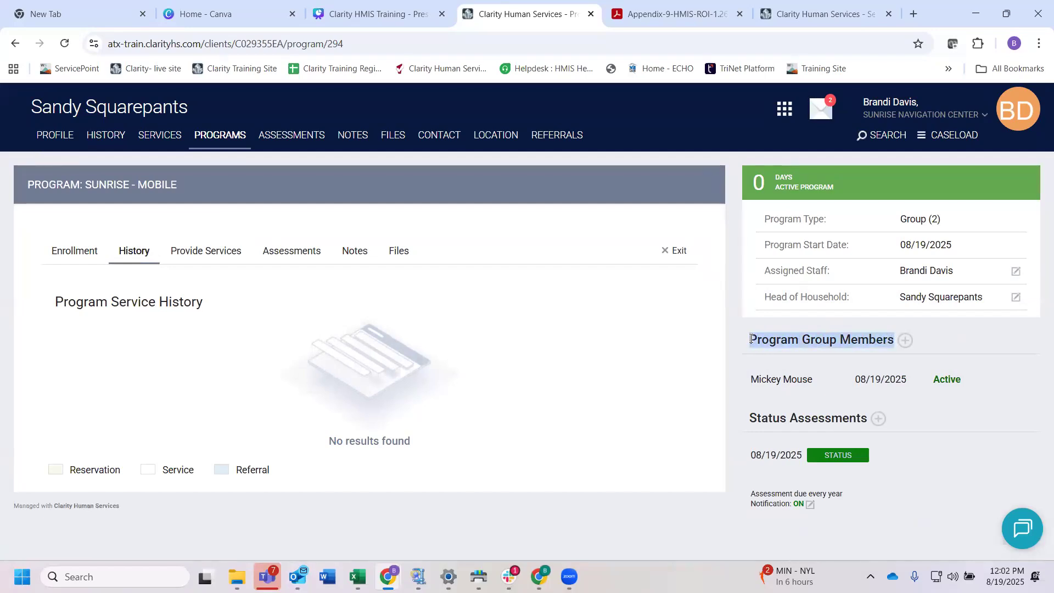
pyautogui.click(905, 340)
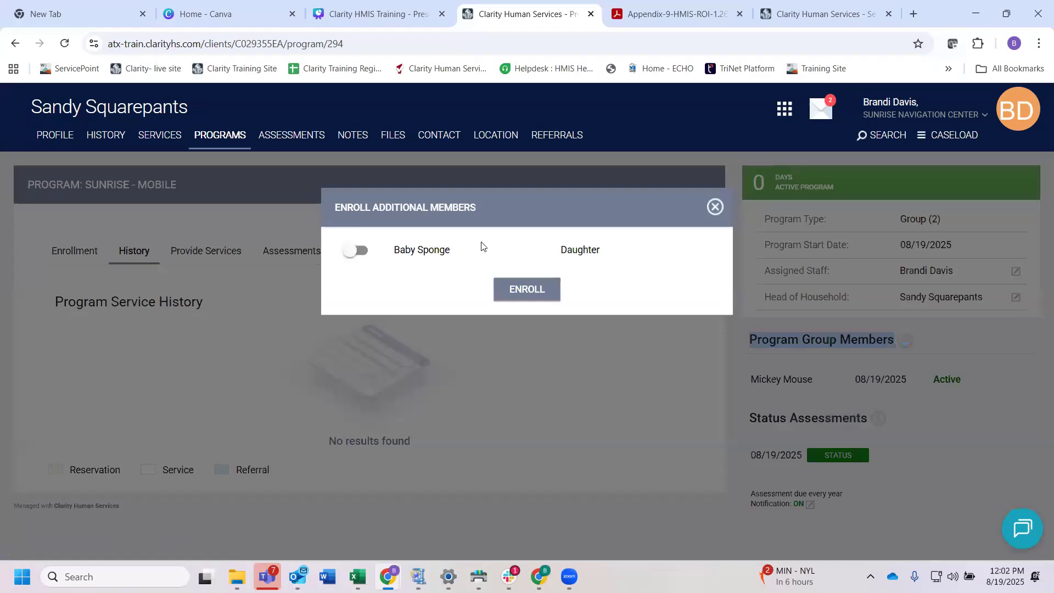
pyautogui.click(358, 251)
pyautogui.click(529, 287)
pyautogui.click(530, 295)
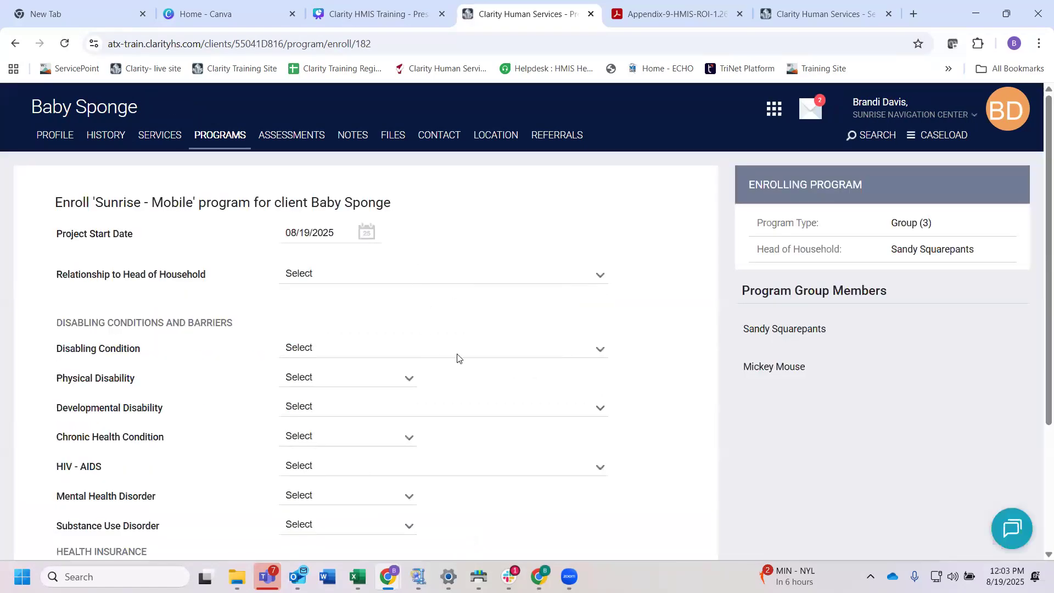
# Step: Keep the project start date of 08/19/2025 and set the newborn's relationship to Head of household's child
pyautogui.scroll(-1, 459, 357)
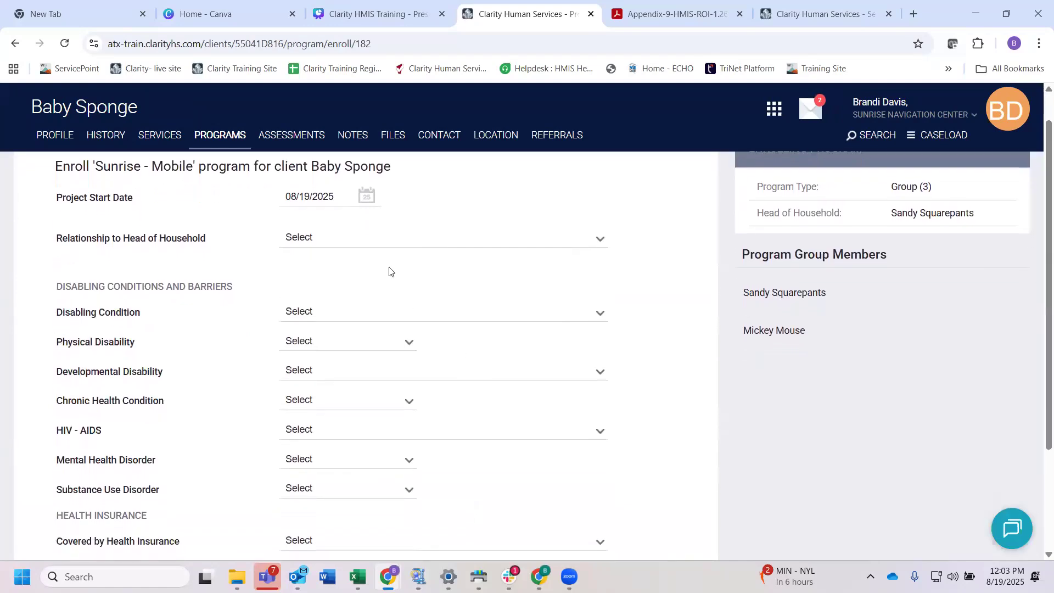
pyautogui.scroll(1, 390, 272)
pyautogui.click(335, 233)
pyautogui.click(261, 237)
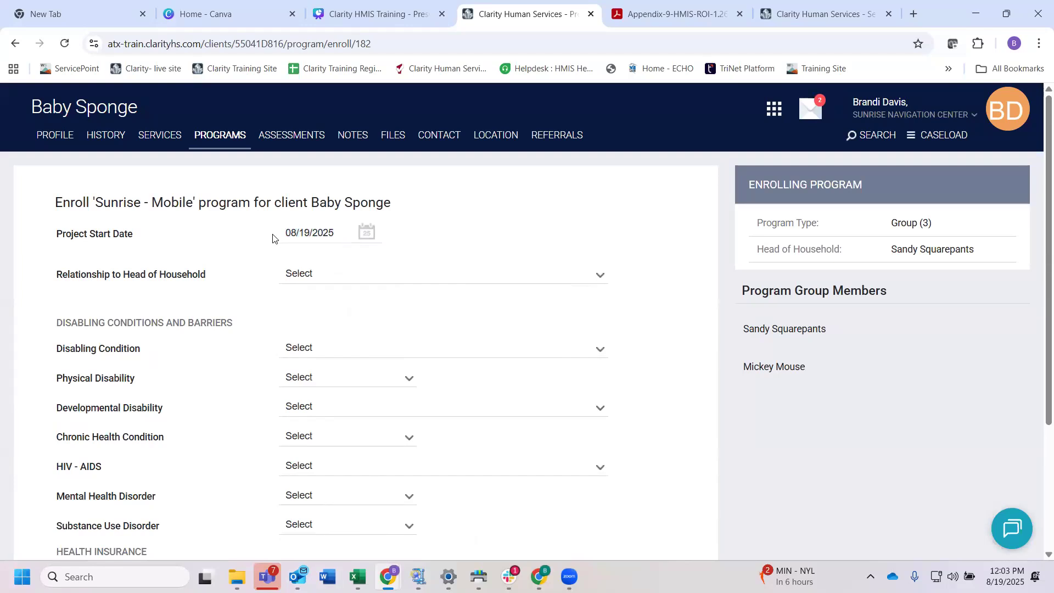
pyautogui.click(319, 274)
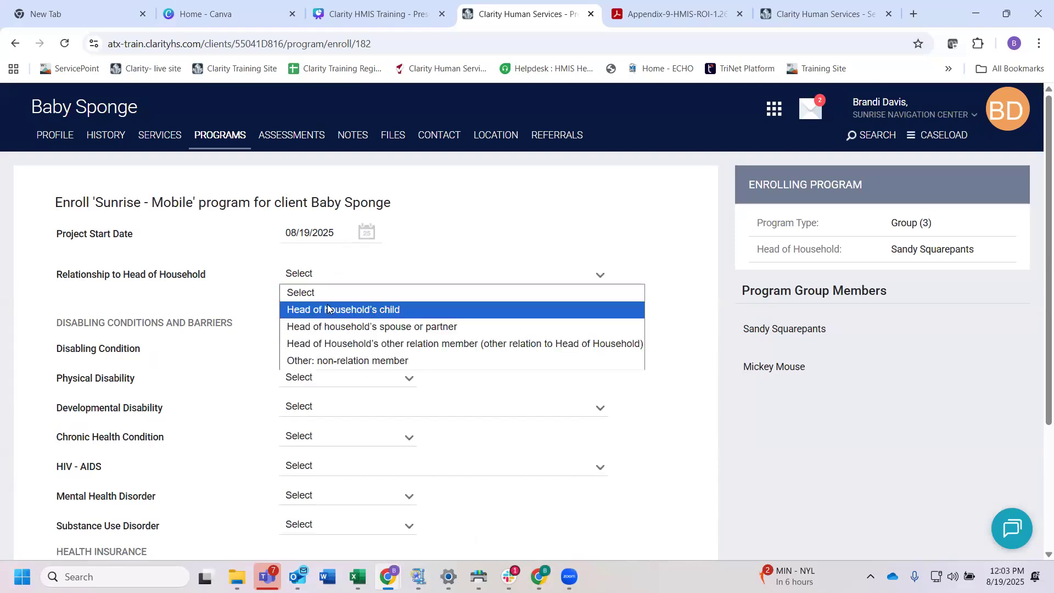
pyautogui.click(379, 312)
# Step: Set Disabling Condition and all six specific disability, health and substance use fields to No for the newborn
pyautogui.scroll(-1, 376, 312)
pyautogui.click(327, 281)
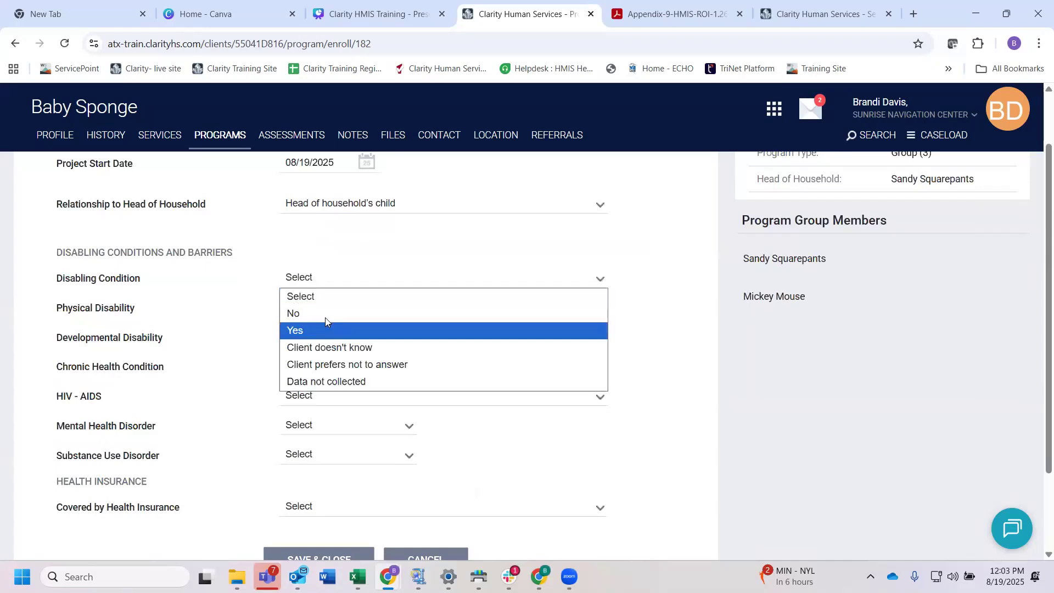
pyautogui.click(323, 314)
pyautogui.scroll(-1, 299, 247)
pyautogui.click(299, 249)
pyautogui.click(299, 282)
pyautogui.click(300, 283)
pyautogui.click(301, 311)
pyautogui.click(305, 310)
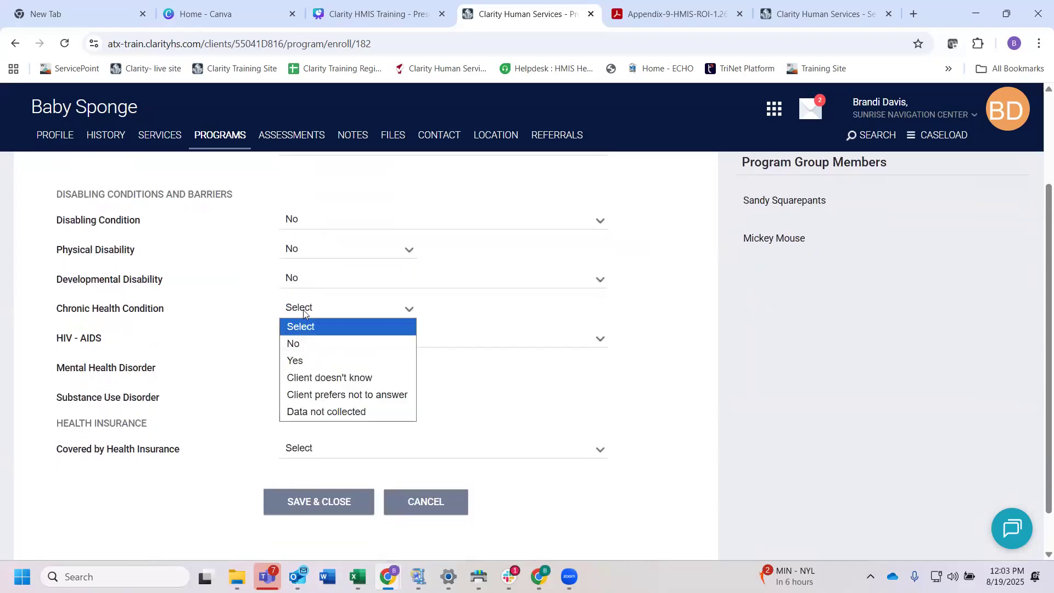
pyautogui.click(308, 341)
pyautogui.click(309, 340)
pyautogui.click(310, 370)
pyautogui.click(308, 366)
pyautogui.click(309, 400)
pyautogui.click(312, 403)
pyautogui.click(332, 428)
# Step: Set Covered by Health Insurance to No and save and close the newborn's enrollment
pyautogui.scroll(-1, 331, 424)
pyautogui.click(328, 403)
pyautogui.click(318, 437)
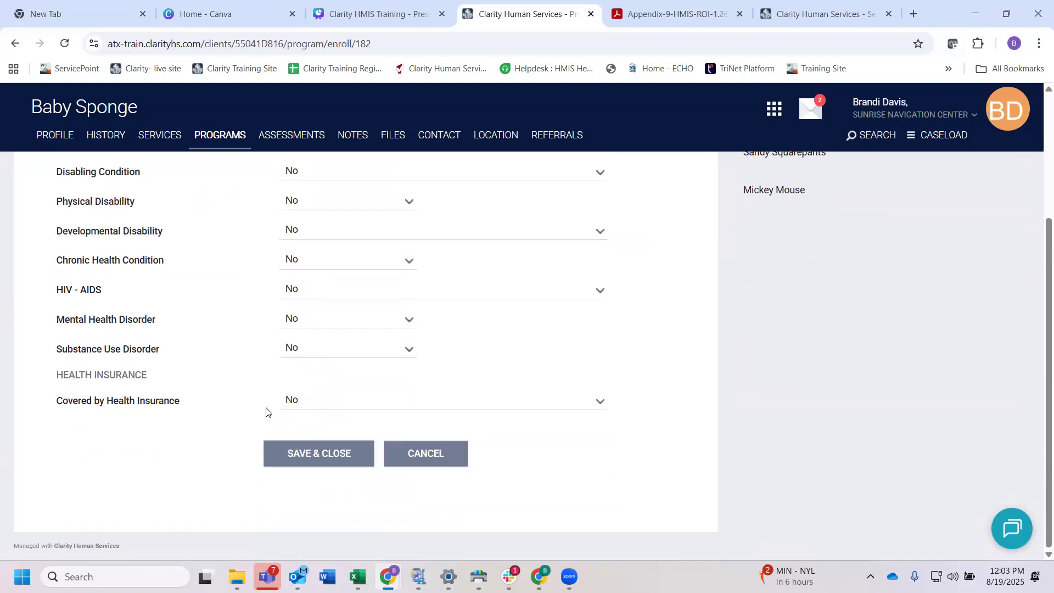
pyautogui.click(321, 454)
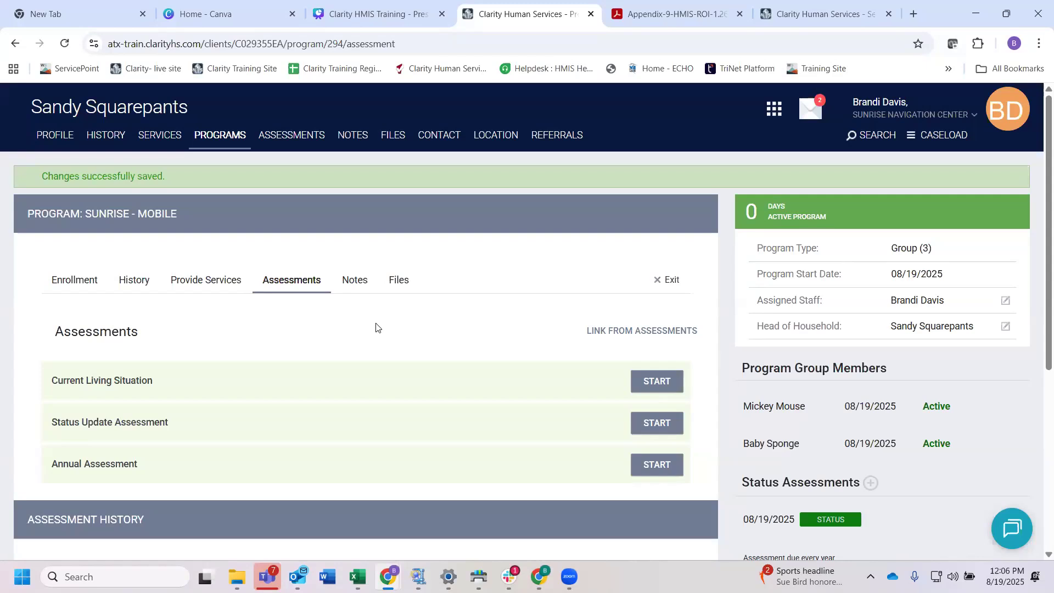
# Step: Reopen the Sunrise - Mobile enrollment from the client's program history and locate Annual Assessment among its assessments
pyautogui.click(298, 286)
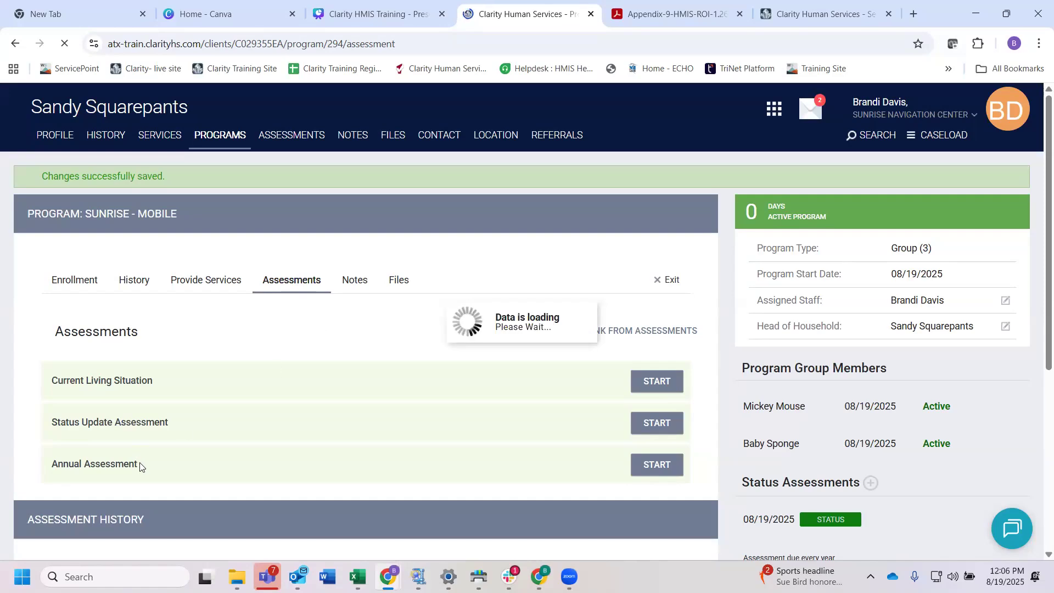
pyautogui.moveTo(146, 439); pyautogui.dragTo(47, 443)
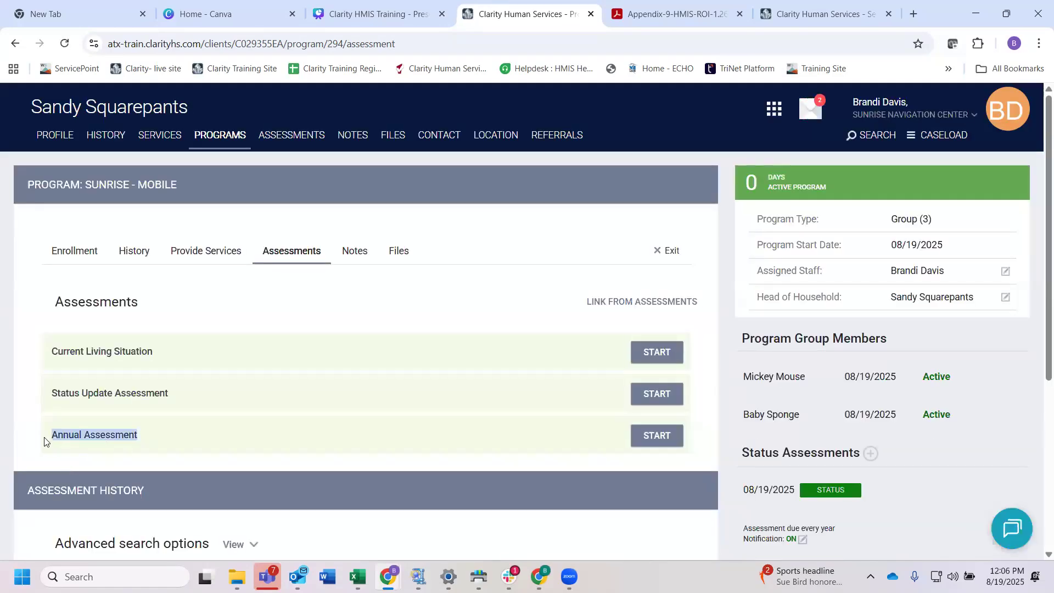
pyautogui.click(225, 137)
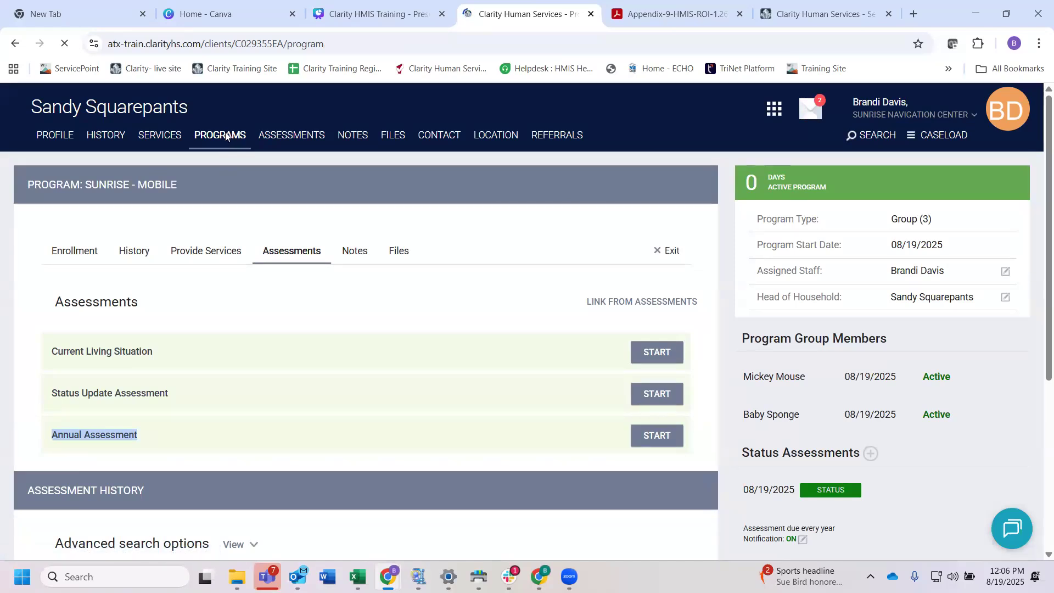
pyautogui.moveTo(62, 276)
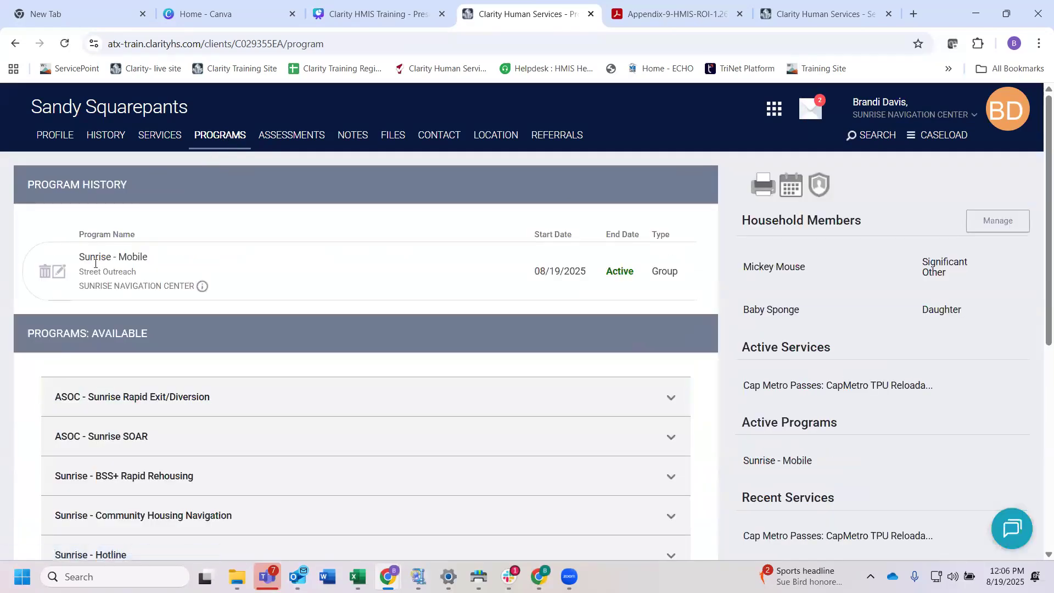
pyautogui.click(61, 276)
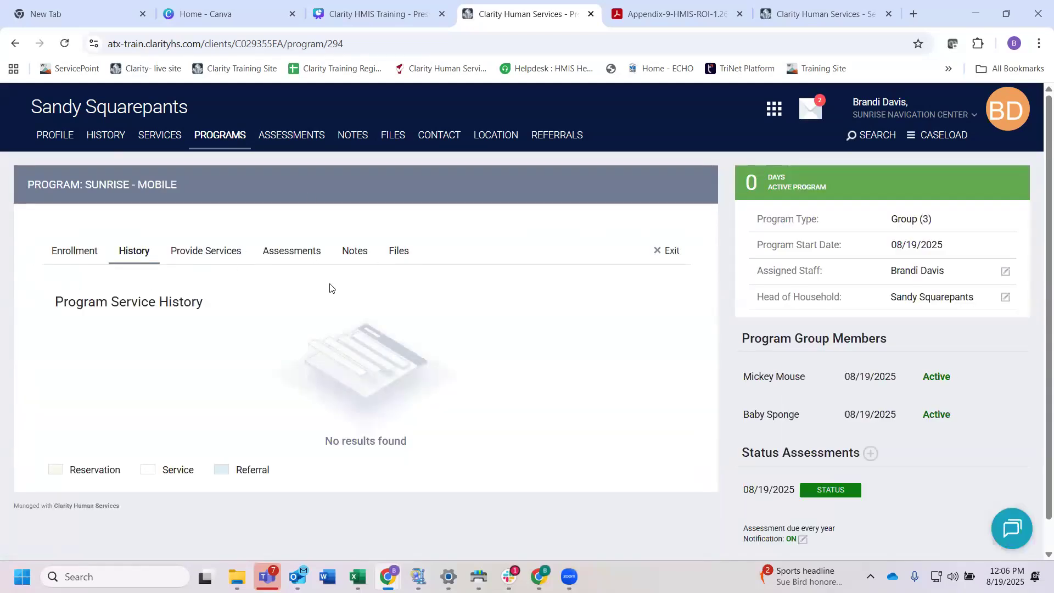
pyautogui.click(296, 251)
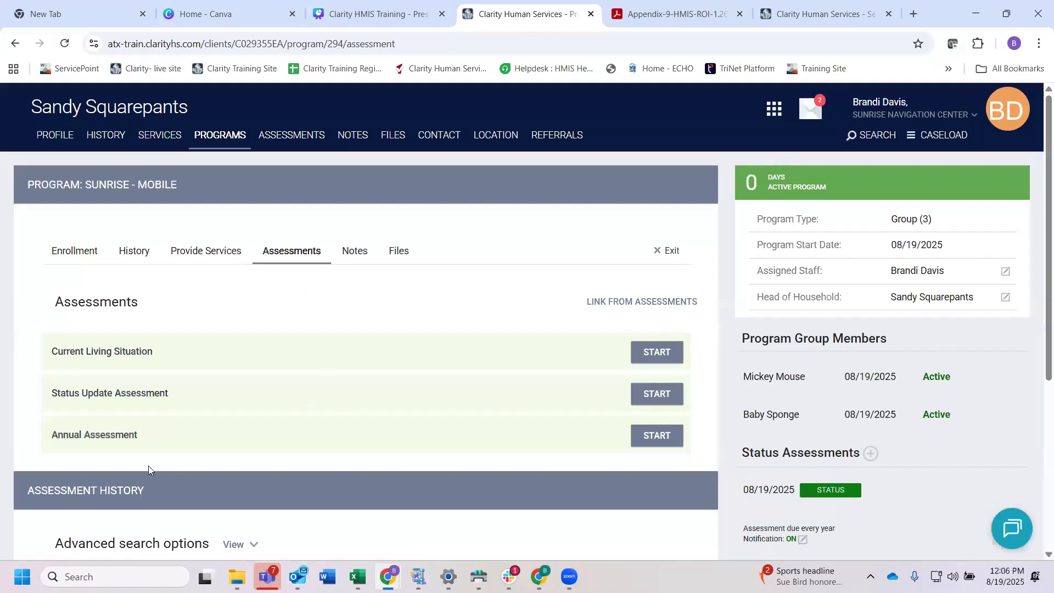
pyautogui.tripleClick(53, 434)
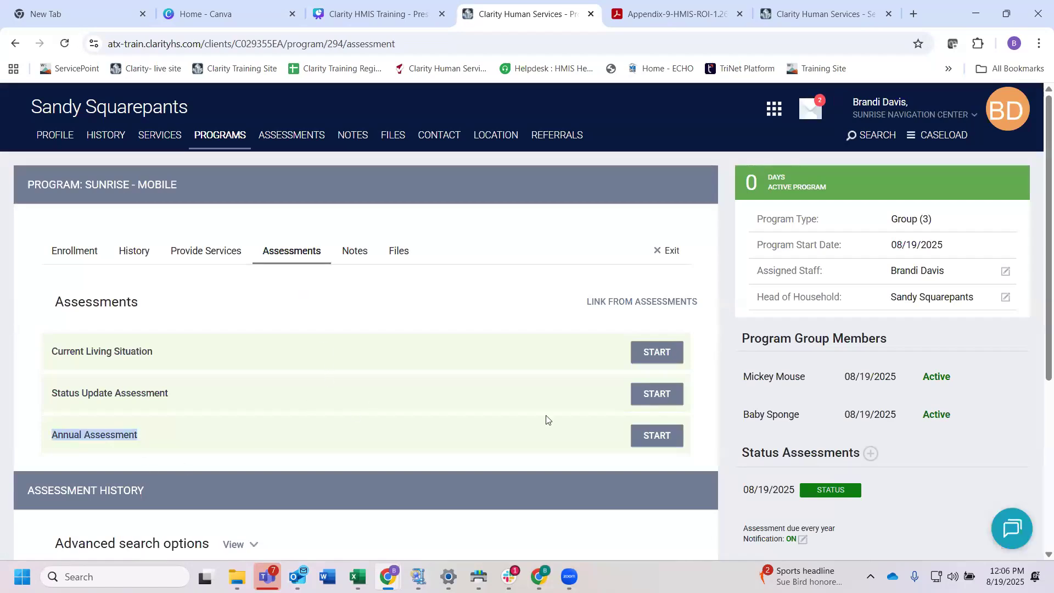
# Step: Start an Annual Assessment for the head of household only, excluding the significant other and the daughter
pyautogui.click(657, 434)
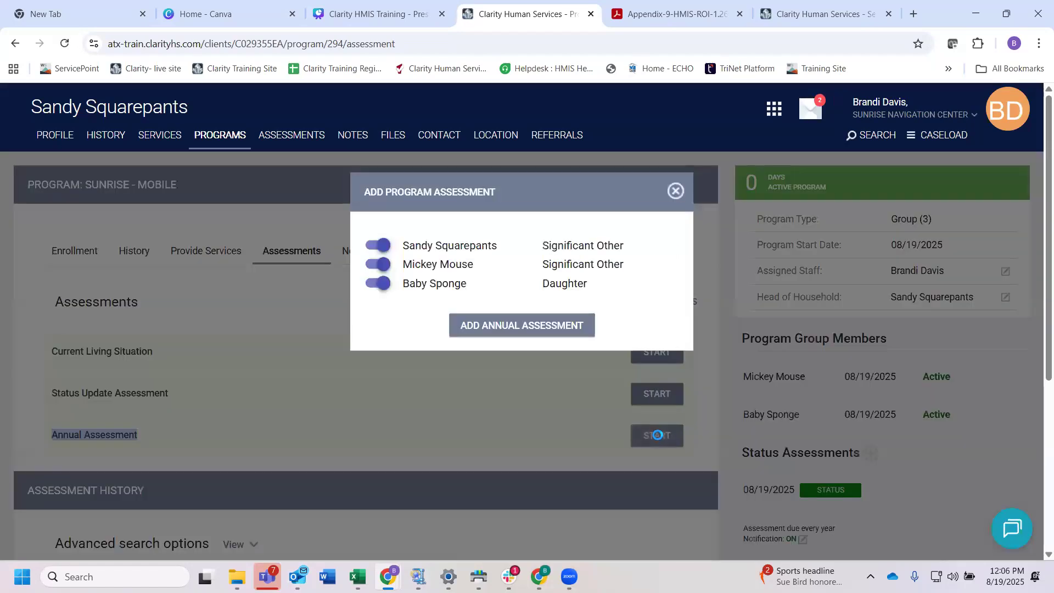
pyautogui.click(478, 325)
pyautogui.click(376, 264)
pyautogui.click(377, 283)
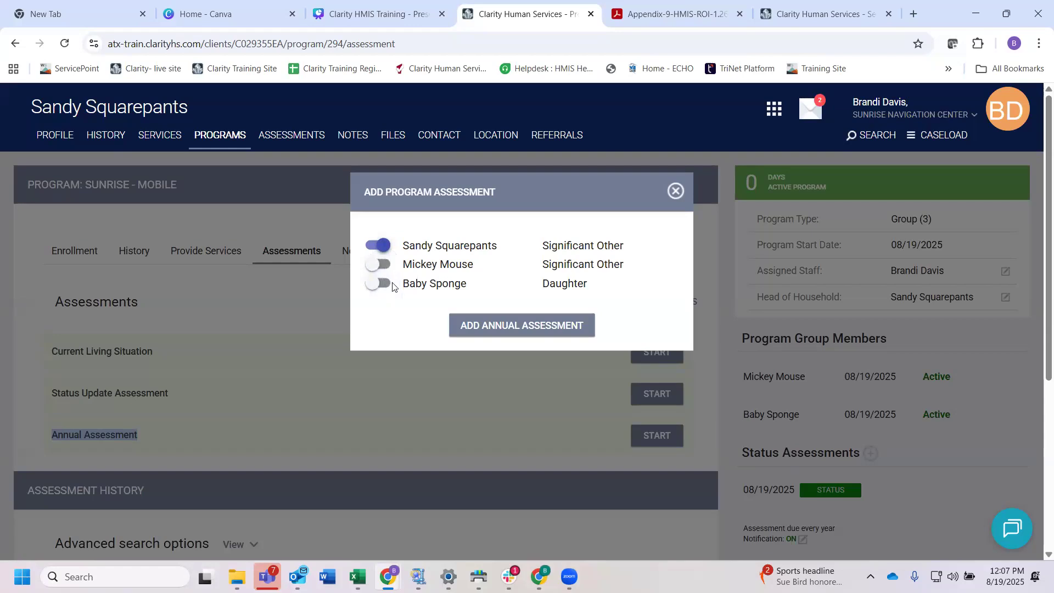
pyautogui.click(522, 325)
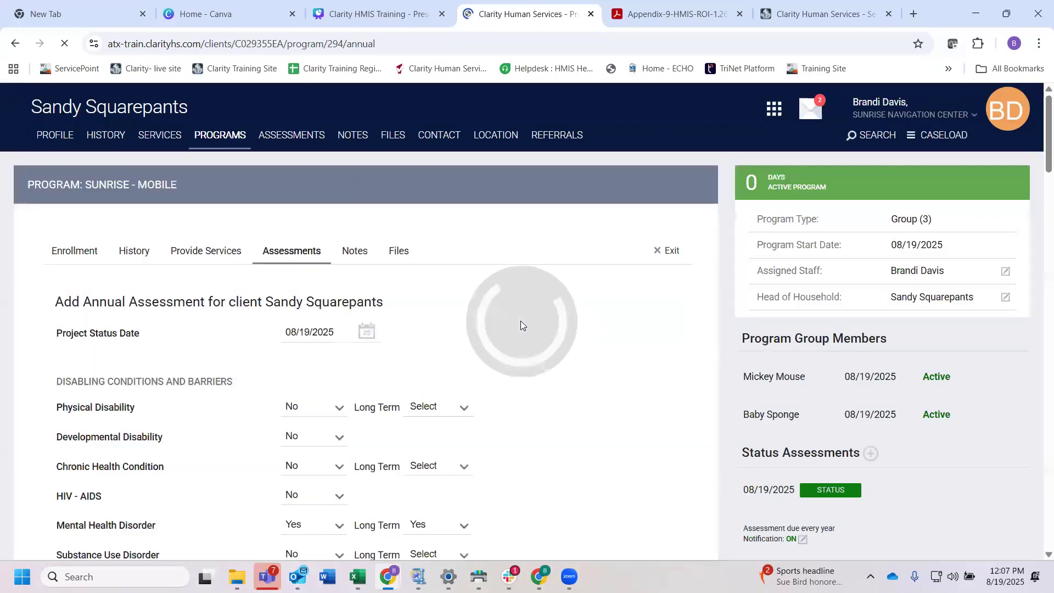
# Step: Check the disability, income, non-cash benefit and health insurance answers in the head of household's annual assessment and save it
pyautogui.scroll(-3, 454, 323)
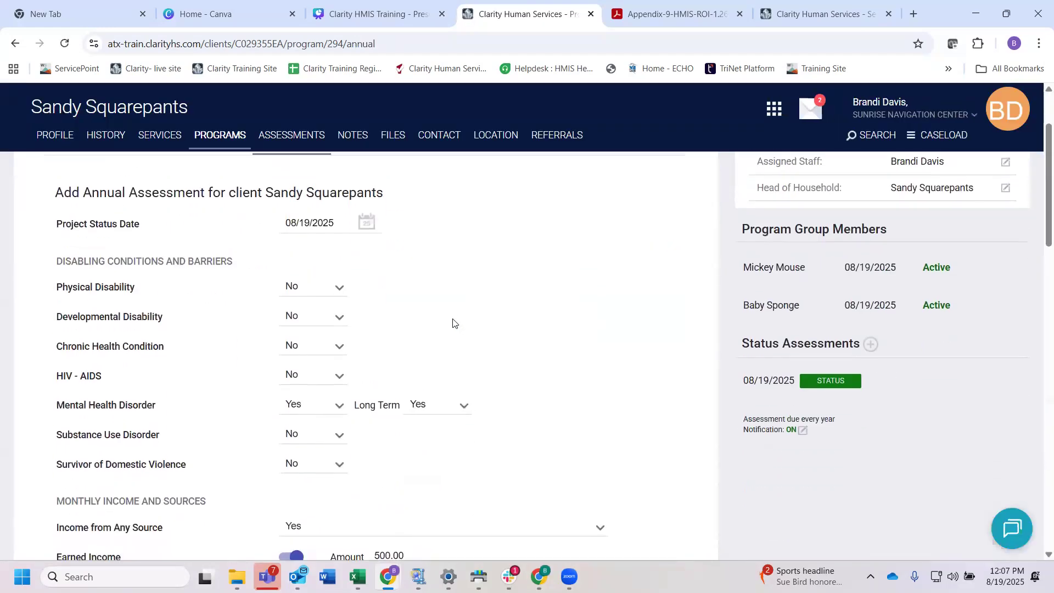
pyautogui.scroll(-6, 454, 324)
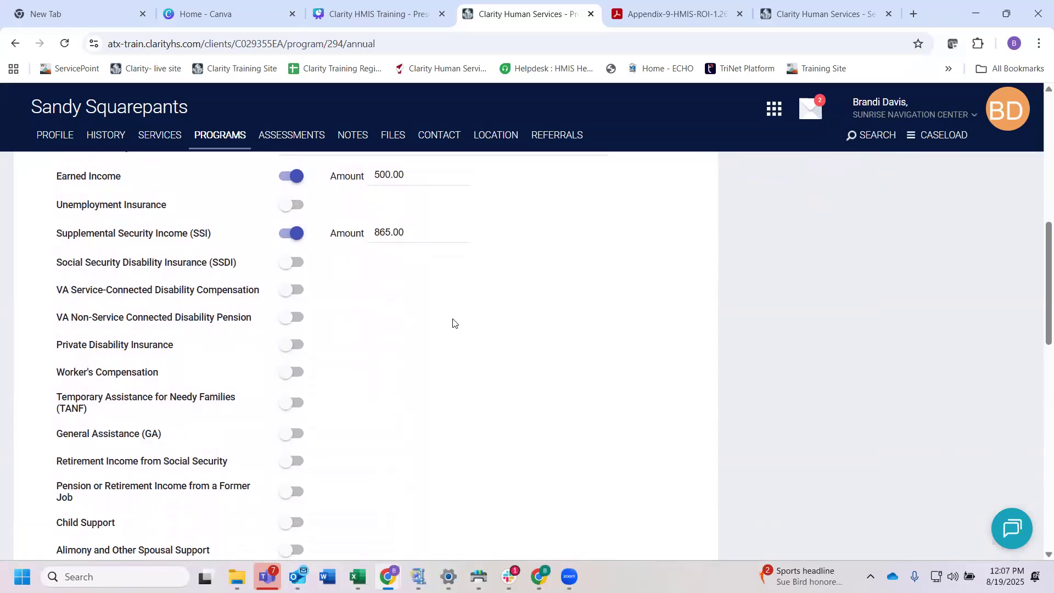
pyautogui.scroll(4, 453, 323)
pyautogui.scroll(-1, 454, 323)
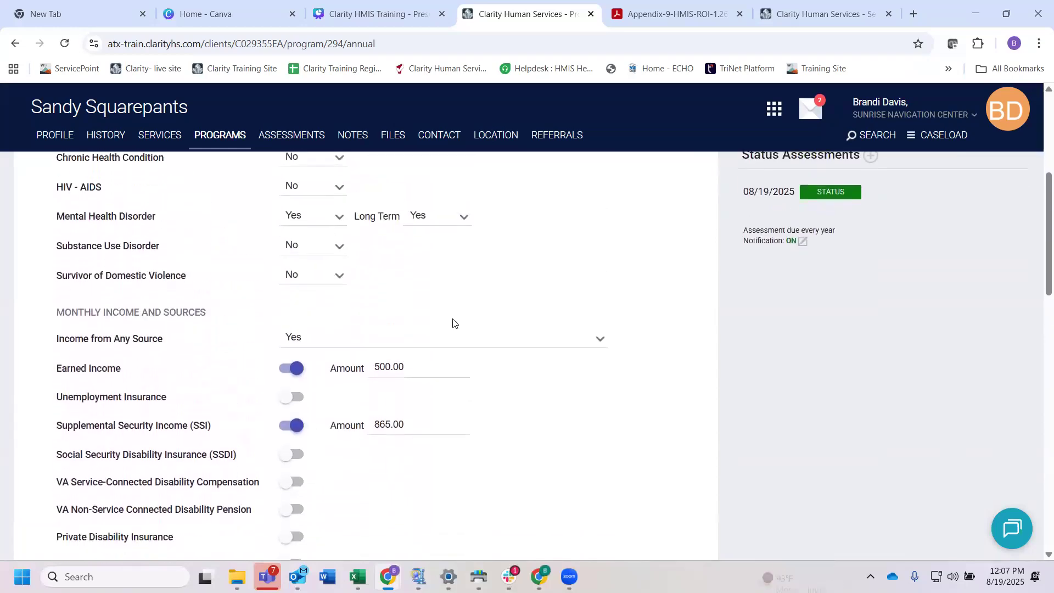
pyautogui.scroll(-1, 453, 322)
pyautogui.scroll(-5, 453, 319)
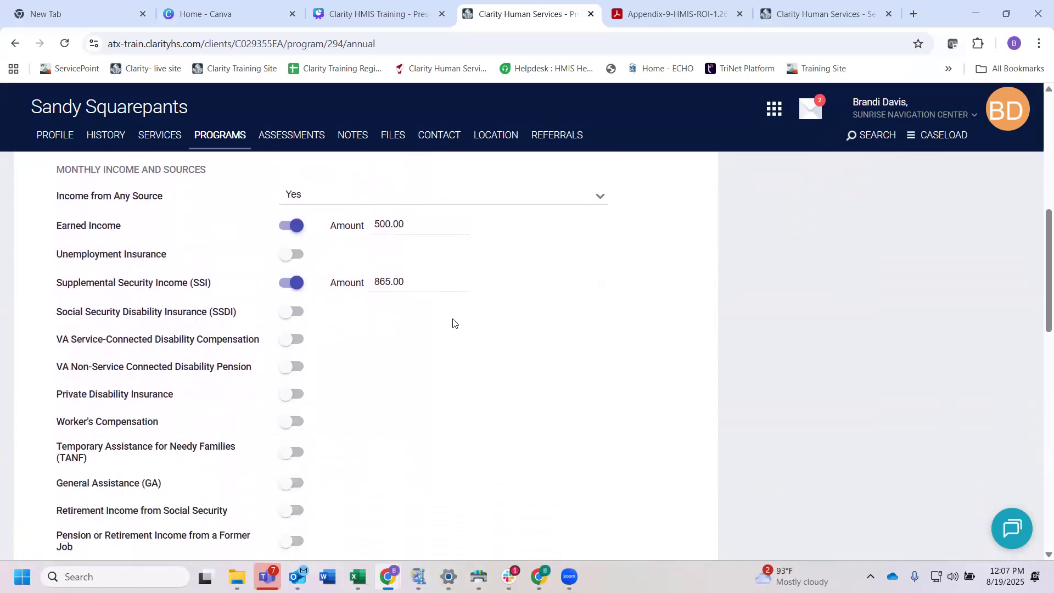
pyautogui.scroll(-8, 453, 323)
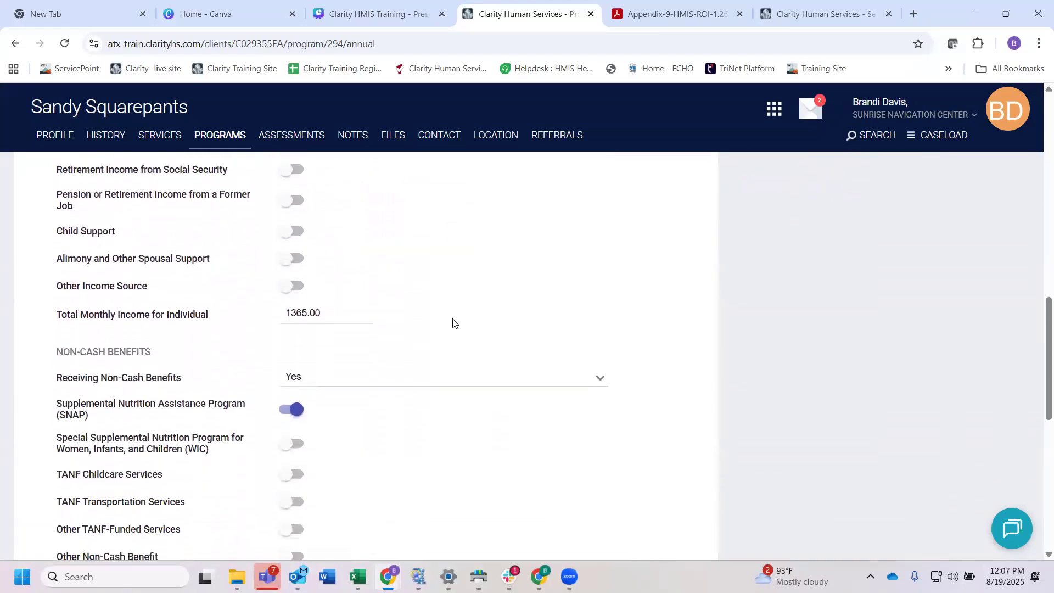
pyautogui.scroll(-3, 453, 321)
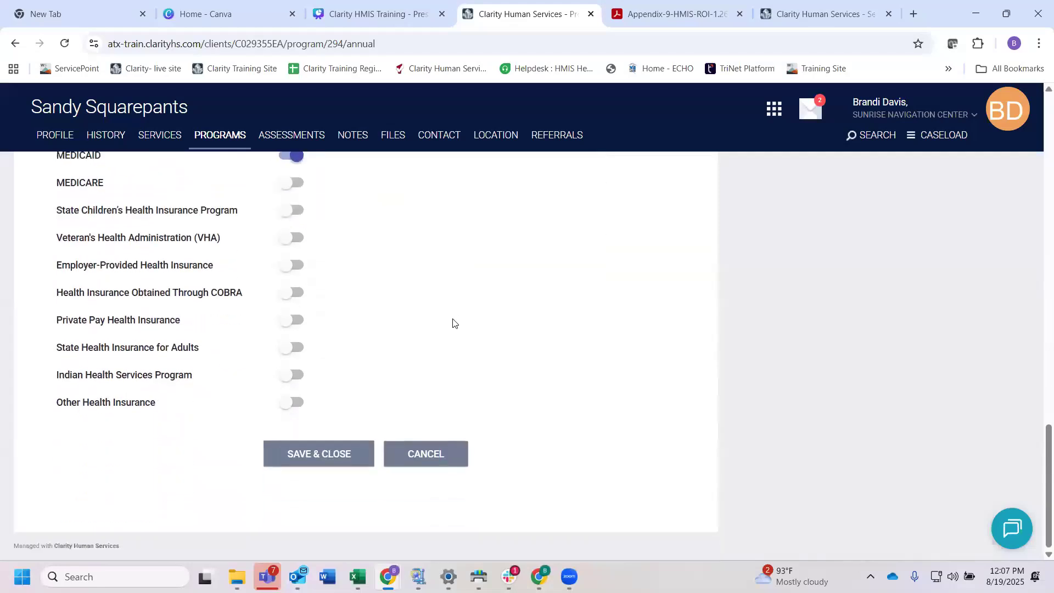
pyautogui.click(325, 455)
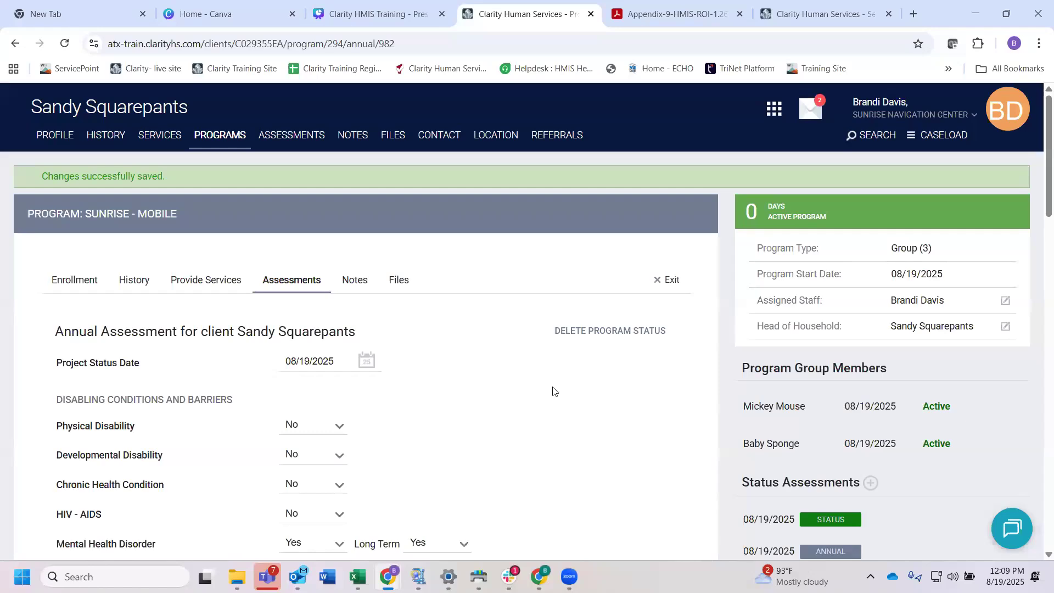
# Step: Look over the saved annual assessment down to its health insurance section
pyautogui.scroll(-2, 553, 392)
pyautogui.scroll(-18, 553, 391)
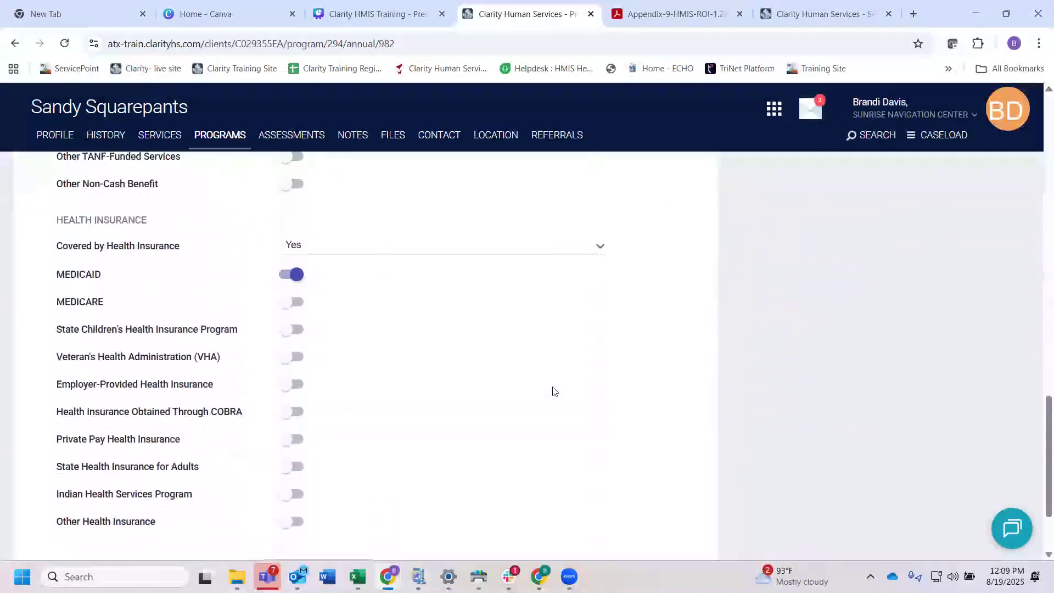
pyautogui.click(307, 466)
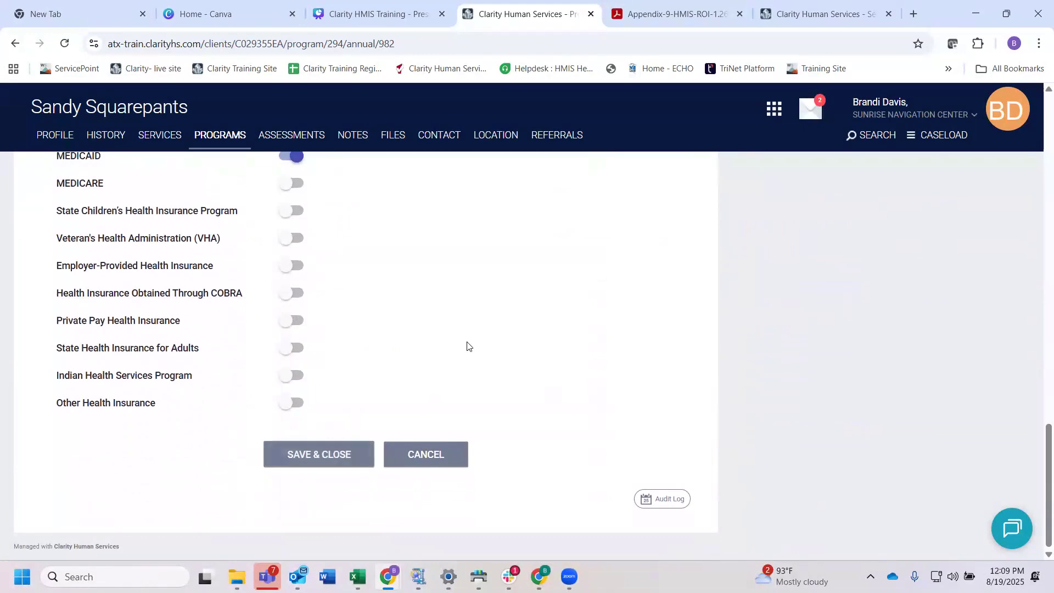
pyautogui.scroll(18, 467, 344)
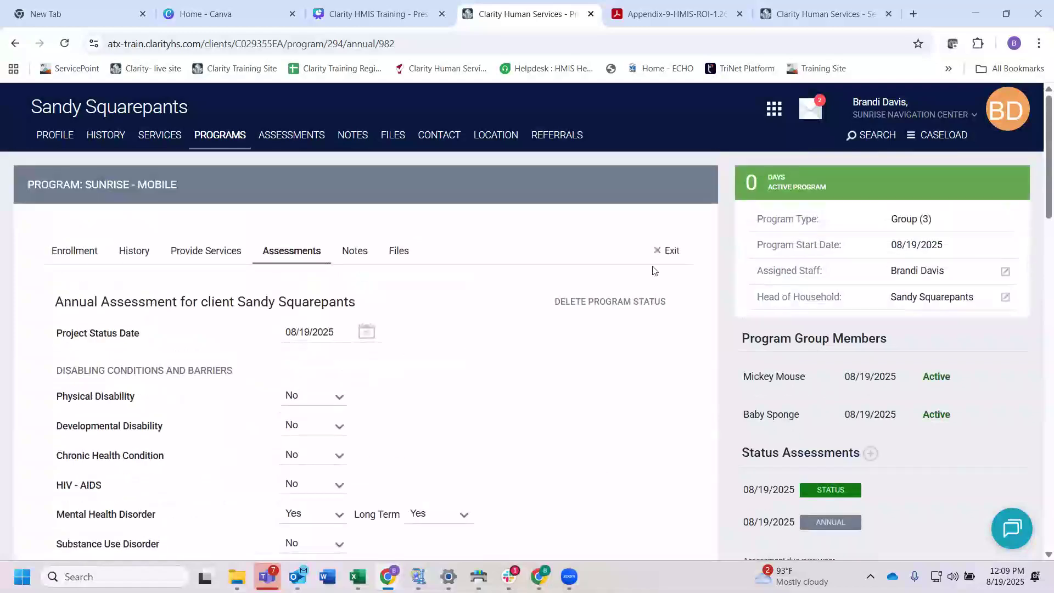
# Step: Open the client's profile and view the list of available client reports
pyautogui.click(54, 136)
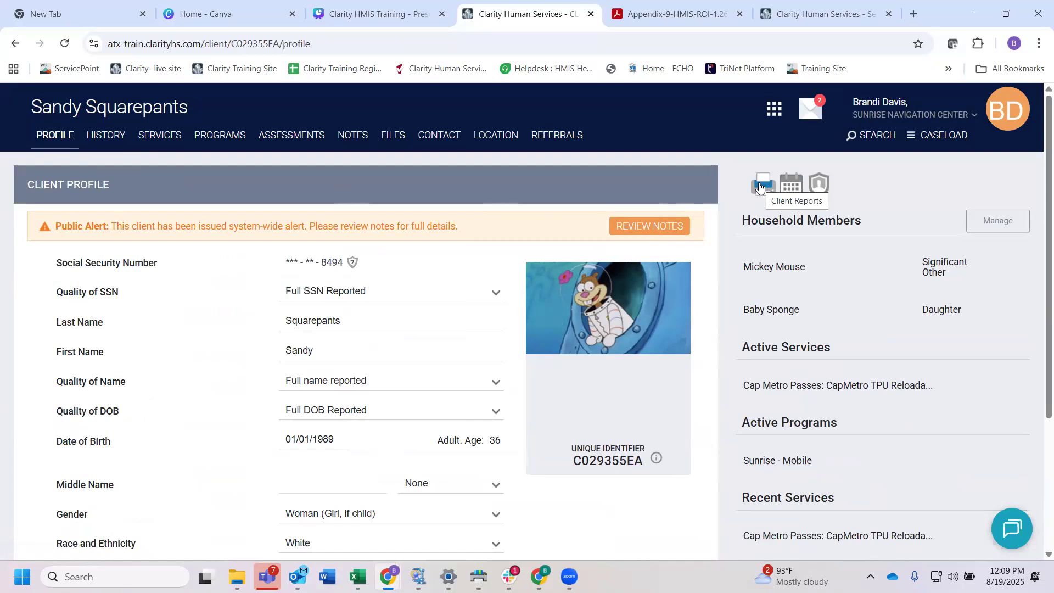
pyautogui.click(759, 187)
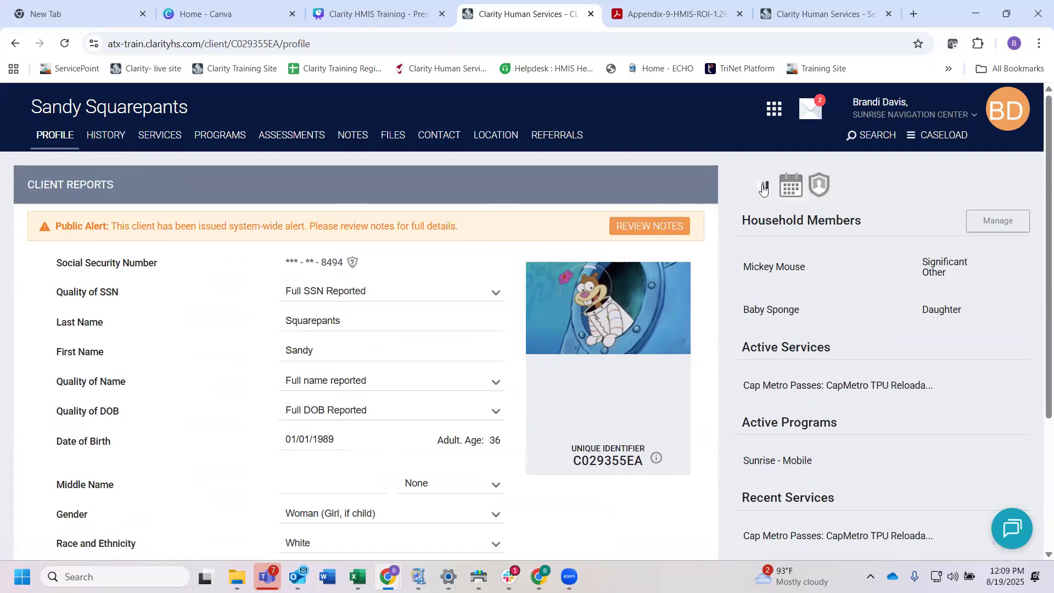
pyautogui.scroll(-1, 289, 443)
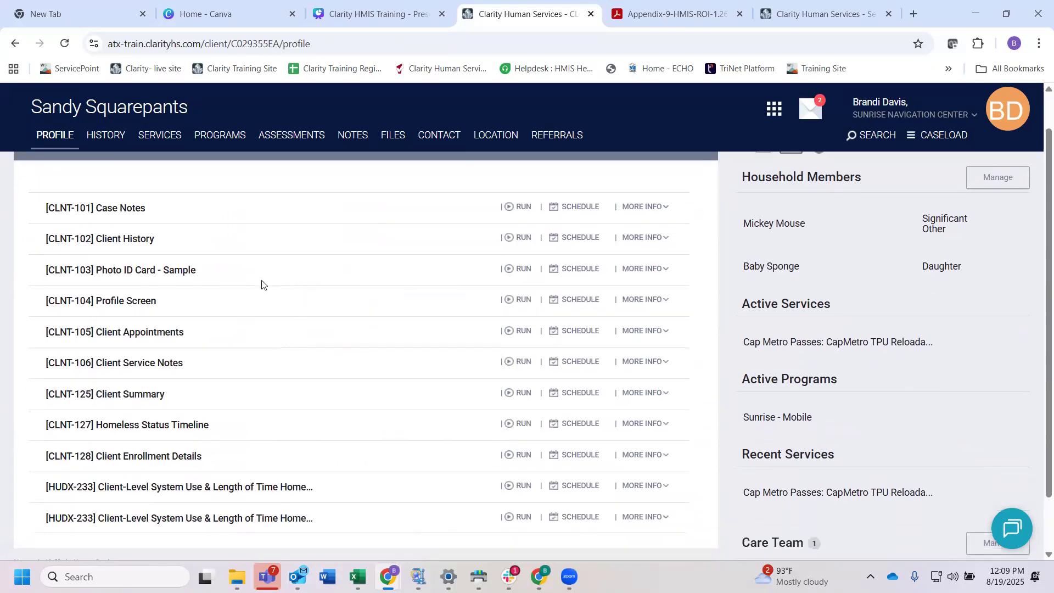
pyautogui.scroll(1, 430, 217)
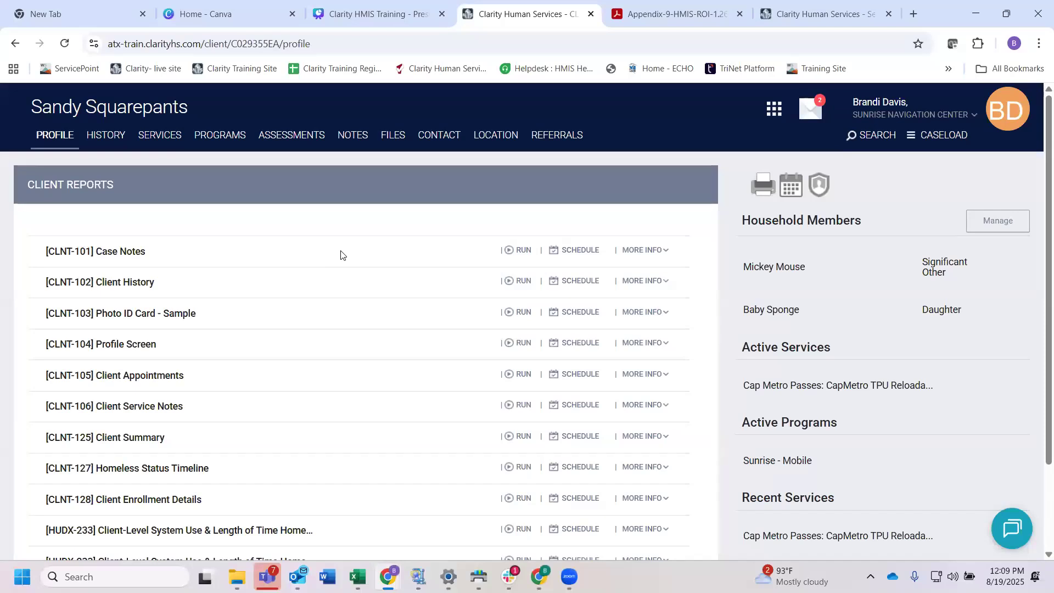
# Step: Open the agency's report library and expand the HUD Reports category
pyautogui.click(772, 113)
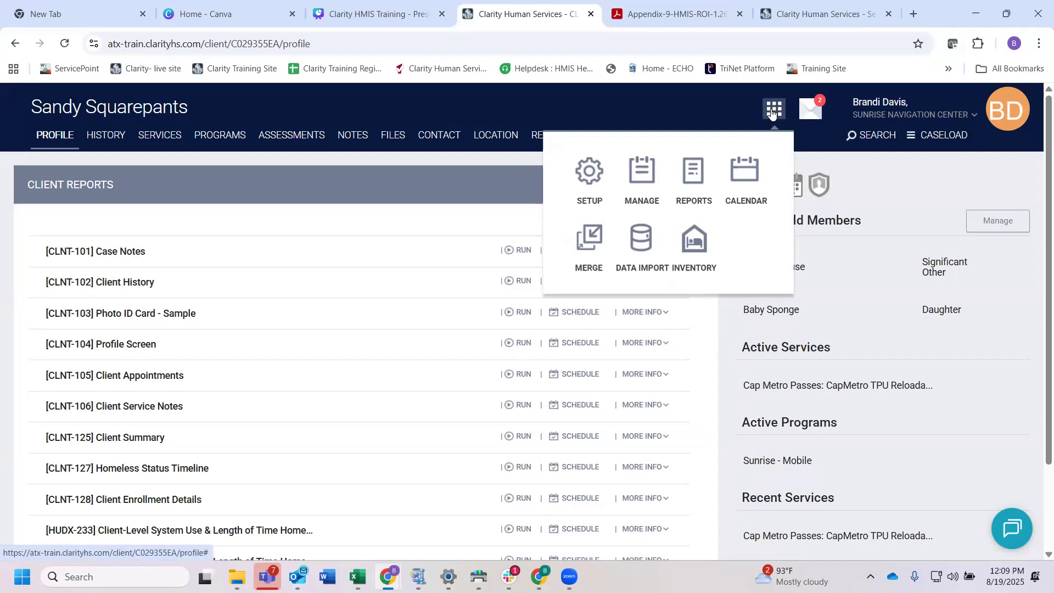
pyautogui.click(695, 177)
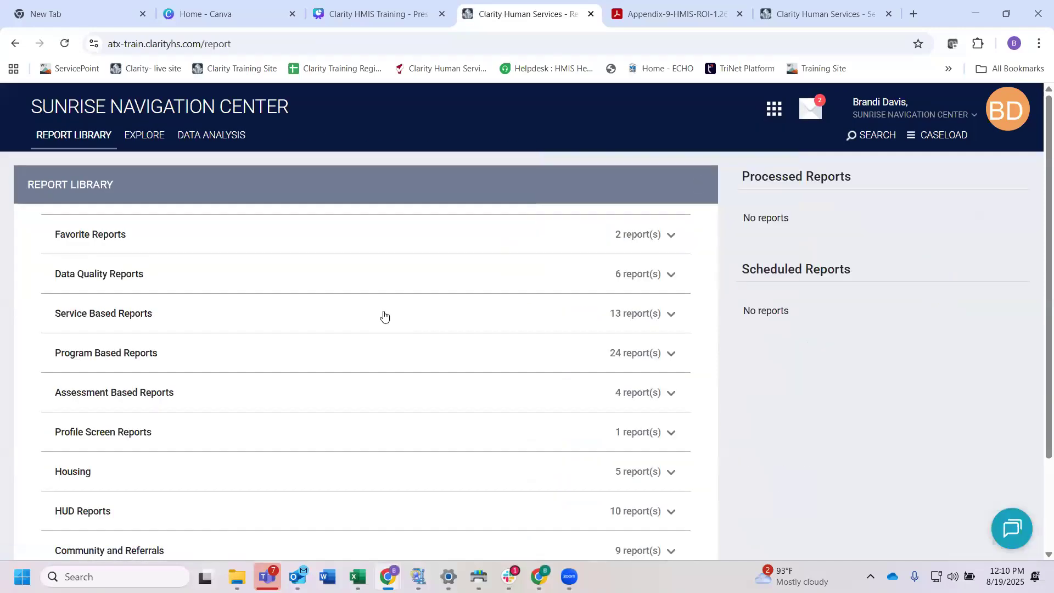
pyautogui.scroll(-2, 384, 315)
pyautogui.scroll(2, 383, 315)
pyautogui.scroll(-2, 301, 369)
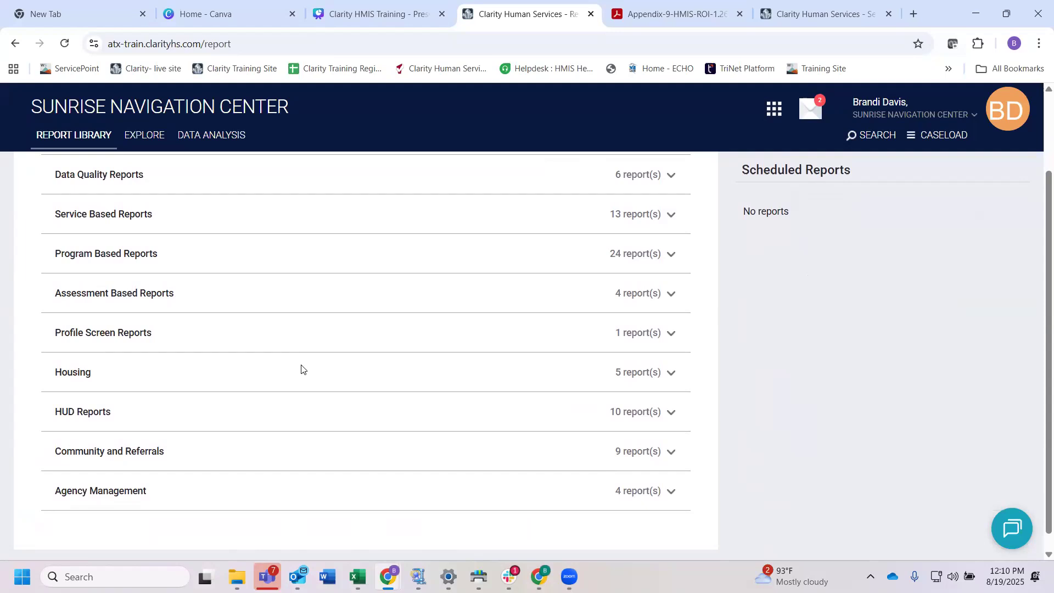
pyautogui.click(426, 417)
# Step: Remove the HMIS Data Quality Report [FY 2024] from the favorite reports and add it back
pyautogui.scroll(2, 426, 417)
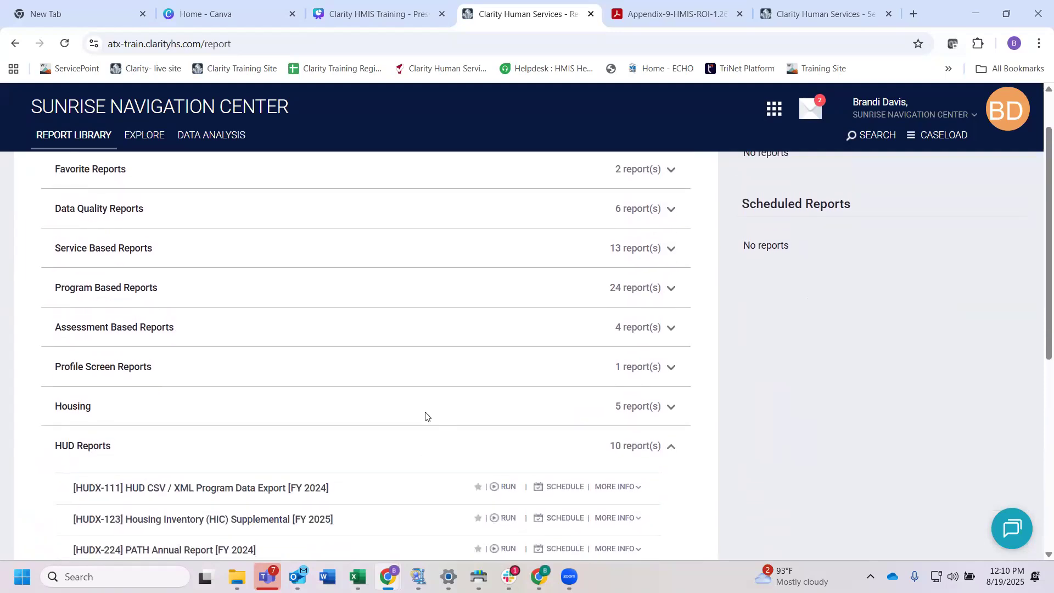
pyautogui.scroll(1, 426, 416)
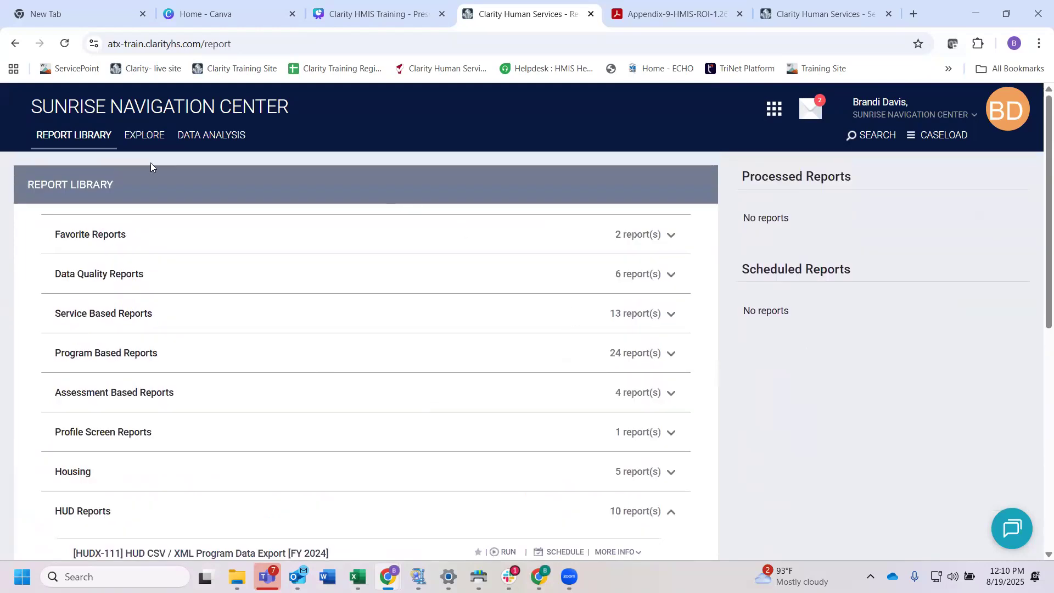
pyautogui.scroll(-4, 258, 285)
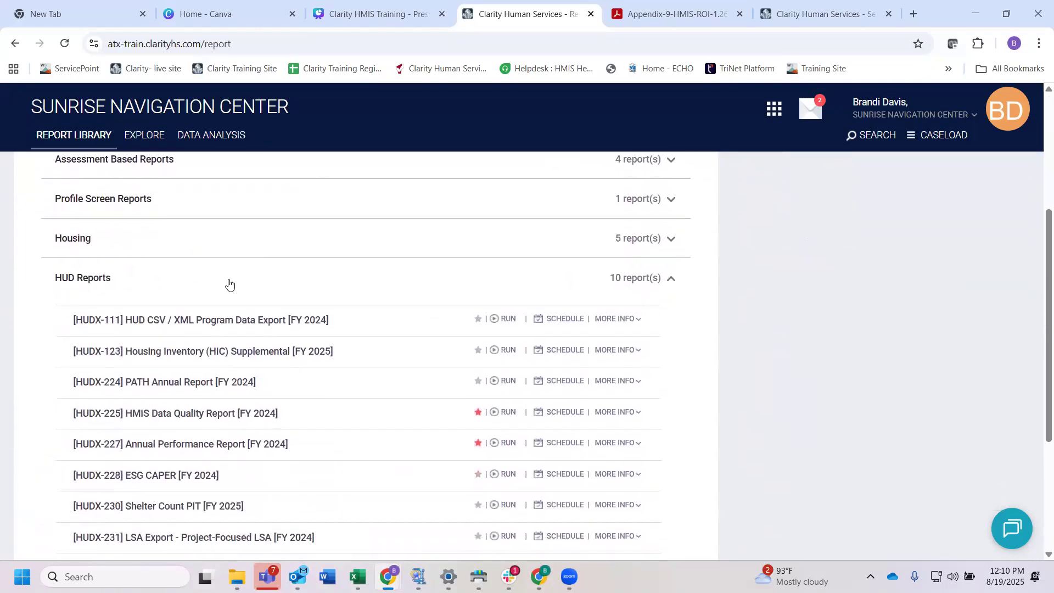
pyautogui.scroll(-3, 229, 283)
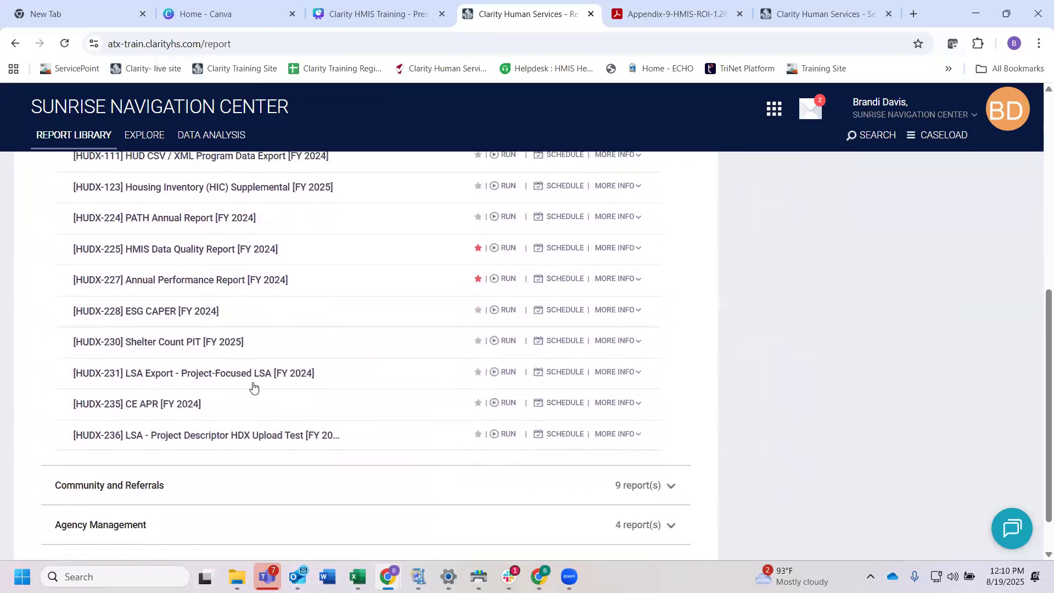
pyautogui.scroll(1, 253, 388)
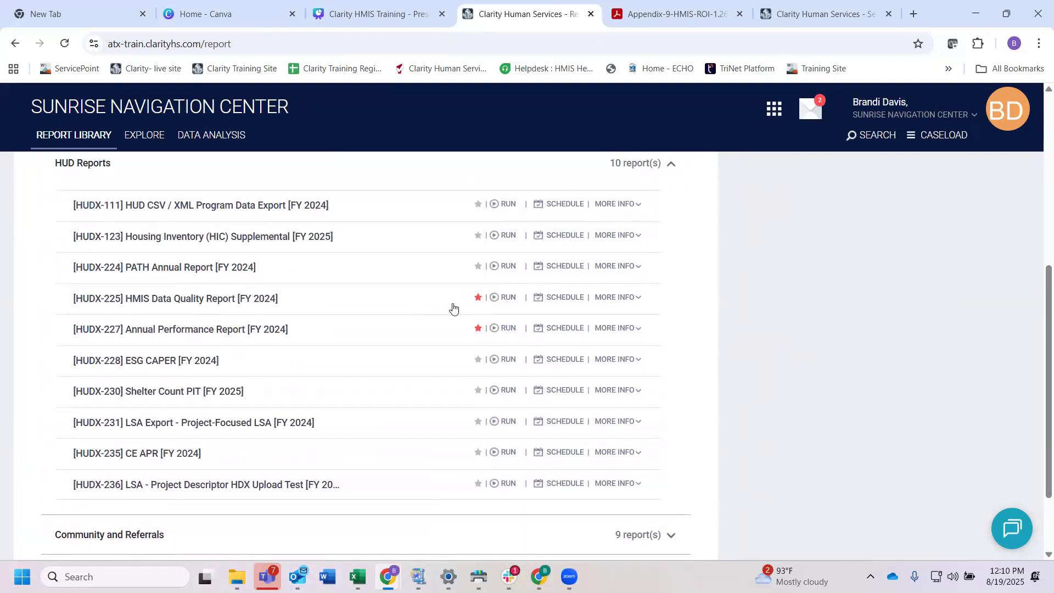
pyautogui.click(479, 299)
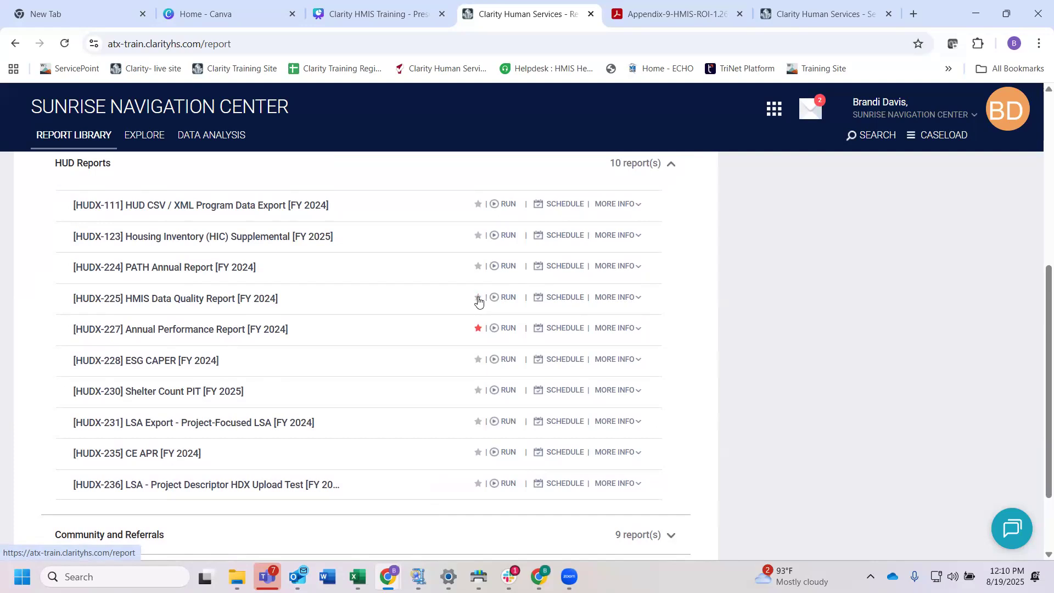
pyautogui.click(477, 300)
# Step: Start running the [HUDX-225] HMIS Data Quality Report [FY 2024] with SUNRISE NAVIGATION CENTER as the access agency
pyautogui.moveTo(281, 302); pyautogui.dragTo(121, 301)
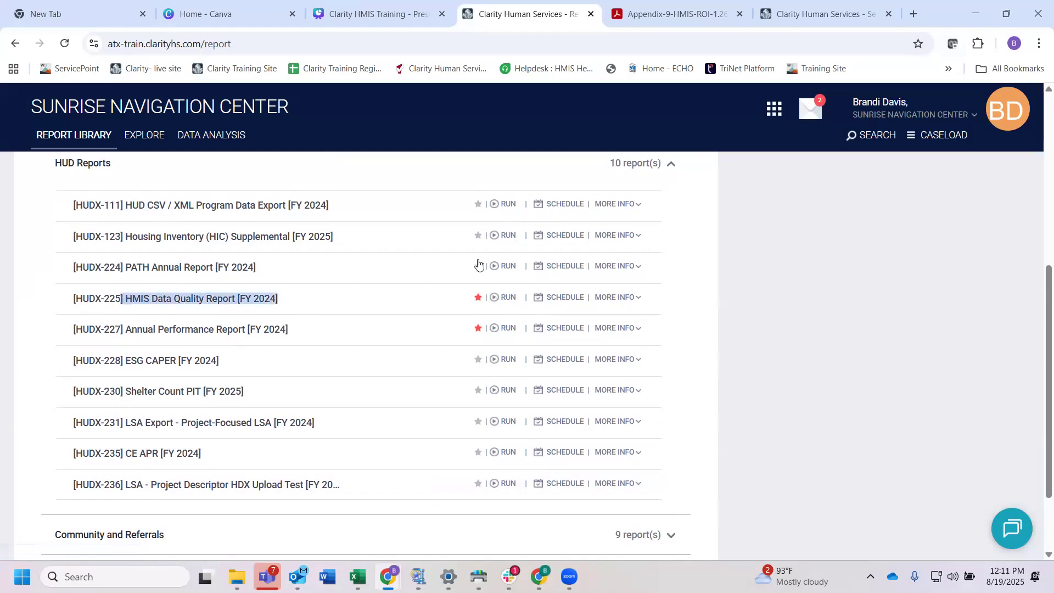
pyautogui.click(503, 301)
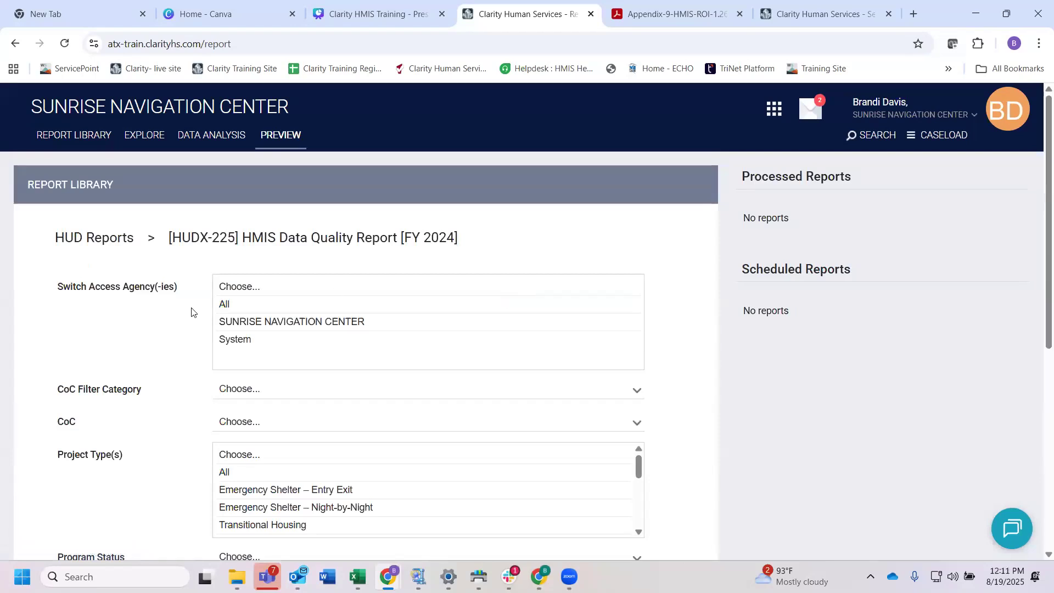
pyautogui.click(271, 314)
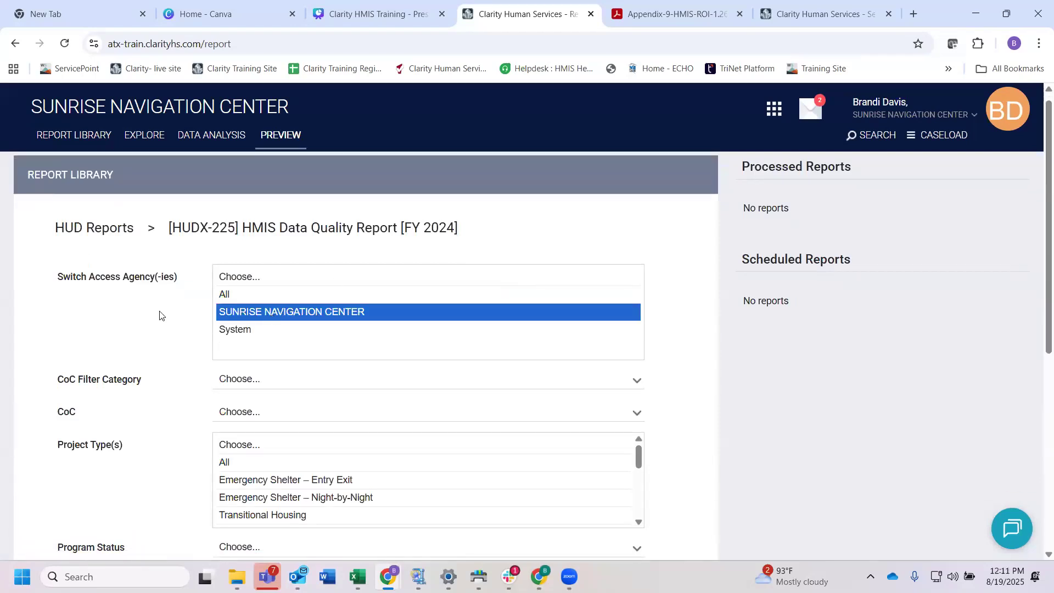
# Step: Set the report's CoC Filter Category to Agency CoC and its CoC to Austin/Travis County CoC
pyautogui.scroll(-1, 159, 313)
pyautogui.click(261, 312)
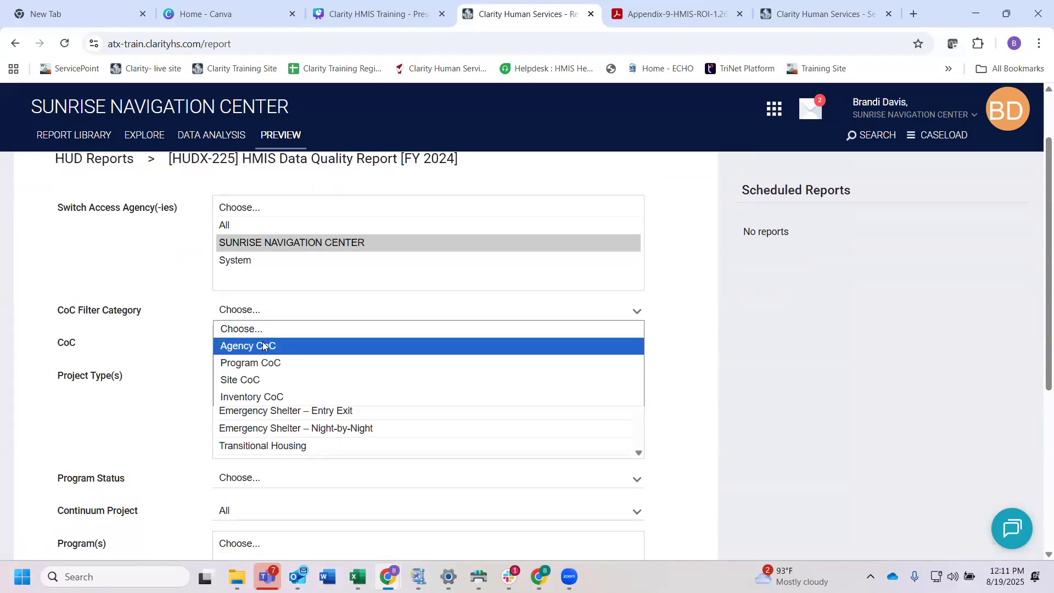
pyautogui.click(263, 343)
pyautogui.scroll(-1, 200, 345)
pyautogui.click(272, 302)
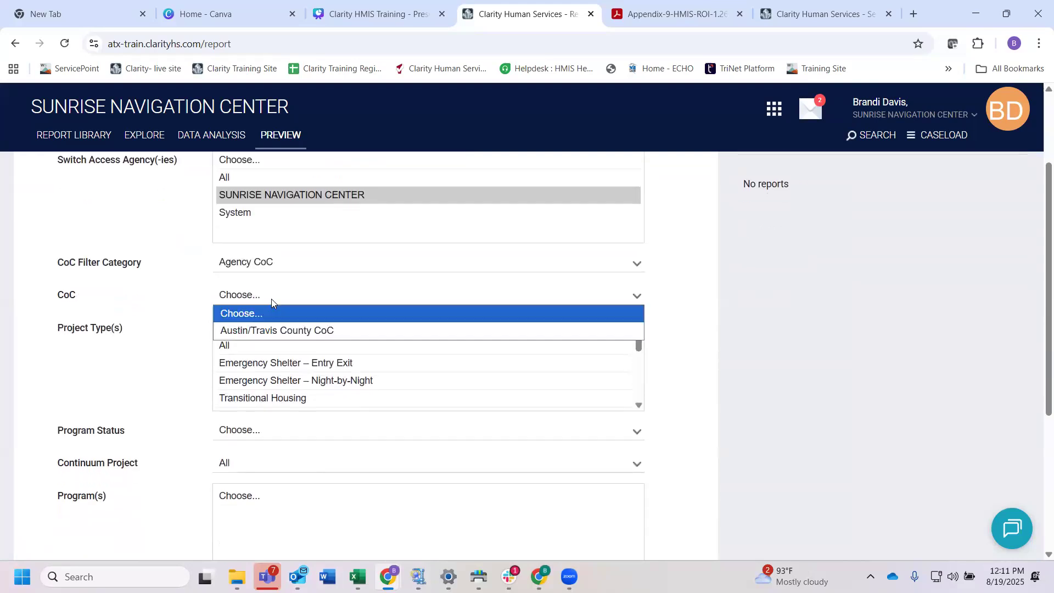
pyautogui.click(269, 331)
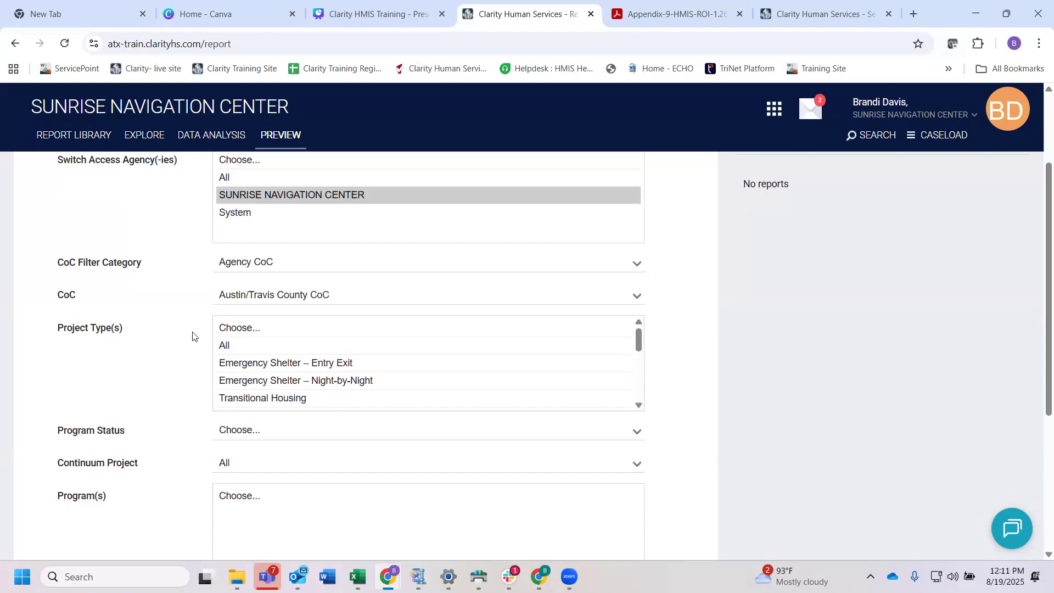
# Step: Set the report's Project Type(s) to All and its Program Status to All Programs
pyautogui.scroll(-1, 196, 337)
pyautogui.click(235, 315)
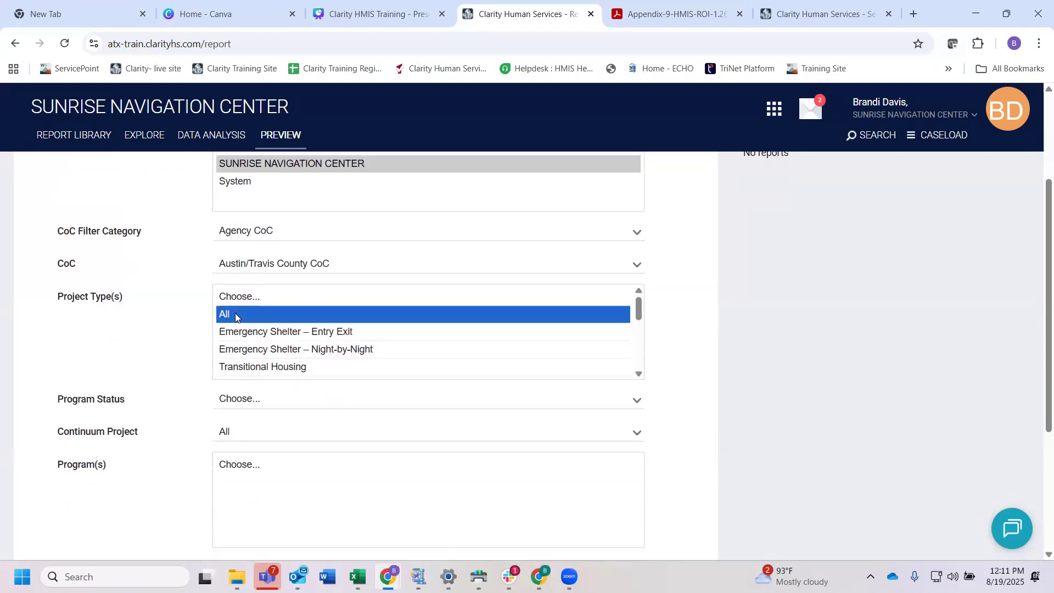
pyautogui.scroll(2, 176, 308)
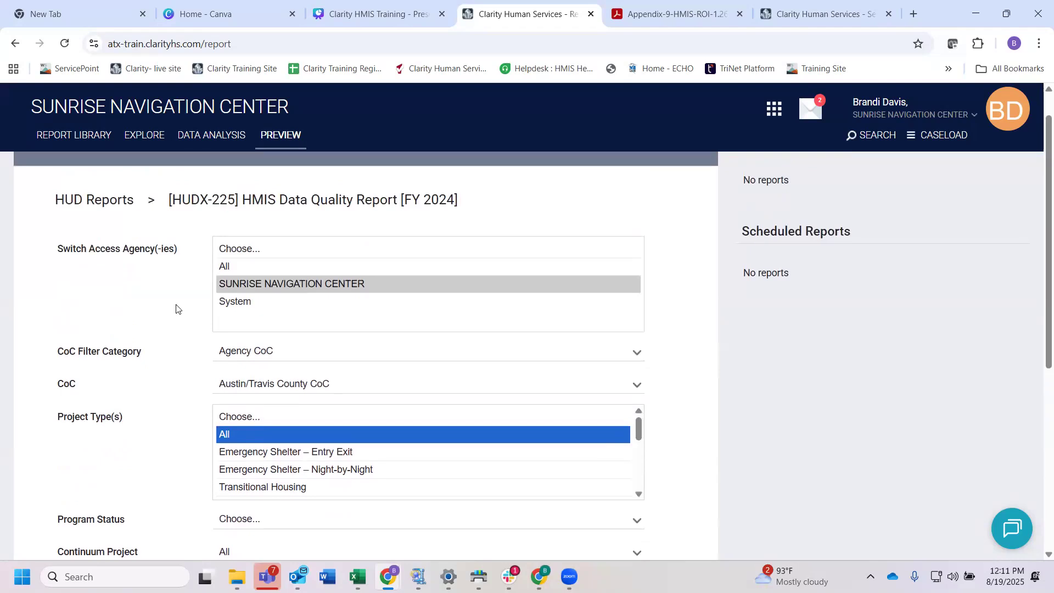
pyautogui.scroll(-1, 178, 327)
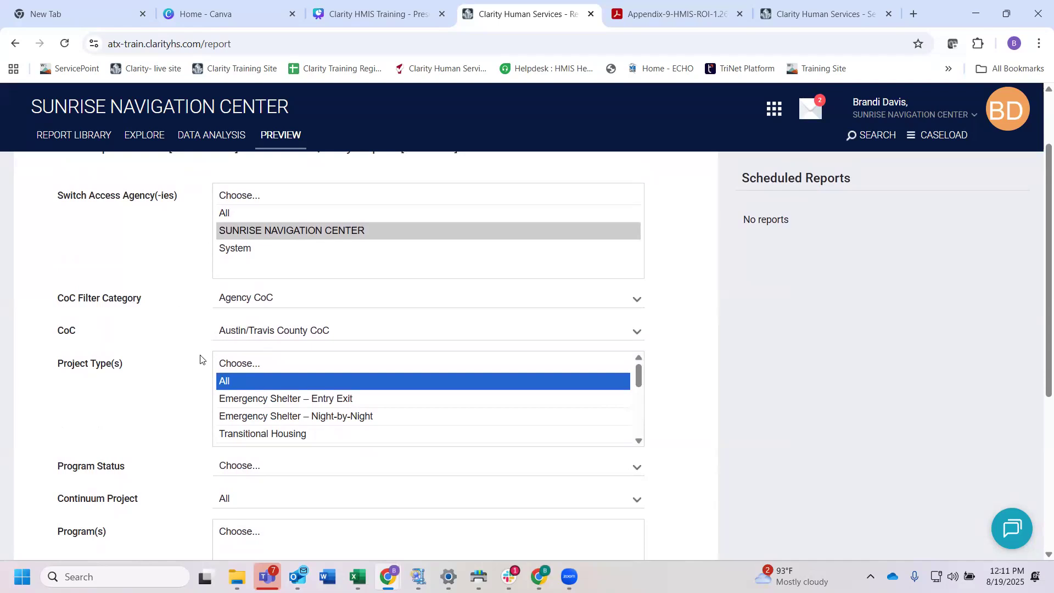
pyautogui.scroll(-1, 200, 359)
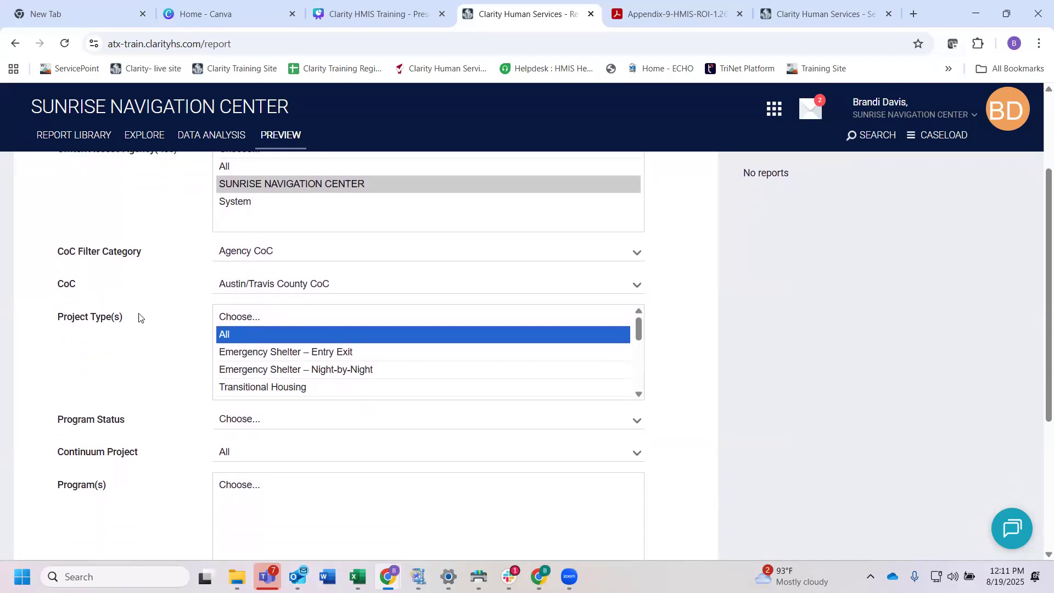
pyautogui.scroll(-2, 176, 359)
pyautogui.click(244, 343)
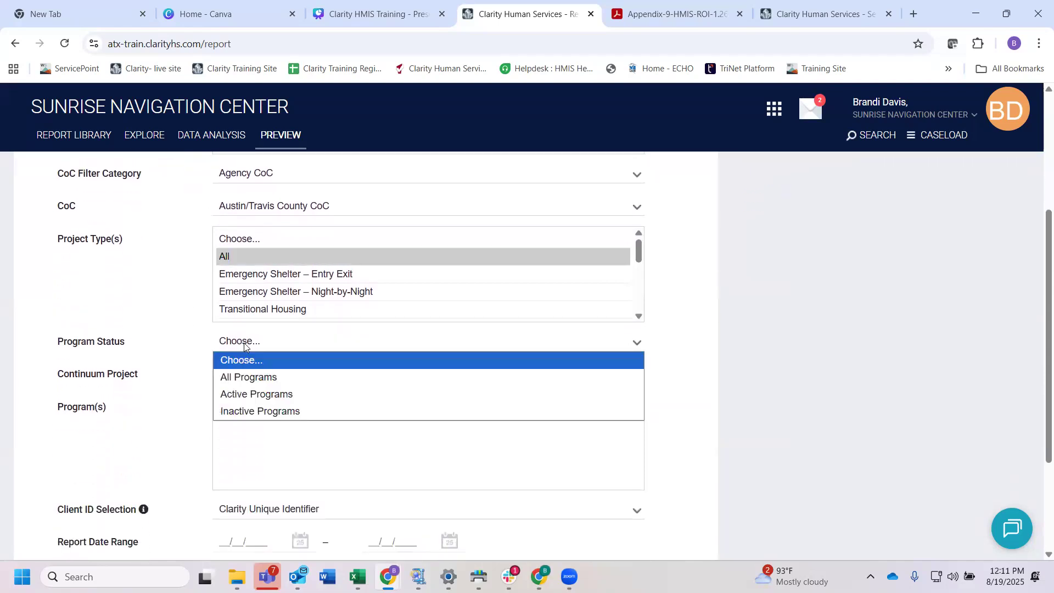
pyautogui.click(251, 378)
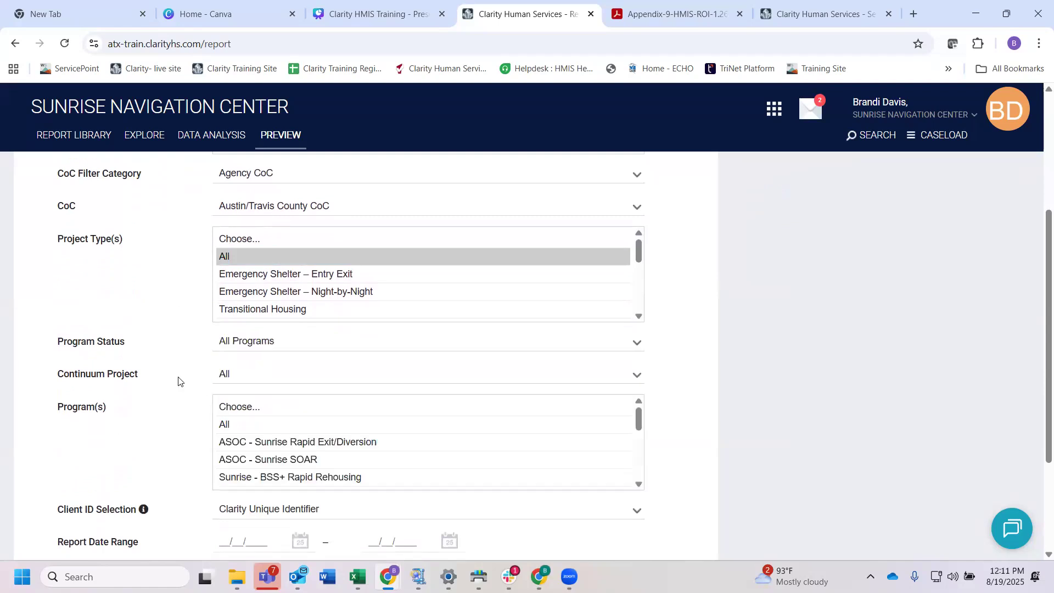
# Step: Set the report's Program(s) to All
pyautogui.scroll(-1, 176, 382)
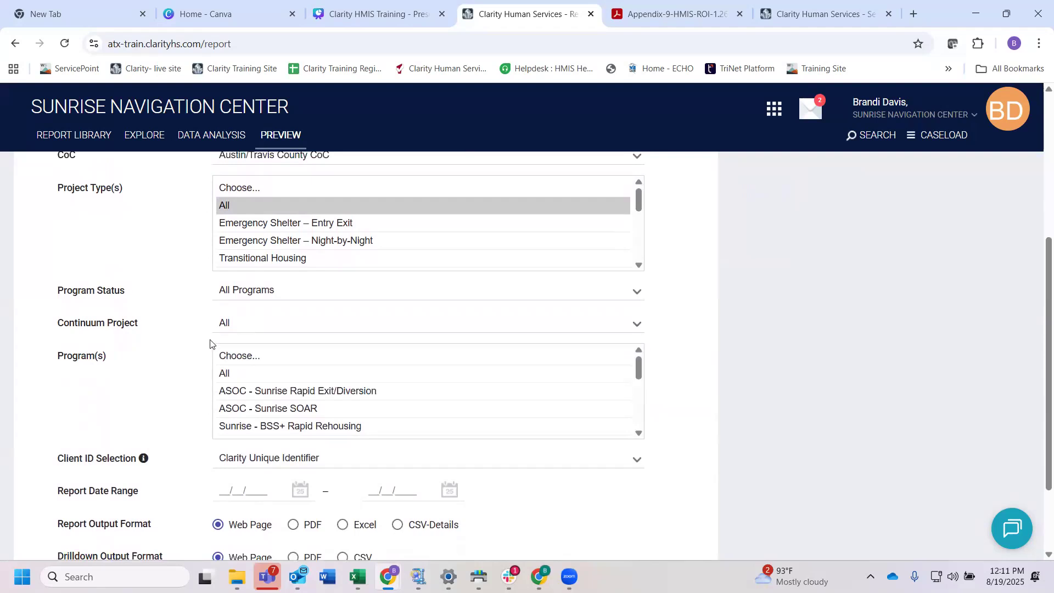
pyautogui.scroll(-1, 170, 363)
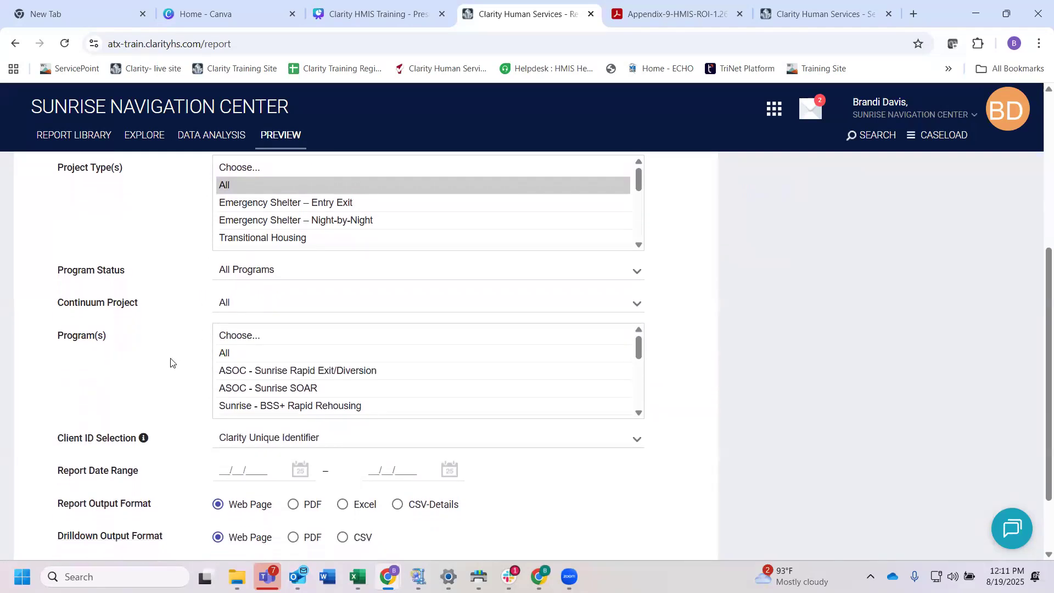
pyautogui.click(230, 339)
pyautogui.scroll(-2, 169, 360)
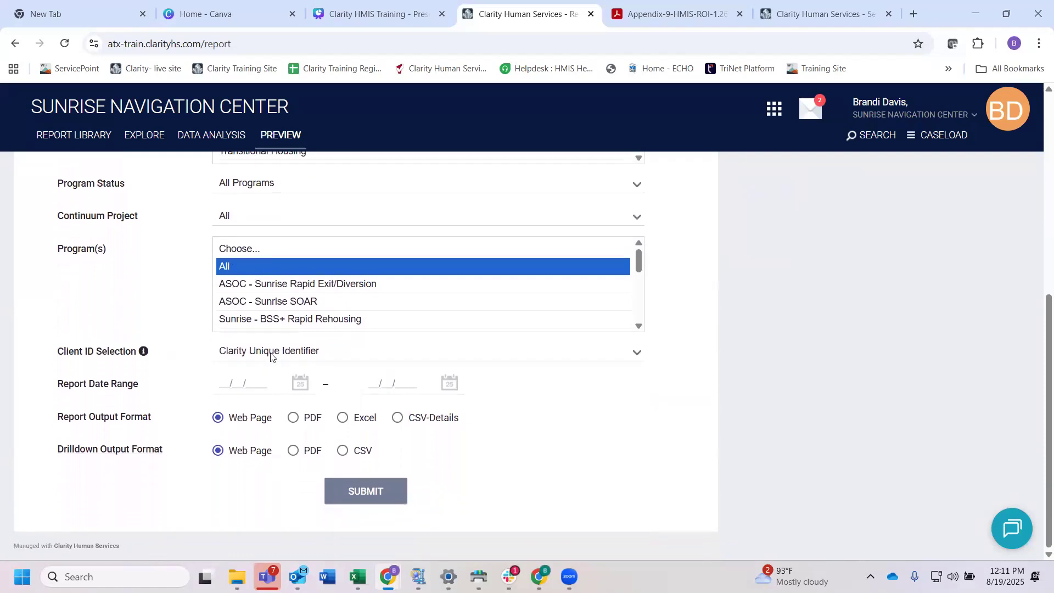
pyautogui.click(268, 357)
pyautogui.click(219, 374)
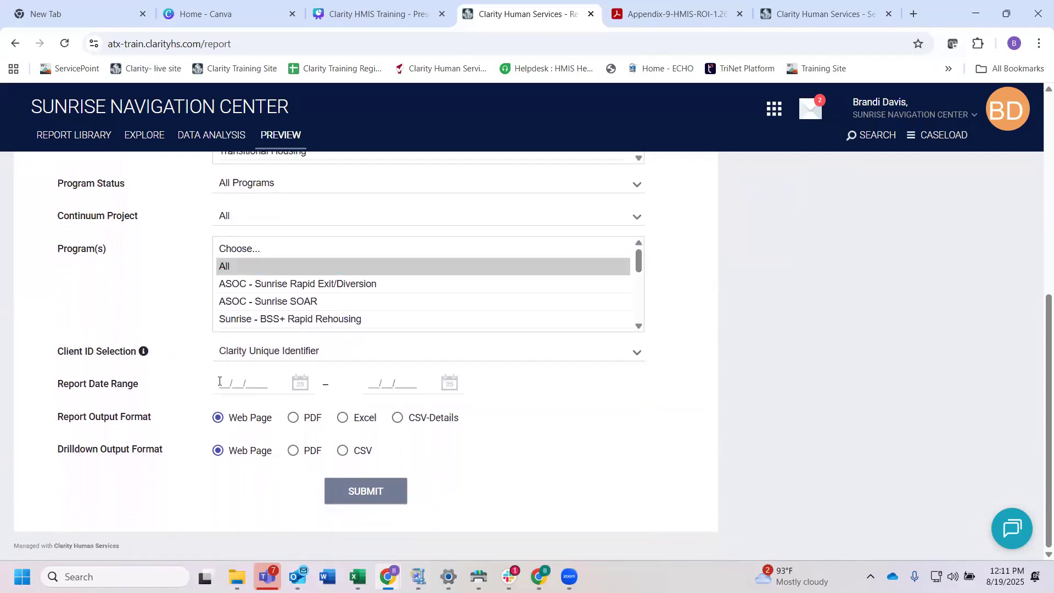
# Step: Set the Report Date Range from 08/01/2025 to 09/30/2025
pyautogui.click(220, 382)
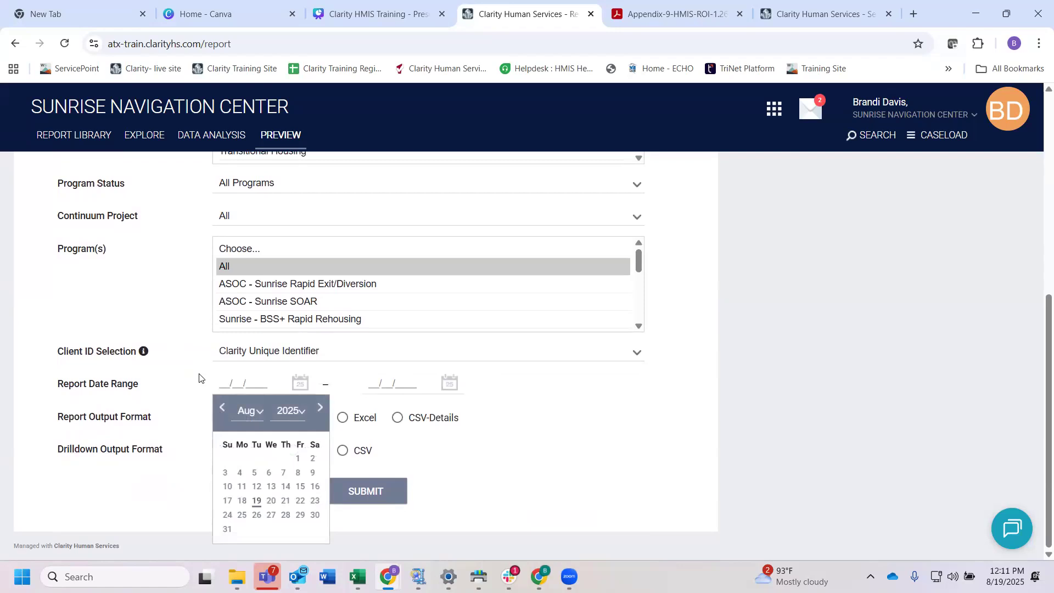
pyautogui.write('08/01/2025')
pyautogui.click(371, 378)
pyautogui.write('09')
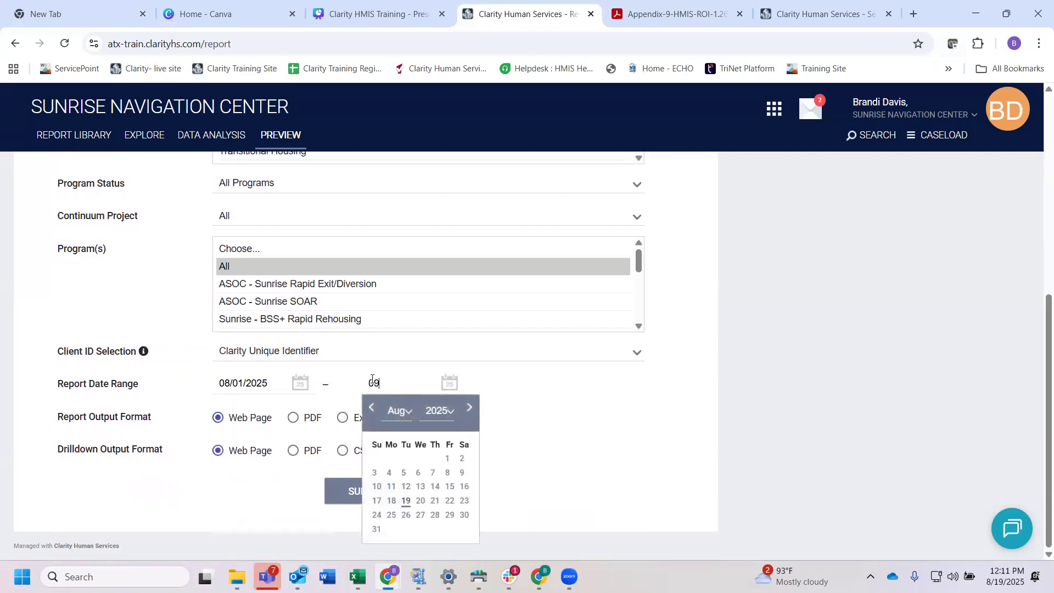
pyautogui.write('/30/2025')
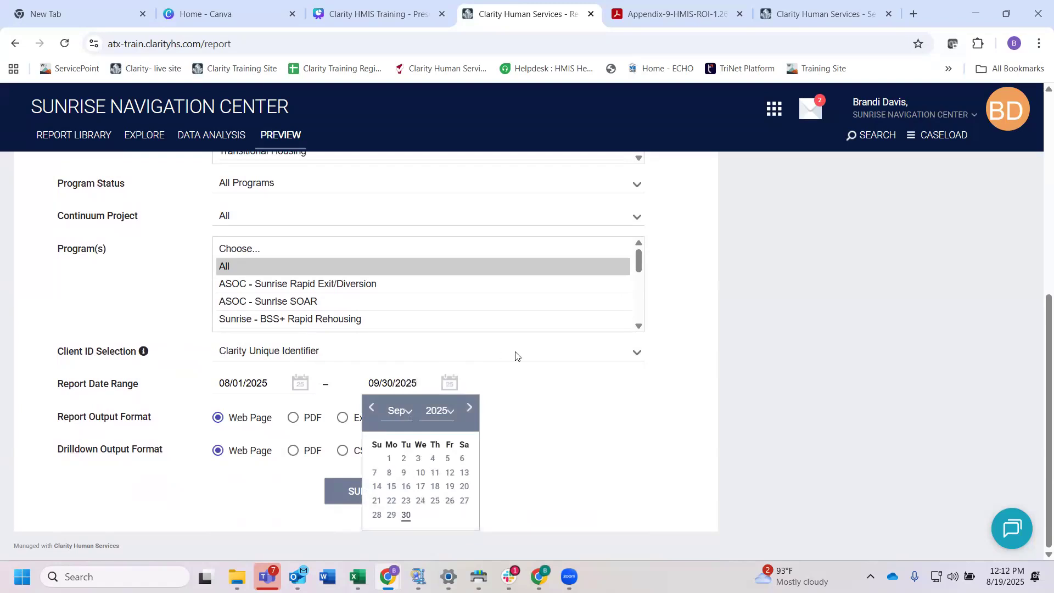
# Step: Check the Client ID Selection options and submit the data quality report with Web Page output
pyautogui.click(521, 362)
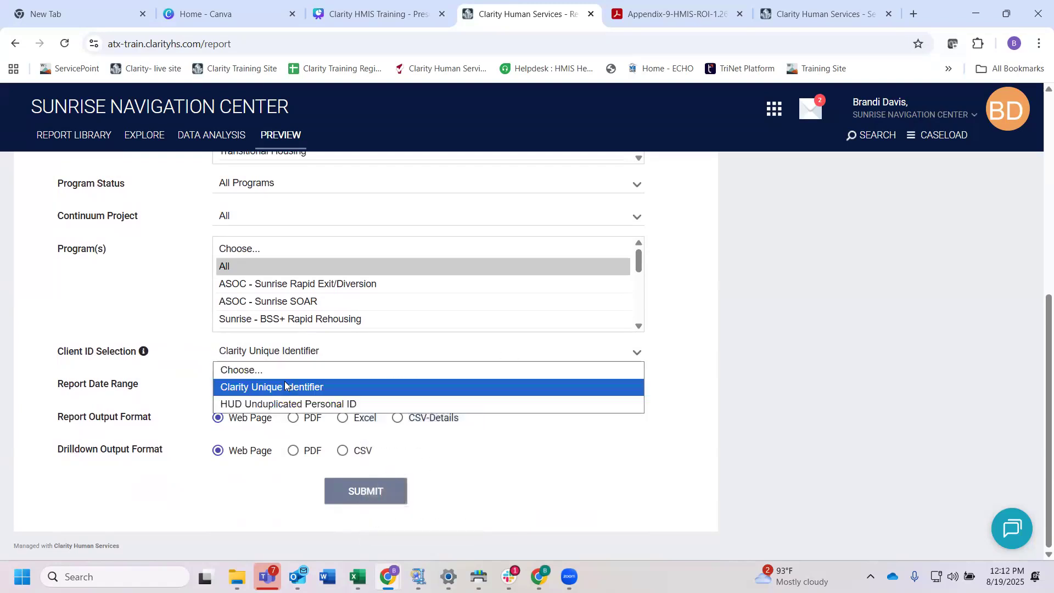
pyautogui.click(190, 366)
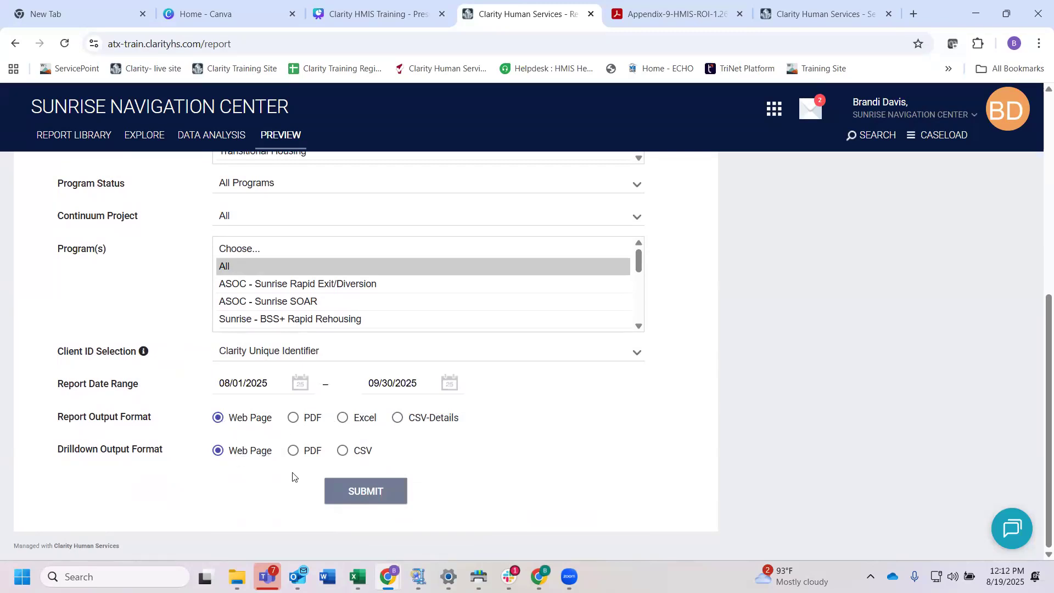
pyautogui.click(368, 492)
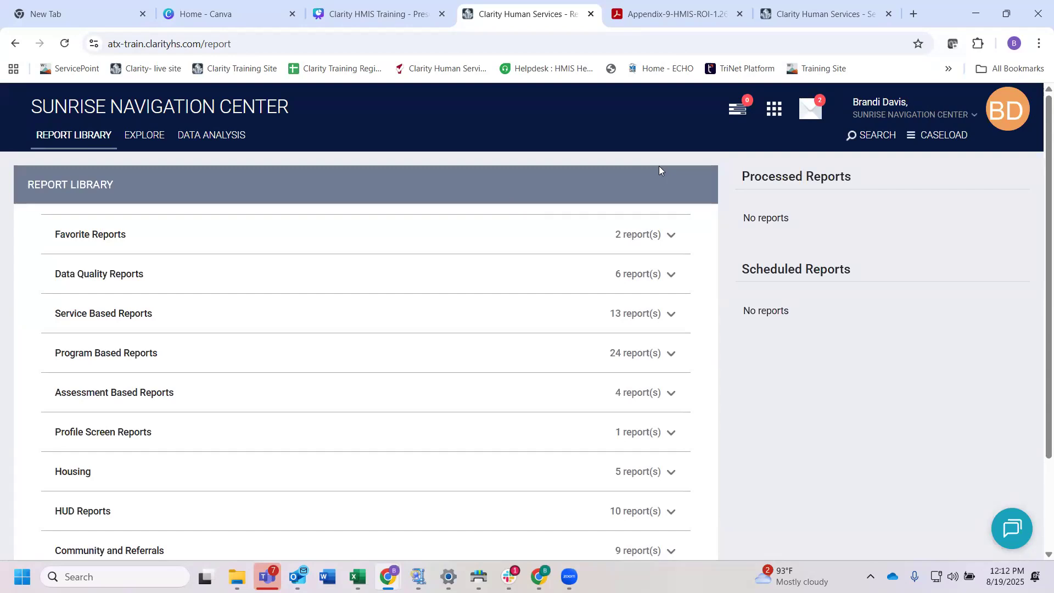
# Step: Return to the client search and open the profile of the most recently searched client
pyautogui.click(872, 136)
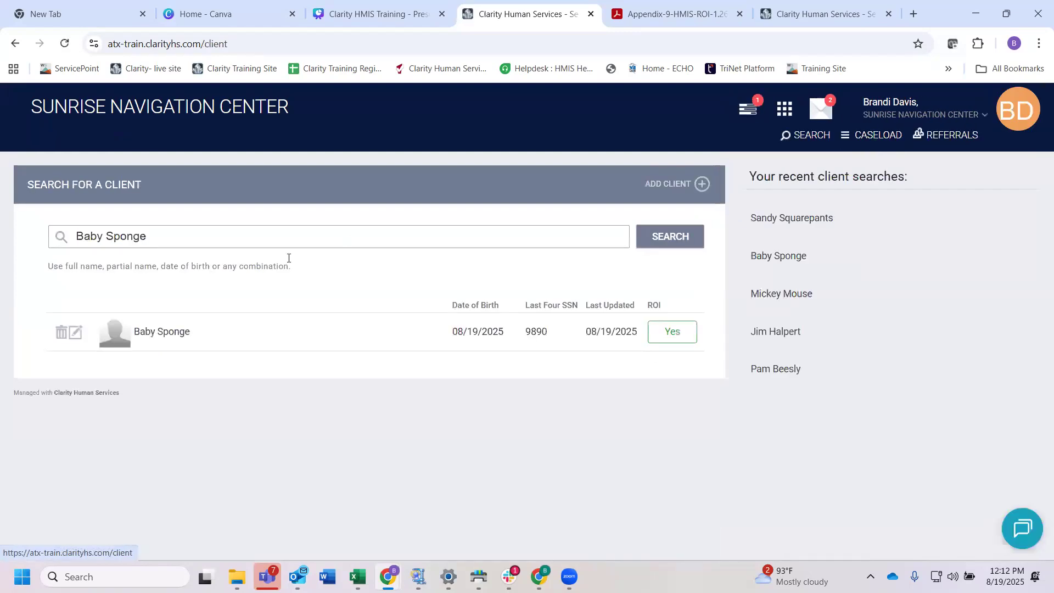
pyautogui.moveTo(159, 237); pyautogui.dragTo(71, 245)
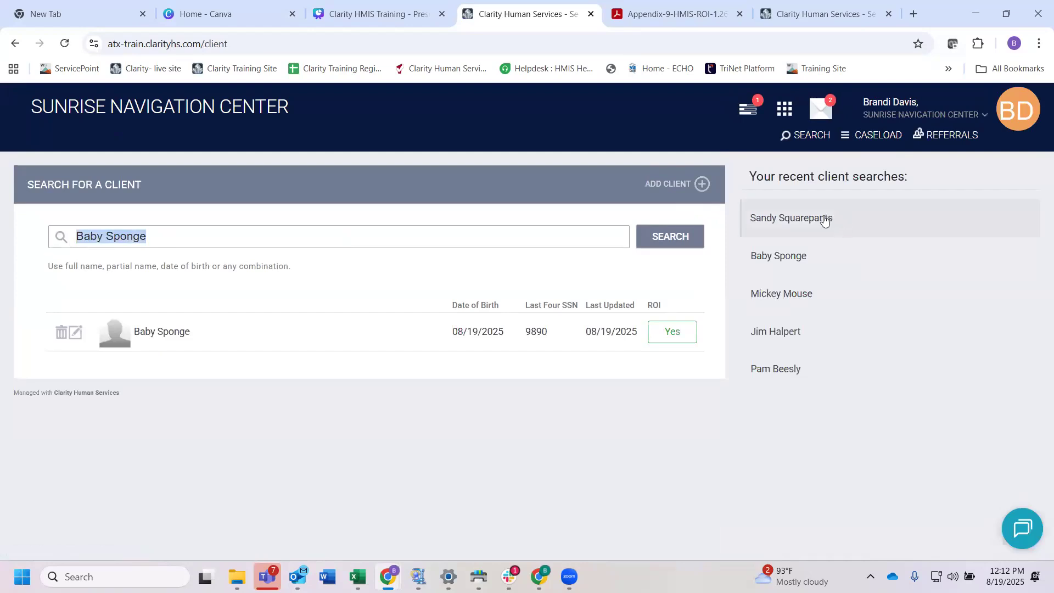
pyautogui.click(786, 218)
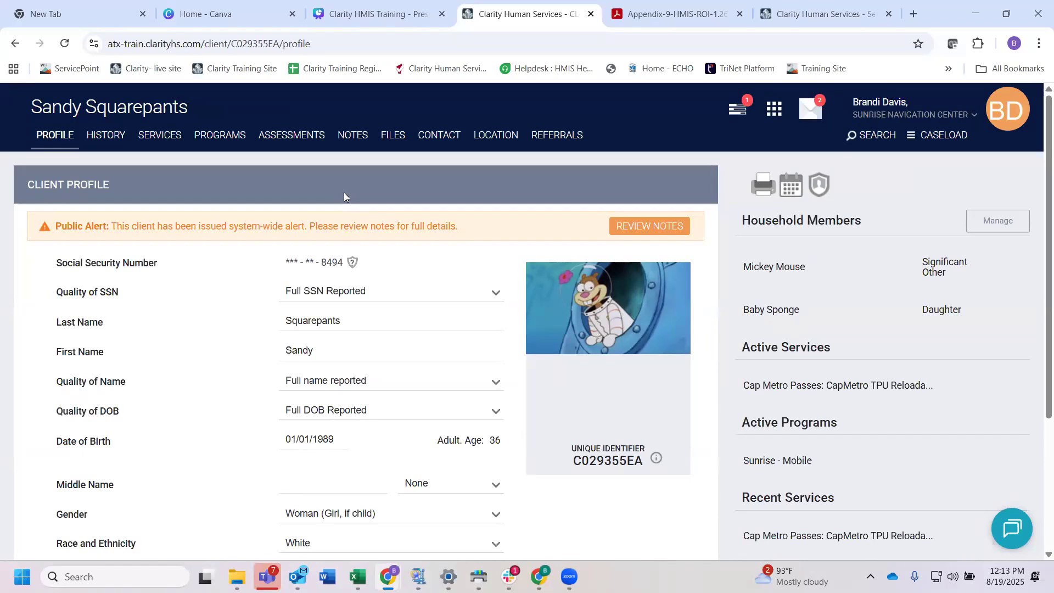
# Step: Open the client's active Sunrise - Mobile enrollment from the program history
pyautogui.click(220, 143)
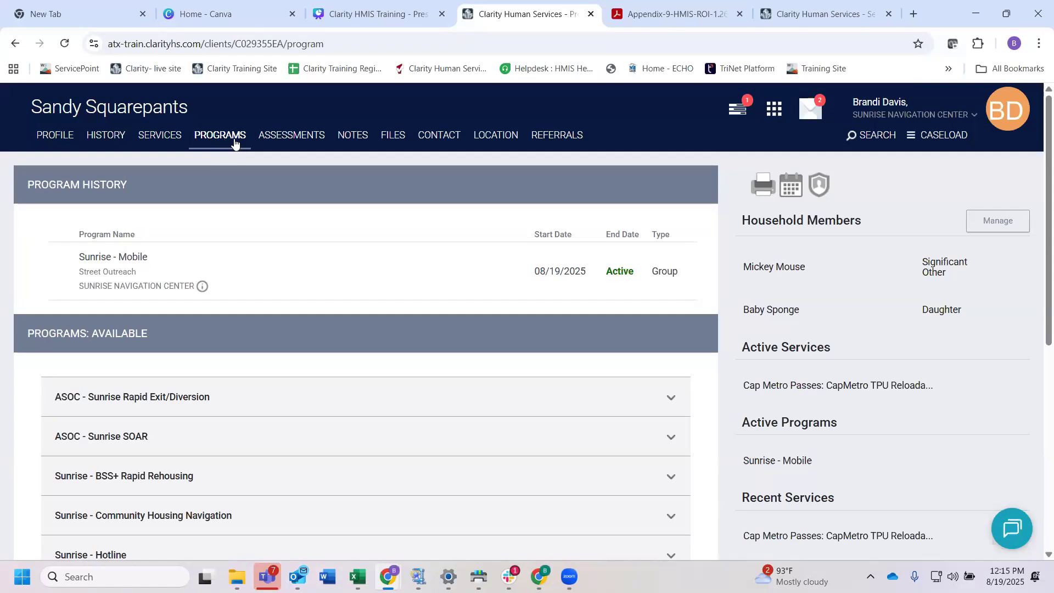
pyautogui.click(231, 142)
pyautogui.moveTo(166, 265)
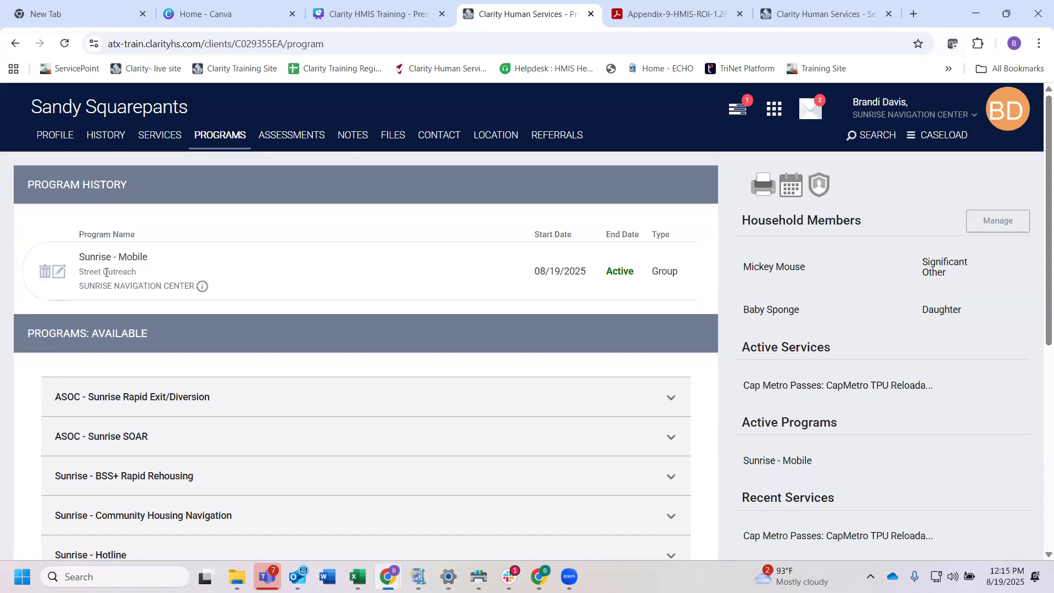
pyautogui.click(60, 273)
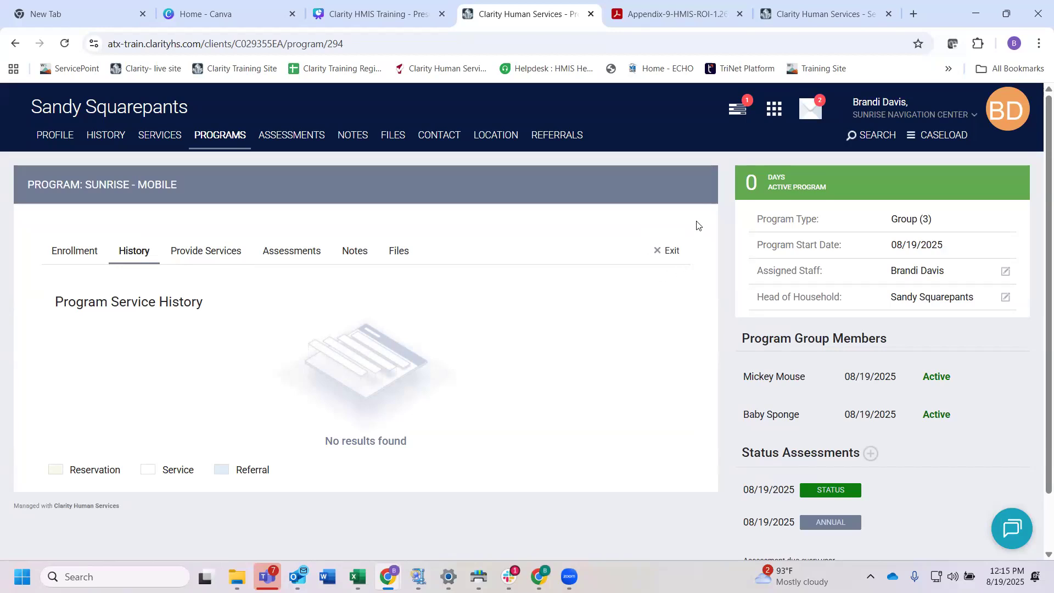
# Step: Start the Sunrise - Mobile program exit for the client together with the significant other and the daughter
pyautogui.click(668, 256)
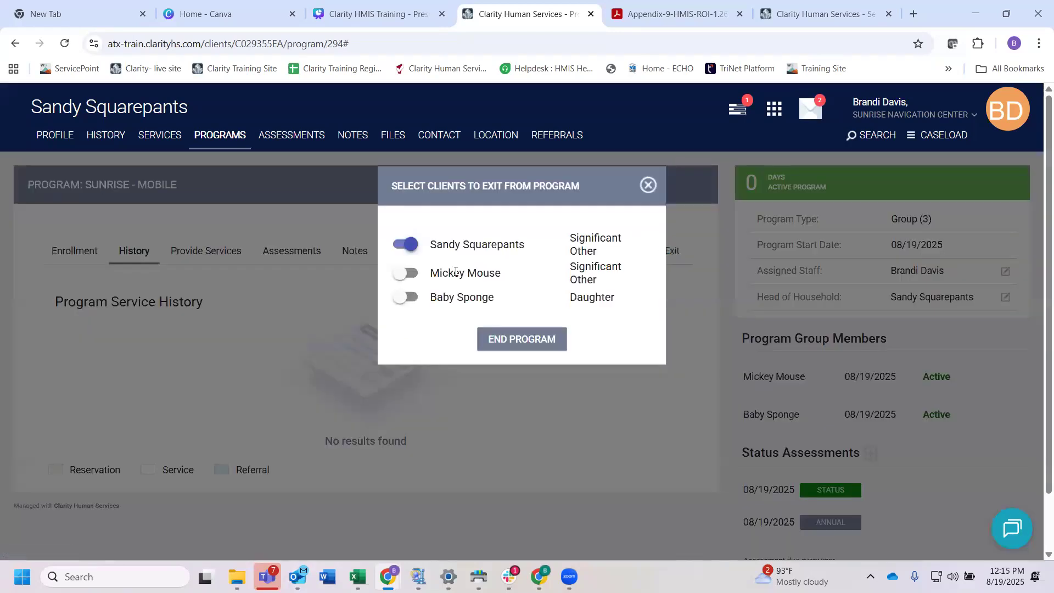
pyautogui.click(408, 273)
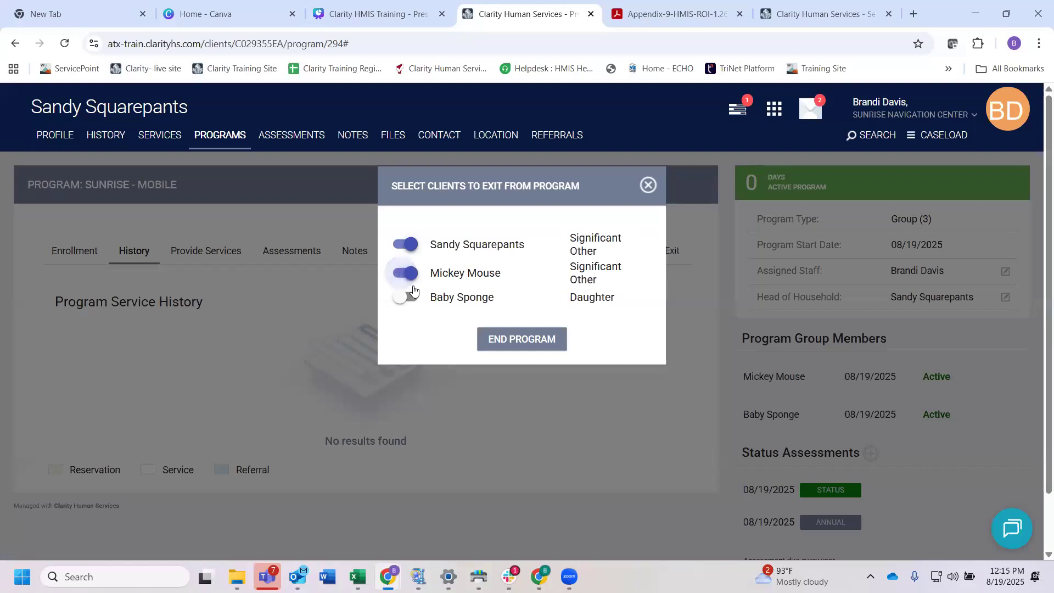
pyautogui.click(413, 298)
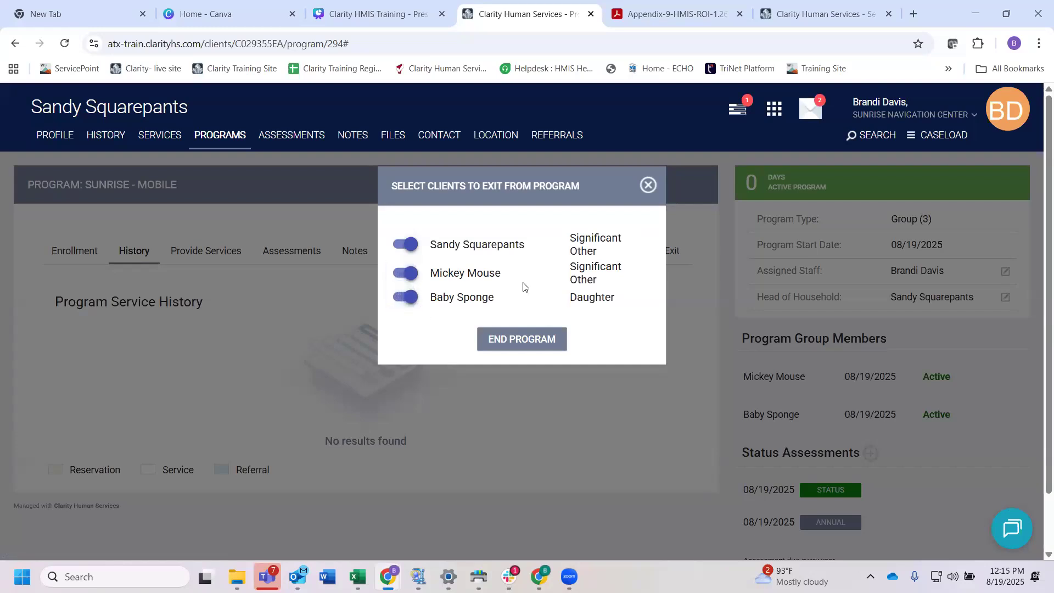
pyautogui.click(525, 339)
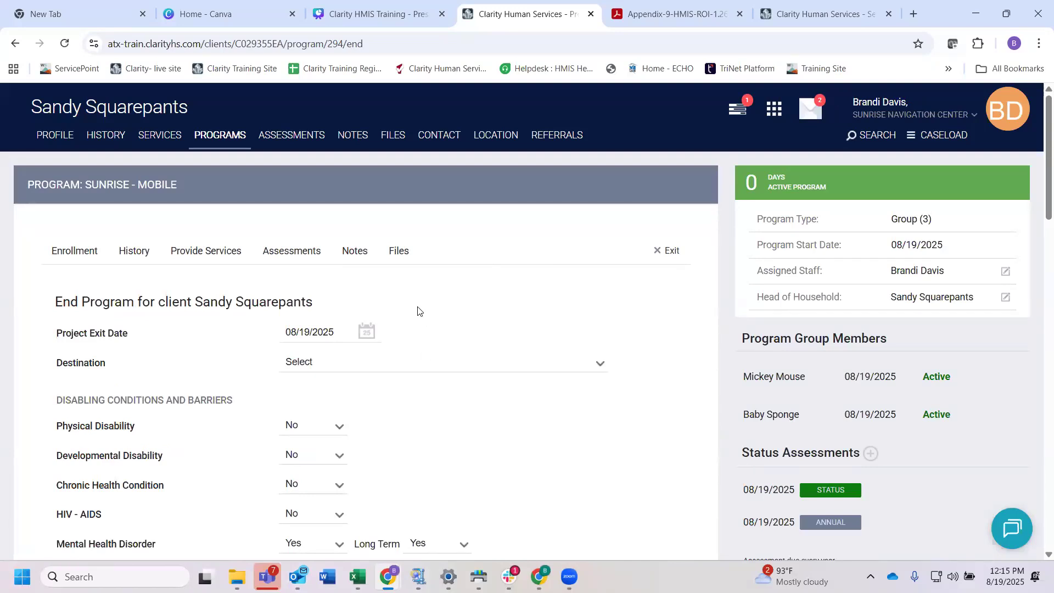
# Step: Set the Project Exit Date for the head of household to 01/01/2027
pyautogui.scroll(-1, 419, 358)
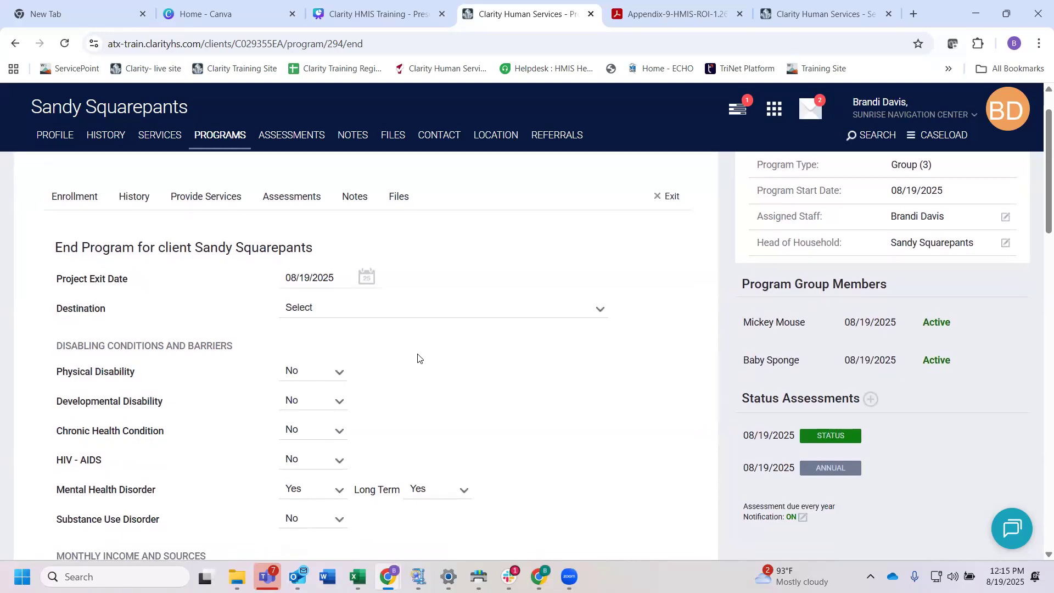
pyautogui.moveTo(112, 310); pyautogui.dragTo(47, 309)
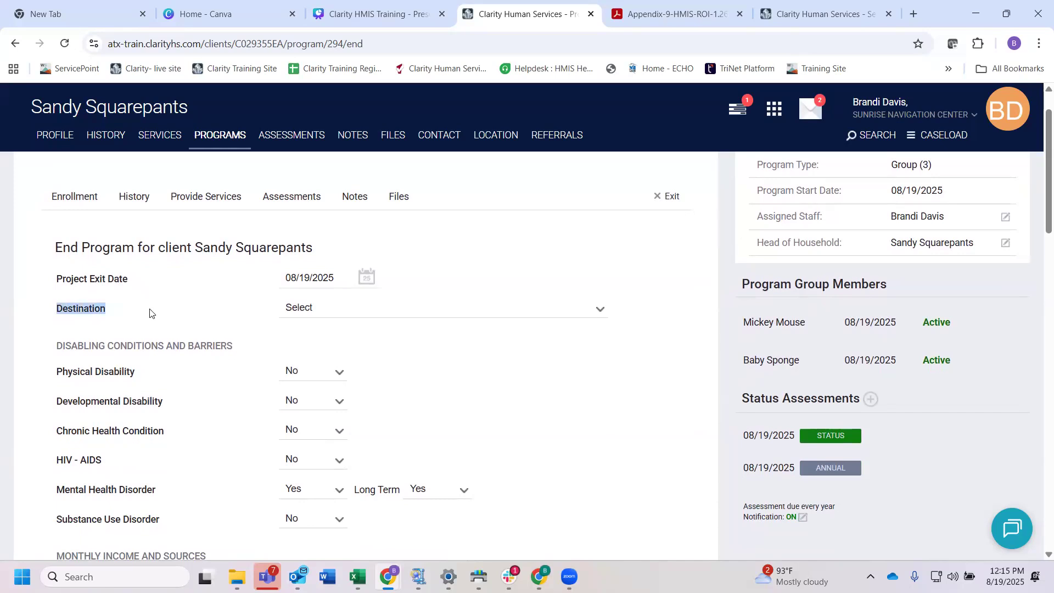
pyautogui.moveTo(150, 314)
pyautogui.click(295, 278)
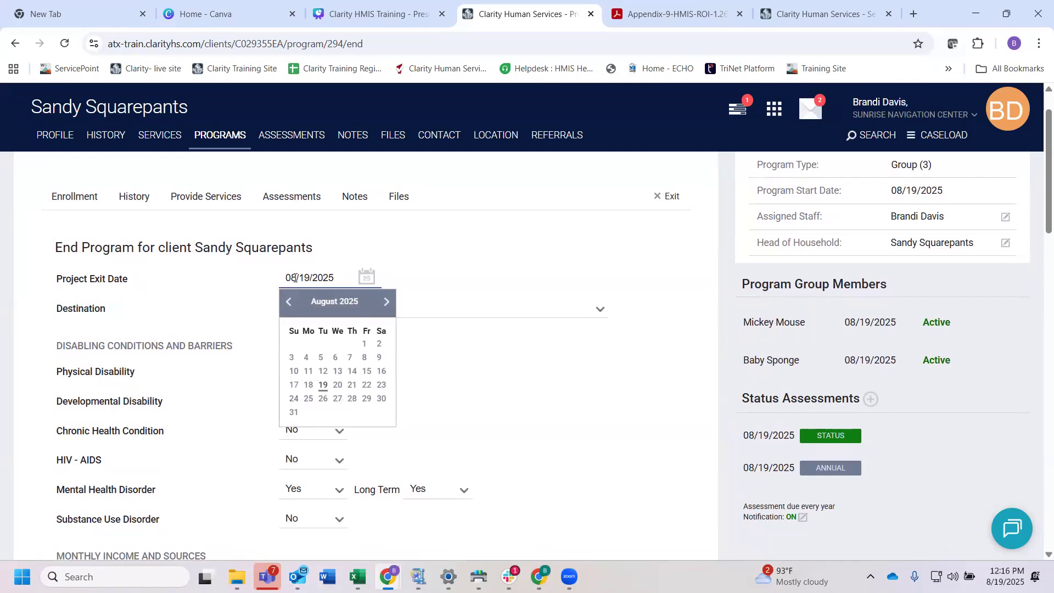
pyautogui.press('BackSpace')
pyautogui.write('1')
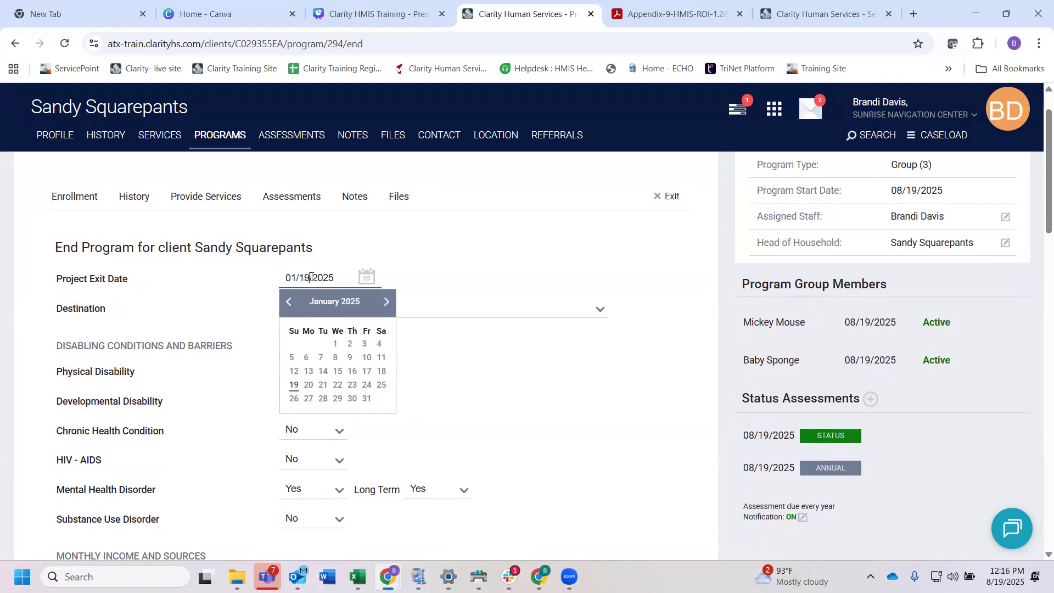
pyautogui.click(311, 277)
pyautogui.press('BackSpace')
pyautogui.press('BackSpace')
pyautogui.write('01')
pyautogui.press('BackSpace')
pyautogui.write('7')
pyautogui.click(391, 286)
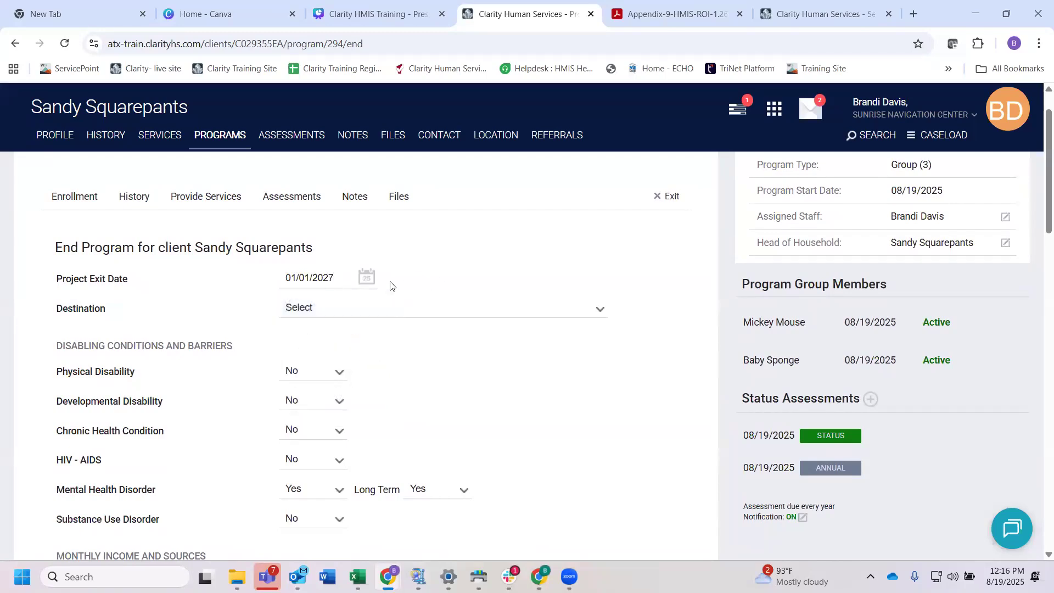
# Step: Review the exit destination options and set the Destination to "Rental by client, with ongoing housing subsidy"
pyautogui.click(326, 314)
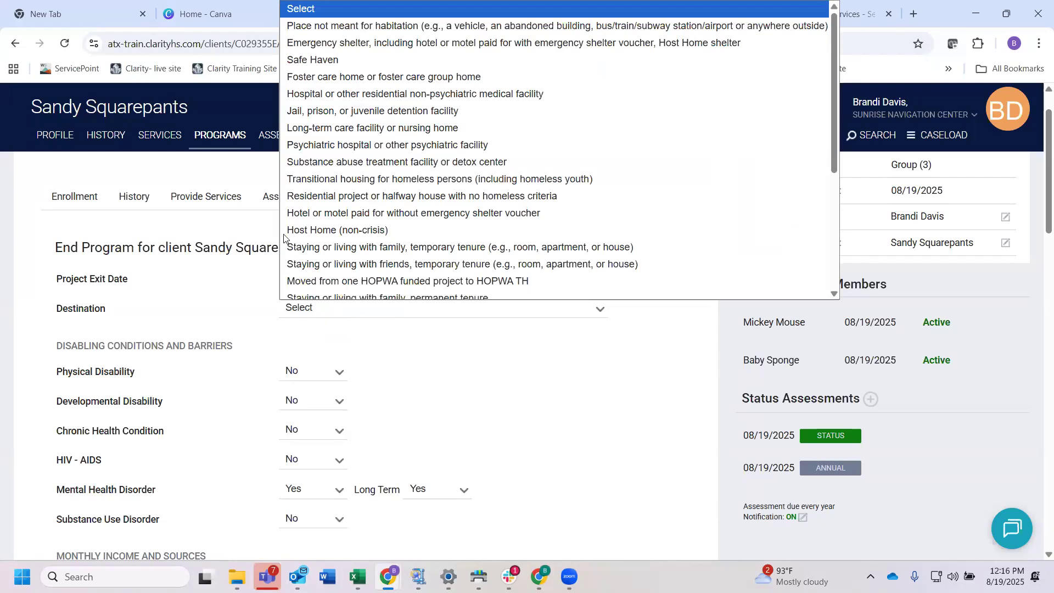
pyautogui.scroll(-2, 394, 190)
pyautogui.scroll(-1, 395, 194)
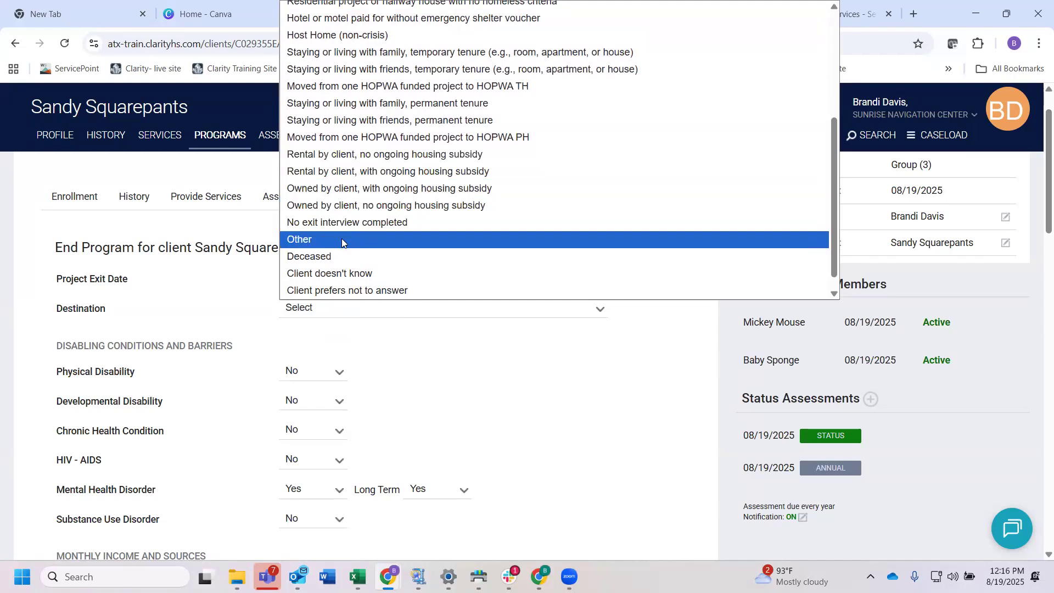
pyautogui.scroll(1, 411, 172)
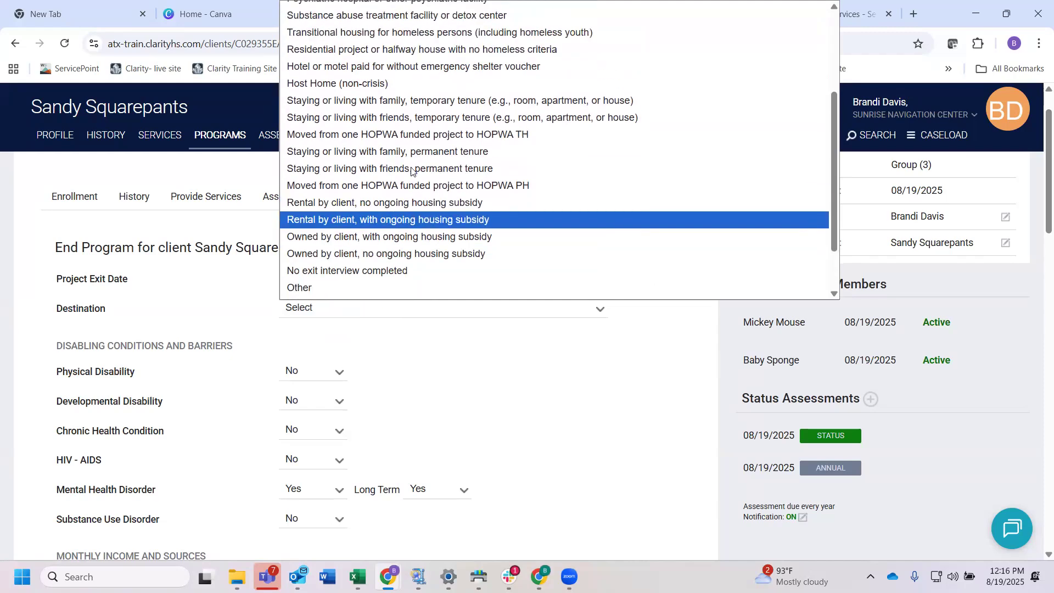
pyautogui.scroll(3, 411, 171)
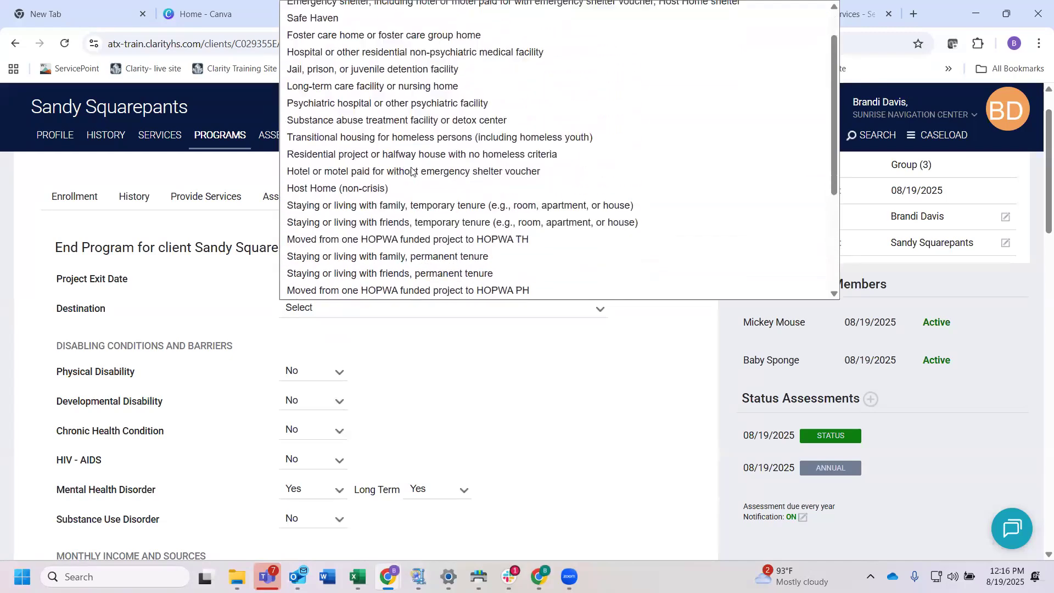
pyautogui.scroll(-3, 412, 171)
pyautogui.scroll(1, 411, 171)
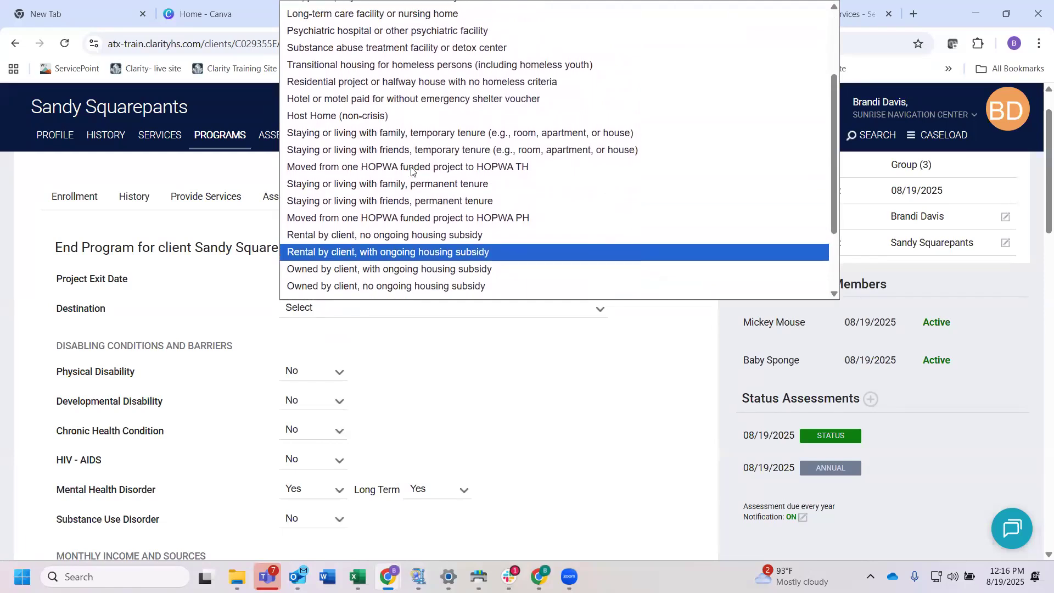
pyautogui.scroll(-3, 411, 171)
pyautogui.scroll(2, 412, 171)
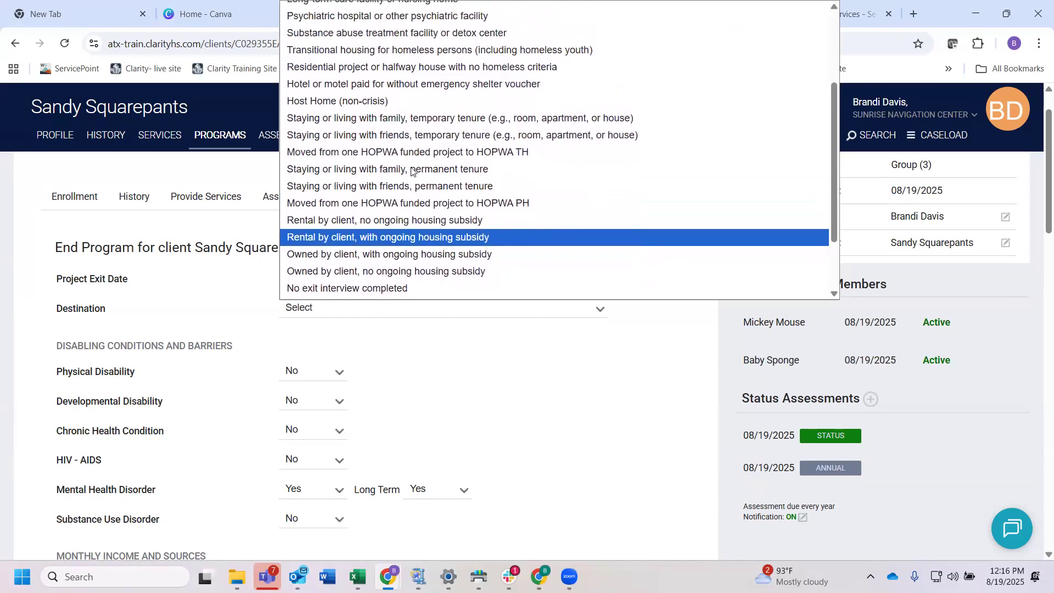
pyautogui.scroll(6, 412, 171)
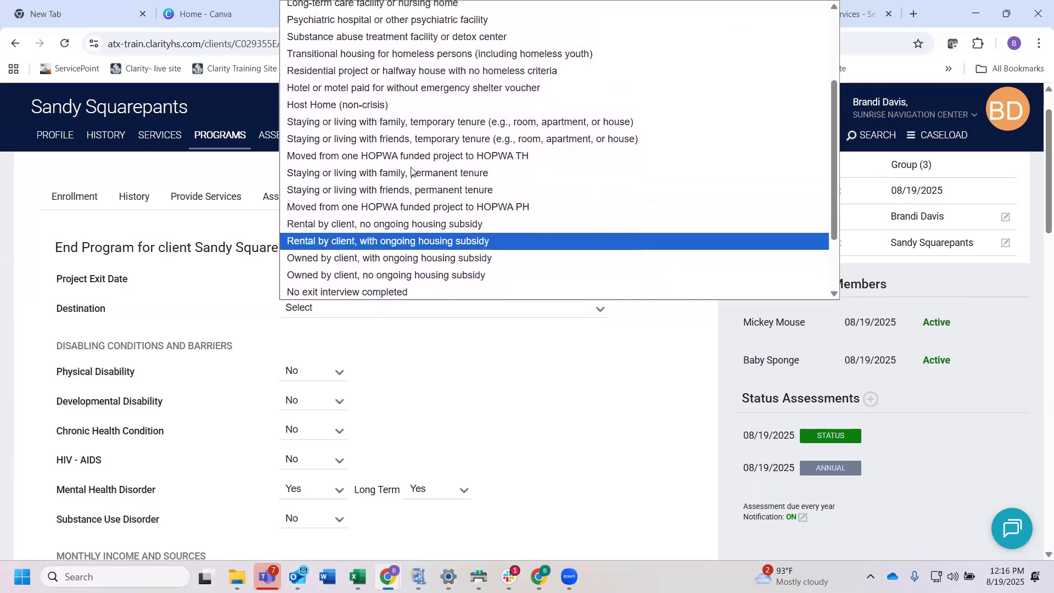
pyautogui.scroll(2, 411, 171)
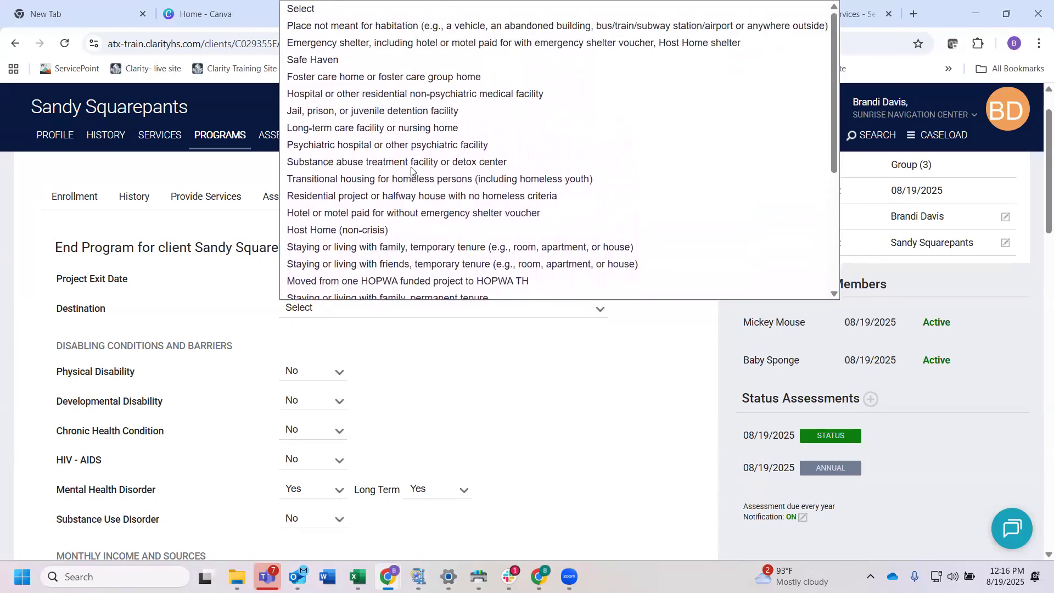
pyautogui.scroll(-4, 412, 171)
pyautogui.scroll(-3, 412, 171)
pyautogui.scroll(-2, 411, 171)
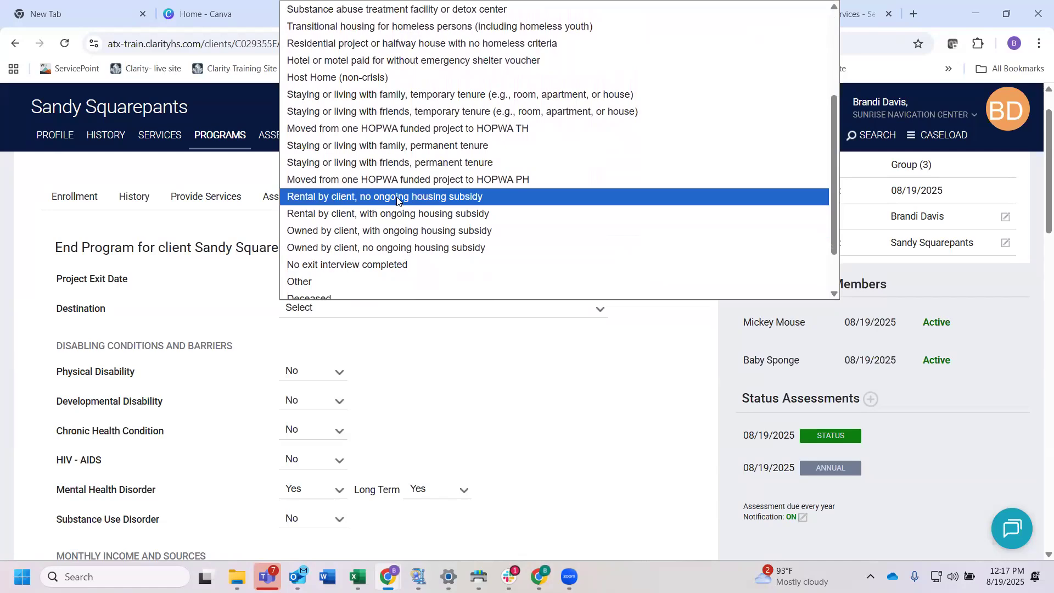
pyautogui.click(397, 213)
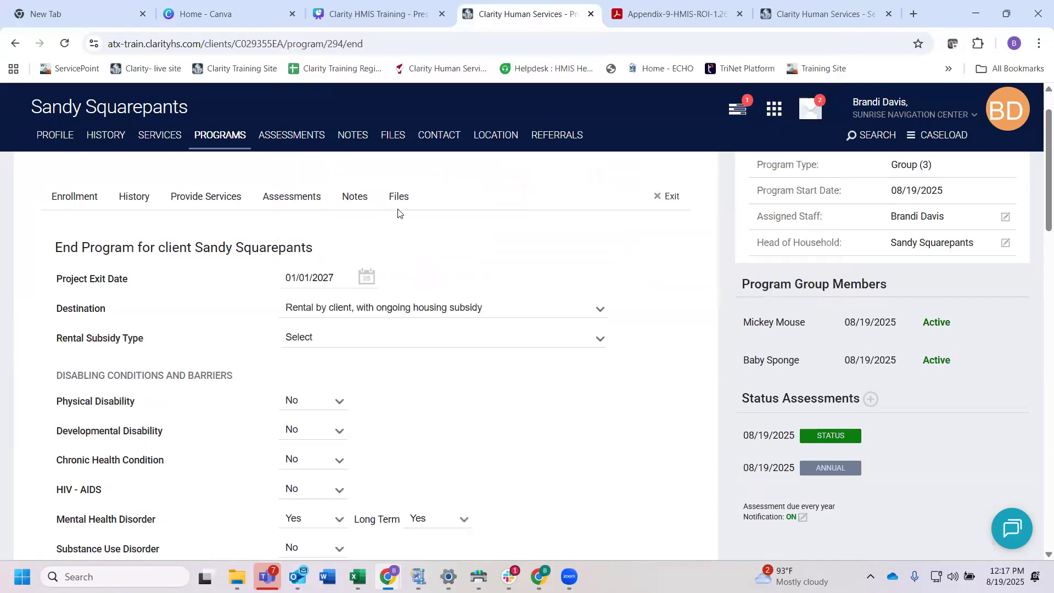
# Step: Set the head of household's Rental Subsidy Type to "RRH or equivalent subsidy" and save the exit, continuing to the next household member
pyautogui.scroll(-1, 402, 331)
pyautogui.click(351, 293)
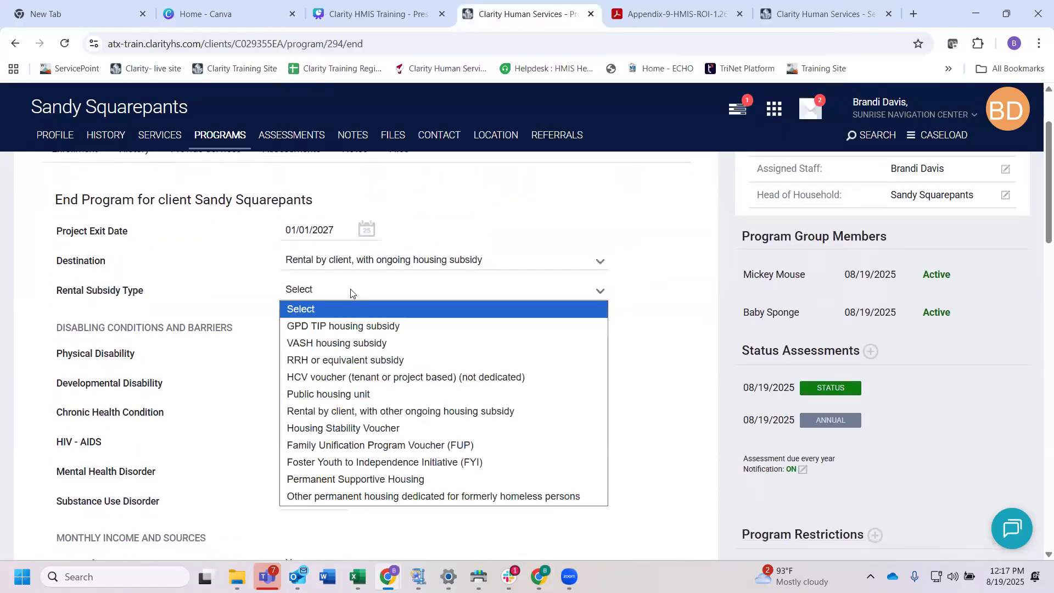
pyautogui.click(344, 360)
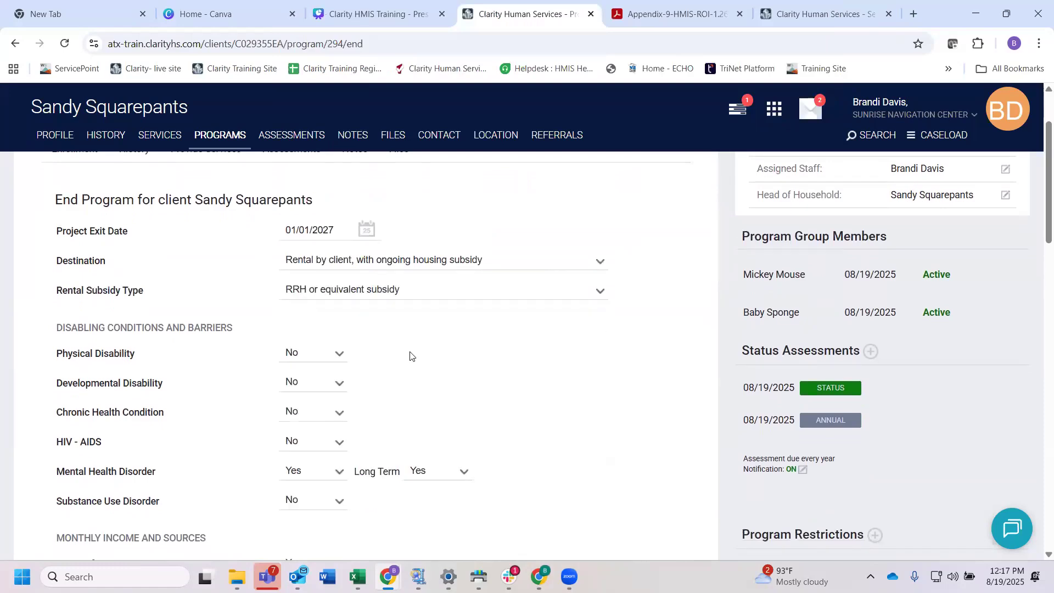
pyautogui.scroll(-2, 409, 356)
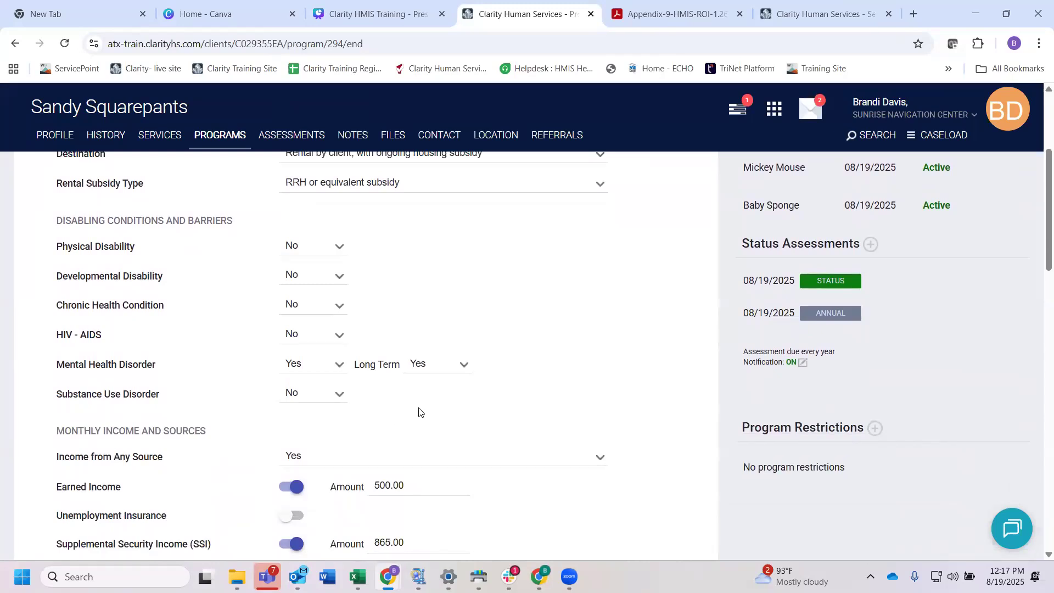
pyautogui.scroll(-7, 421, 411)
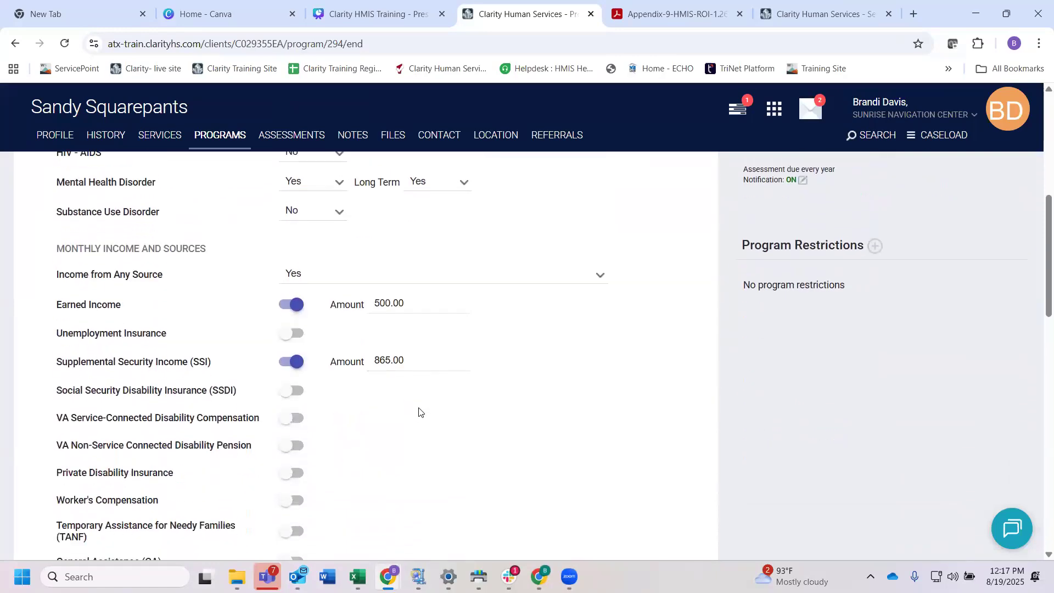
pyautogui.scroll(-11, 420, 412)
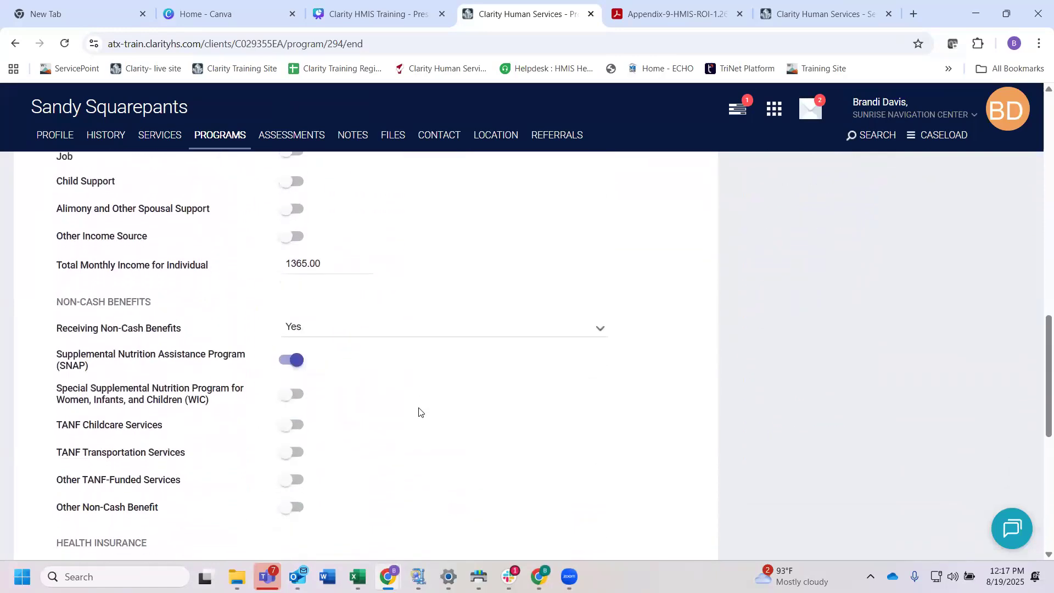
pyautogui.scroll(-1, 419, 411)
pyautogui.click(316, 459)
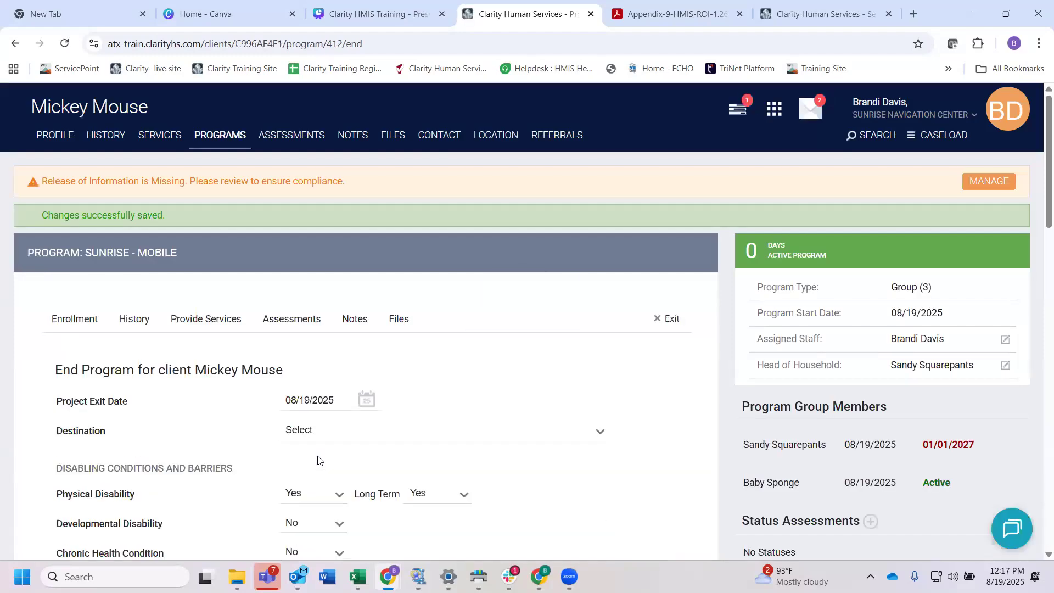
# Step: Set the significant other's exit Destination to "Rental by client, with ongoing housing subsidy"
pyautogui.scroll(-1, 319, 460)
pyautogui.click(318, 405)
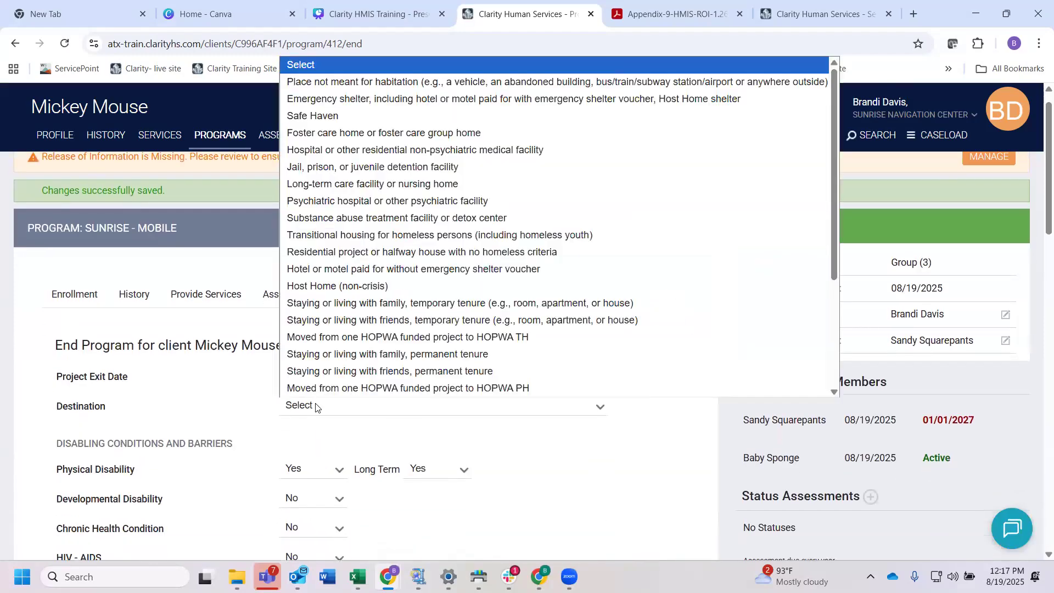
pyautogui.scroll(-4, 362, 219)
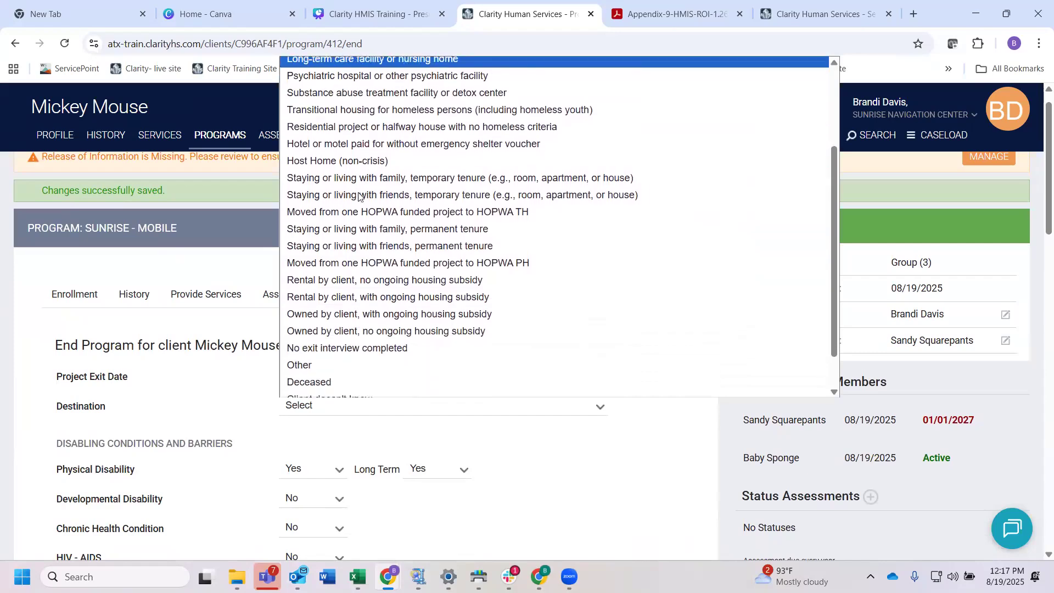
pyautogui.click(381, 294)
# Step: Set the significant other's Rental Subsidy Type to "RRH or equivalent subsidy" and save the exit, continuing to the daughter
pyautogui.click(337, 406)
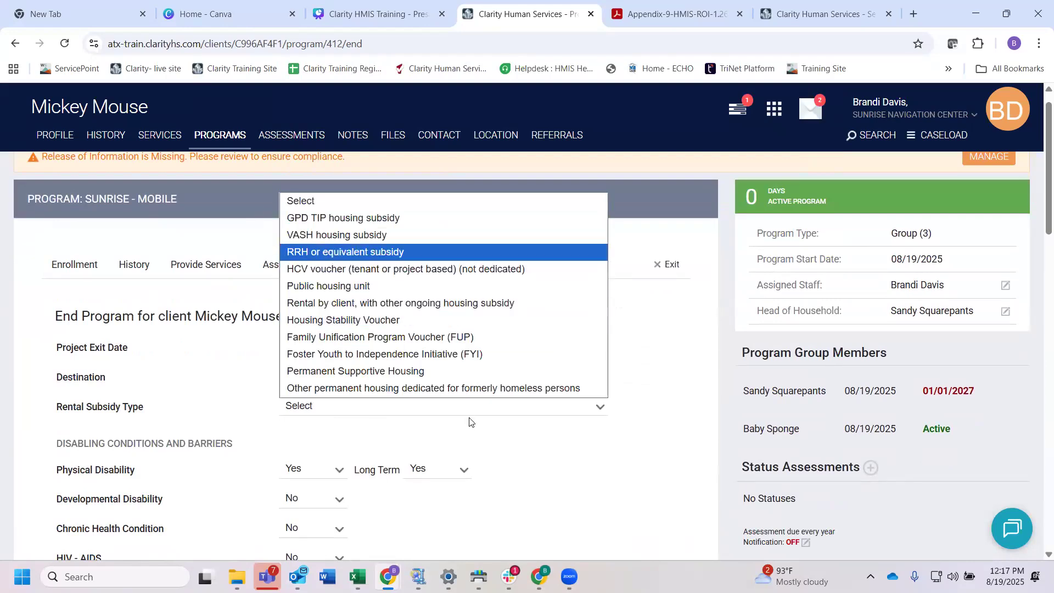
pyautogui.press('Return')
pyautogui.scroll(-20, 466, 421)
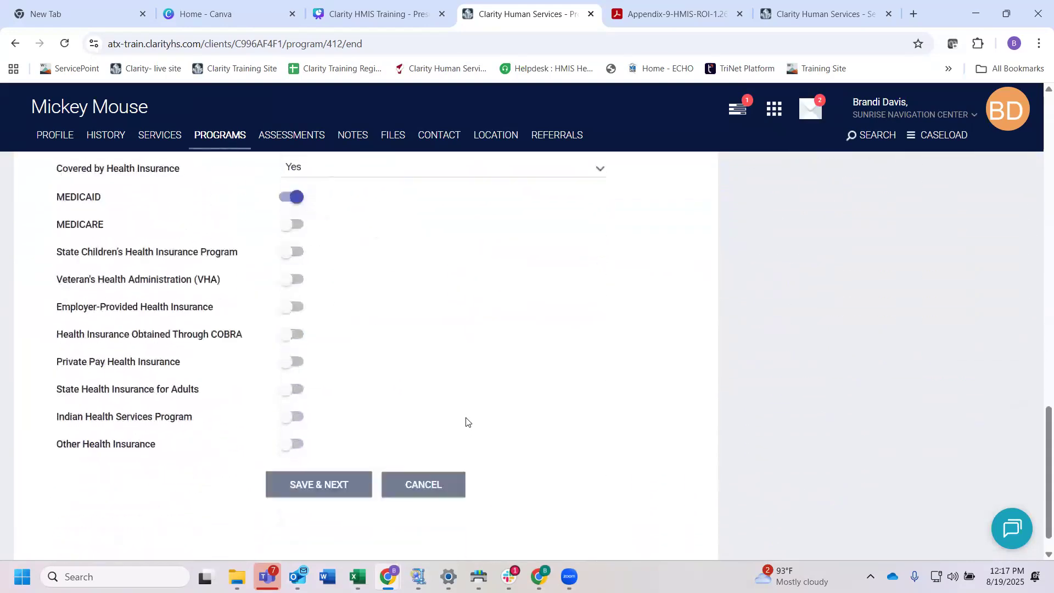
pyautogui.scroll(-2, 466, 420)
pyautogui.click(336, 458)
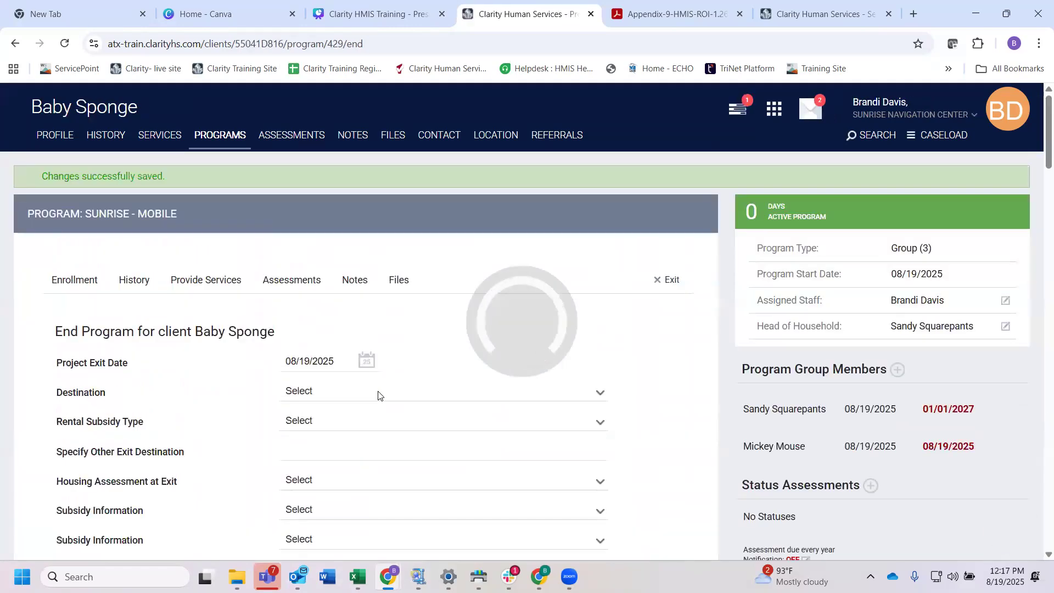
# Step: Set the daughter's exit Destination to "Rental by client, with ongoing housing subsidy"
pyautogui.click(331, 336)
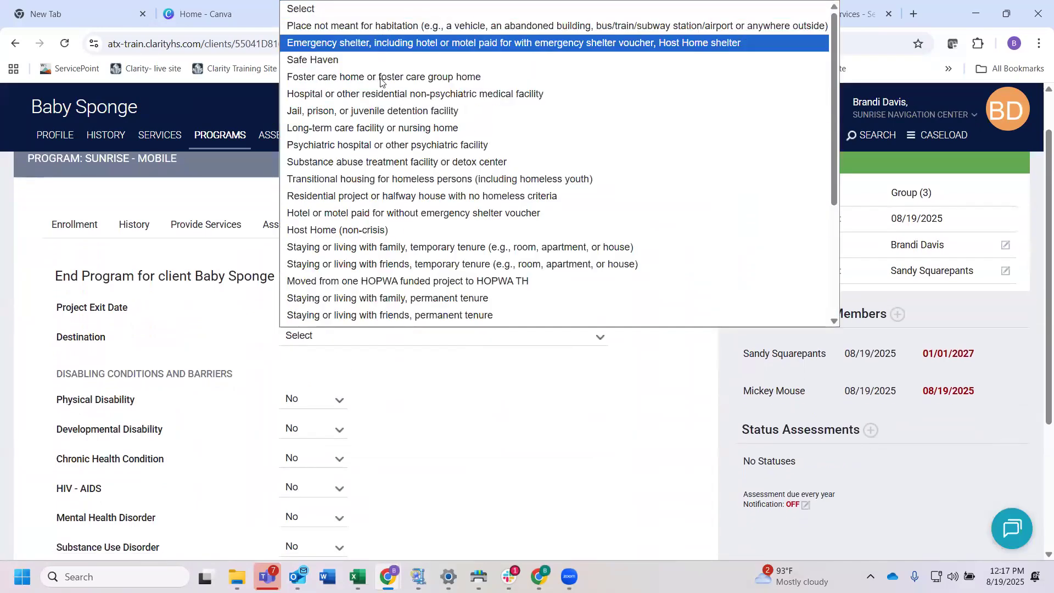
pyautogui.scroll(-2, 387, 164)
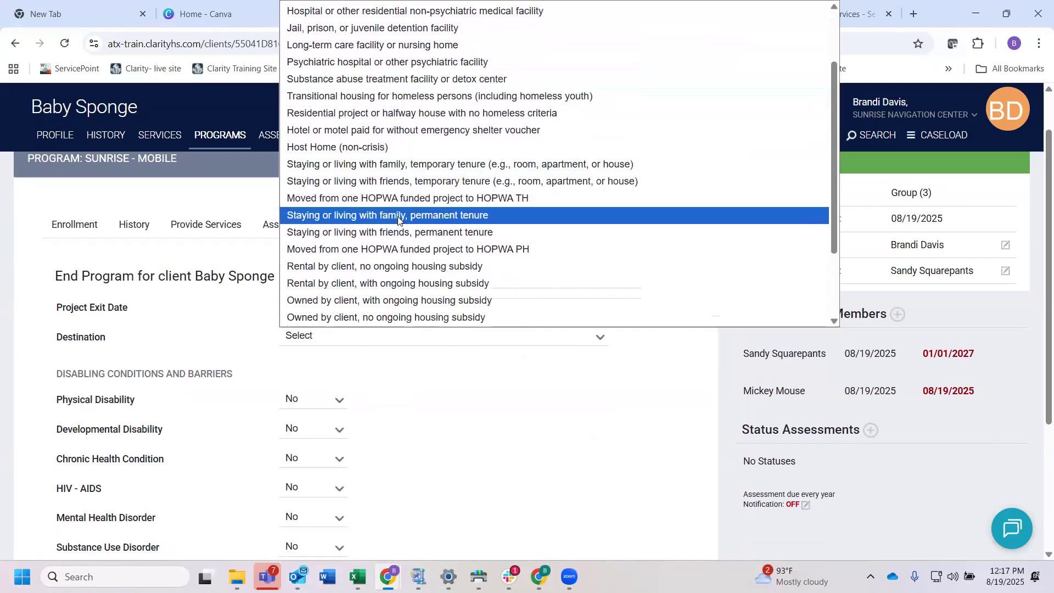
pyautogui.scroll(-2, 398, 219)
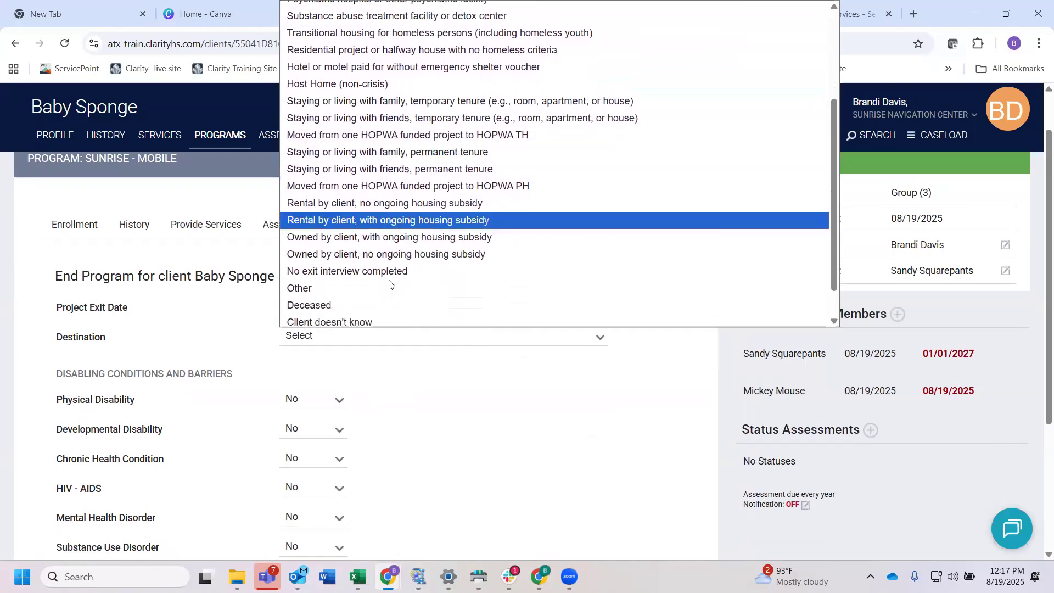
pyautogui.press('Return')
# Step: Set the daughter's Rental Subsidy Type to "RRH or equivalent subsidy", then save and close the household exit
pyautogui.click(335, 337)
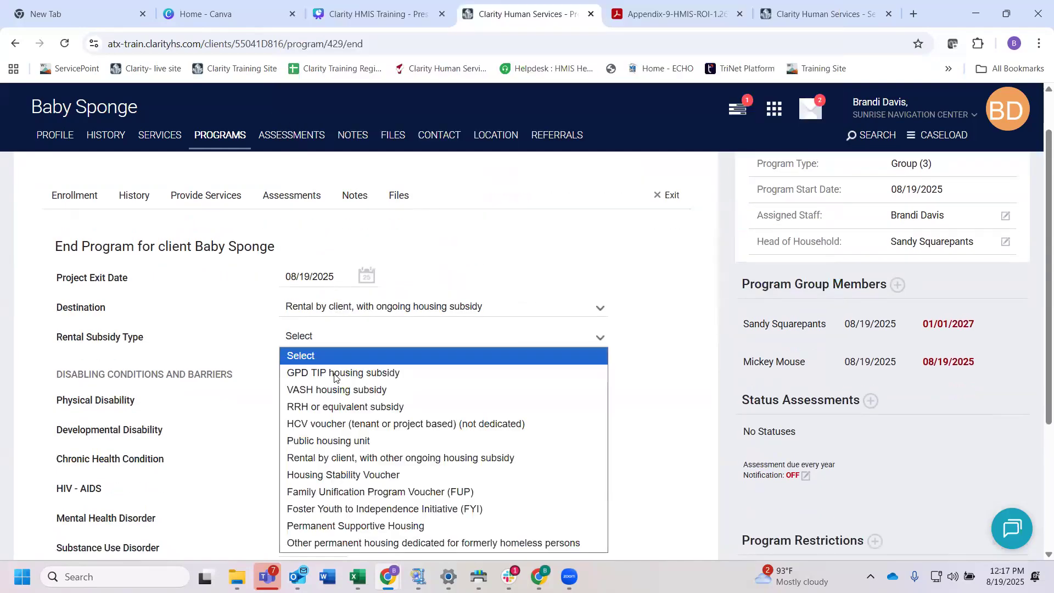
pyautogui.click(345, 407)
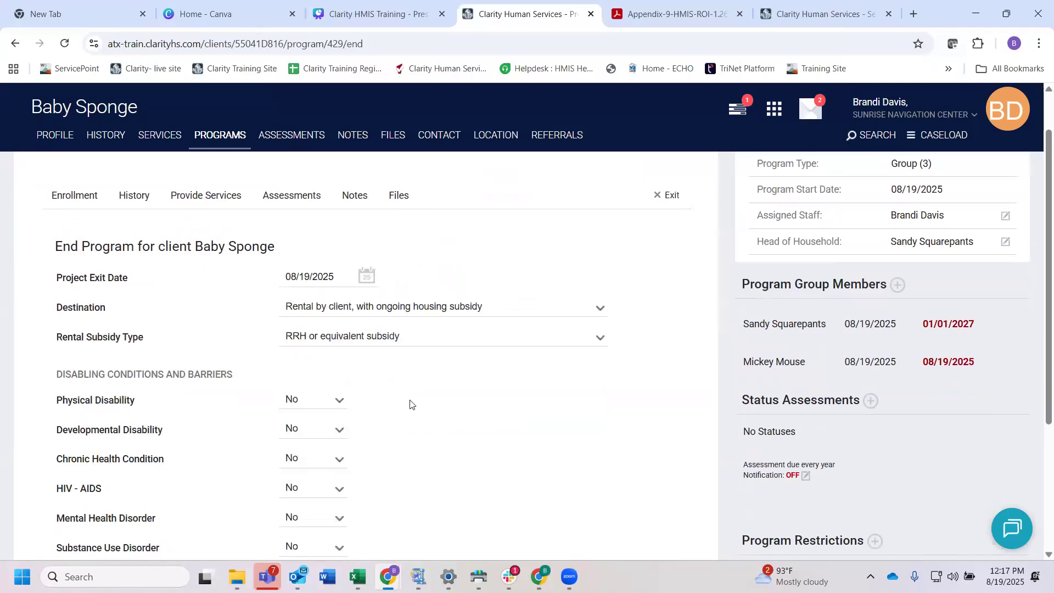
pyautogui.scroll(-4, 411, 405)
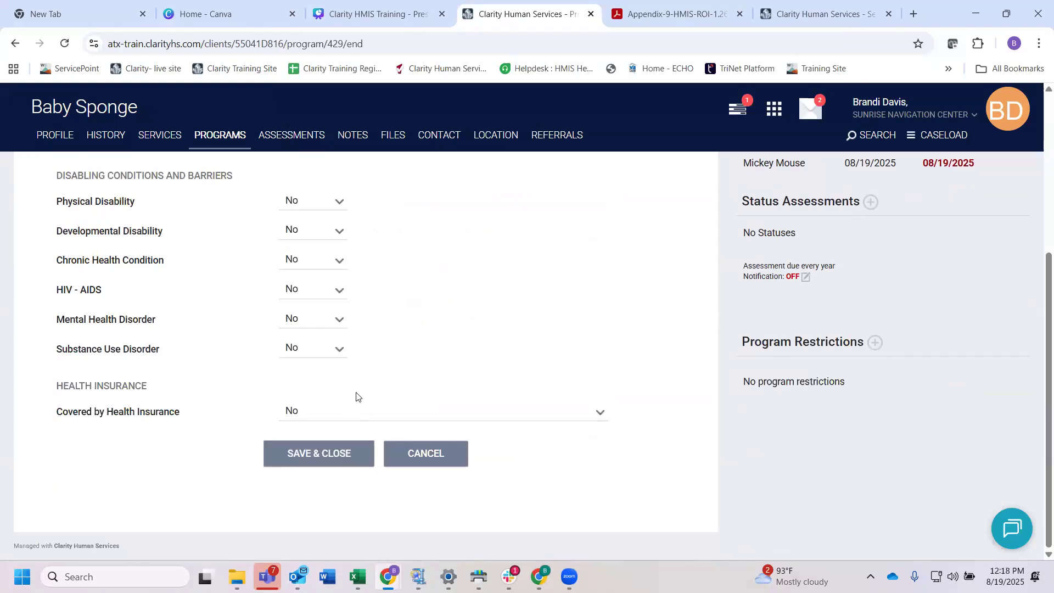
pyautogui.click(326, 453)
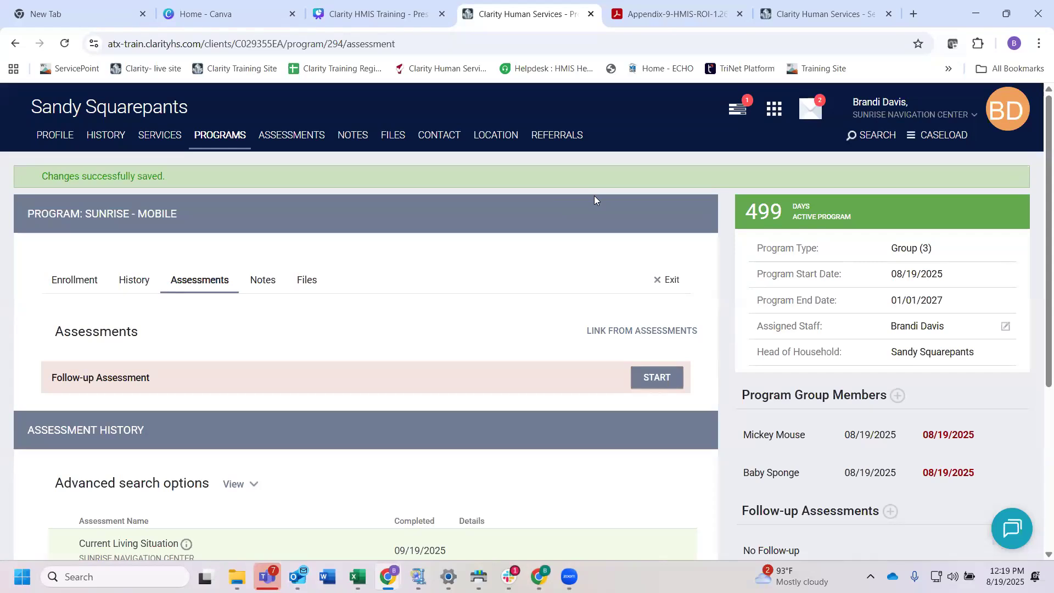
# Step: Open the completed [HUDX-225] HMIS Data Quality Report [FY 2024] from the report queue
pyautogui.click(740, 111)
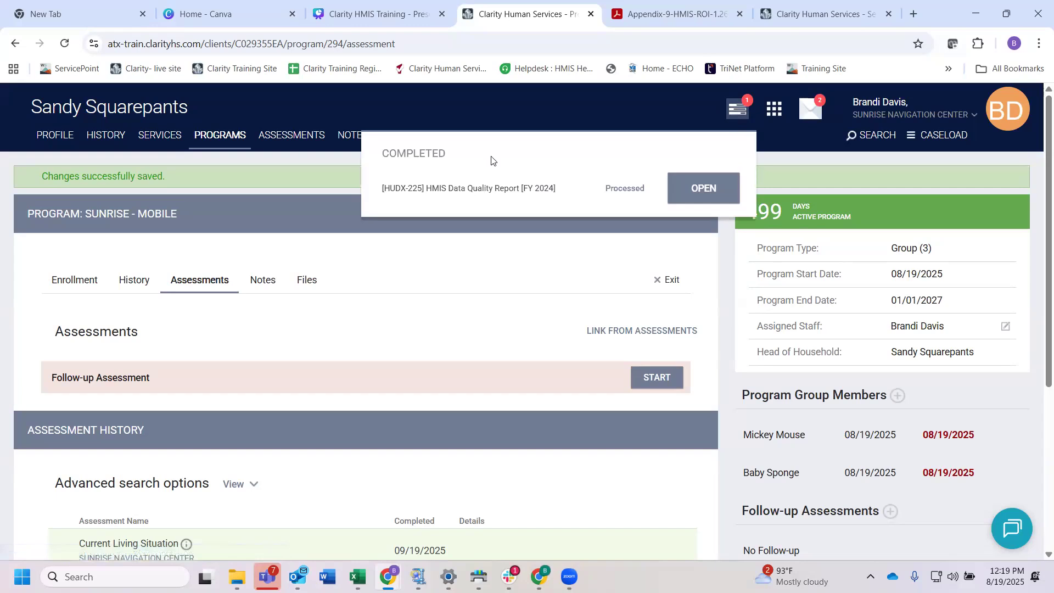
pyautogui.click(695, 112)
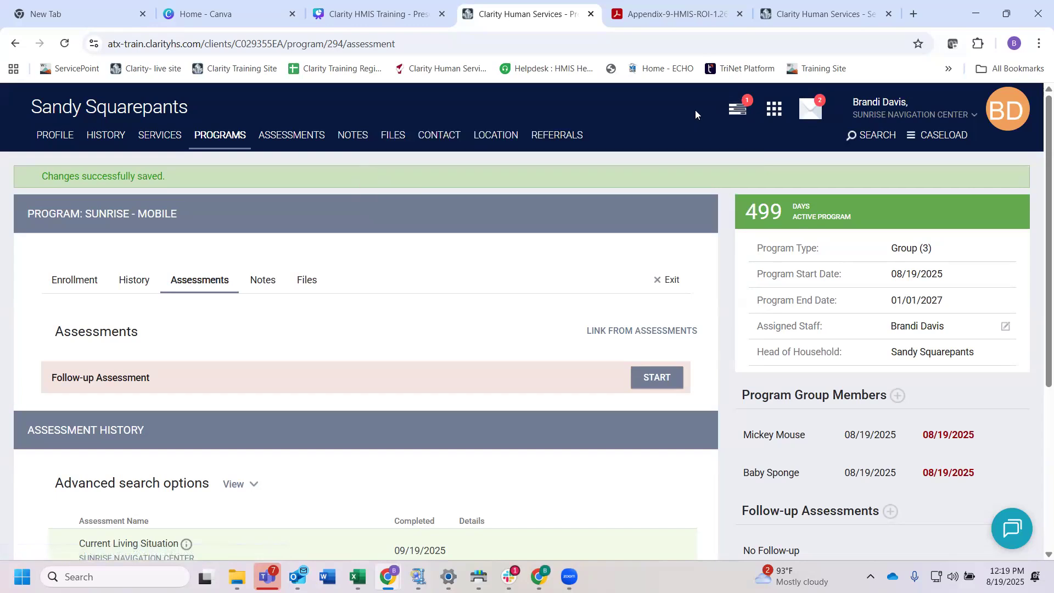
pyautogui.click(735, 113)
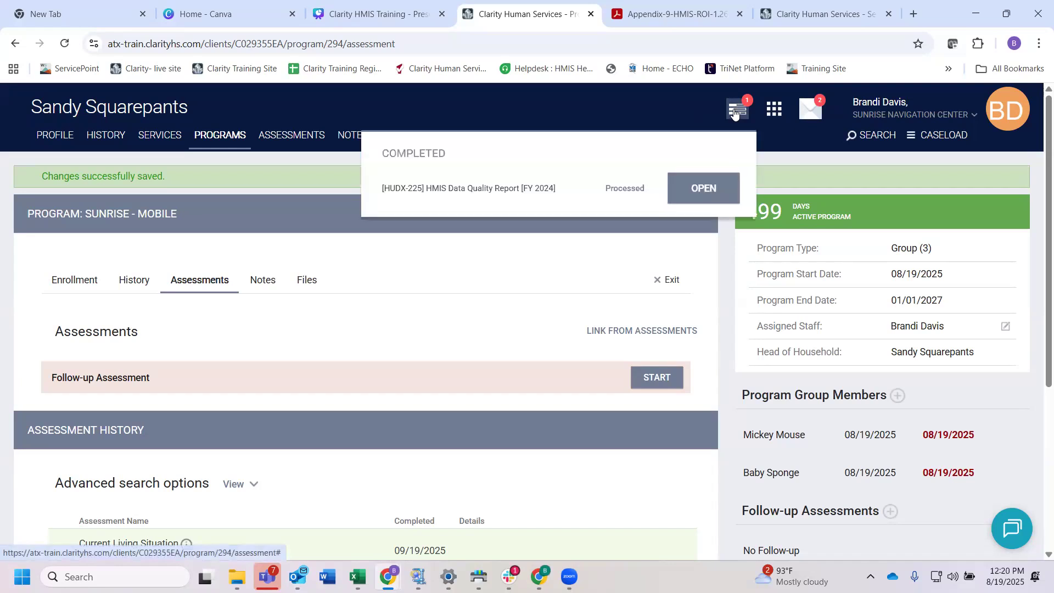
pyautogui.click(703, 185)
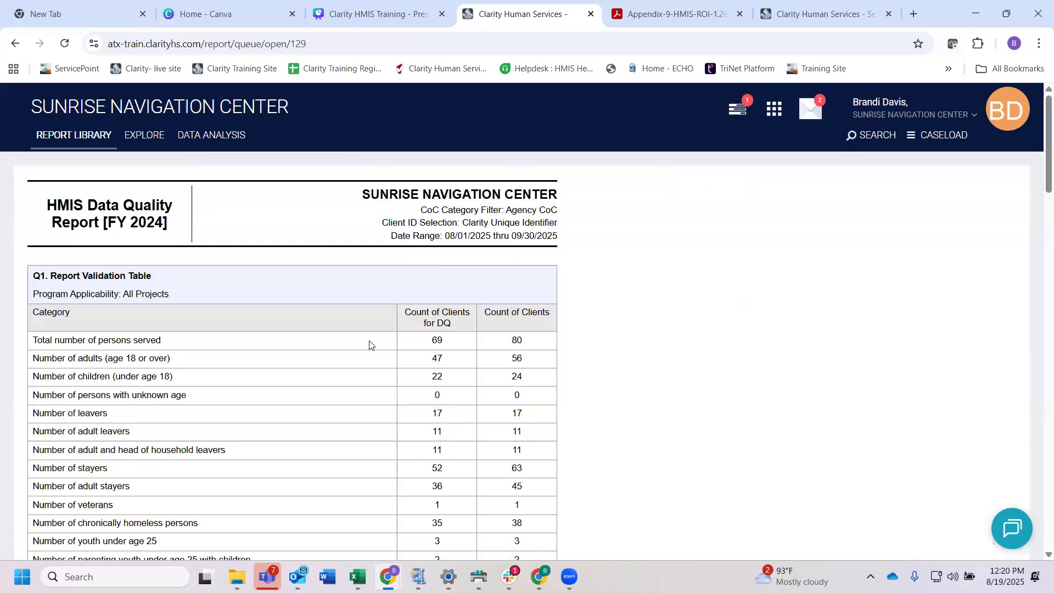
# Step: Review the report's Q1 Report Validation Table and the Q2 Personally Identifiable Information section with its program applicability
pyautogui.scroll(-1, 362, 367)
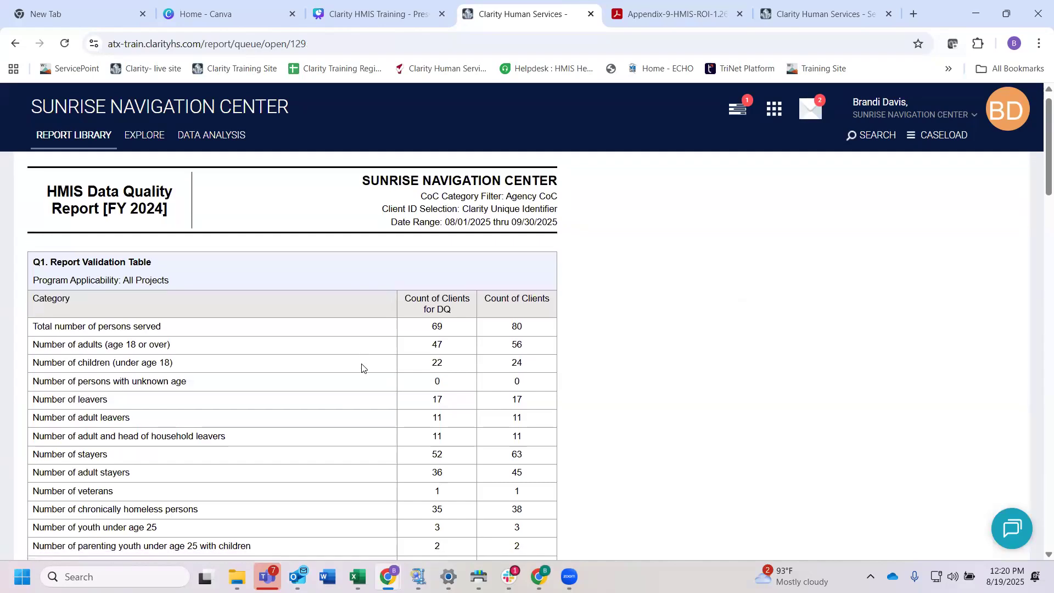
pyautogui.moveTo(164, 317); pyautogui.dragTo(112, 316)
pyautogui.click(242, 332)
pyautogui.scroll(-1, 247, 333)
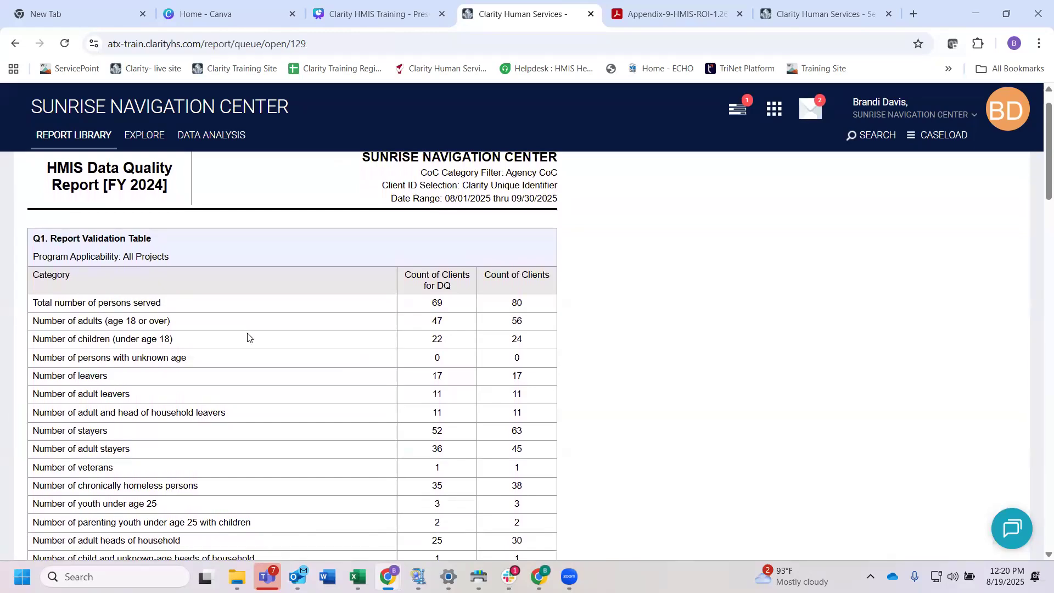
pyautogui.scroll(-1, 248, 337)
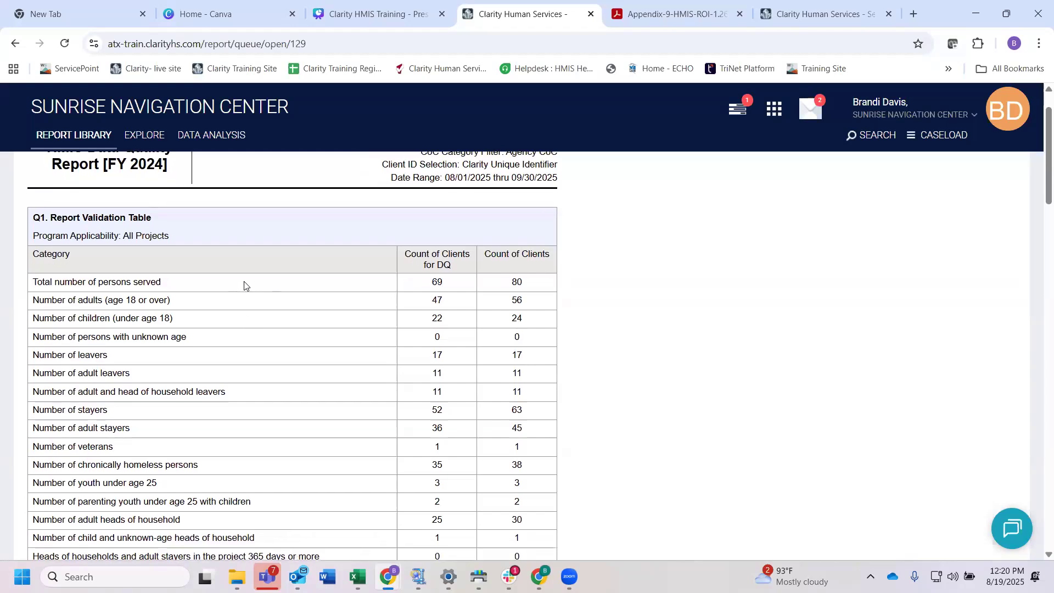
pyautogui.scroll(-4, 322, 336)
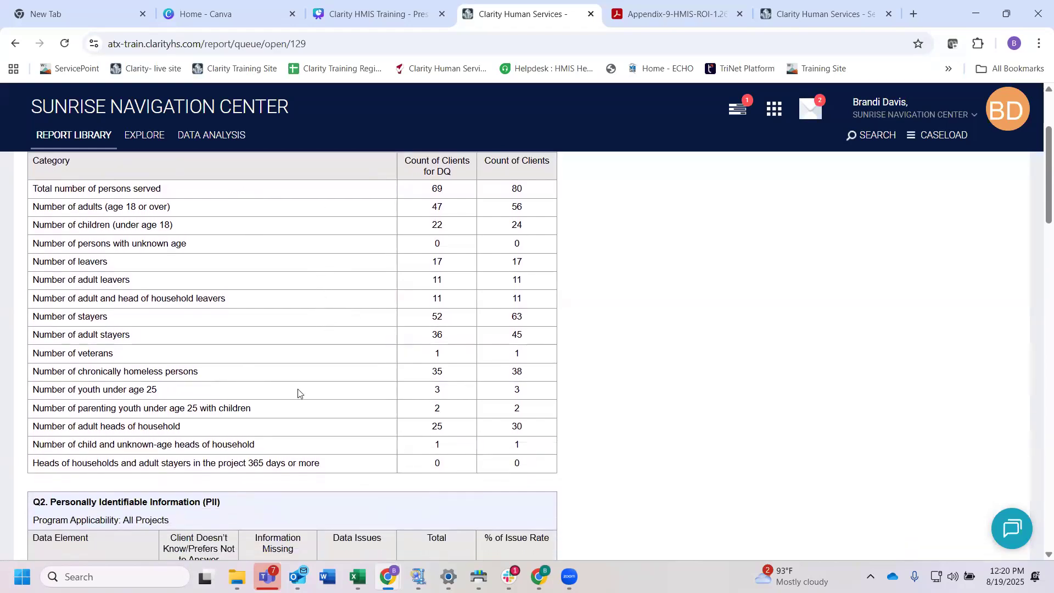
pyautogui.scroll(-6, 298, 393)
pyautogui.scroll(-4, 298, 391)
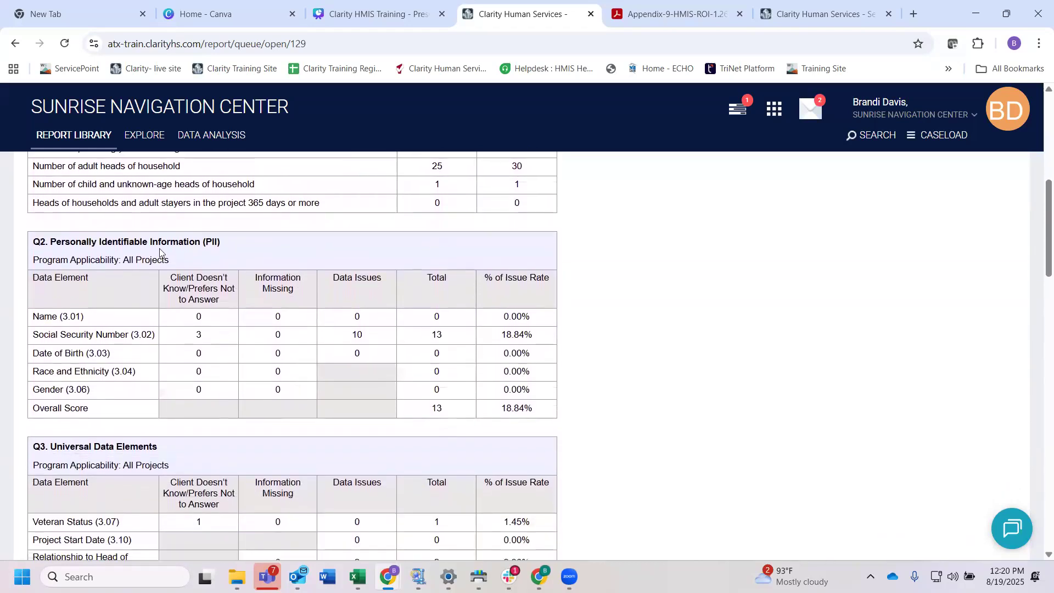
pyautogui.moveTo(170, 260); pyautogui.dragTo(48, 263)
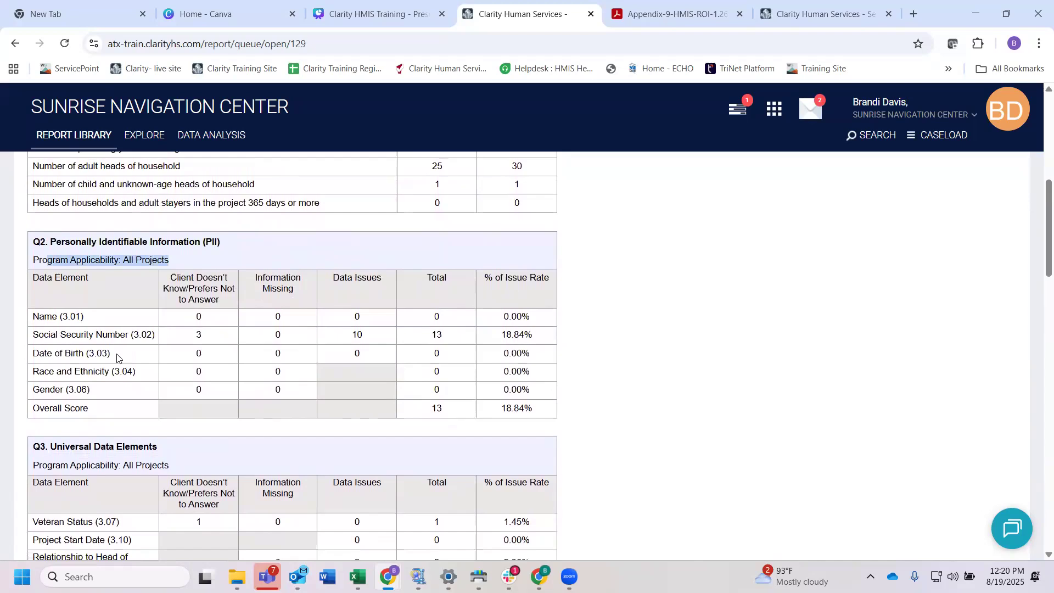
# Step: View the list of clients with Social Security Number marked Client Doesn't Know/Prefers Not to Answer in Q2, and return to the report
pyautogui.scroll(-1, 116, 358)
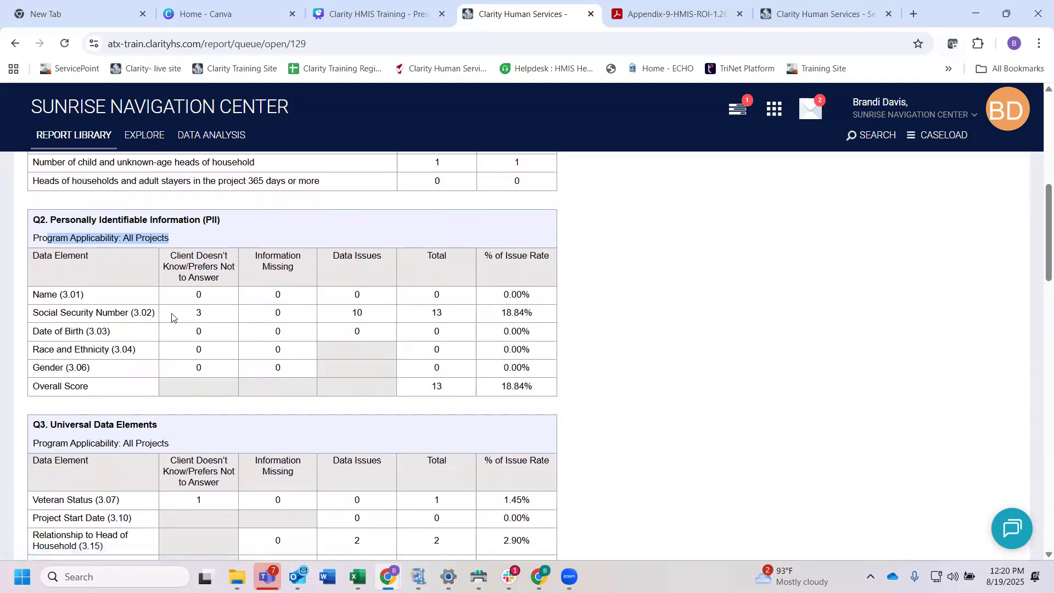
pyautogui.click(201, 317)
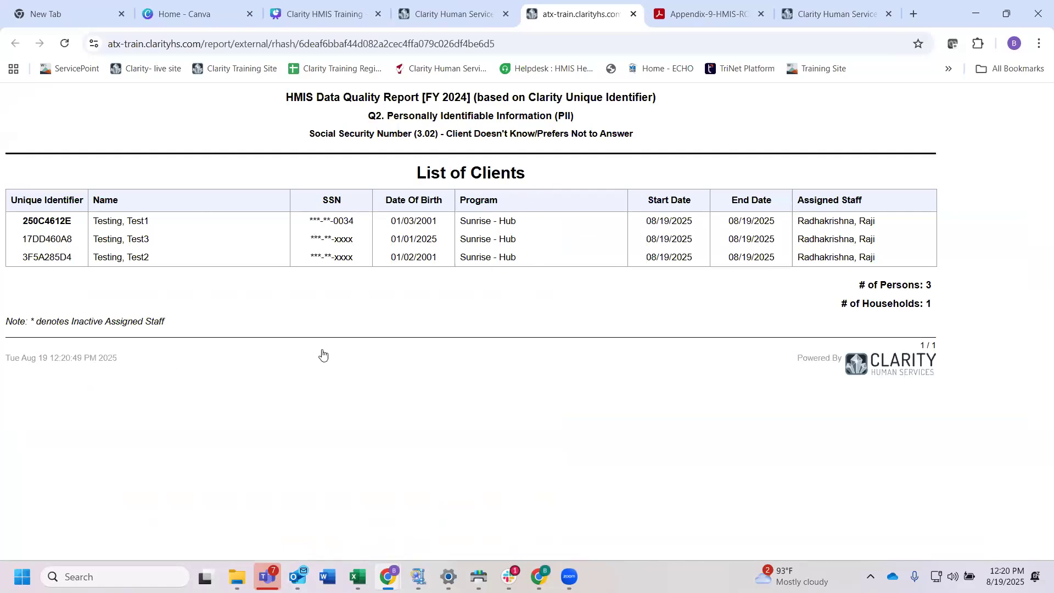
pyautogui.click(455, 17)
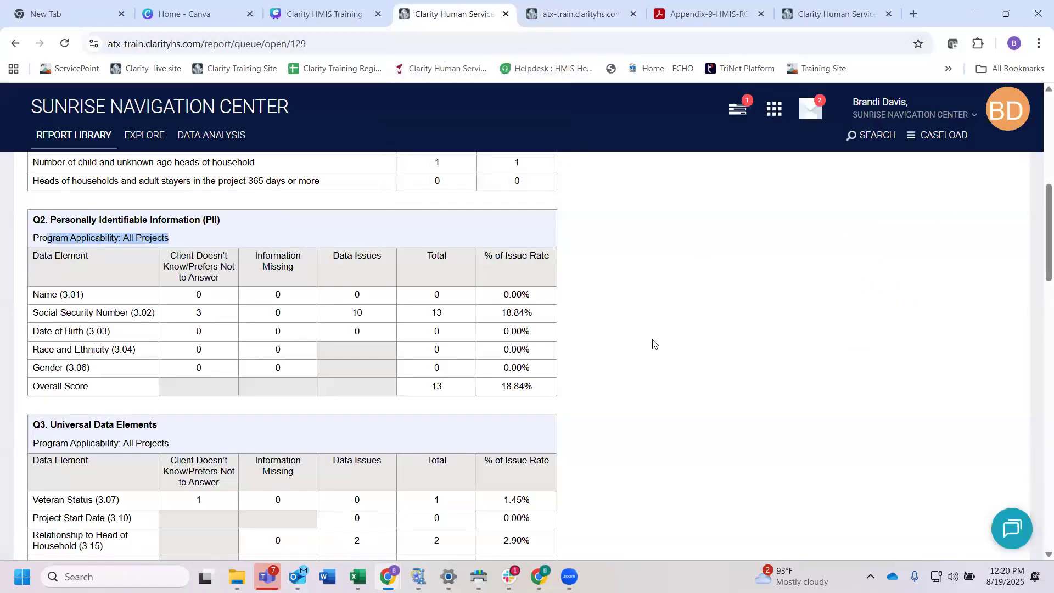
# Step: Review report sections Q3 Universal Data Elements through Q7 Inactive Records and the included programs list, and return to the report's beginning
pyautogui.scroll(-4, 654, 343)
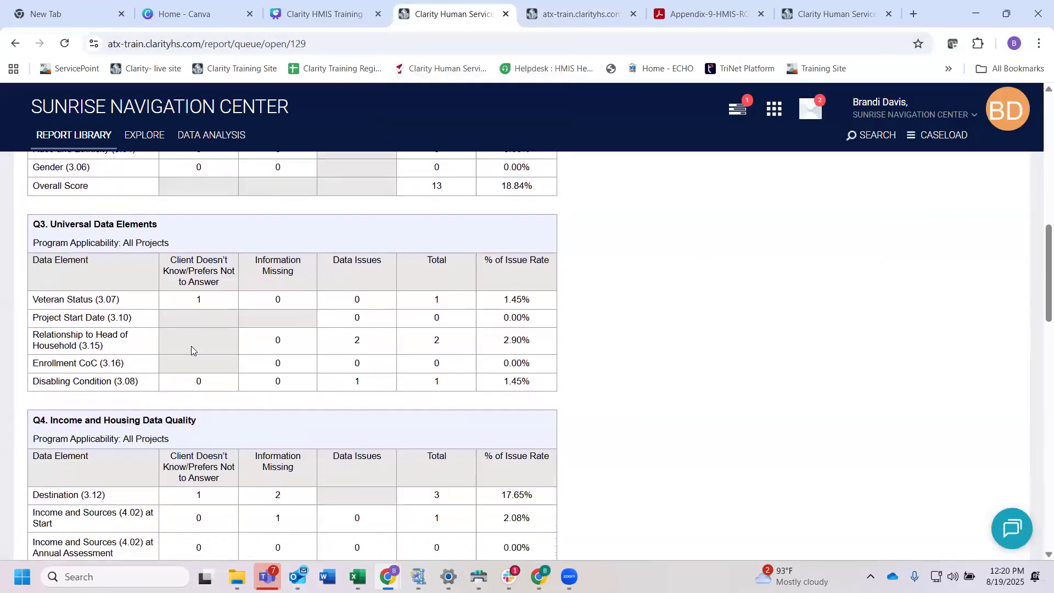
pyautogui.scroll(-5, 510, 379)
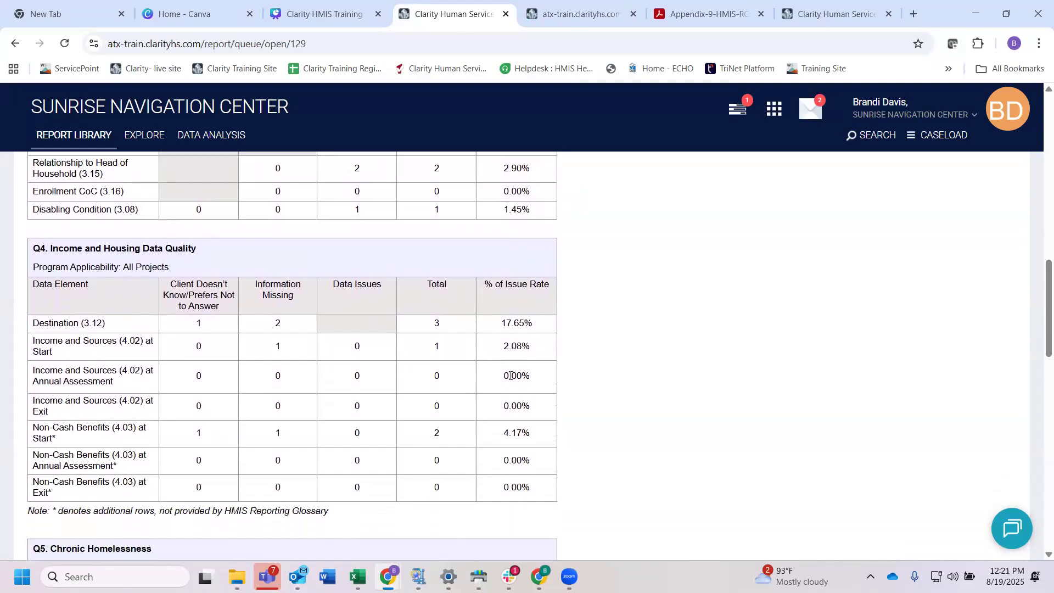
pyautogui.scroll(-7, 509, 380)
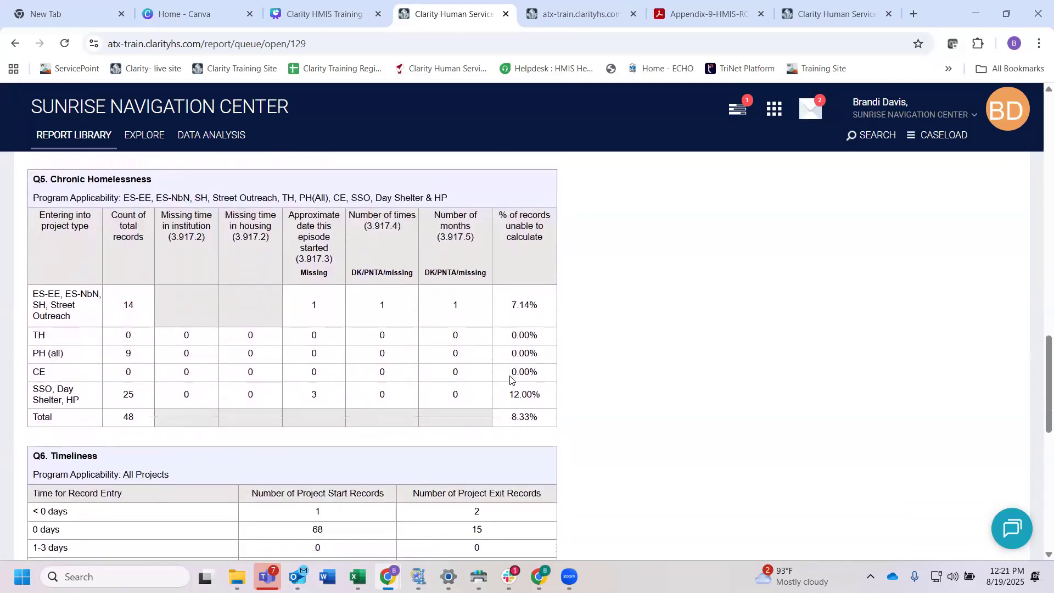
pyautogui.scroll(-6, 510, 379)
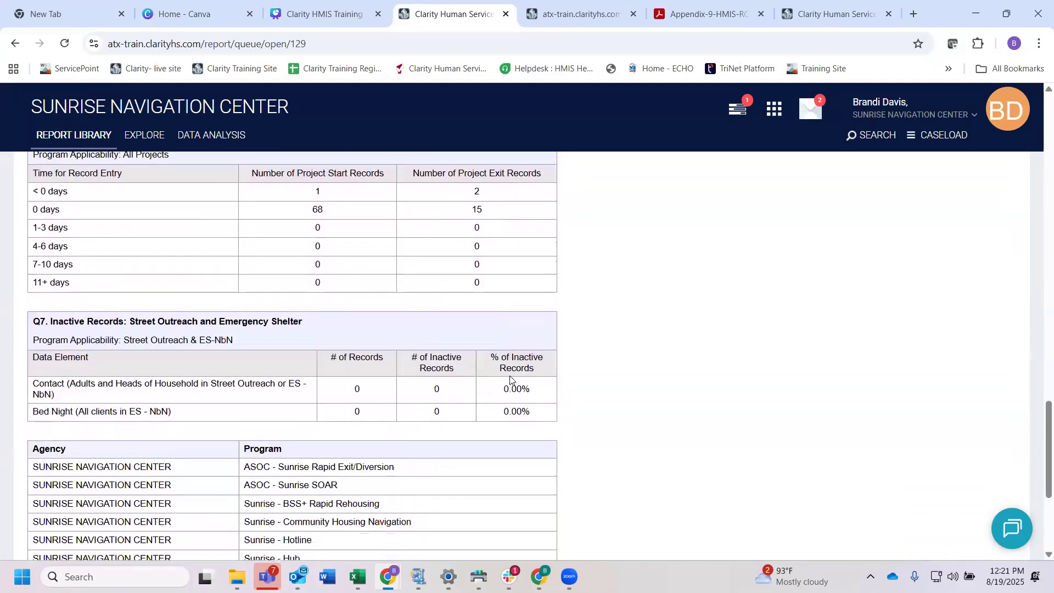
pyautogui.scroll(-3, 510, 379)
pyautogui.scroll(10, 509, 379)
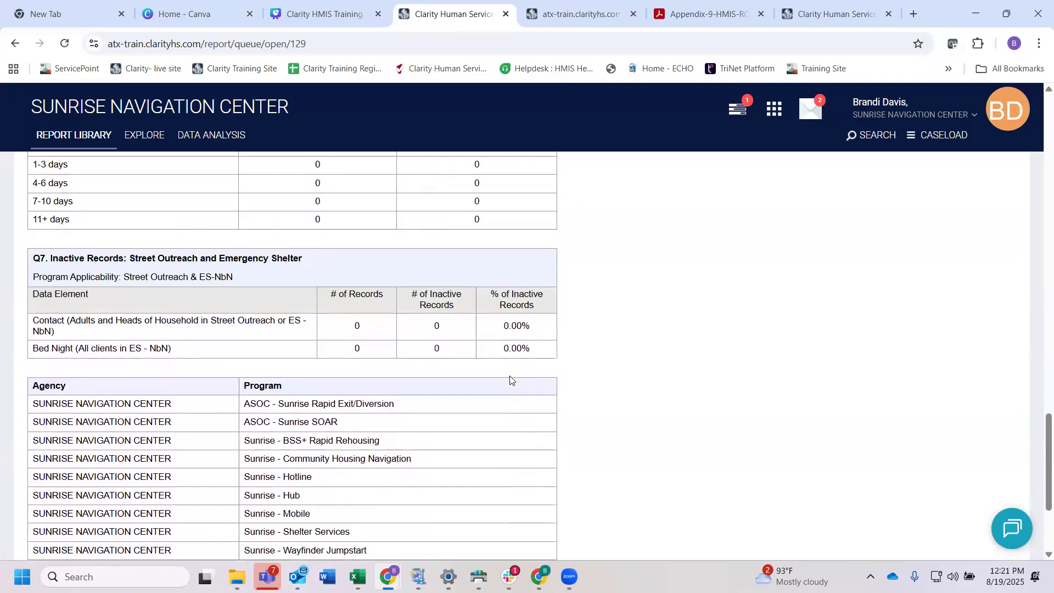
pyautogui.scroll(20, 510, 379)
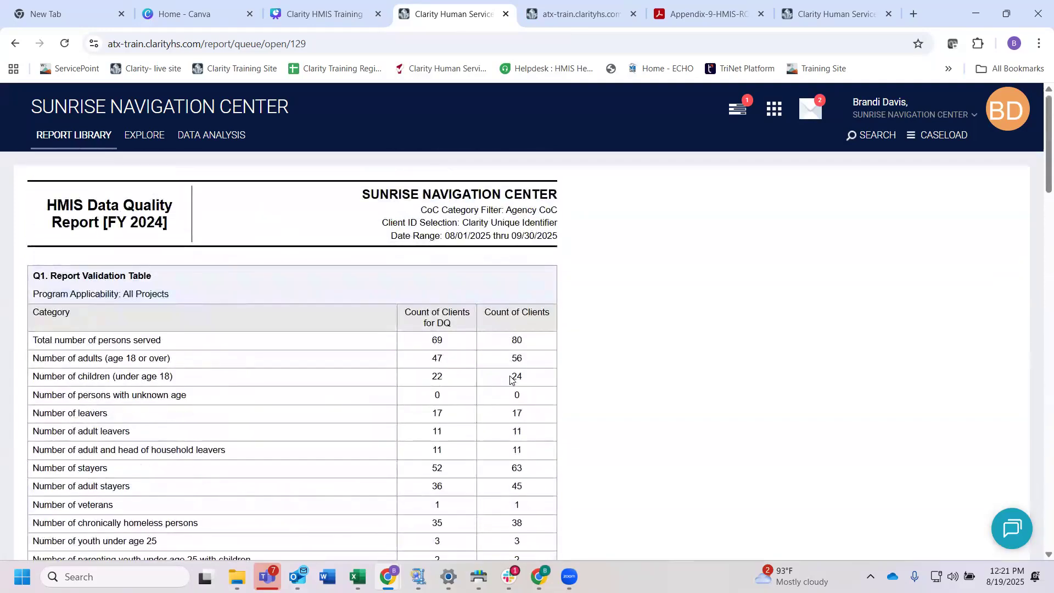